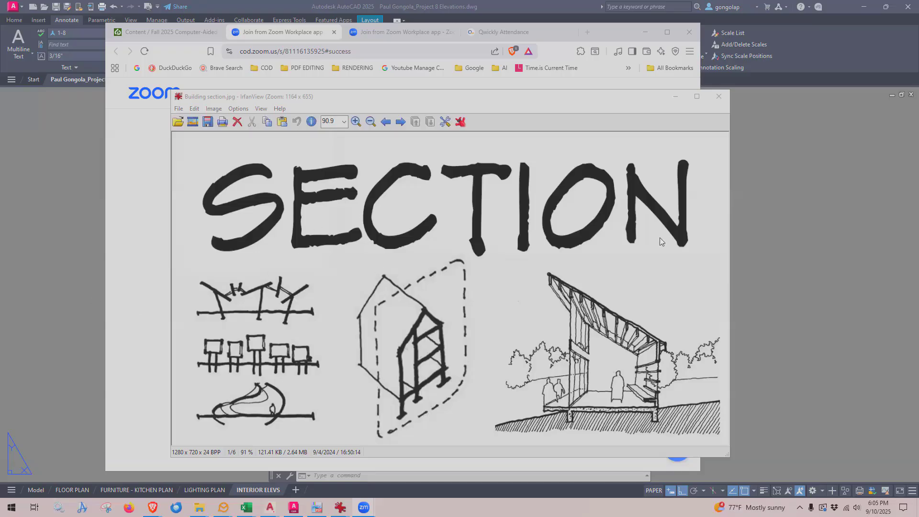
- Reposition and enlarge the Building section image window to show the section sketches clearly
{"action": "left_click", "coordinate": [560, 95]}
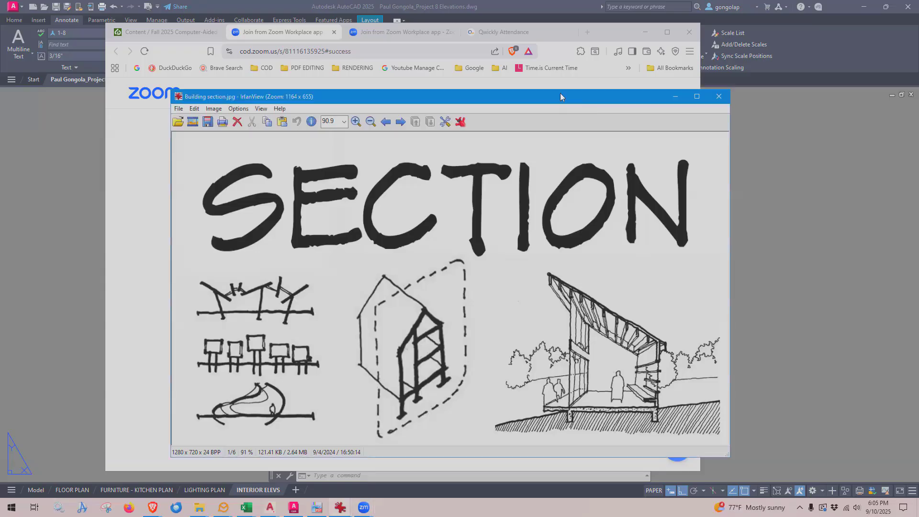
{"action": "left_click_drag", "start_coordinate": [560, 94], "coordinate": [549, 61]}
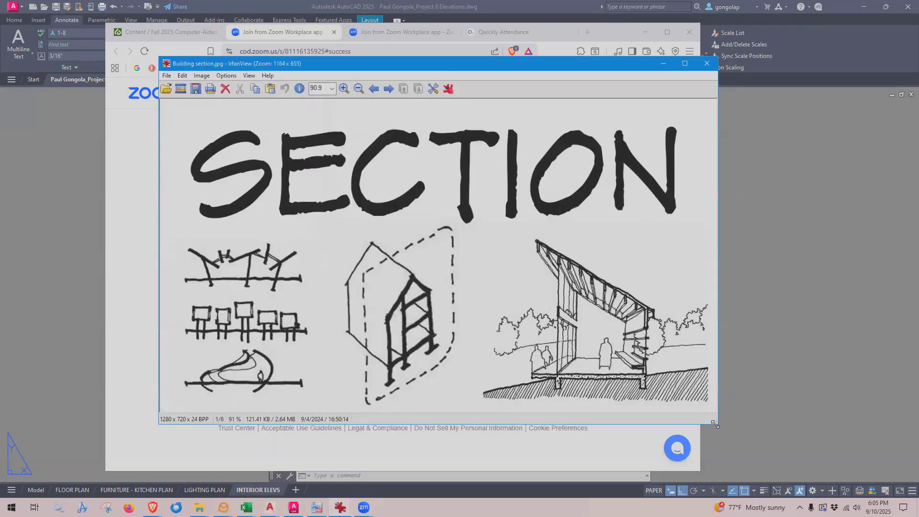
{"action": "left_click_drag", "start_coordinate": [714, 423], "coordinate": [753, 465]}
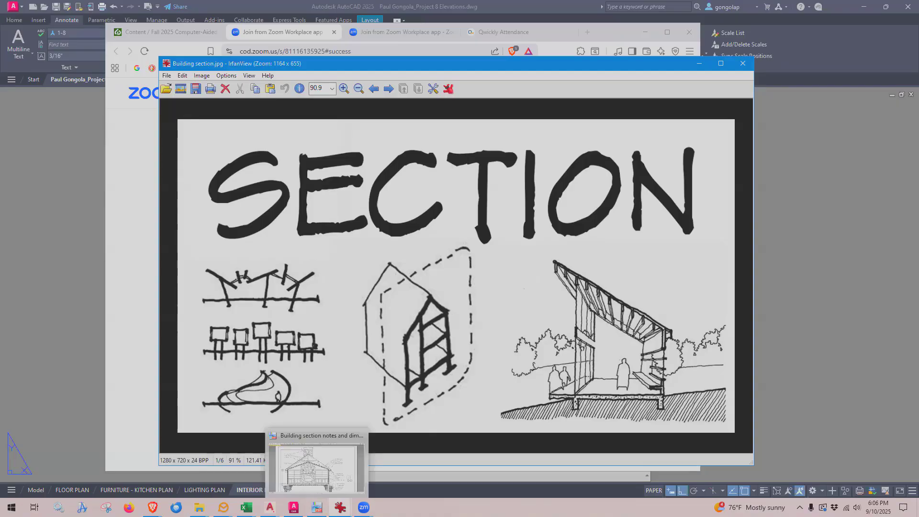
- Bring up the Pantheon section image and enlarge it to examine the cut through the dome and portico
{"action": "mouse_move", "coordinate": [340, 507]}
{"action": "left_click", "coordinate": [351, 471]}
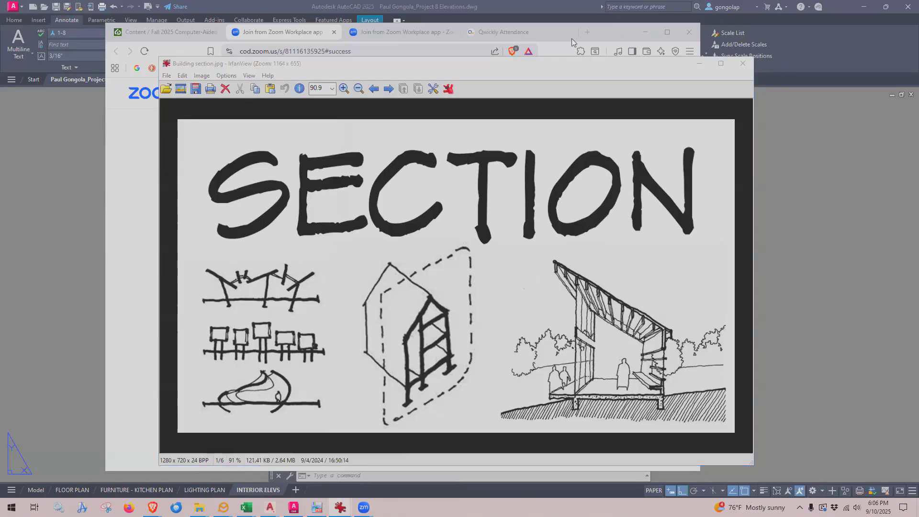
{"action": "left_click", "coordinate": [595, 30]}
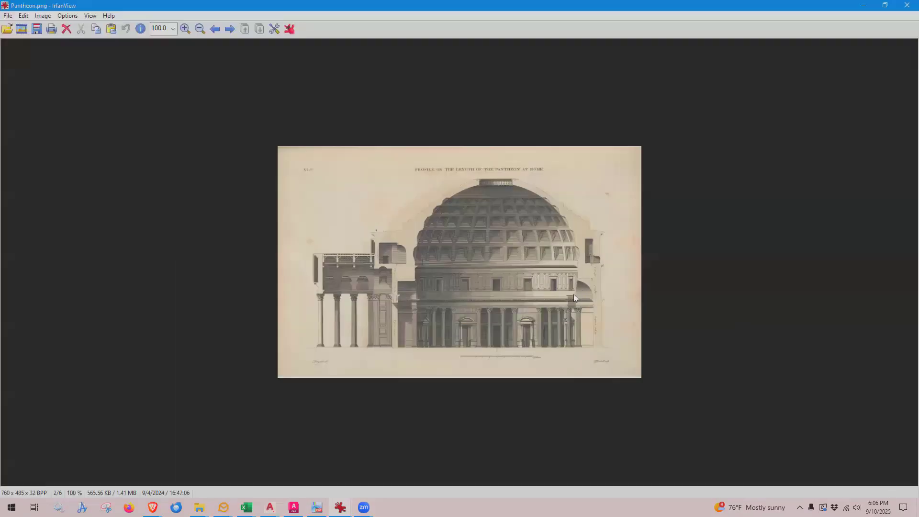
{"action": "left_click", "coordinate": [186, 30]}
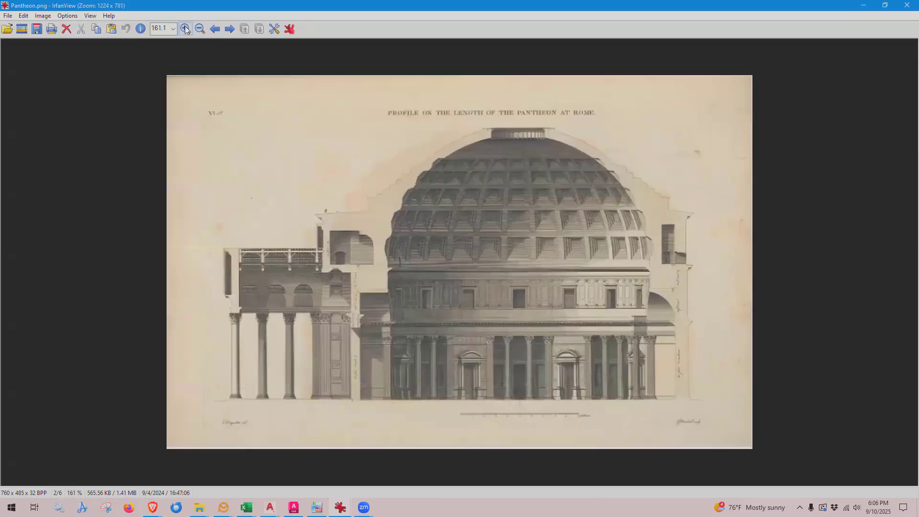
{"action": "left_click", "coordinate": [186, 29]}
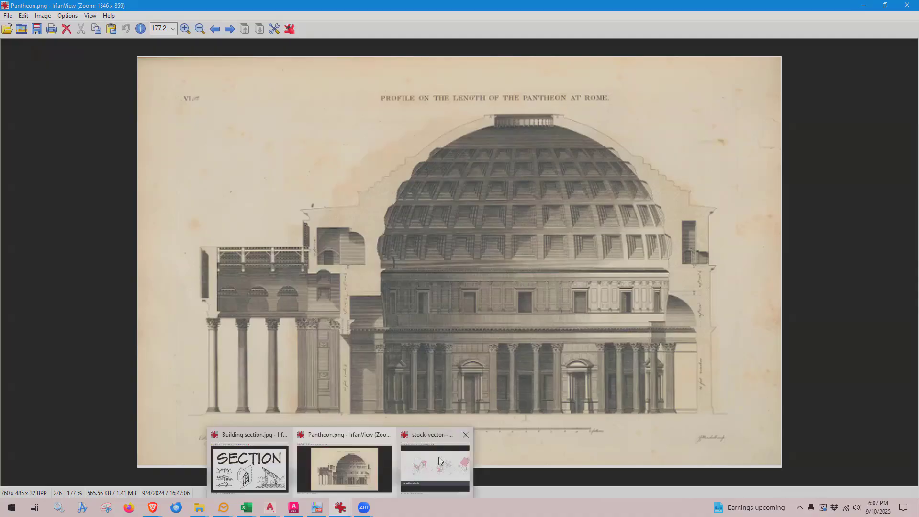
- Examine the isometric house wireframe section image, and switch to the Building section notes and dimensions document in PDF-XChange Viewer
{"action": "left_click", "coordinate": [438, 456]}
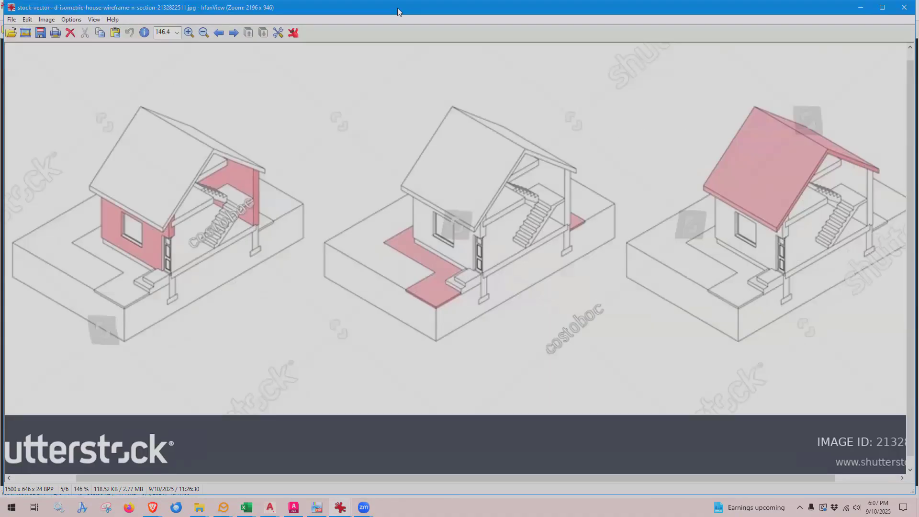
{"action": "left_click_drag", "start_coordinate": [397, 8], "coordinate": [603, 34]}
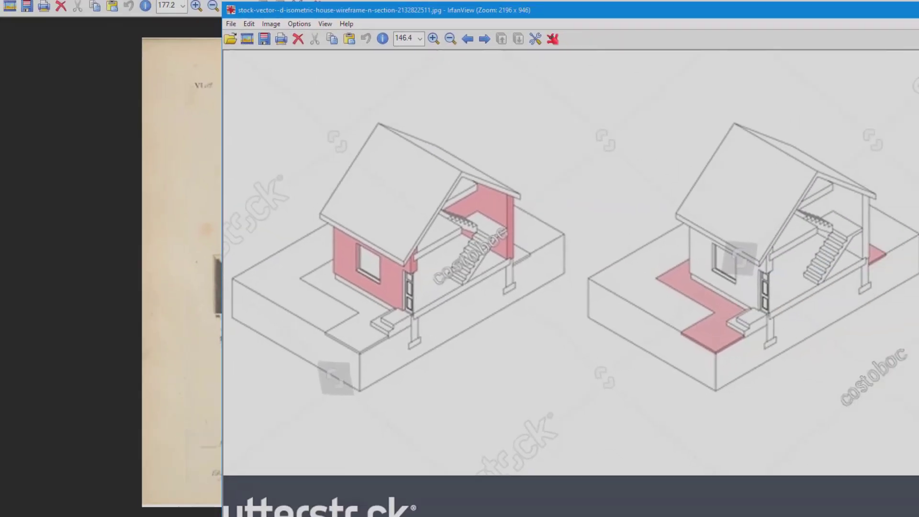
{"action": "left_click", "coordinate": [810, 8]}
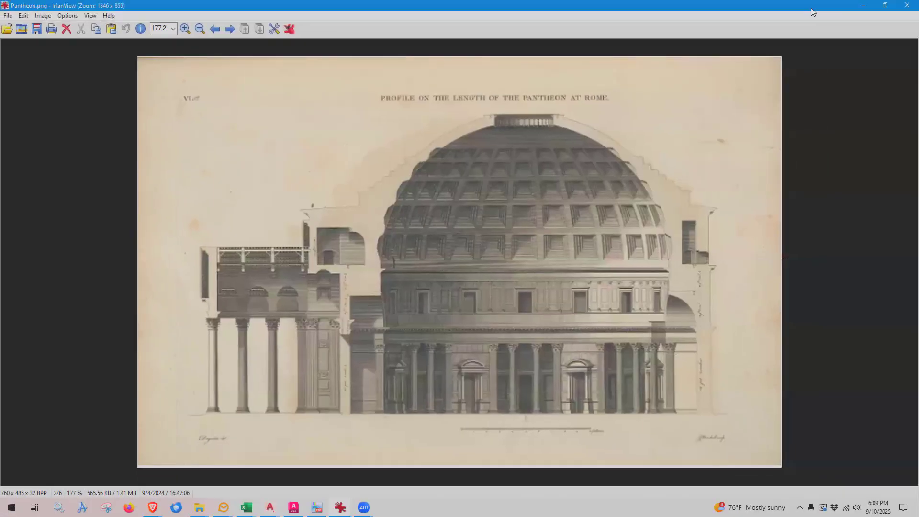
{"action": "left_click_drag", "start_coordinate": [811, 8], "coordinate": [618, 20]}
{"action": "left_click", "coordinate": [620, 24]}
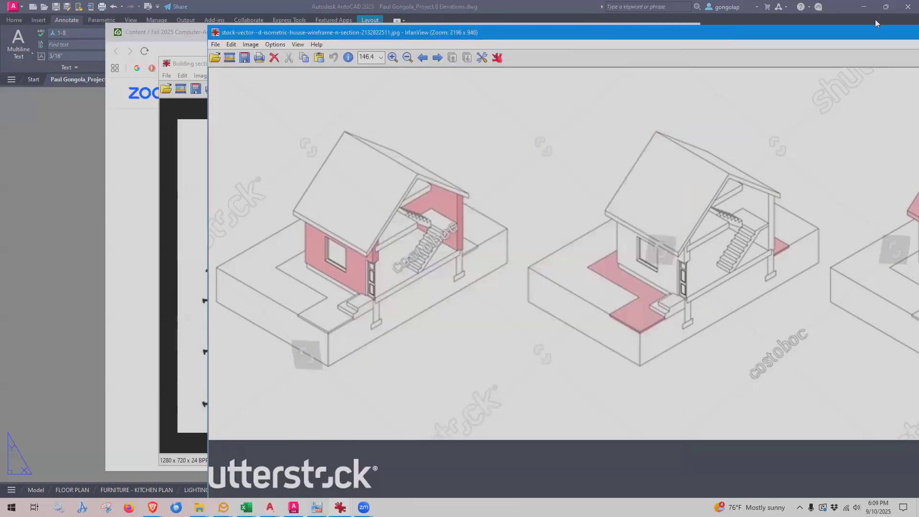
{"action": "left_click_drag", "start_coordinate": [875, 31], "coordinate": [667, 34]}
{"action": "left_click", "coordinate": [853, 37]}
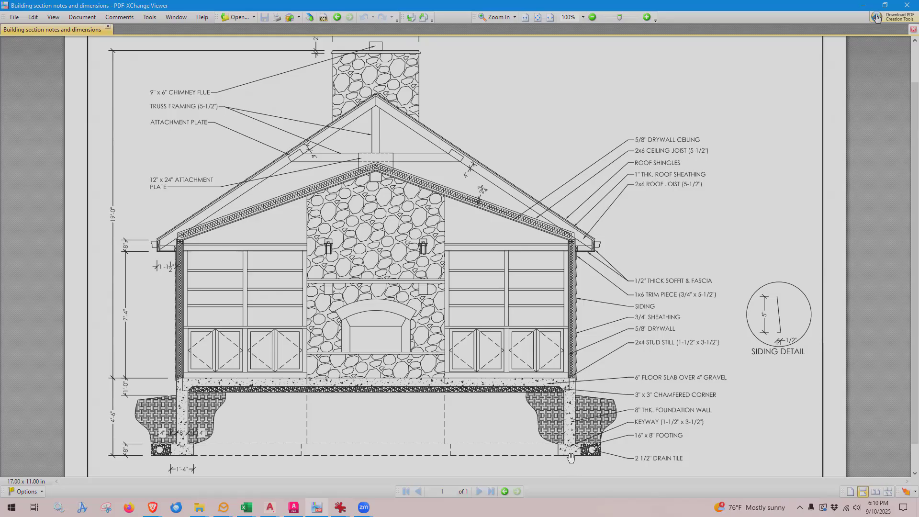
- Examine the right foundation details in the building section, including the floor slab, gravel, foundation wall, keyway, footing and drain tile
{"action": "scroll", "coordinate": [533, 340], "scroll_direction": "down", "scroll_amount": 1}
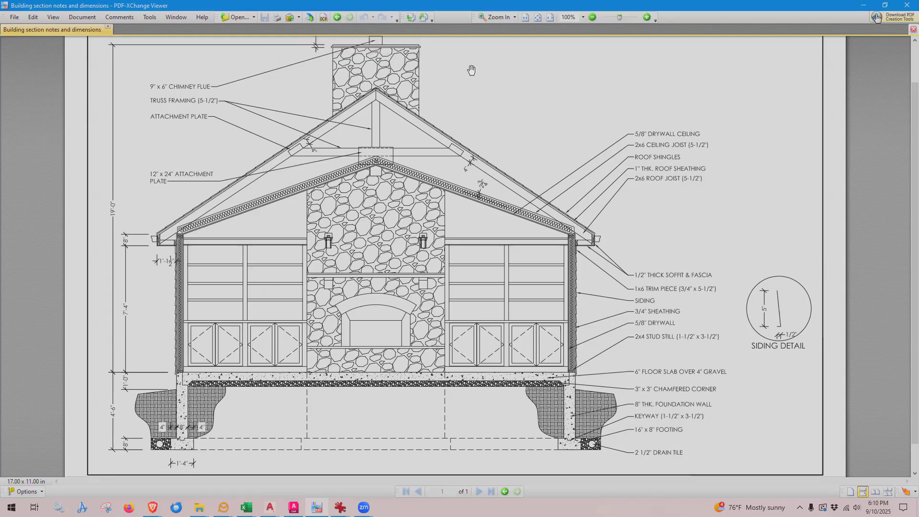
{"action": "left_click", "coordinate": [489, 17]}
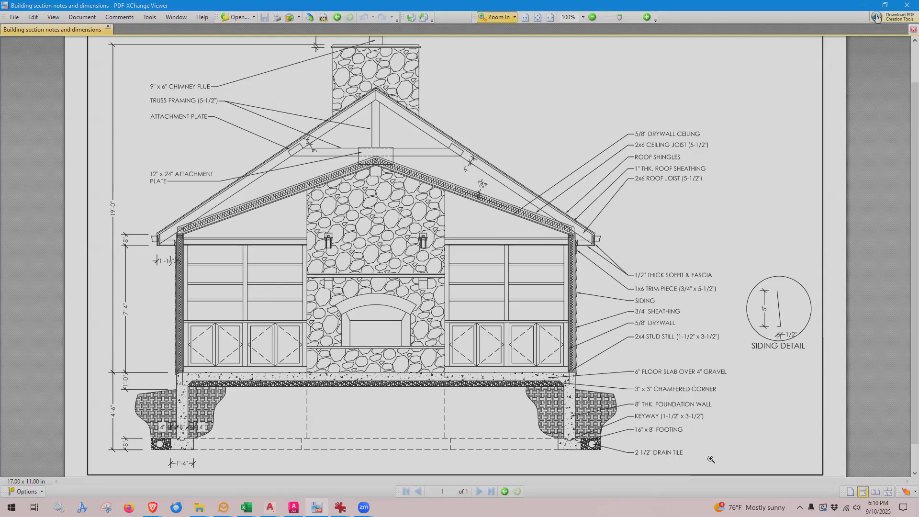
{"action": "left_click_drag", "start_coordinate": [710, 458], "coordinate": [401, 257]}
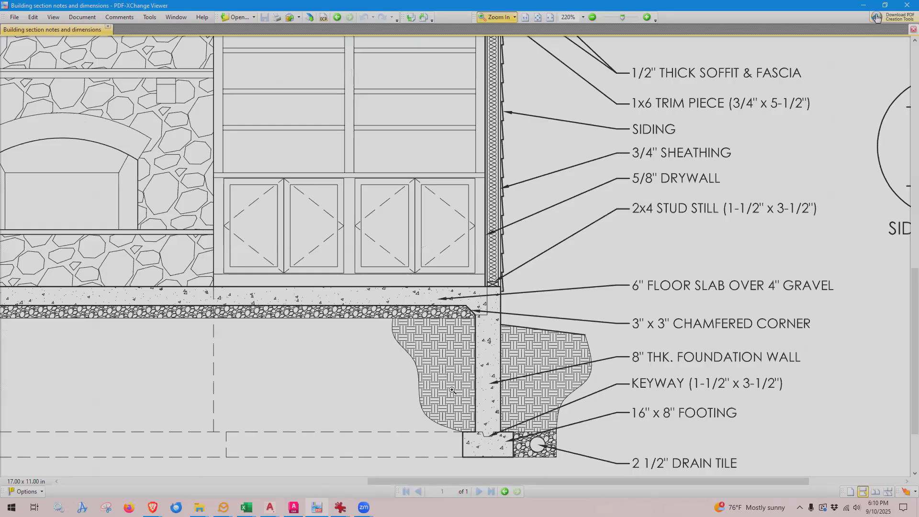
{"action": "scroll", "coordinate": [505, 274], "scroll_direction": "down", "scroll_amount": 1}
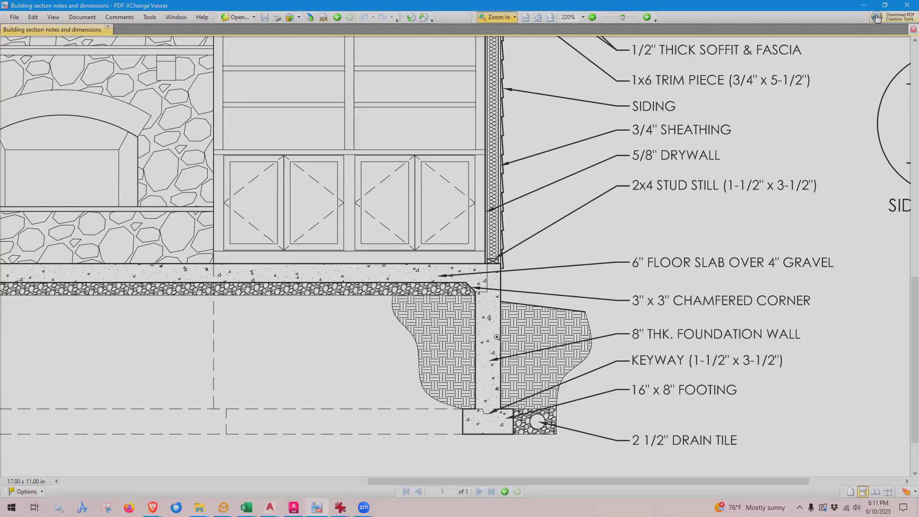
{"action": "scroll", "coordinate": [498, 337], "scroll_direction": "up", "scroll_amount": 2}
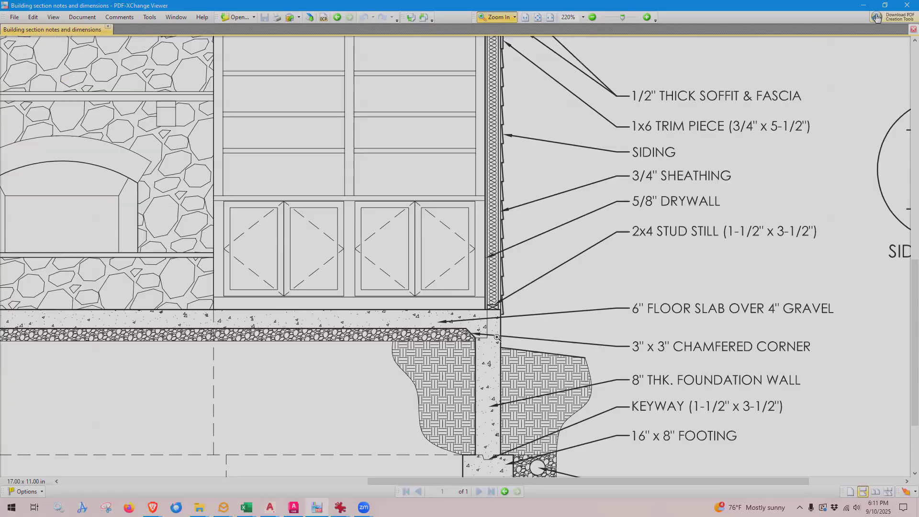
{"action": "scroll", "coordinate": [517, 230], "scroll_direction": "down", "scroll_amount": 1}
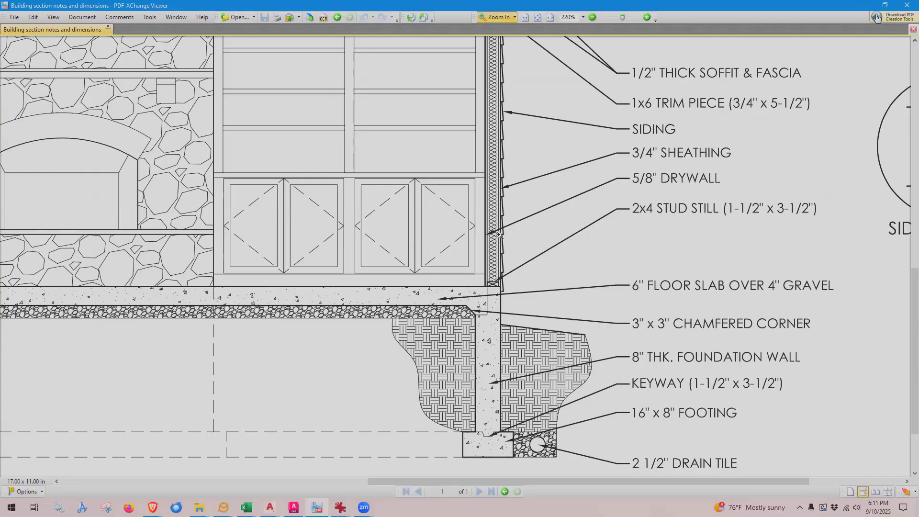
{"action": "scroll", "coordinate": [500, 255], "scroll_direction": "down", "scroll_amount": 1}
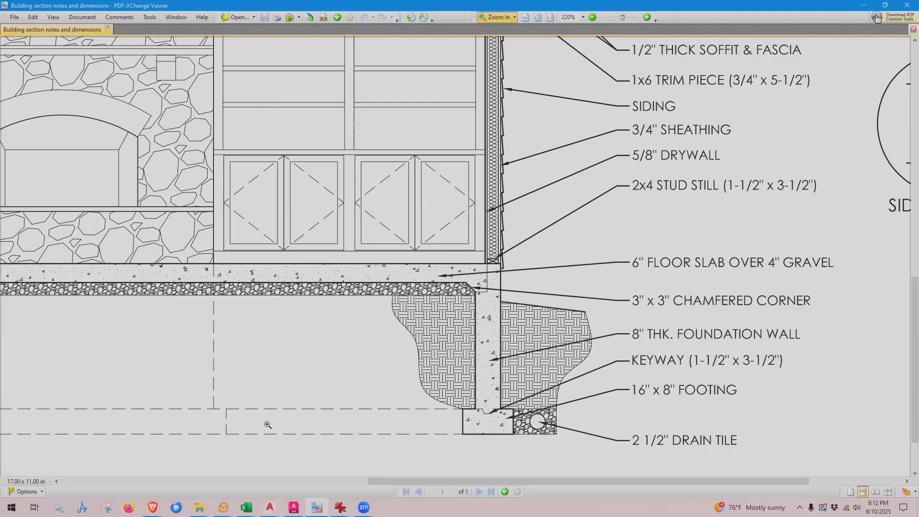
- Compare the left footing dimensions with the right foundation notes, and review the floor slab spanning between both foundation walls
{"action": "left_click_drag", "start_coordinate": [431, 481], "coordinate": [160, 481]}
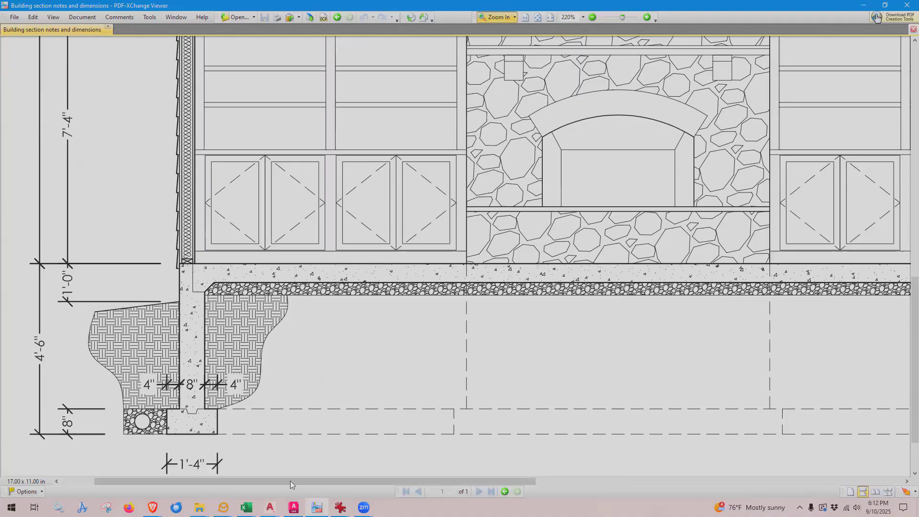
{"action": "left_click_drag", "start_coordinate": [290, 480], "coordinate": [497, 480]}
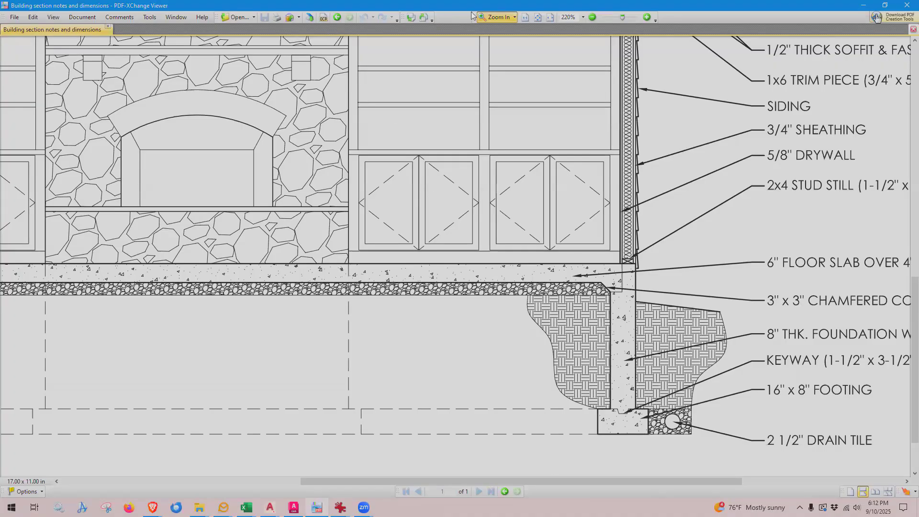
{"action": "left_click", "coordinate": [592, 18]}
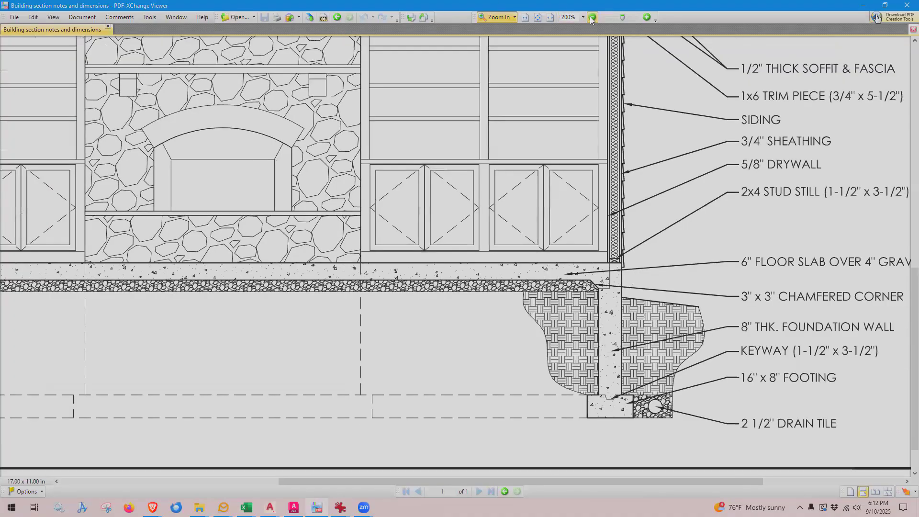
{"action": "left_click", "coordinate": [592, 18]}
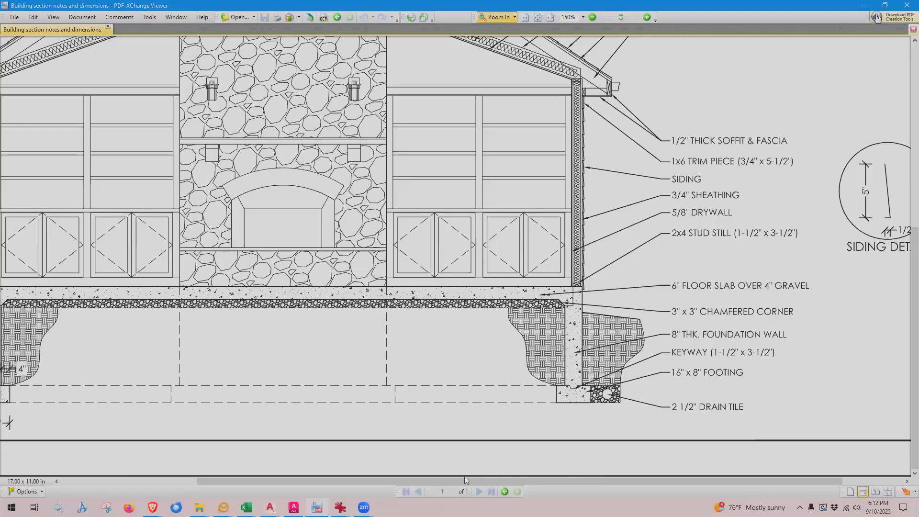
{"action": "left_click_drag", "start_coordinate": [465, 480], "coordinate": [403, 480]}
{"action": "scroll", "coordinate": [653, 341], "scroll_direction": "left", "scroll_amount": 3}
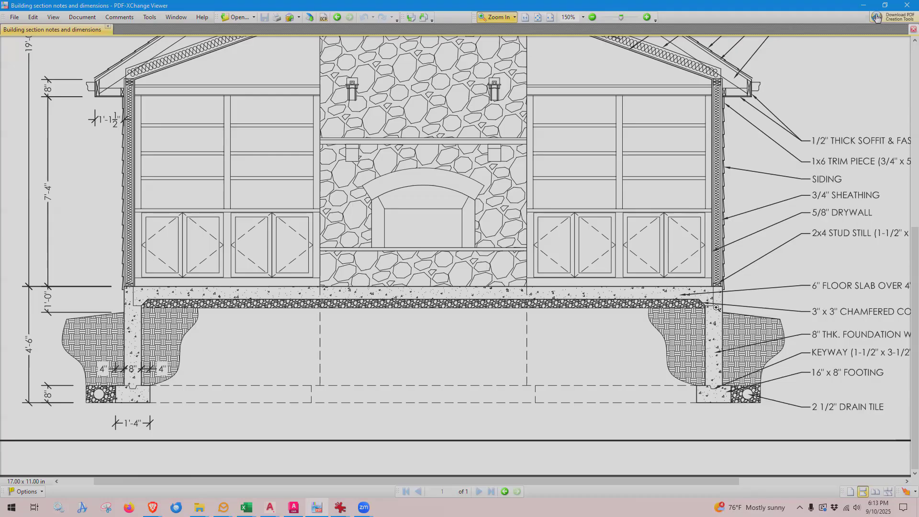
- Examine close up how the foundation walls meet the keyed footings, and follow the dashed footing lines between them
{"action": "left_click_drag", "start_coordinate": [819, 414], "coordinate": [570, 219]}
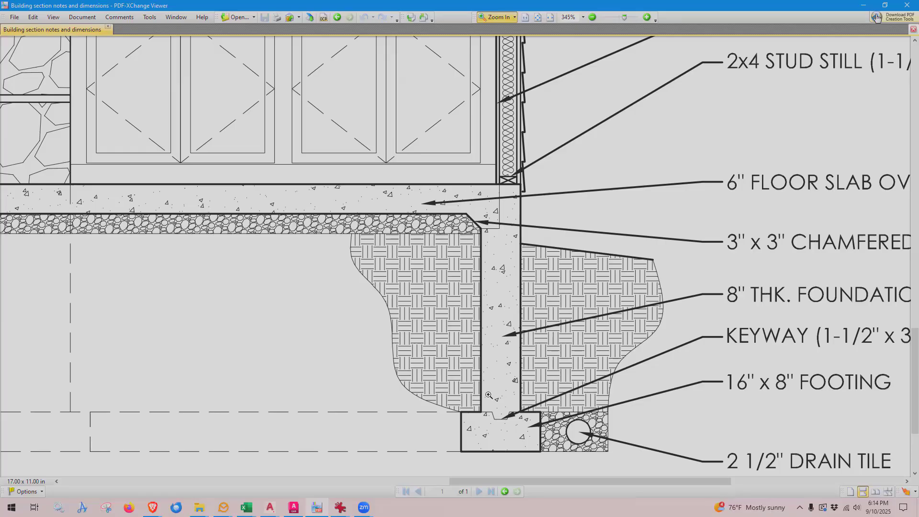
{"action": "left_click_drag", "start_coordinate": [514, 480], "coordinate": [226, 448]}
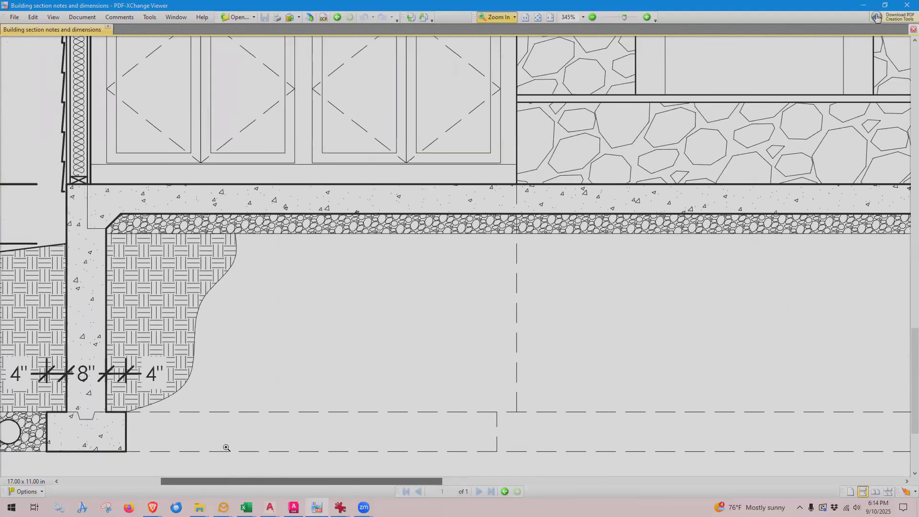
{"action": "left_click", "coordinate": [592, 17]}
{"action": "left_click", "coordinate": [592, 17]}
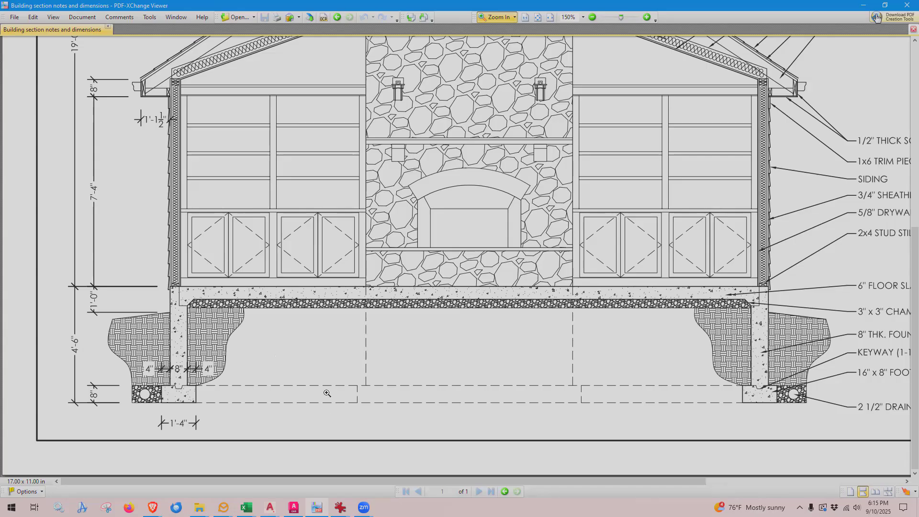
- Examine the exterior wall layers, the ceiling and roof joists, the soffit and the truss framing of the building section
{"action": "scroll", "coordinate": [300, 388], "scroll_direction": "up", "scroll_amount": 4}
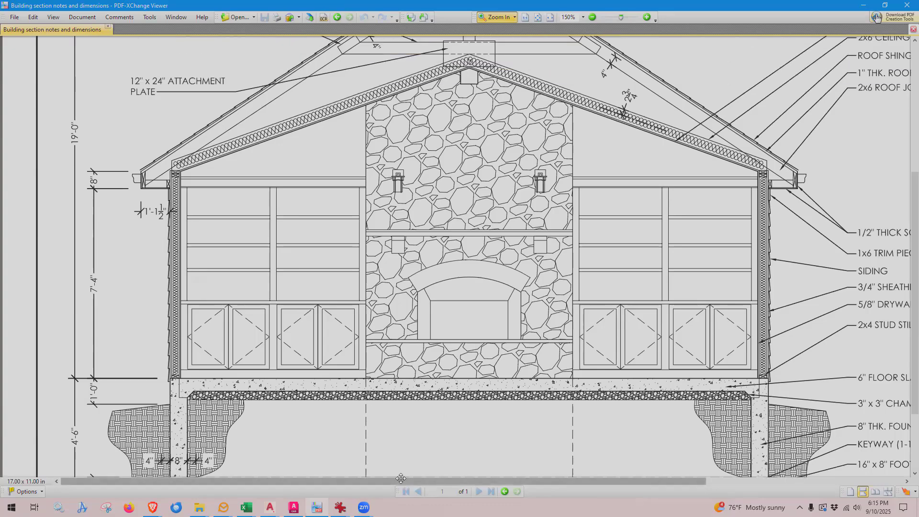
{"action": "left_click_drag", "start_coordinate": [400, 481], "coordinate": [520, 480]}
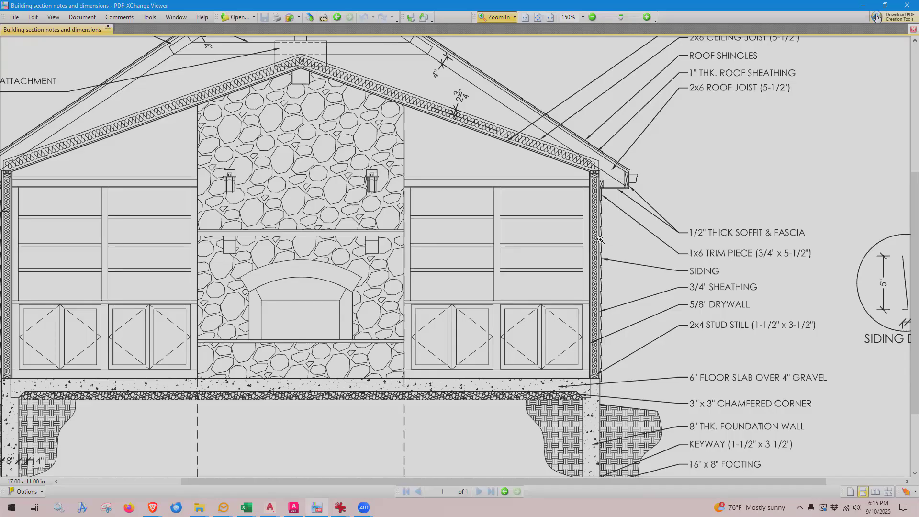
{"action": "scroll", "coordinate": [538, 235], "scroll_direction": "up", "scroll_amount": 3}
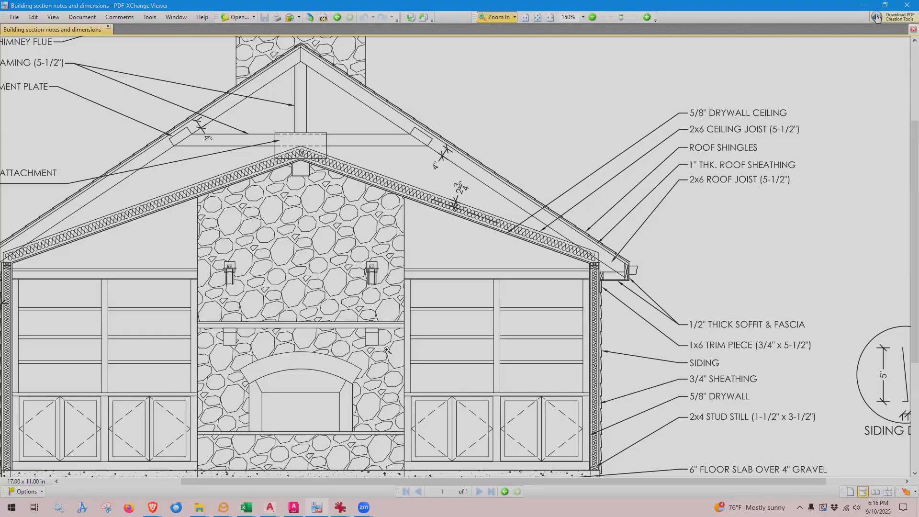
{"action": "left_click_drag", "start_coordinate": [525, 483], "coordinate": [469, 487]}
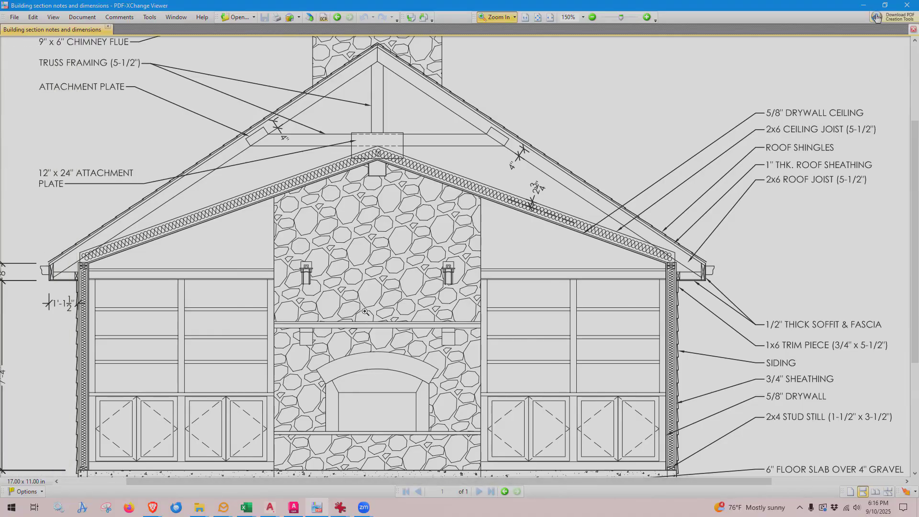
{"action": "scroll", "coordinate": [365, 312], "scroll_direction": "down", "scroll_amount": 1}
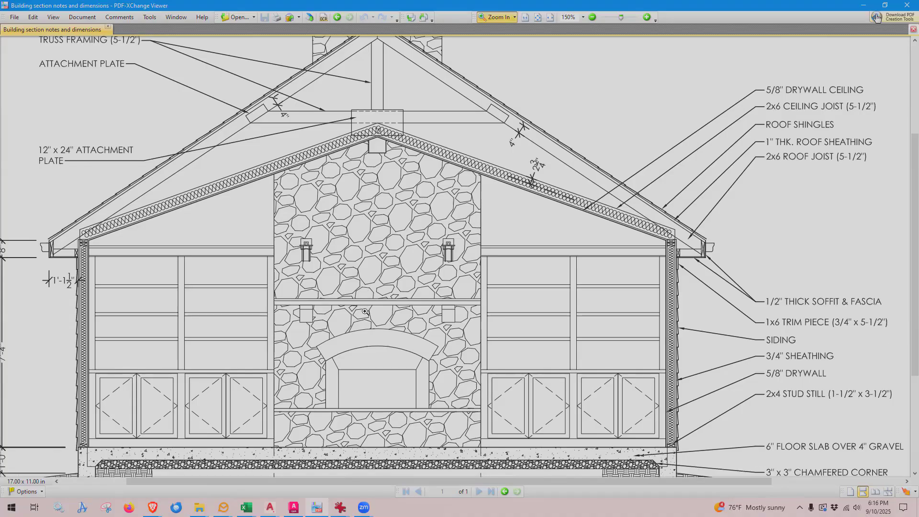
{"action": "scroll", "coordinate": [365, 312], "scroll_direction": "up", "scroll_amount": 1}
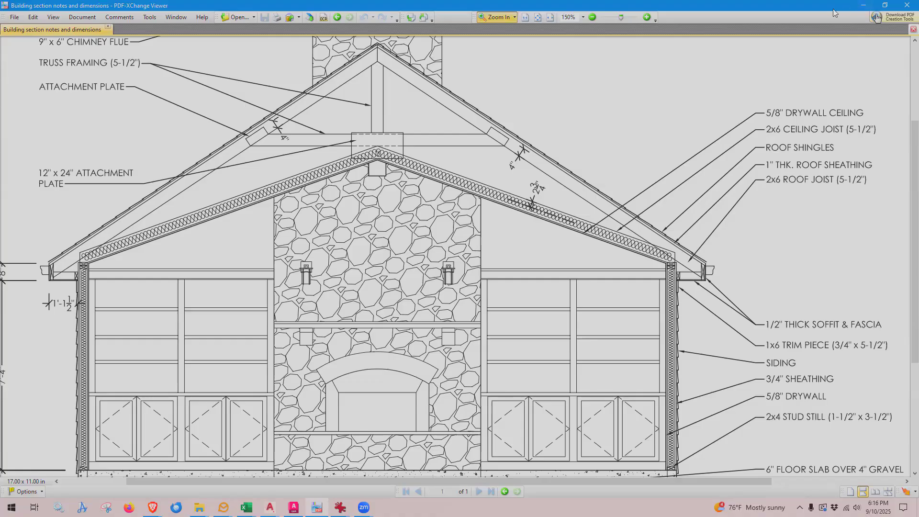
- Switch to AutoCAD and show the three interior elevations in the model space of the Project 8 Elevations drawing
{"action": "left_click", "coordinate": [863, 5]}
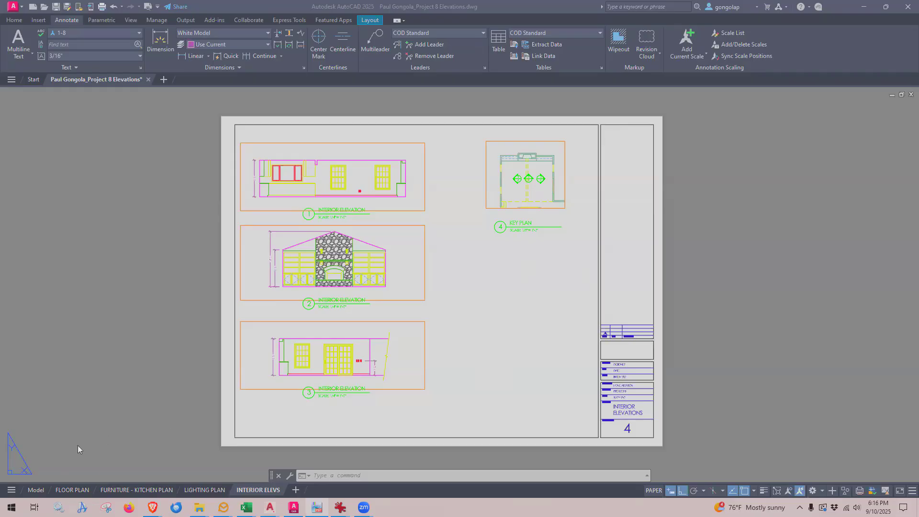
{"action": "mouse_move", "coordinate": [37, 495]}
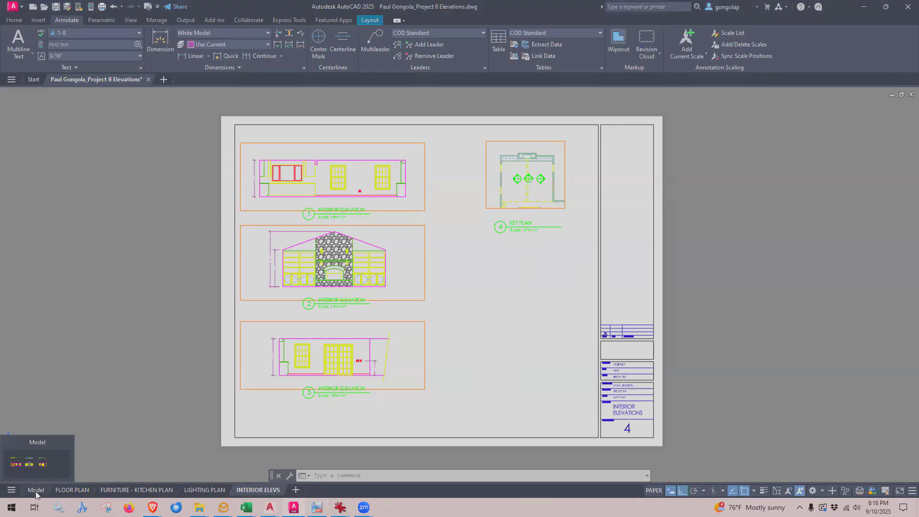
{"action": "left_click", "coordinate": [36, 491]}
{"action": "middle_click_drag", "start_coordinate": [391, 344], "coordinate": [483, 346]}
{"action": "middle_click_drag", "start_coordinate": [392, 345], "coordinate": [400, 332]}
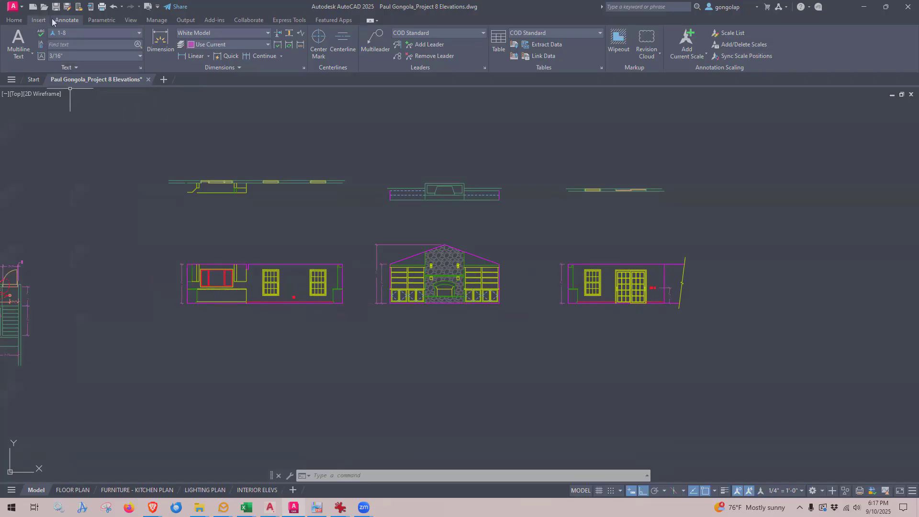
- Save the drawing as a new file, replacing "Elevations" in the file name with "Section"
{"action": "left_click", "coordinate": [67, 8]}
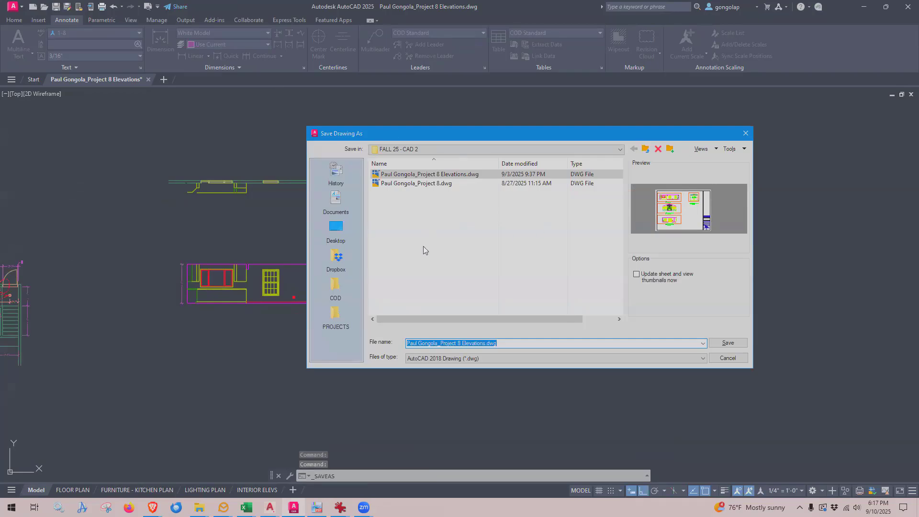
{"action": "left_click", "coordinate": [477, 343]}
{"action": "double_click", "coordinate": [477, 343]}
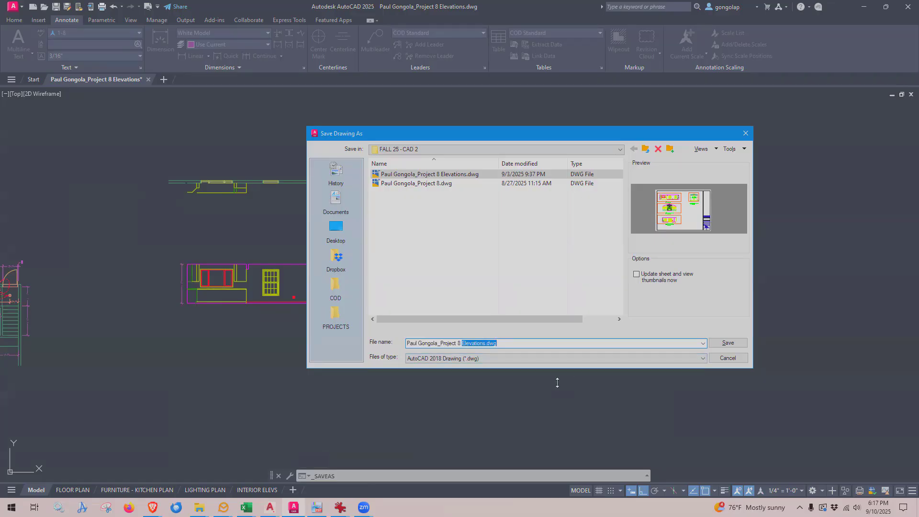
{"action": "type", "text": "Sec"}
{"action": "left_click", "coordinate": [728, 342]}
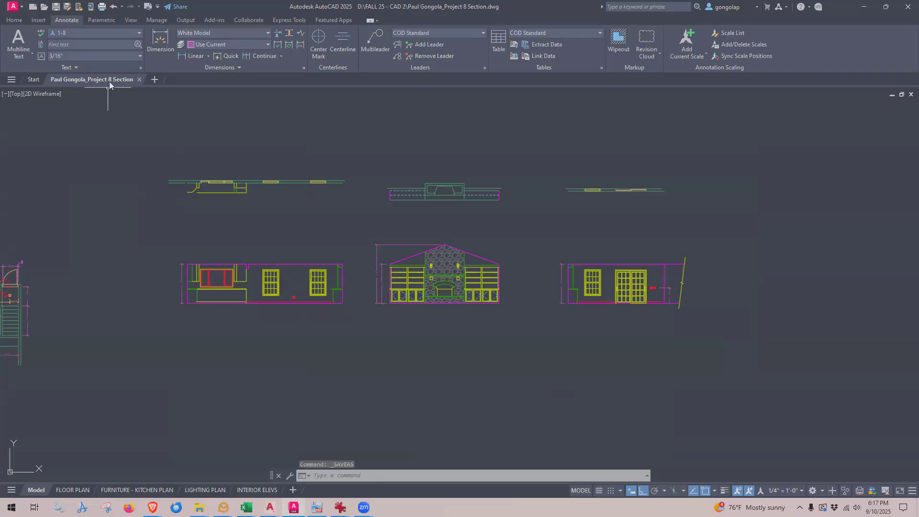
{"action": "mouse_move", "coordinate": [133, 84]}
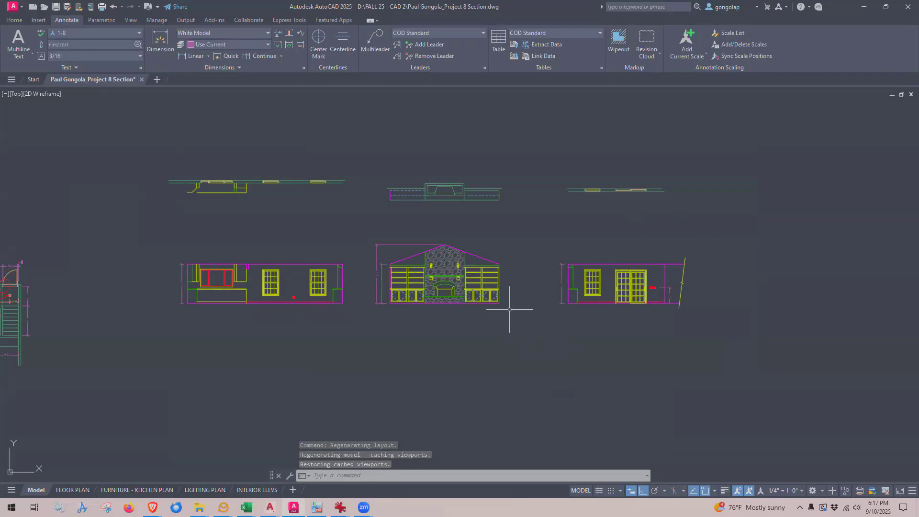
- Copy the fireplace elevation, without its dimensions, straight down into the empty space below the original
{"action": "middle_click_drag", "start_coordinate": [506, 303], "coordinate": [494, 291]}
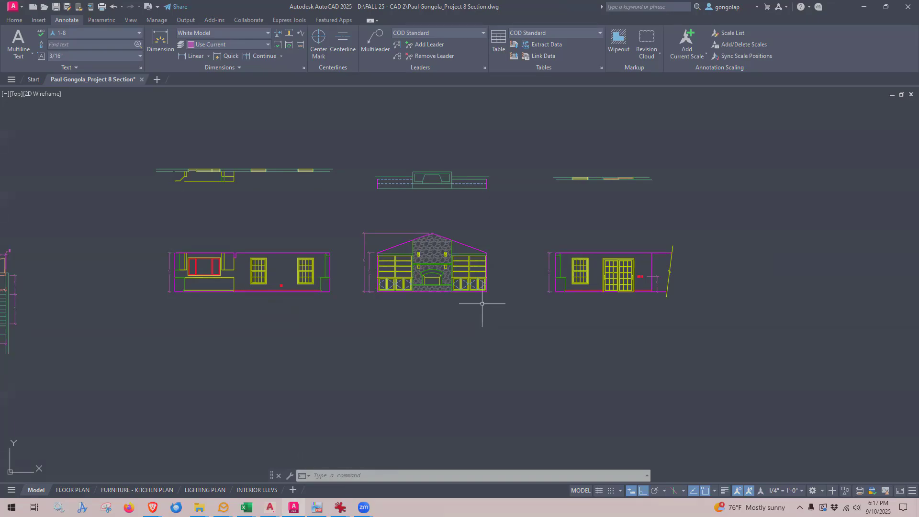
{"action": "scroll", "coordinate": [451, 274], "scroll_direction": "up", "scroll_amount": 2}
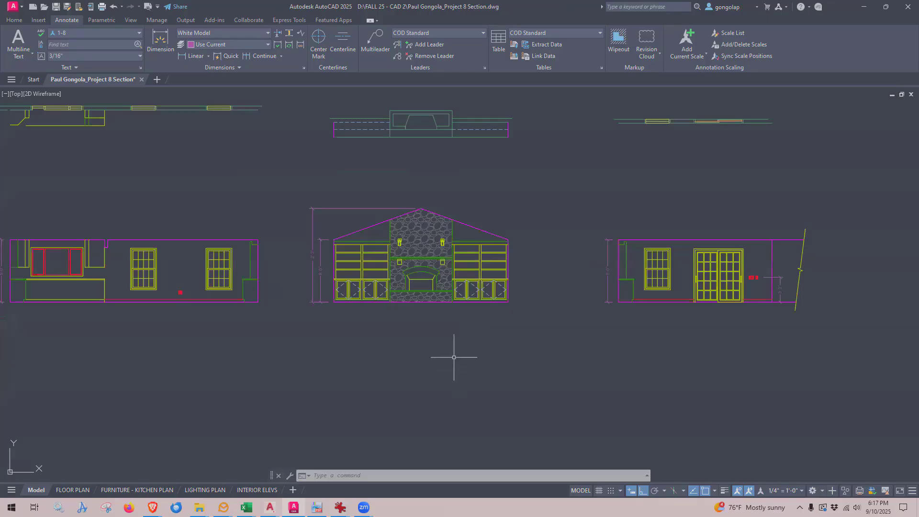
{"action": "type", "text": "co"}
{"action": "key", "text": "Return"}
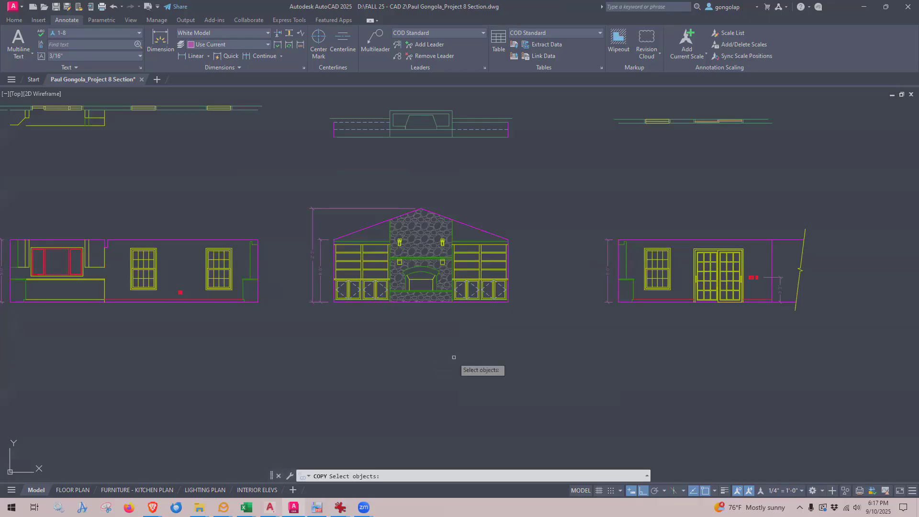
{"action": "left_click", "coordinate": [327, 323]}
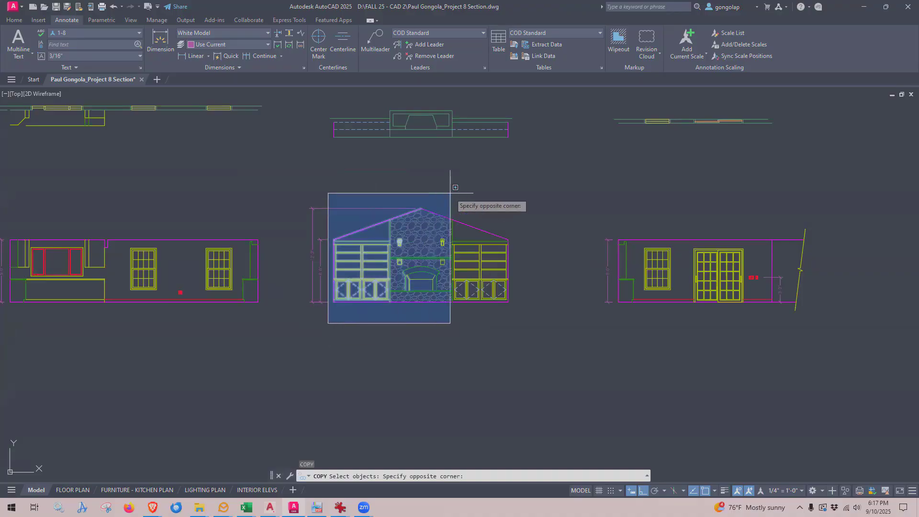
{"action": "left_click", "coordinate": [538, 182]}
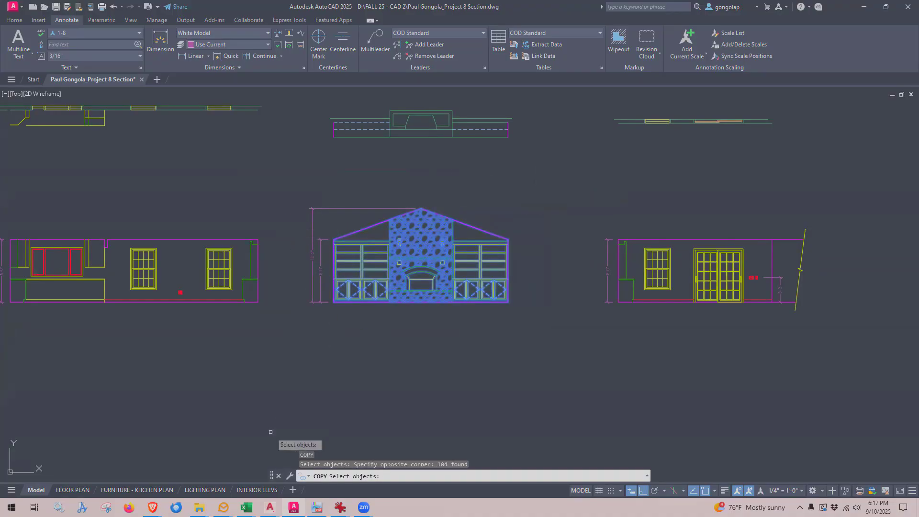
{"action": "key", "text": "Return"}
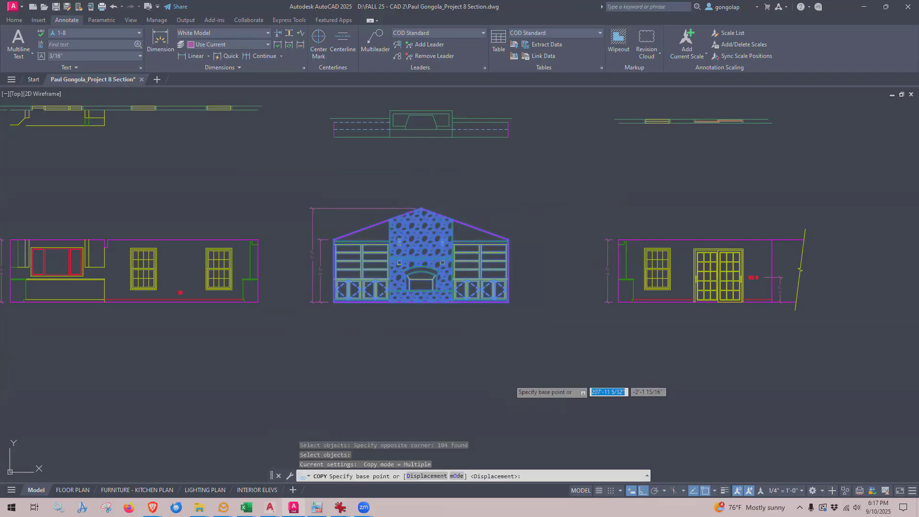
{"action": "left_click", "coordinate": [549, 268]}
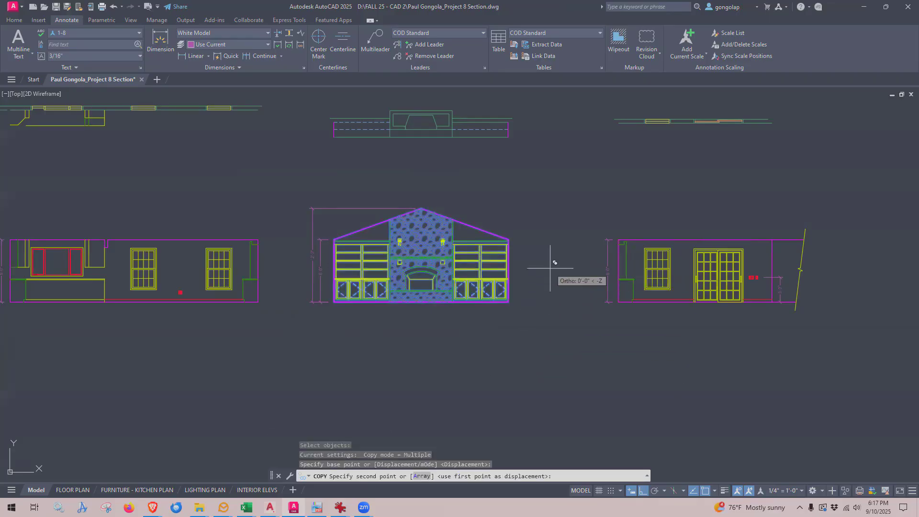
{"action": "scroll", "coordinate": [550, 268], "scroll_direction": "down", "scroll_amount": 2}
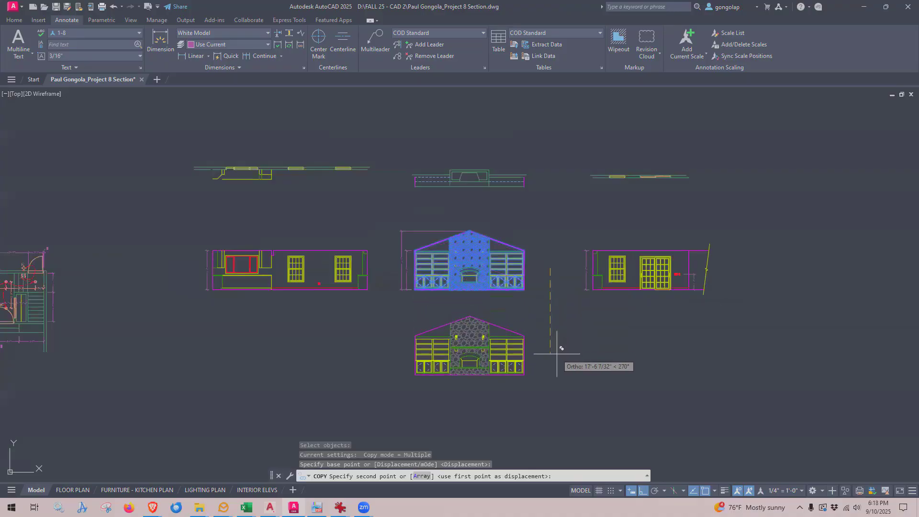
{"action": "middle_click_drag", "start_coordinate": [556, 366], "coordinate": [521, 287]}
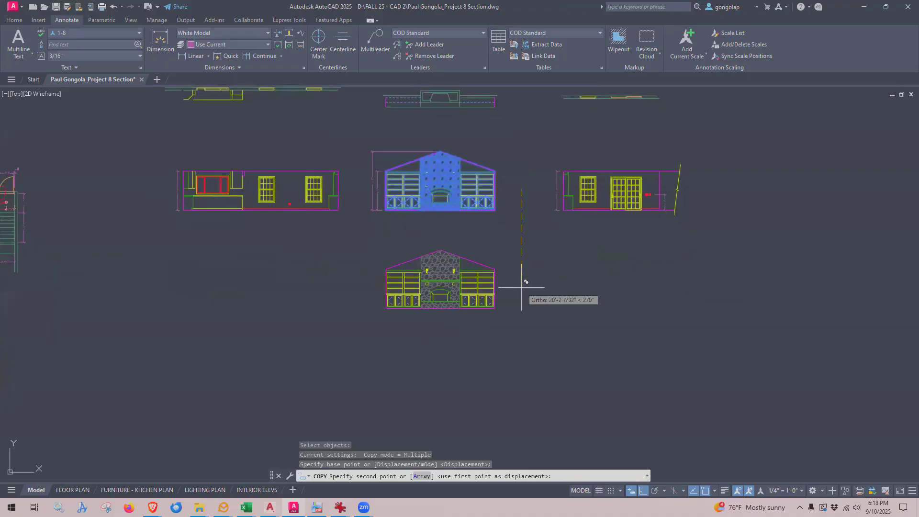
{"action": "left_click", "coordinate": [513, 333]}
{"action": "key", "text": "Return"}
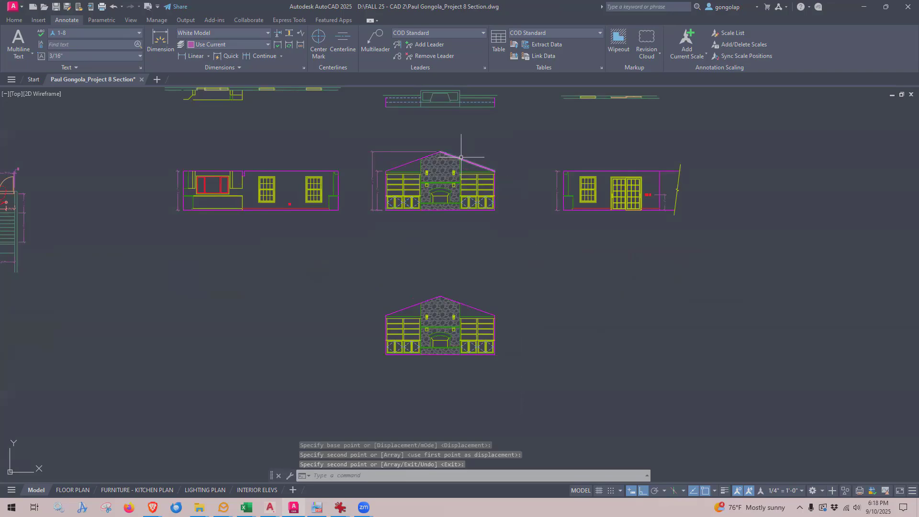
- Compare the original fireplace elevation with its copy, and examine the copy's roof lines, shelves, cabinets and stone fireplace
{"action": "scroll", "coordinate": [461, 158], "scroll_direction": "up", "scroll_amount": 5}
{"action": "scroll", "coordinate": [460, 157], "scroll_direction": "down", "scroll_amount": 2}
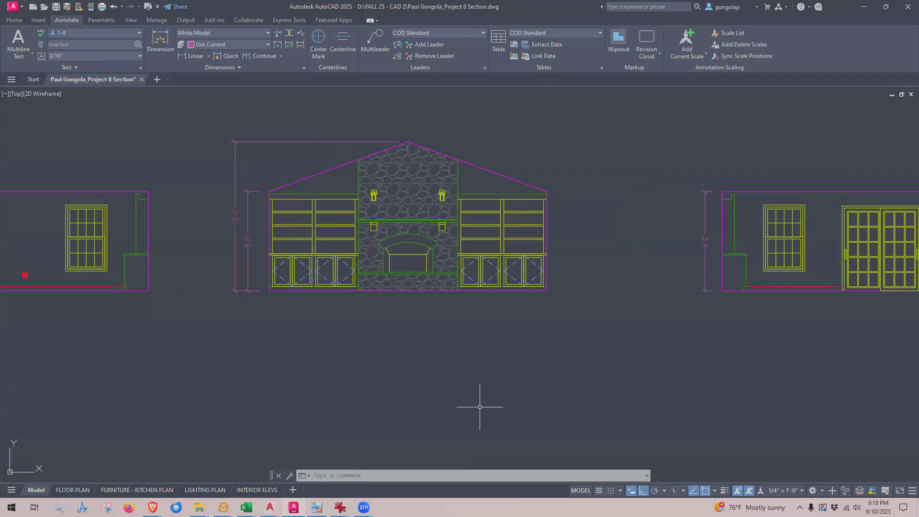
{"action": "scroll", "coordinate": [466, 372], "scroll_direction": "down", "scroll_amount": 4}
{"action": "middle_click_drag", "start_coordinate": [466, 386], "coordinate": [457, 260]}
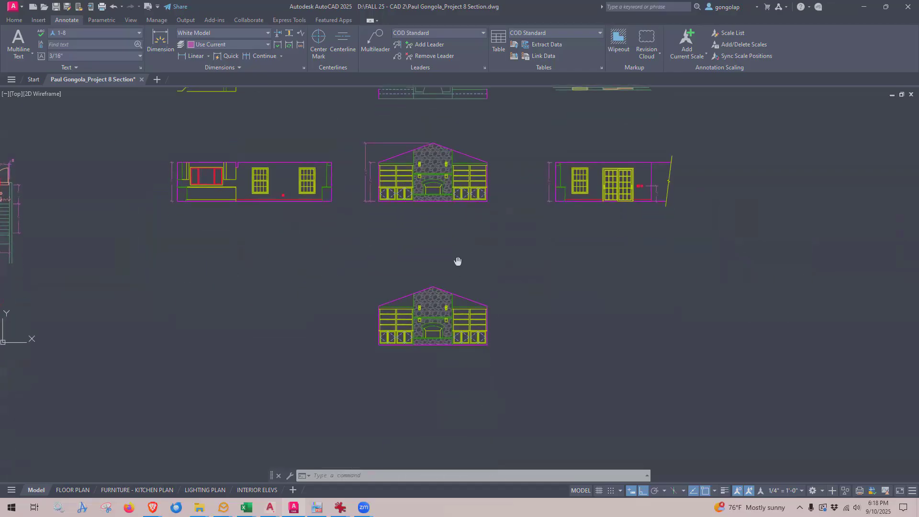
{"action": "scroll", "coordinate": [479, 335], "scroll_direction": "up", "scroll_amount": 4}
{"action": "mouse_move", "coordinate": [271, 361]}
{"action": "middle_mouse_down"}
{"action": "mouse_move", "coordinate": [340, 361]}
{"action": "mouse_move", "coordinate": [335, 368]}
{"action": "middle_mouse_up"}
{"action": "scroll", "coordinate": [416, 377], "scroll_direction": "up", "scroll_amount": 2}
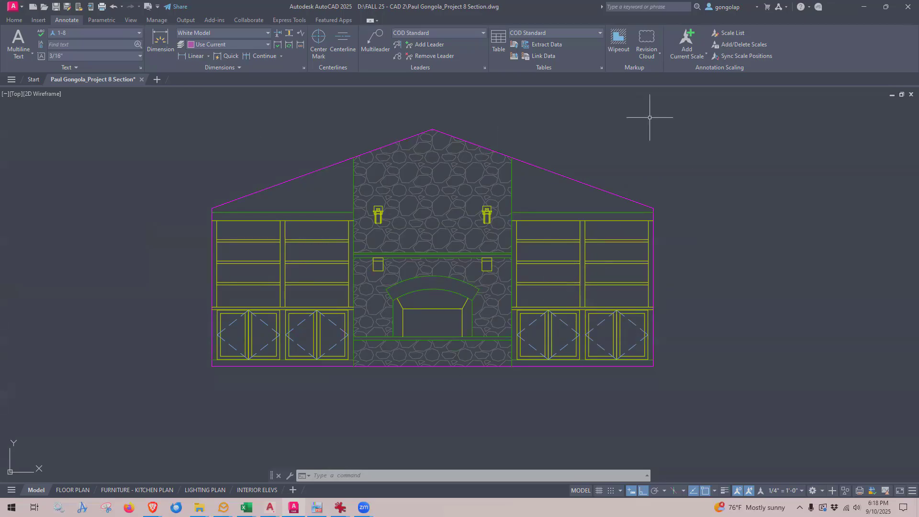
{"action": "scroll", "coordinate": [608, 281], "scroll_direction": "up", "scroll_amount": 2}
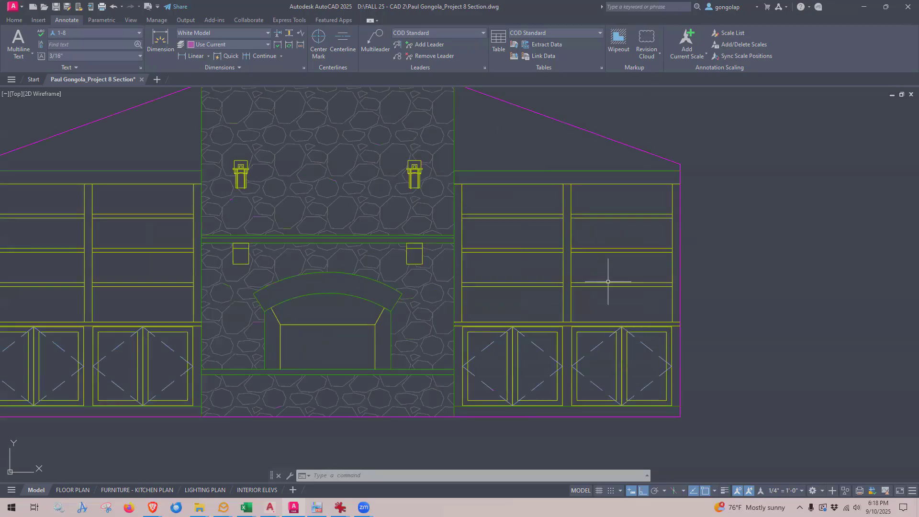
{"action": "scroll", "coordinate": [607, 281], "scroll_direction": "down", "scroll_amount": 2}
{"action": "middle_click_drag", "start_coordinate": [600, 267], "coordinate": [597, 286]}
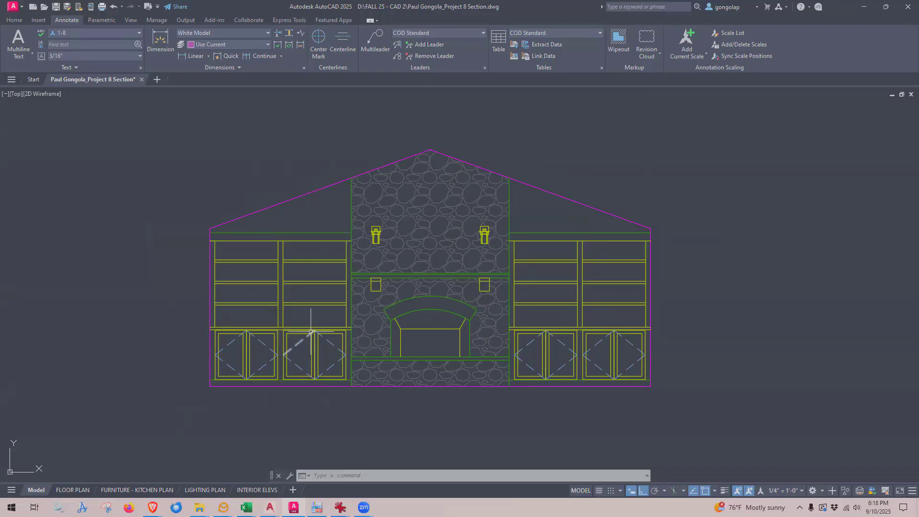
- Put the shelf, divider and top trim lines of the copy's left bookcase on the A-DETL-XLIT layer
{"action": "scroll", "coordinate": [323, 248], "scroll_direction": "up", "scroll_amount": 2}
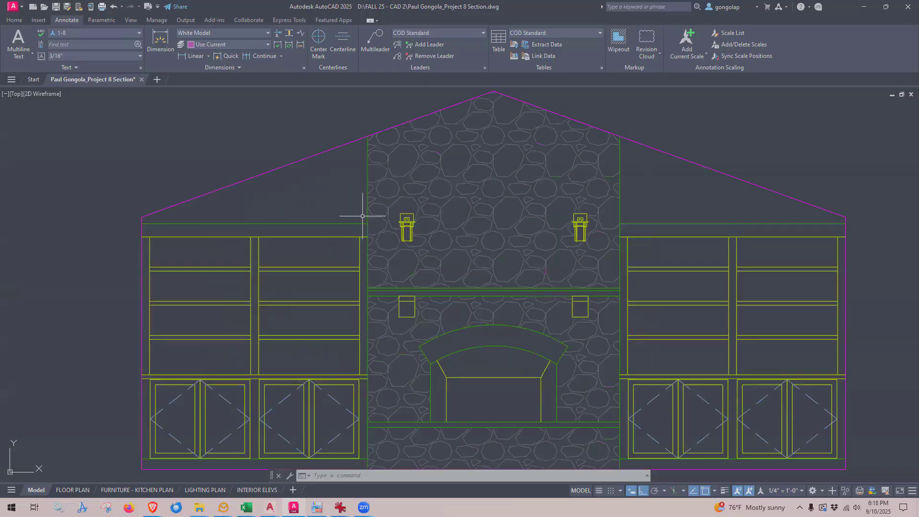
{"action": "left_click", "coordinate": [363, 215]}
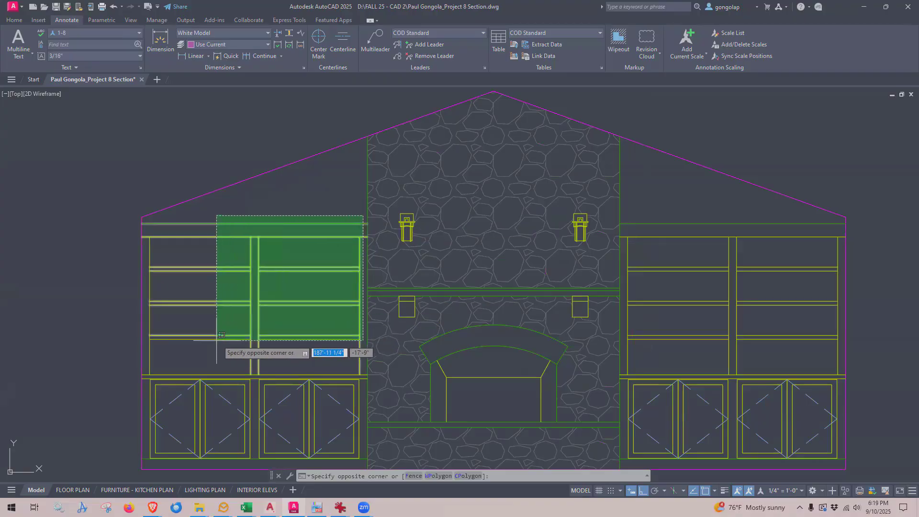
{"action": "left_click", "coordinate": [160, 353]}
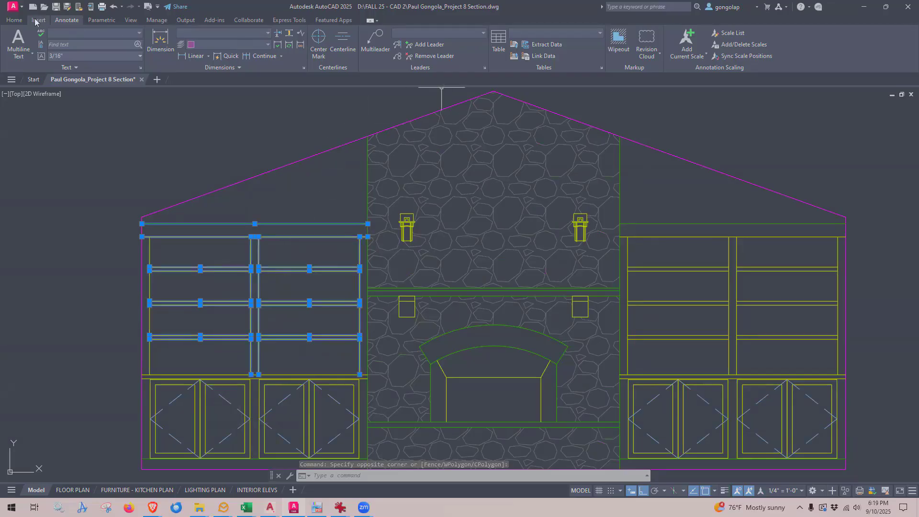
{"action": "left_click", "coordinate": [14, 19]}
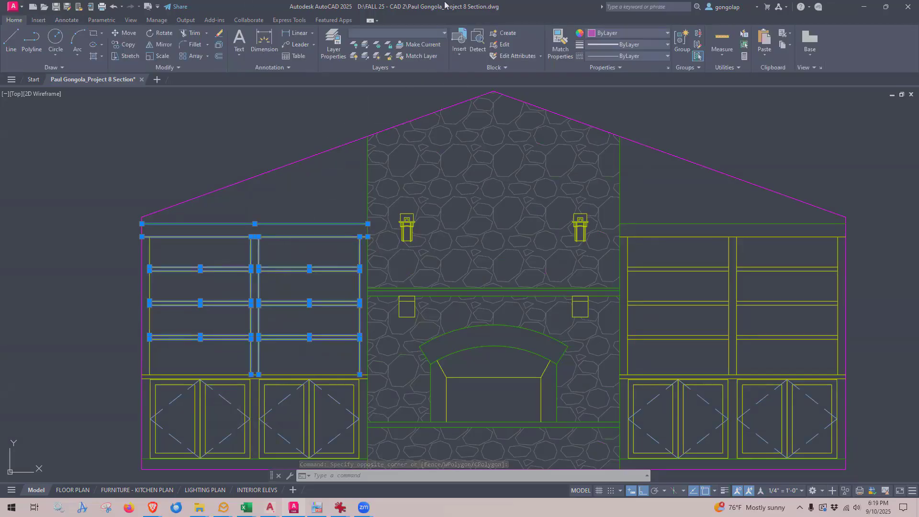
{"action": "left_click", "coordinate": [428, 34]}
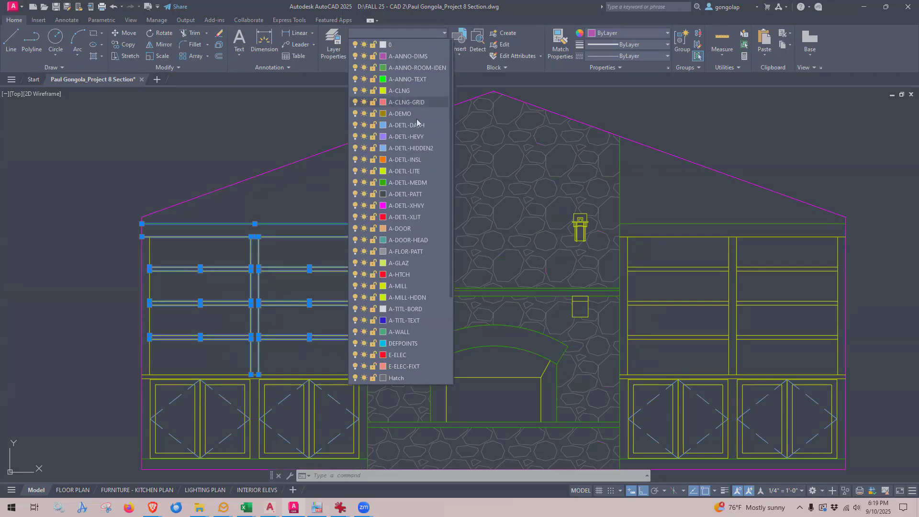
{"action": "left_click", "coordinate": [397, 218]}
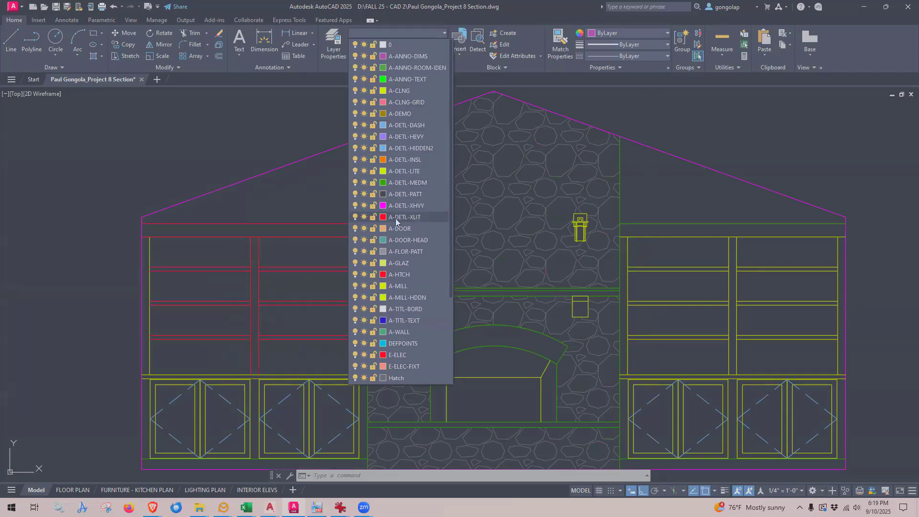
{"action": "left_click", "coordinate": [420, 218]}
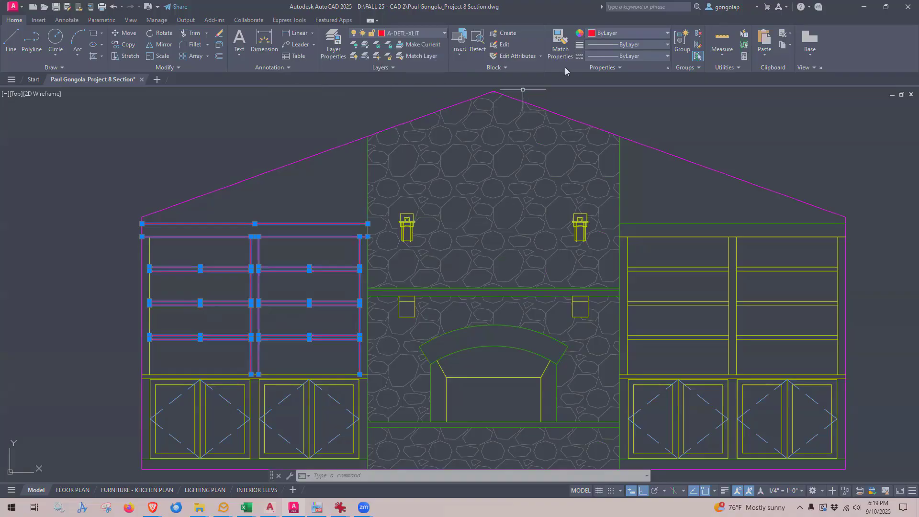
- Match the properties of the left bookcase's top line to its remaining side line, the countertop and the cabinet doors below
{"action": "left_click", "coordinate": [560, 42]}
{"action": "left_click", "coordinate": [305, 224]}
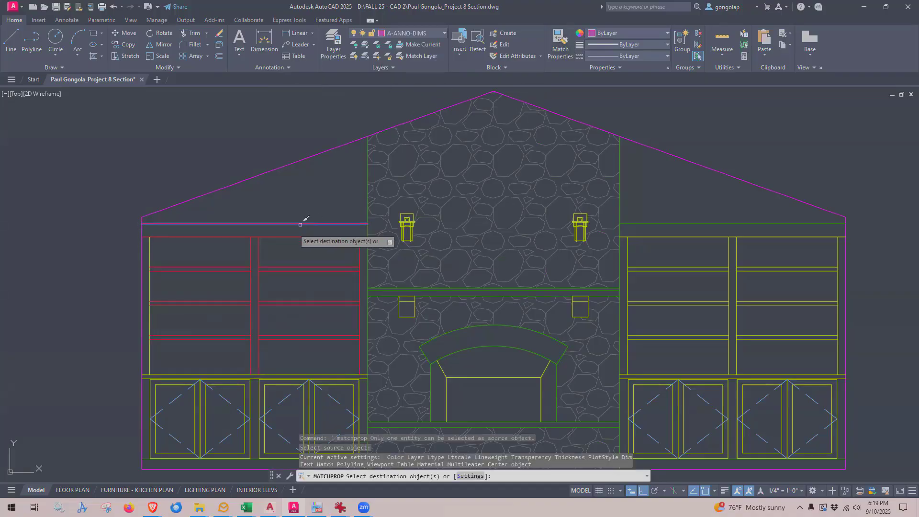
{"action": "left_click", "coordinate": [148, 296]}
{"action": "left_click", "coordinate": [154, 291]}
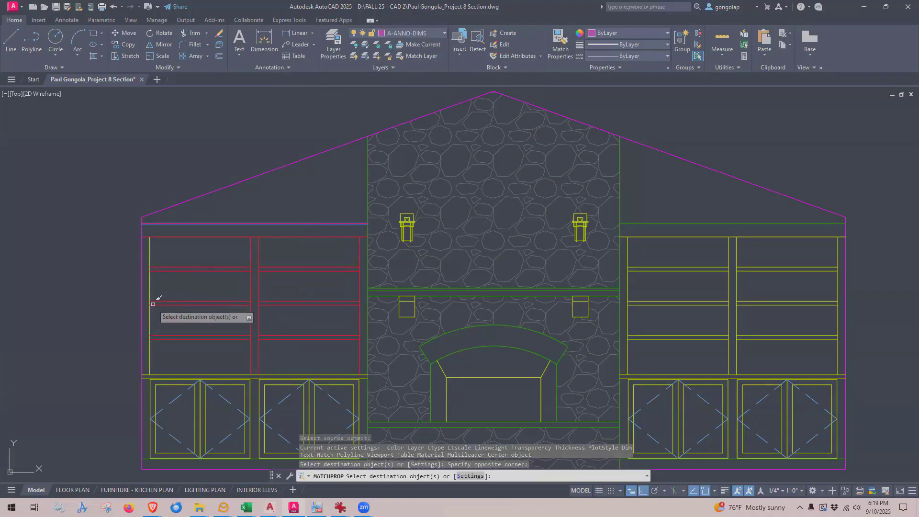
{"action": "left_click", "coordinate": [167, 366]}
{"action": "left_click", "coordinate": [153, 388]}
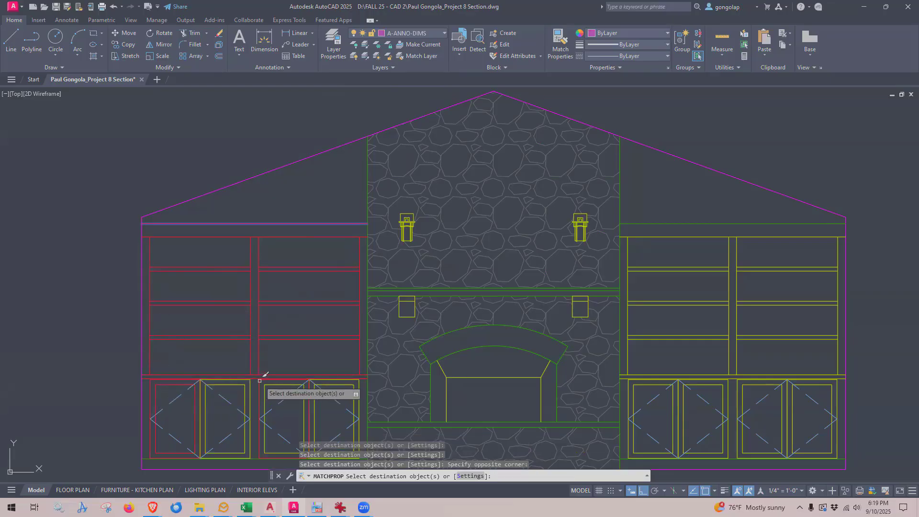
{"action": "left_click", "coordinate": [267, 367]}
{"action": "left_click", "coordinate": [247, 390]}
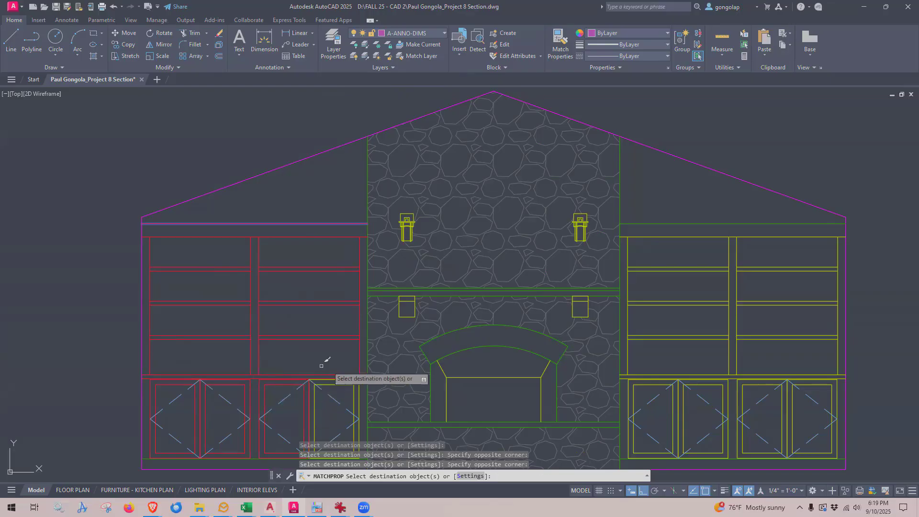
{"action": "left_click", "coordinate": [349, 369]}
{"action": "left_click", "coordinate": [340, 387]}
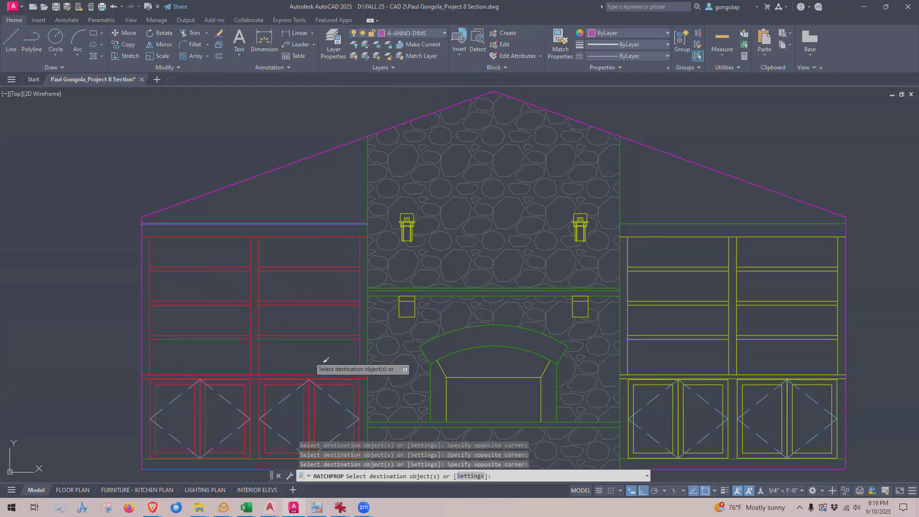
{"action": "middle_click_drag", "start_coordinate": [281, 316], "coordinate": [260, 265]}
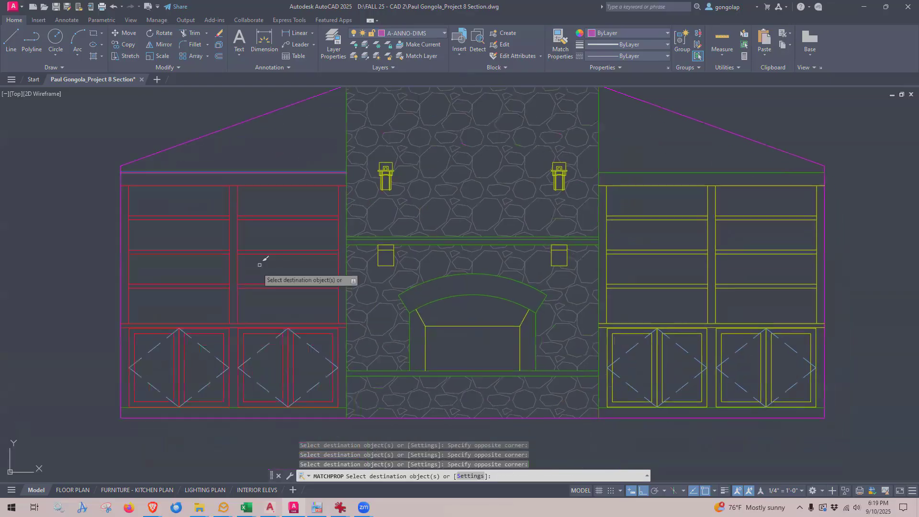
- Match the bookcase line properties to the left cabinets' base line, the two hearth lines and the chimney's left edge
{"action": "left_click", "coordinate": [235, 407]}
{"action": "scroll", "coordinate": [341, 360], "scroll_direction": "up", "scroll_amount": 4}
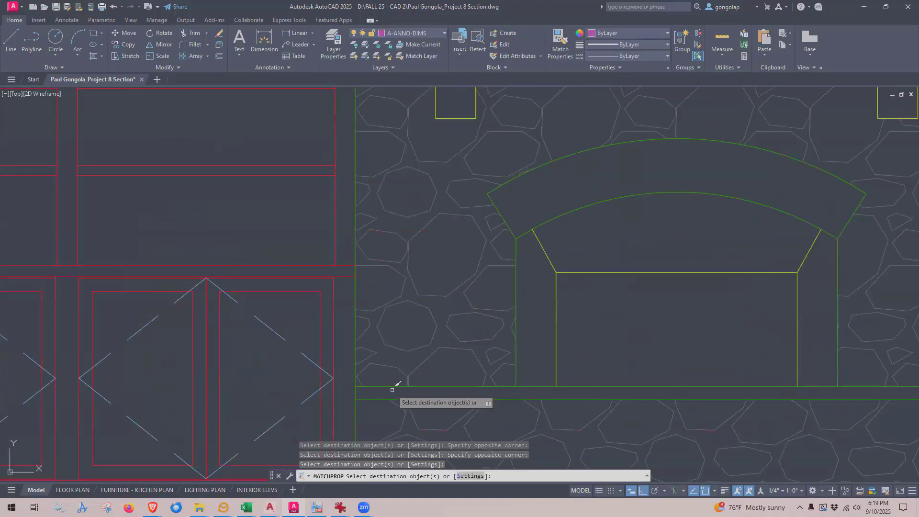
{"action": "left_click", "coordinate": [387, 386]}
{"action": "left_click", "coordinate": [377, 399]}
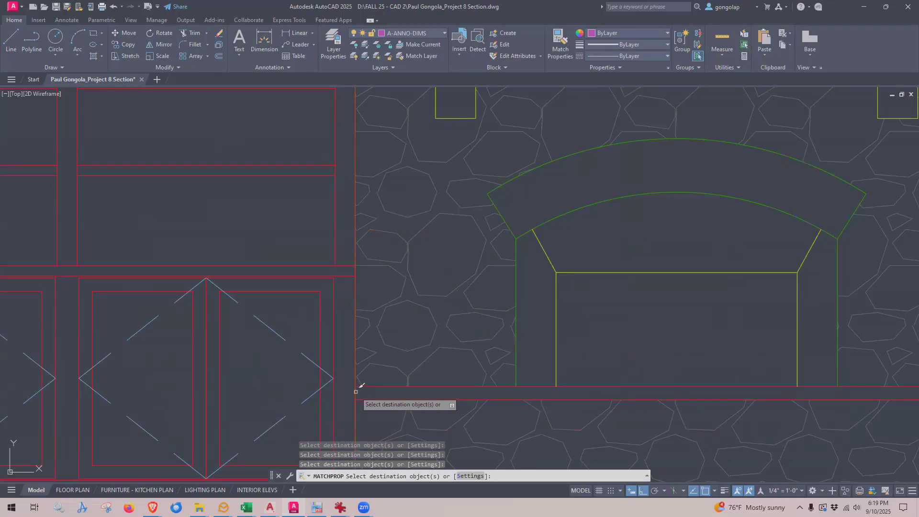
- Match the same properties to the firebox opening lines, the arched surround and its two vertical sides
{"action": "left_click", "coordinate": [622, 288]}
{"action": "left_click", "coordinate": [524, 214]}
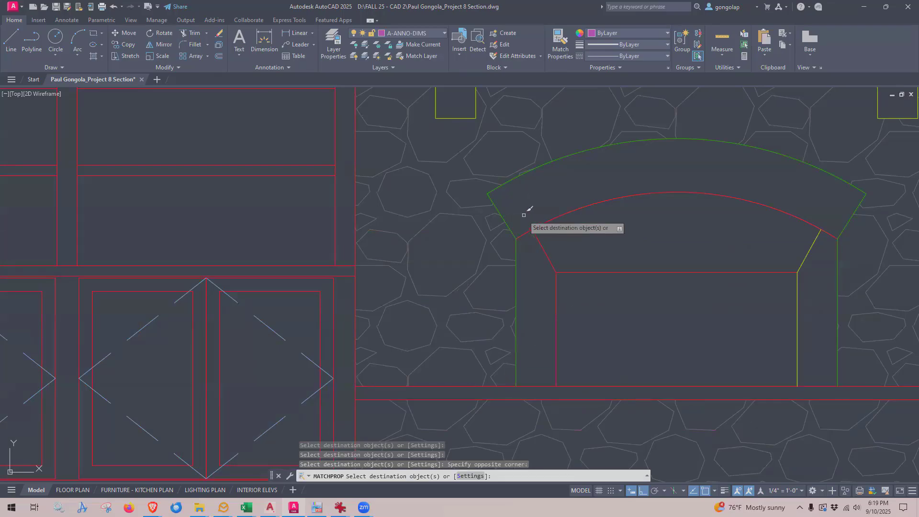
{"action": "left_click", "coordinate": [507, 181]}
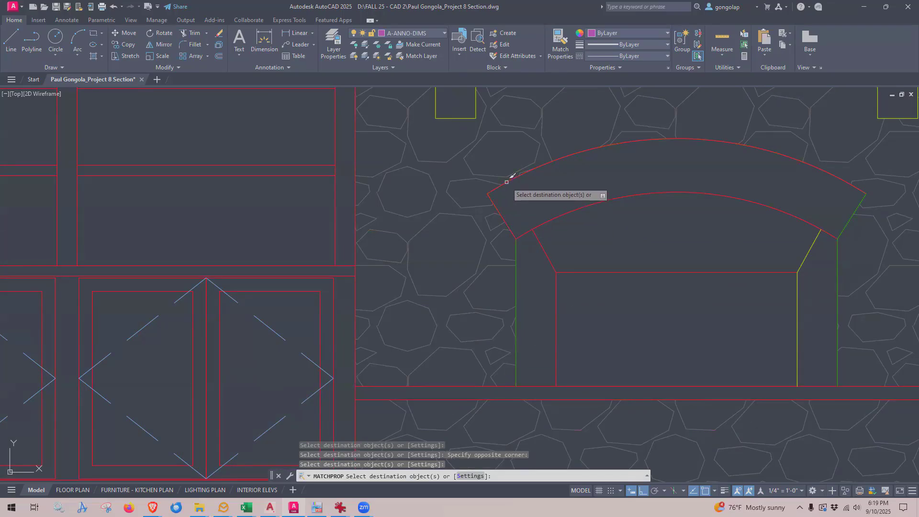
{"action": "left_click", "coordinate": [506, 181]}
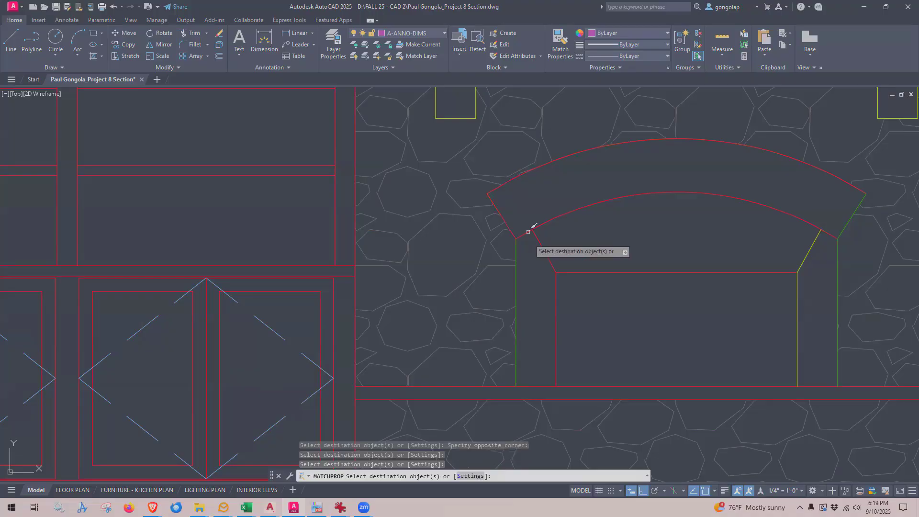
{"action": "left_click", "coordinate": [517, 257]}
{"action": "left_click", "coordinate": [809, 250]}
{"action": "left_click", "coordinate": [813, 262]}
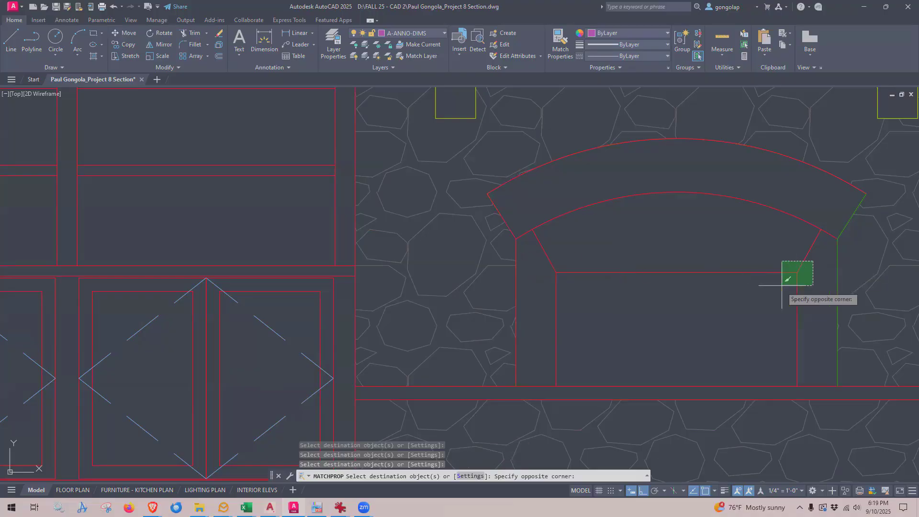
{"action": "left_click", "coordinate": [782, 285]}
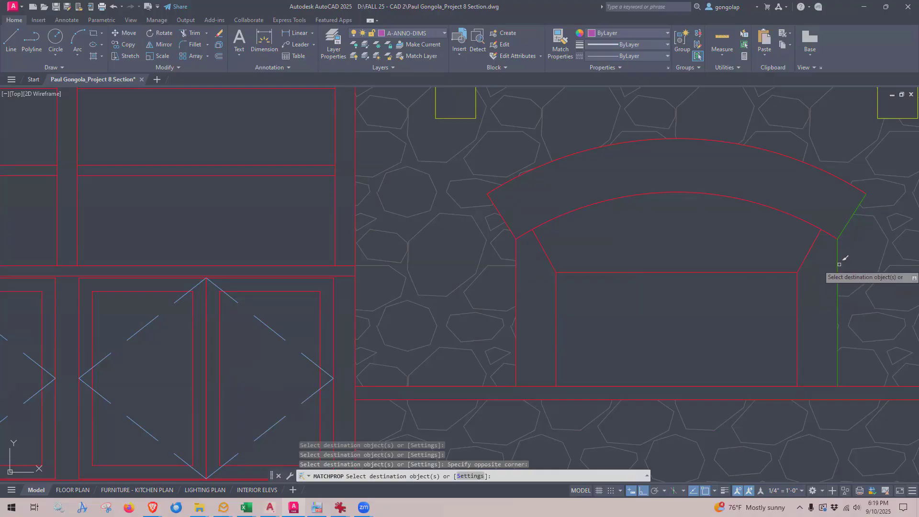
{"action": "left_click", "coordinate": [838, 262]}
{"action": "left_click", "coordinate": [842, 228]}
{"action": "scroll", "coordinate": [650, 354], "scroll_direction": "down", "scroll_amount": 3}
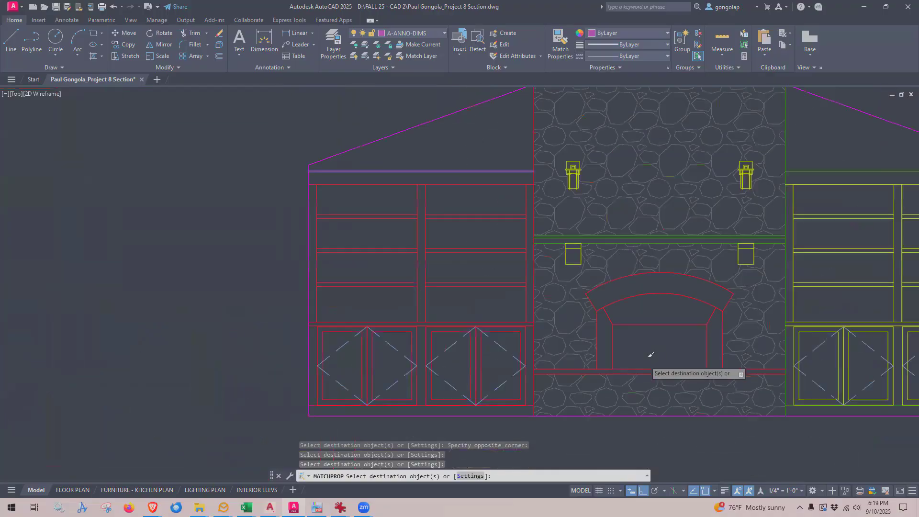
- Match the same properties to the horizontal mantel lines and the outline of the left corbel below them
{"action": "left_click", "coordinate": [593, 228]}
{"action": "scroll", "coordinate": [595, 225], "scroll_direction": "up", "scroll_amount": 2}
{"action": "scroll", "coordinate": [564, 237], "scroll_direction": "up", "scroll_amount": 2}
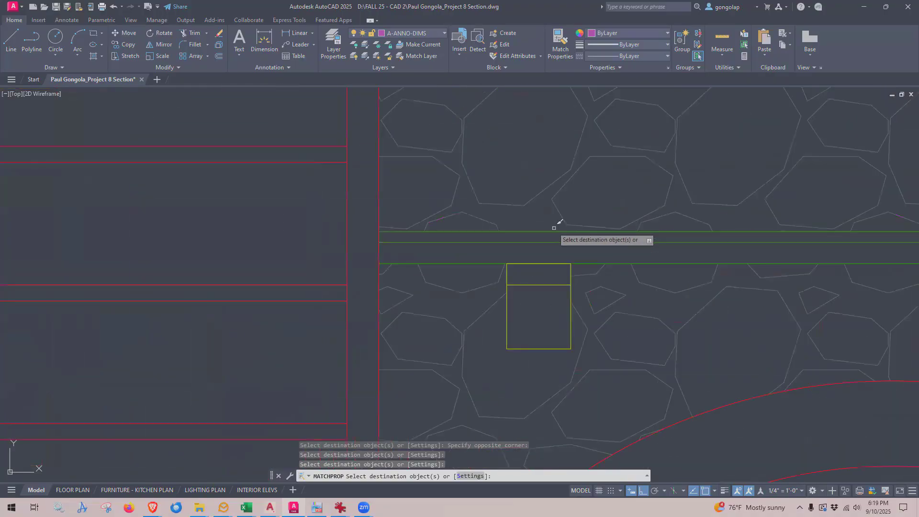
{"action": "left_click", "coordinate": [544, 222]}
{"action": "left_click", "coordinate": [531, 275]}
{"action": "scroll", "coordinate": [464, 320], "scroll_direction": "down", "scroll_amount": 3}
{"action": "scroll", "coordinate": [464, 320], "scroll_direction": "up", "scroll_amount": 2}
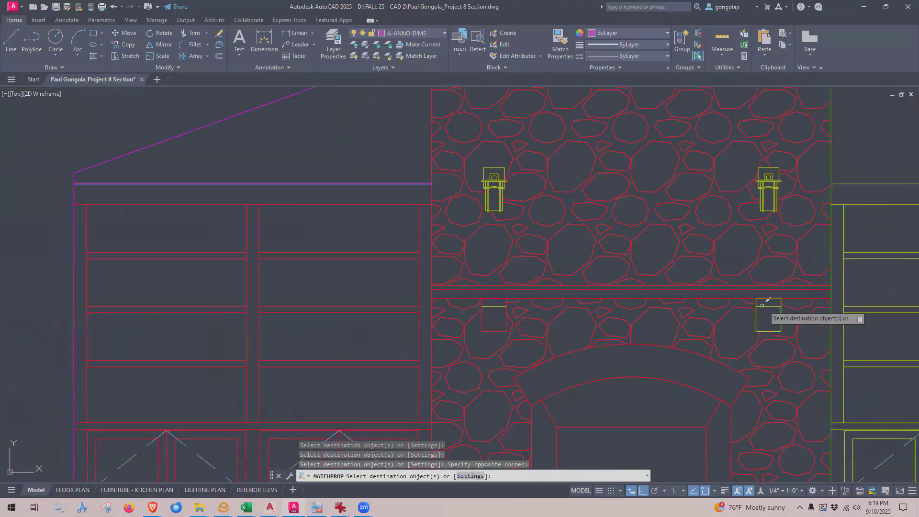
- Match the same properties to the right corbel and to both wall sconces above the mantel
{"action": "scroll", "coordinate": [765, 301], "scroll_direction": "up", "scroll_amount": 4}
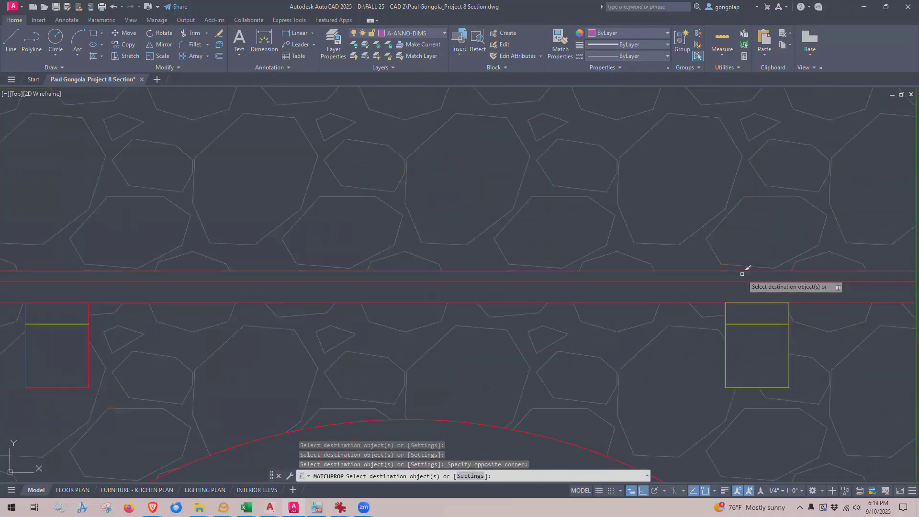
{"action": "left_click", "coordinate": [764, 301]}
{"action": "left_click", "coordinate": [743, 351]}
{"action": "scroll", "coordinate": [744, 351], "scroll_direction": "down", "scroll_amount": 4}
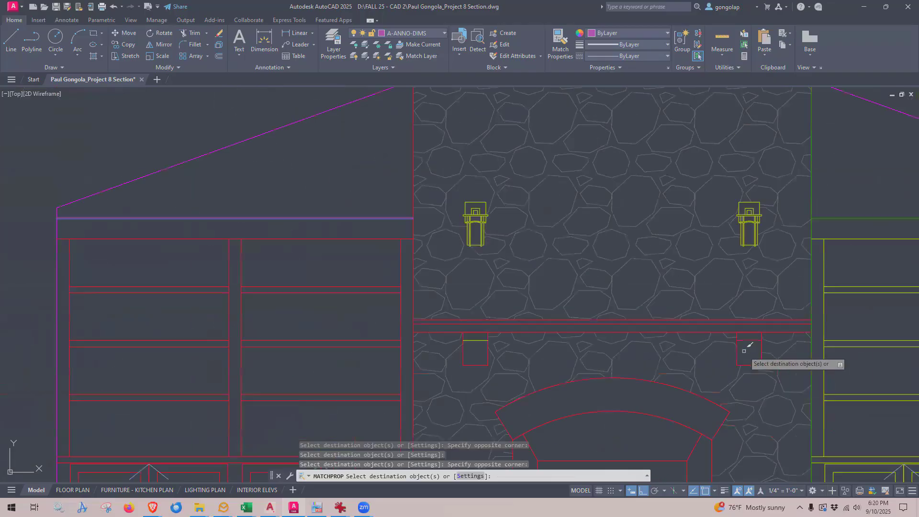
{"action": "left_click", "coordinate": [751, 213]}
{"action": "left_click", "coordinate": [483, 211]}
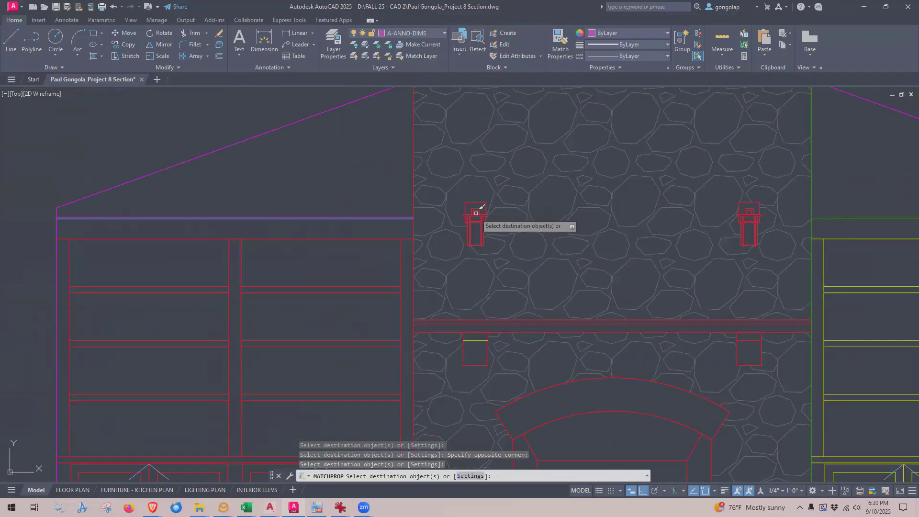
- Match the same properties to the right bookcase's top trim, dividers and shelf lines
{"action": "scroll", "coordinate": [407, 253], "scroll_direction": "down", "scroll_amount": 2}
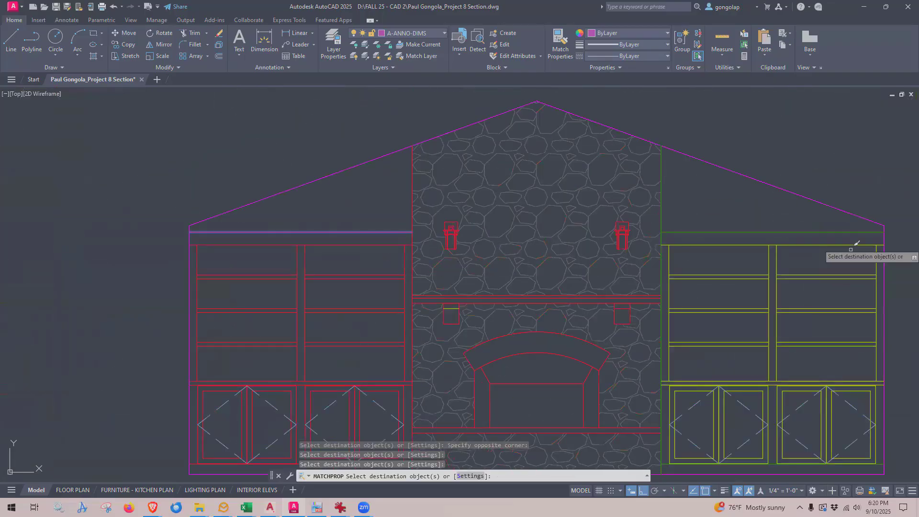
{"action": "left_click", "coordinate": [838, 225]}
{"action": "left_click", "coordinate": [670, 306]}
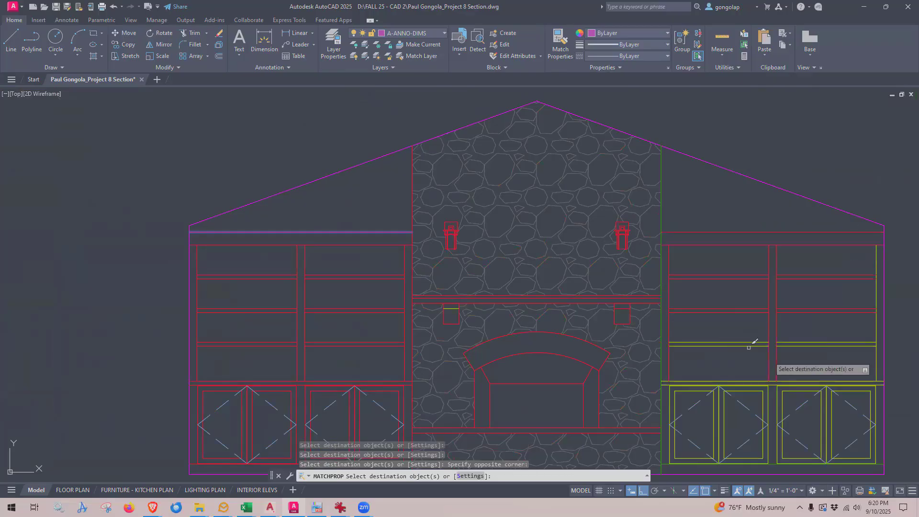
{"action": "scroll", "coordinate": [837, 378], "scroll_direction": "up", "scroll_amount": 2}
{"action": "left_click", "coordinate": [801, 299]}
{"action": "left_click", "coordinate": [710, 335]}
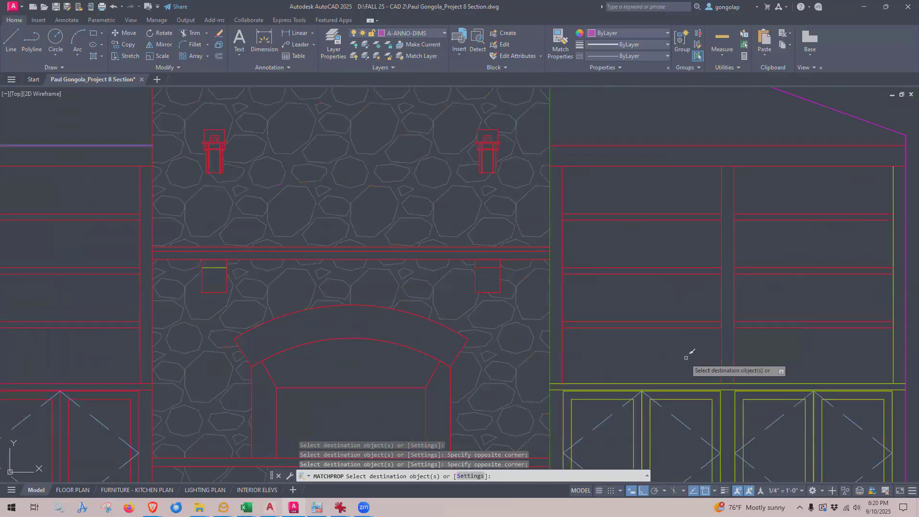
- Match the same properties to the right countertop, cabinet doors, bookcase side line and chimney edge, and end the property matching
{"action": "left_click", "coordinate": [744, 366]}
{"action": "left_click", "coordinate": [696, 405]}
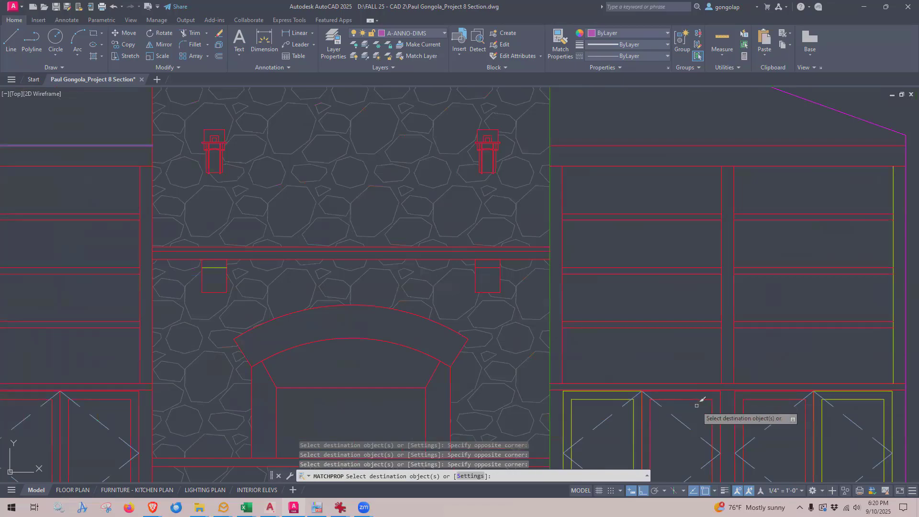
{"action": "left_click", "coordinate": [606, 369]}
{"action": "left_click", "coordinate": [583, 404]}
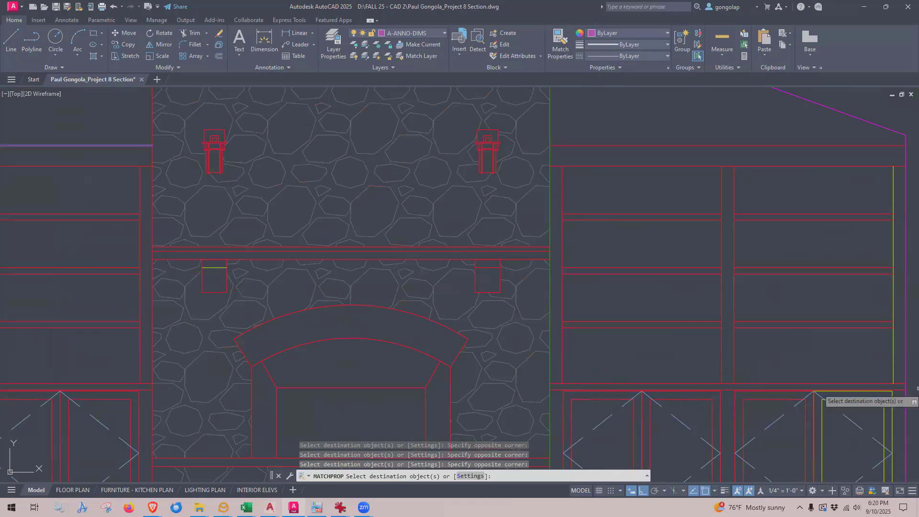
{"action": "left_click", "coordinate": [905, 368]}
{"action": "left_click", "coordinate": [852, 423]}
{"action": "scroll", "coordinate": [703, 293], "scroll_direction": "down", "scroll_amount": 4}
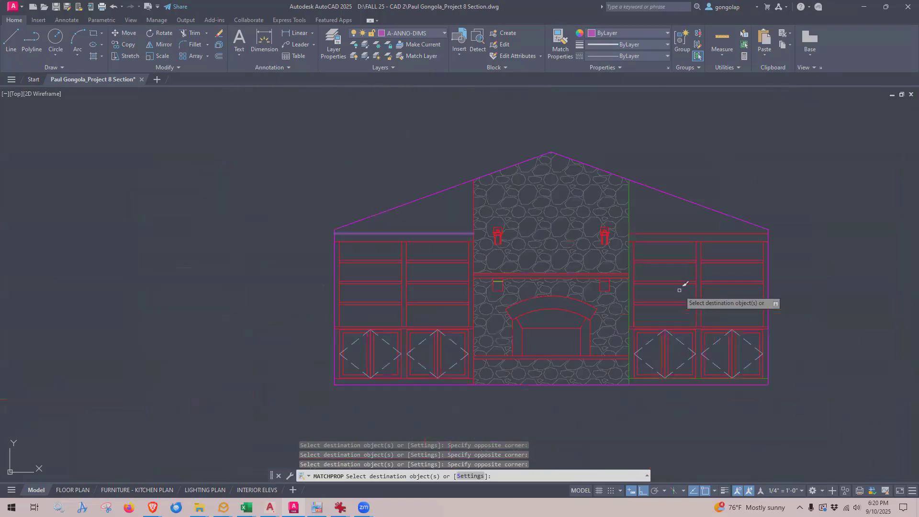
{"action": "scroll", "coordinate": [682, 287], "scroll_direction": "up", "scroll_amount": 2}
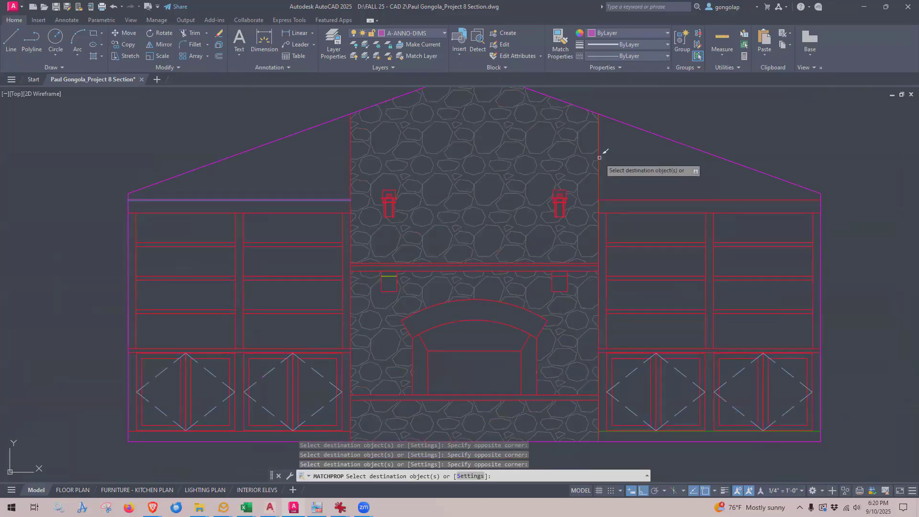
{"action": "scroll", "coordinate": [656, 304], "scroll_direction": "down", "scroll_amount": 4}
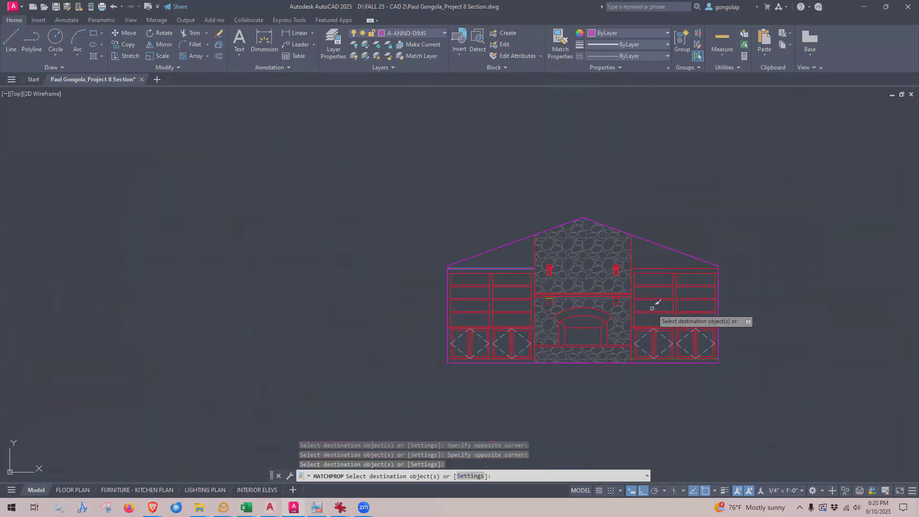
{"action": "key", "text": "Escape"}
- Examine the copied elevation as a whole and the outer wall and floor corner beside the right cabinets
{"action": "scroll", "coordinate": [660, 343], "scroll_direction": "up", "scroll_amount": 2}
{"action": "middle_click_drag", "start_coordinate": [660, 297], "coordinate": [605, 319]}
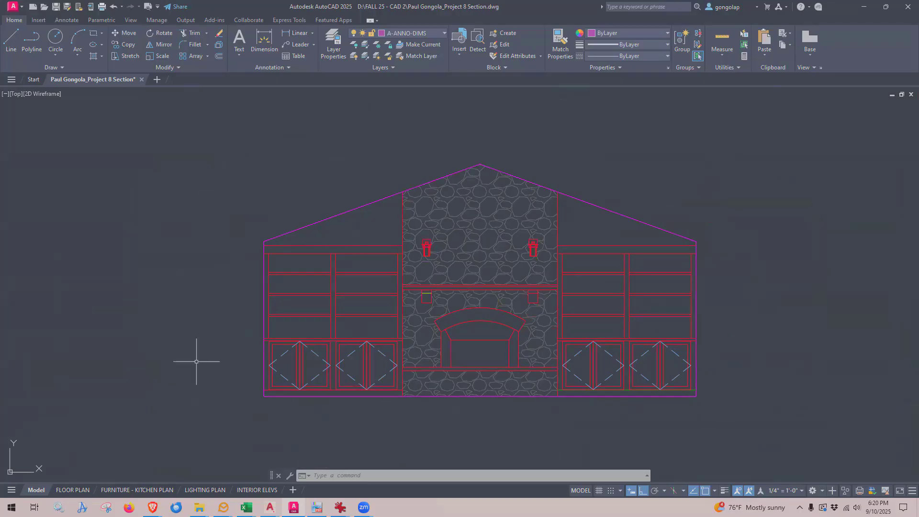
{"action": "middle_click_drag", "start_coordinate": [676, 376], "coordinate": [616, 332]}
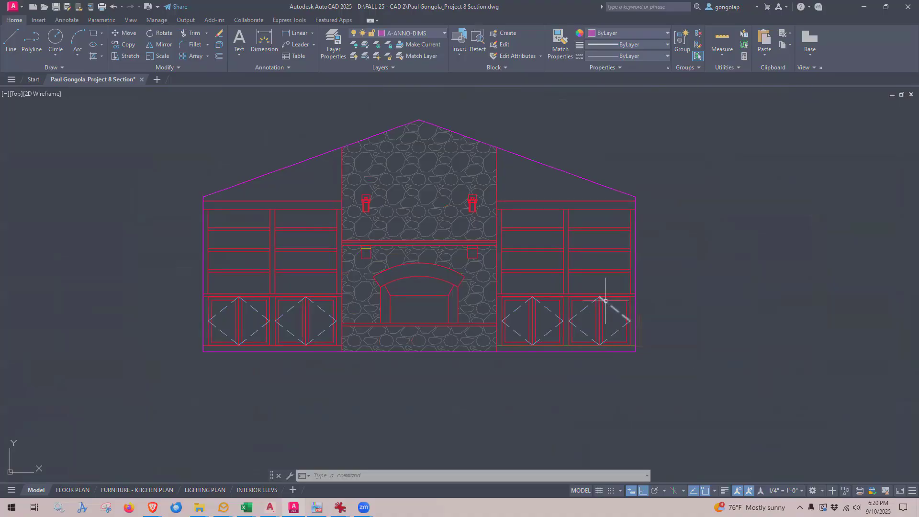
{"action": "scroll", "coordinate": [645, 358], "scroll_direction": "up", "scroll_amount": 2}
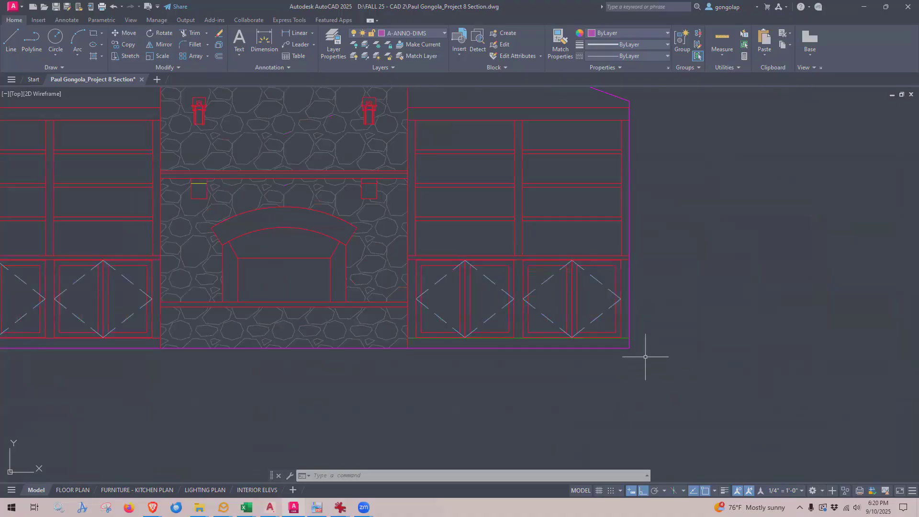
{"action": "scroll", "coordinate": [640, 347], "scroll_direction": "down", "scroll_amount": 4}
{"action": "scroll", "coordinate": [648, 338], "scroll_direction": "up", "scroll_amount": 4}
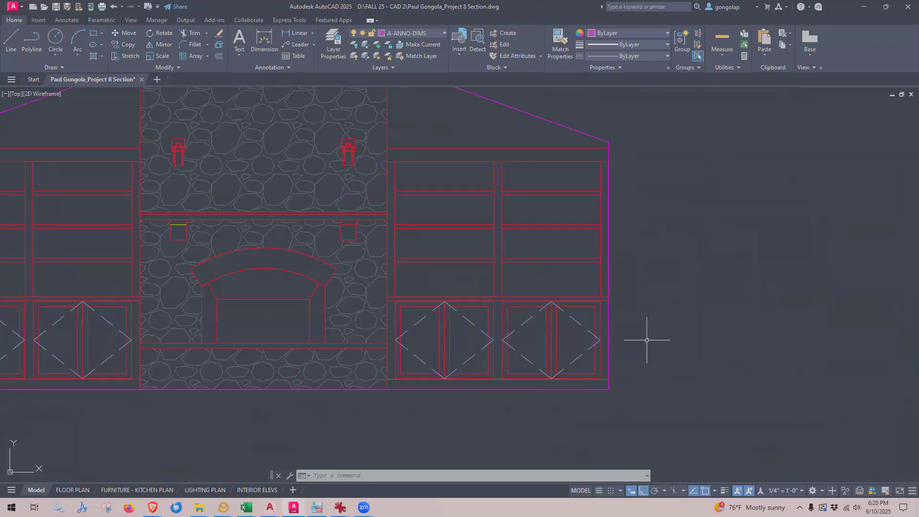
{"action": "scroll", "coordinate": [645, 337], "scroll_direction": "up", "scroll_amount": 2}
{"action": "scroll", "coordinate": [639, 333], "scroll_direction": "down", "scroll_amount": 2}
{"action": "middle_click_drag", "start_coordinate": [733, 344], "coordinate": [604, 369]}
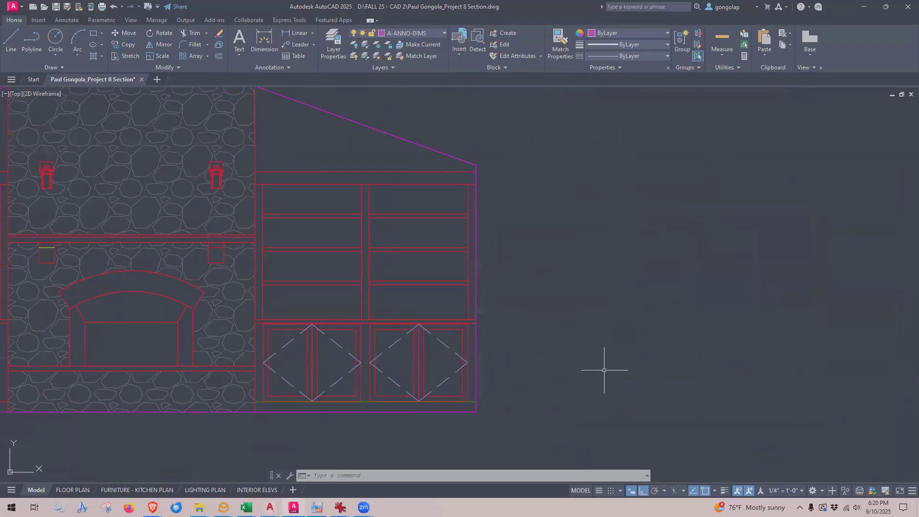
{"action": "scroll", "coordinate": [504, 378], "scroll_direction": "up", "scroll_amount": 2}
{"action": "scroll", "coordinate": [492, 335], "scroll_direction": "down", "scroll_amount": 2}
{"action": "middle_click_drag", "start_coordinate": [501, 395], "coordinate": [469, 404]}
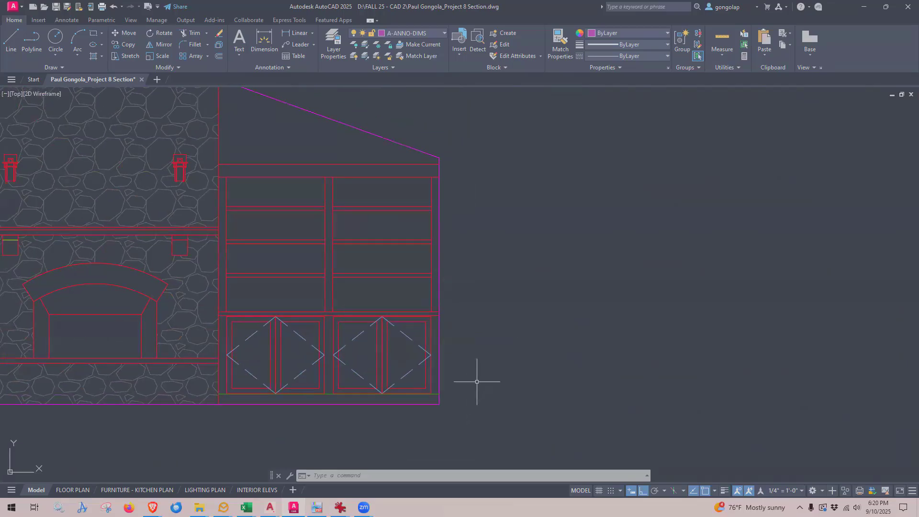
{"action": "scroll", "coordinate": [468, 371], "scroll_direction": "up", "scroll_amount": 2}
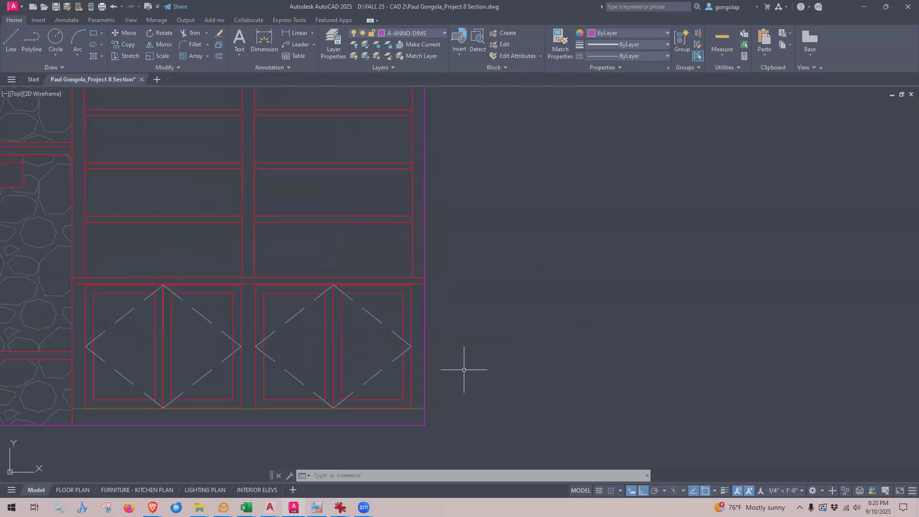
- Inspect the layer and extent of the outer wall line beside the right bookcase, and clear the selection
{"action": "left_click", "coordinate": [424, 360]}
{"action": "scroll", "coordinate": [459, 392], "scroll_direction": "down", "scroll_amount": 2}
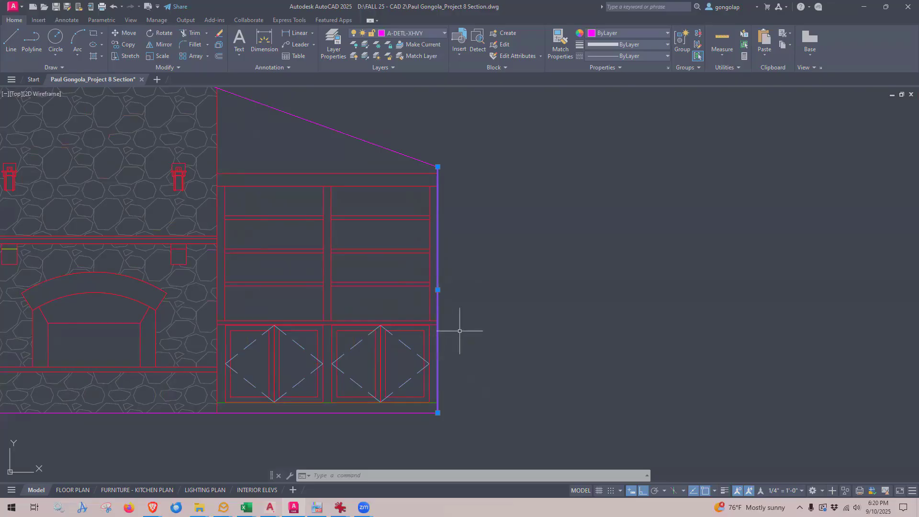
{"action": "scroll", "coordinate": [443, 330], "scroll_direction": "up", "scroll_amount": 2}
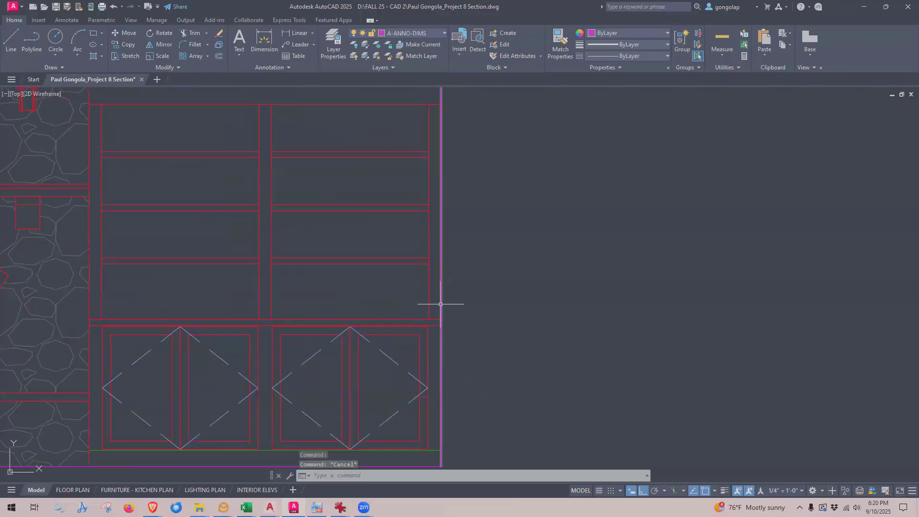
{"action": "scroll", "coordinate": [473, 321], "scroll_direction": "down", "scroll_amount": 2}
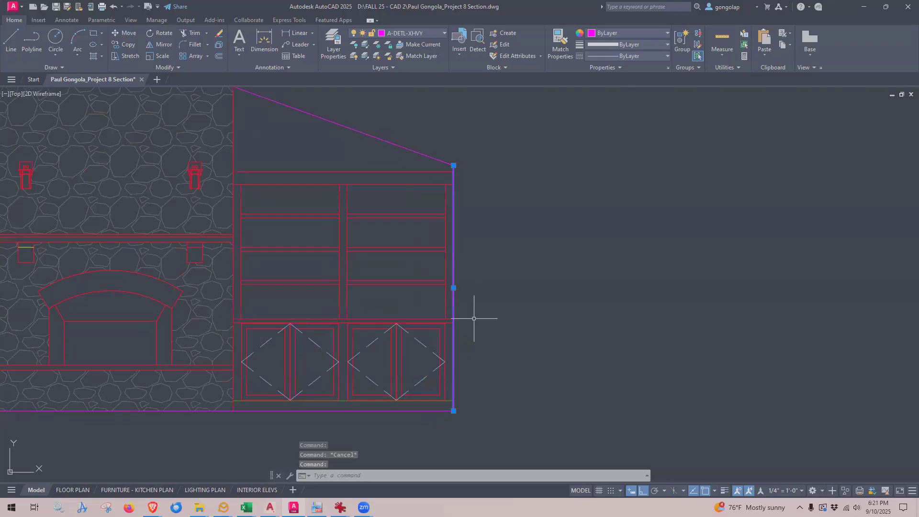
{"action": "scroll", "coordinate": [474, 317], "scroll_direction": "up", "scroll_amount": 2}
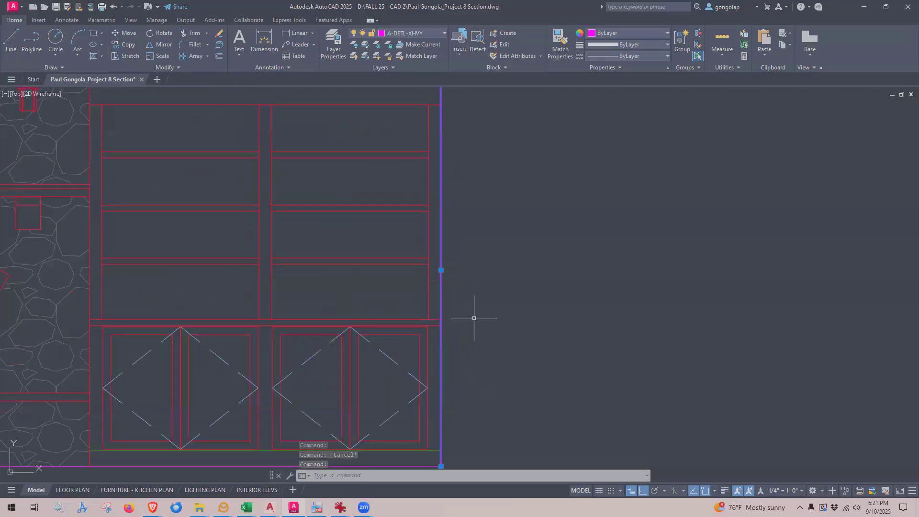
{"action": "middle_click_drag", "start_coordinate": [474, 317], "coordinate": [479, 282]}
{"action": "key", "text": "Escape"}
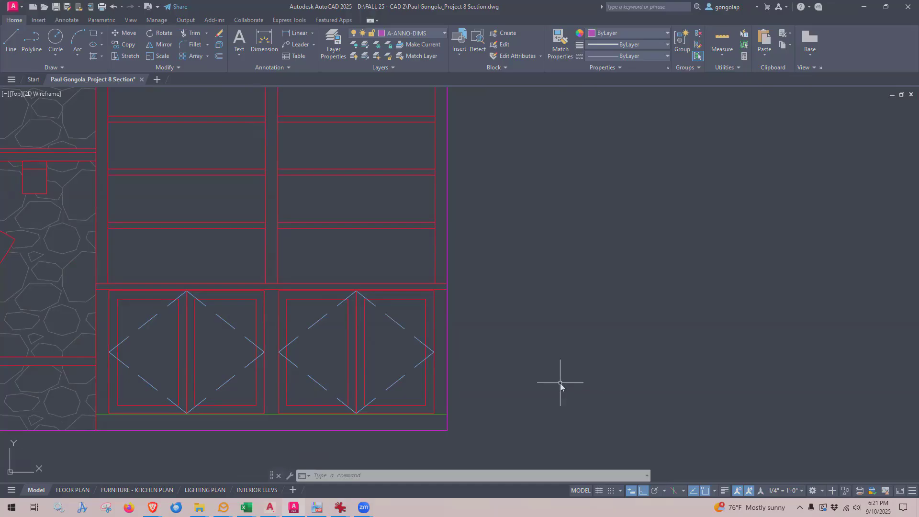
- Offset the outer wall line beside the right bookcase 5/8 inch outward for the drywall thickness
{"action": "type", "text": "o"}
{"action": "key", "text": "Return"}
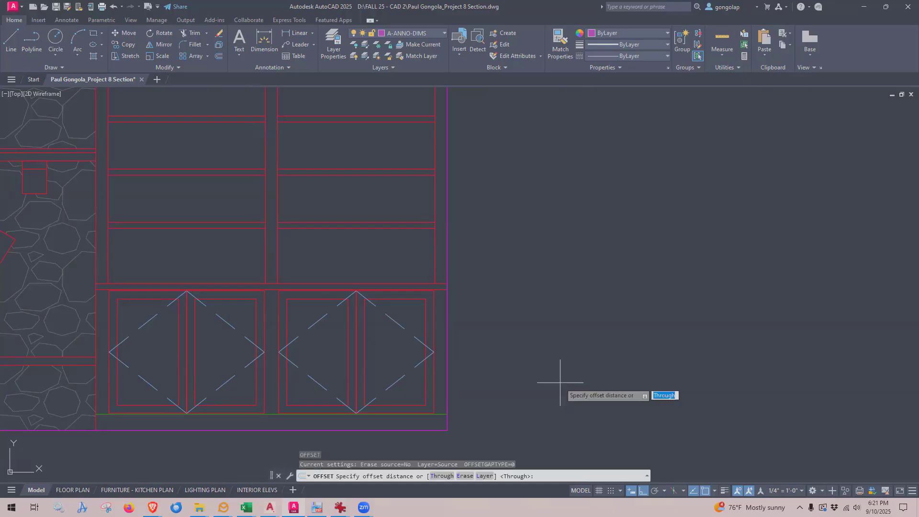
{"action": "type", "text": "1"}
{"action": "type", "text": "/8"}
{"action": "key", "text": "Return"}
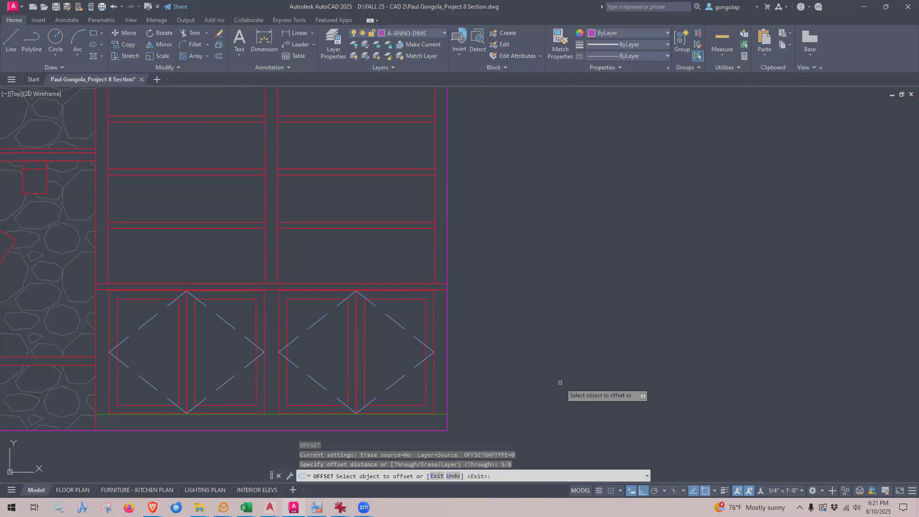
{"action": "left_click", "coordinate": [446, 322]}
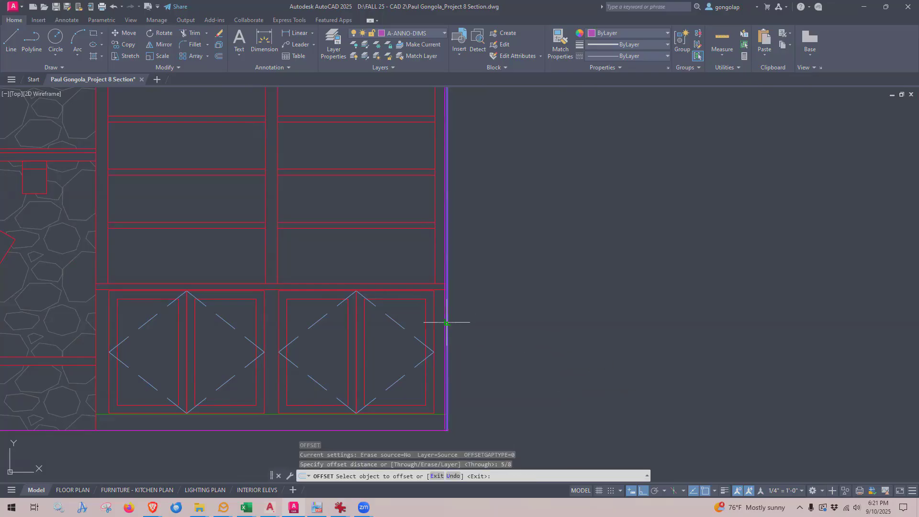
{"action": "left_click", "coordinate": [482, 323]}
{"action": "key", "text": "Return"}
- Switch to the building section PDF and examine the wall base detail and the drywall and stud sill notes
{"action": "scroll", "coordinate": [451, 390], "scroll_direction": "up", "scroll_amount": 5}
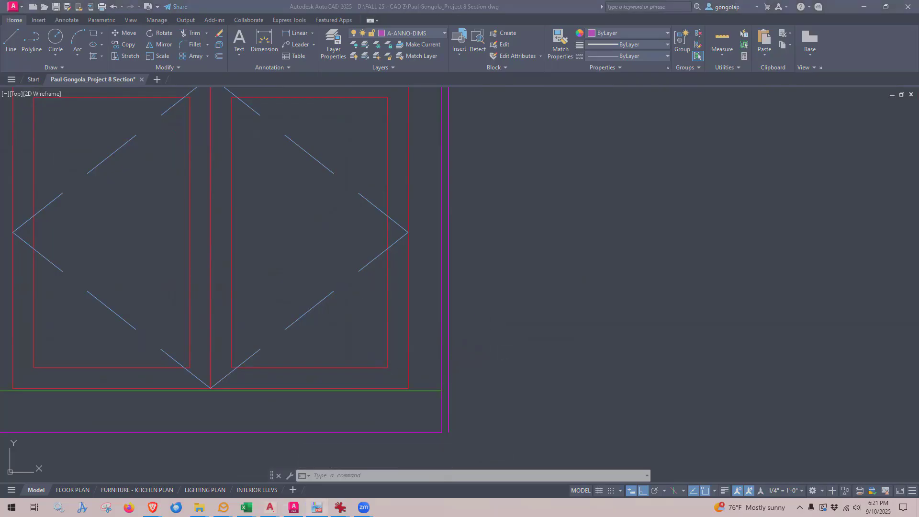
{"action": "key", "text": "alt+Tab"}
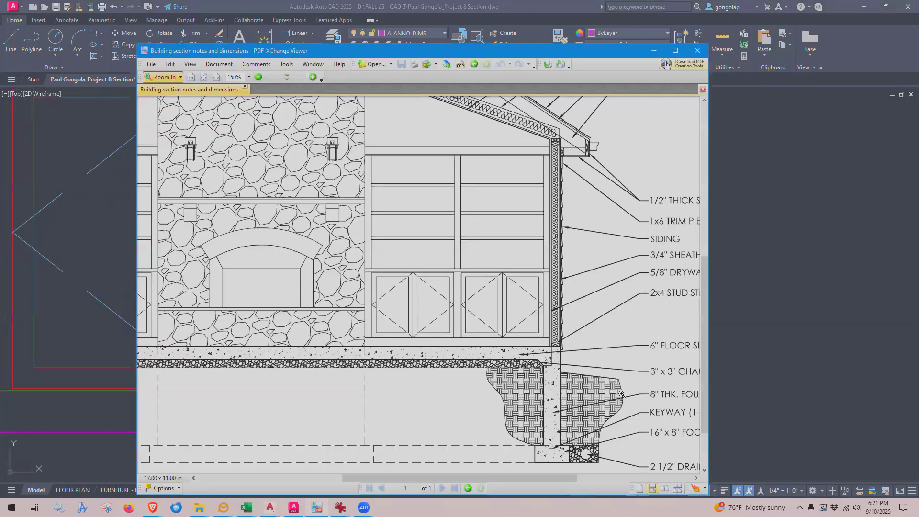
{"action": "left_click_drag", "start_coordinate": [645, 416], "coordinate": [425, 264]}
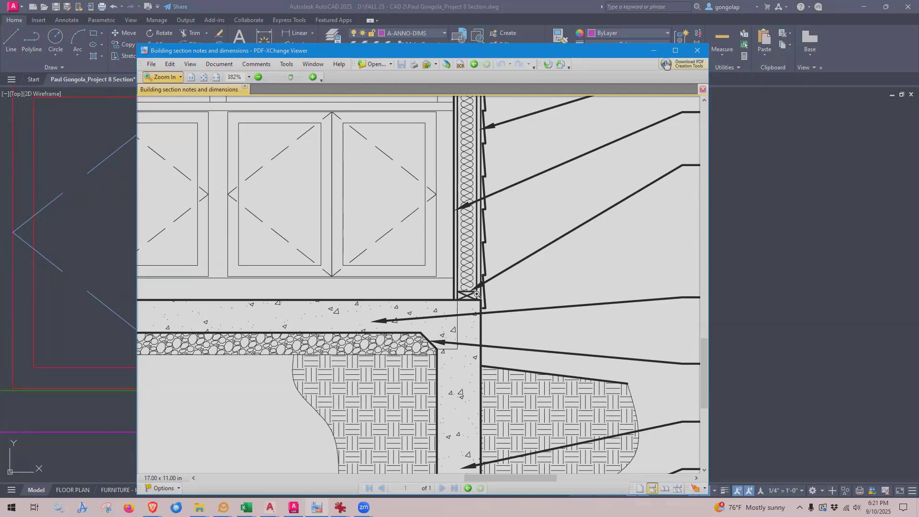
{"action": "left_click_drag", "start_coordinate": [546, 353], "coordinate": [402, 264]}
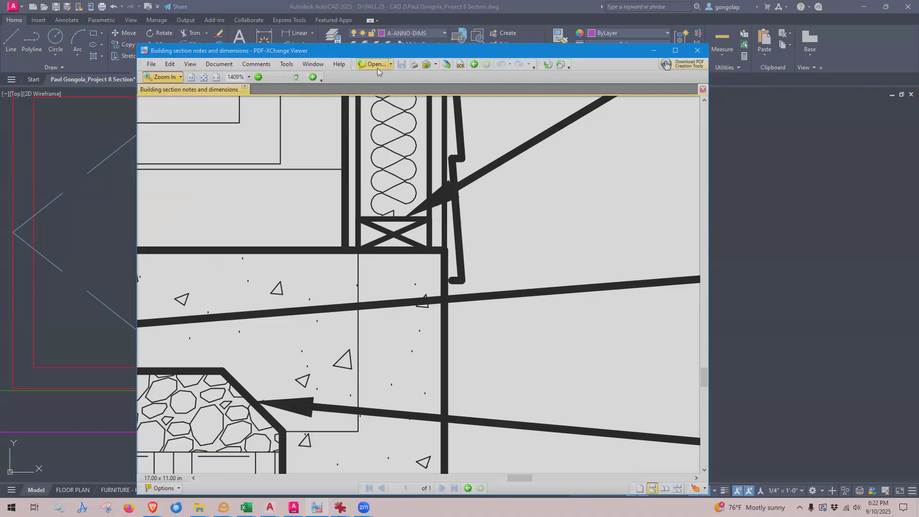
{"action": "left_click", "coordinate": [259, 77]}
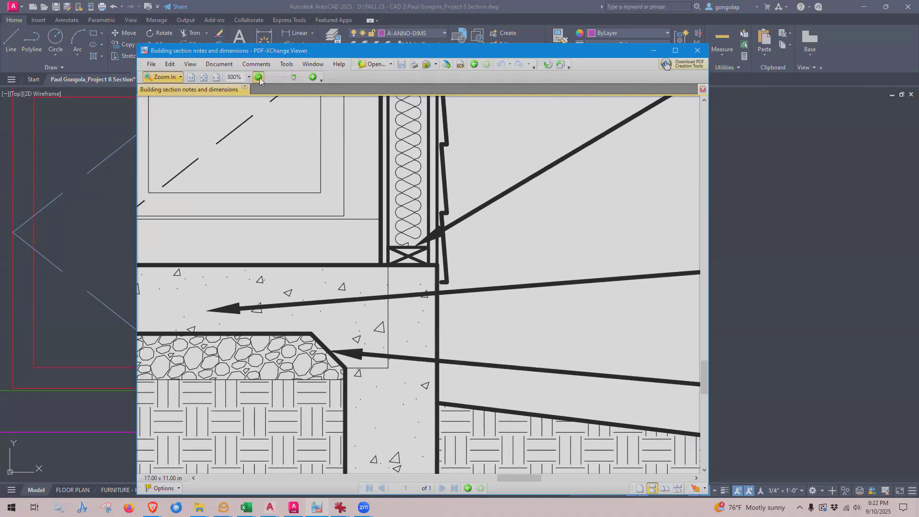
{"action": "left_click", "coordinate": [259, 77]}
{"action": "left_click", "coordinate": [259, 77]}
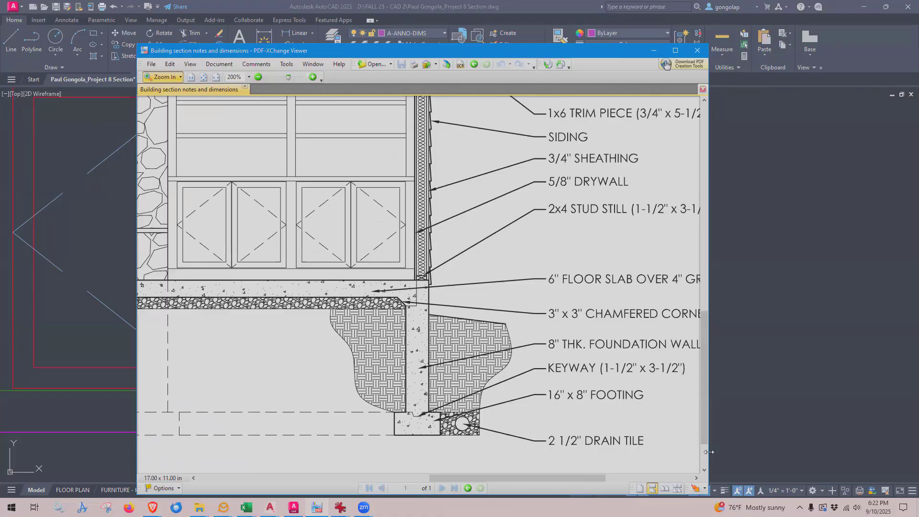
{"action": "left_click_drag", "start_coordinate": [708, 452], "coordinate": [802, 452]}
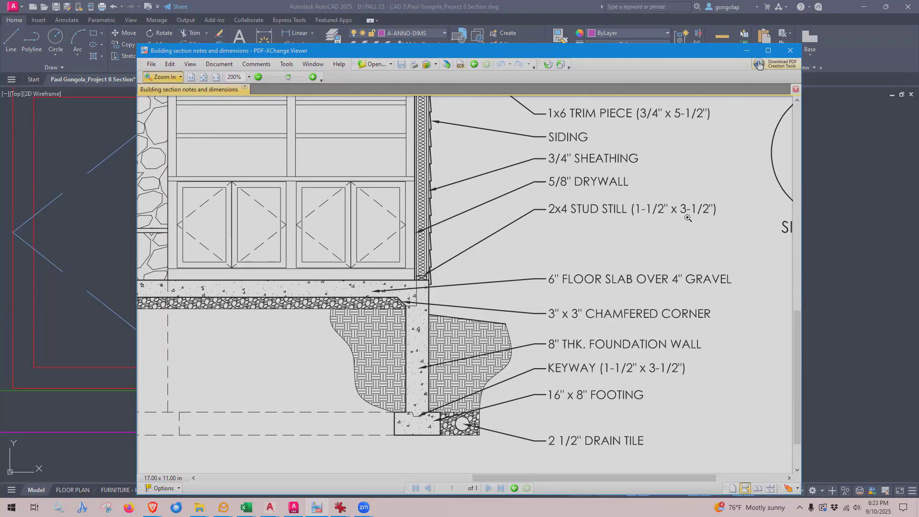
{"action": "left_click", "coordinate": [746, 50]}
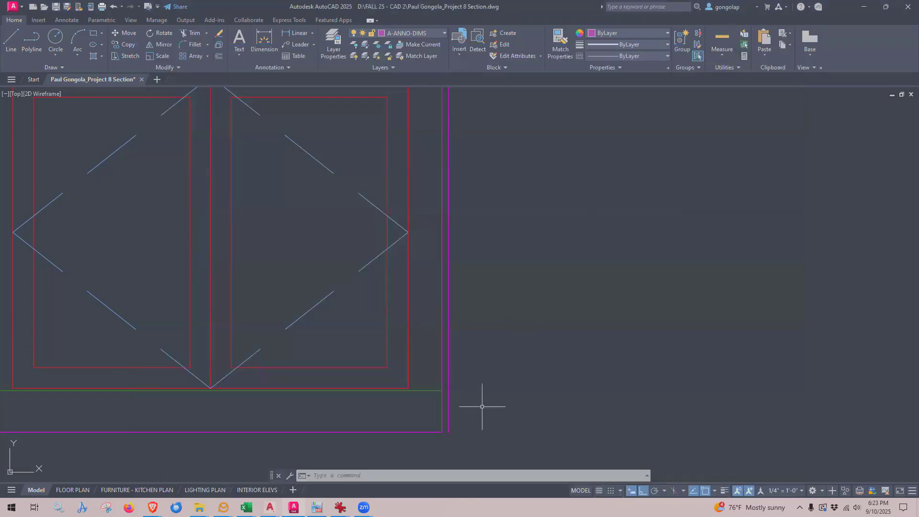
- Offset the outer drywall line 3.5 inches outward for the stud thickness
{"action": "middle_click_drag", "start_coordinate": [482, 407], "coordinate": [449, 389]}
{"action": "type", "text": "o"}
{"action": "key", "text": "Return"}
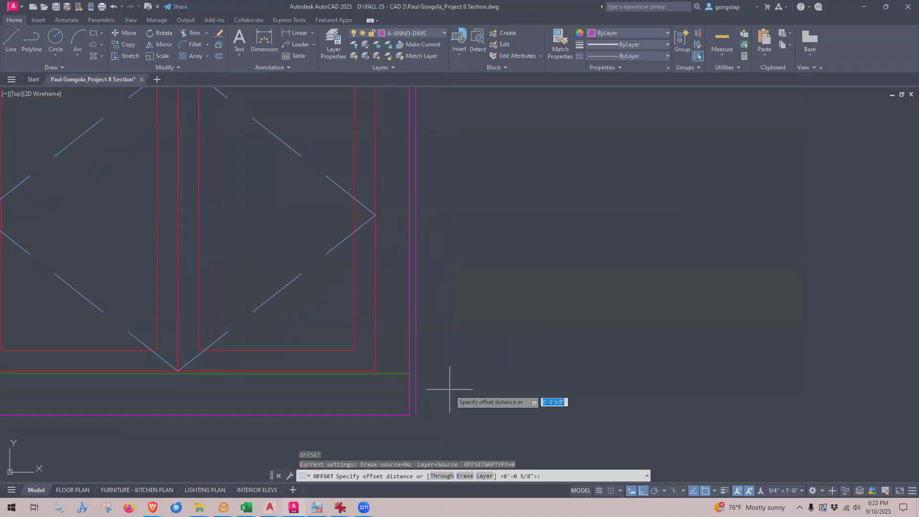
{"action": "type", "text": "3.5"}
{"action": "key", "text": "Return"}
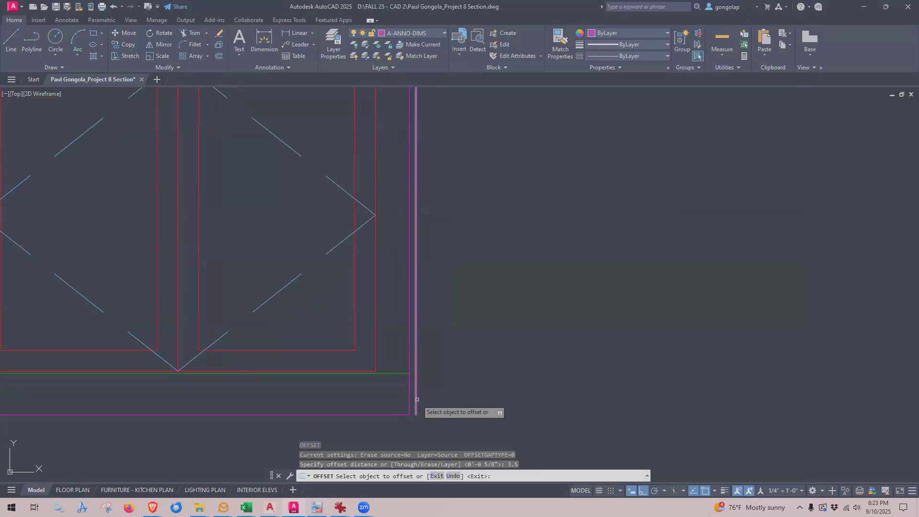
{"action": "left_click", "coordinate": [415, 403]}
{"action": "left_click", "coordinate": [487, 389]}
{"action": "key", "text": "Return"}
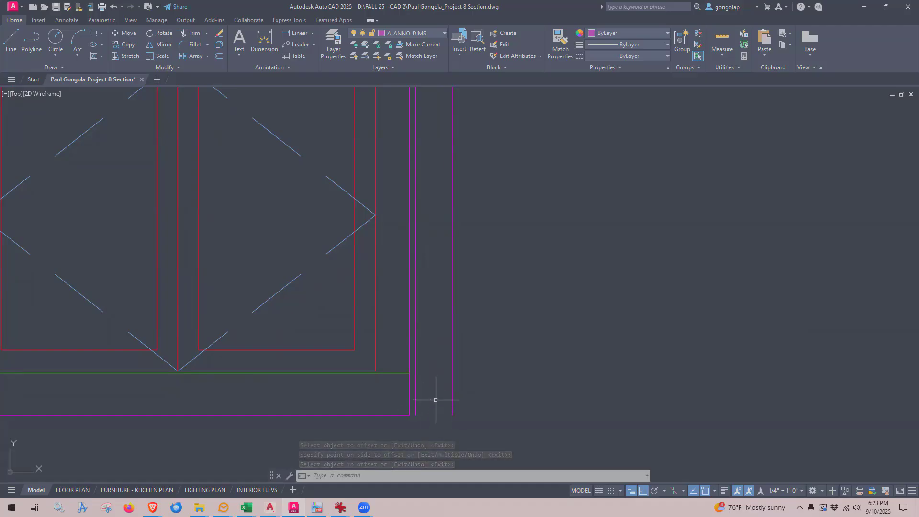
- Switch to the building section PDF and examine the sheathing note and the outer layers of the stud wall
{"action": "scroll", "coordinate": [475, 371], "scroll_direction": "down", "scroll_amount": 2}
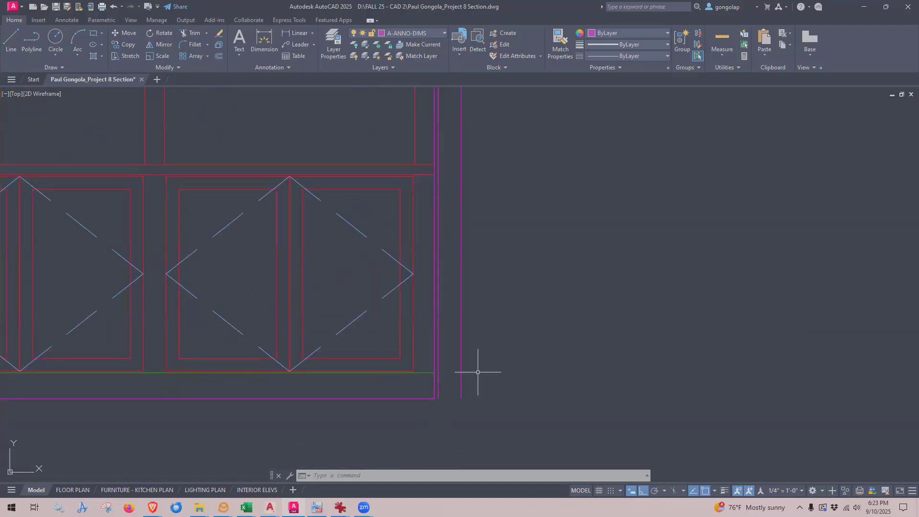
{"action": "middle_click_drag", "start_coordinate": [478, 371], "coordinate": [479, 361]}
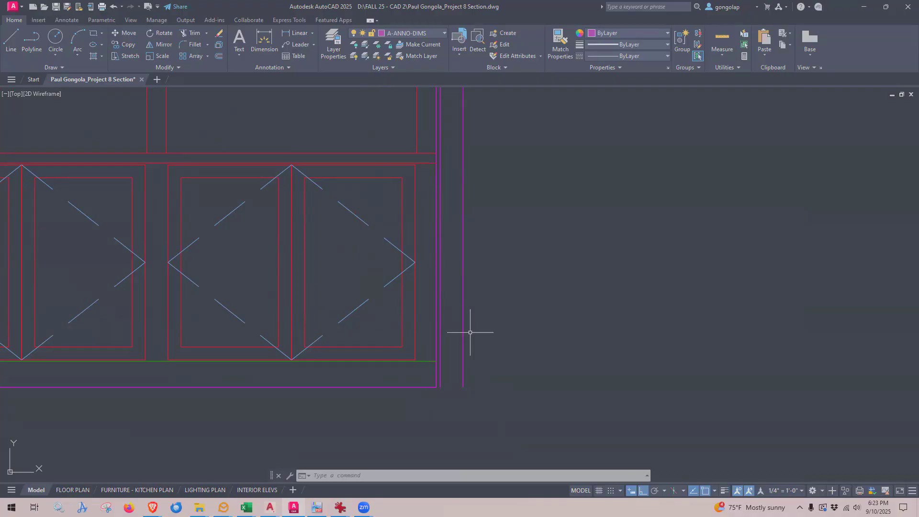
{"action": "left_click", "coordinate": [316, 508]}
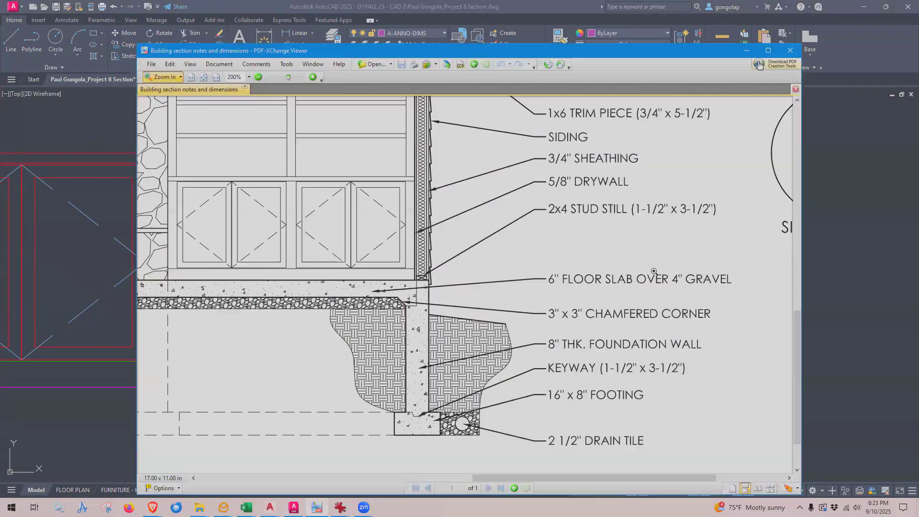
{"action": "scroll", "coordinate": [606, 221], "scroll_direction": "up", "scroll_amount": 1}
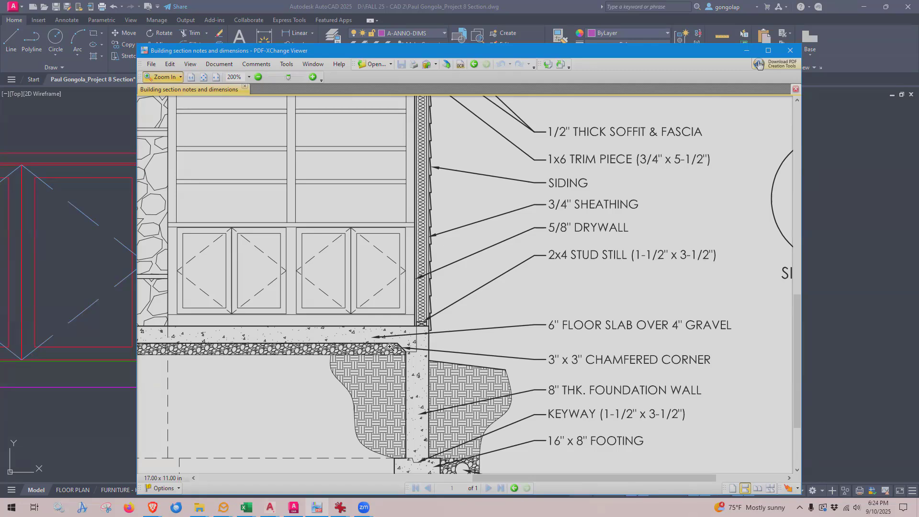
{"action": "left_click_drag", "start_coordinate": [430, 330], "coordinate": [478, 246]}
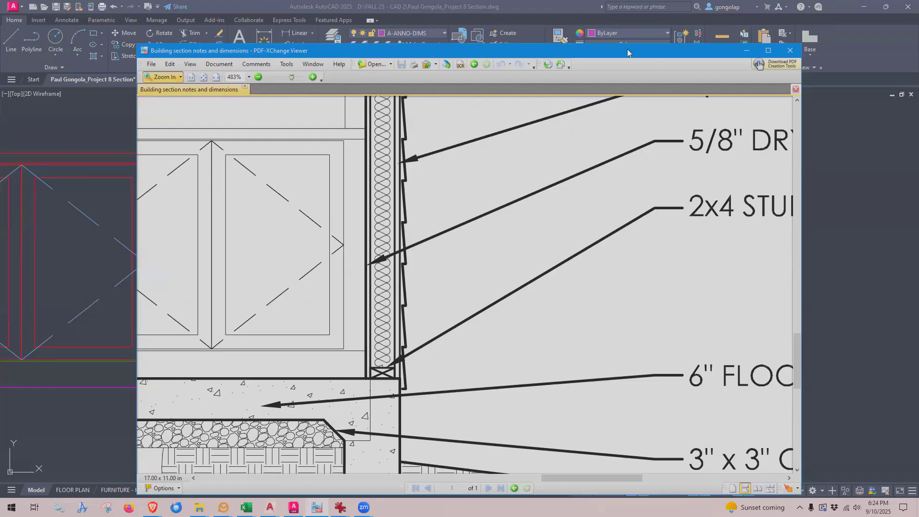
{"action": "left_click_drag", "start_coordinate": [627, 51], "coordinate": [547, 55]}
{"action": "scroll", "coordinate": [613, 240], "scroll_direction": "up", "scroll_amount": 2}
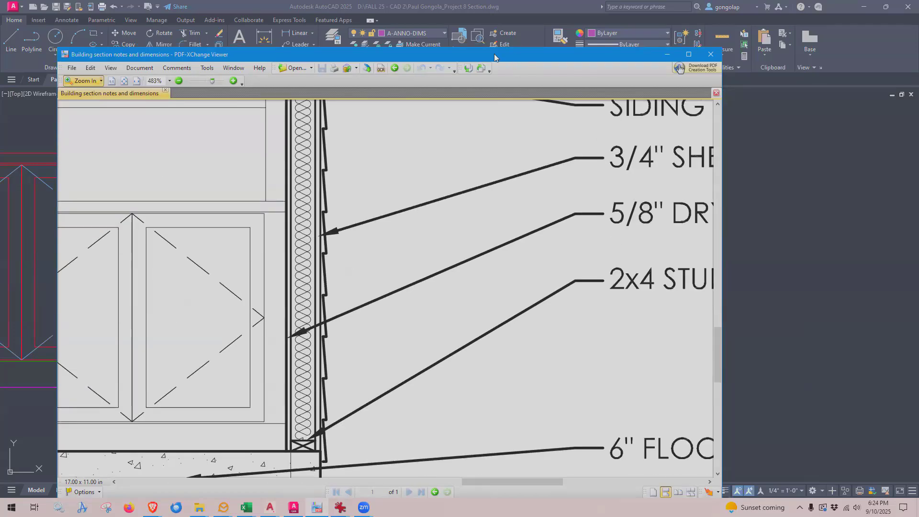
{"action": "left_click", "coordinate": [666, 54]}
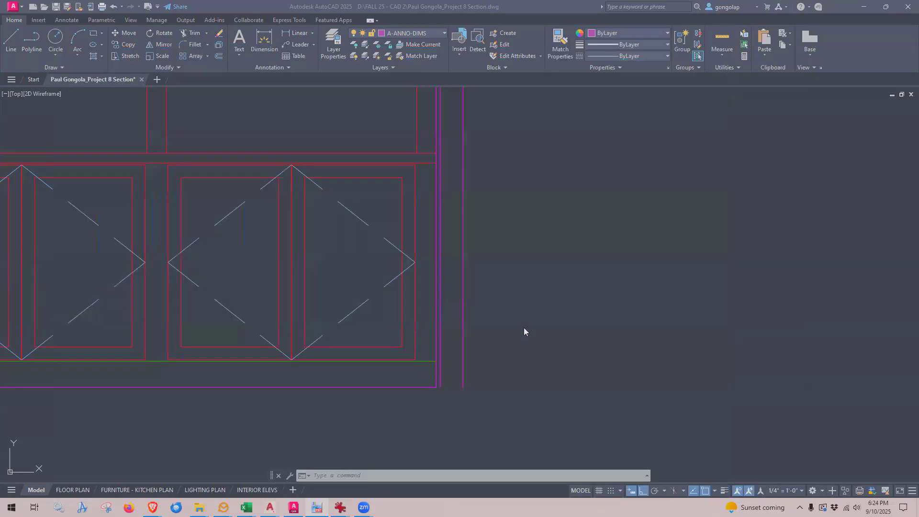
- Offset the outer stud line 0.75 inch outward for the sheathing thickness
{"action": "type", "text": "o"}
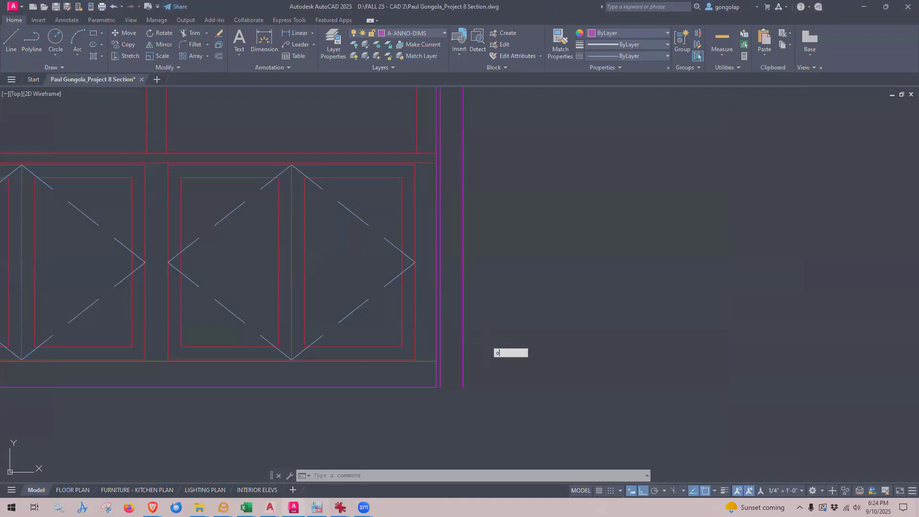
{"action": "key", "text": "Return"}
{"action": "type", "text": ".7"}
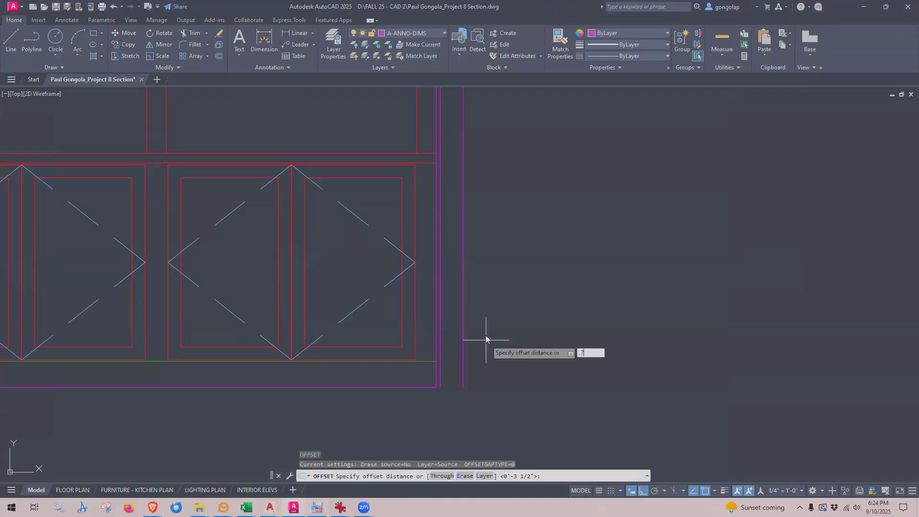
{"action": "type", "text": "5"}
{"action": "key", "text": "Return"}
{"action": "left_click", "coordinate": [463, 375]}
{"action": "left_click", "coordinate": [486, 364]}
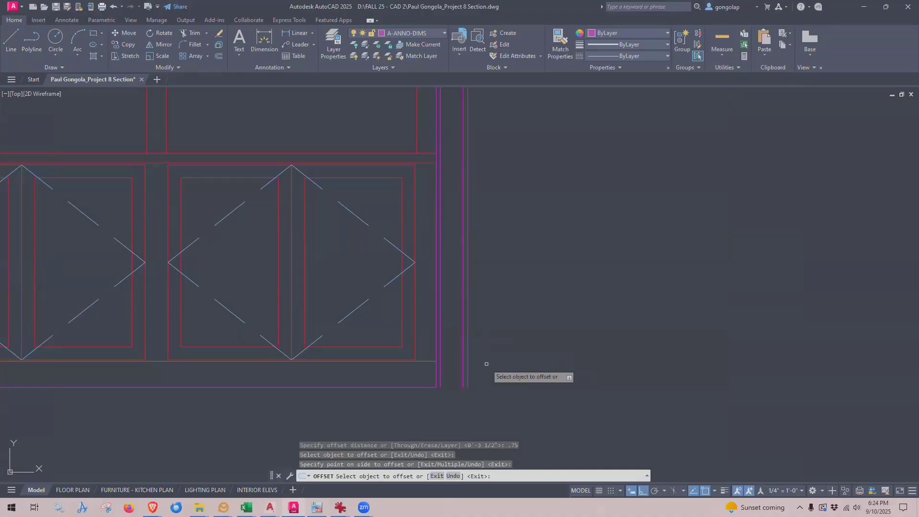
{"action": "key", "text": "Return"}
{"action": "scroll", "coordinate": [489, 363], "scroll_direction": "down", "scroll_amount": 2}
{"action": "scroll", "coordinate": [490, 363], "scroll_direction": "up", "scroll_amount": 3}
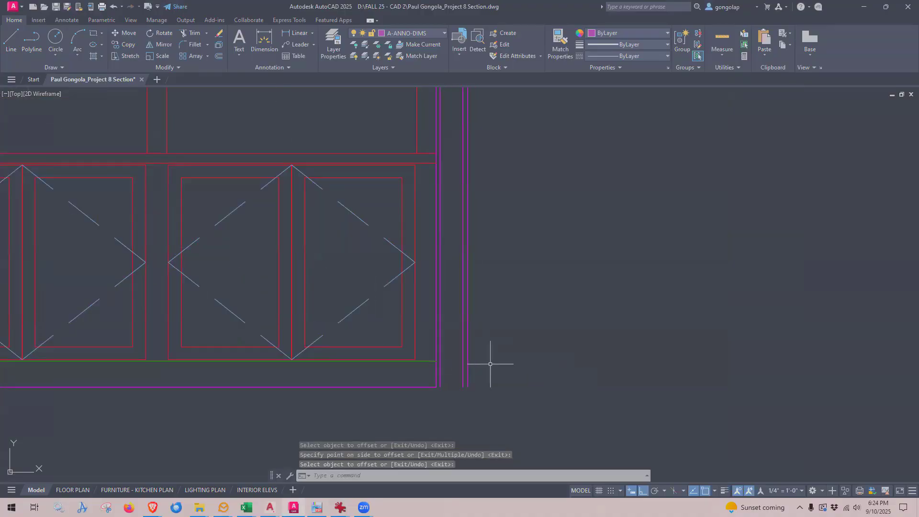
{"action": "scroll", "coordinate": [490, 364], "scroll_direction": "down", "scroll_amount": 3}
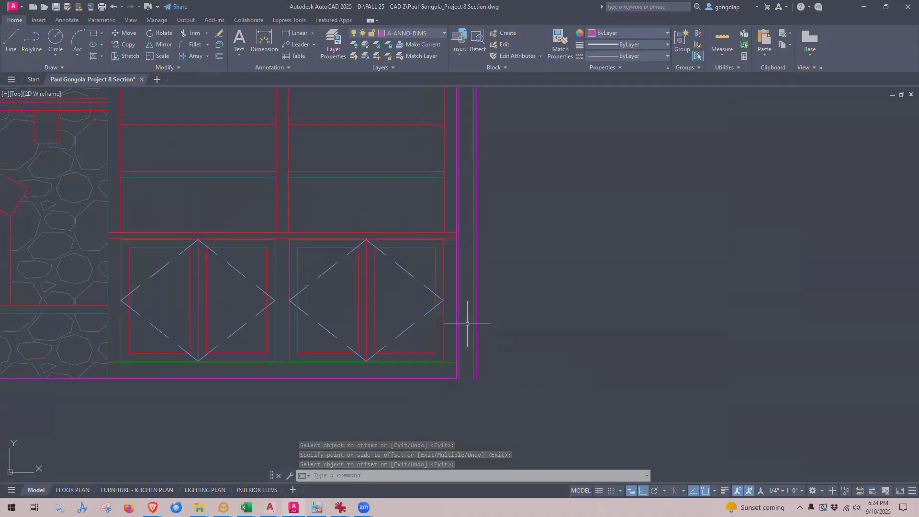
- Compare the lower ends of the wall lines with the wall, slab and foundation in the section PDF, and move its window aside
{"action": "scroll", "coordinate": [470, 334], "scroll_direction": "up", "scroll_amount": 2}
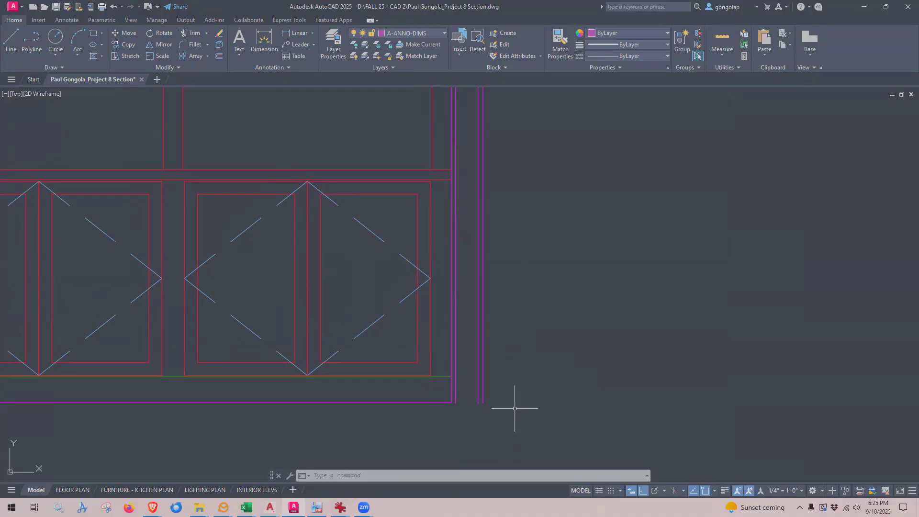
{"action": "mouse_move", "coordinate": [515, 408]}
{"action": "middle_mouse_down"}
{"action": "mouse_move", "coordinate": [510, 423]}
{"action": "mouse_move", "coordinate": [515, 413]}
{"action": "middle_mouse_up"}
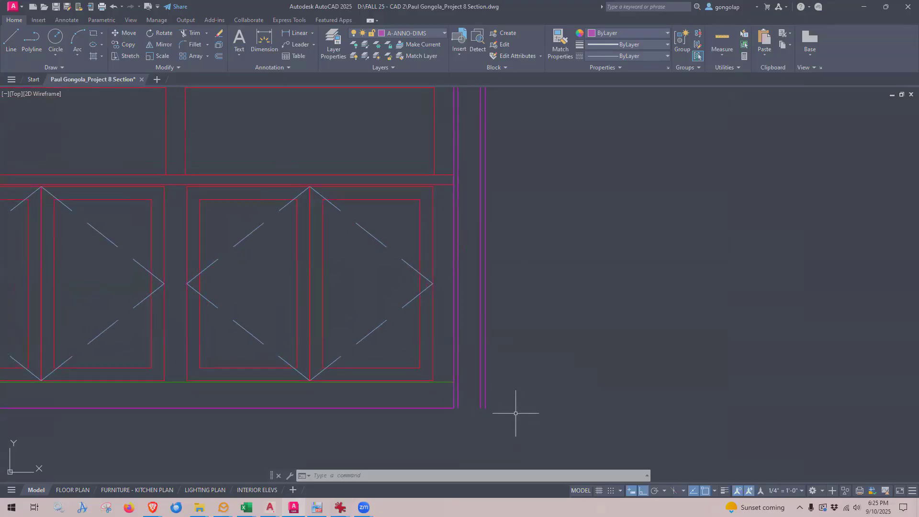
{"action": "scroll", "coordinate": [515, 413], "scroll_direction": "up", "scroll_amount": 2}
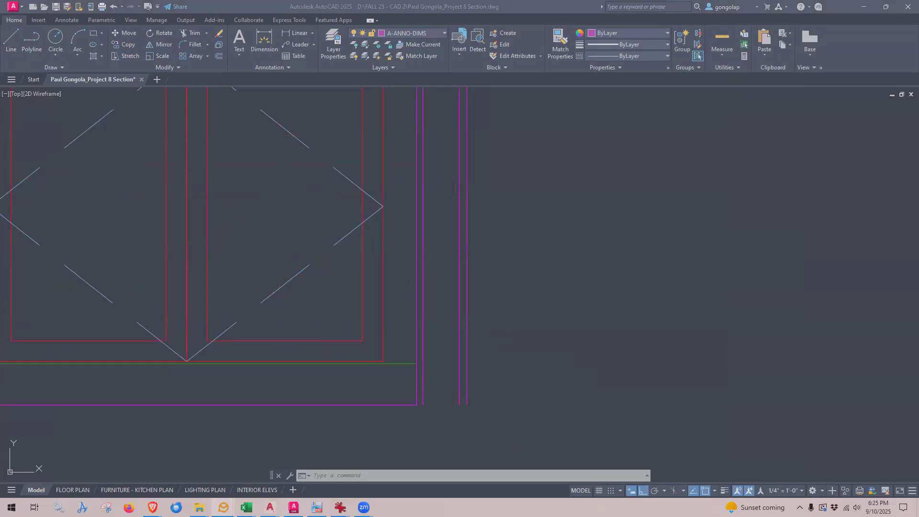
{"action": "left_click", "coordinate": [316, 507]}
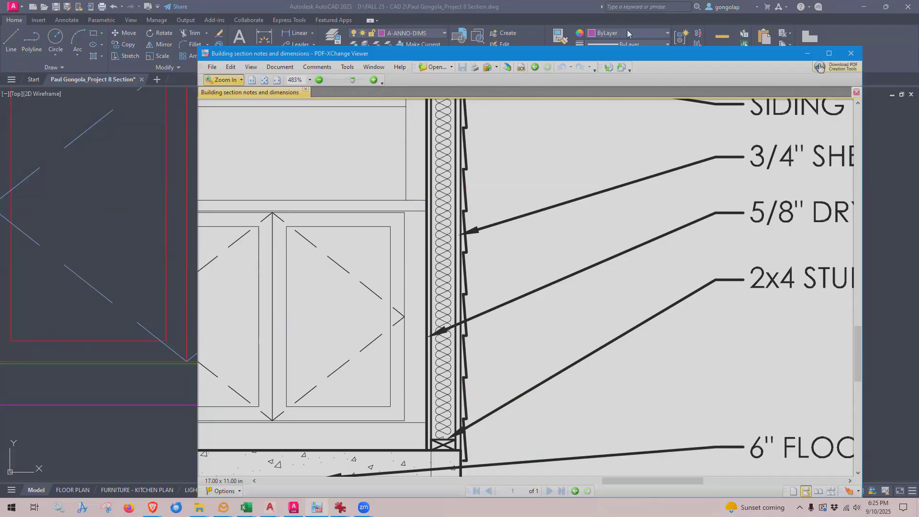
{"action": "left_click", "coordinate": [318, 80]}
{"action": "left_click", "coordinate": [318, 81]}
{"action": "left_click", "coordinate": [318, 81]}
{"action": "left_click", "coordinate": [318, 80]}
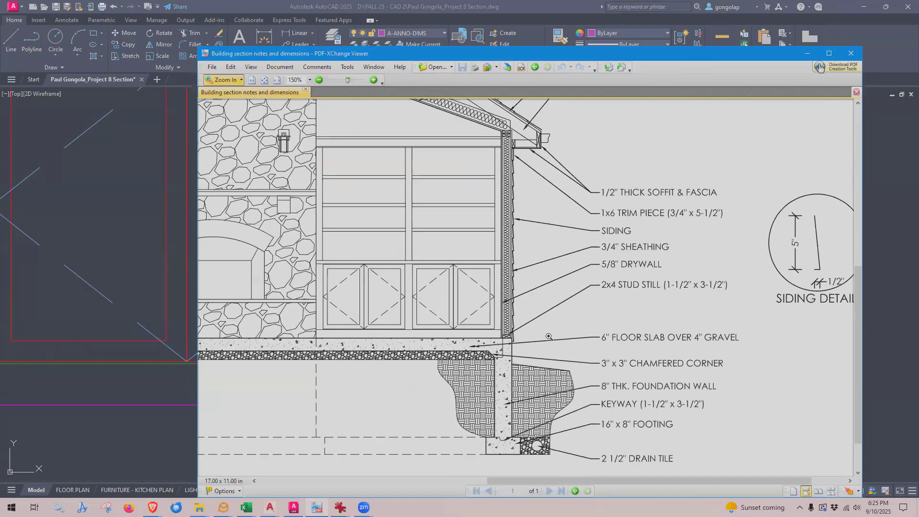
{"action": "left_click_drag", "start_coordinate": [617, 382], "coordinate": [268, 132]}
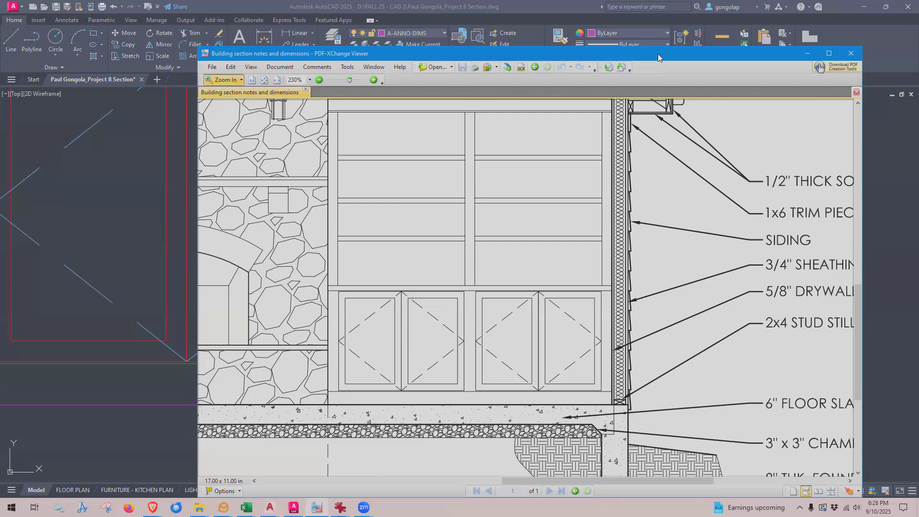
{"action": "left_click_drag", "start_coordinate": [636, 52], "coordinate": [918, 52]}
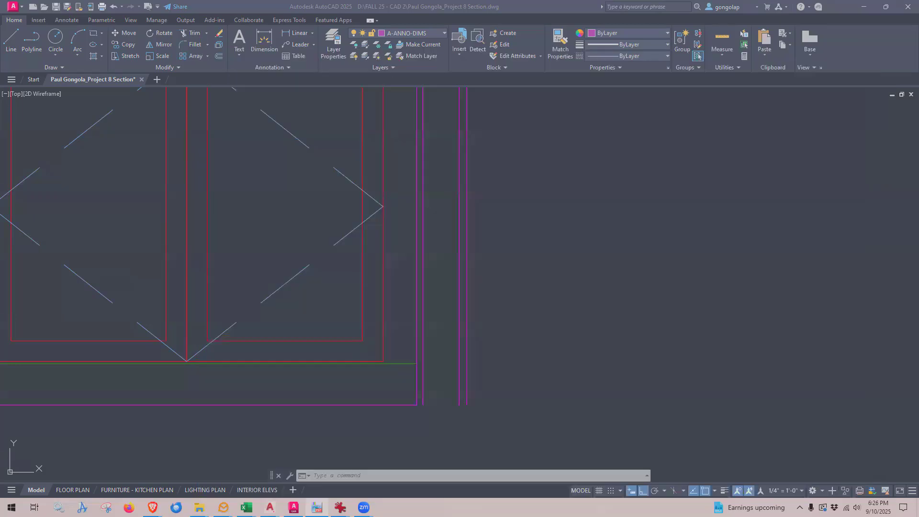
- Move the three outer wall lines (drywall, stud and sheathing) to the A-DETL-LITE layer
{"action": "left_click", "coordinate": [396, 365]}
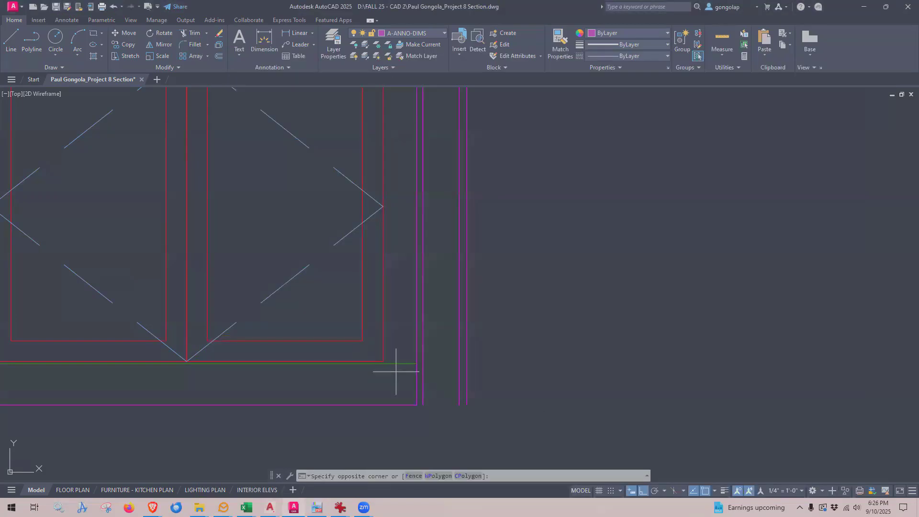
{"action": "left_click", "coordinate": [490, 322]}
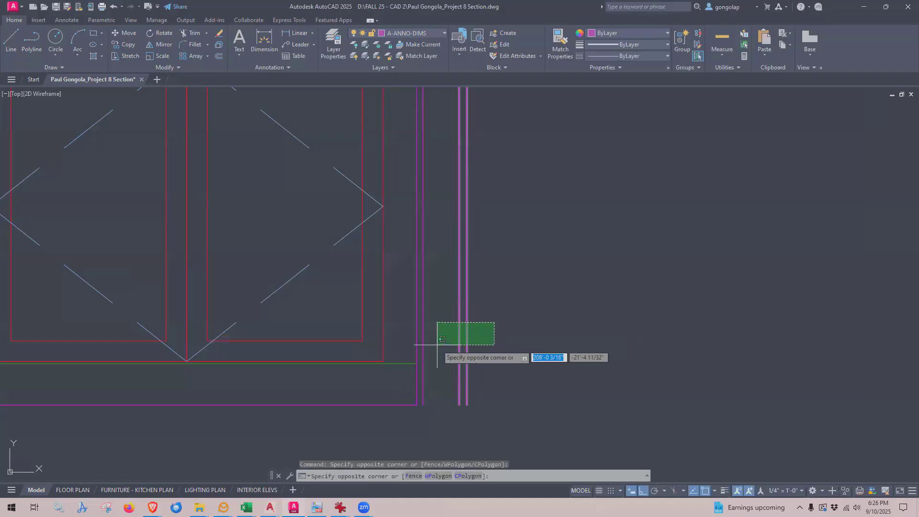
{"action": "left_click", "coordinate": [421, 357]}
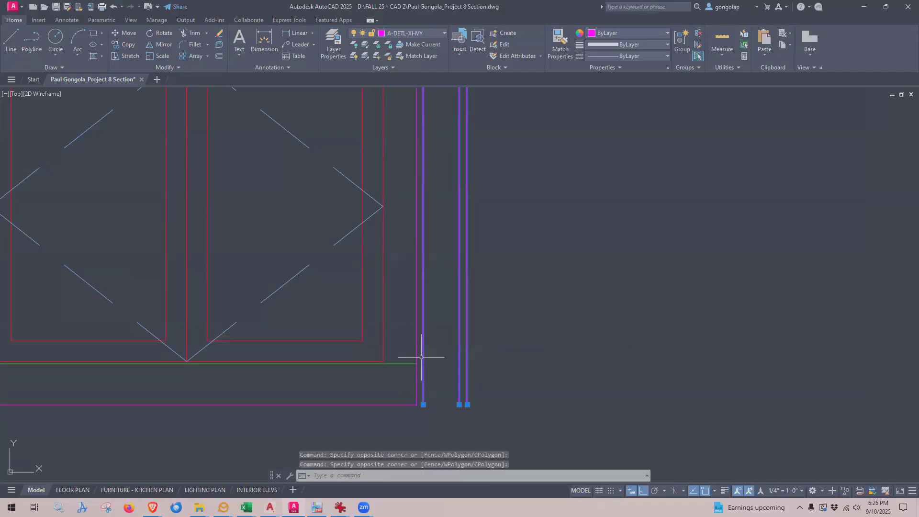
{"action": "left_click", "coordinate": [424, 35]}
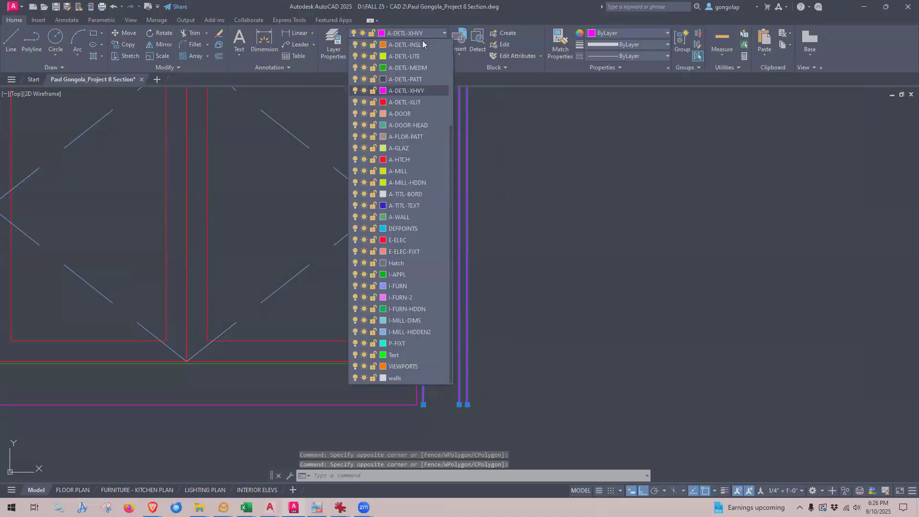
{"action": "scroll", "coordinate": [422, 46], "scroll_direction": "up", "scroll_amount": 1}
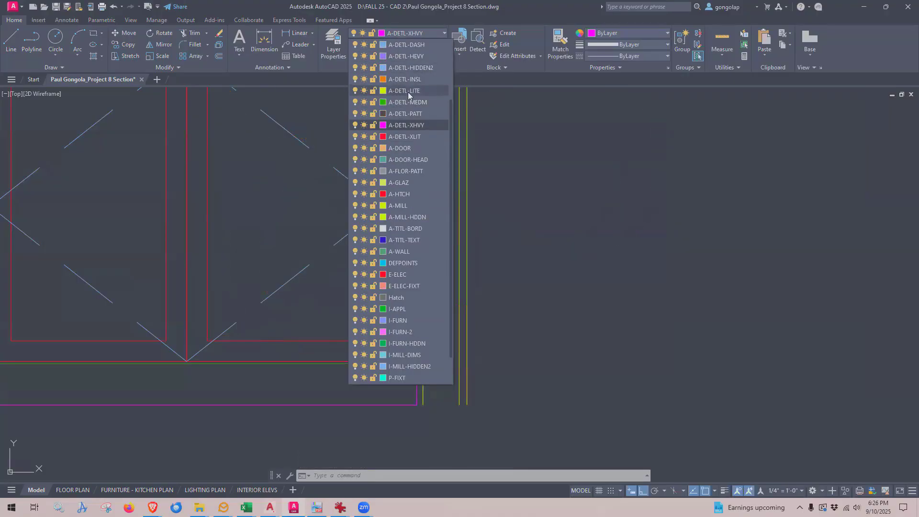
{"action": "left_click", "coordinate": [408, 91]}
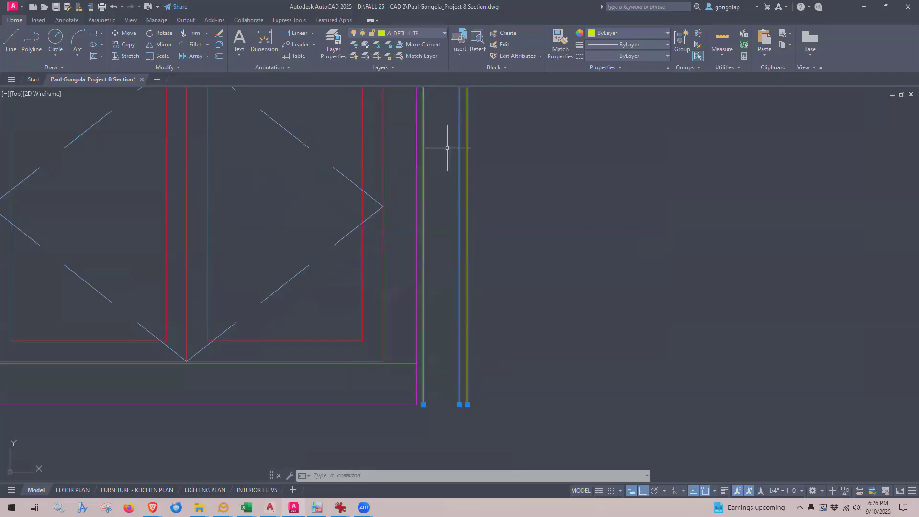
{"action": "key", "text": "Escape"}
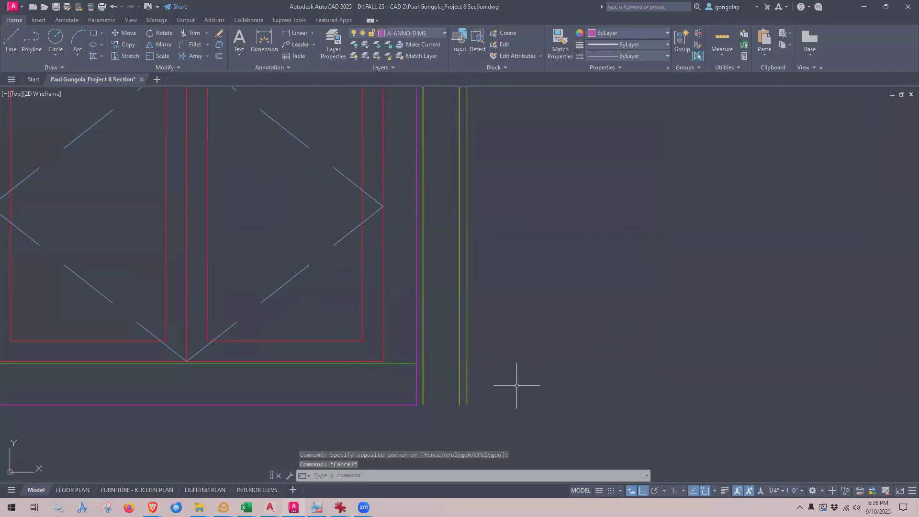
- Move the horizontal base line just below the cabinet doors to the A-DETL-XLIT layer
{"action": "scroll", "coordinate": [529, 390], "scroll_direction": "down", "scroll_amount": 3}
{"action": "scroll", "coordinate": [447, 375], "scroll_direction": "up", "scroll_amount": 4}
{"action": "left_click", "coordinate": [457, 375]}
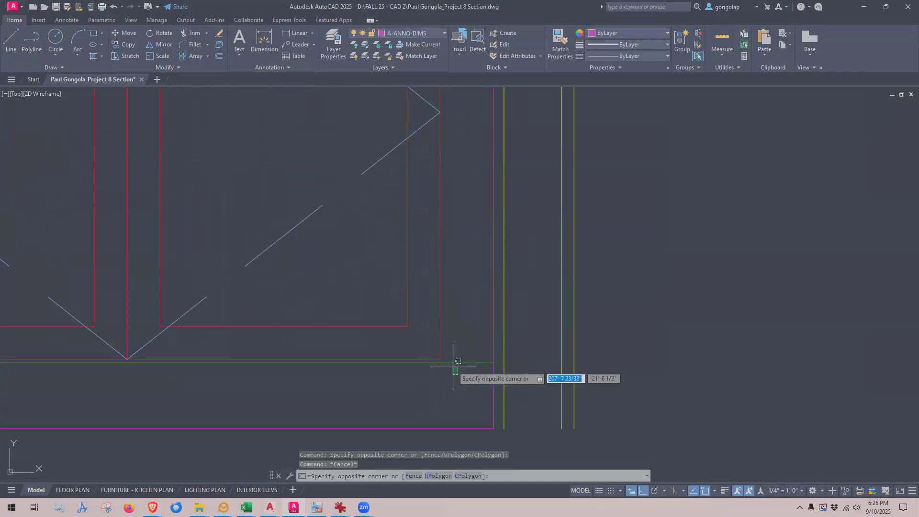
{"action": "left_click", "coordinate": [455, 348]}
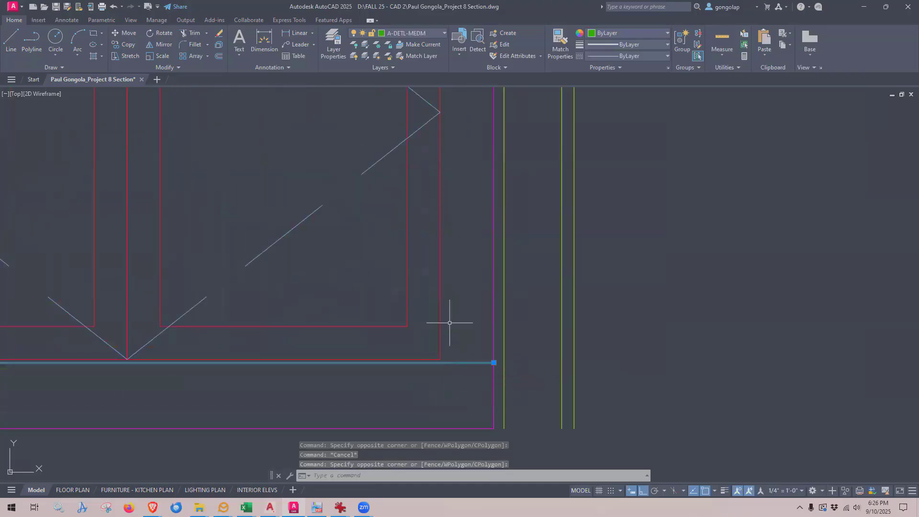
{"action": "left_click", "coordinate": [406, 31]}
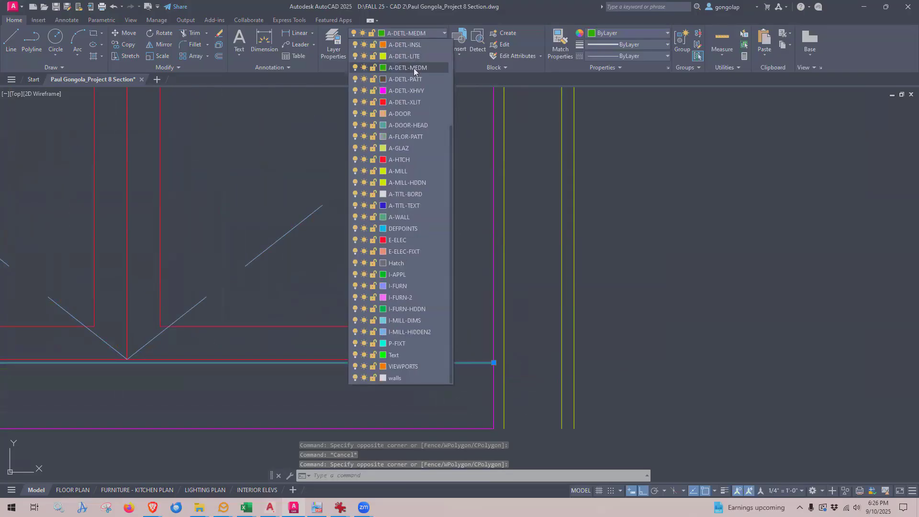
{"action": "scroll", "coordinate": [412, 62], "scroll_direction": "up", "scroll_amount": 1}
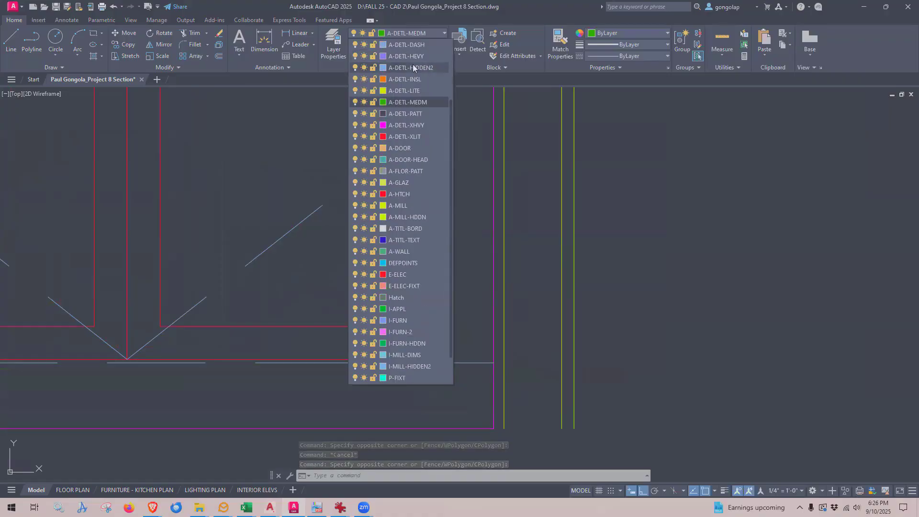
{"action": "left_click", "coordinate": [417, 138]}
{"action": "key", "text": "Escape"}
{"action": "scroll", "coordinate": [646, 358], "scroll_direction": "down", "scroll_amount": 5}
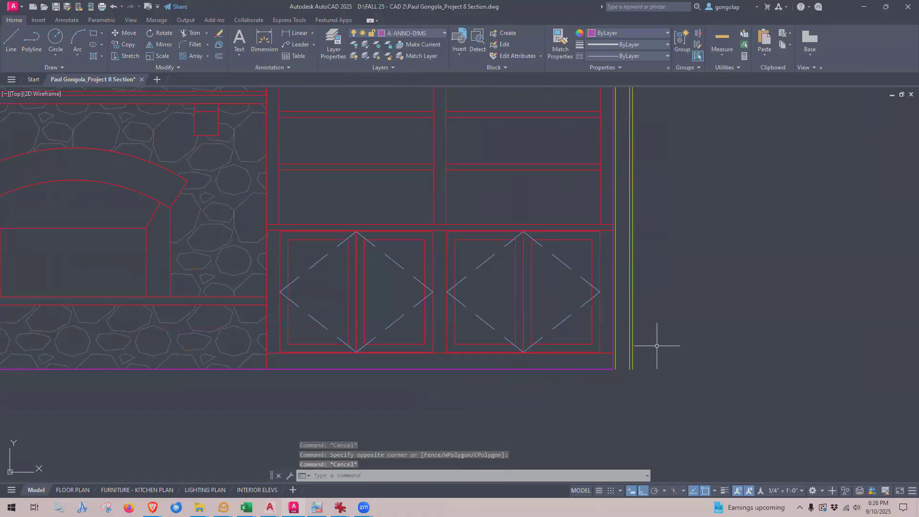
- Start a siding profile with a horizontal line about 1 inch outward from the sheathing line's lower end, undoing the wrongly snapped next point
{"action": "scroll", "coordinate": [656, 345], "scroll_direction": "up", "scroll_amount": 4}
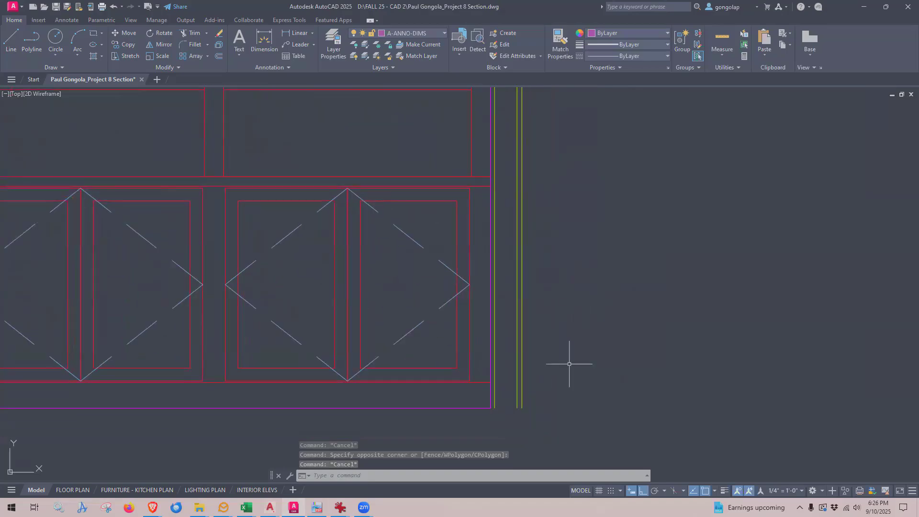
{"action": "scroll", "coordinate": [531, 407], "scroll_direction": "up", "scroll_amount": 2}
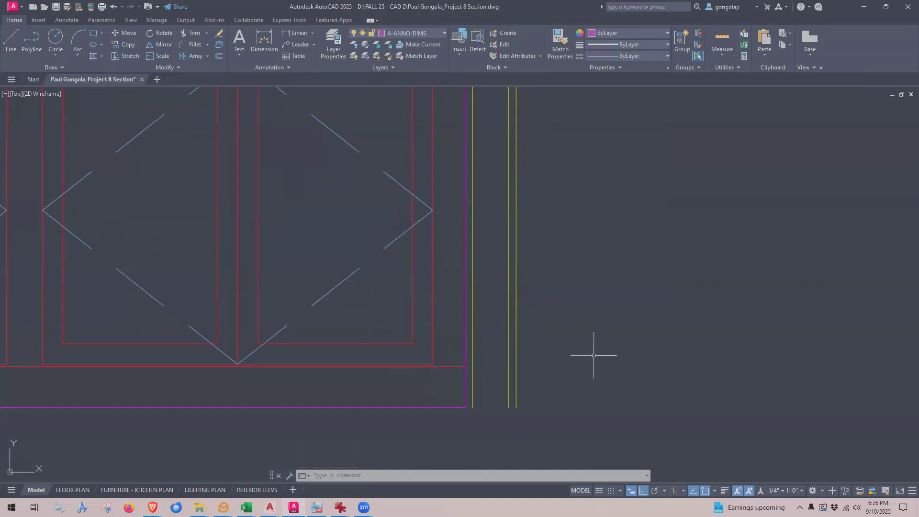
{"action": "type", "text": "l"}
{"action": "key", "text": "Return"}
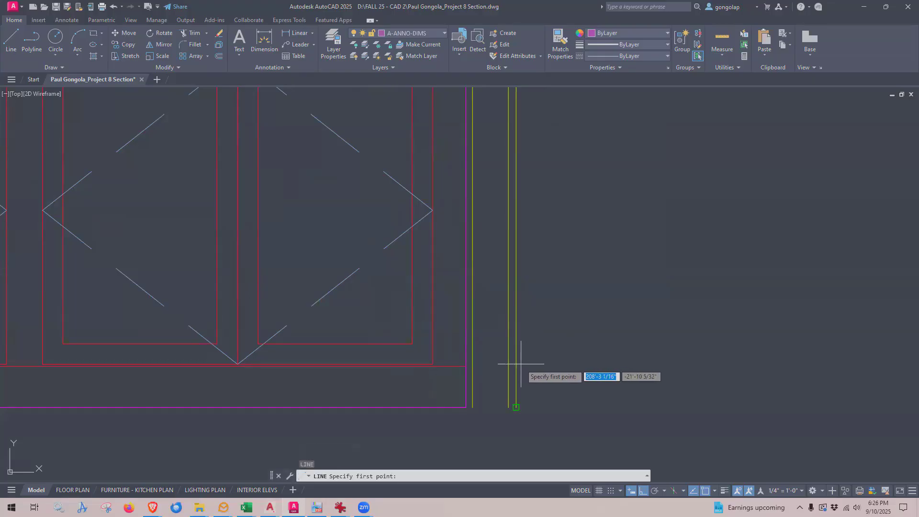
{"action": "left_click", "coordinate": [516, 406]}
{"action": "scroll", "coordinate": [530, 403], "scroll_direction": "up", "scroll_amount": 4}
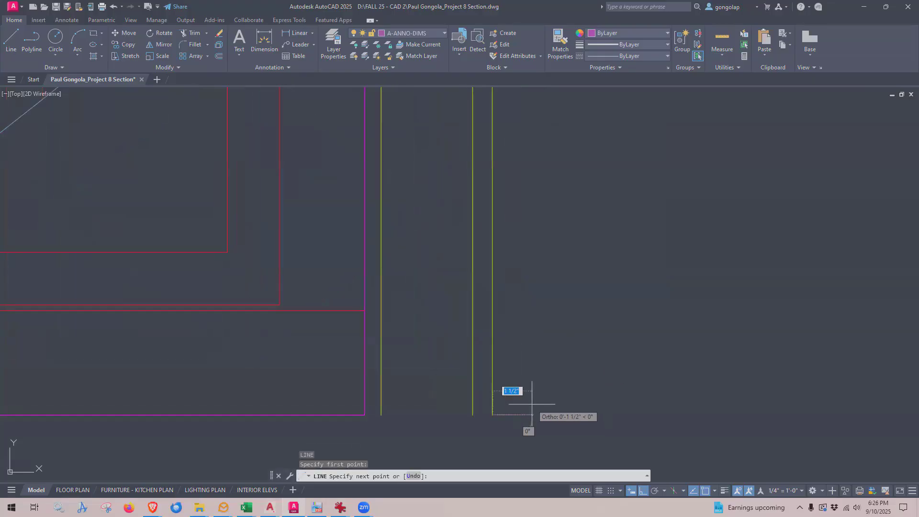
{"action": "key", "text": "F8"}
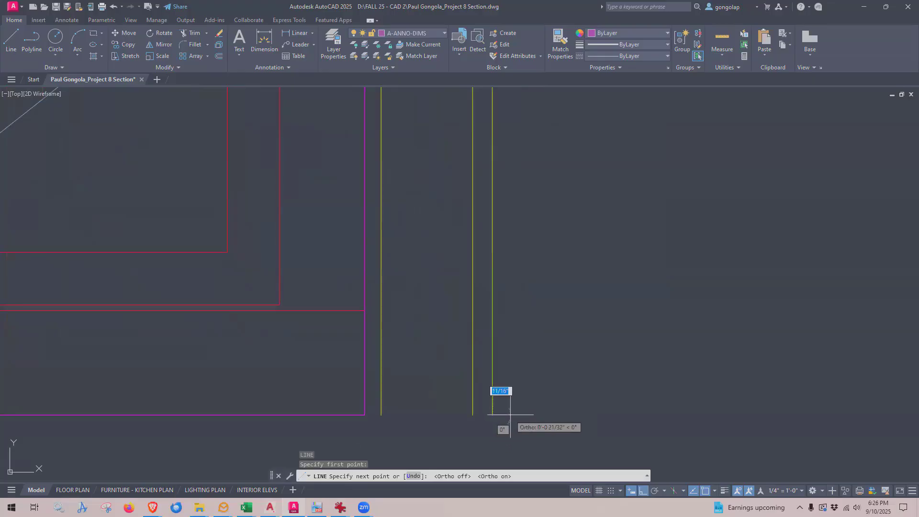
{"action": "key", "text": "F8"}
{"action": "key", "text": "F8"}
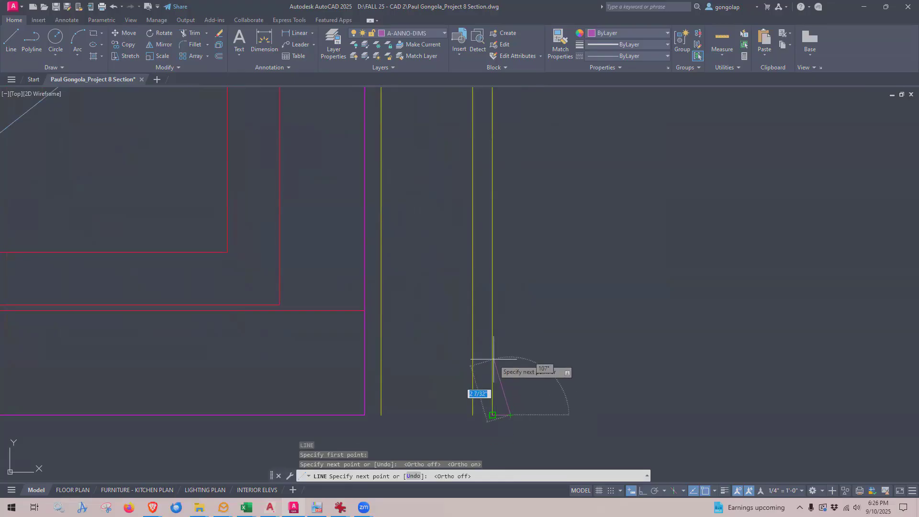
{"action": "left_click", "coordinate": [492, 415]}
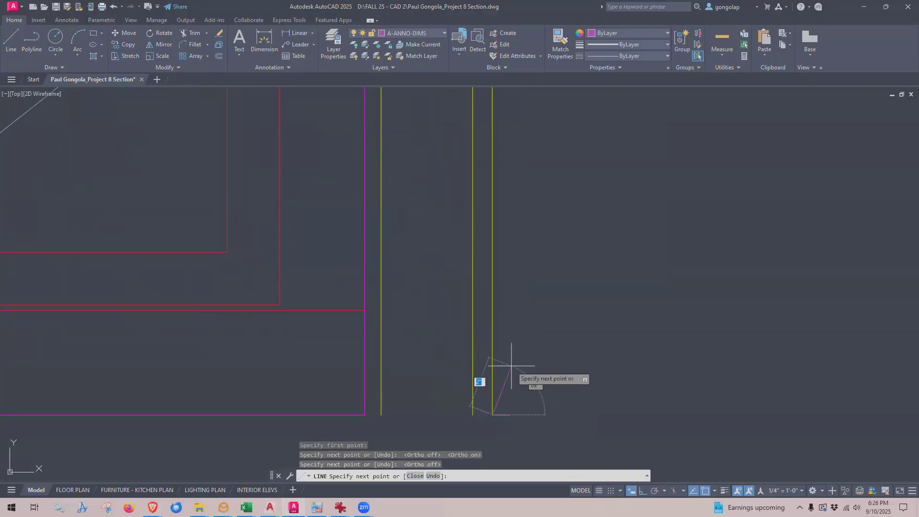
{"action": "key", "text": "ctrl+z"}
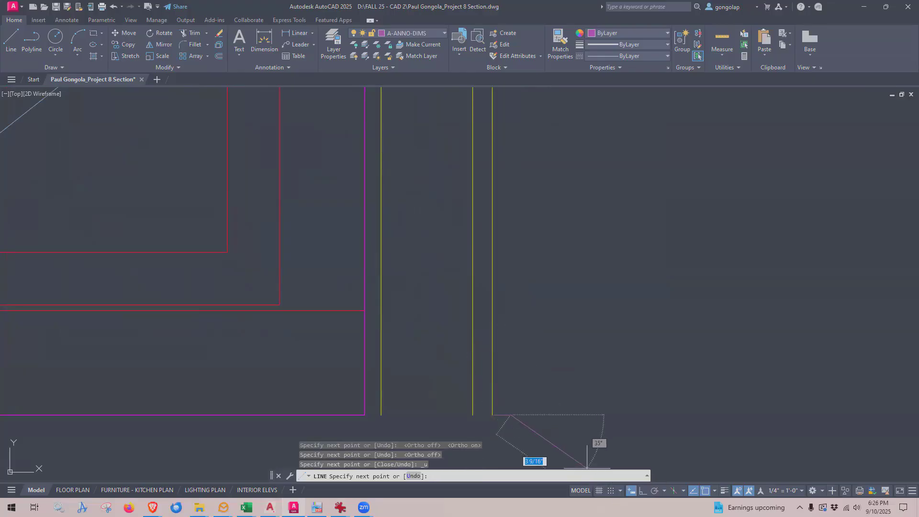
- Turn off object snap and continue the siding profile upward along the sheathing as three sawtooth laps about 2 inches tall each
{"action": "left_click", "coordinate": [706, 492]}
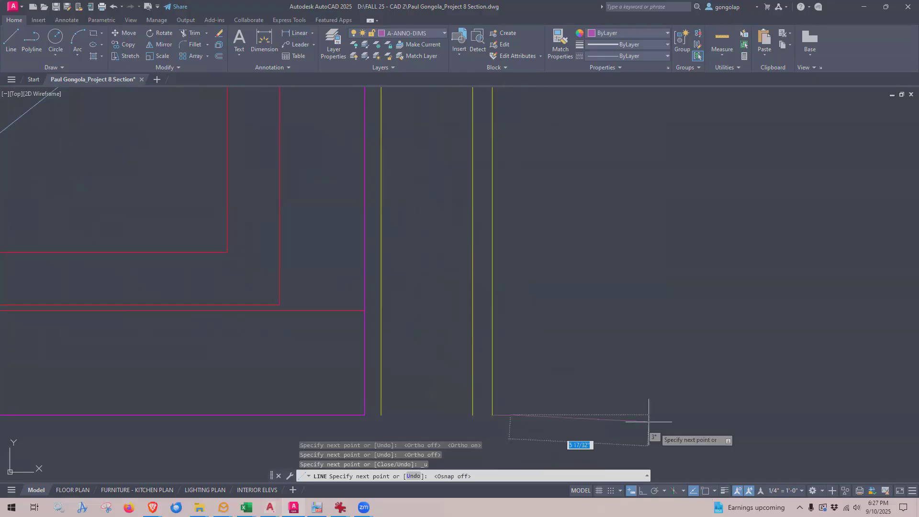
{"action": "left_click", "coordinate": [498, 356]}
{"action": "left_click", "coordinate": [505, 355]}
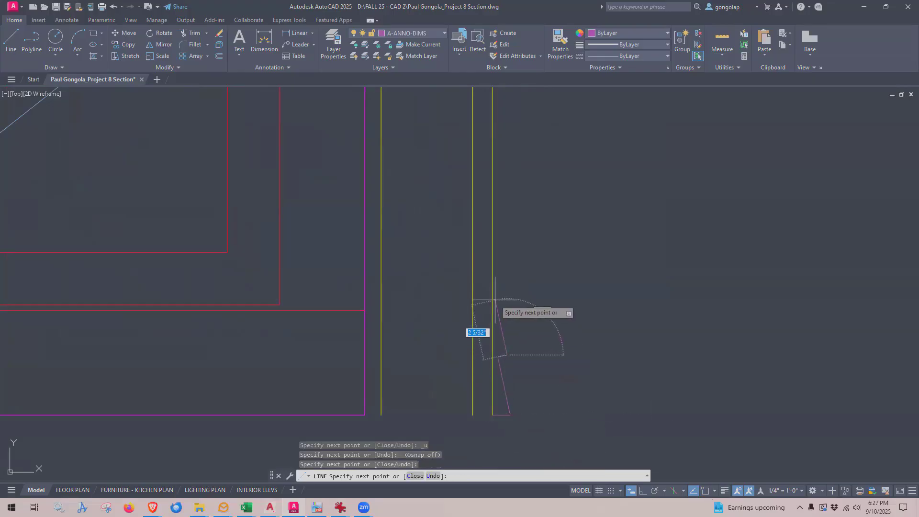
{"action": "left_click", "coordinate": [496, 301]}
{"action": "left_click", "coordinate": [507, 297]}
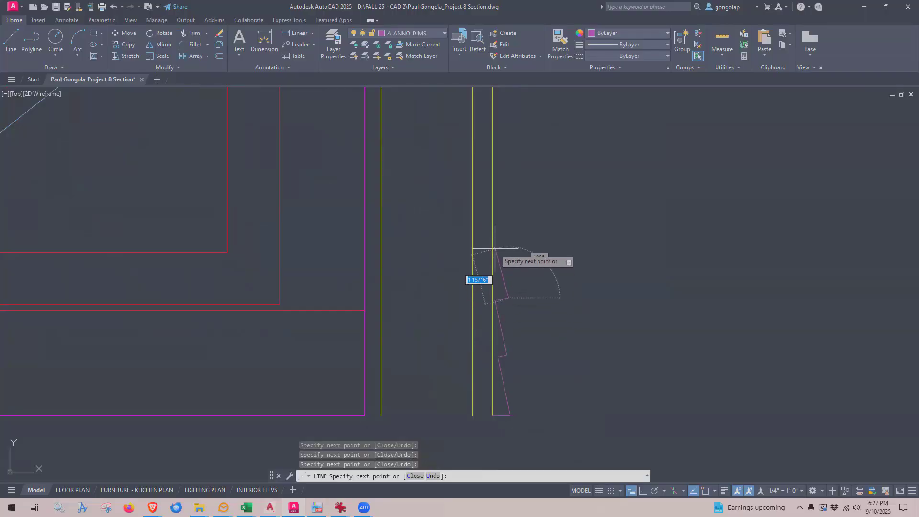
{"action": "left_click", "coordinate": [494, 249]}
{"action": "key", "text": "Escape"}
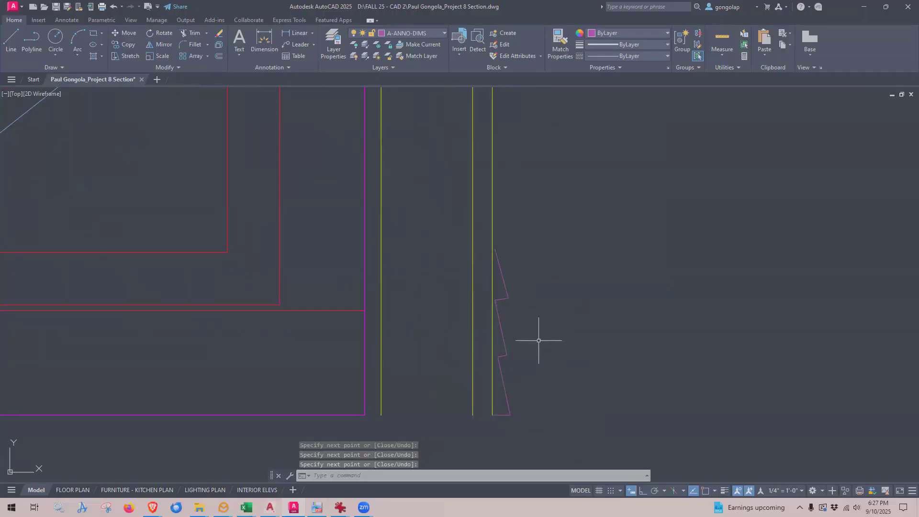
- Move the sawtooth siding lines to the A-DETL-XHVY layer
{"action": "left_click", "coordinate": [515, 274]}
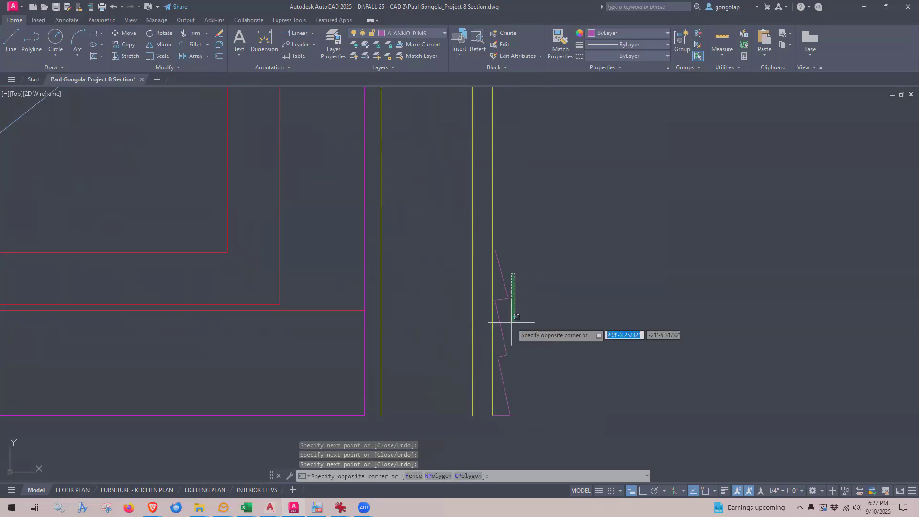
{"action": "left_click", "coordinate": [502, 423]}
{"action": "left_click", "coordinate": [425, 32]}
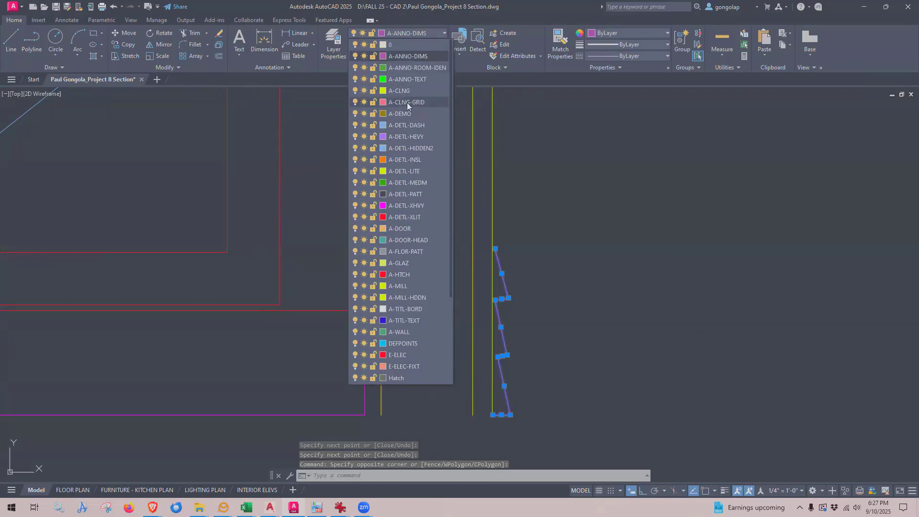
{"action": "scroll", "coordinate": [407, 102], "scroll_direction": "down", "scroll_amount": 1}
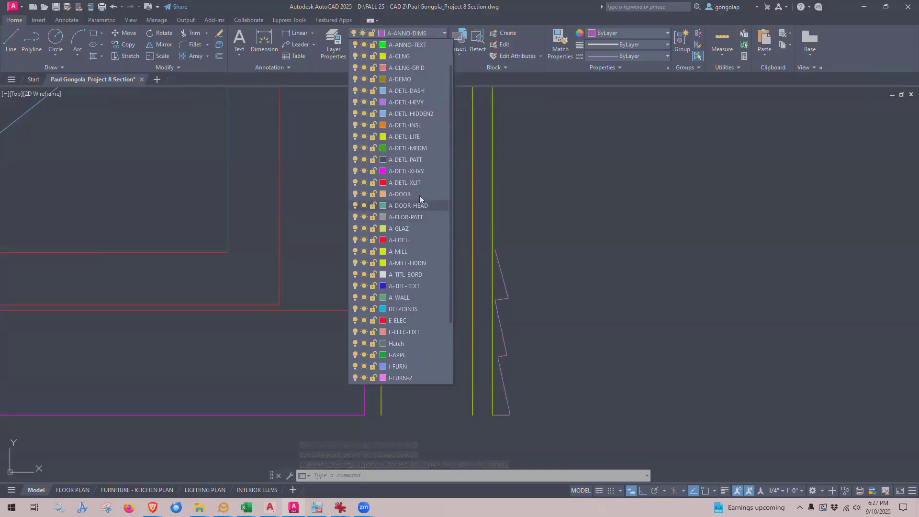
{"action": "left_click", "coordinate": [420, 171]}
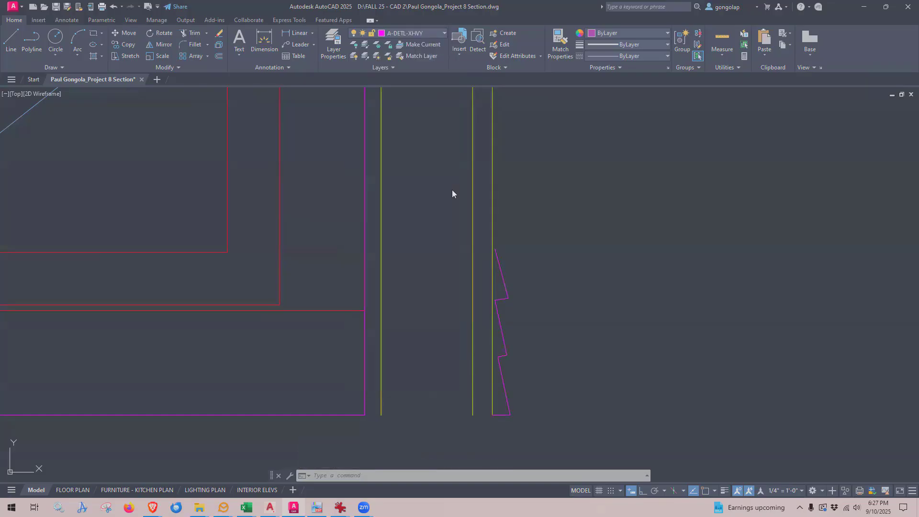
{"action": "left_click", "coordinate": [624, 339]}
{"action": "key", "text": "Escape"}
{"action": "scroll", "coordinate": [581, 359], "scroll_direction": "down", "scroll_amount": 2}
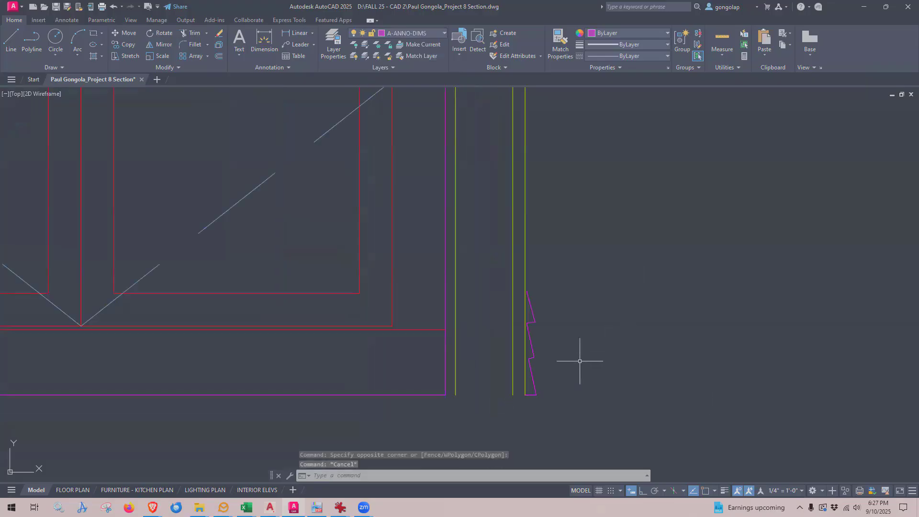
- Check the layers of the inner wall line and the siding profile, and erase all the sawtooth siding lines
{"action": "left_click", "coordinate": [445, 344]}
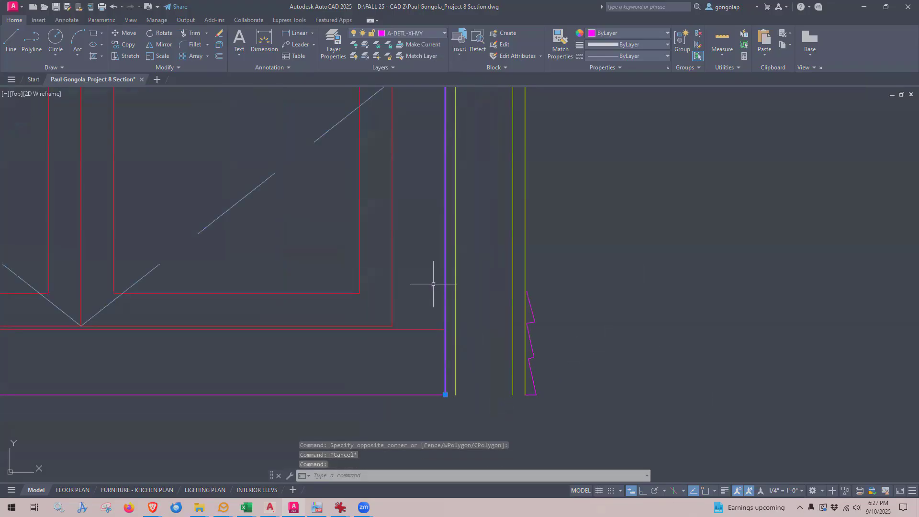
{"action": "key", "text": "Escape"}
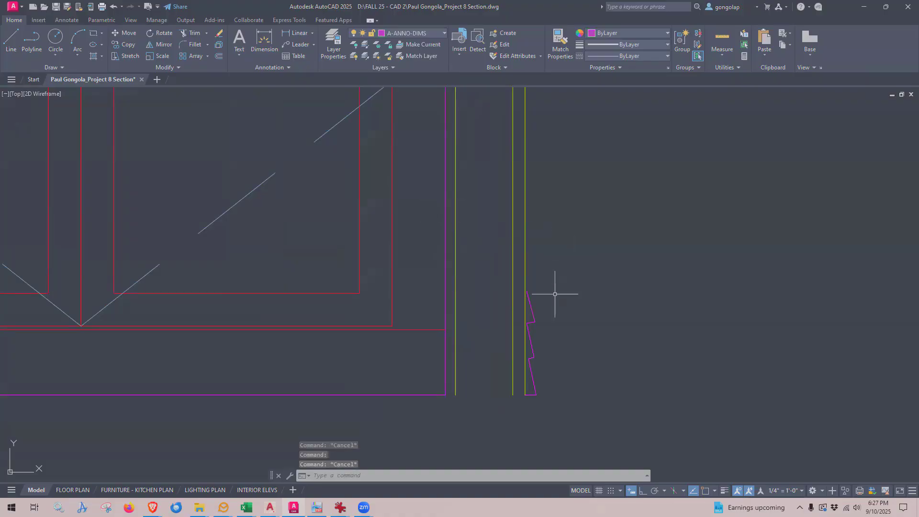
{"action": "left_click", "coordinate": [530, 303]}
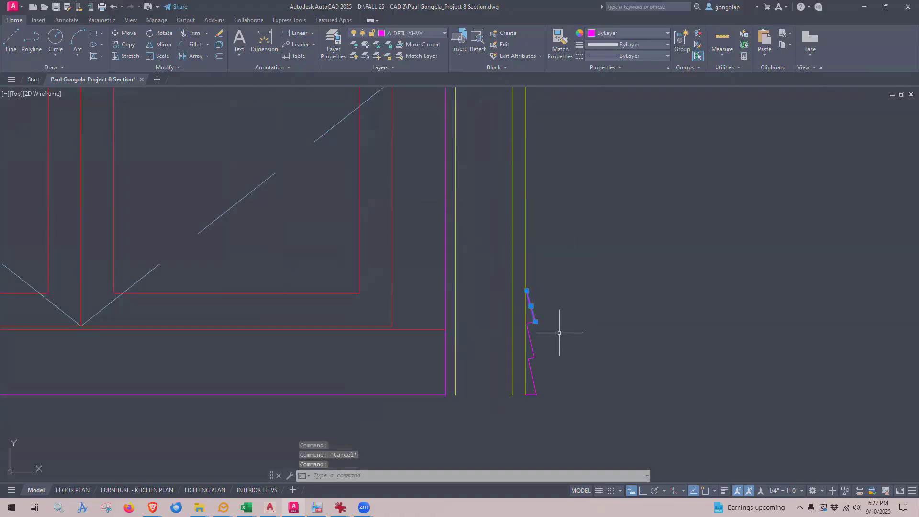
{"action": "key", "text": "Escape"}
{"action": "type", "text": "e"}
{"action": "key", "text": "Return"}
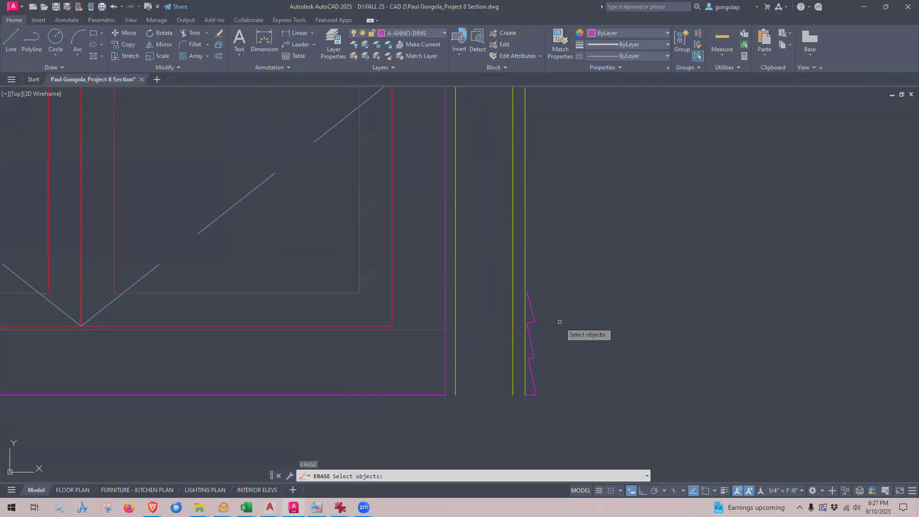
{"action": "left_click", "coordinate": [555, 288]}
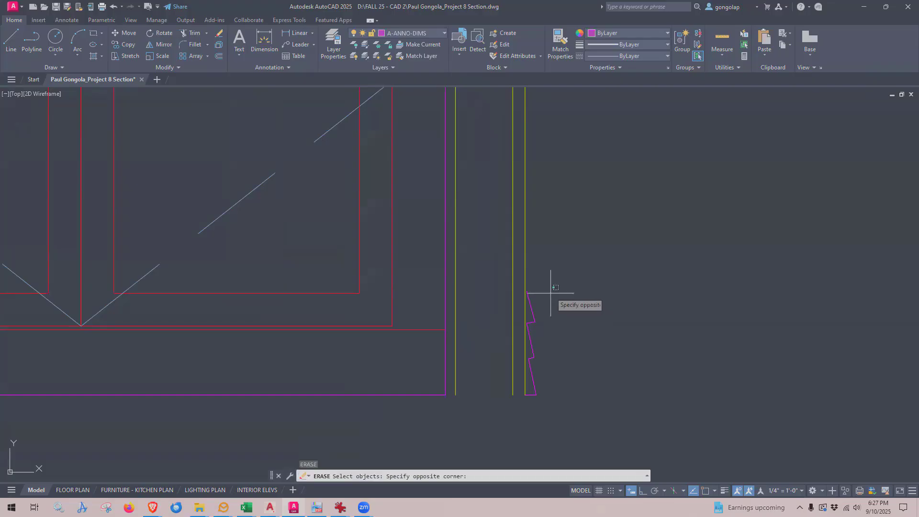
{"action": "left_click", "coordinate": [538, 423]}
{"action": "key", "text": "Return"}
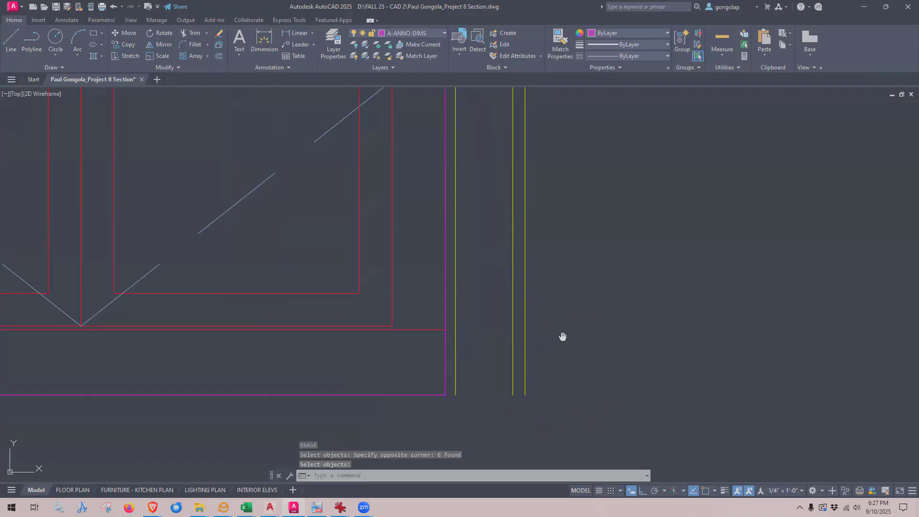
- Make the inner wall line's layer, A-DETL-XHVY, the current layer
{"action": "middle_click_drag", "start_coordinate": [562, 336], "coordinate": [548, 332]}
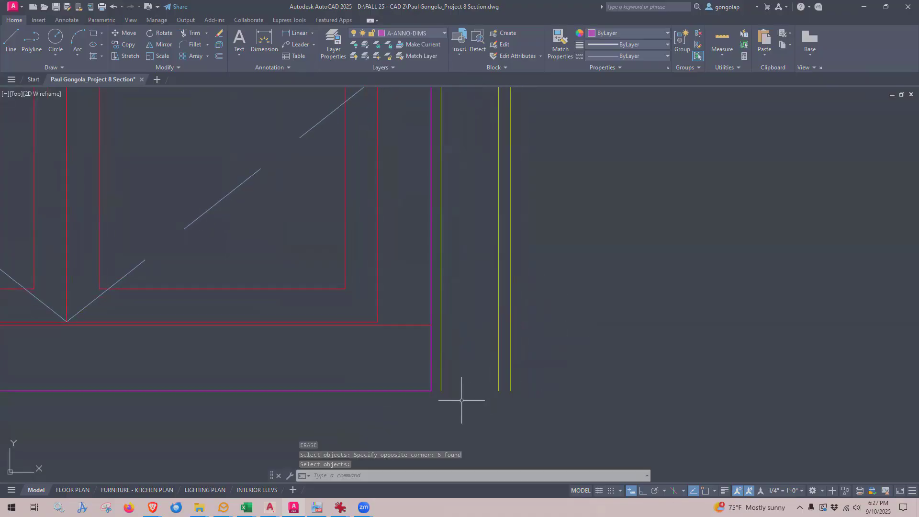
{"action": "scroll", "coordinate": [461, 400], "scroll_direction": "up", "scroll_amount": 2}
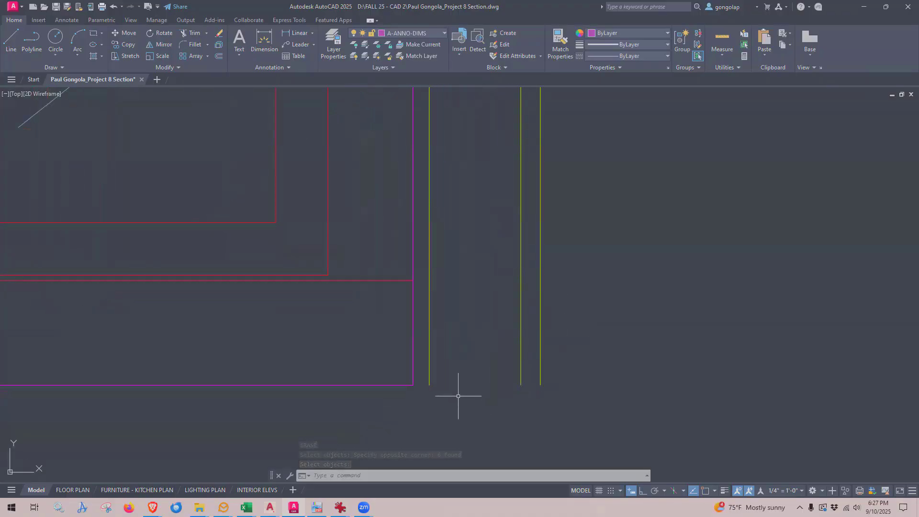
{"action": "left_click", "coordinate": [408, 45]}
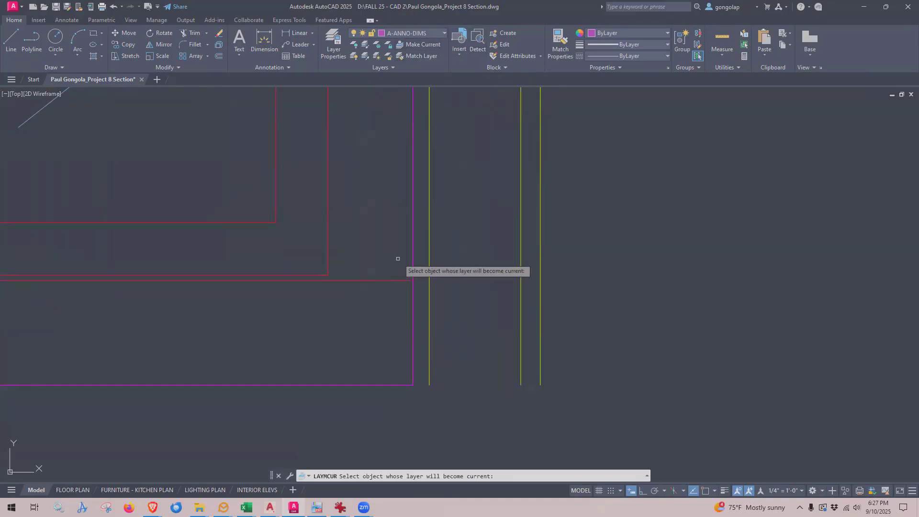
{"action": "left_click", "coordinate": [411, 248]}
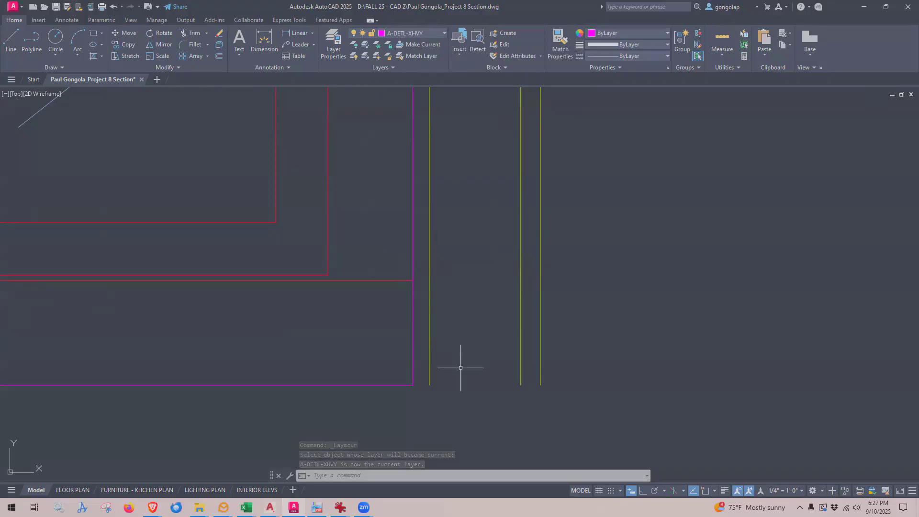
- With object snap on, draw a line across the wall base from the inner wall line's lower end to the outermost sheathing line's lower end
{"action": "key", "text": "l"}
{"action": "key", "text": "Return"}
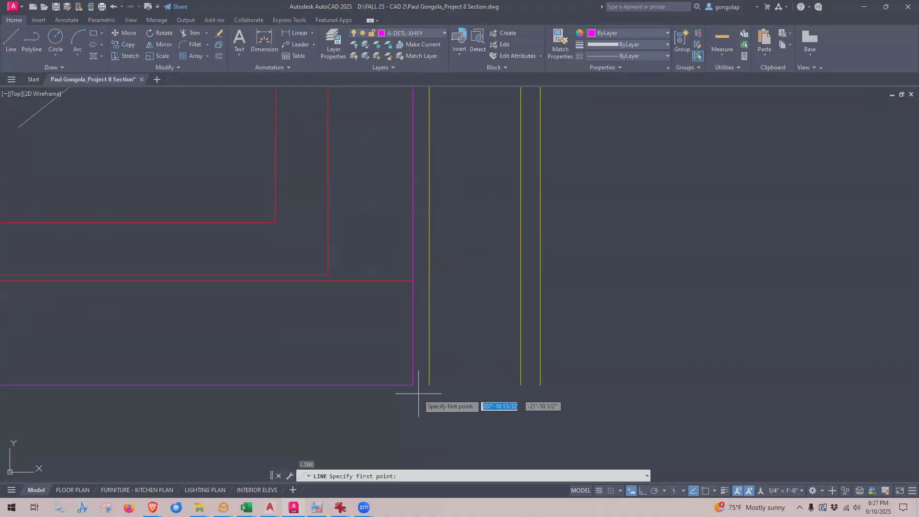
{"action": "left_click", "coordinate": [704, 490]}
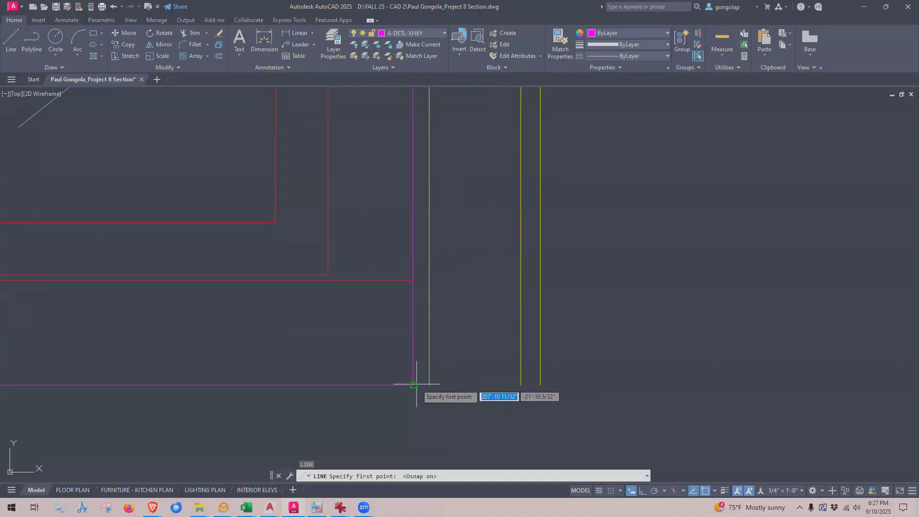
{"action": "left_click", "coordinate": [412, 384]}
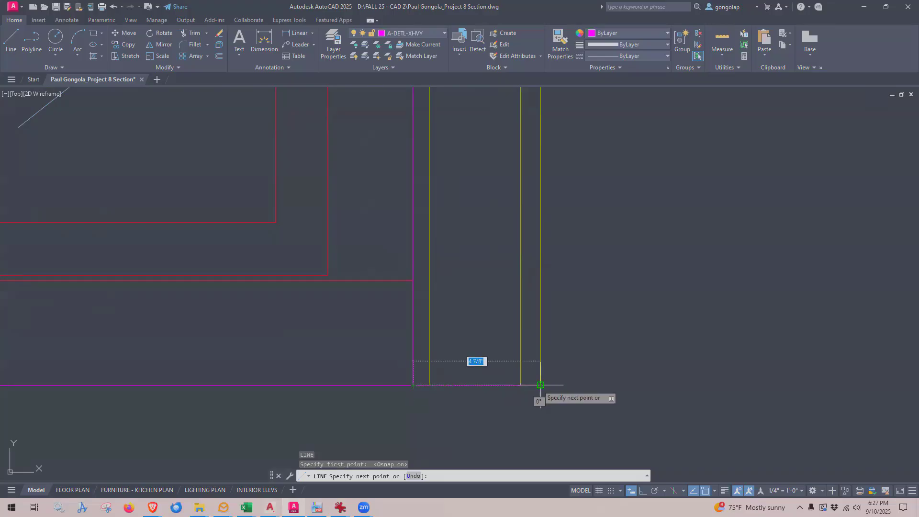
{"action": "left_click", "coordinate": [540, 385]}
{"action": "key", "text": "Return"}
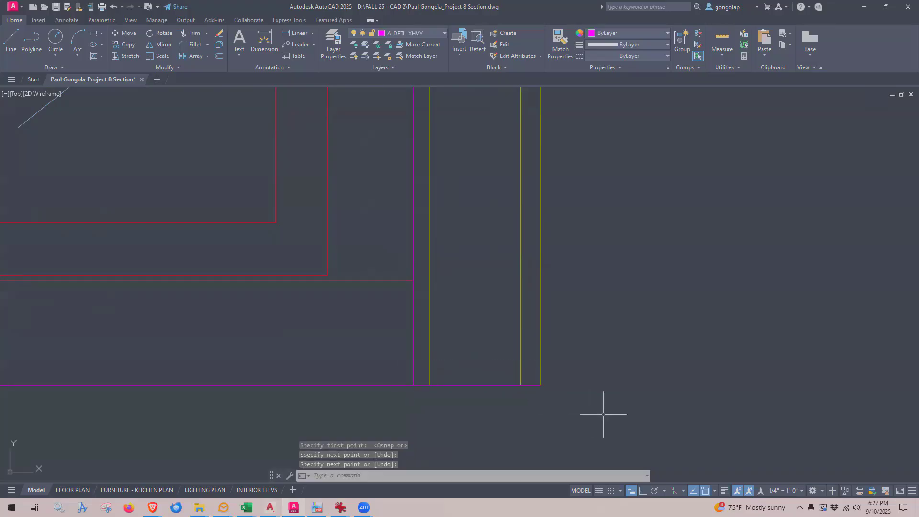
{"action": "left_click", "coordinate": [482, 385]}
{"action": "scroll", "coordinate": [397, 324], "scroll_direction": "down", "scroll_amount": 2}
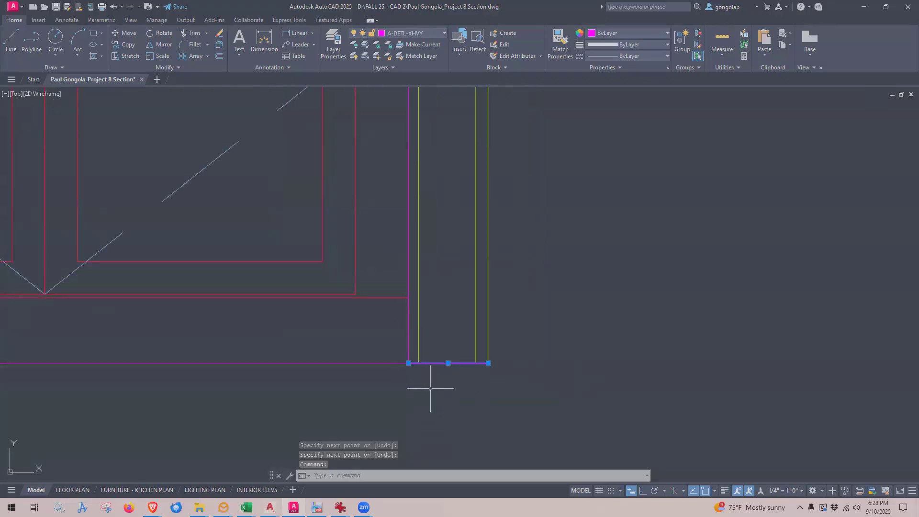
{"action": "key", "text": "Escape"}
{"action": "mouse_move", "coordinate": [437, 391]}
{"action": "middle_mouse_down"}
{"action": "mouse_move", "coordinate": [440, 365]}
{"action": "mouse_move", "coordinate": [429, 380]}
{"action": "middle_mouse_up"}
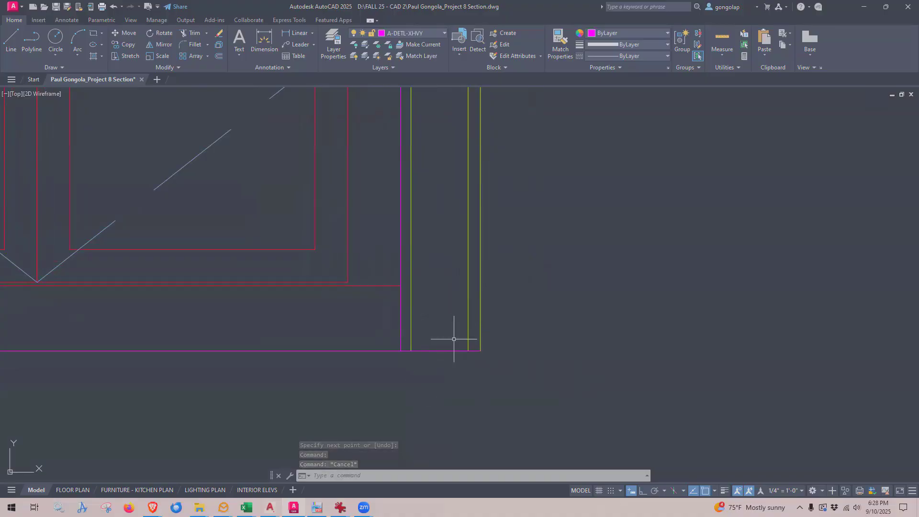
- Check the foundation wall and footing dimensions in the building section reference PDF, then return to the drawing with nothing selected
{"action": "scroll", "coordinate": [437, 336], "scroll_direction": "down", "scroll_amount": 2}
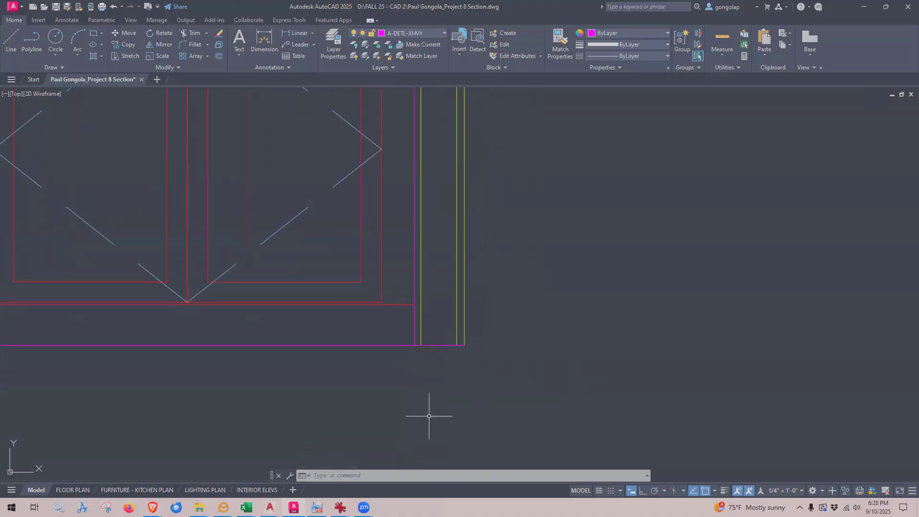
{"action": "middle_click_drag", "start_coordinate": [429, 415], "coordinate": [443, 339]}
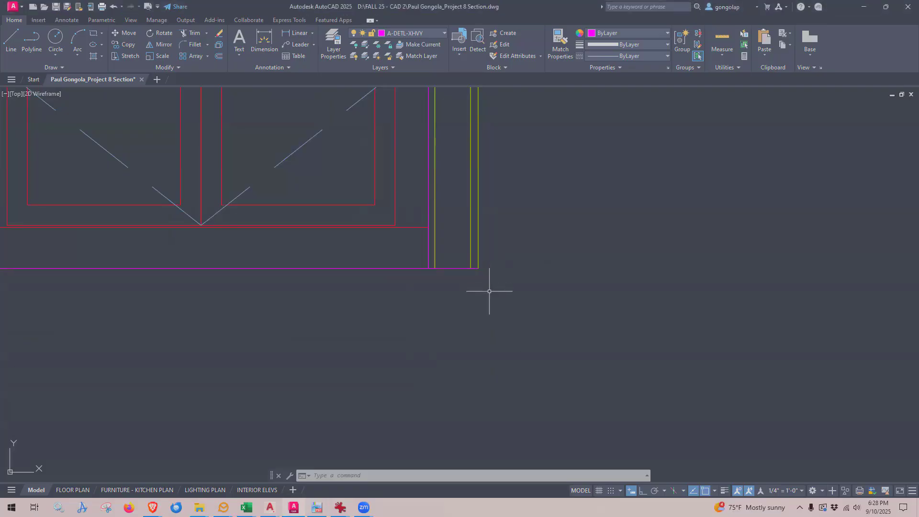
{"action": "scroll", "coordinate": [518, 263], "scroll_direction": "down", "scroll_amount": 2}
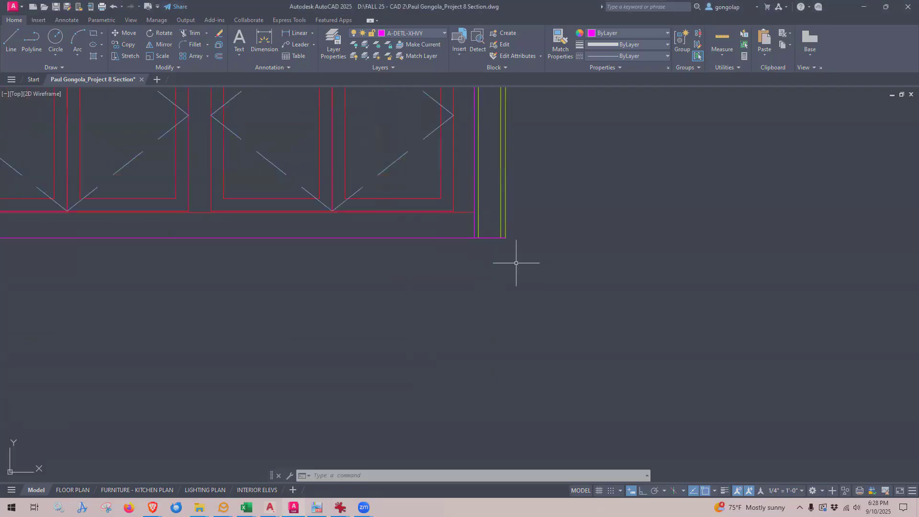
{"action": "left_click", "coordinate": [489, 238]}
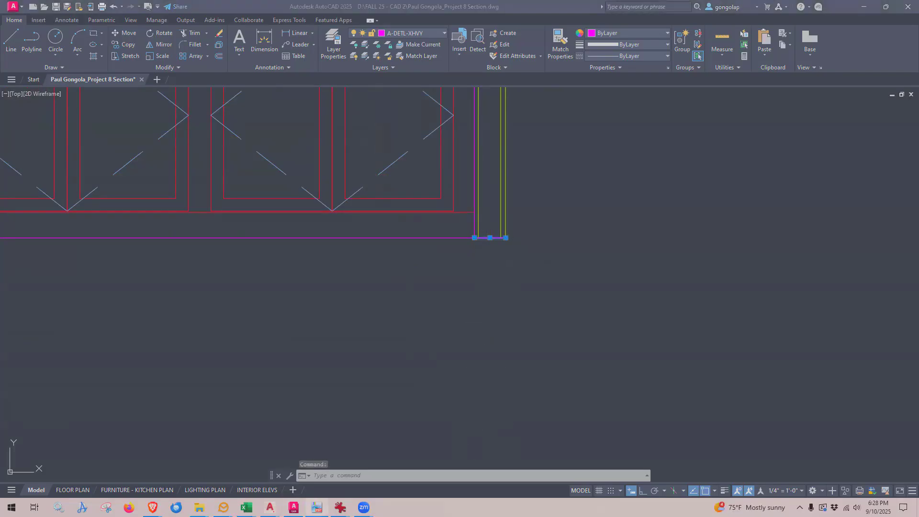
{"action": "left_click_drag", "start_coordinate": [530, 35], "coordinate": [530, 32]}
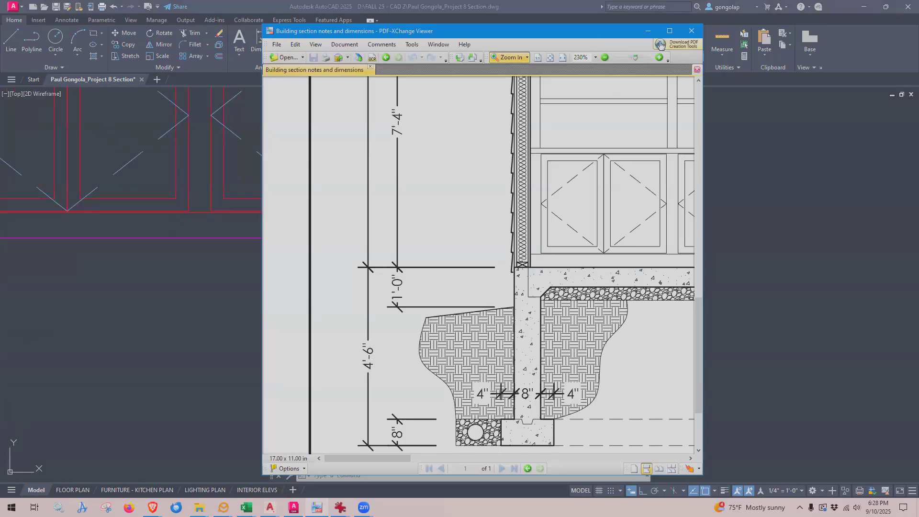
{"action": "left_click", "coordinate": [648, 31]}
{"action": "key", "text": "Escape"}
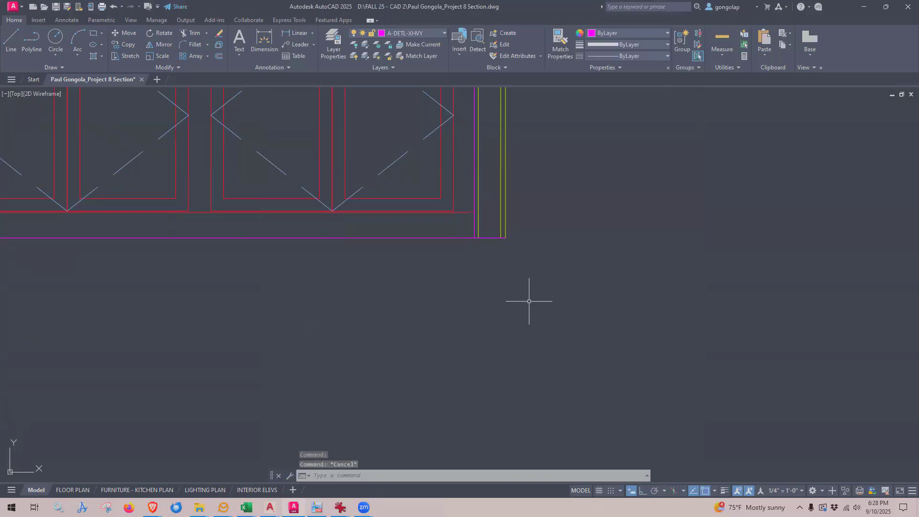
- Offset the short wall base line 4'6" downward to mark the underside of the footing
{"action": "type", "text": "o"}
{"action": "key", "text": "Return"}
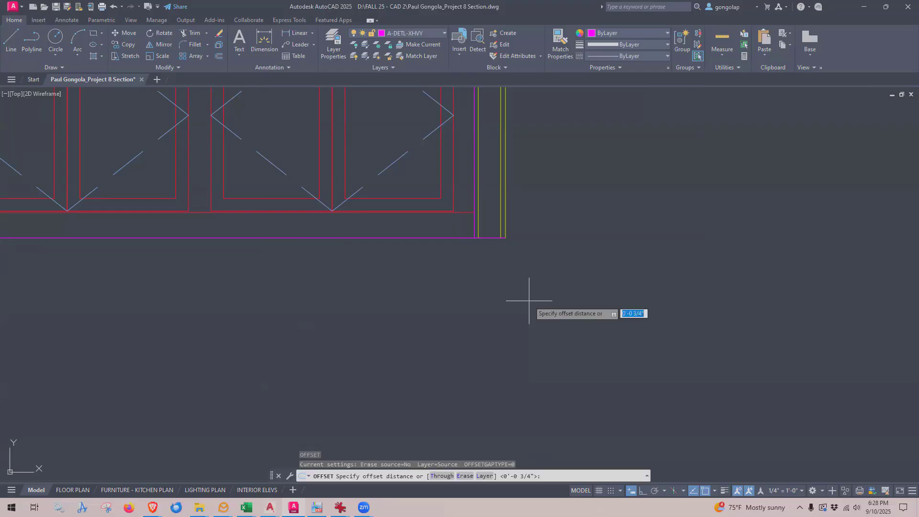
{"action": "type", "text": "4'6"}
{"action": "key", "text": "Return"}
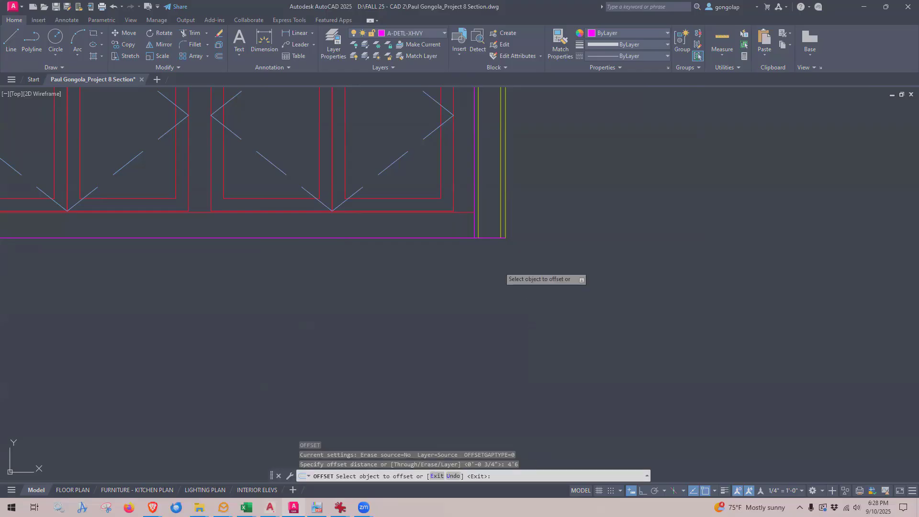
{"action": "left_click", "coordinate": [490, 237]}
{"action": "left_click", "coordinate": [483, 356]}
{"action": "key", "text": "Return"}
{"action": "scroll", "coordinate": [492, 296], "scroll_direction": "down", "scroll_amount": 4}
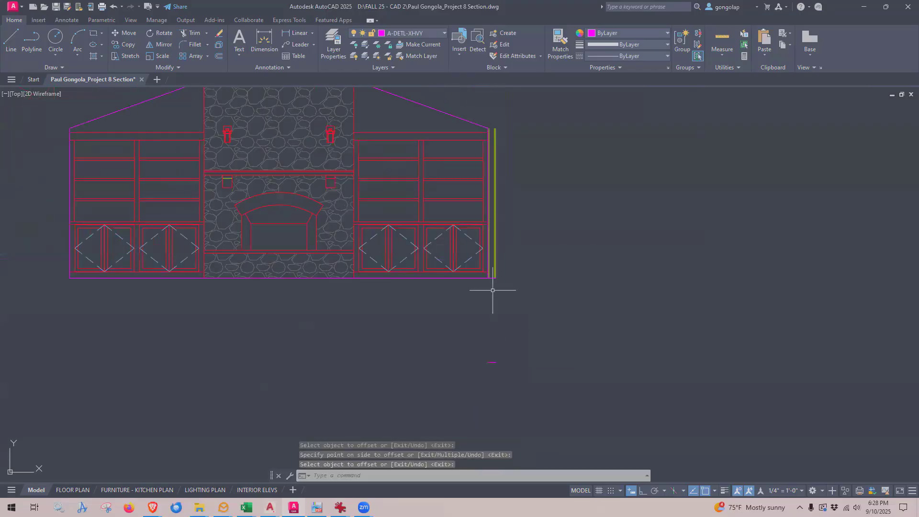
- Offset the footing's bottom line 8 inches upward to mark the top of the footing
{"action": "scroll", "coordinate": [526, 377], "scroll_direction": "up", "scroll_amount": 2}
{"action": "scroll", "coordinate": [478, 316], "scroll_direction": "up", "scroll_amount": 2}
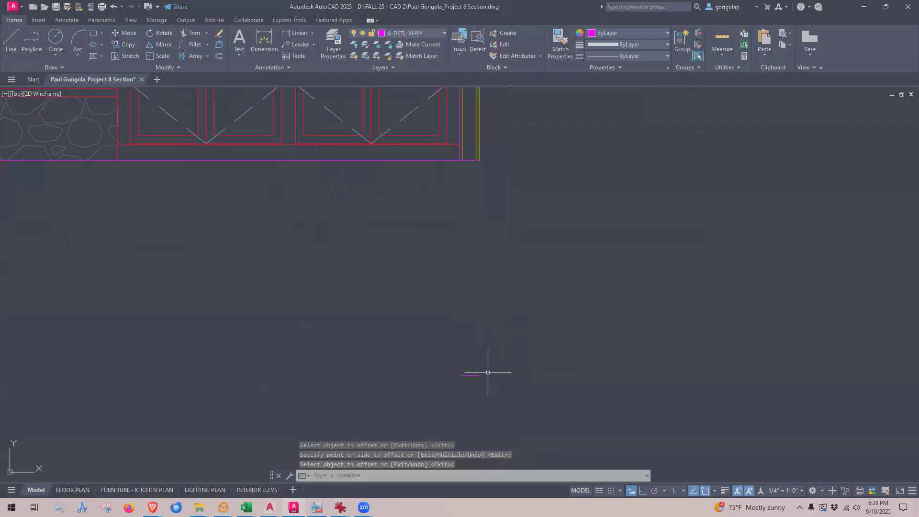
{"action": "scroll", "coordinate": [481, 371], "scroll_direction": "up", "scroll_amount": 3}
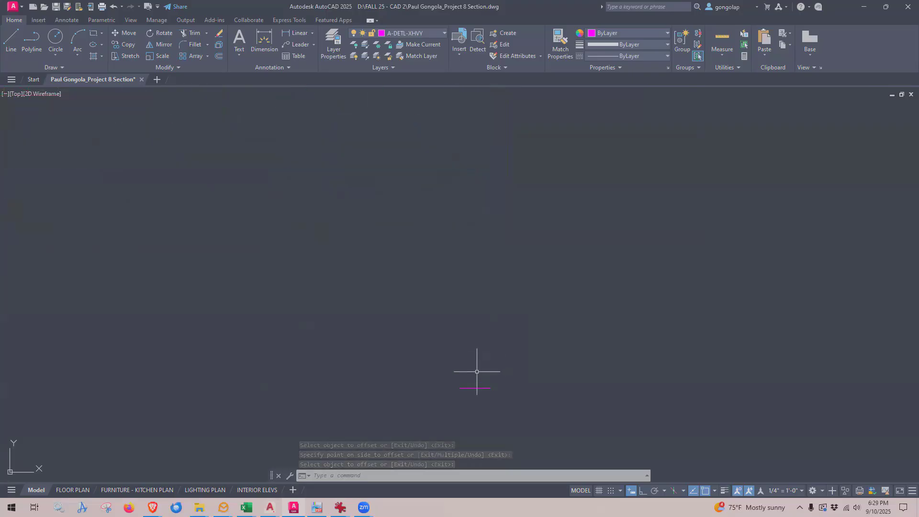
{"action": "middle_click_drag", "start_coordinate": [488, 271], "coordinate": [490, 318]}
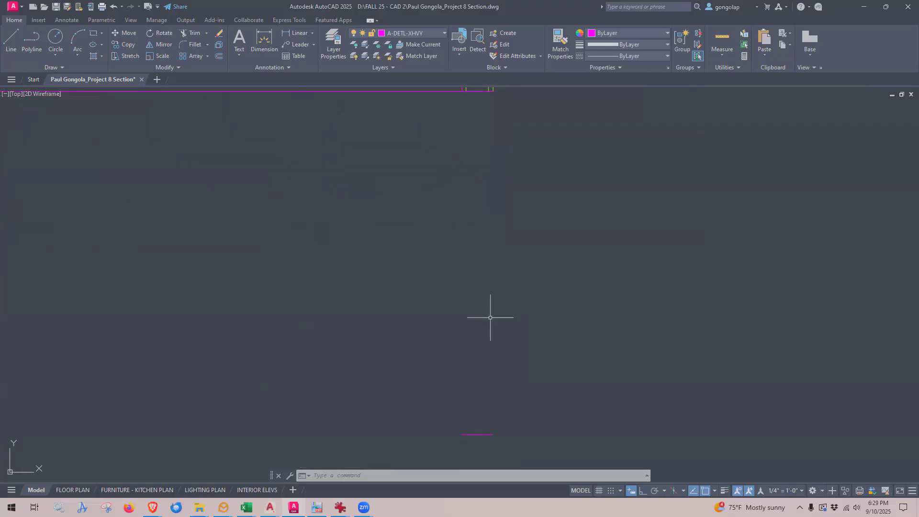
{"action": "scroll", "coordinate": [490, 317], "scroll_direction": "down", "scroll_amount": 2}
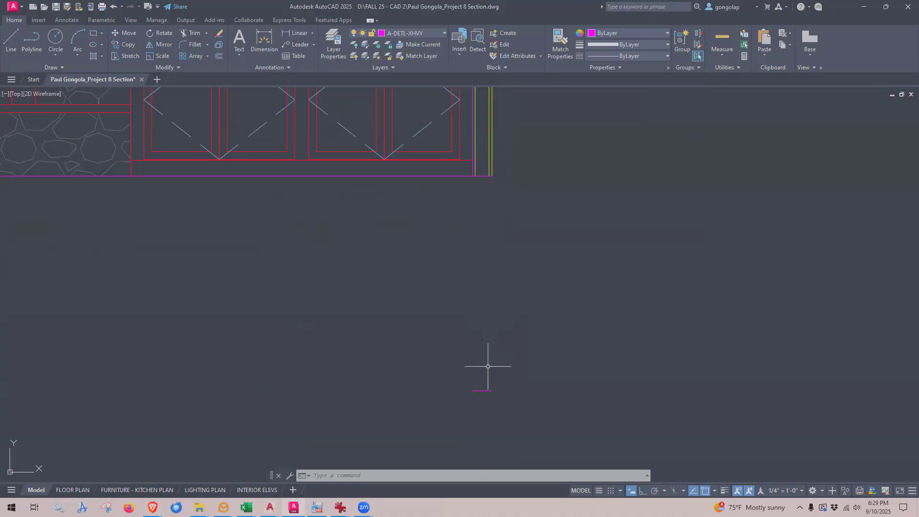
{"action": "type", "text": "o"}
{"action": "key", "text": "Return"}
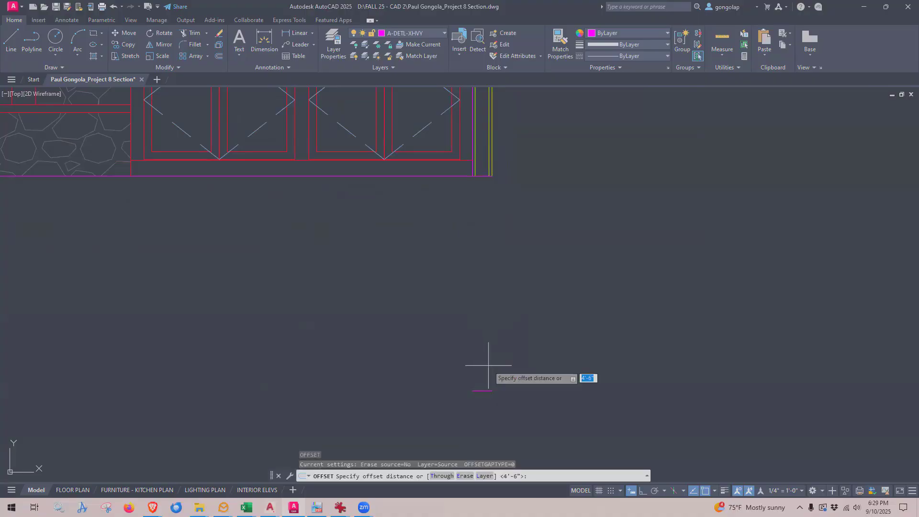
{"action": "type", "text": "8"}
{"action": "key", "text": "Return"}
{"action": "left_click", "coordinate": [479, 390]}
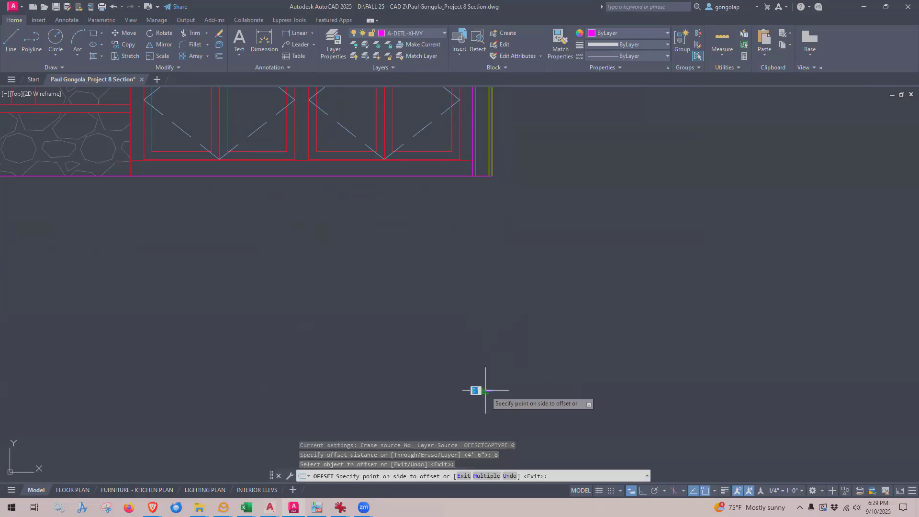
{"action": "left_click", "coordinate": [494, 363]}
{"action": "key", "text": "Return"}
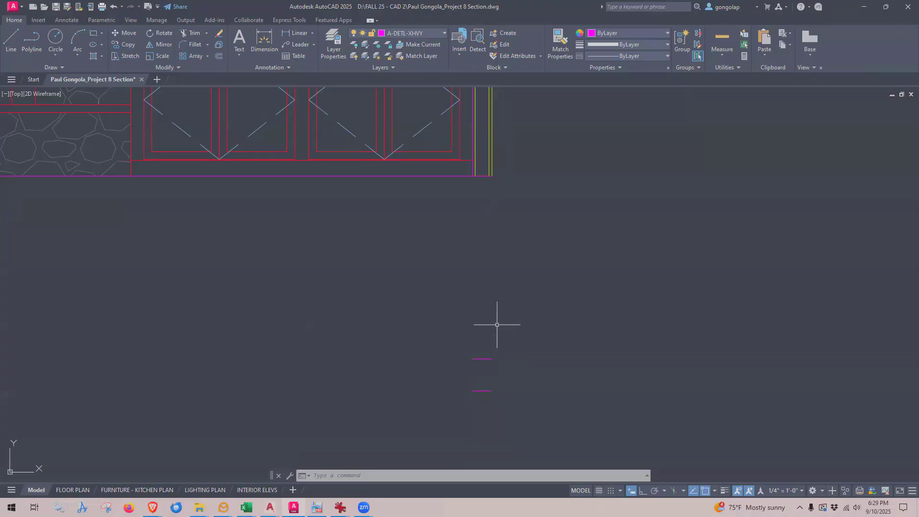
- Draw the foundation wall's outer face from the sheathing's outer lower corner down to the outer end of the footing's top line
{"action": "type", "text": "l"}
{"action": "key", "text": "Return"}
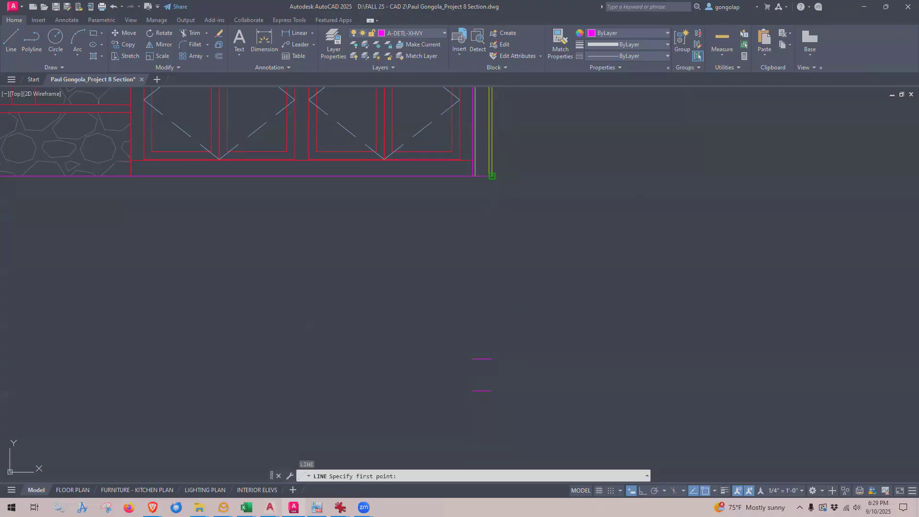
{"action": "left_click", "coordinate": [491, 176]}
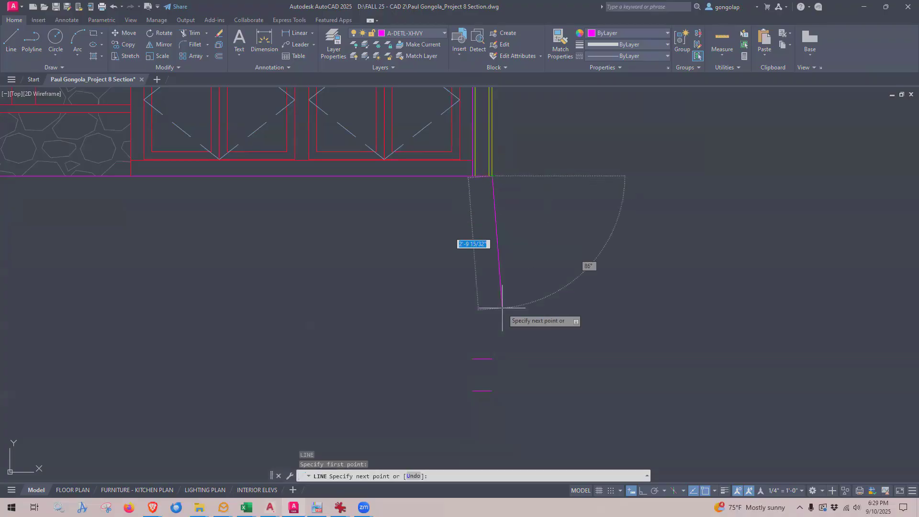
{"action": "left_click", "coordinate": [491, 357]}
{"action": "key", "text": "Return"}
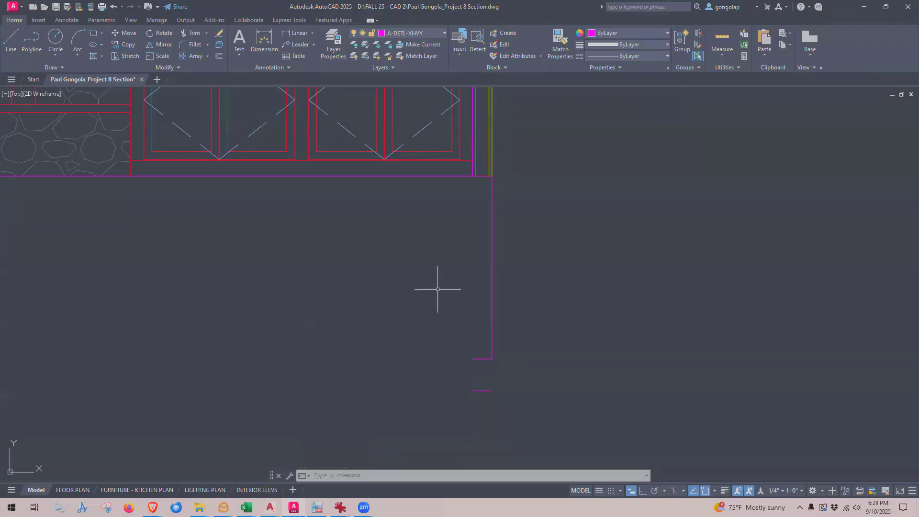
- Offset the foundation wall's outer face 8 inches inward to form its inner face
{"action": "type", "text": "o"}
{"action": "key", "text": "Return"}
{"action": "type", "text": "8"}
{"action": "key", "text": "Return"}
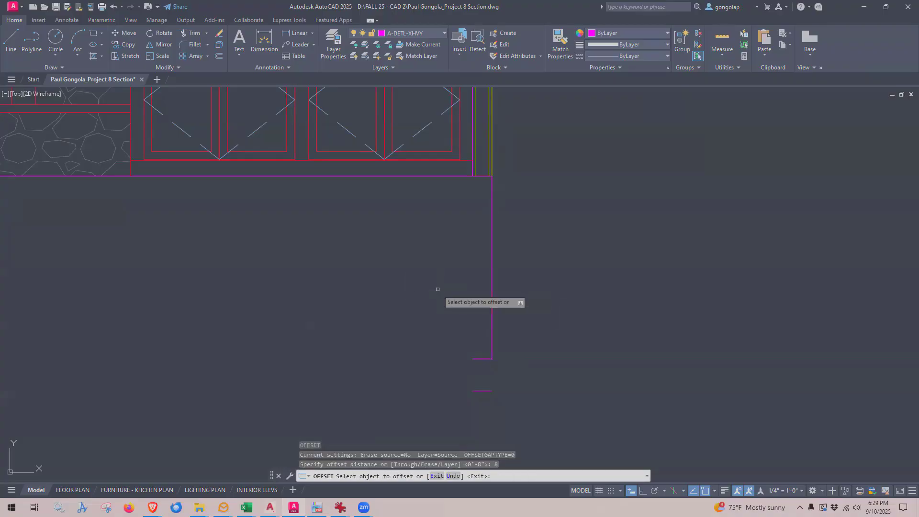
{"action": "left_click", "coordinate": [493, 294]}
{"action": "left_click", "coordinate": [434, 301]}
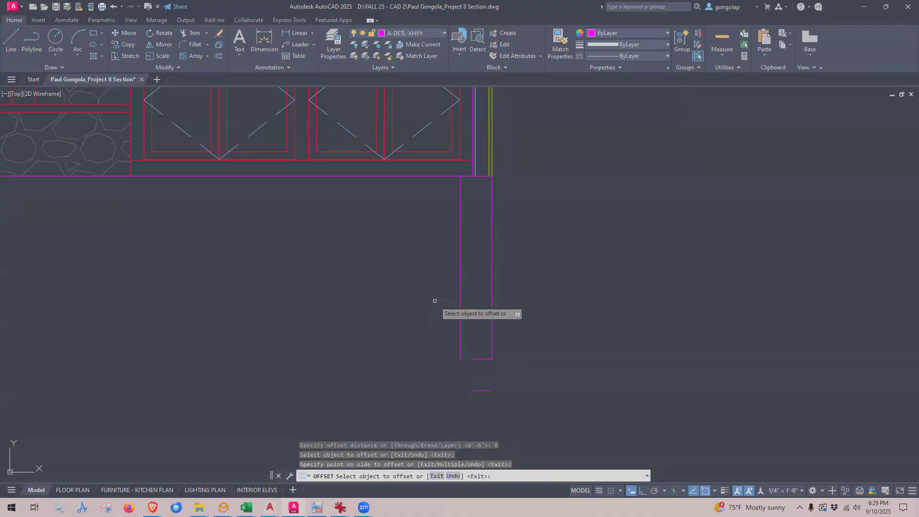
{"action": "key", "text": "Return"}
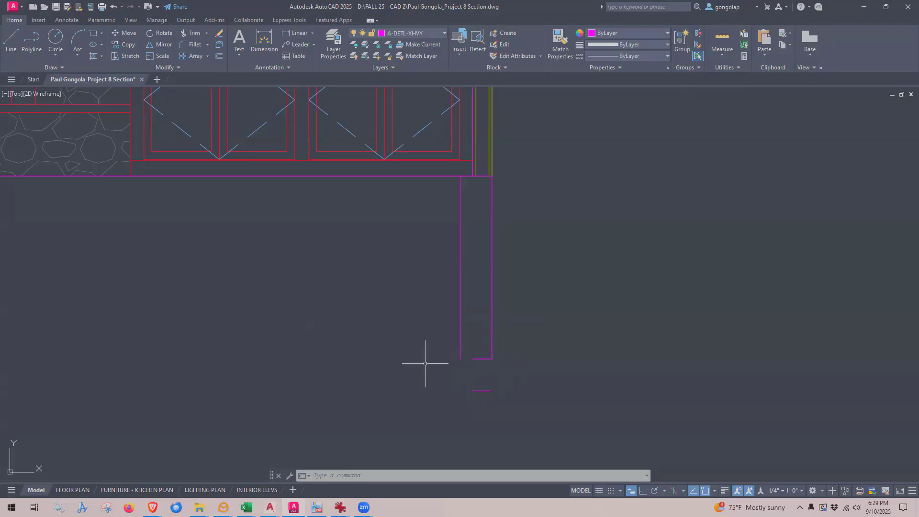
- Draw the footing's outer side as an 8-inch vertical line starting 4 inches outside the base of the foundation wall's outer face
{"action": "key", "text": "l"}
{"action": "key", "text": "Return"}
{"action": "scroll", "coordinate": [499, 378], "scroll_direction": "up", "scroll_amount": 2}
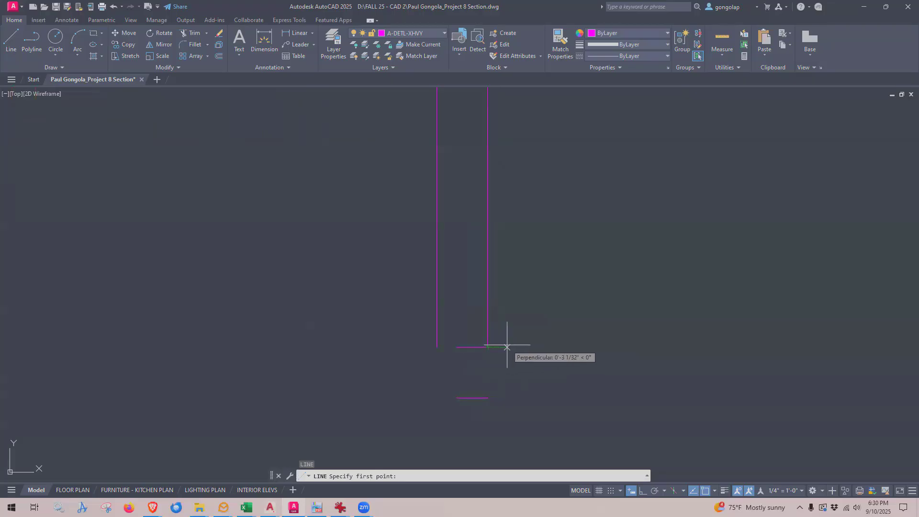
{"action": "type", "text": "4"}
{"action": "key", "text": "Return"}
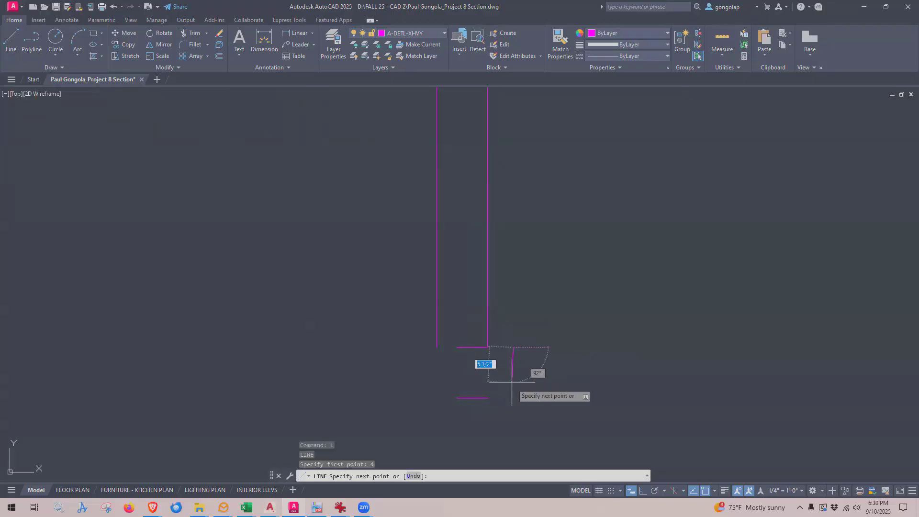
{"action": "key", "text": "F8"}
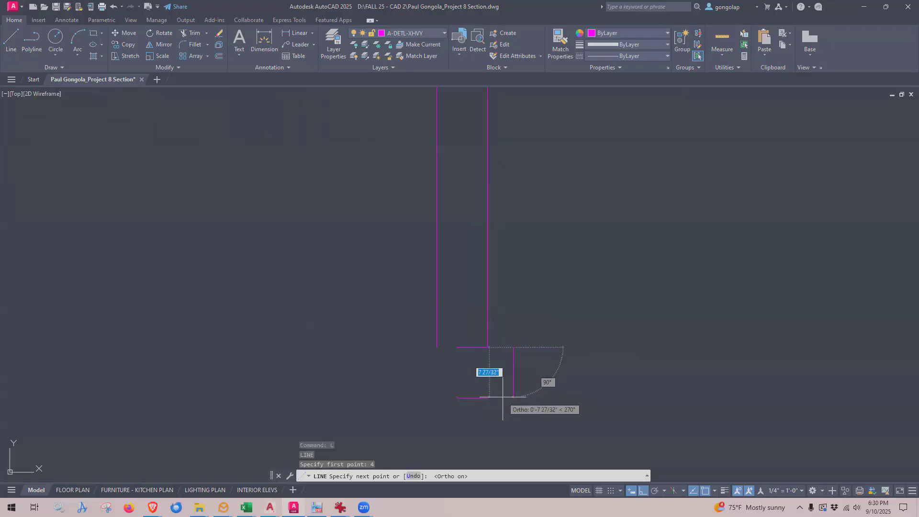
{"action": "type", "text": "8"}
{"action": "key", "text": "Return"}
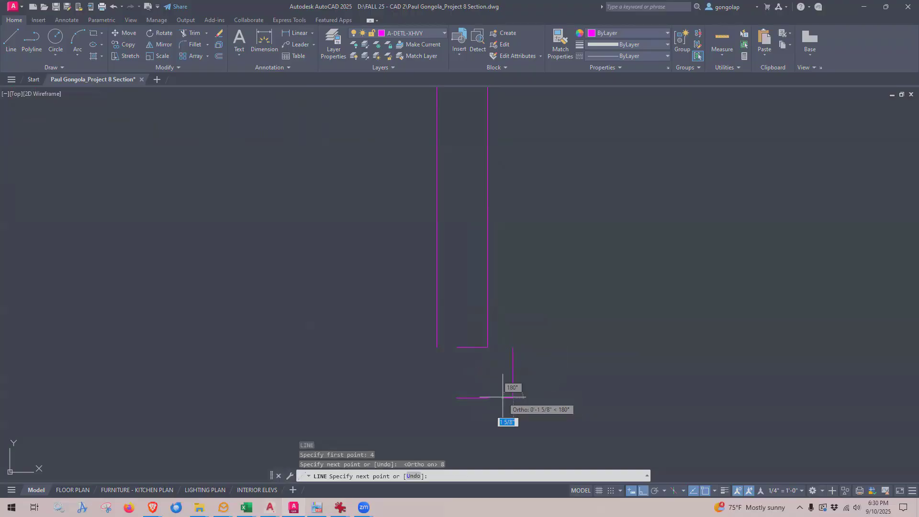
{"action": "key", "text": "Return"}
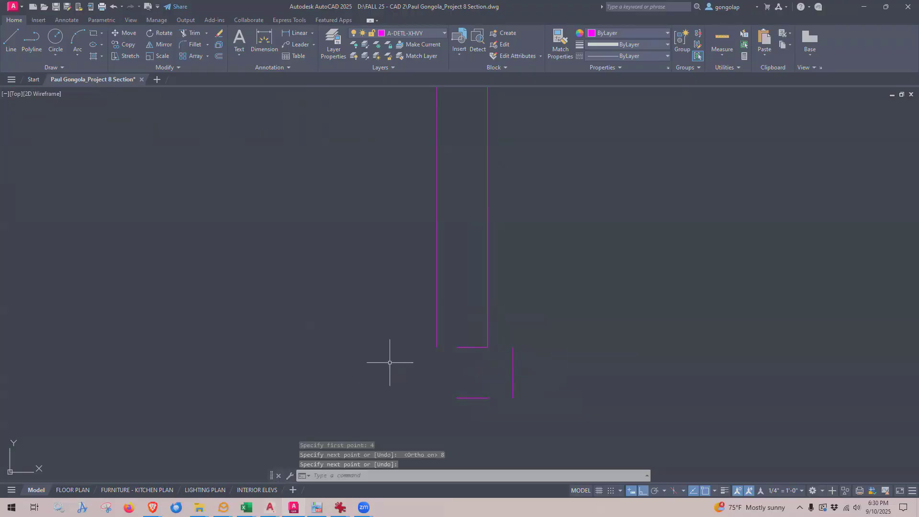
- Draw the footing's inner side from 4 inches inside the wall's inner face down to the level of the footing's underside
{"action": "key", "text": "Return"}
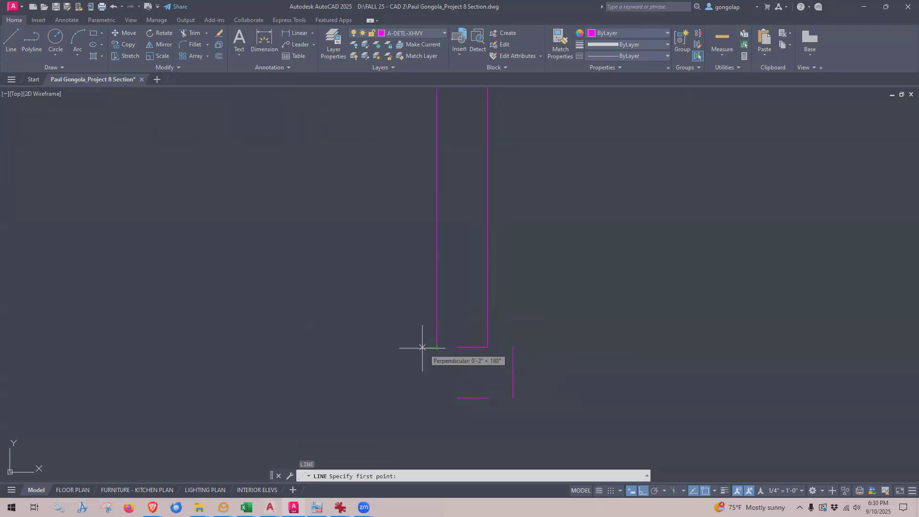
{"action": "type", "text": "4"}
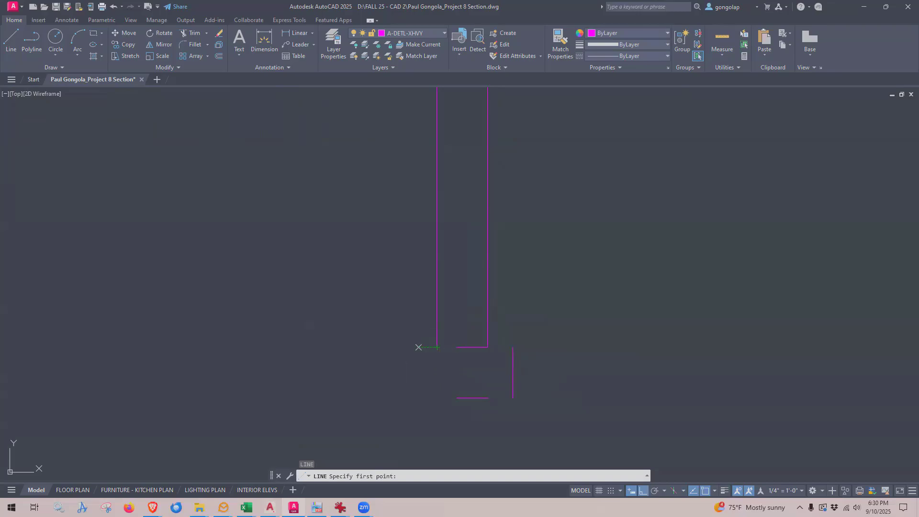
{"action": "key", "text": "Return"}
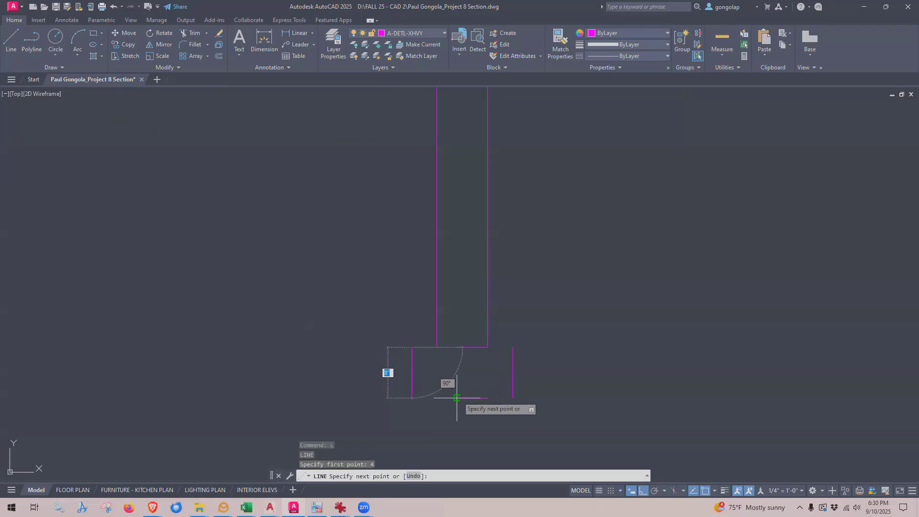
{"action": "left_click", "coordinate": [440, 395]}
{"action": "key", "text": "Return"}
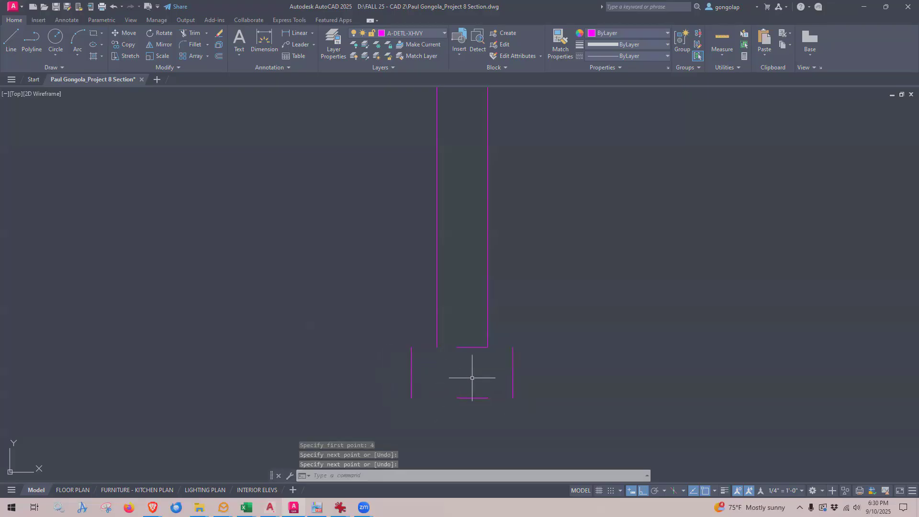
- Fillet the footing's top and bottom lines to its inner side with zero radius to form square corners
{"action": "type", "text": "f"}
{"action": "key", "text": "Return"}
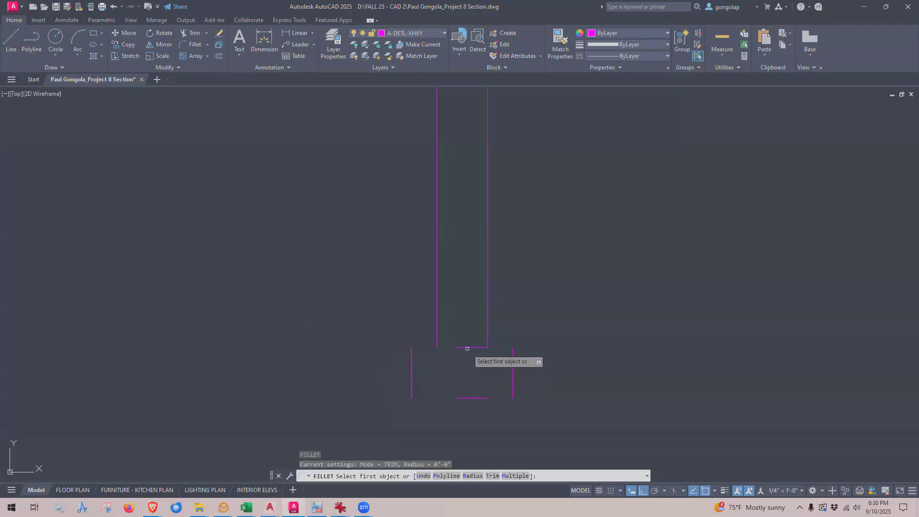
{"action": "left_click", "coordinate": [466, 347]}
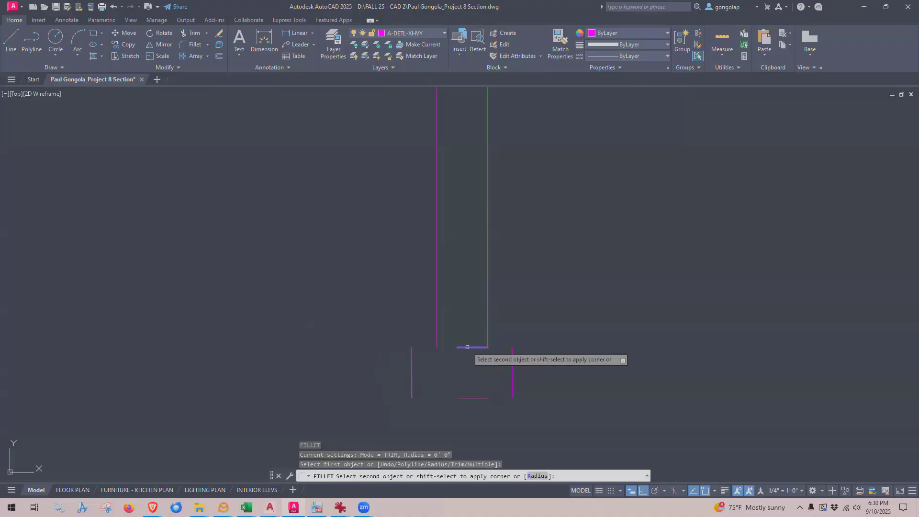
{"action": "left_click", "coordinate": [411, 372]}
{"action": "key", "text": "Return"}
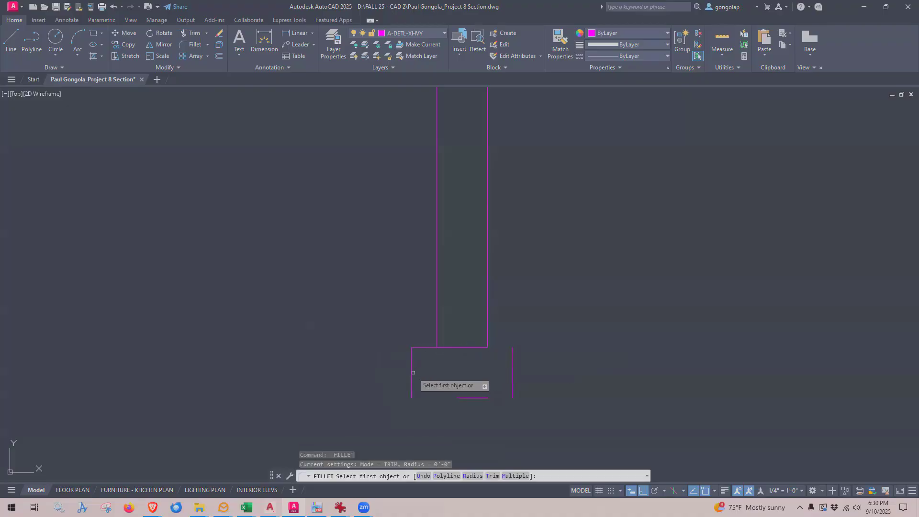
{"action": "left_click", "coordinate": [412, 383]}
{"action": "left_click", "coordinate": [459, 397]}
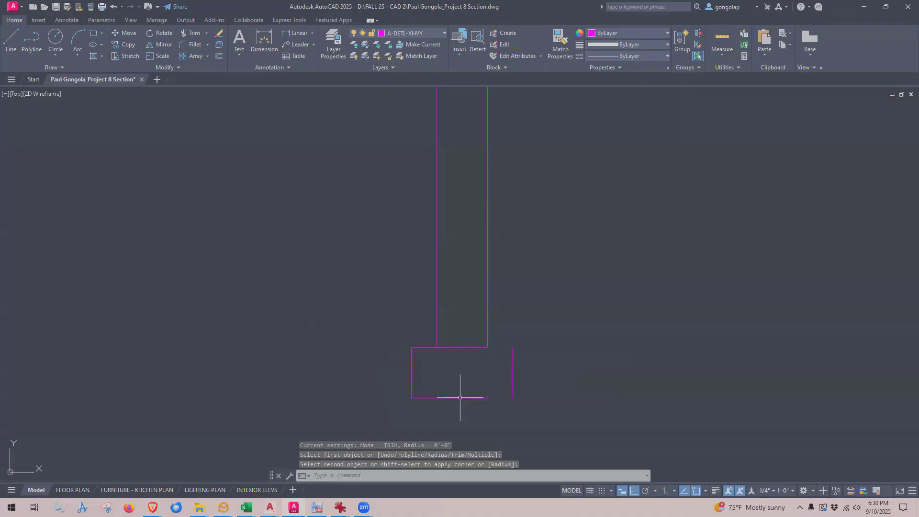
- Fillet the footing's bottom and top lines to its outer side, closing the footing outline with square corners
{"action": "key", "text": "Return"}
{"action": "left_click", "coordinate": [485, 397]}
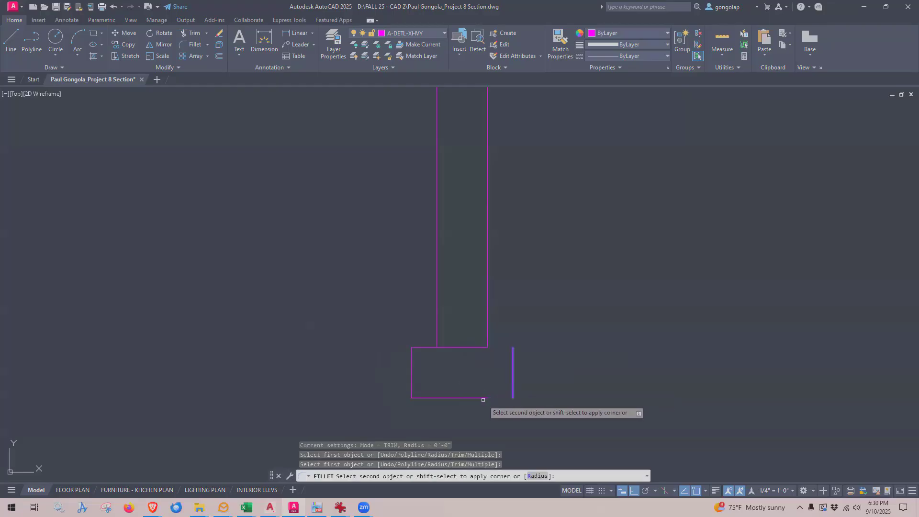
{"action": "left_click", "coordinate": [512, 390]}
{"action": "key", "text": "Return"}
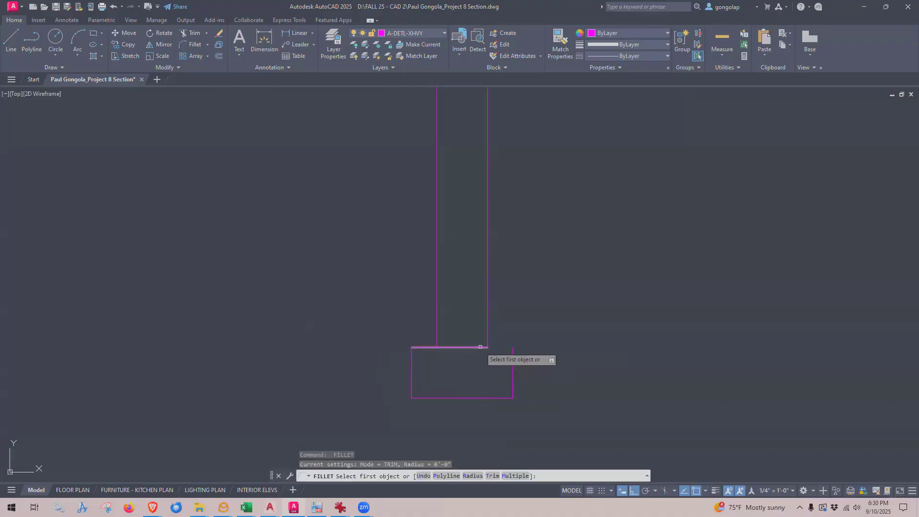
{"action": "left_click", "coordinate": [483, 347]}
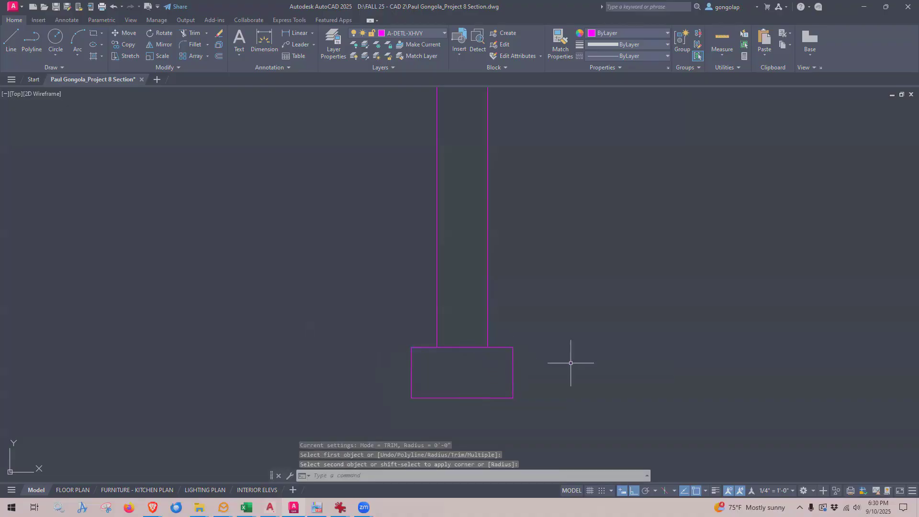
{"action": "key", "text": "Escape"}
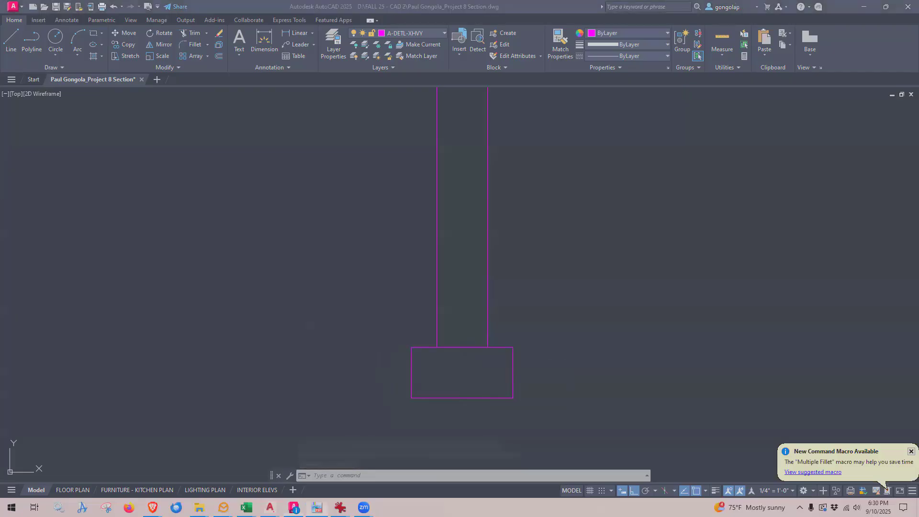
- Switch to the reference PDF in PDF-XChange Viewer, examine the footing and keyway detail up close, and return to the AutoCAD drawing
{"action": "left_click_drag", "start_coordinate": [0, 36], "coordinate": [787, 35]}
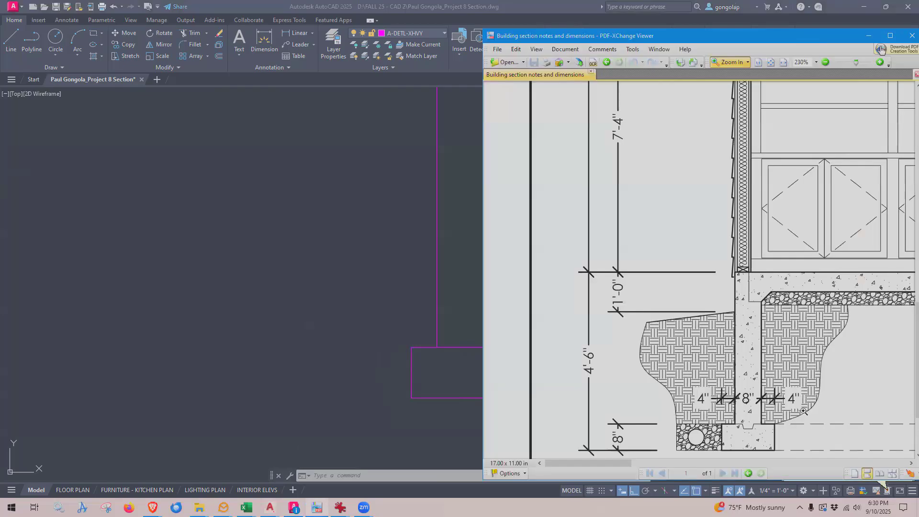
{"action": "left_click_drag", "start_coordinate": [793, 456], "coordinate": [642, 310]}
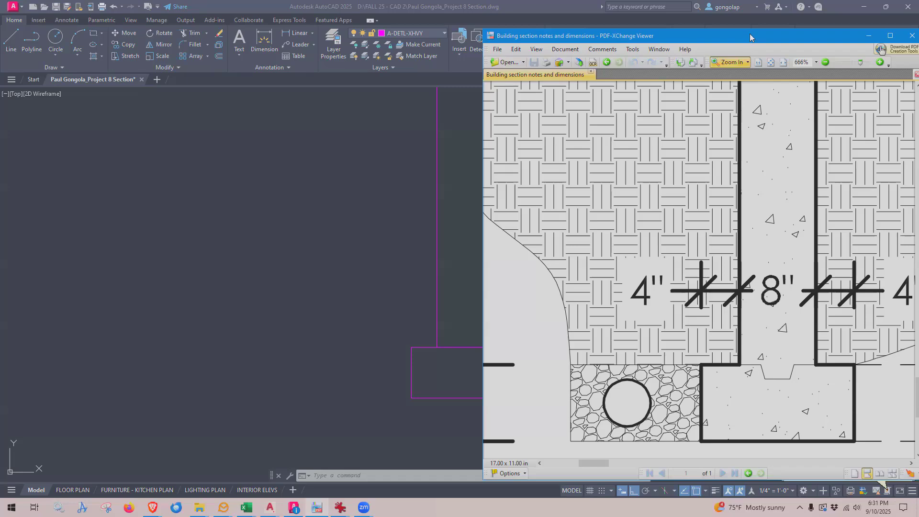
{"action": "left_click", "coordinate": [236, 261]}
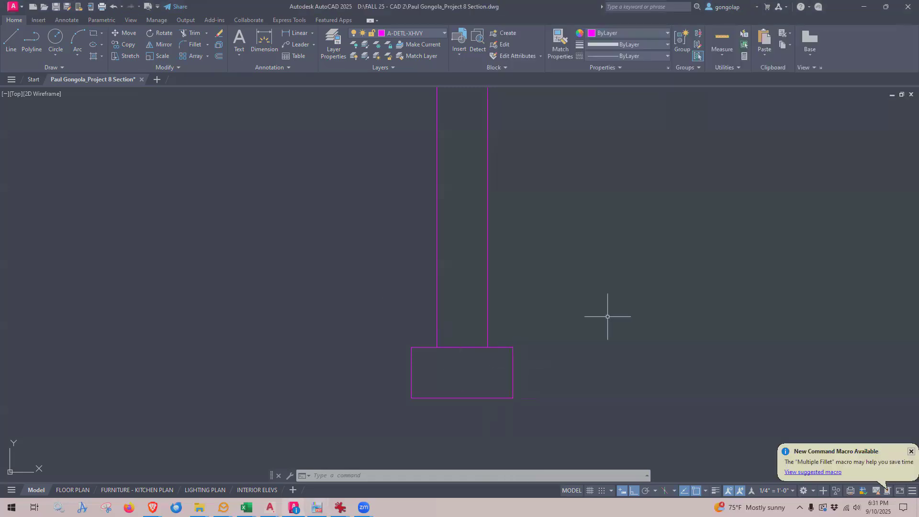
- Draw a rectangle 4.5 inches wide and 1.5 inches high in the empty space beside the footing
{"action": "scroll", "coordinate": [558, 332], "scroll_direction": "up", "scroll_amount": 2}
{"action": "middle_click_drag", "start_coordinate": [557, 332], "coordinate": [537, 294]}
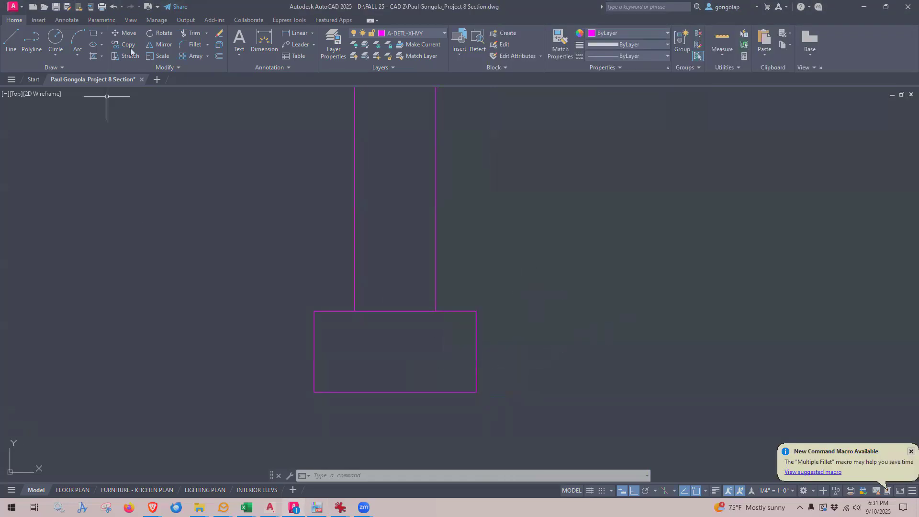
{"action": "left_click", "coordinate": [94, 36]}
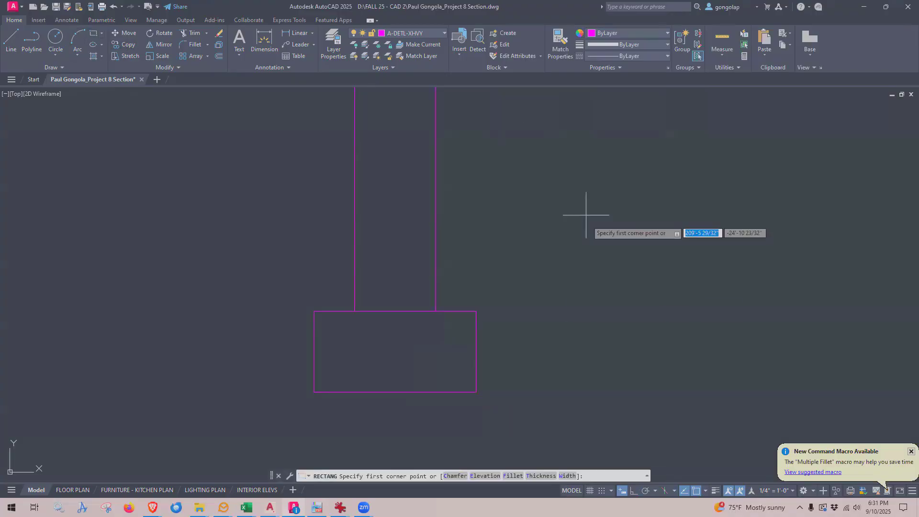
{"action": "left_click", "coordinate": [534, 317]}
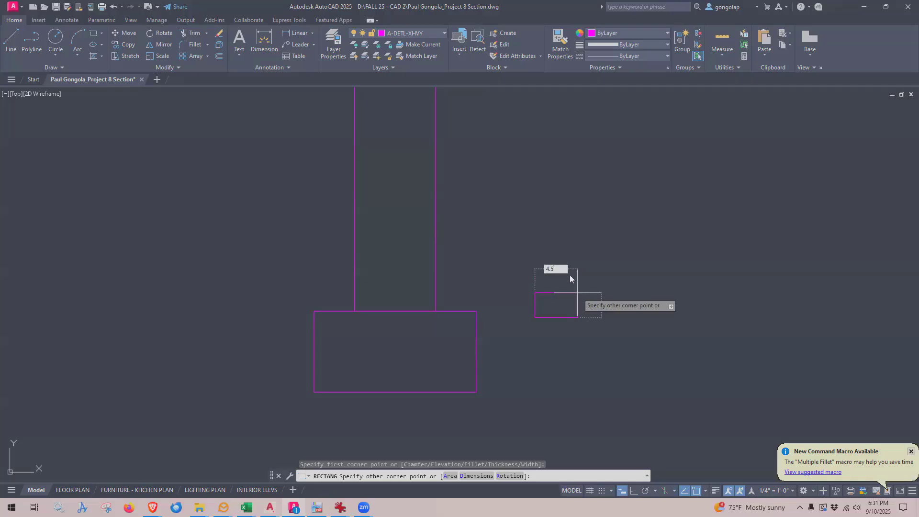
{"action": "key", "text": "Tab"}
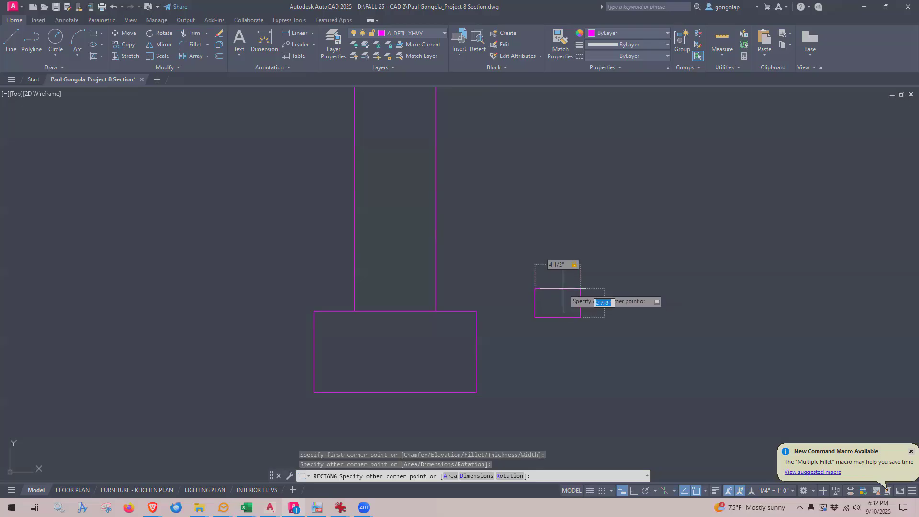
{"action": "type", "text": "1"}
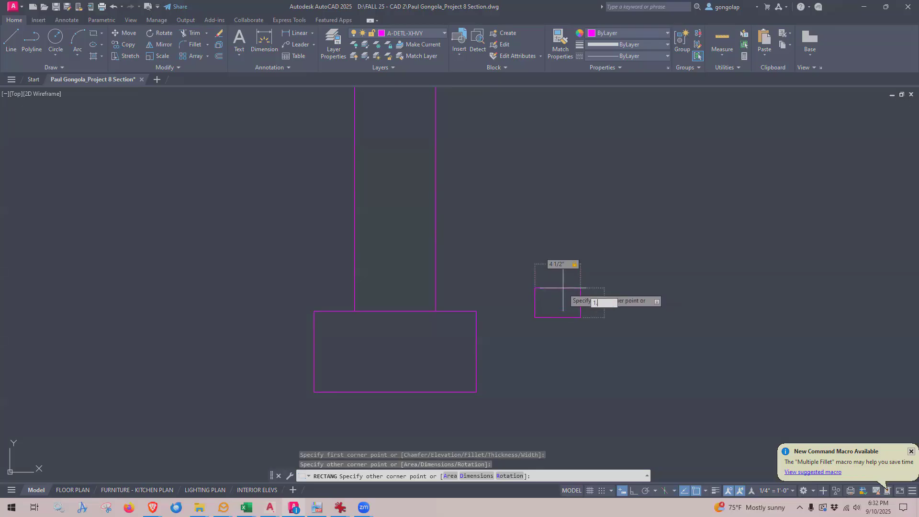
{"action": "type", "text": ".5"}
{"action": "key", "text": "Return"}
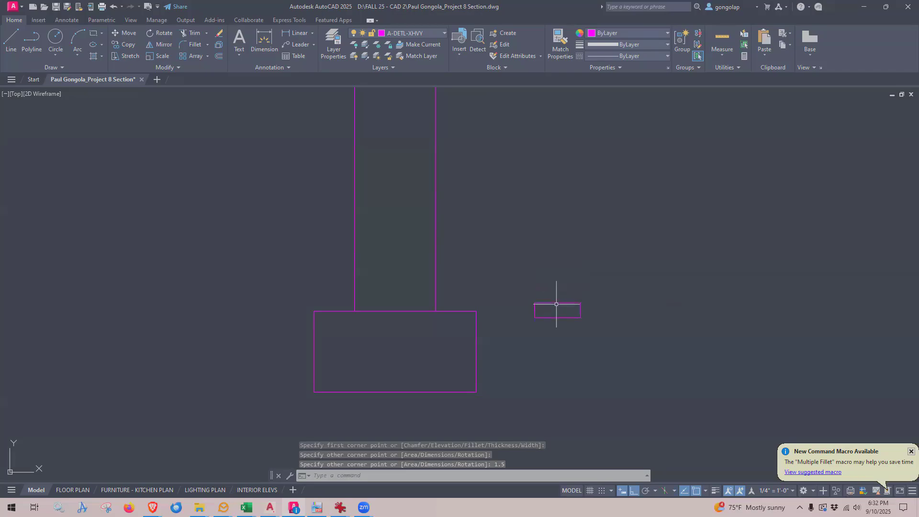
- Erase the 4.5 by 1.5 inch rectangle beside the footing
{"action": "type", "text": "e"}
{"action": "key", "text": "Return"}
{"action": "left_click", "coordinate": [601, 281]}
{"action": "left_click", "coordinate": [551, 322]}
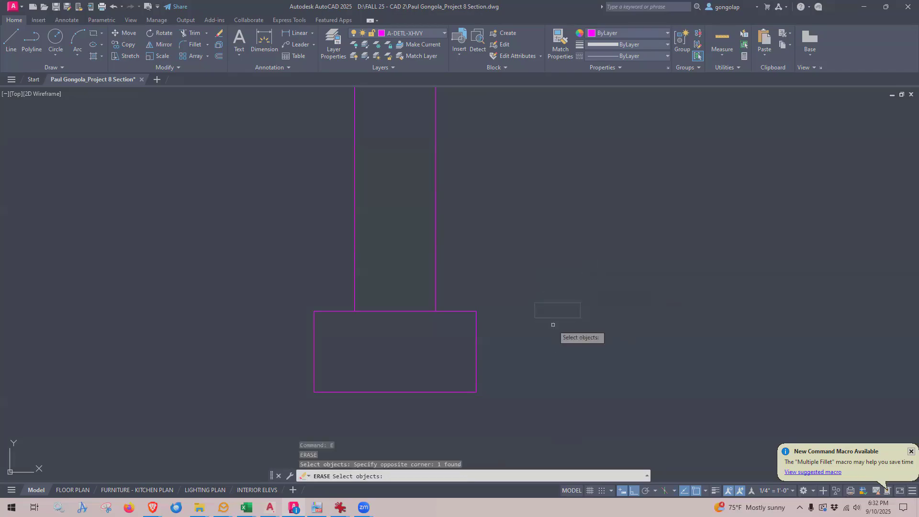
{"action": "key", "text": "Return"}
{"action": "type", "text": "re"}
{"action": "key", "text": "Return"}
{"action": "left_click", "coordinate": [534, 313]}
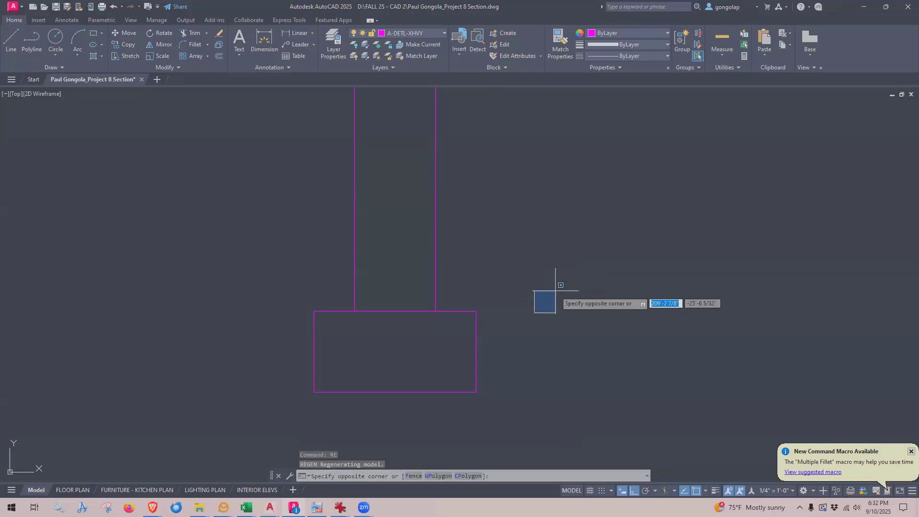
{"action": "key", "text": "Escape"}
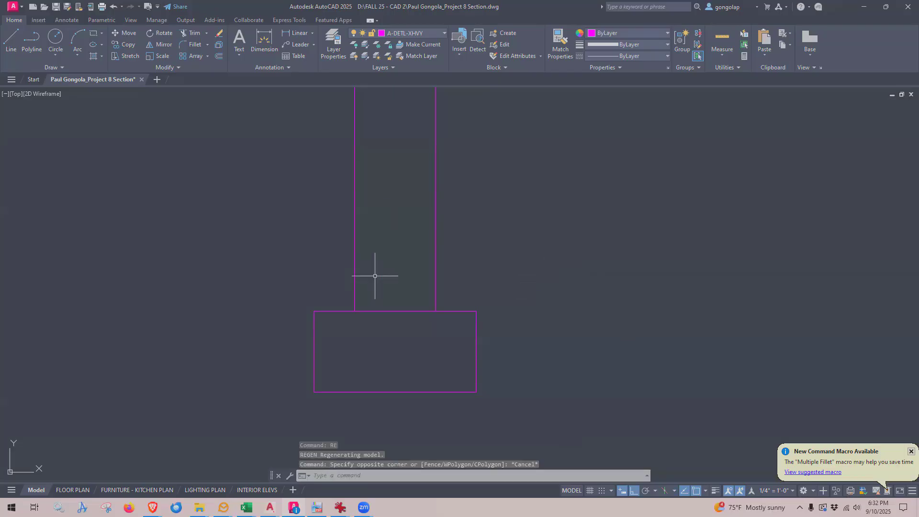
- Draw a rectangle 3 1/2 inches wide and 1.5 inches high in the empty space beside the footing
{"action": "type", "text": "rec"}
{"action": "key", "text": "Return"}
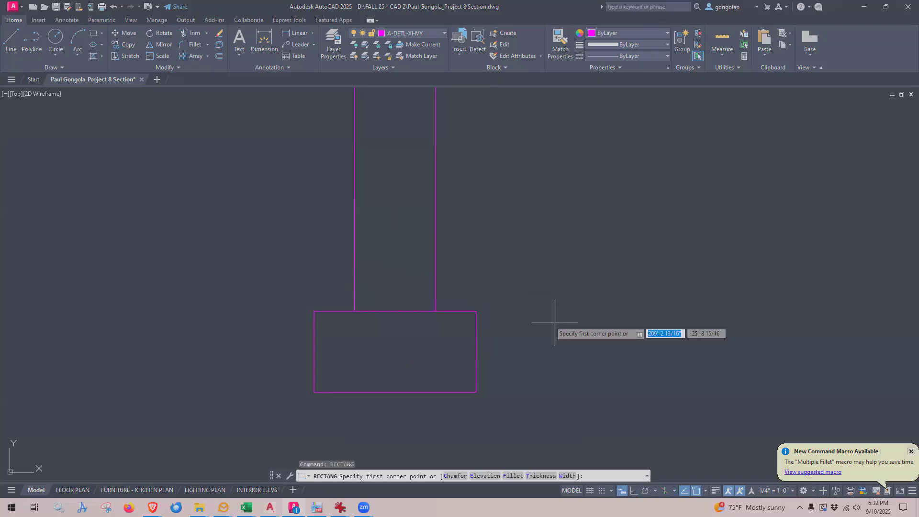
{"action": "left_click", "coordinate": [550, 330]}
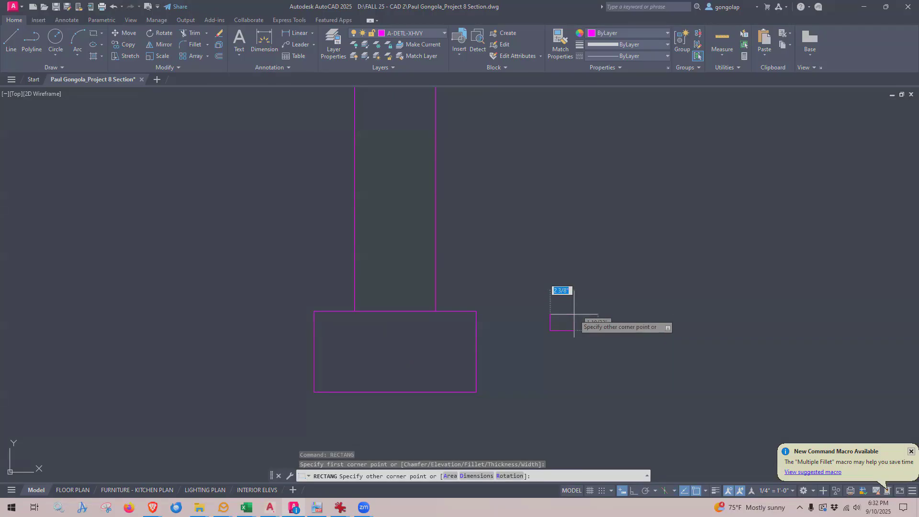
{"action": "type", "text": "3 1/2"}
{"action": "key", "text": "Tab"}
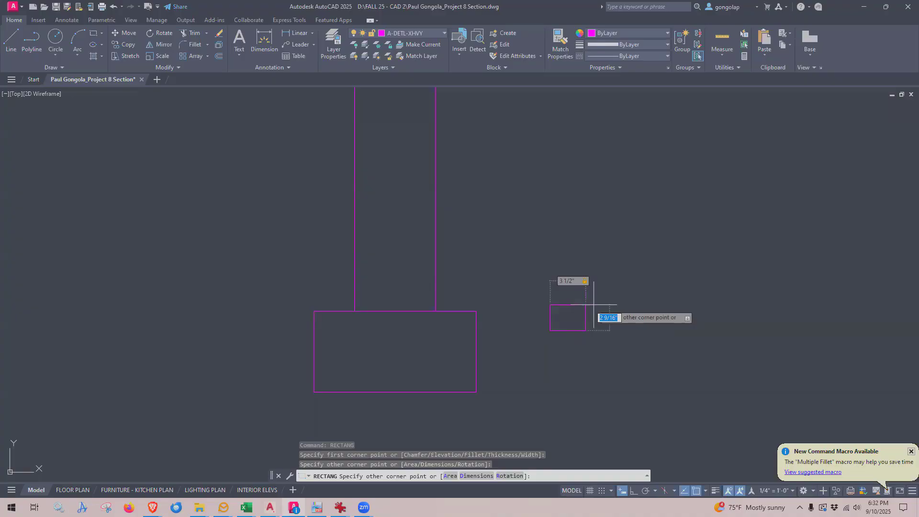
{"action": "type", "text": "1.5"}
{"action": "key", "text": "Return"}
- Check the width and height of the new rectangle beside the footing with the quick measure tool
{"action": "scroll", "coordinate": [578, 322], "scroll_direction": "up", "scroll_amount": 5}
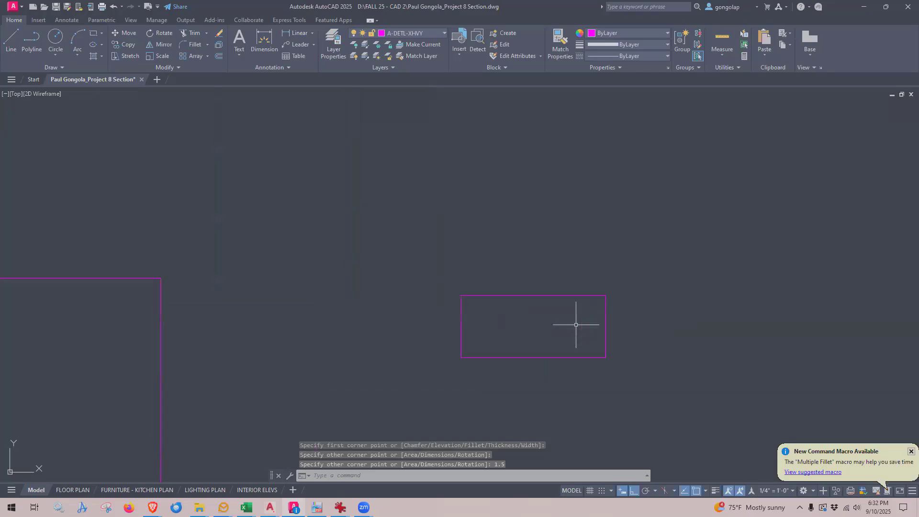
{"action": "left_click", "coordinate": [721, 38]}
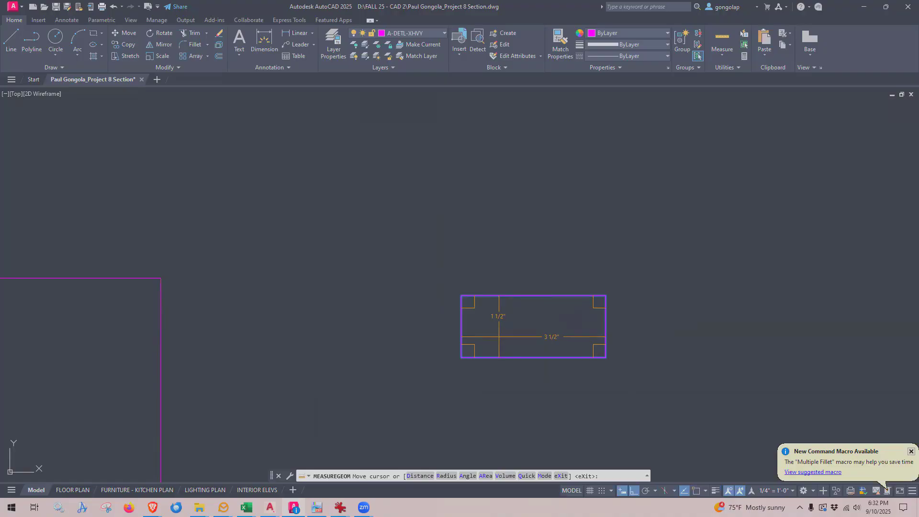
{"action": "key", "text": "Escape"}
{"action": "left_click", "coordinate": [618, 332]}
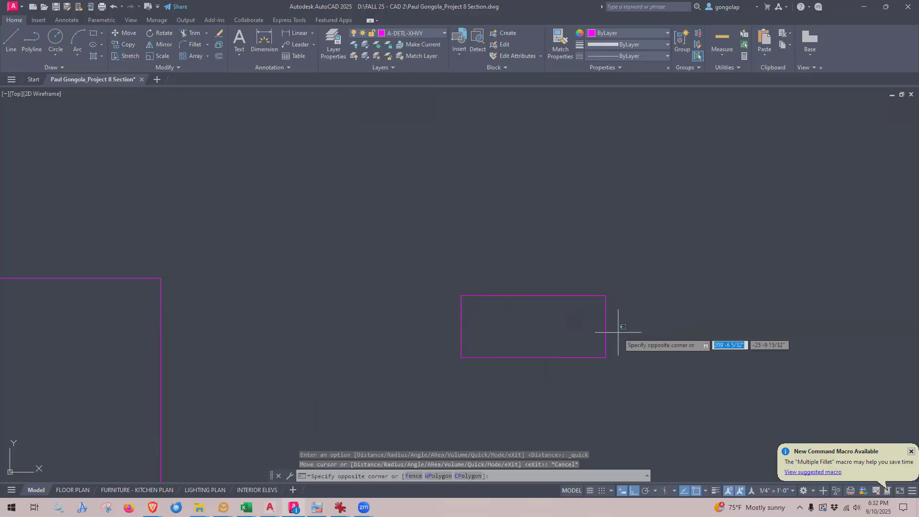
- Stretch the rectangle's two bottom corners inward by about 7/16 inch each to form a tapered keyway shape
{"action": "left_click", "coordinate": [597, 328]}
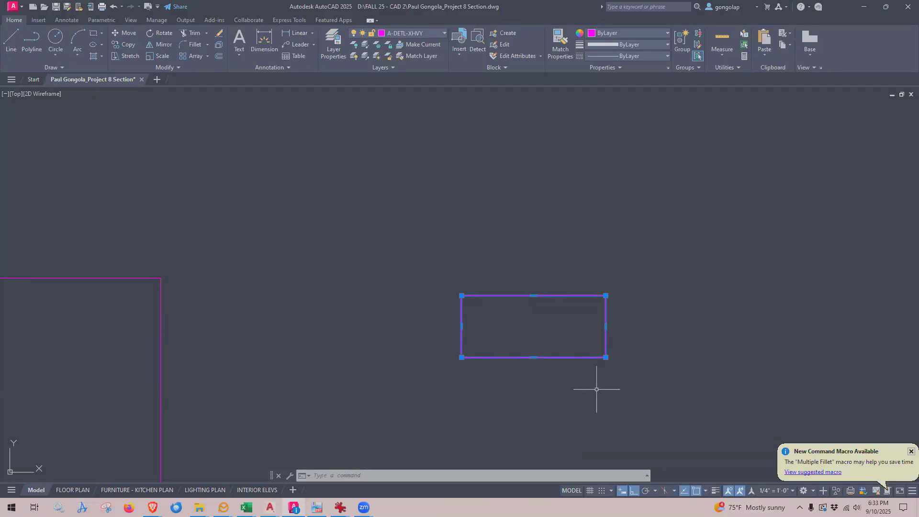
{"action": "mouse_move", "coordinate": [605, 360]}
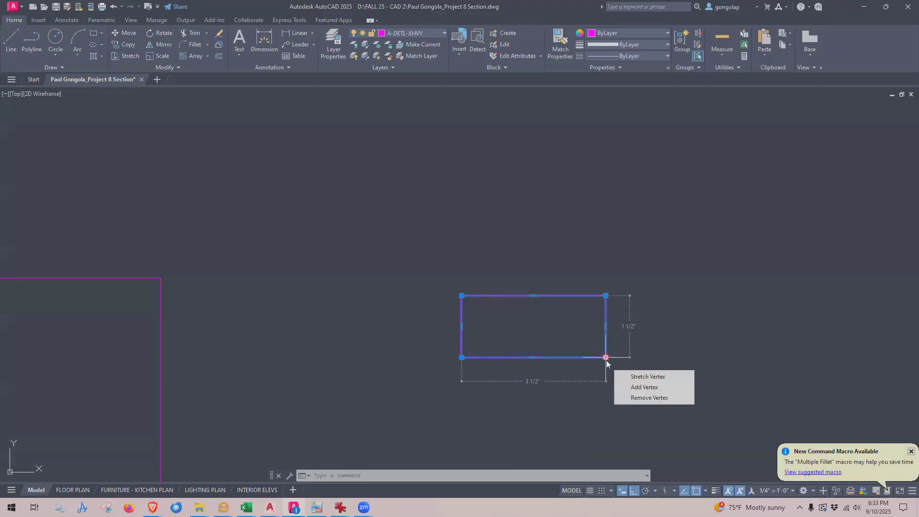
{"action": "left_click", "coordinate": [606, 358]}
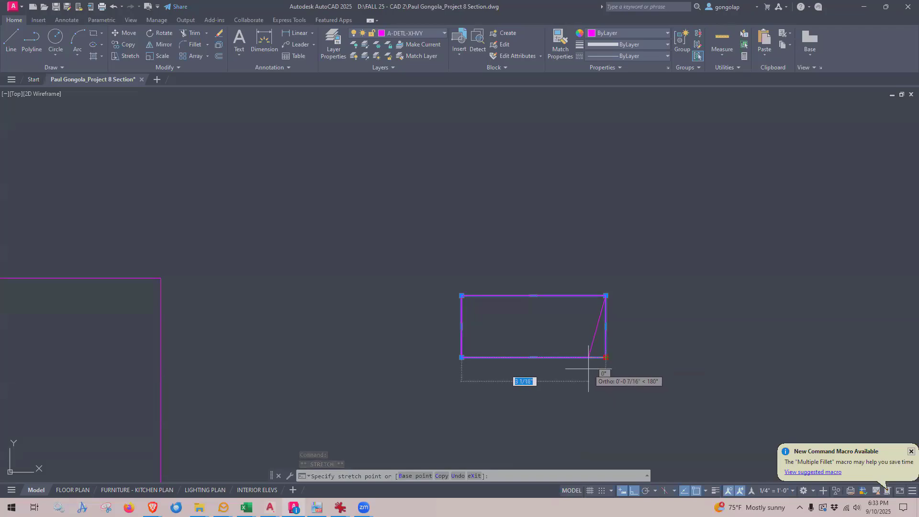
{"action": "left_click", "coordinate": [588, 369]}
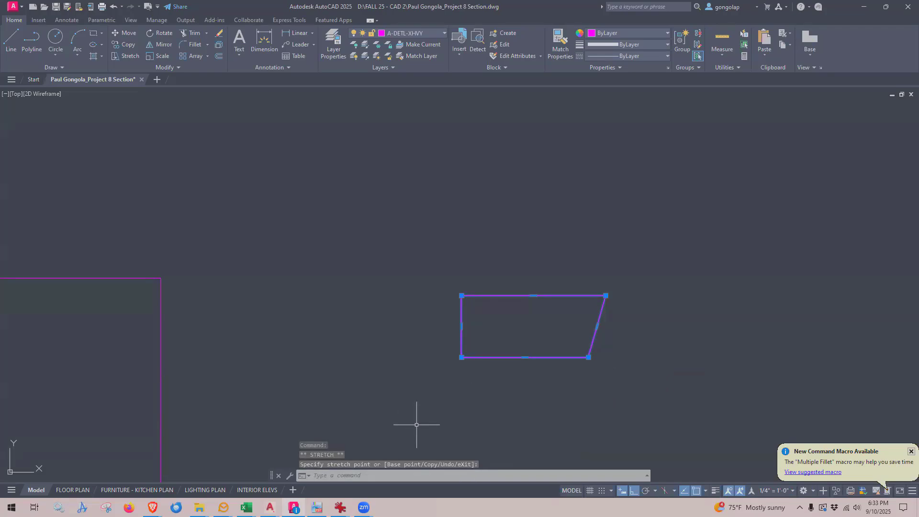
{"action": "left_click", "coordinate": [462, 357]}
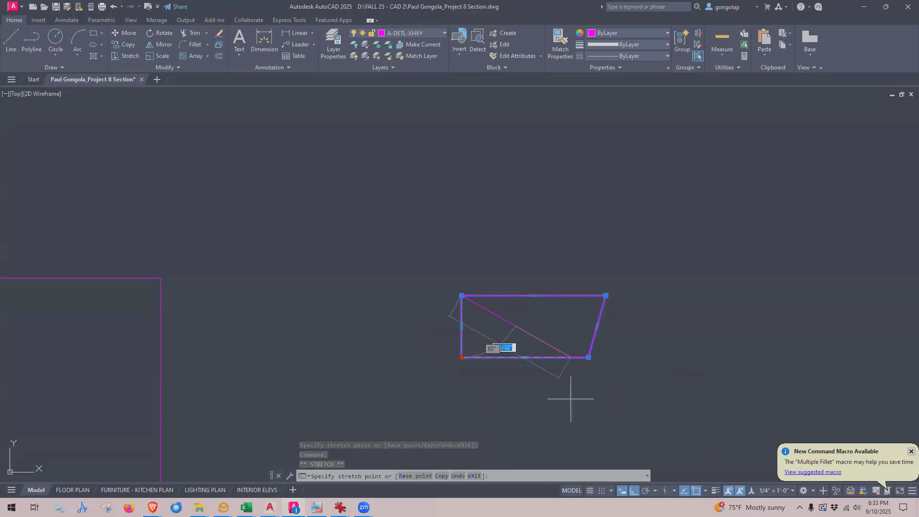
{"action": "key", "text": "F3"}
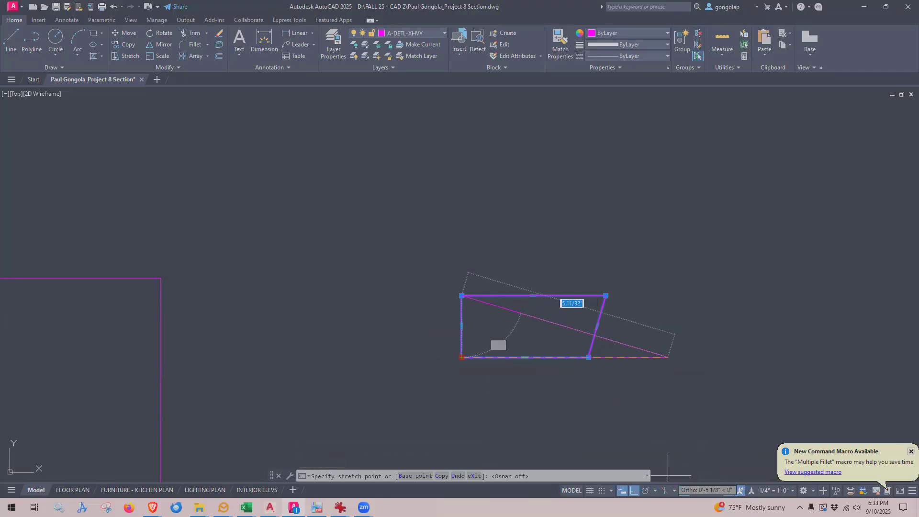
{"action": "left_click", "coordinate": [478, 365]}
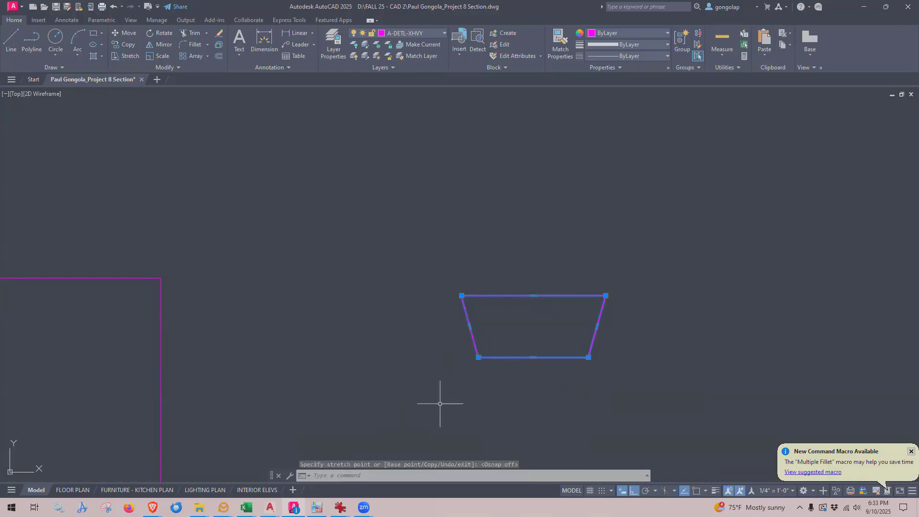
{"action": "key", "text": "Escape"}
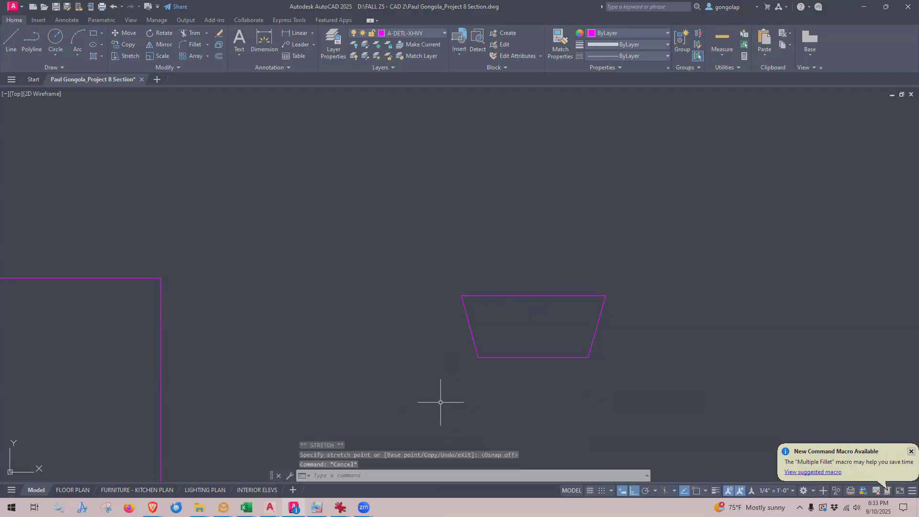
- Move the keyway trapezoid by its top edge's midpoint onto the midpoint of the footing's top edge, with object snap on
{"action": "scroll", "coordinate": [492, 369], "scroll_direction": "down", "scroll_amount": 4}
{"action": "middle_click_drag", "start_coordinate": [485, 383], "coordinate": [538, 336]}
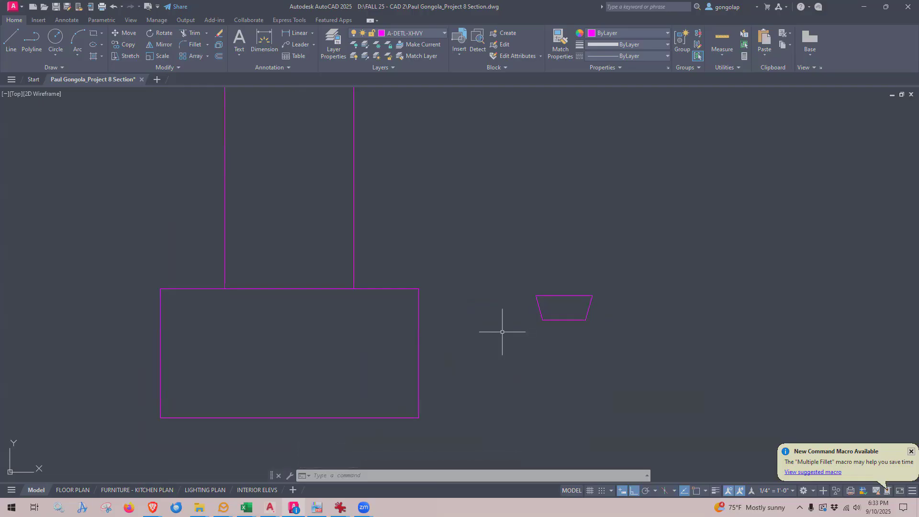
{"action": "type", "text": "m"}
{"action": "key", "text": "Return"}
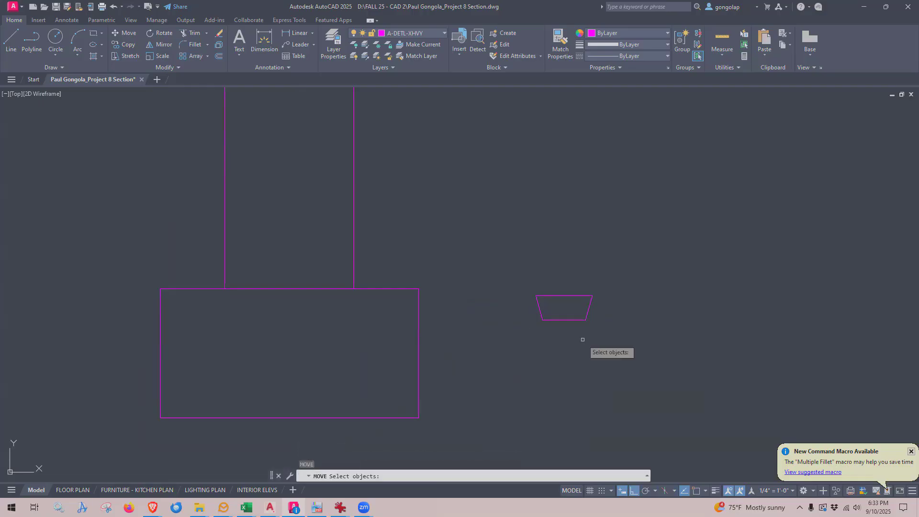
{"action": "left_click", "coordinate": [585, 340]}
{"action": "left_click", "coordinate": [564, 306]}
{"action": "key", "text": "Return"}
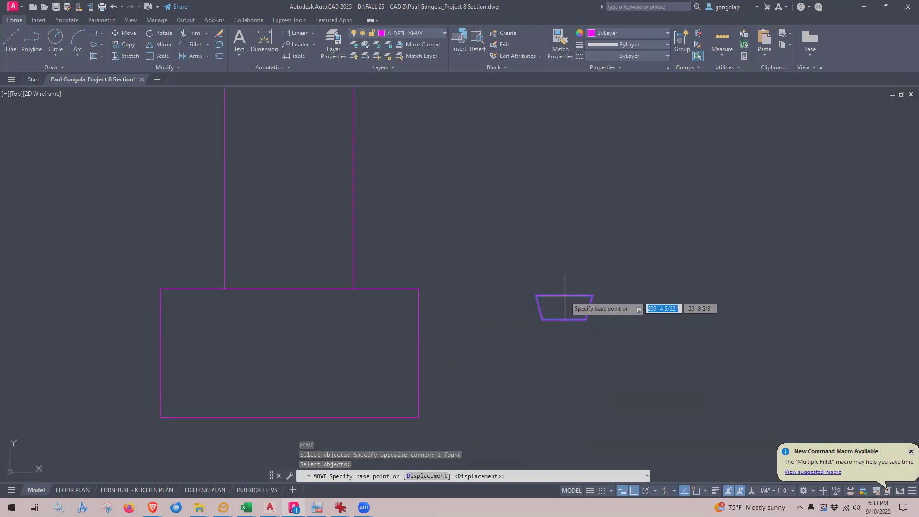
{"action": "left_click", "coordinate": [695, 490]}
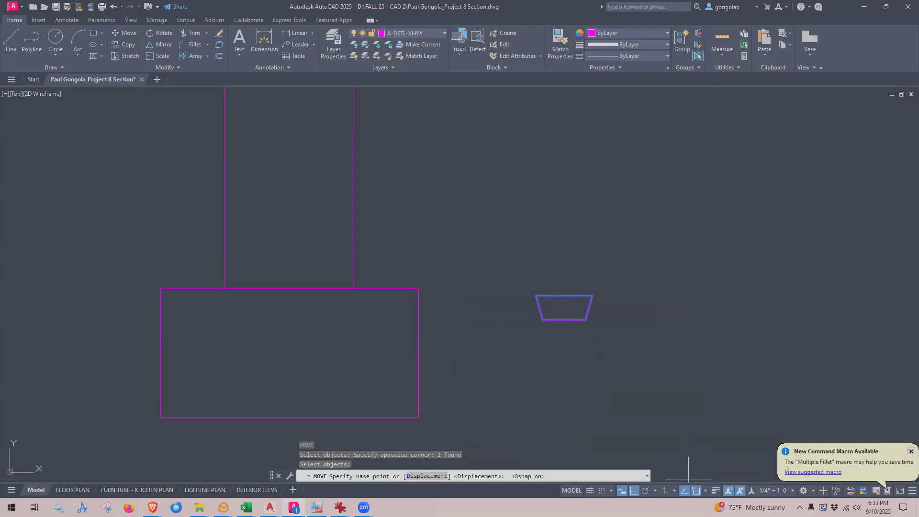
{"action": "left_click", "coordinate": [564, 295]}
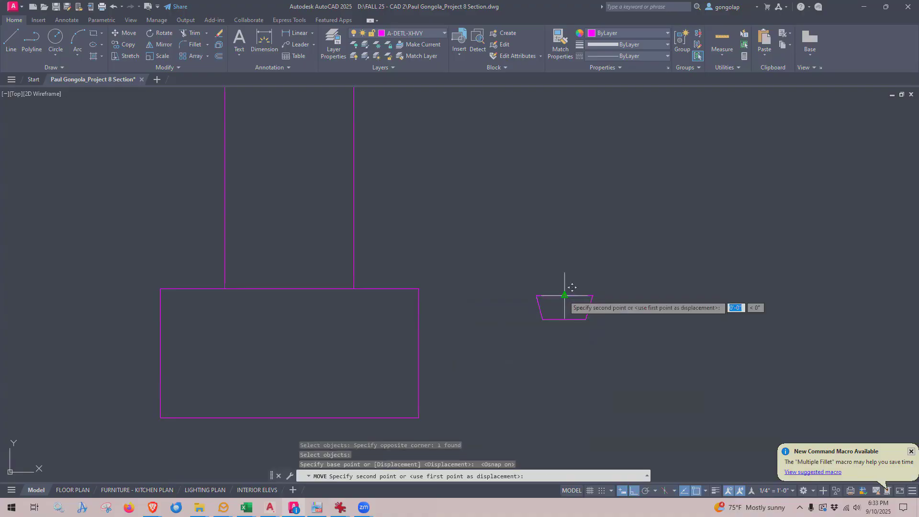
{"action": "left_click", "coordinate": [290, 289]}
{"action": "key", "text": "Return"}
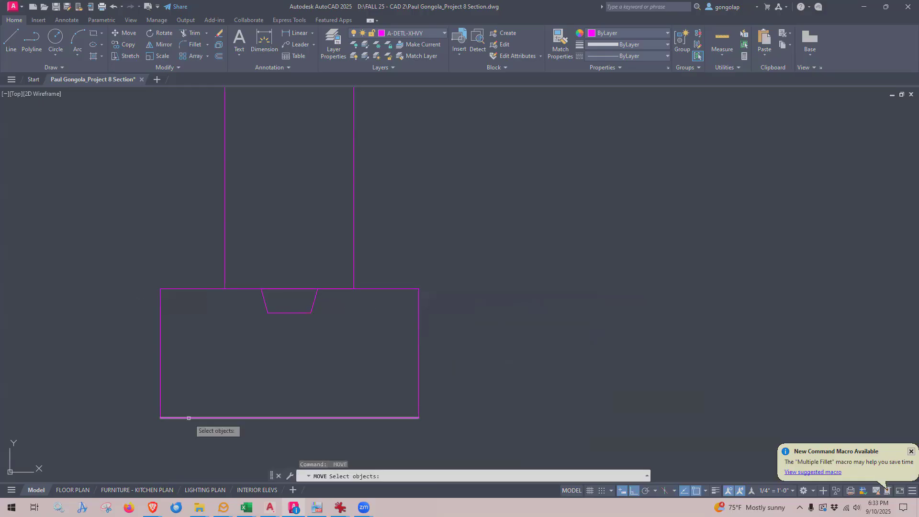
{"action": "key", "text": "Escape"}
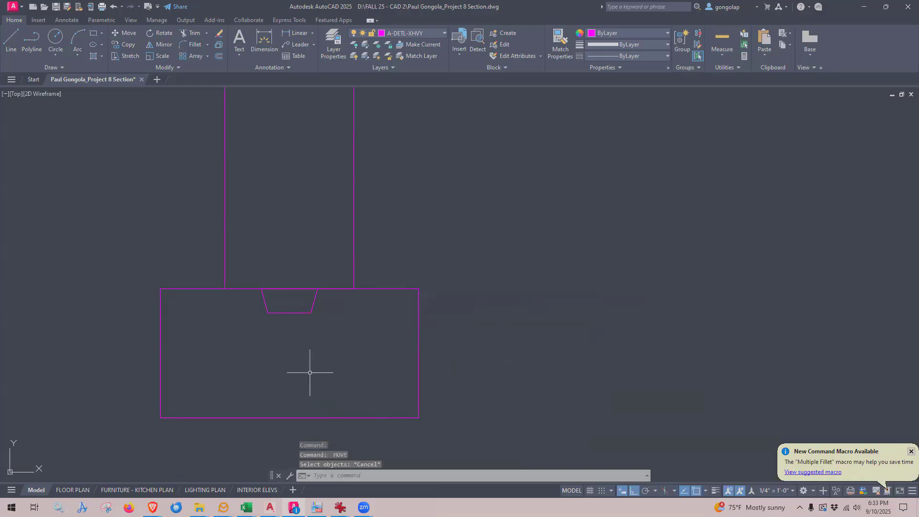
- Trim away the overlapping footing and trapezoid top edges across the keyway opening
{"action": "mouse_move", "coordinate": [307, 375]}
{"action": "middle_mouse_down"}
{"action": "mouse_move", "coordinate": [373, 394]}
{"action": "mouse_move", "coordinate": [374, 365]}
{"action": "middle_mouse_up"}
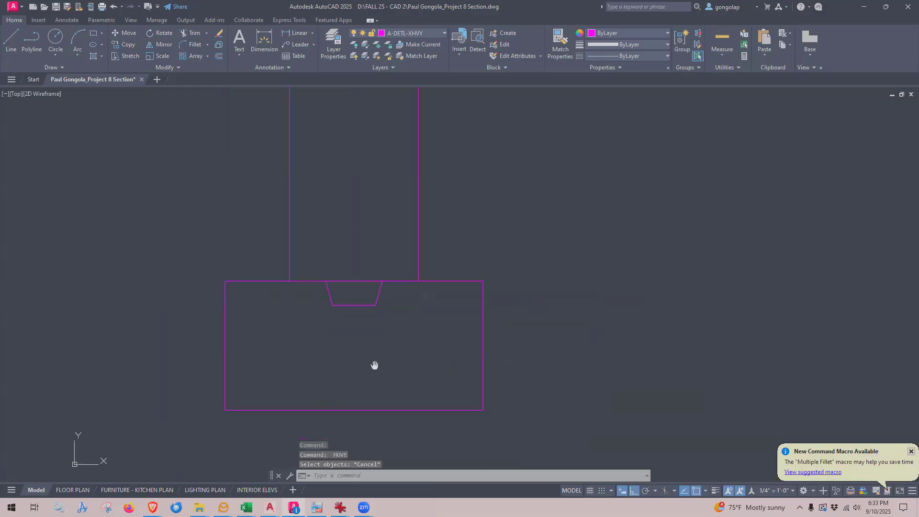
{"action": "left_click", "coordinate": [190, 33]}
{"action": "left_click", "coordinate": [353, 260]}
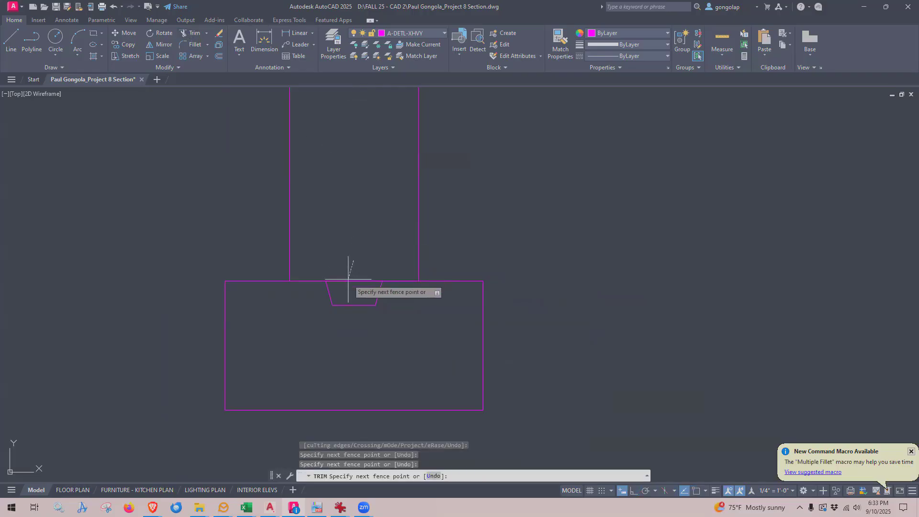
{"action": "left_click", "coordinate": [345, 291]}
{"action": "key", "text": "Return"}
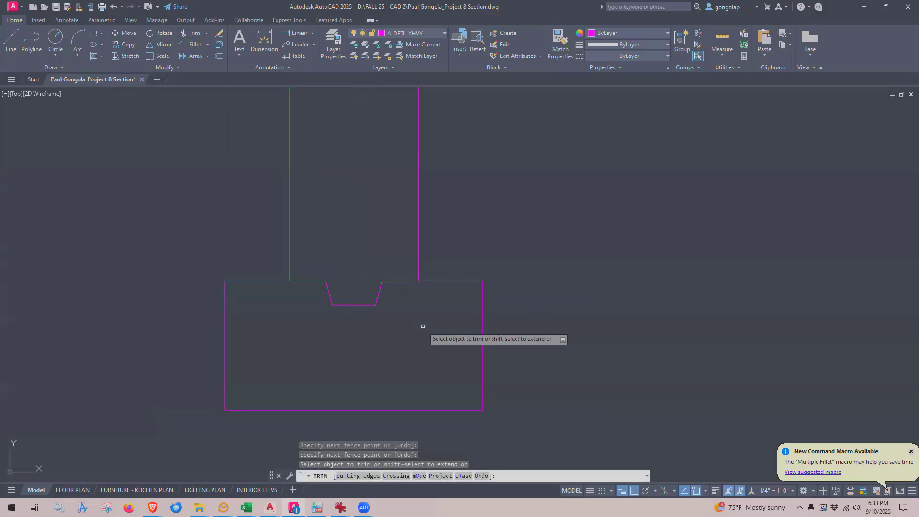
{"action": "key", "text": "Escape"}
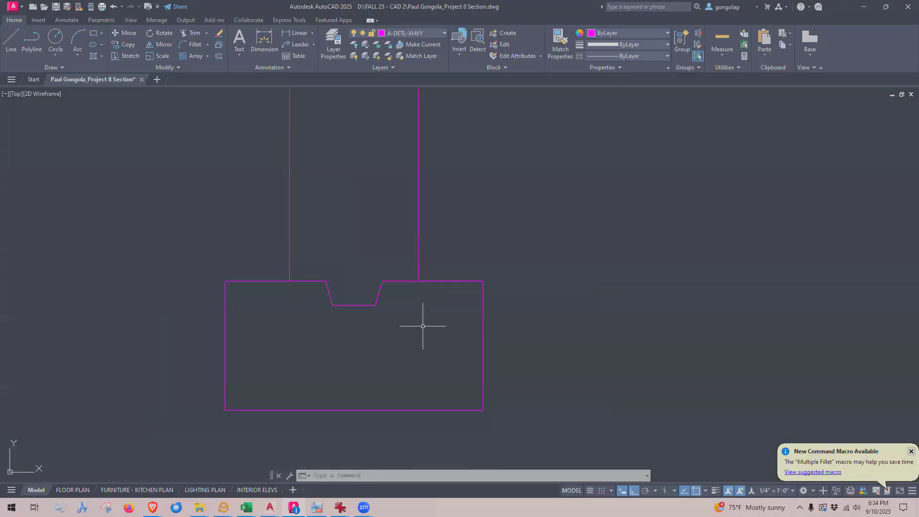
- Change the keyway outline to the A-DETL-XLIT layer
{"action": "left_click", "coordinate": [403, 276]}
{"action": "left_click", "coordinate": [395, 283]}
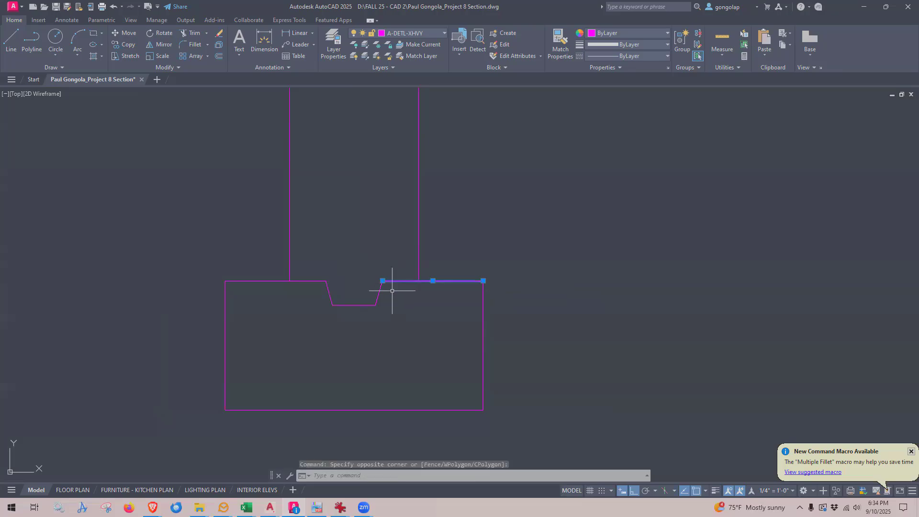
{"action": "scroll", "coordinate": [377, 295], "scroll_direction": "up", "scroll_amount": 2}
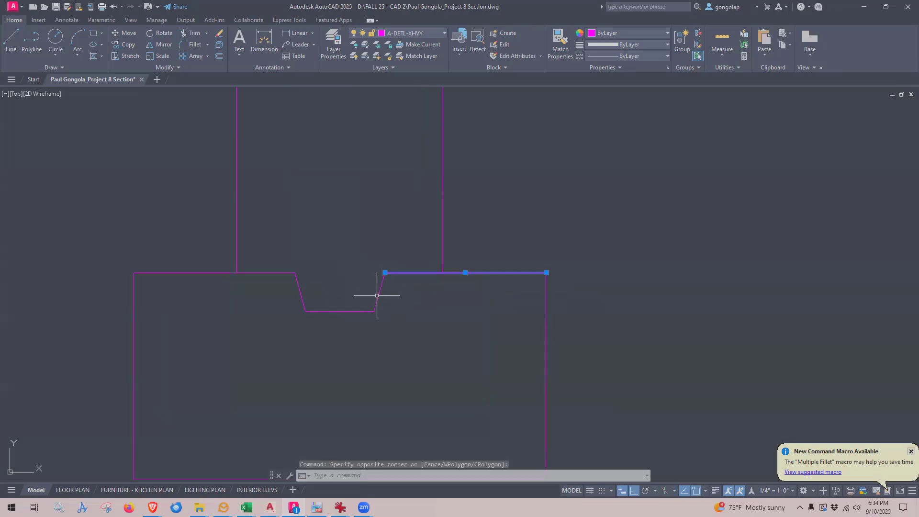
{"action": "key", "text": "Escape"}
{"action": "left_click", "coordinate": [400, 297]}
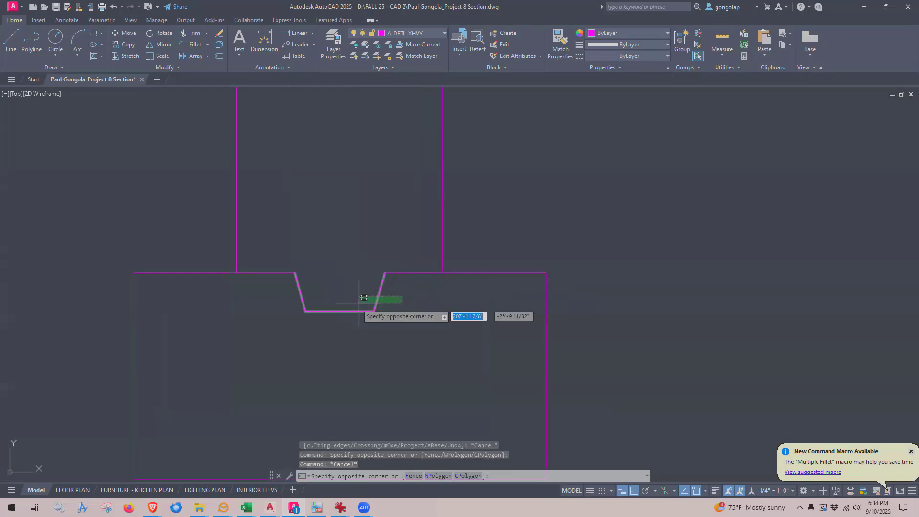
{"action": "left_click", "coordinate": [289, 324]}
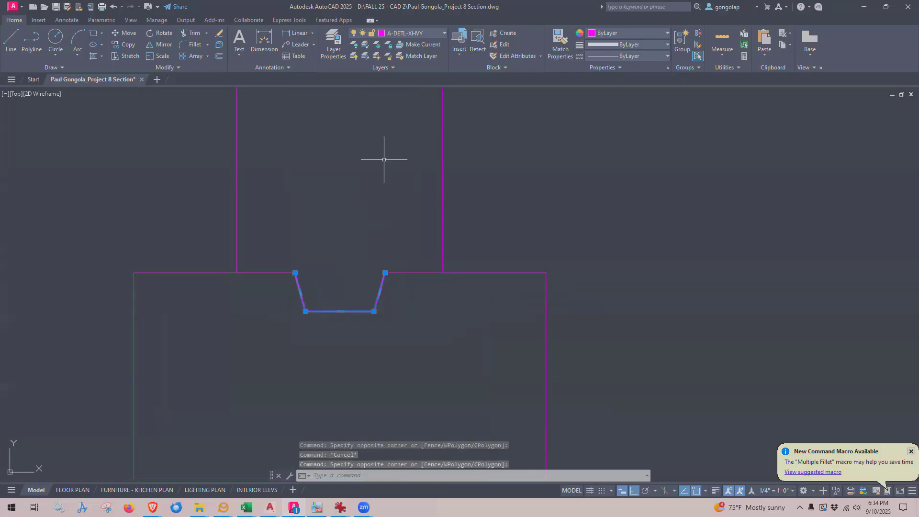
{"action": "left_click", "coordinate": [410, 33]}
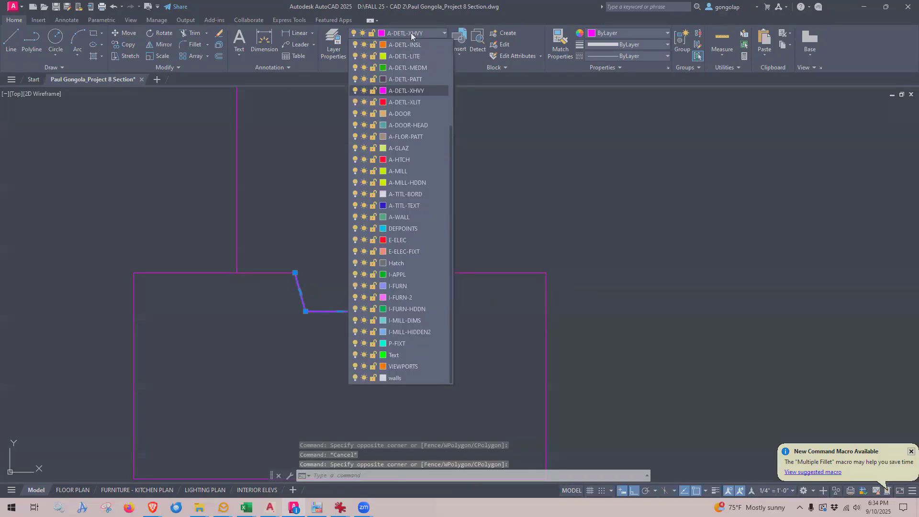
{"action": "left_click", "coordinate": [405, 103]}
{"action": "key", "text": "Escape"}
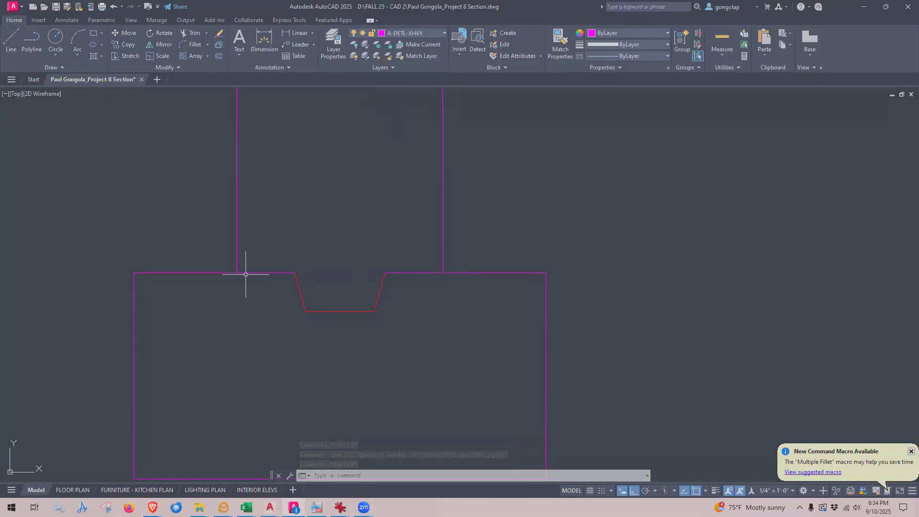
- Break the footing's top line right of the keyway at its intersection with the foundation wall's right face, and select both resulting segments
{"action": "scroll", "coordinate": [238, 321], "scroll_direction": "up", "scroll_amount": 2}
{"action": "scroll", "coordinate": [238, 321], "scroll_direction": "down", "scroll_amount": 2}
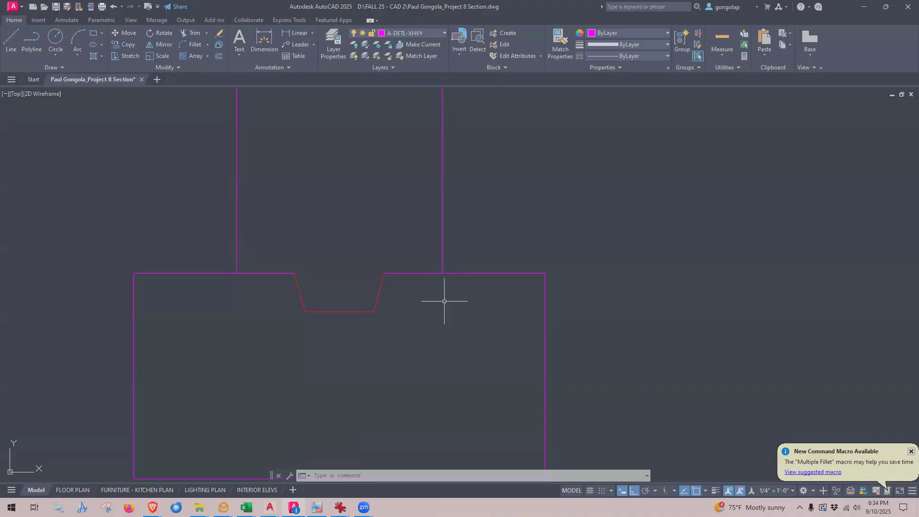
{"action": "type", "text": "break"}
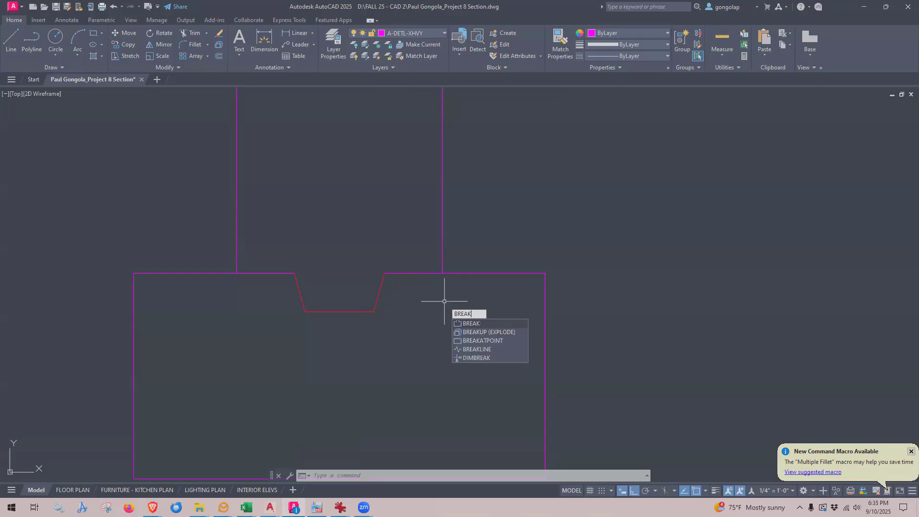
{"action": "key", "text": "Return"}
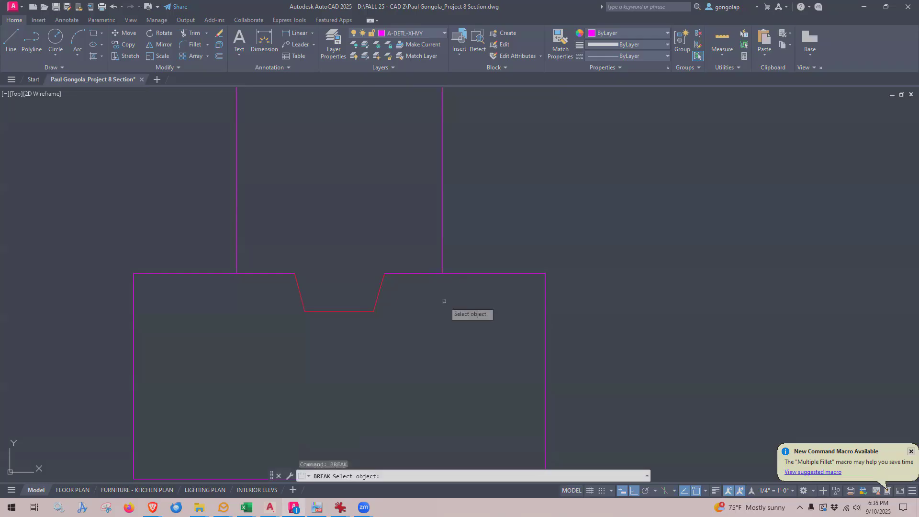
{"action": "scroll", "coordinate": [444, 301], "scroll_direction": "up", "scroll_amount": 2}
{"action": "middle_click_drag", "start_coordinate": [430, 283], "coordinate": [435, 320]}
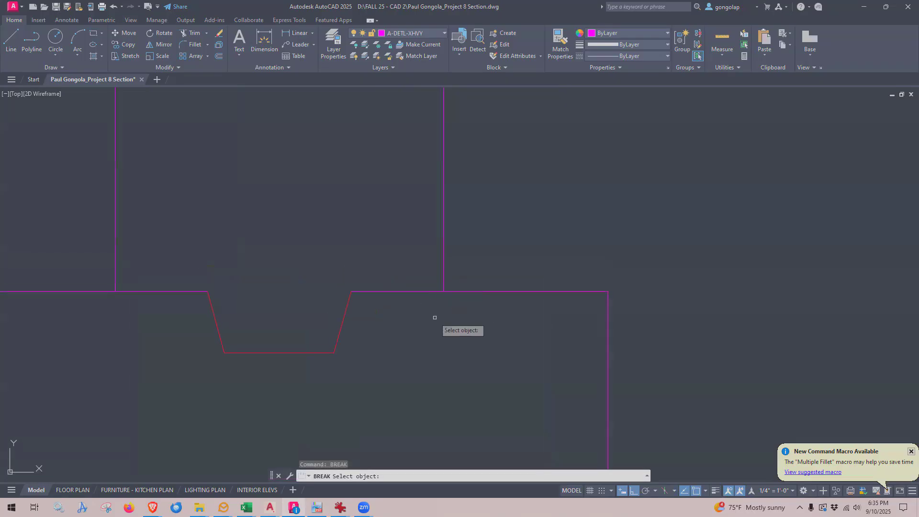
{"action": "left_click", "coordinate": [433, 290]}
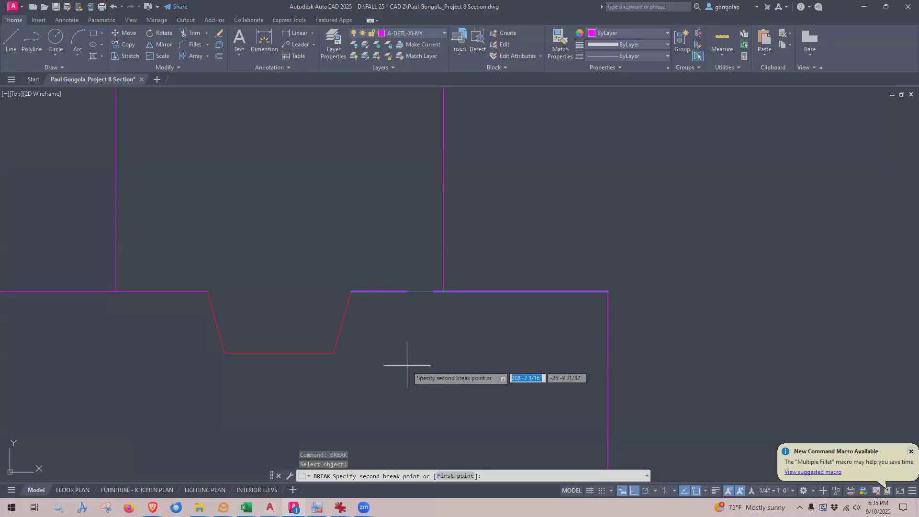
{"action": "left_click", "coordinate": [463, 475]}
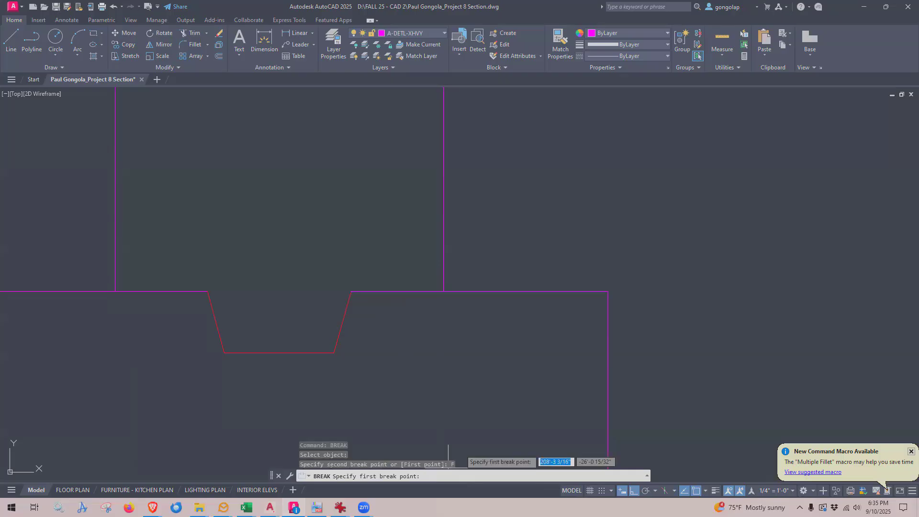
{"action": "left_click", "coordinate": [444, 291]}
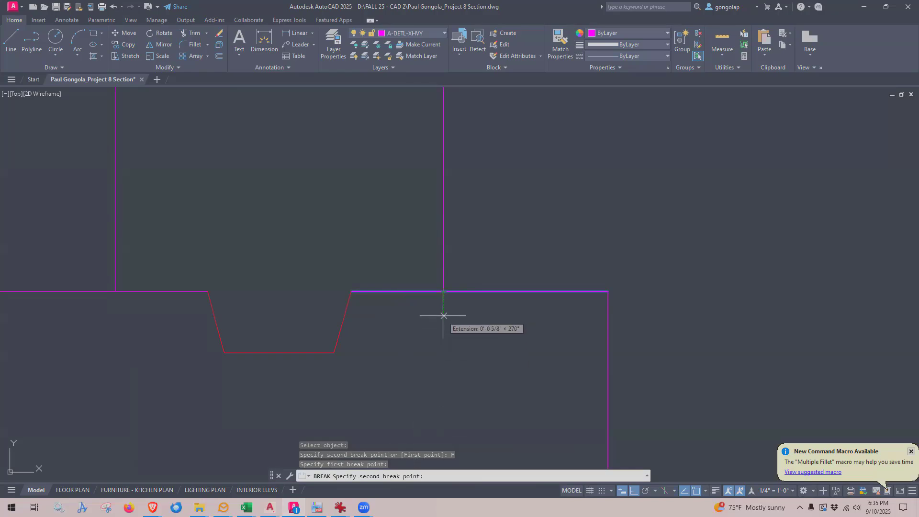
{"action": "left_click", "coordinate": [444, 291]}
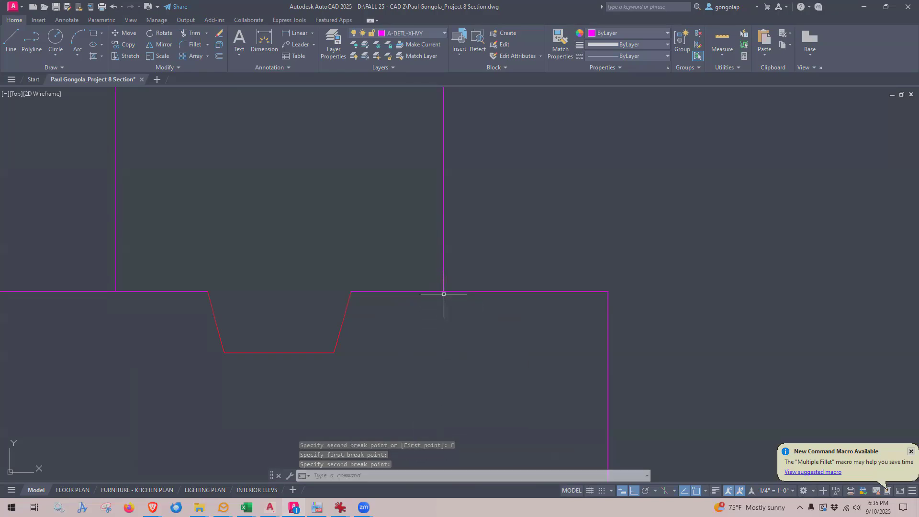
{"action": "left_click", "coordinate": [417, 291]}
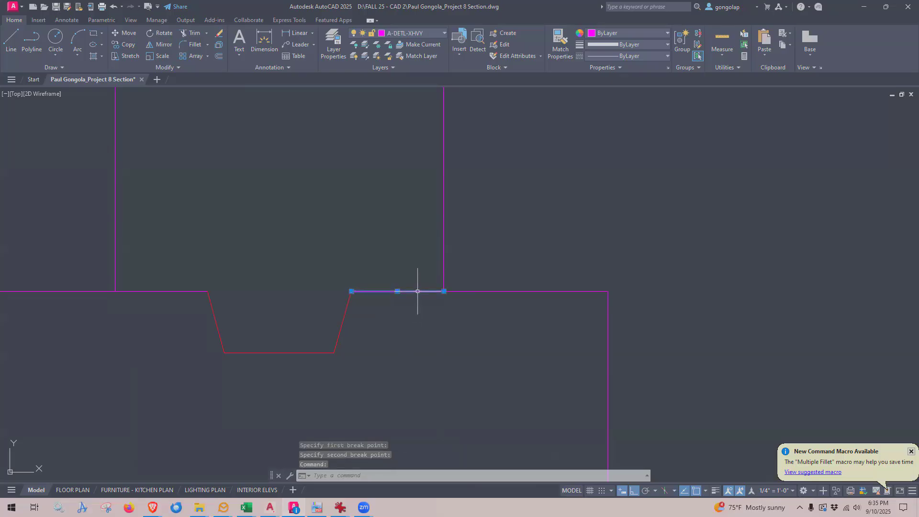
{"action": "left_click", "coordinate": [486, 291]}
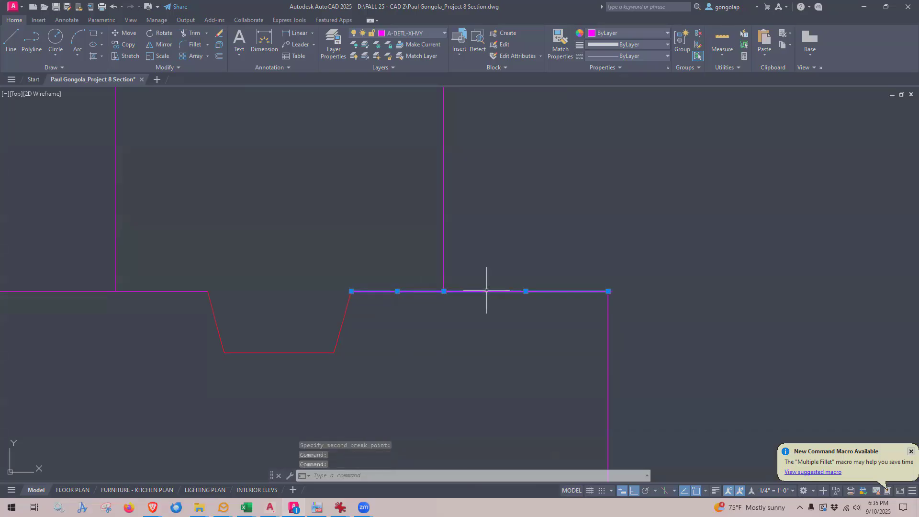
{"action": "key", "text": "Escape"}
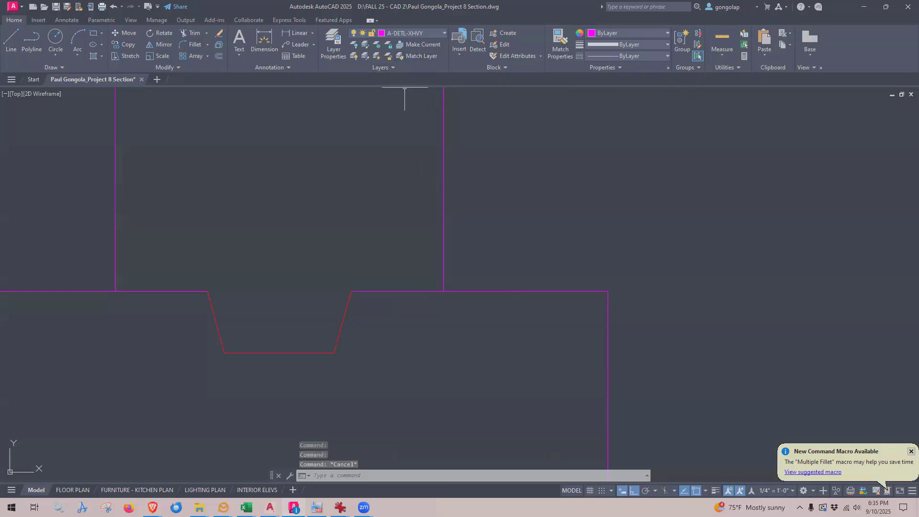
{"action": "left_click", "coordinate": [560, 40]}
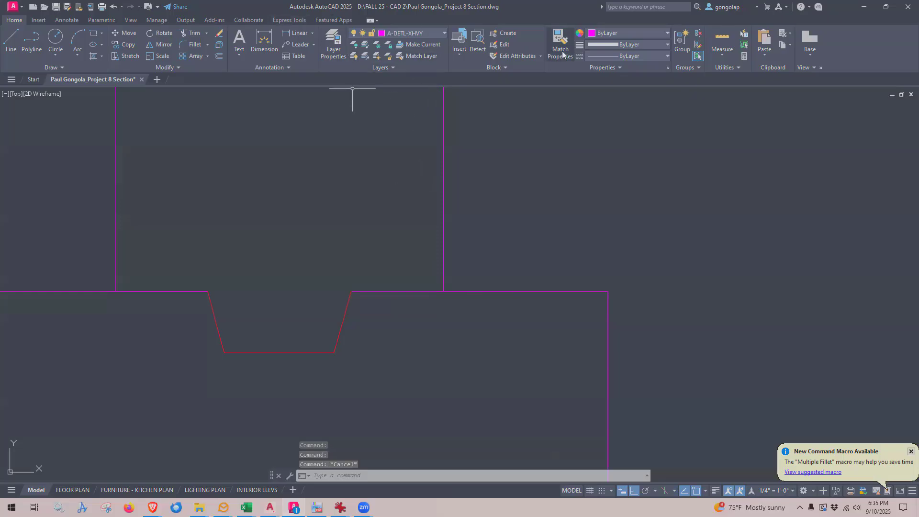
{"action": "left_click", "coordinate": [345, 311]}
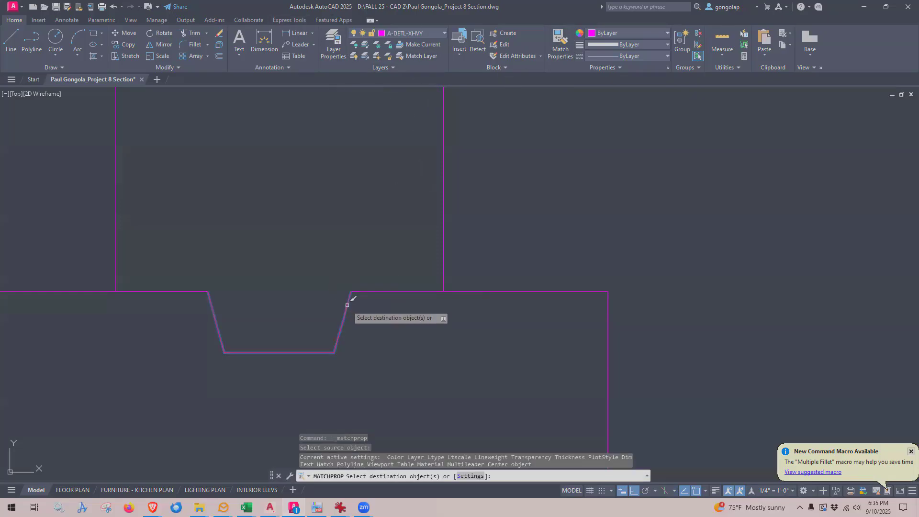
{"action": "key", "text": "Escape"}
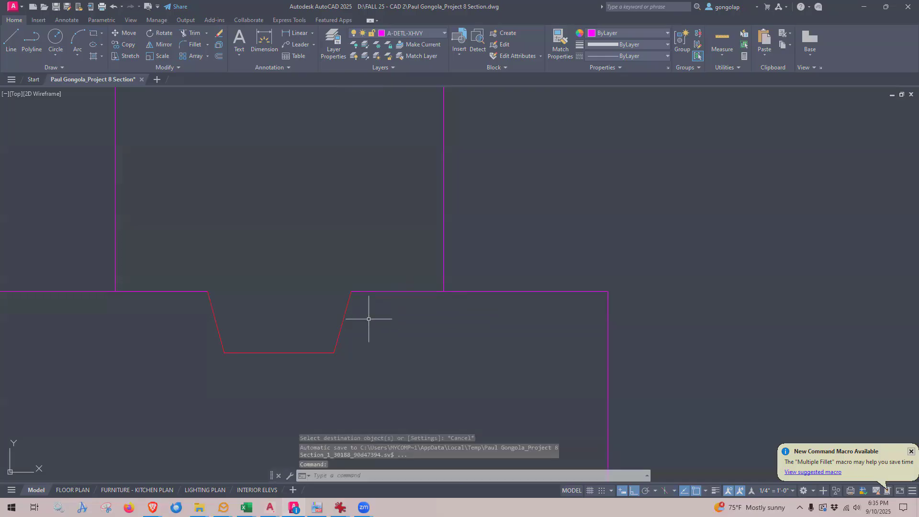
- Match the keyway outline's properties onto the footing's top segment between the keyway and the foundation wall's right face
{"action": "left_click", "coordinate": [558, 40]}
{"action": "left_click", "coordinate": [349, 297]}
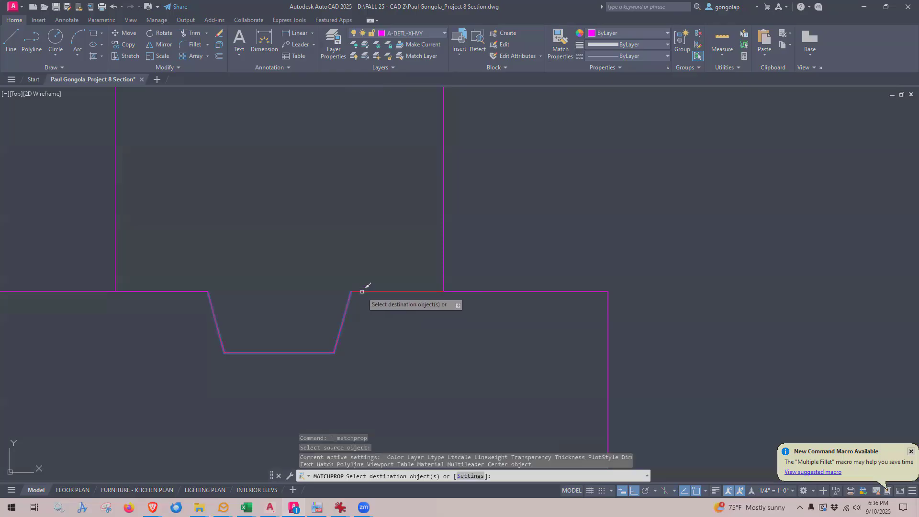
{"action": "key", "text": "Escape"}
{"action": "scroll", "coordinate": [383, 255], "scroll_direction": "down", "scroll_amount": 3}
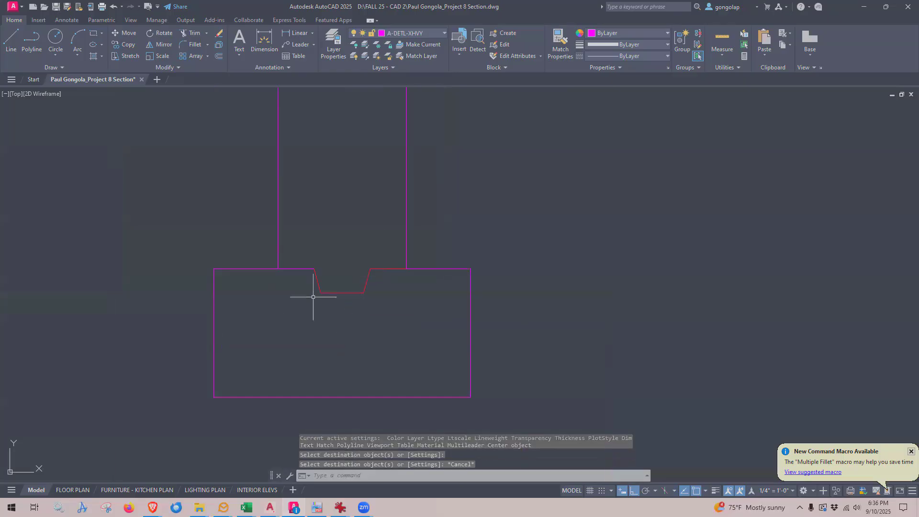
- Break the footing's top line left of the keyway, from its intersection with the foundation wall's left face to a point just right of it
{"action": "scroll", "coordinate": [256, 274], "scroll_direction": "up", "scroll_amount": 4}
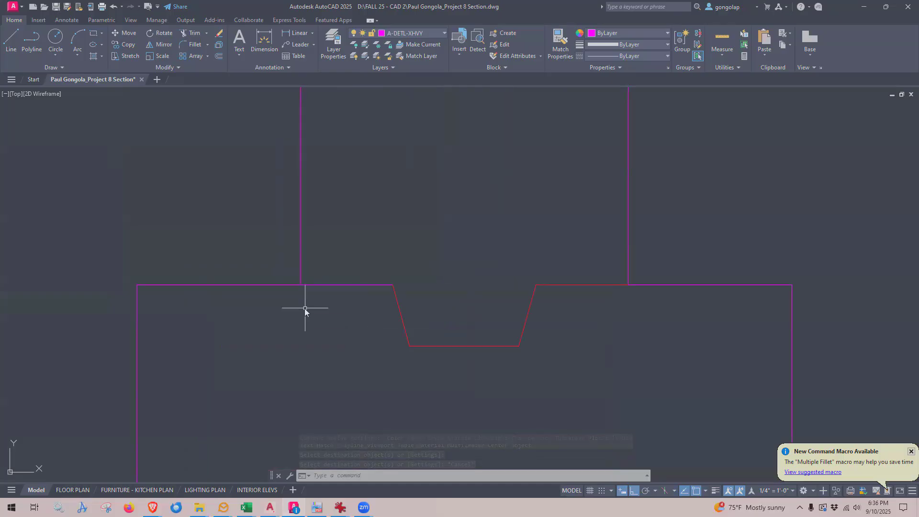
{"action": "type", "text": "break"}
{"action": "key", "text": "Return"}
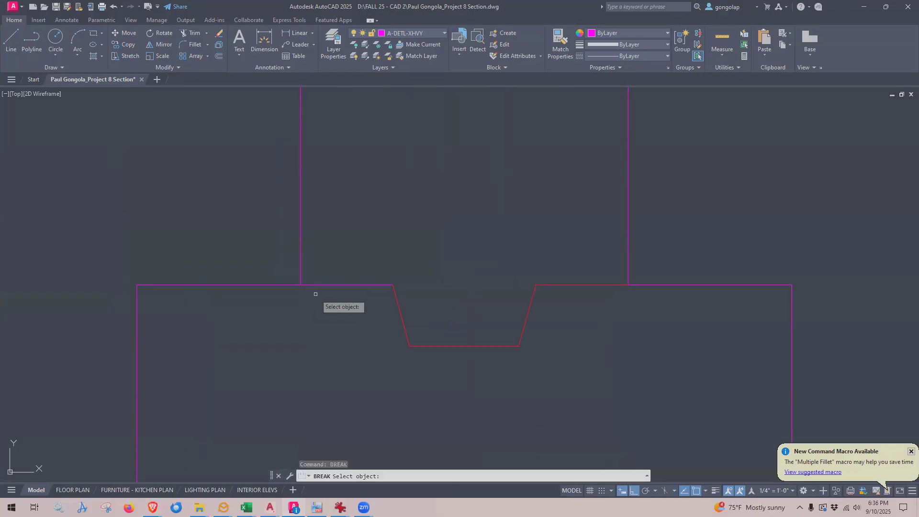
{"action": "left_click", "coordinate": [317, 284]}
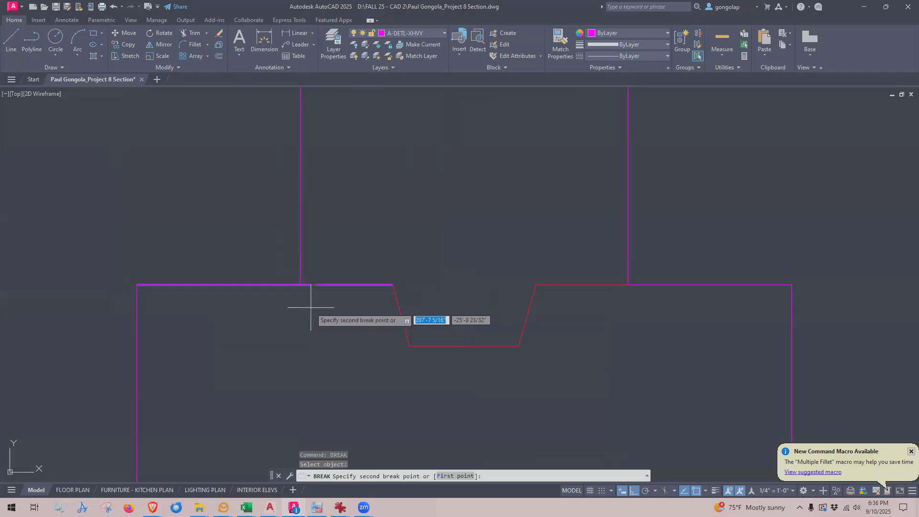
{"action": "type", "text": "F"}
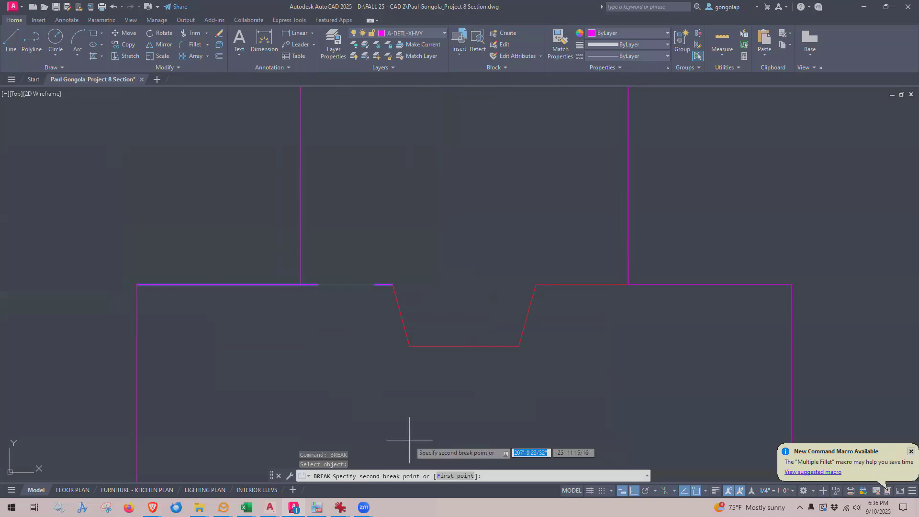
{"action": "key", "text": "Return"}
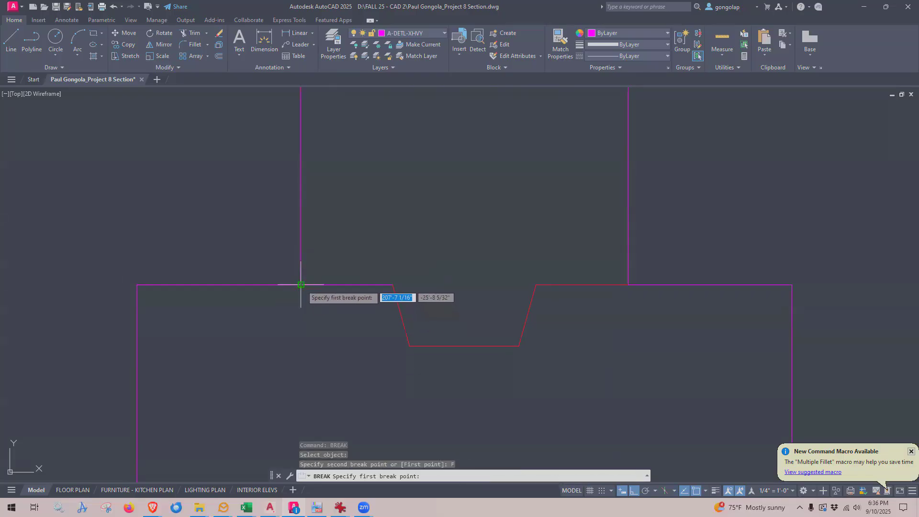
{"action": "left_click", "coordinate": [300, 285]}
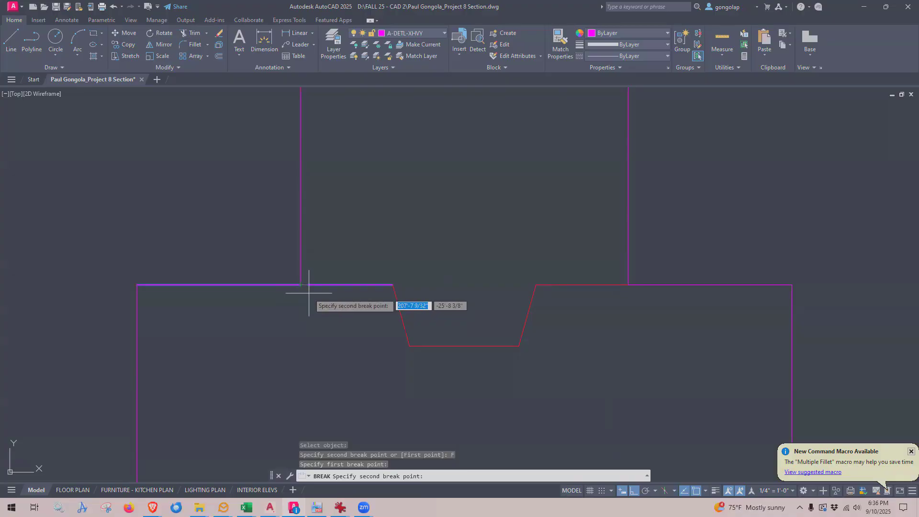
{"action": "left_click", "coordinate": [309, 292]}
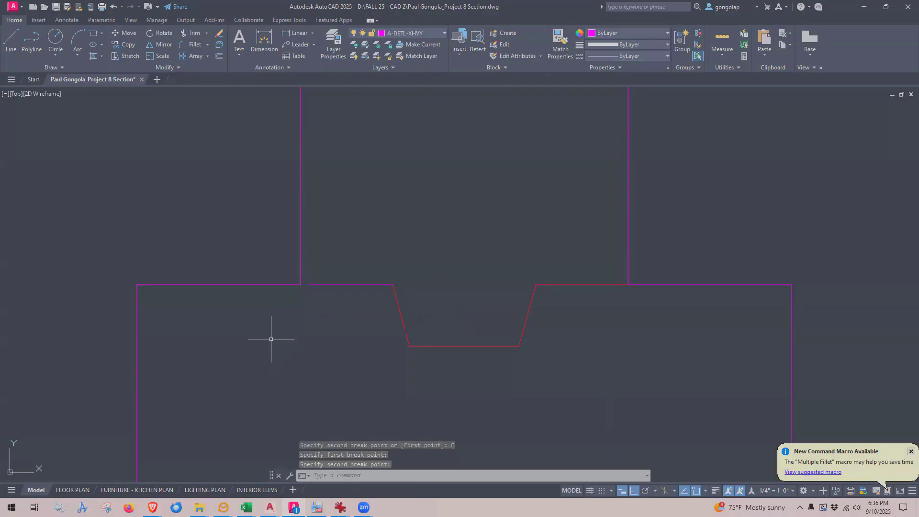
{"action": "scroll", "coordinate": [305, 276], "scroll_direction": "up", "scroll_amount": 4}
{"action": "scroll", "coordinate": [311, 283], "scroll_direction": "down", "scroll_amount": 4}
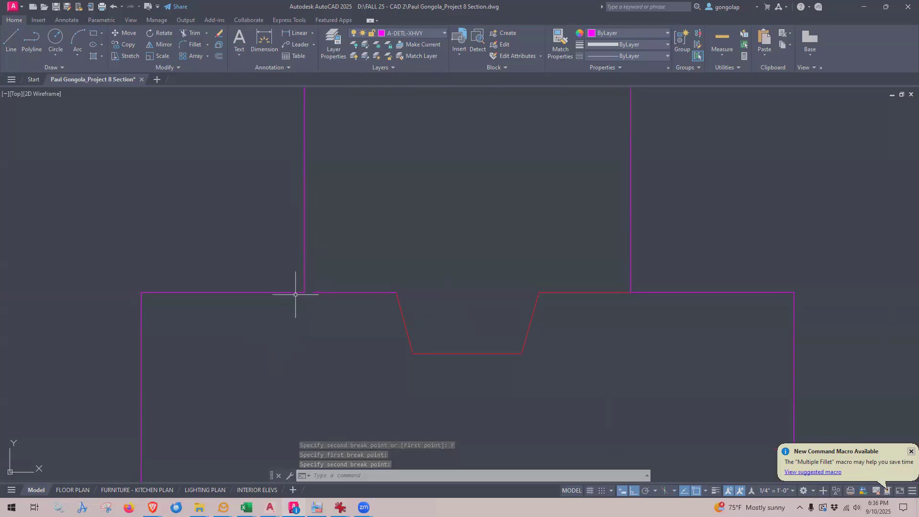
- Stretch the left end of the short footing segment beside the keyway to the foundation wall's left face, closing the gap
{"action": "left_click", "coordinate": [296, 292]}
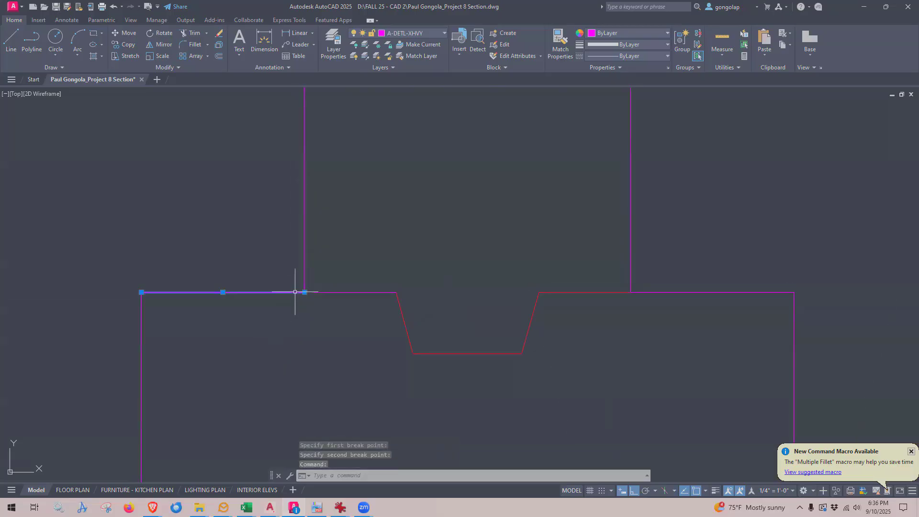
{"action": "left_click", "coordinate": [319, 293]}
{"action": "left_click", "coordinate": [318, 292]}
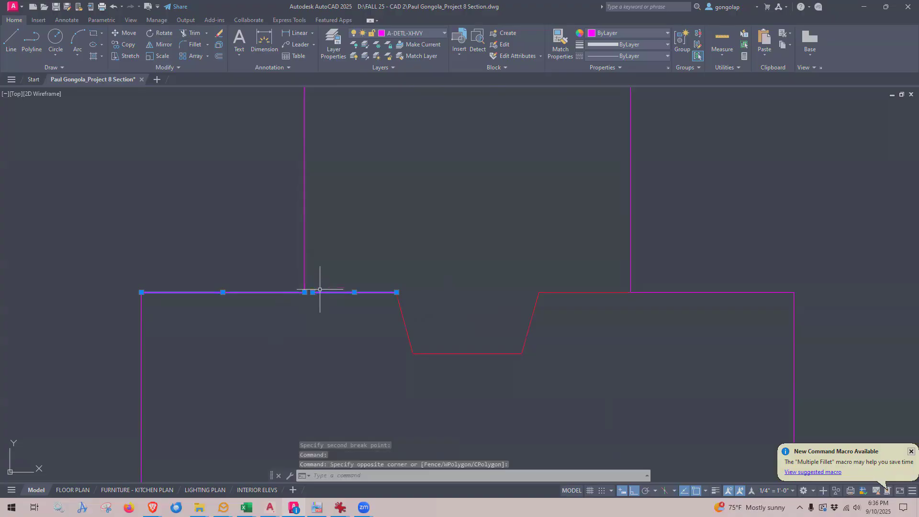
{"action": "key", "text": "Escape"}
{"action": "scroll", "coordinate": [312, 301], "scroll_direction": "up", "scroll_amount": 4}
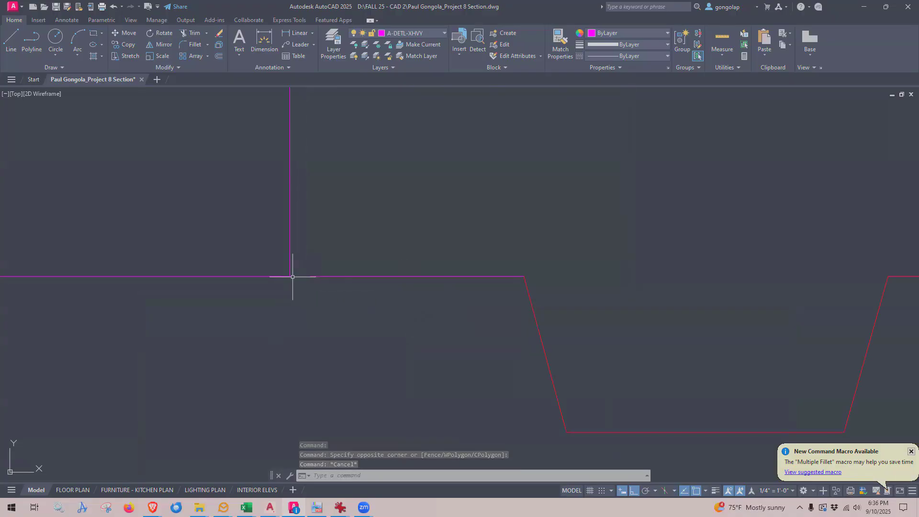
{"action": "left_click", "coordinate": [321, 276]}
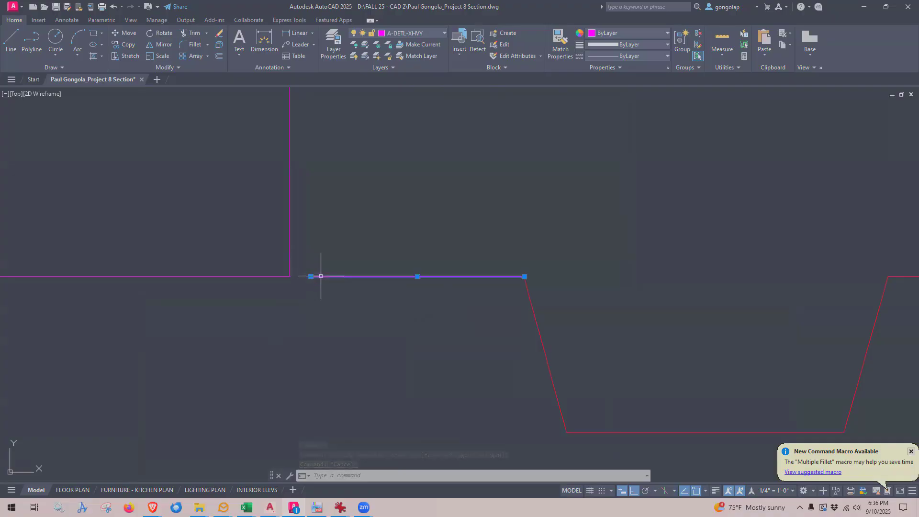
{"action": "left_click", "coordinate": [310, 276]}
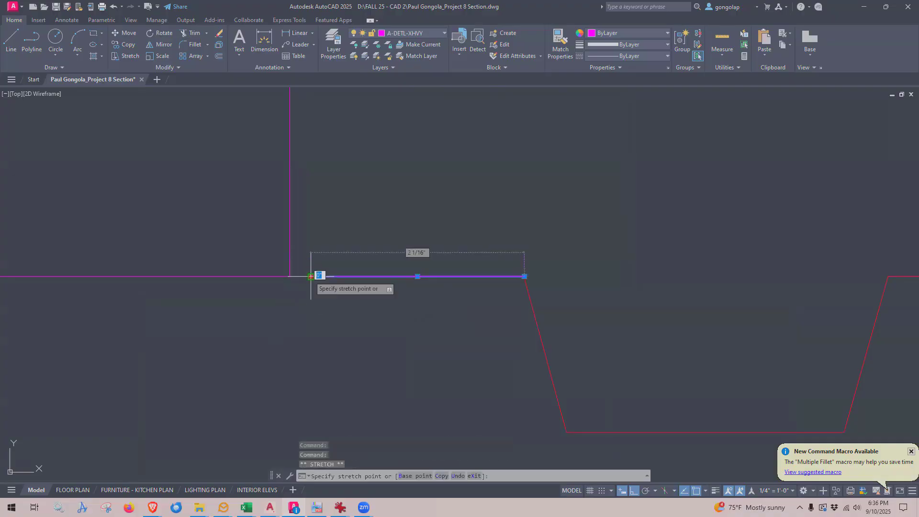
{"action": "left_click", "coordinate": [290, 275]}
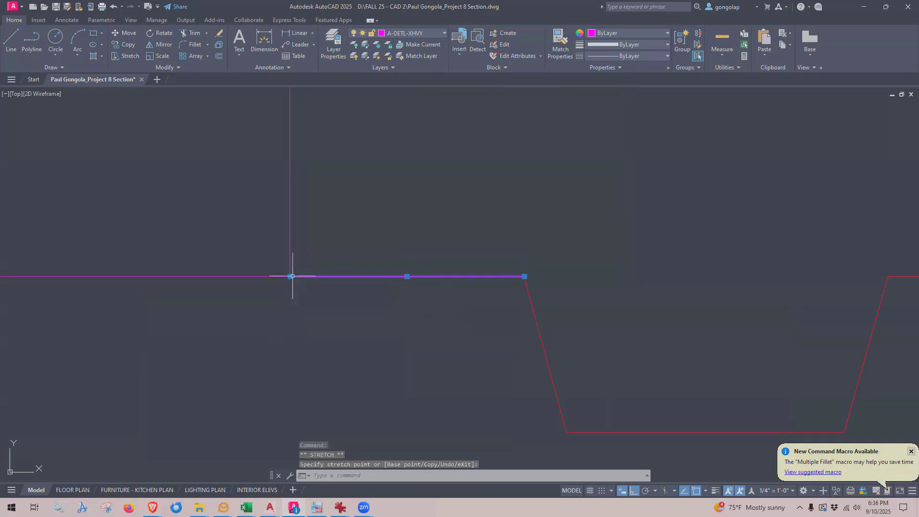
{"action": "key", "text": "Escape"}
- Match the keyway outline's properties onto the footing's top segment between the foundation wall's left face and the keyway
{"action": "scroll", "coordinate": [301, 272], "scroll_direction": "down", "scroll_amount": 3}
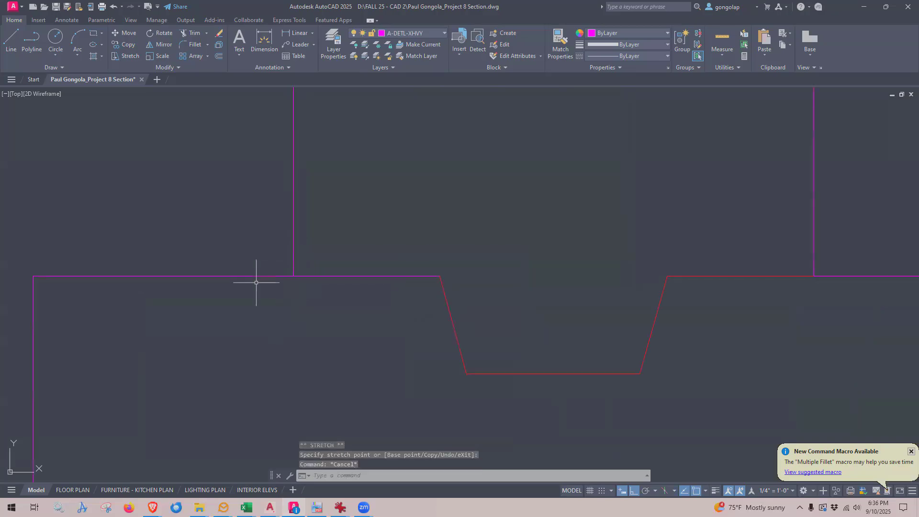
{"action": "scroll", "coordinate": [378, 299], "scroll_direction": "down", "scroll_amount": 1}
{"action": "middle_click_drag", "start_coordinate": [382, 302], "coordinate": [355, 311]}
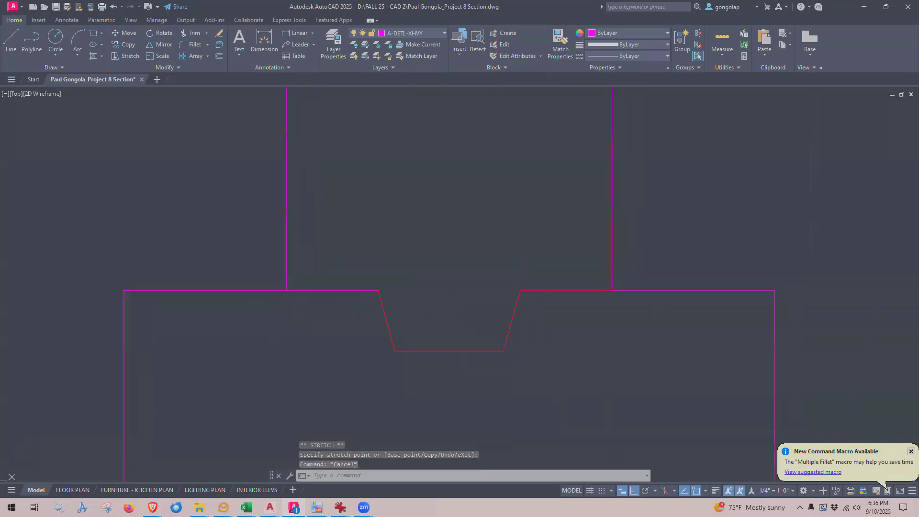
{"action": "left_click", "coordinate": [310, 290]}
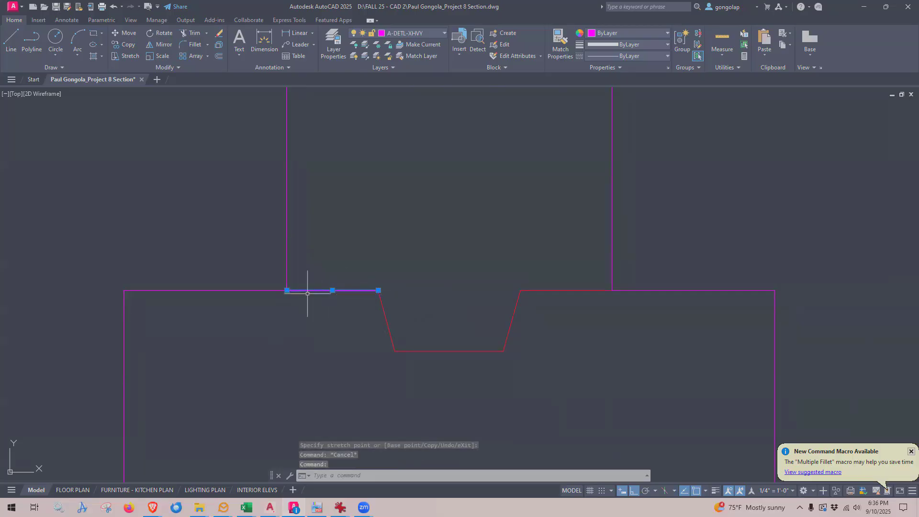
{"action": "key", "text": "Escape"}
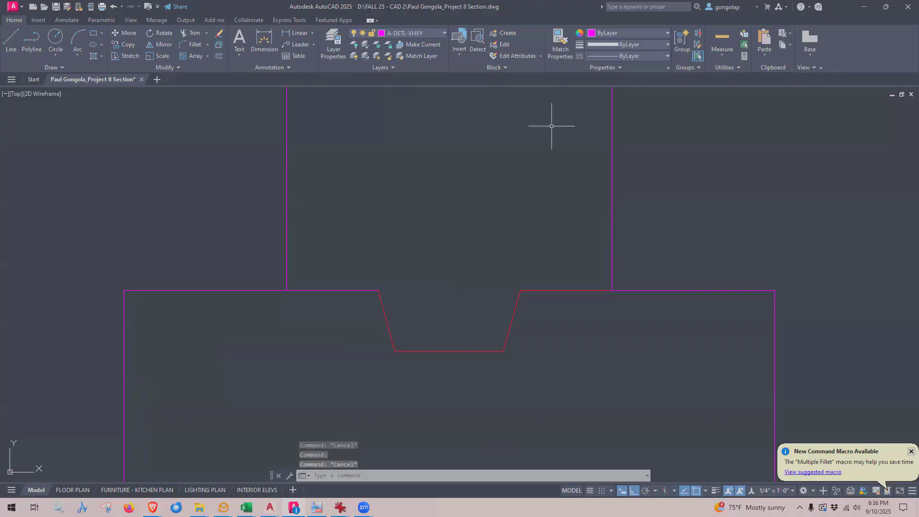
{"action": "left_click", "coordinate": [560, 42]}
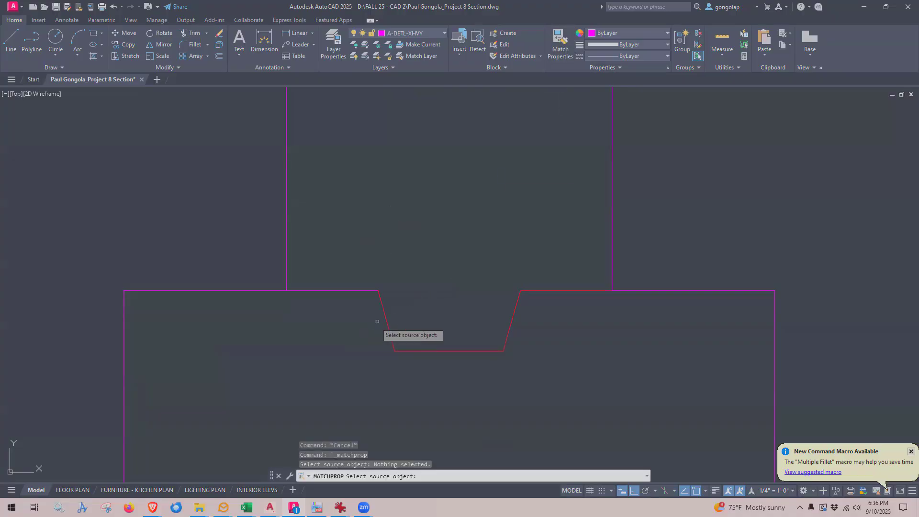
{"action": "left_click", "coordinate": [385, 313]}
{"action": "left_click", "coordinate": [361, 276]}
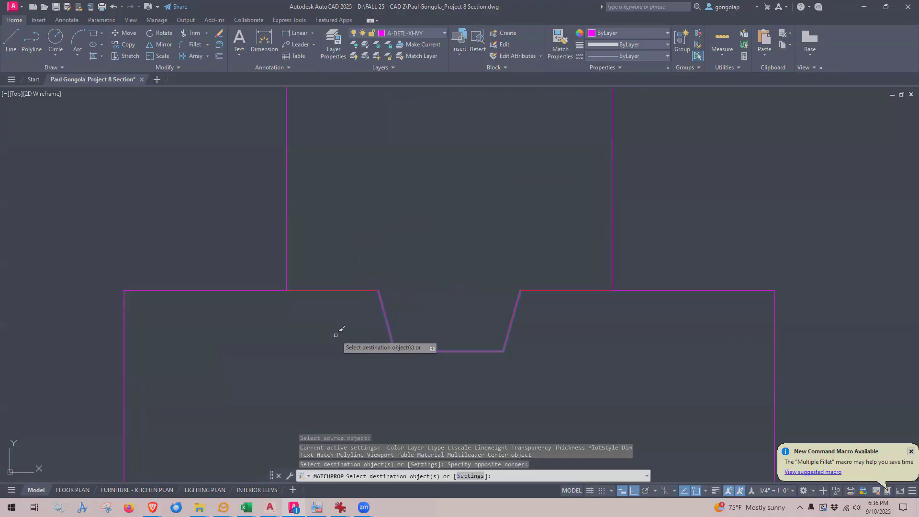
{"action": "key", "text": "Escape"}
- Switch to the building section PDF in PDF-XChange Viewer, examine its floor slab, gravel, chamfered corner and foundation notes, and return to AutoCAD
{"action": "scroll", "coordinate": [336, 335], "scroll_direction": "down", "scroll_amount": 8}
{"action": "scroll", "coordinate": [373, 366], "scroll_direction": "up", "scroll_amount": 2}
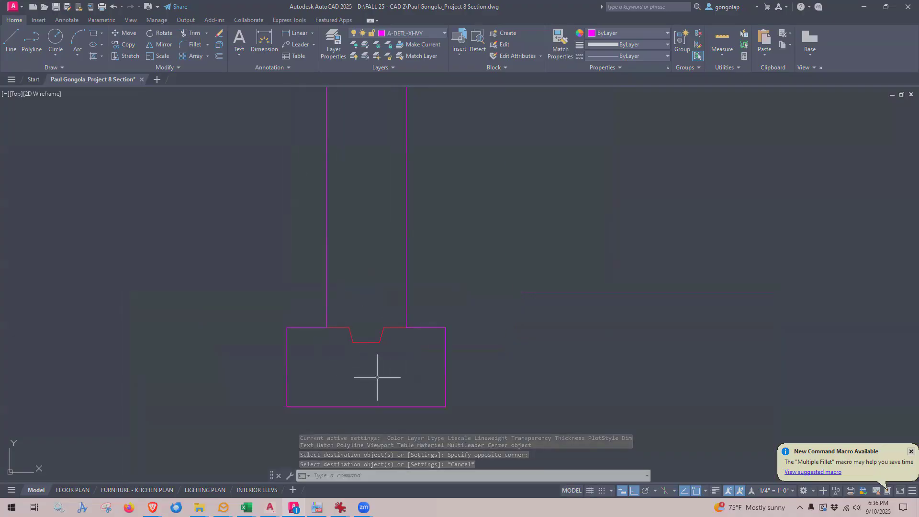
{"action": "scroll", "coordinate": [377, 377], "scroll_direction": "down", "scroll_amount": 4}
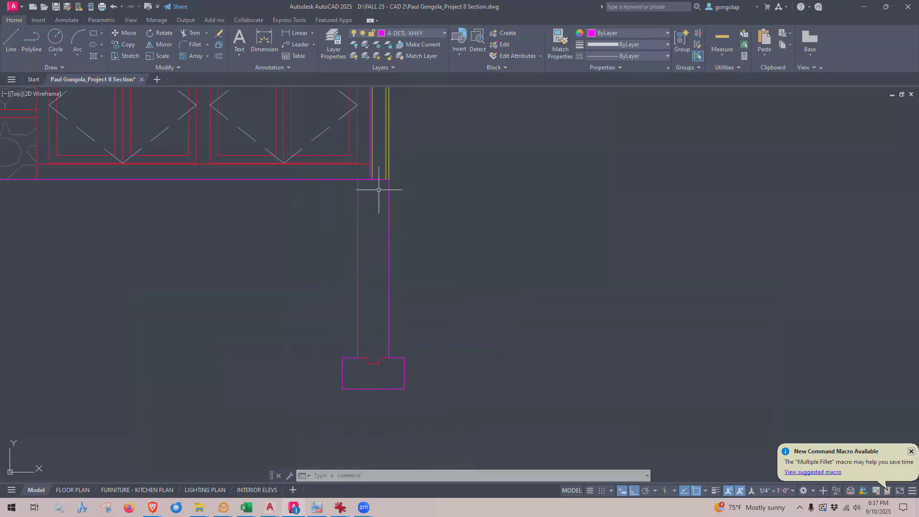
{"action": "middle_click_drag", "start_coordinate": [378, 190], "coordinate": [467, 206]}
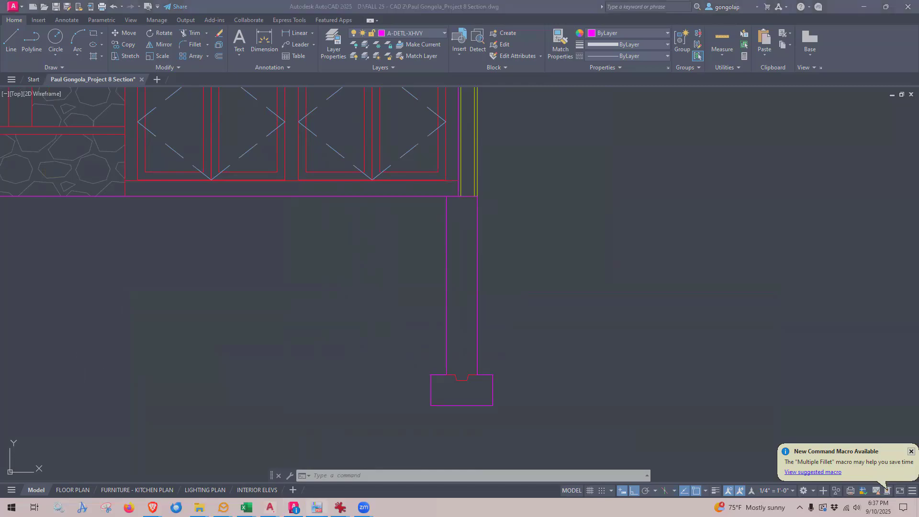
{"action": "left_click_drag", "start_coordinate": [918, 60], "coordinate": [478, 60]}
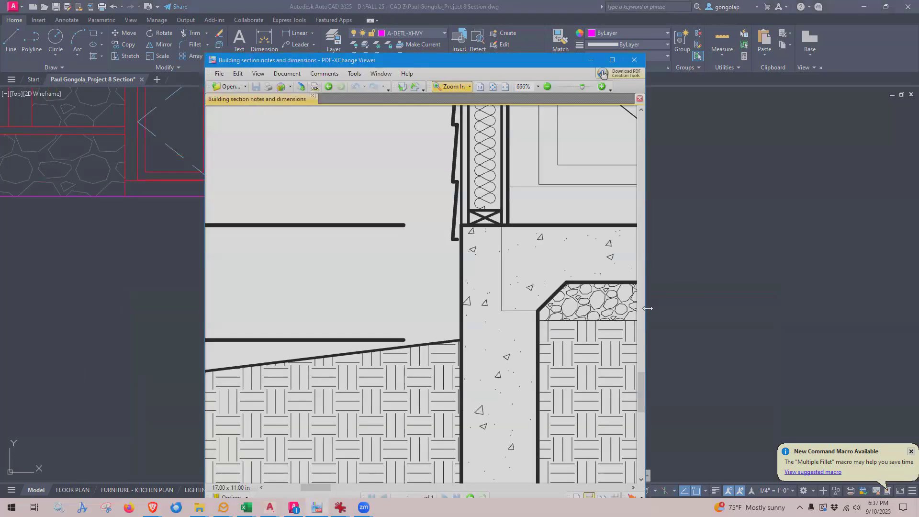
{"action": "left_click_drag", "start_coordinate": [648, 308], "coordinate": [876, 308]}
{"action": "left_click_drag", "start_coordinate": [392, 496], "coordinate": [675, 483]}
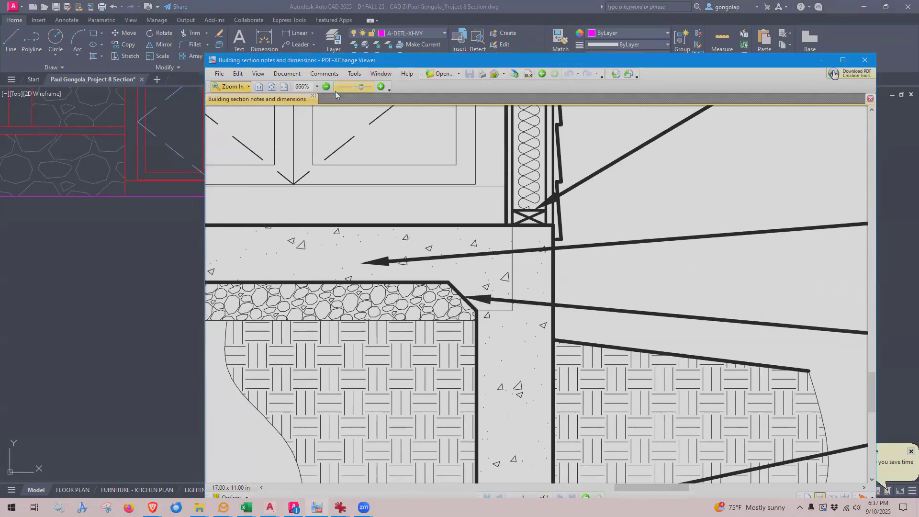
{"action": "left_click", "coordinate": [326, 87]}
{"action": "left_click", "coordinate": [326, 87]}
{"action": "left_click", "coordinate": [327, 86]}
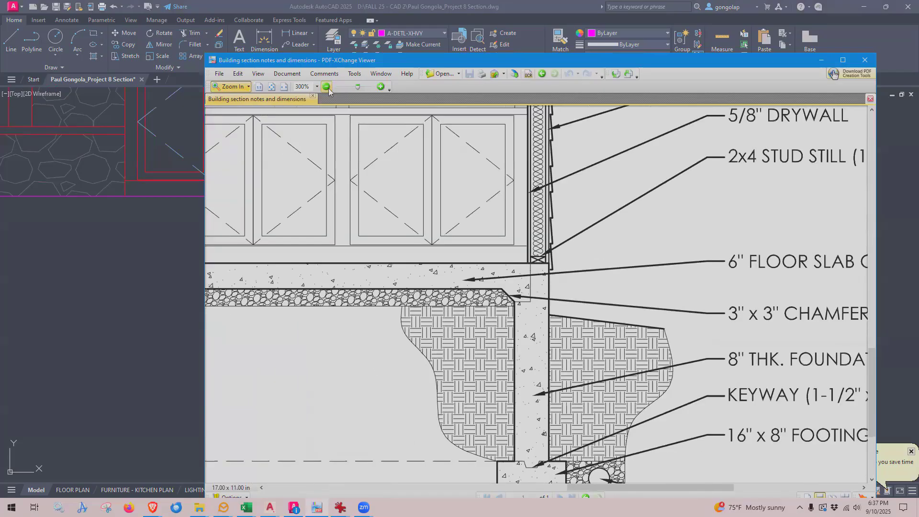
{"action": "left_click_drag", "start_coordinate": [626, 488], "coordinate": [649, 484]}
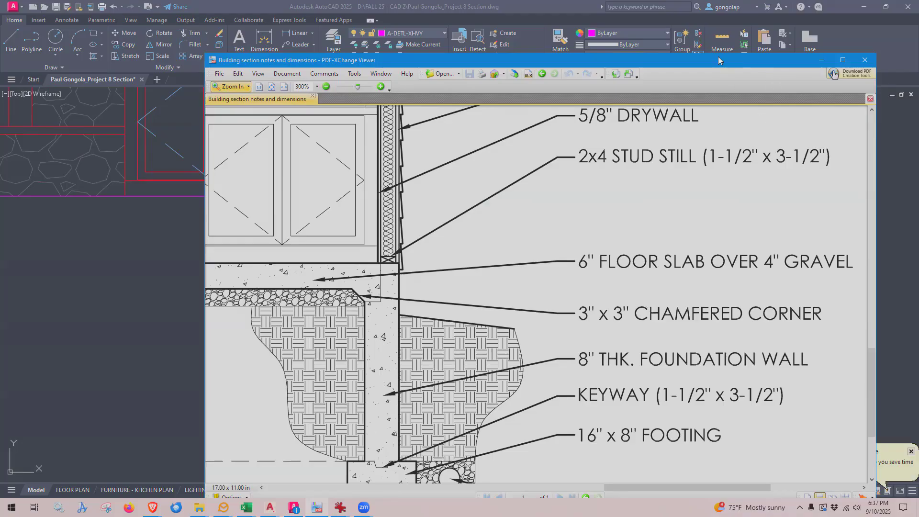
{"action": "left_click_drag", "start_coordinate": [718, 57], "coordinate": [713, 55]}
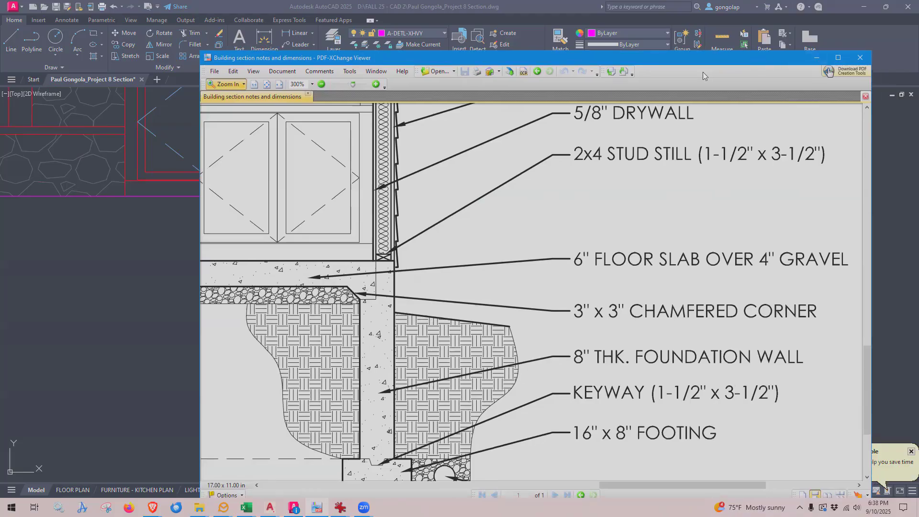
{"action": "key", "text": "alt+Tab"}
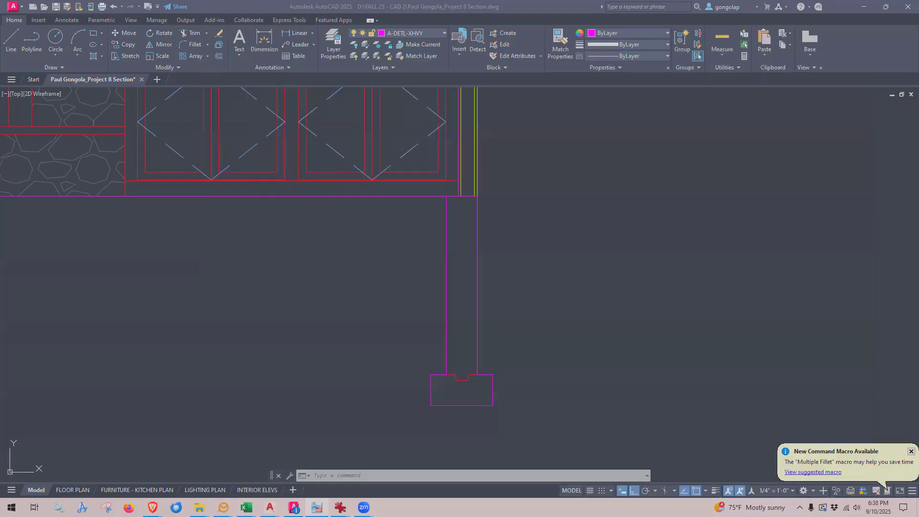
- Offset the floor line beneath the cabinets and stone 6 inches downward to form the underside of the slab
{"action": "scroll", "coordinate": [388, 250], "scroll_direction": "down", "scroll_amount": 3}
{"action": "scroll", "coordinate": [291, 214], "scroll_direction": "up", "scroll_amount": 3}
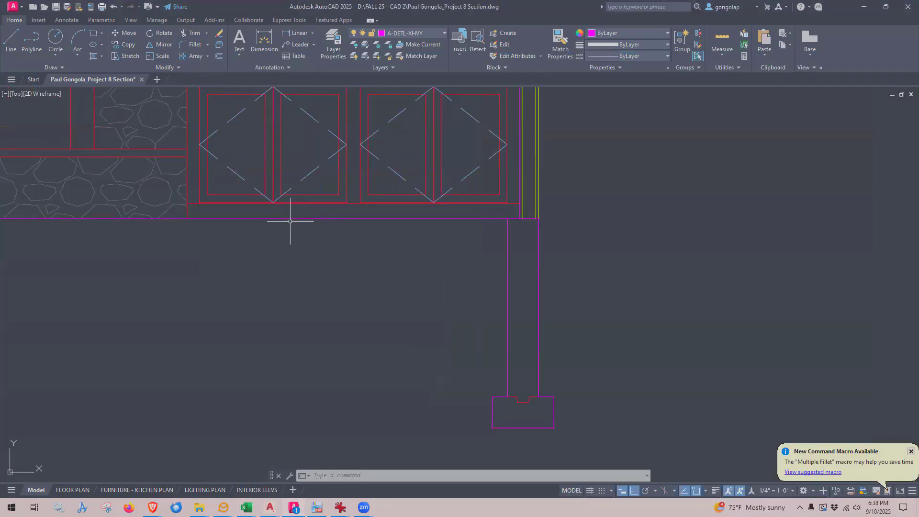
{"action": "type", "text": "o"}
{"action": "key", "text": "Return"}
{"action": "type", "text": "6"}
{"action": "key", "text": "Return"}
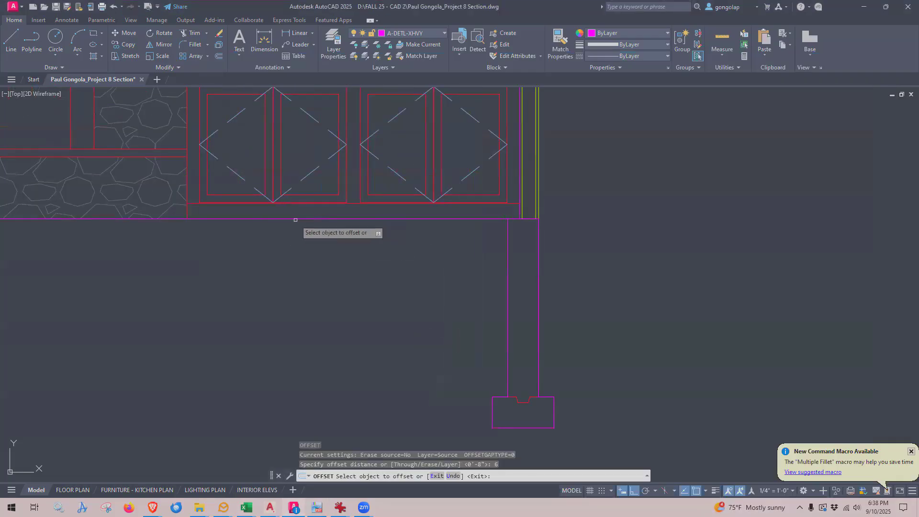
{"action": "left_click", "coordinate": [325, 218]}
{"action": "left_click", "coordinate": [317, 291]}
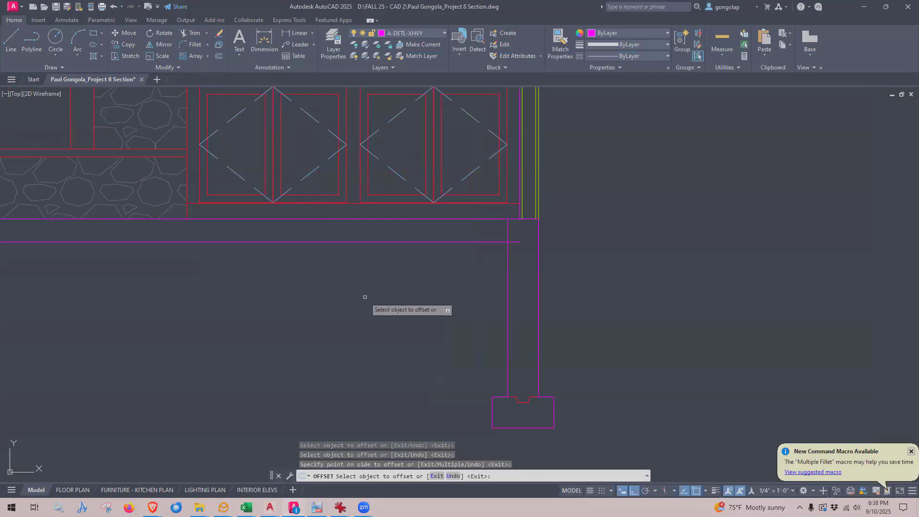
{"action": "key", "text": "Return"}
{"action": "left_click", "coordinate": [733, 37]}
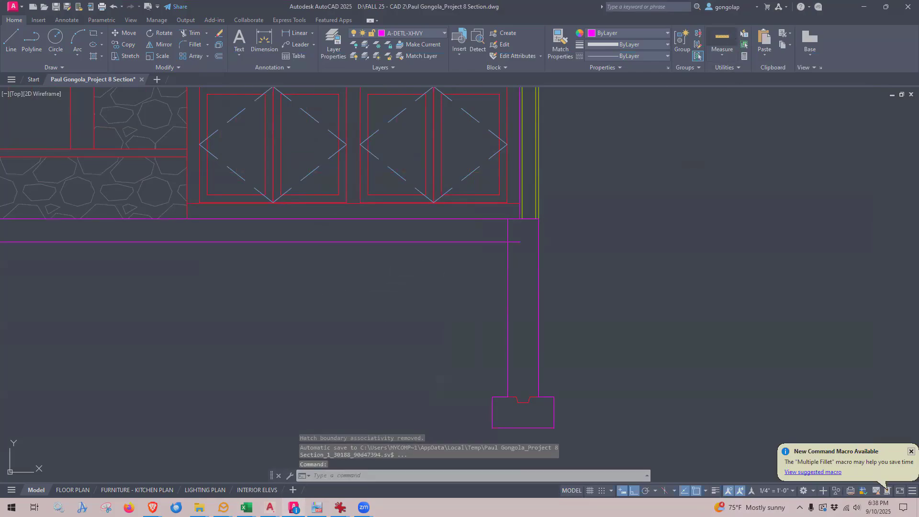
{"action": "key", "text": "Escape"}
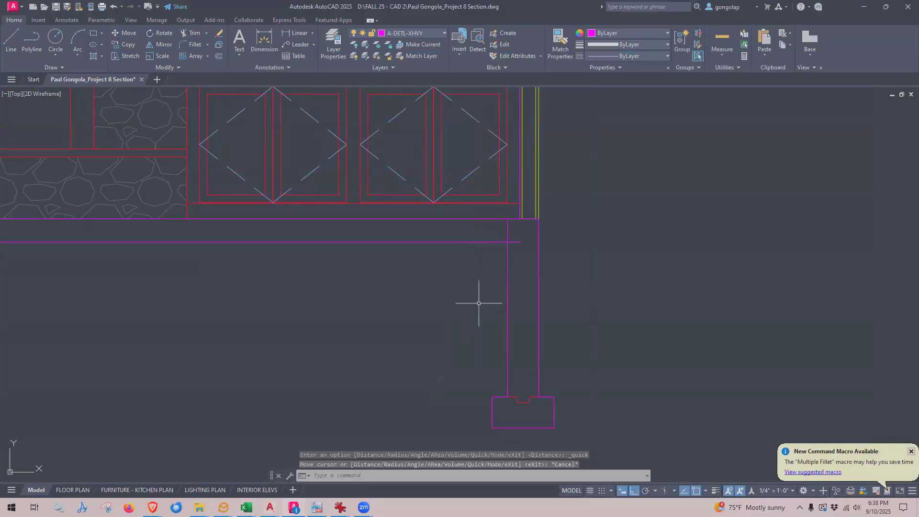
- Chamfer the corner between the slab's underside and the foundation wall's left face with both distances at 3 inches
{"action": "scroll", "coordinate": [489, 287], "scroll_direction": "up", "scroll_amount": 2}
{"action": "scroll", "coordinate": [503, 239], "scroll_direction": "down", "scroll_amount": 2}
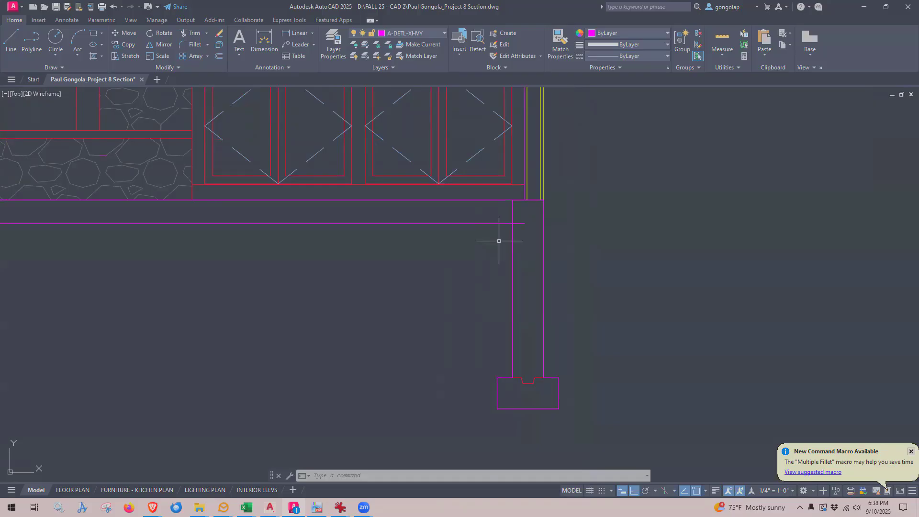
{"action": "type", "text": "chamf"}
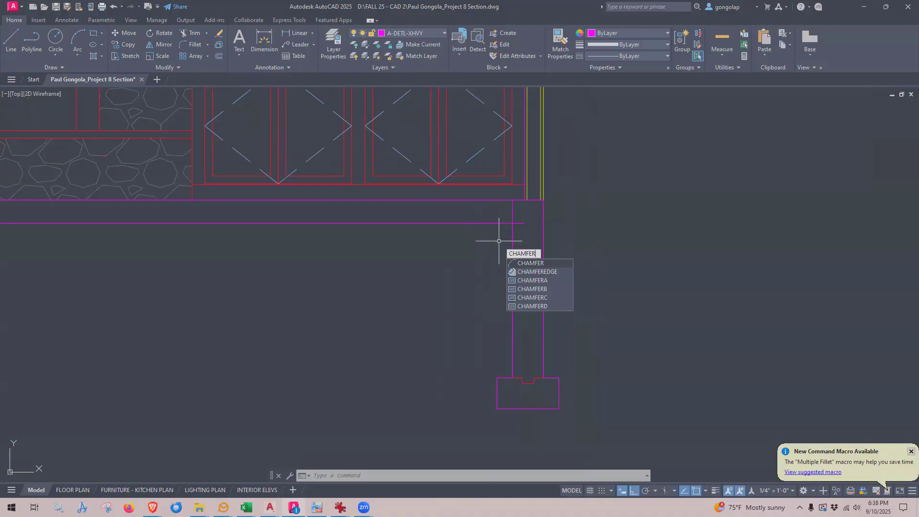
{"action": "key", "text": "Return"}
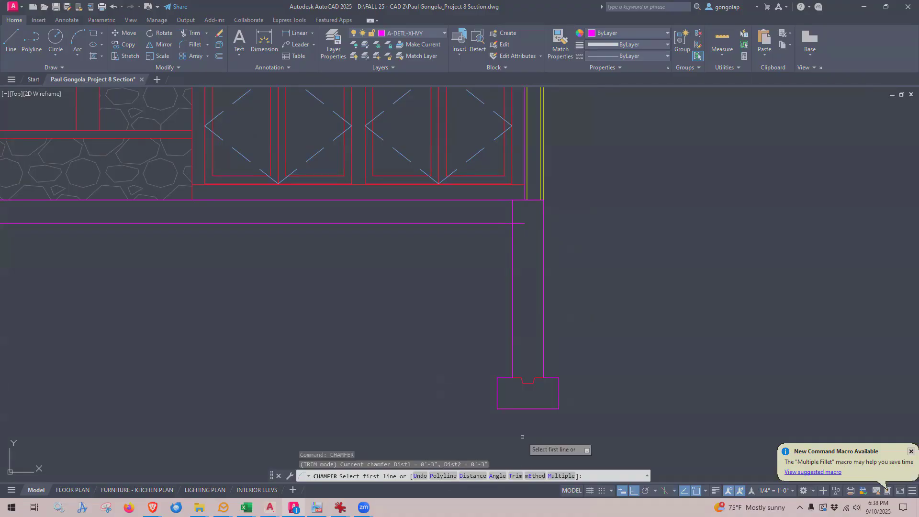
{"action": "left_click", "coordinate": [470, 476]}
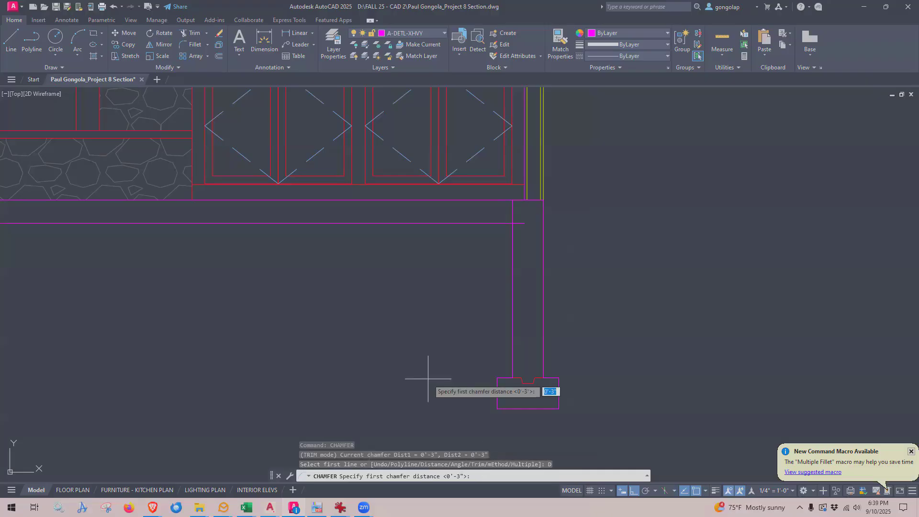
{"action": "type", "text": "3"}
{"action": "key", "text": "Return"}
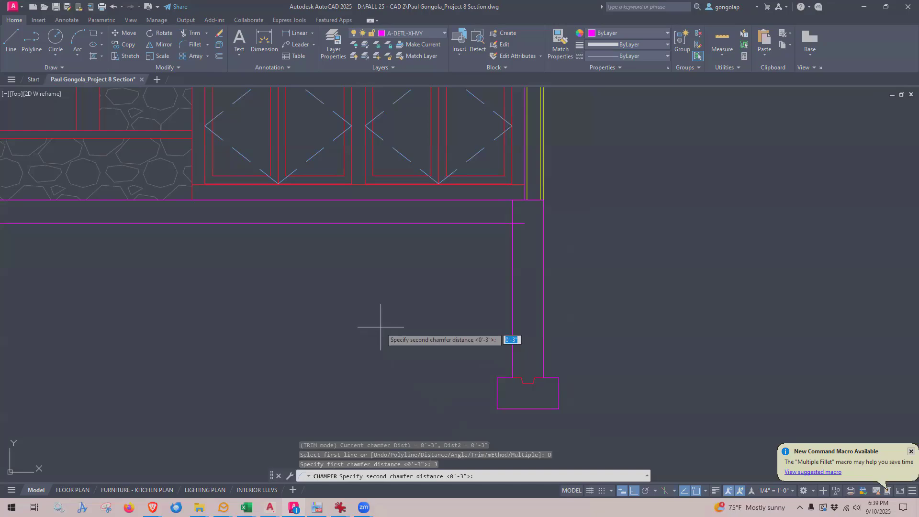
{"action": "key", "text": "Return"}
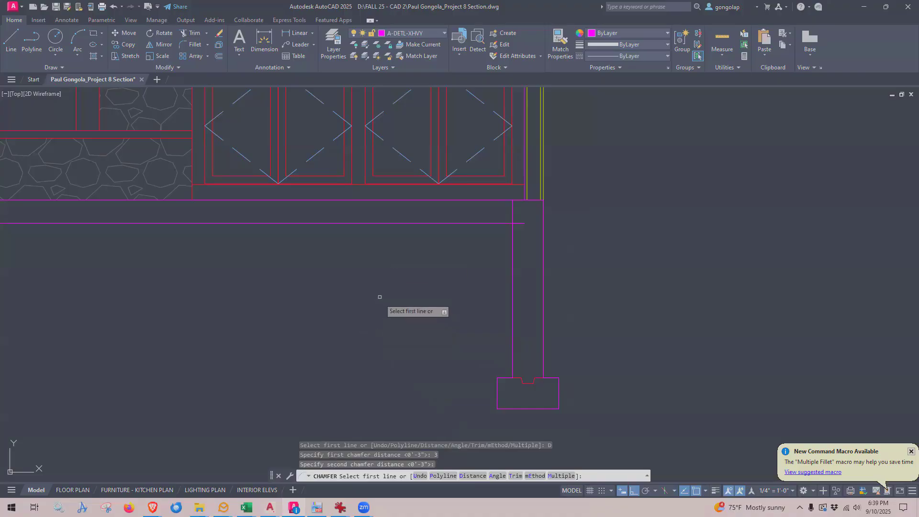
{"action": "left_click", "coordinate": [379, 222]}
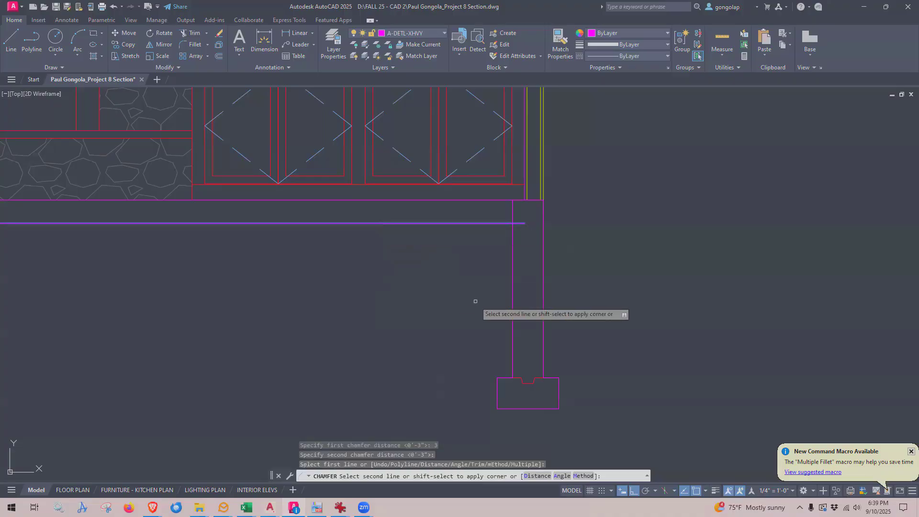
{"action": "left_click", "coordinate": [512, 293]}
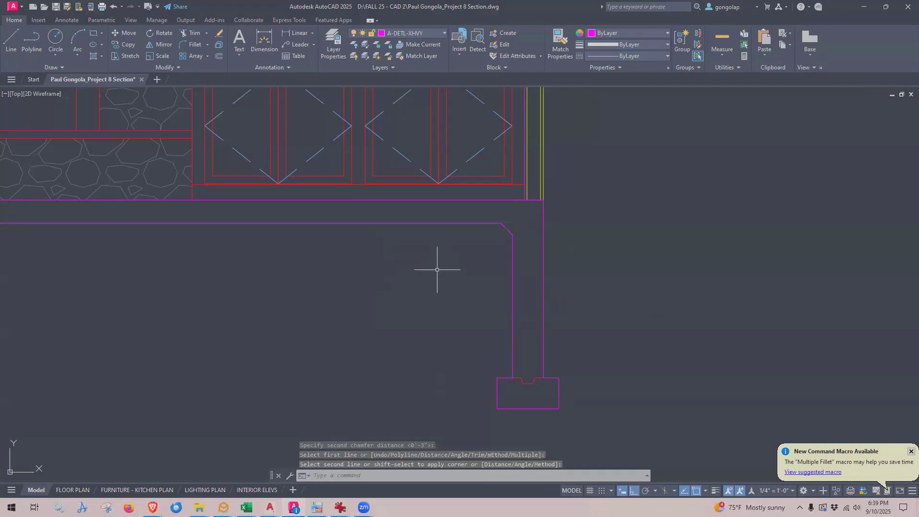
{"action": "scroll", "coordinate": [493, 201], "scroll_direction": "up", "scroll_amount": 2}
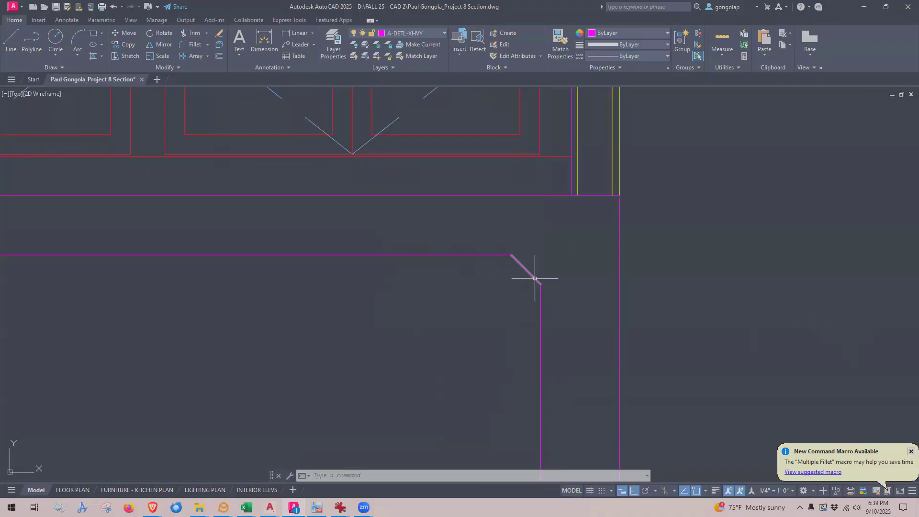
{"action": "scroll", "coordinate": [575, 266], "scroll_direction": "down", "scroll_amount": 2}
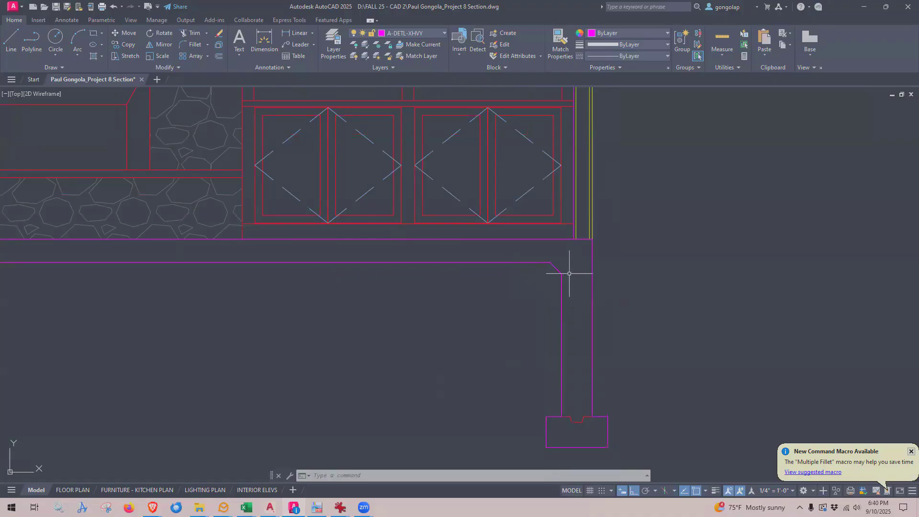
{"action": "scroll", "coordinate": [568, 266], "scroll_direction": "up", "scroll_amount": 1}
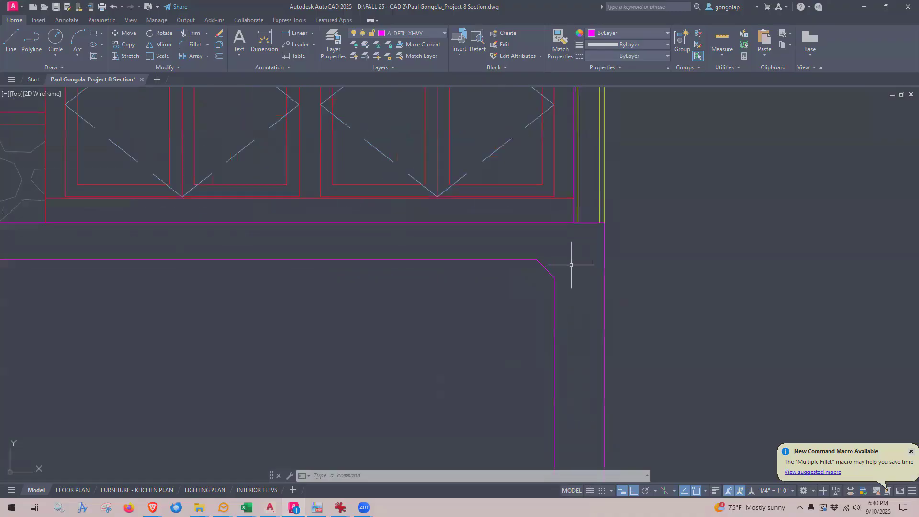
{"action": "scroll", "coordinate": [569, 265], "scroll_direction": "down", "scroll_amount": 1}
{"action": "scroll", "coordinate": [571, 283], "scroll_direction": "up", "scroll_amount": 1}
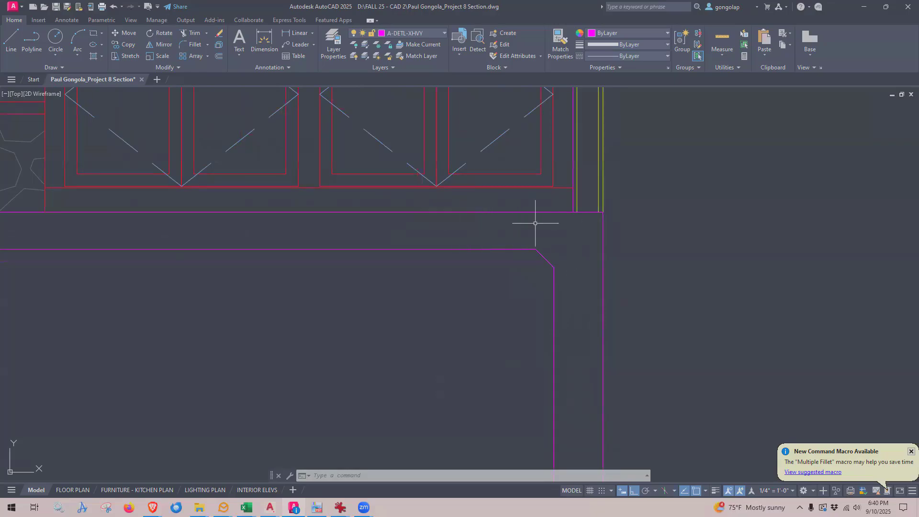
{"action": "scroll", "coordinate": [497, 269], "scroll_direction": "down", "scroll_amount": 2}
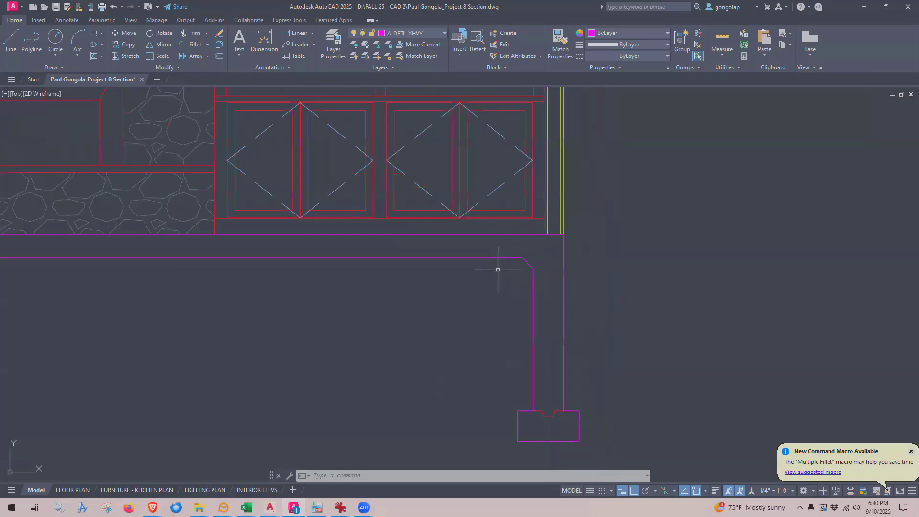
- Make the keyway outline's layer, A-DETL-XLIT, current
{"action": "scroll", "coordinate": [546, 421], "scroll_direction": "up", "scroll_amount": 2}
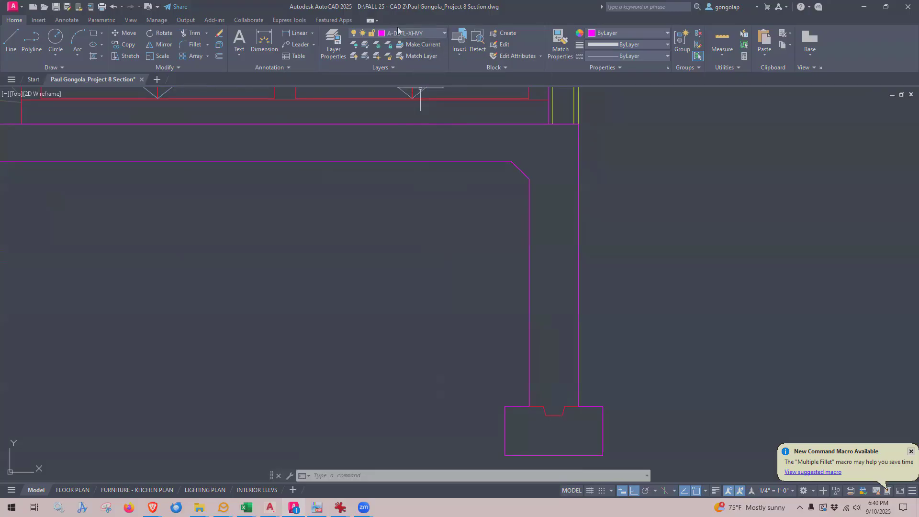
{"action": "left_click", "coordinate": [426, 44]}
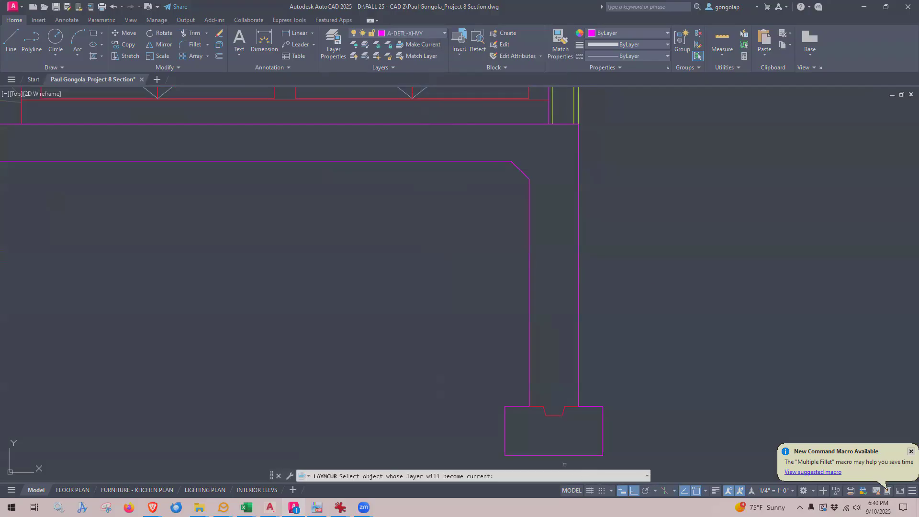
{"action": "left_click", "coordinate": [555, 414]}
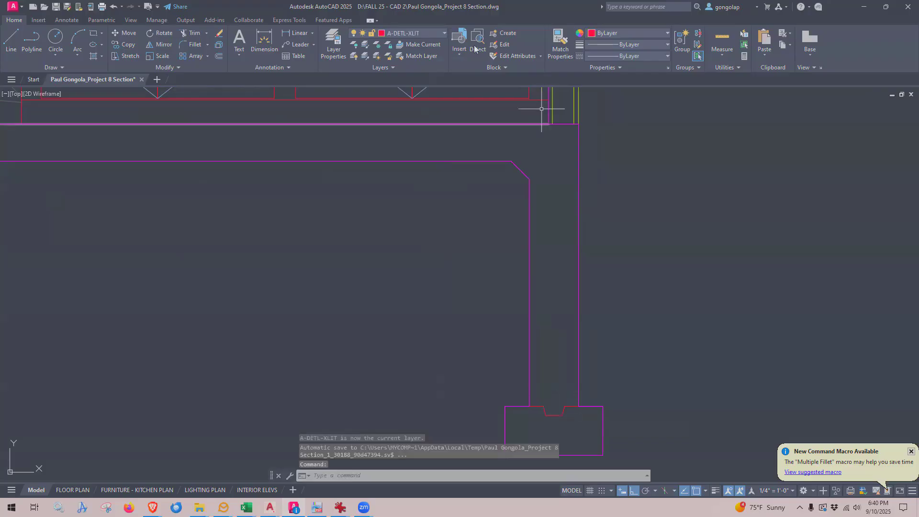
- Draw a line from the chamfer's lower end horizontally into the foundation wall, then straight up to the stud wall's inner line at floor level
{"action": "scroll", "coordinate": [505, 147], "scroll_direction": "up", "scroll_amount": 4}
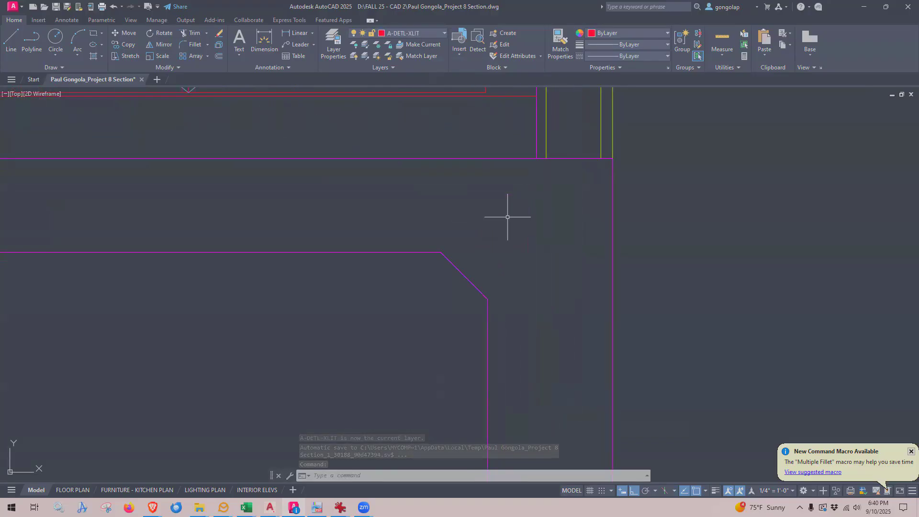
{"action": "type", "text": "l"}
{"action": "key", "text": "Return"}
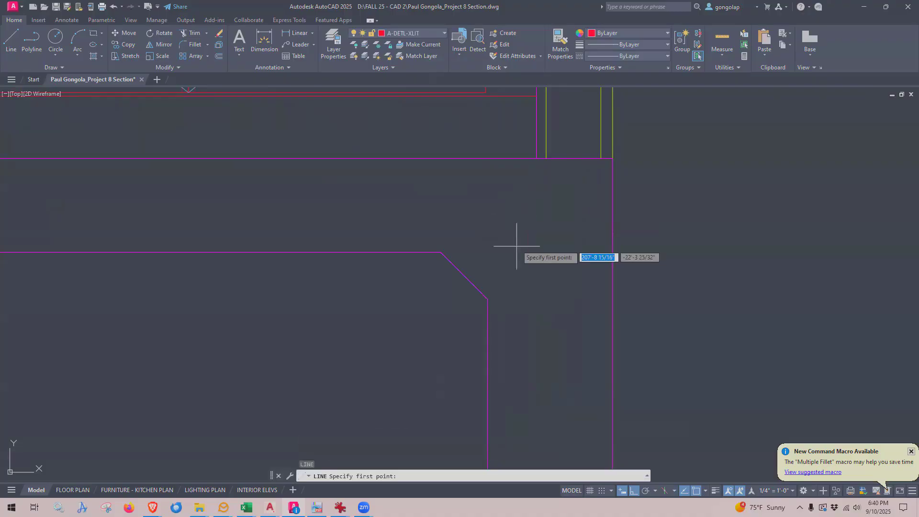
{"action": "left_click", "coordinate": [487, 298]}
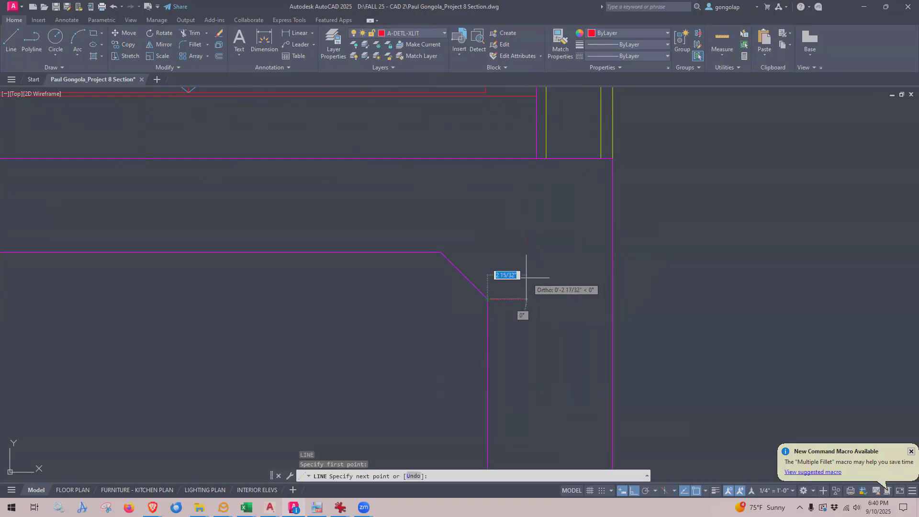
{"action": "scroll", "coordinate": [527, 247], "scroll_direction": "down", "scroll_amount": 5}
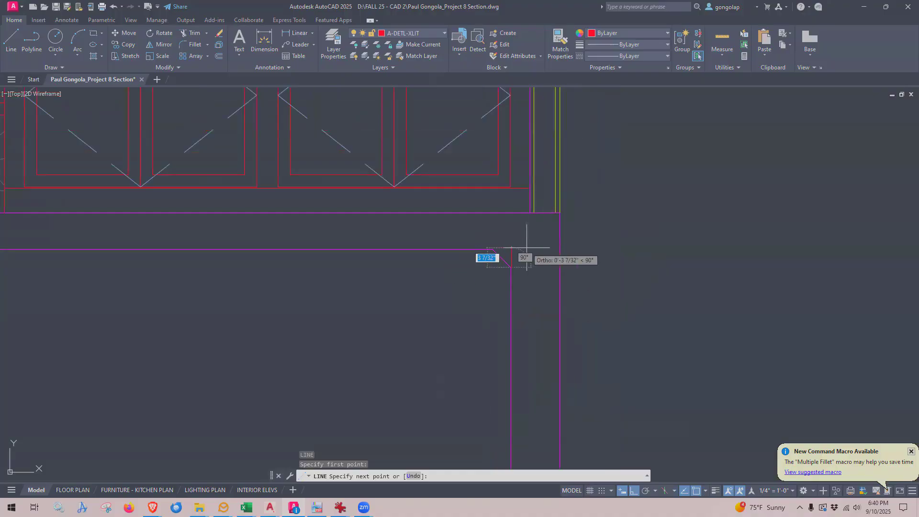
{"action": "scroll", "coordinate": [526, 247], "scroll_direction": "up", "scroll_amount": 5}
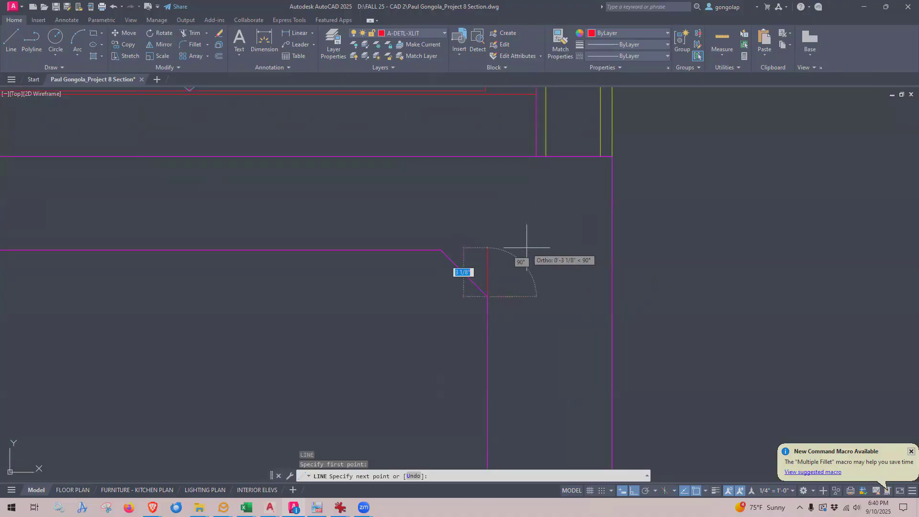
{"action": "scroll", "coordinate": [555, 206], "scroll_direction": "down", "scroll_amount": 3}
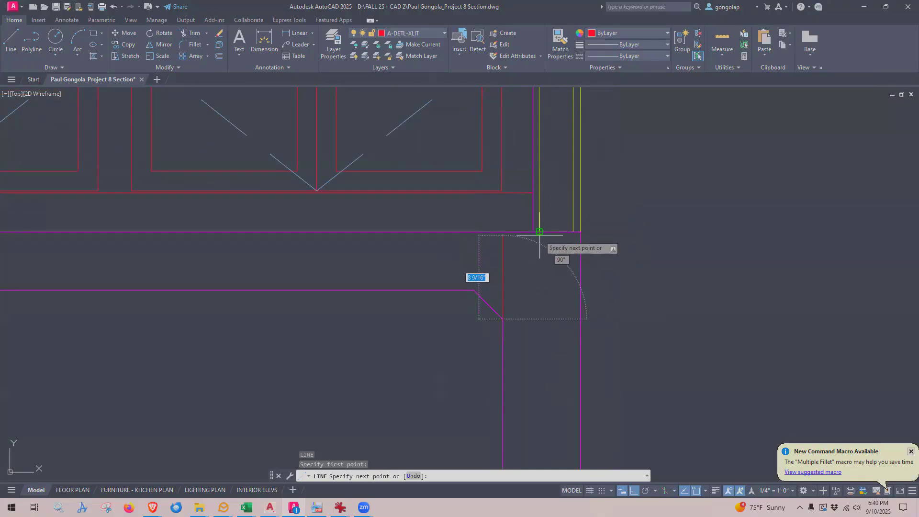
{"action": "left_click", "coordinate": [539, 318]}
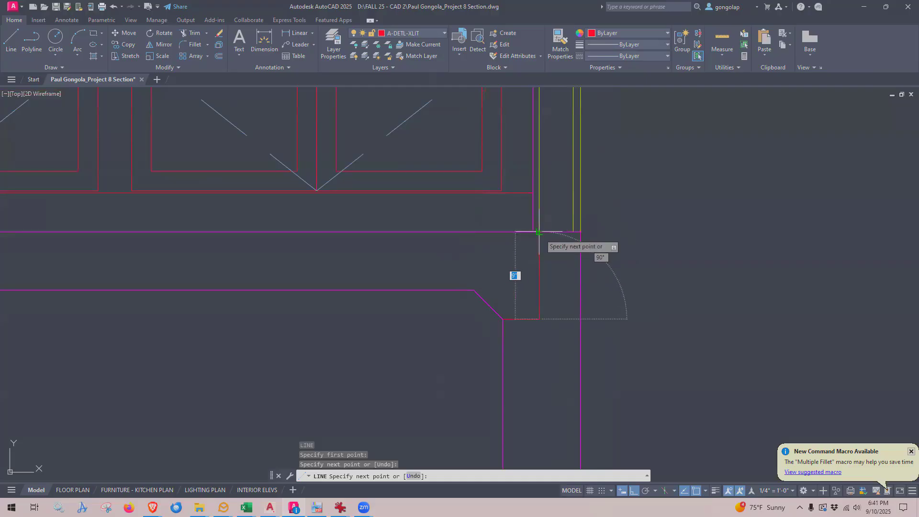
{"action": "left_click", "coordinate": [538, 232]}
{"action": "key", "text": "Escape"}
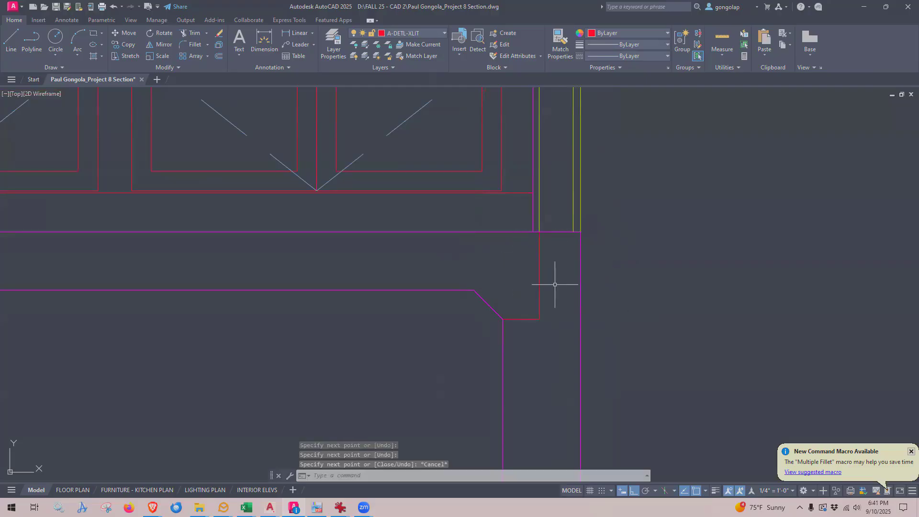
{"action": "scroll", "coordinate": [524, 263], "scroll_direction": "up", "scroll_amount": 2}
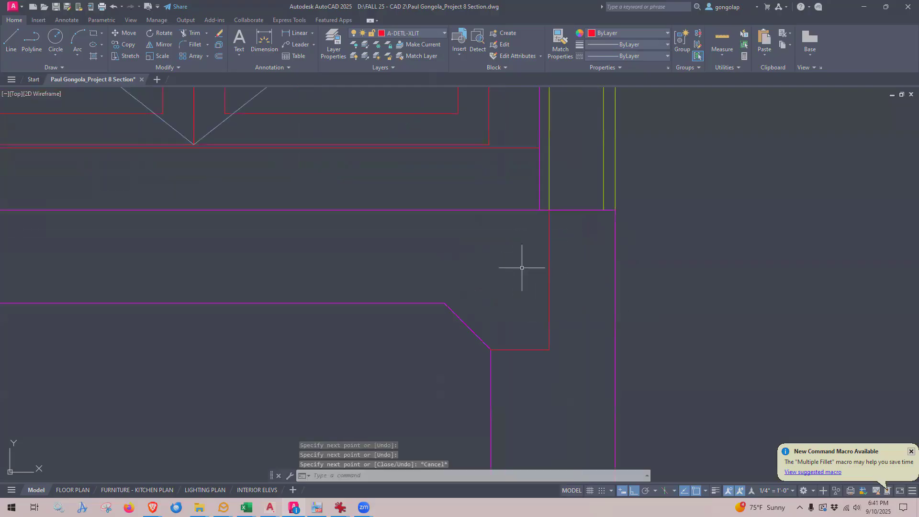
{"action": "left_click", "coordinate": [549, 241]}
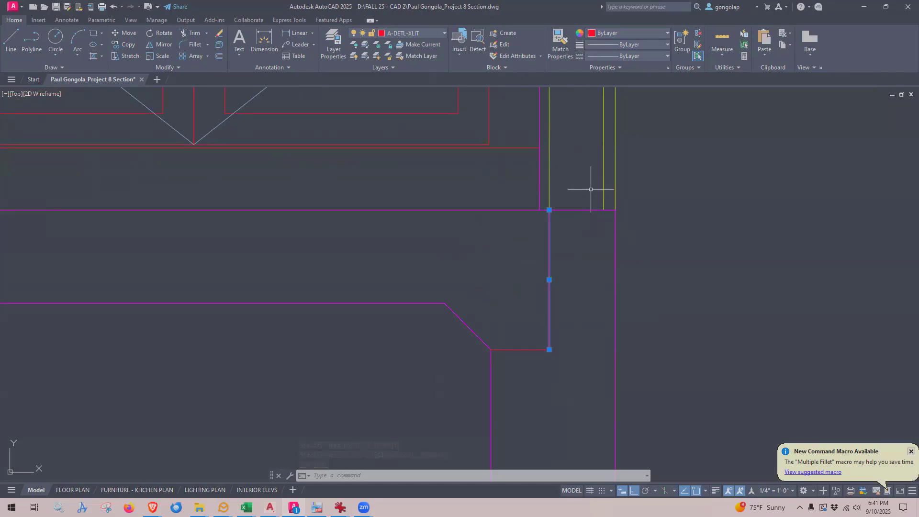
{"action": "key", "text": "Escape"}
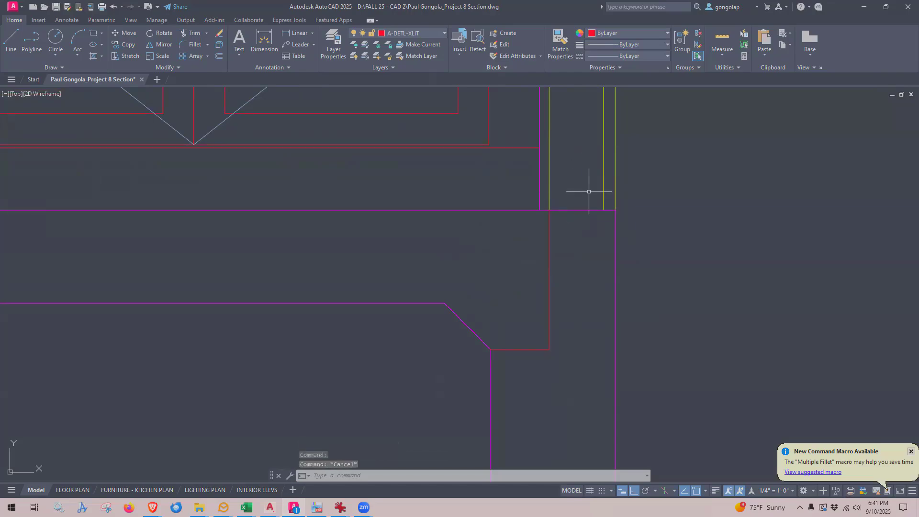
{"action": "scroll", "coordinate": [578, 184], "scroll_direction": "down", "scroll_amount": 3}
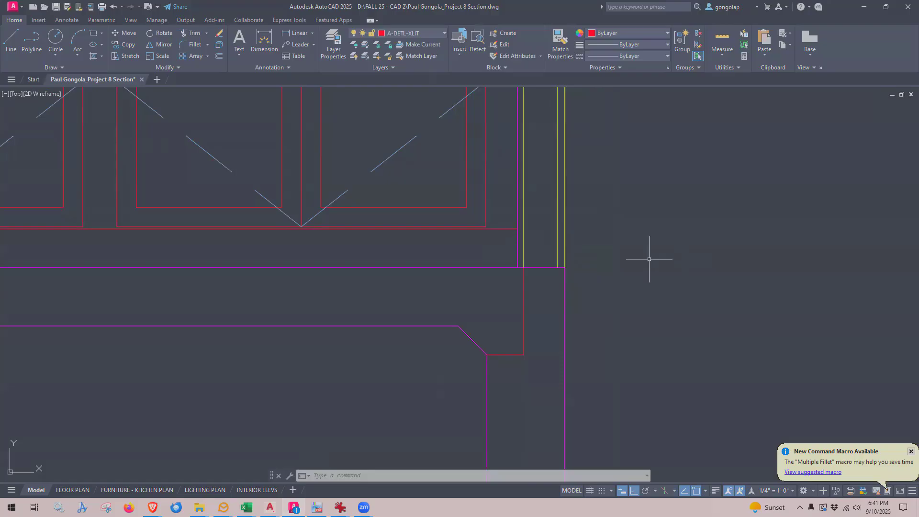
{"action": "left_click", "coordinate": [129, 20]}
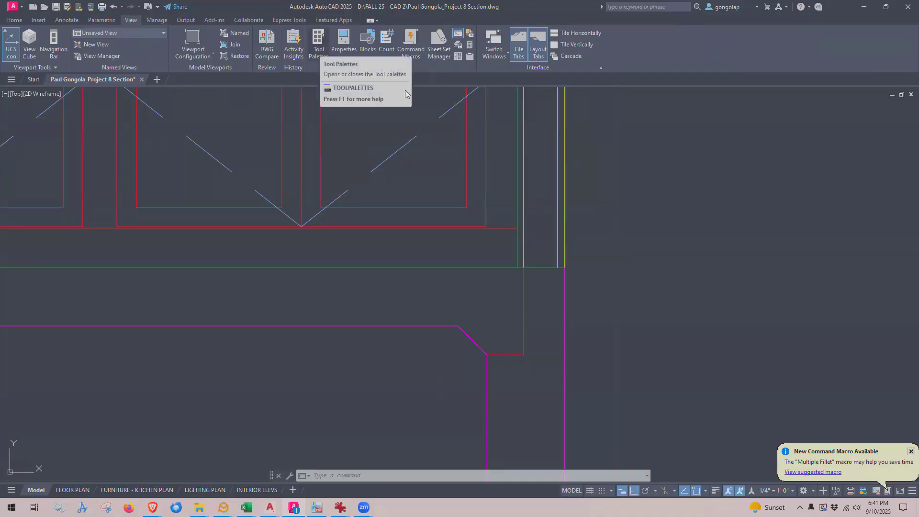
{"action": "left_click", "coordinate": [657, 165]}
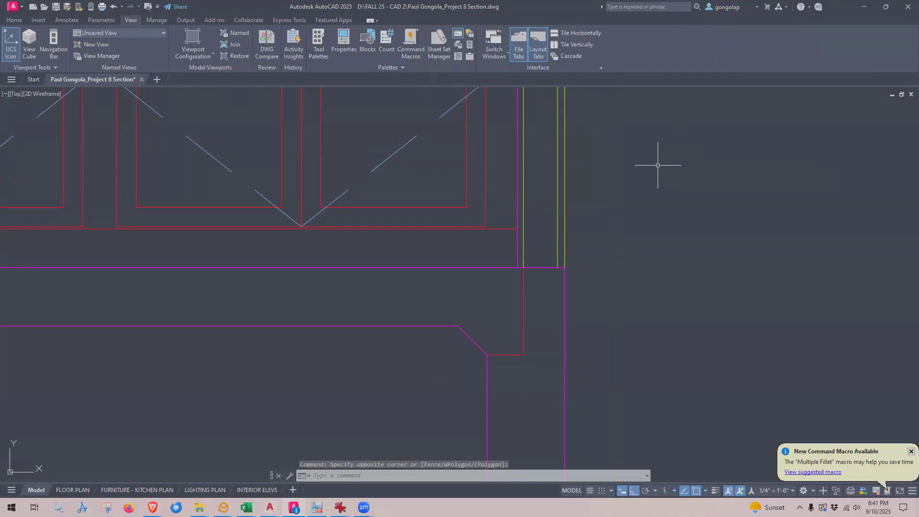
- Insert the Stud - Imperial block from the architectural tool palette in the empty space beside the wall
{"action": "key", "text": "ctrl+3"}
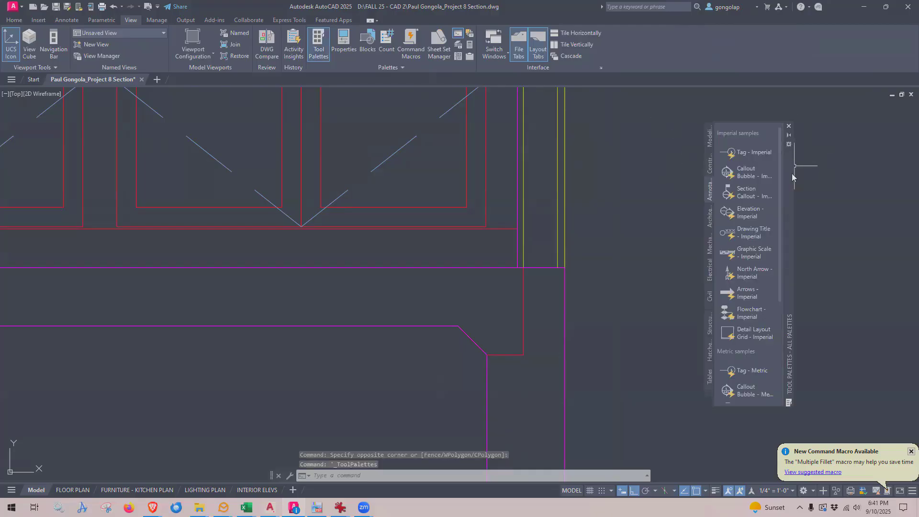
{"action": "left_click_drag", "start_coordinate": [792, 177], "coordinate": [693, 160]}
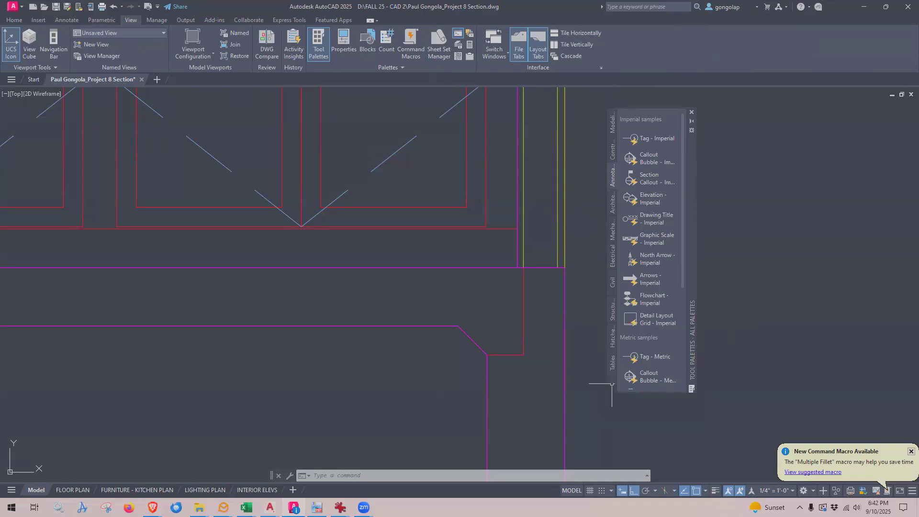
{"action": "left_click", "coordinate": [613, 203]}
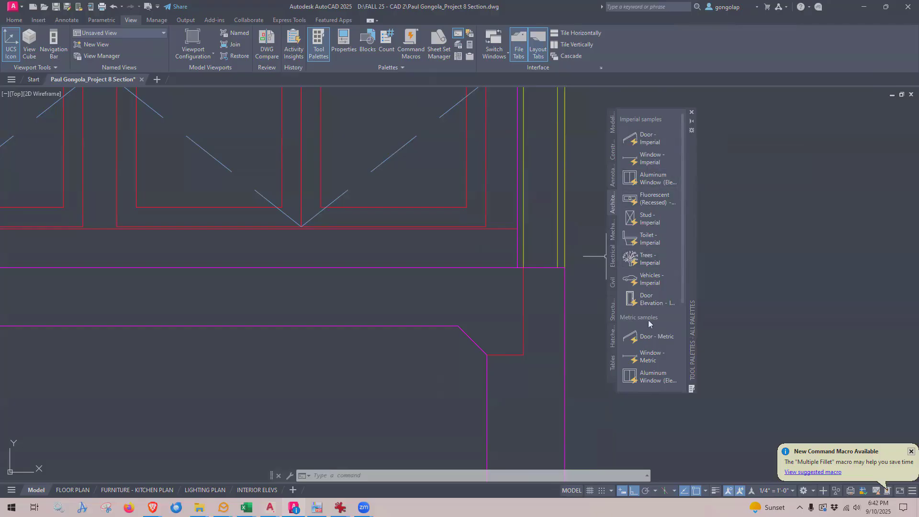
{"action": "scroll", "coordinate": [658, 362], "scroll_direction": "down", "scroll_amount": 5}
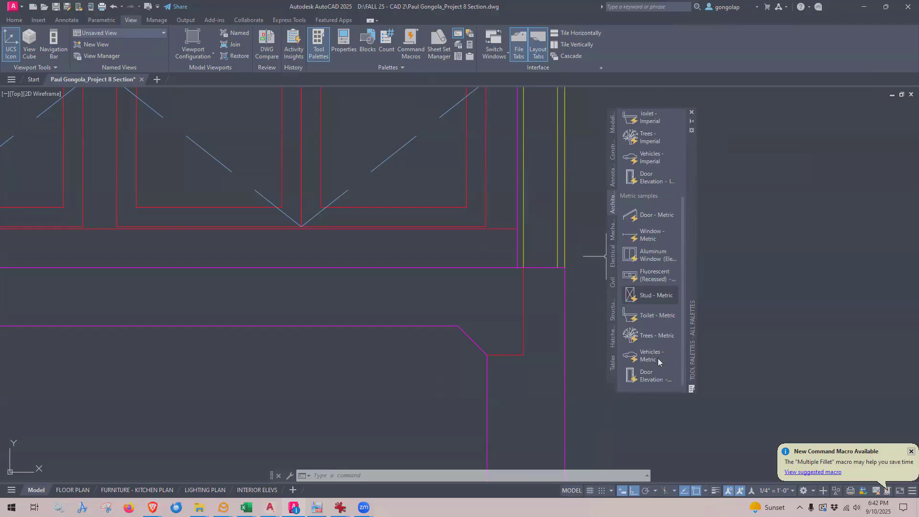
{"action": "scroll", "coordinate": [660, 356], "scroll_direction": "up", "scroll_amount": 5}
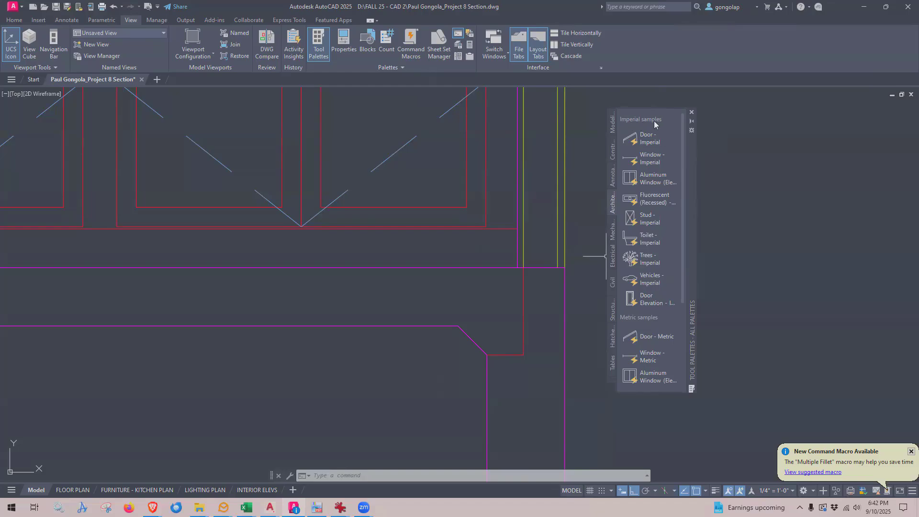
{"action": "left_click", "coordinate": [631, 219]}
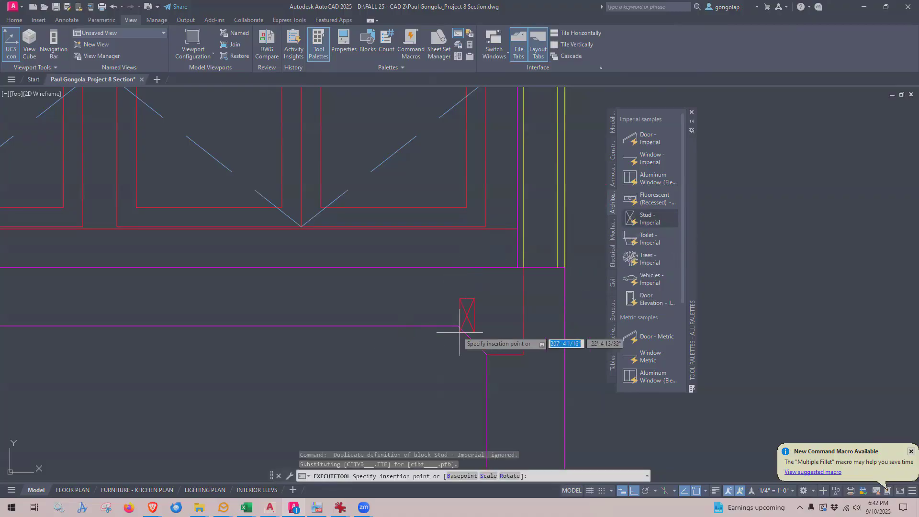
{"action": "middle_click_drag", "start_coordinate": [453, 312], "coordinate": [398, 253]}
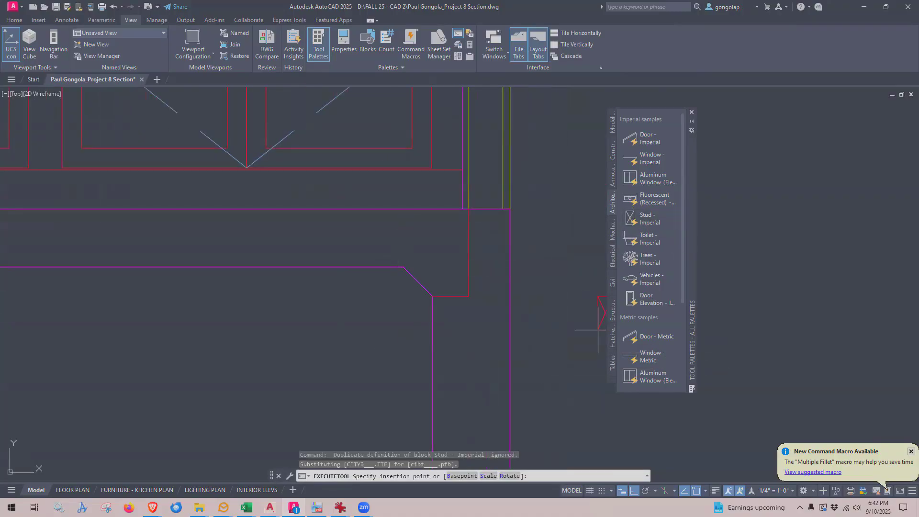
{"action": "left_click", "coordinate": [565, 218]}
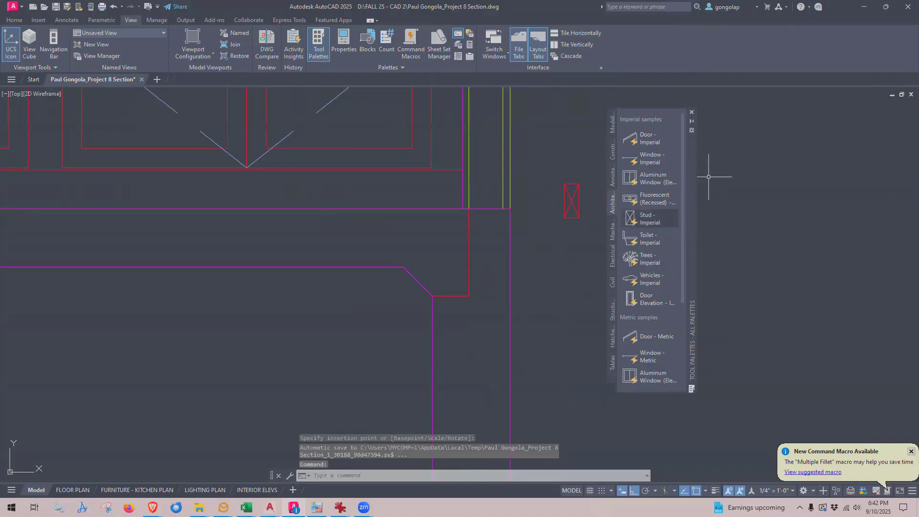
{"action": "left_click", "coordinate": [692, 114]}
- Rotate the inserted stud block 90 degrees so it lies flat
{"action": "scroll", "coordinate": [611, 173], "scroll_direction": "up", "scroll_amount": 2}
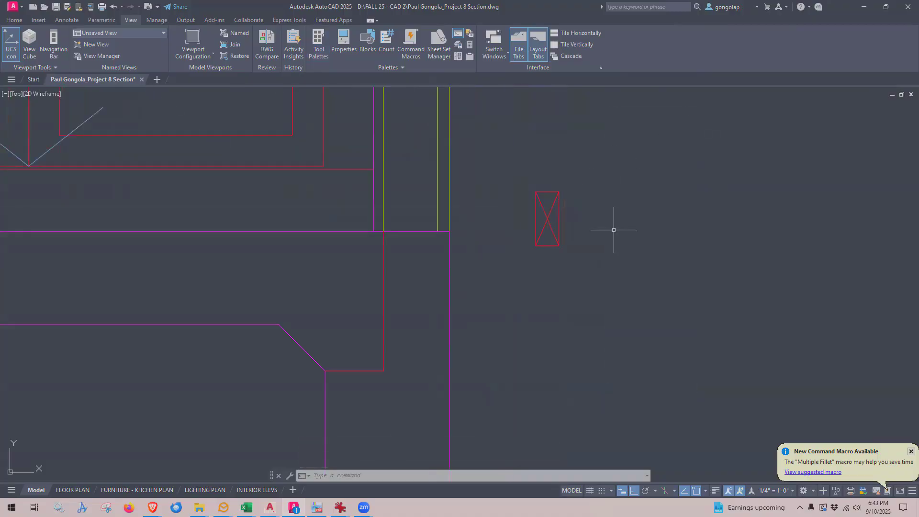
{"action": "type", "text": "RO"}
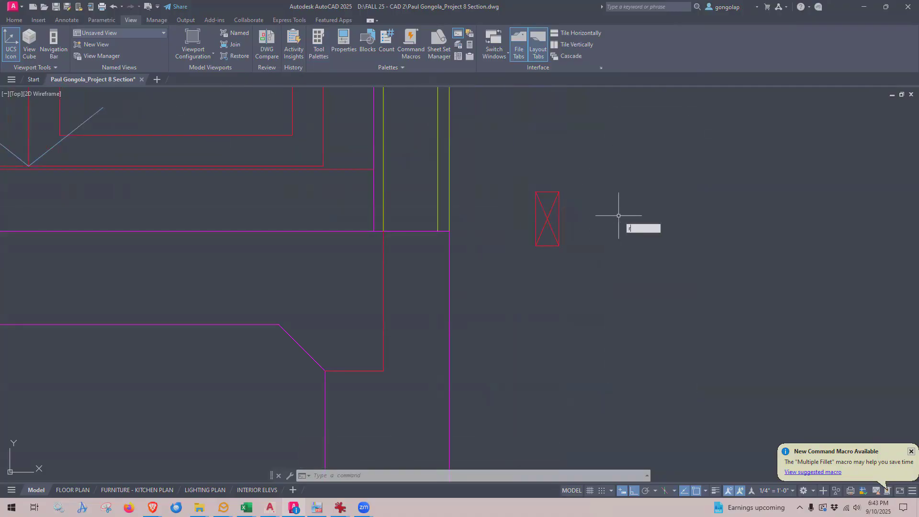
{"action": "key", "text": "Return"}
{"action": "left_click", "coordinate": [569, 225]}
{"action": "left_click", "coordinate": [549, 245]}
{"action": "key", "text": "Return"}
{"action": "left_click", "coordinate": [593, 269]}
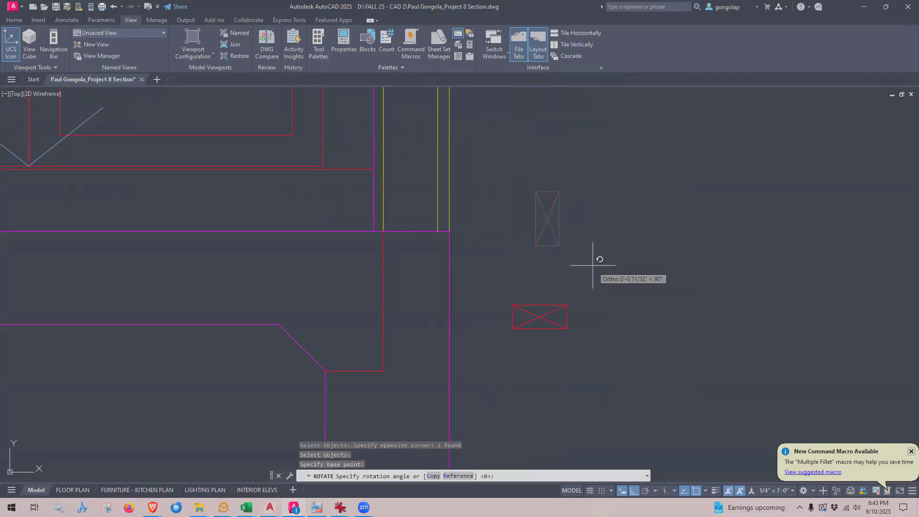
{"action": "left_click", "coordinate": [591, 258]}
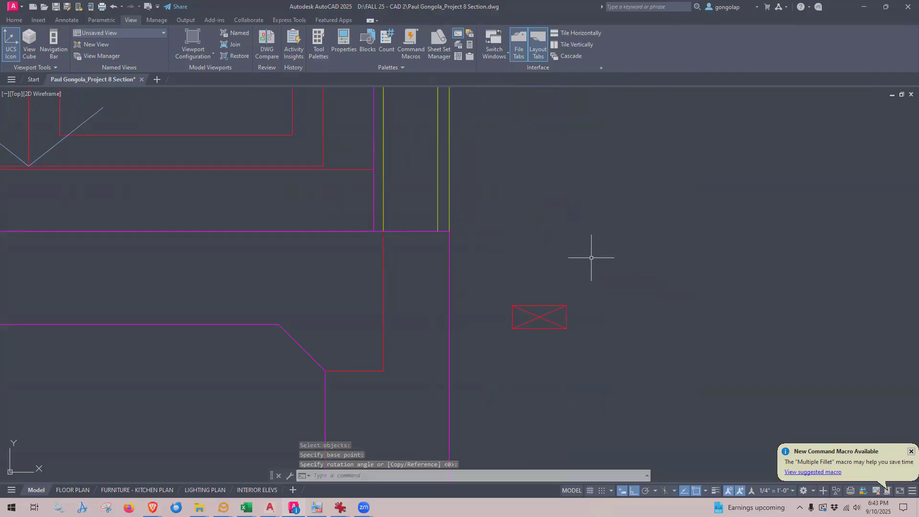
- Match the stud block's properties to the stud wall's outer line so it takes layer A-DETL-LITE
{"action": "left_click", "coordinate": [437, 219]}
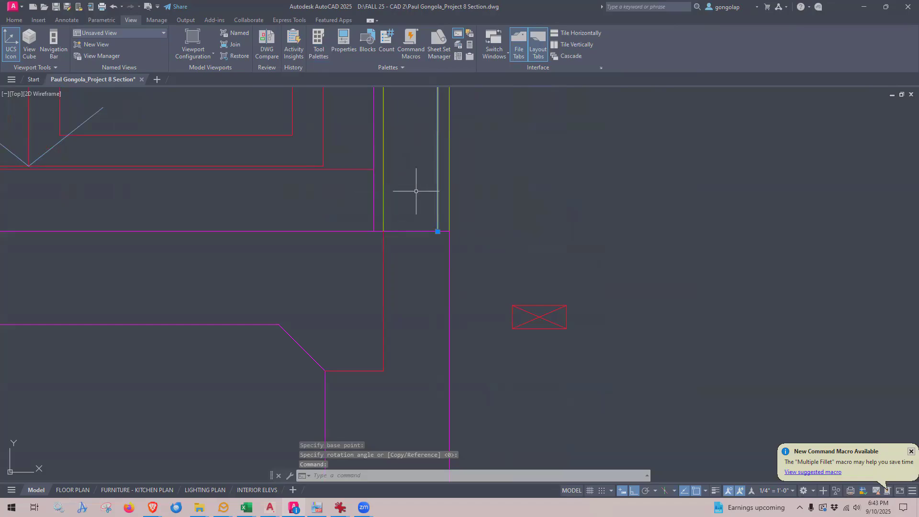
{"action": "key", "text": "Escape"}
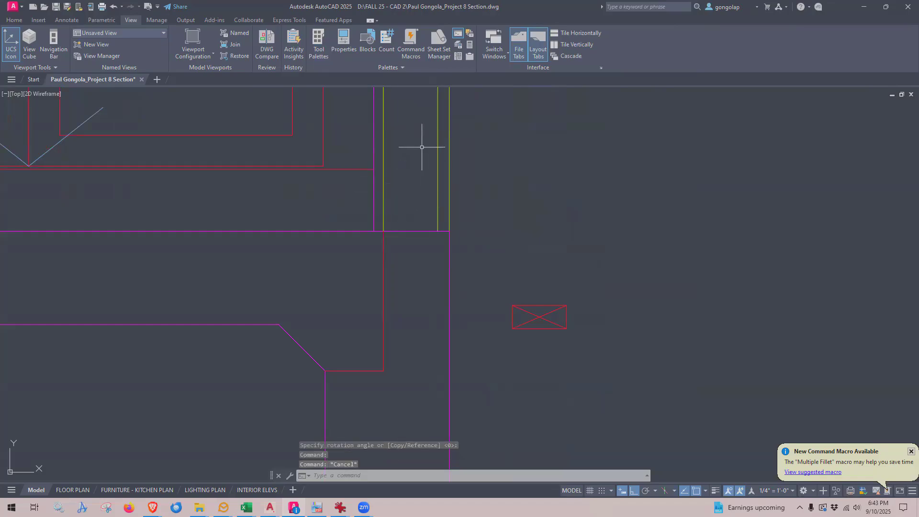
{"action": "left_click", "coordinate": [14, 20]}
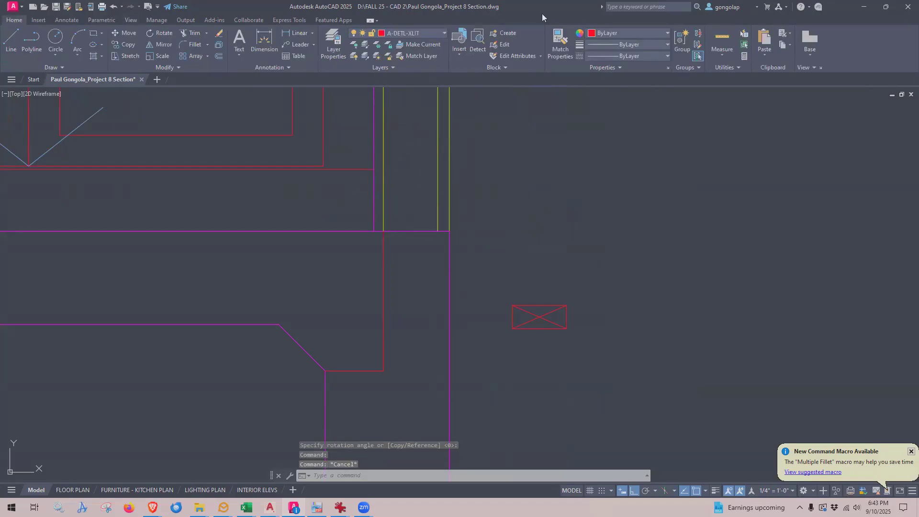
{"action": "left_click", "coordinate": [560, 42]}
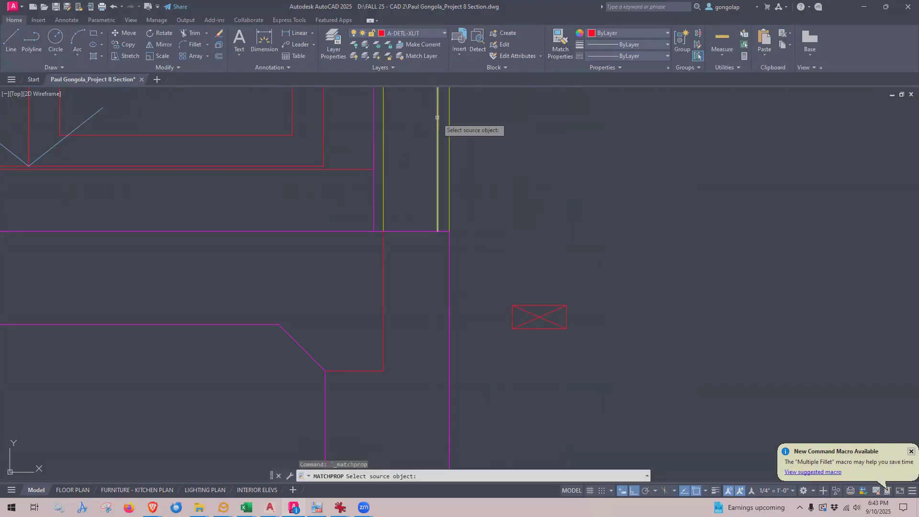
{"action": "left_click", "coordinate": [437, 117]}
{"action": "left_click", "coordinate": [581, 293]}
{"action": "left_click", "coordinate": [550, 314]}
{"action": "key", "text": "Escape"}
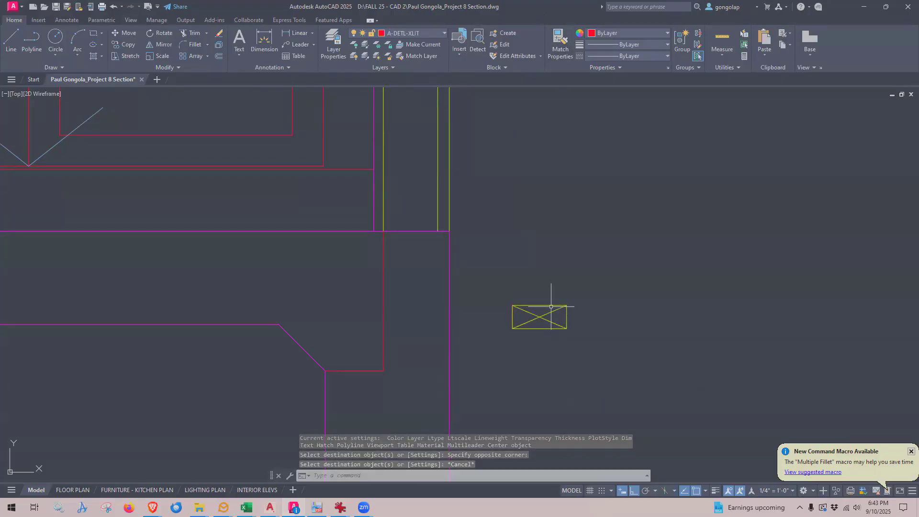
{"action": "left_click", "coordinate": [555, 305]}
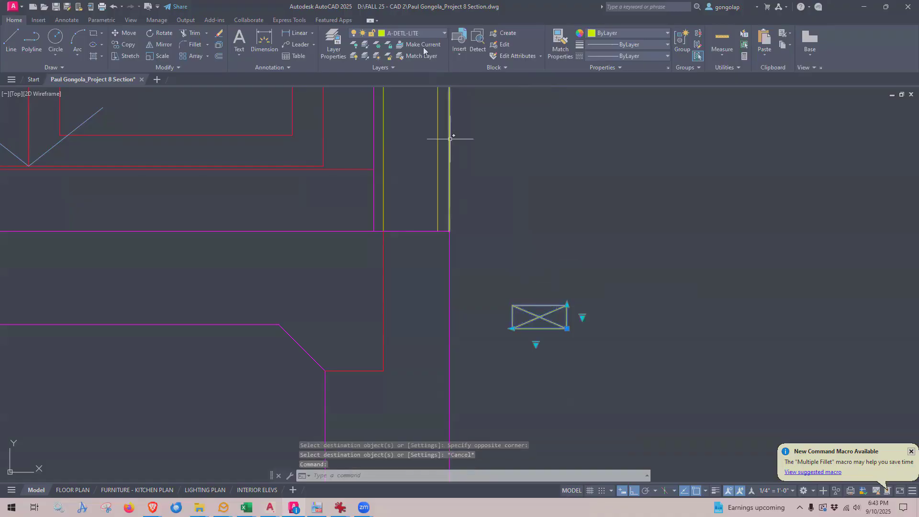
{"action": "key", "text": "Escape"}
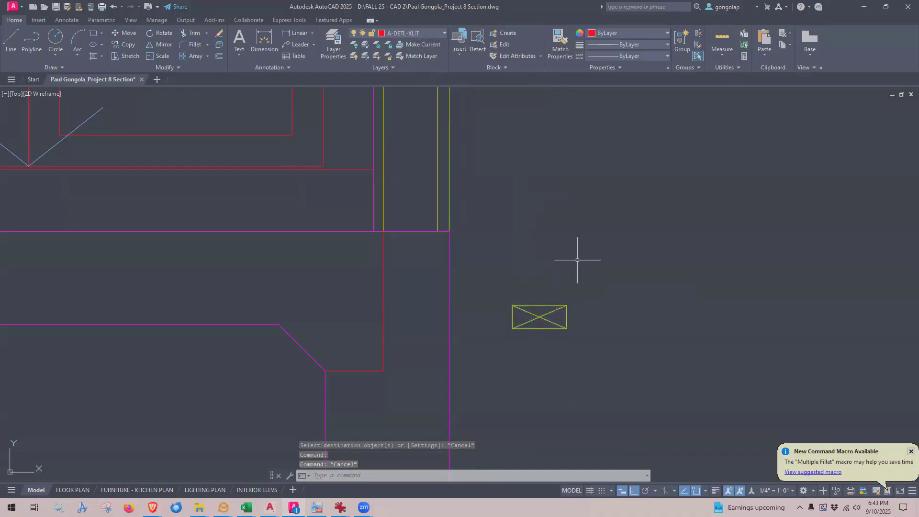
- Move the stud block by its lower outer corner to the stud wall's outer line at floor level
{"action": "type", "text": "m"}
{"action": "key", "text": "Return"}
{"action": "left_click", "coordinate": [587, 308]}
{"action": "left_click", "coordinate": [560, 342]}
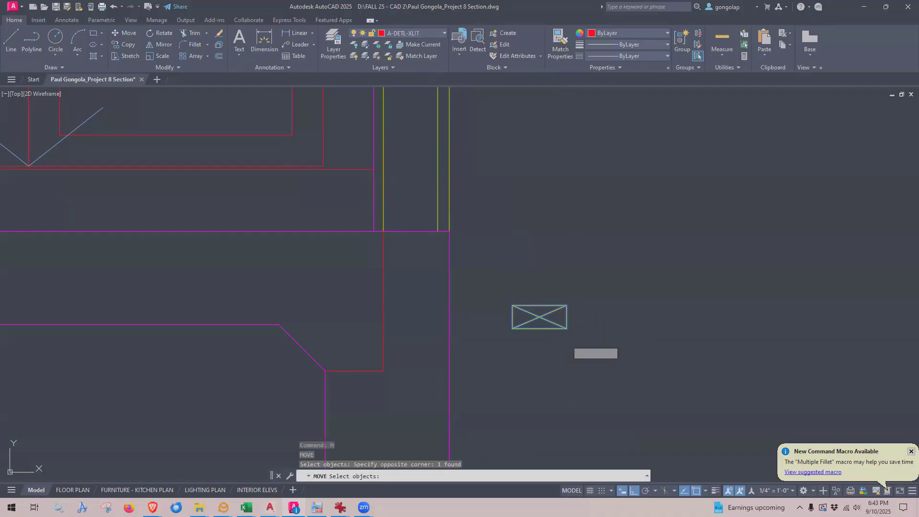
{"action": "key", "text": "Return"}
{"action": "left_click", "coordinate": [566, 328]}
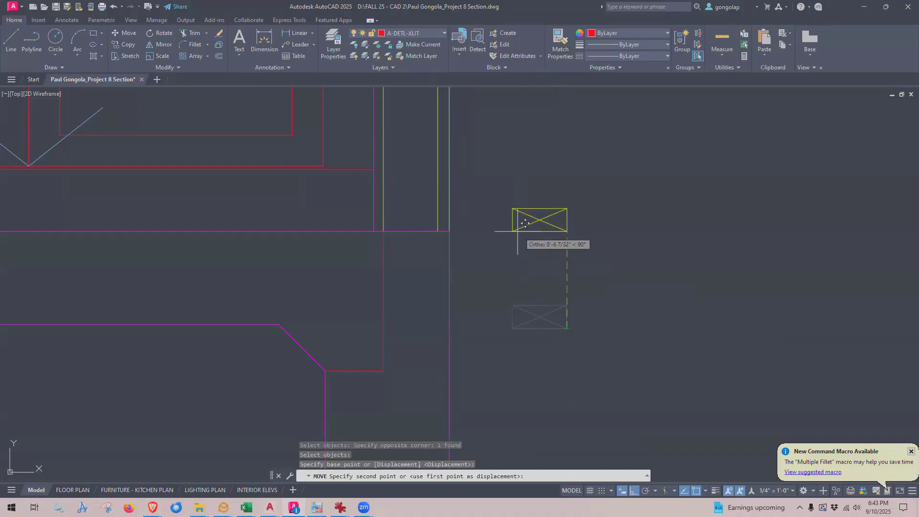
{"action": "scroll", "coordinate": [464, 213], "scroll_direction": "up", "scroll_amount": 2}
{"action": "left_click", "coordinate": [418, 238]}
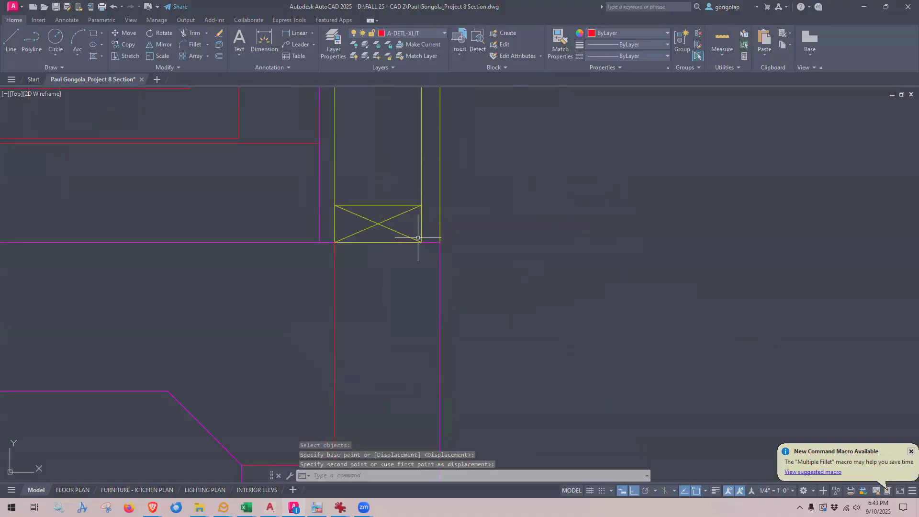
- Examine the bottom plate's fit between the stud lines and its position above the slab, keyway and foundation wall
{"action": "scroll", "coordinate": [568, 351], "scroll_direction": "down", "scroll_amount": 4}
{"action": "mouse_move", "coordinate": [558, 352]}
{"action": "middle_mouse_down"}
{"action": "mouse_move", "coordinate": [589, 322]}
{"action": "mouse_move", "coordinate": [579, 359]}
{"action": "middle_mouse_up"}
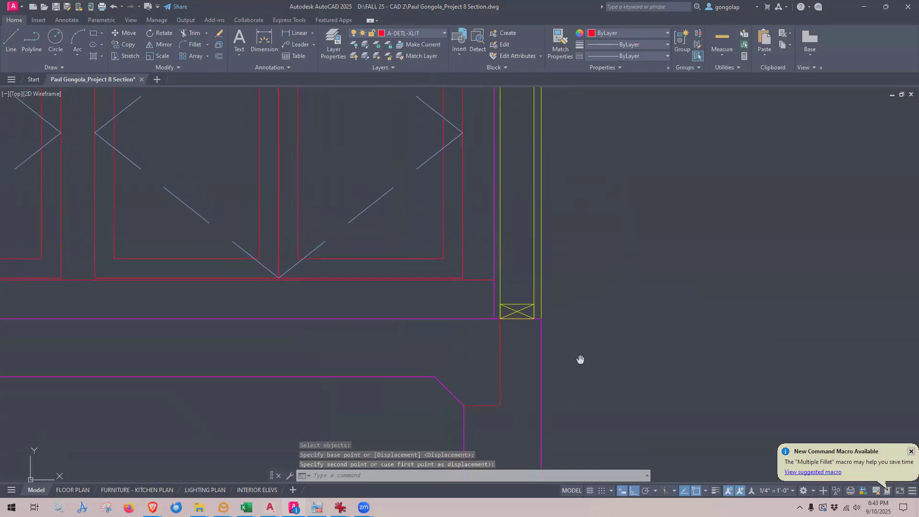
{"action": "scroll", "coordinate": [580, 359], "scroll_direction": "down", "scroll_amount": 4}
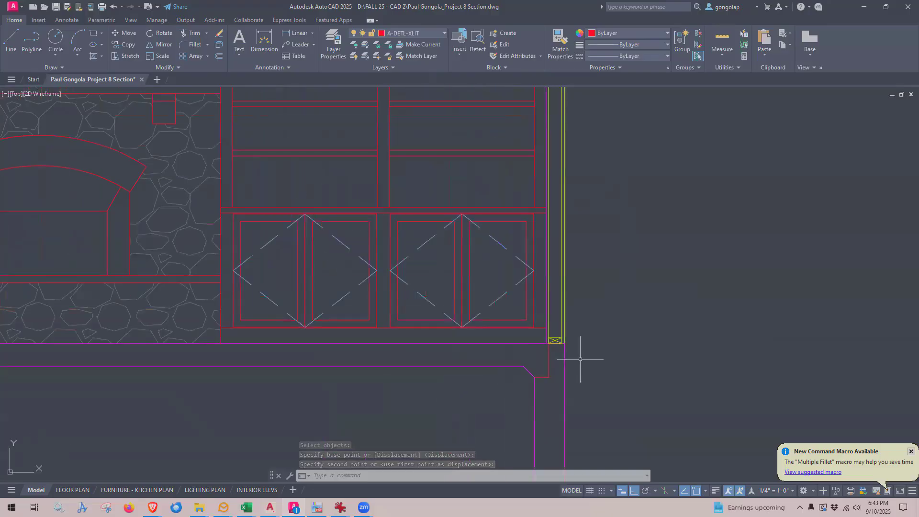
{"action": "scroll", "coordinate": [584, 284], "scroll_direction": "up", "scroll_amount": 4}
{"action": "middle_click_drag", "start_coordinate": [554, 372], "coordinate": [554, 332]}
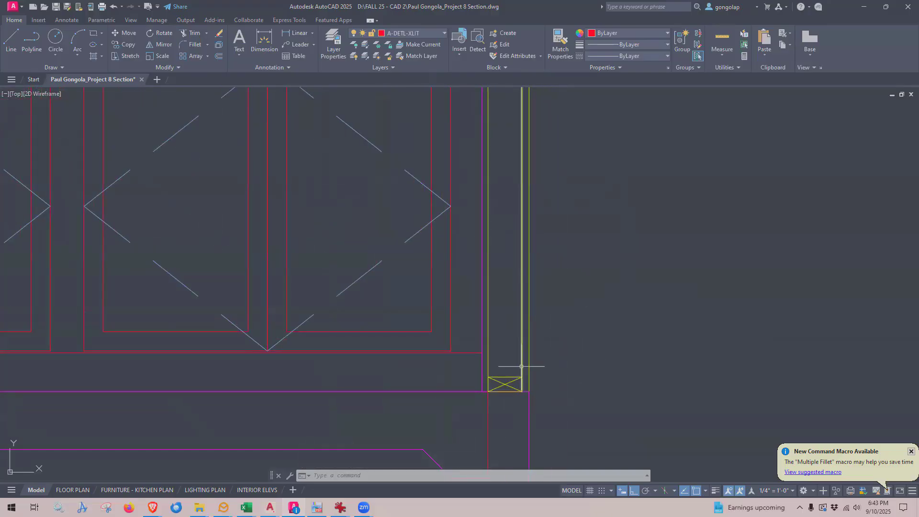
{"action": "scroll", "coordinate": [512, 380], "scroll_direction": "up", "scroll_amount": 4}
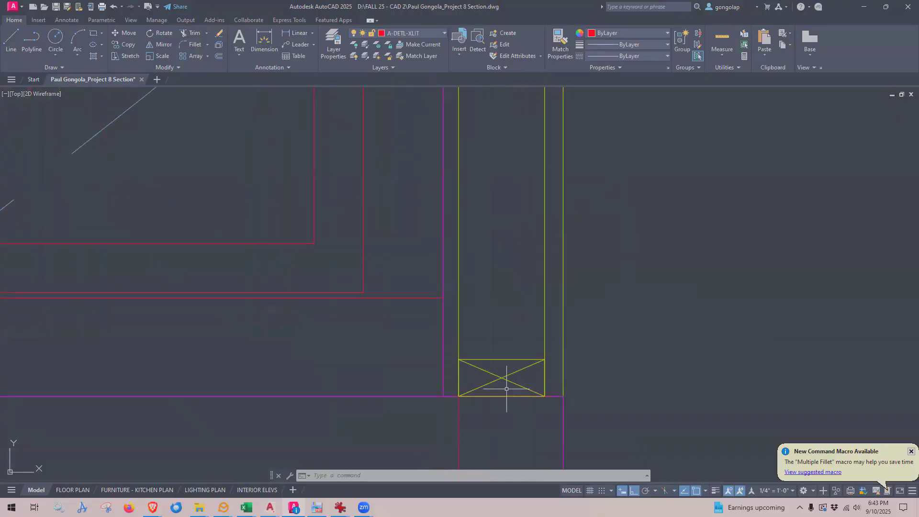
{"action": "scroll", "coordinate": [524, 377], "scroll_direction": "down", "scroll_amount": 2}
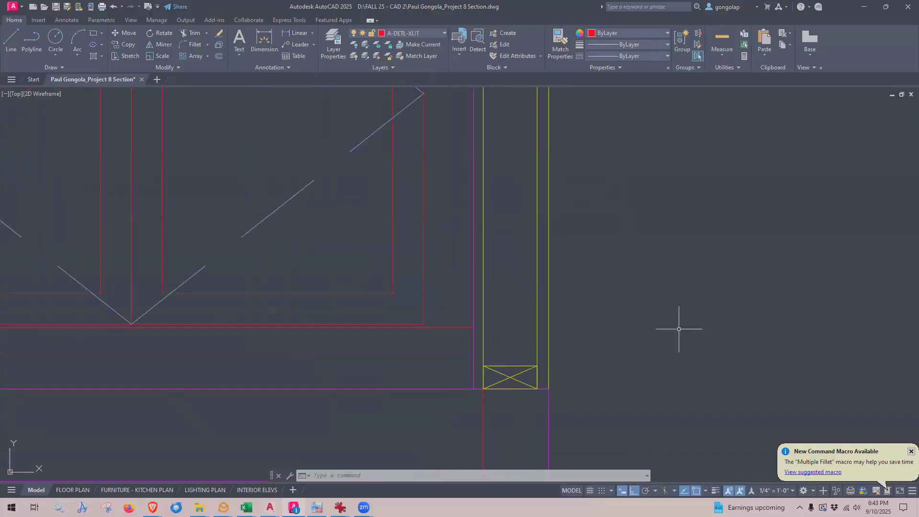
{"action": "scroll", "coordinate": [590, 303], "scroll_direction": "down", "scroll_amount": 4}
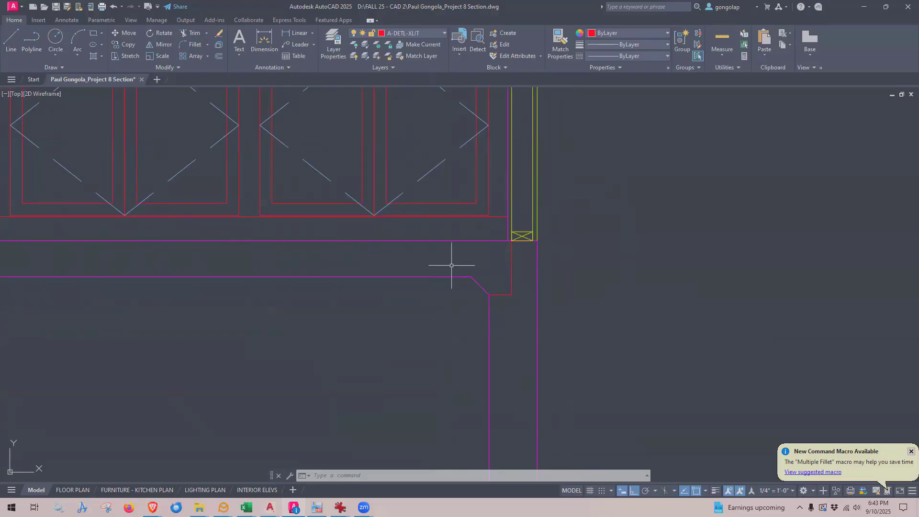
{"action": "middle_click_drag", "start_coordinate": [492, 261], "coordinate": [464, 331]}
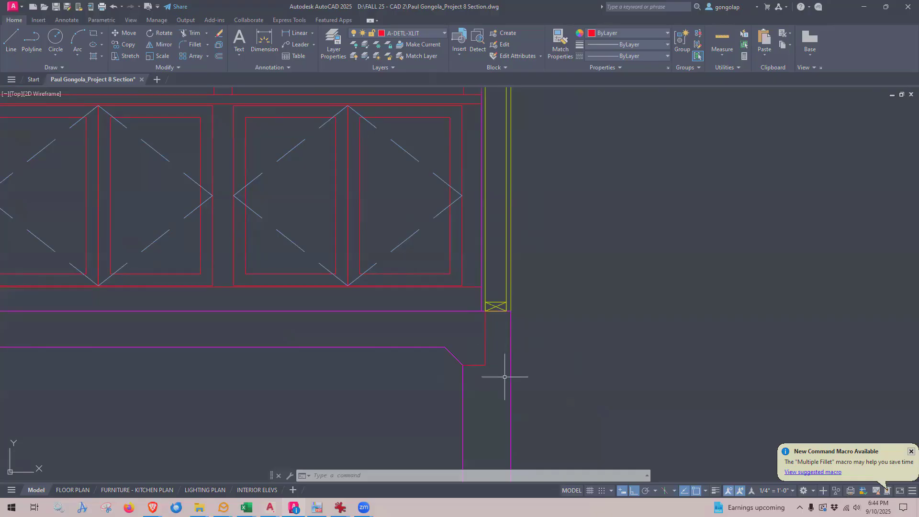
{"action": "scroll", "coordinate": [498, 305], "scroll_direction": "up", "scroll_amount": 2}
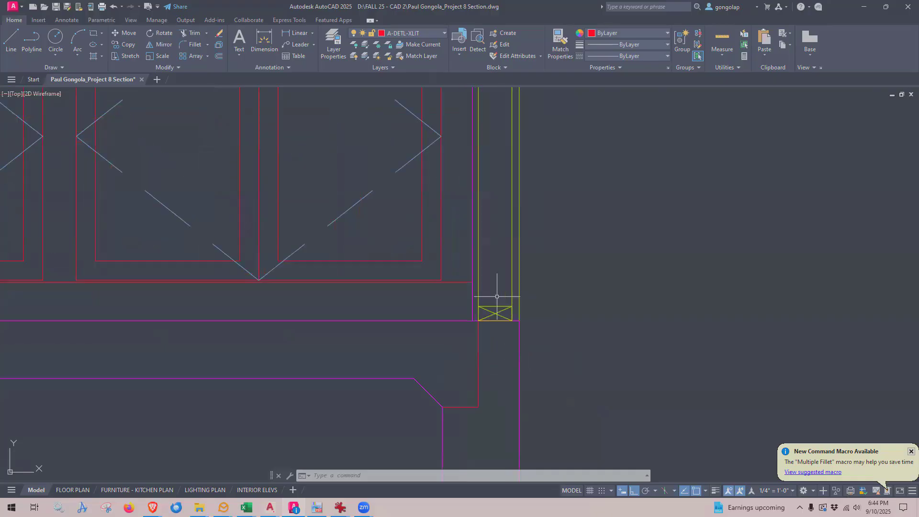
{"action": "left_click", "coordinate": [498, 305]}
{"action": "left_click", "coordinate": [503, 312]}
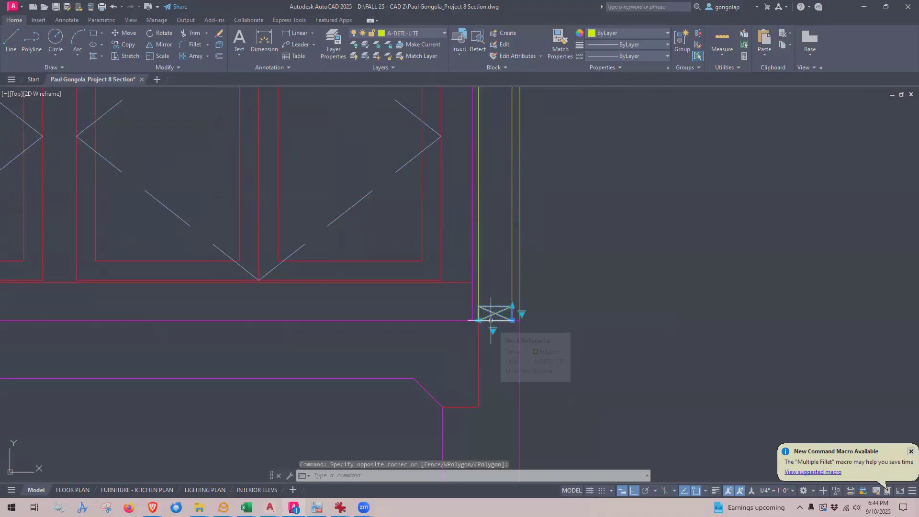
{"action": "scroll", "coordinate": [491, 320], "scroll_direction": "down", "scroll_amount": 2}
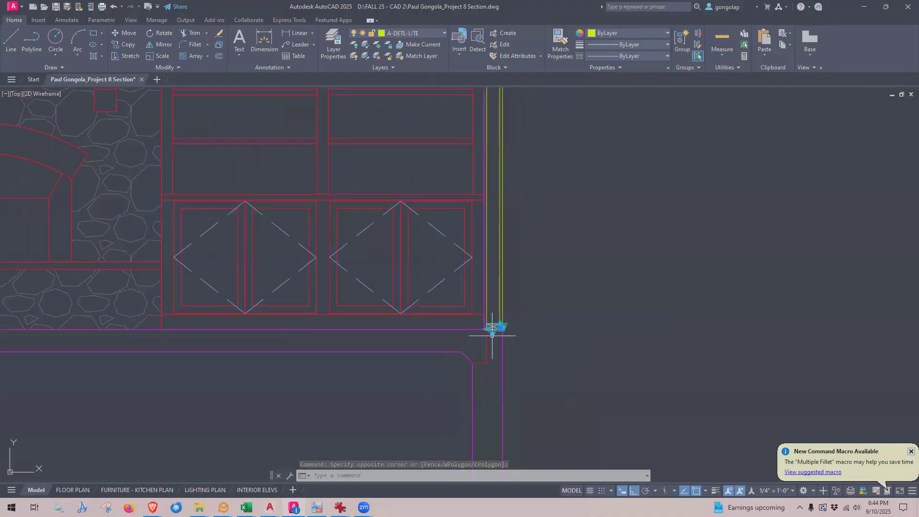
{"action": "key", "text": "Escape"}
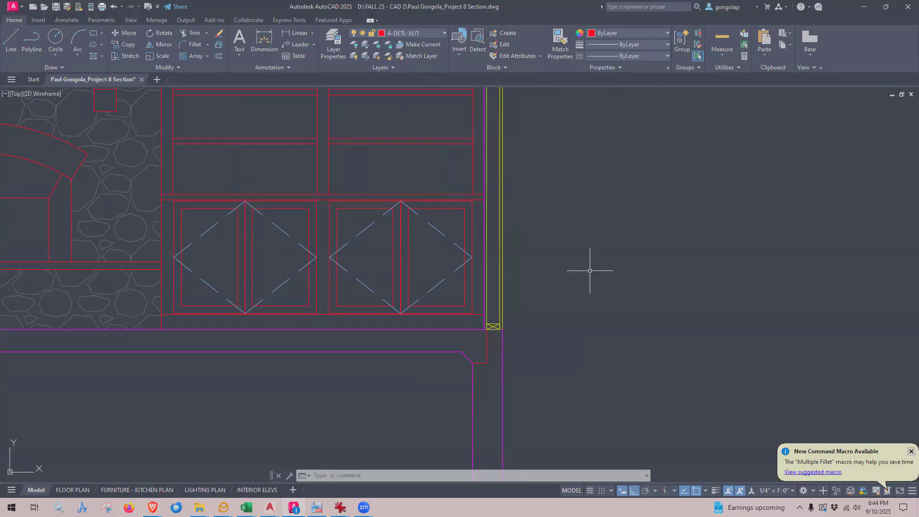
{"action": "scroll", "coordinate": [488, 302], "scroll_direction": "up", "scroll_amount": 4}
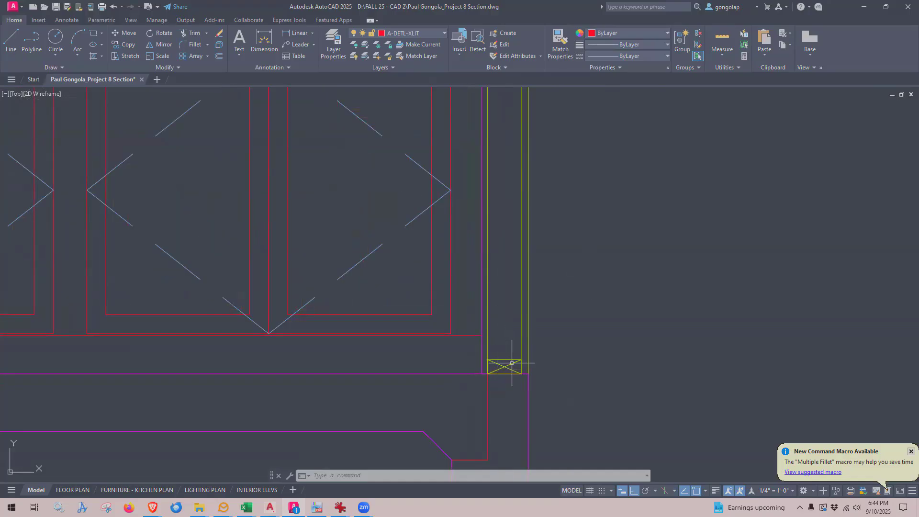
{"action": "middle_click_drag", "start_coordinate": [506, 366], "coordinate": [500, 301]}
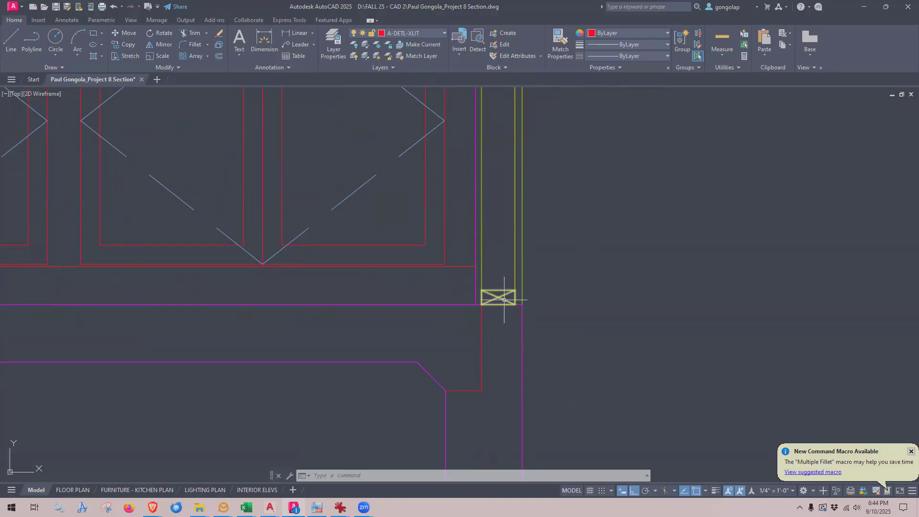
- Examine the layered wall from the bottom plate up to its top end beside the sloped ceiling line
{"action": "scroll", "coordinate": [503, 299], "scroll_direction": "down", "scroll_amount": 4}
{"action": "scroll", "coordinate": [503, 299], "scroll_direction": "up", "scroll_amount": 5}
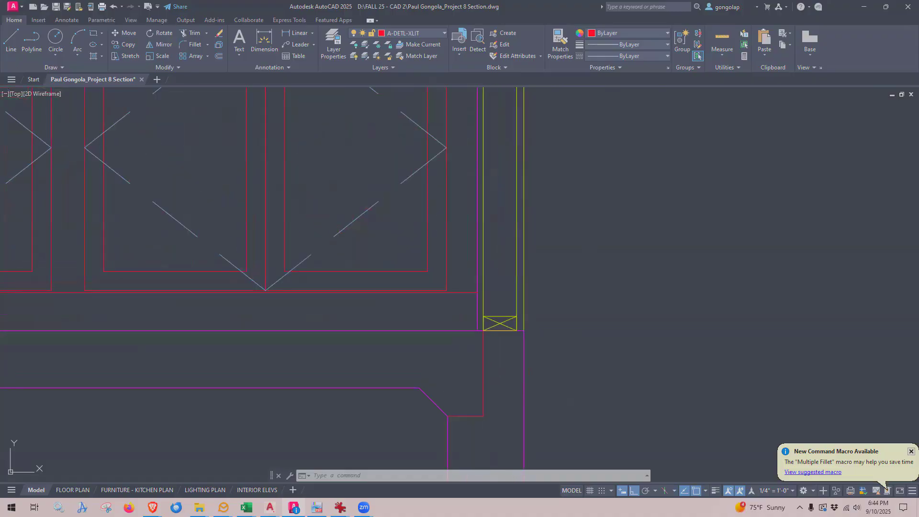
{"action": "middle_click_drag", "start_coordinate": [503, 258], "coordinate": [503, 309]}
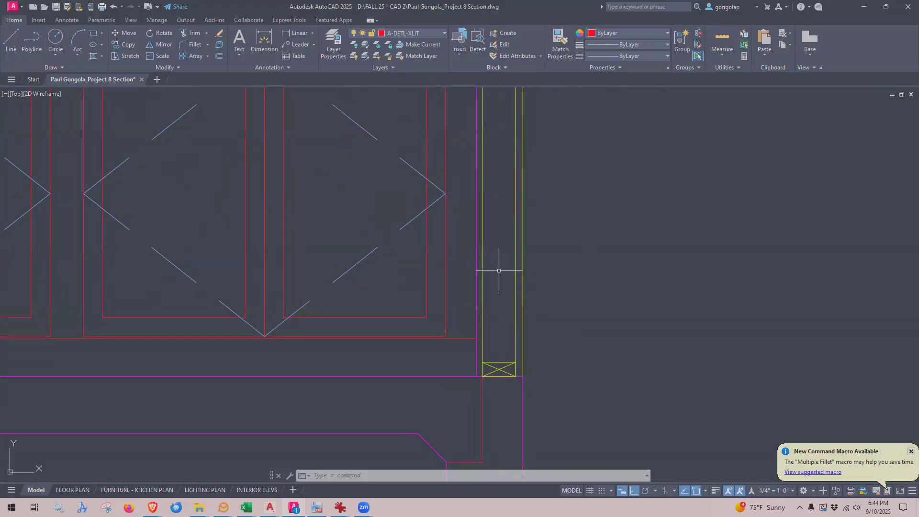
{"action": "scroll", "coordinate": [499, 270], "scroll_direction": "down", "scroll_amount": 6}
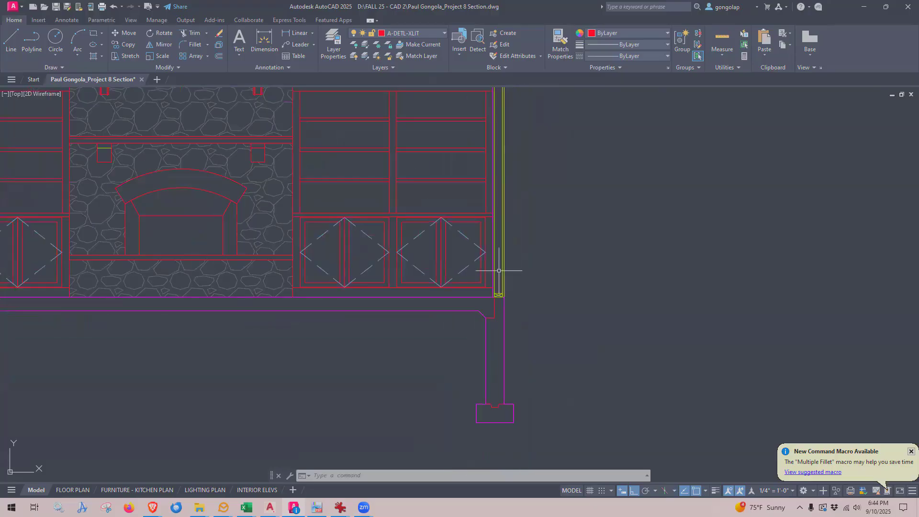
{"action": "middle_click_drag", "start_coordinate": [499, 209], "coordinate": [497, 291]}
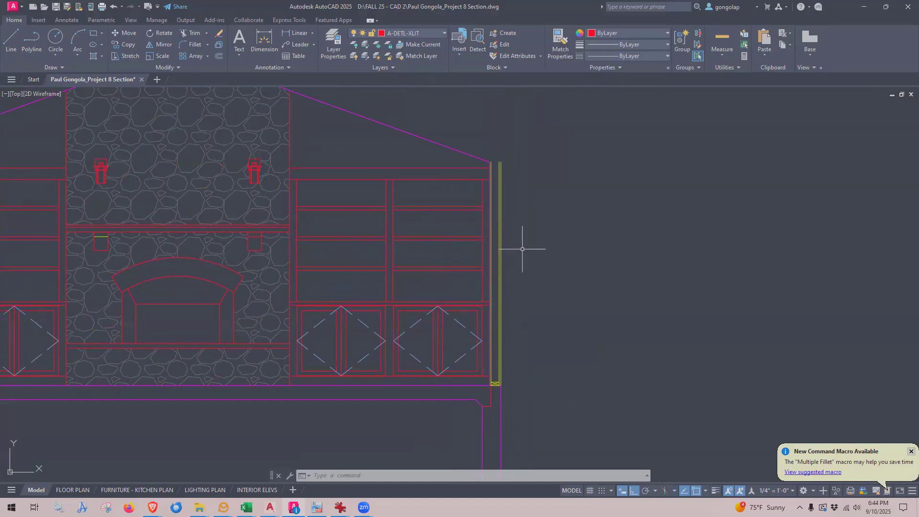
{"action": "scroll", "coordinate": [488, 145], "scroll_direction": "up", "scroll_amount": 4}
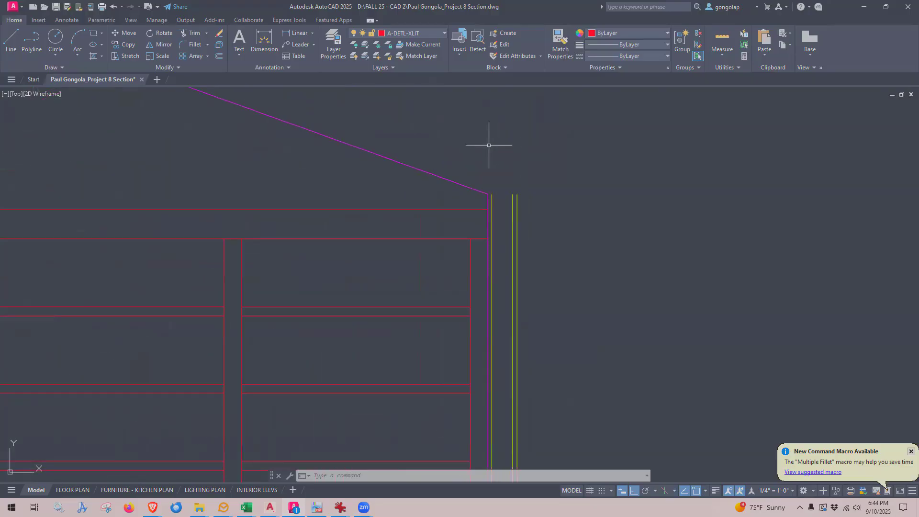
{"action": "scroll", "coordinate": [489, 145], "scroll_direction": "up", "scroll_amount": 4}
{"action": "middle_click_drag", "start_coordinate": [494, 191], "coordinate": [526, 244]}
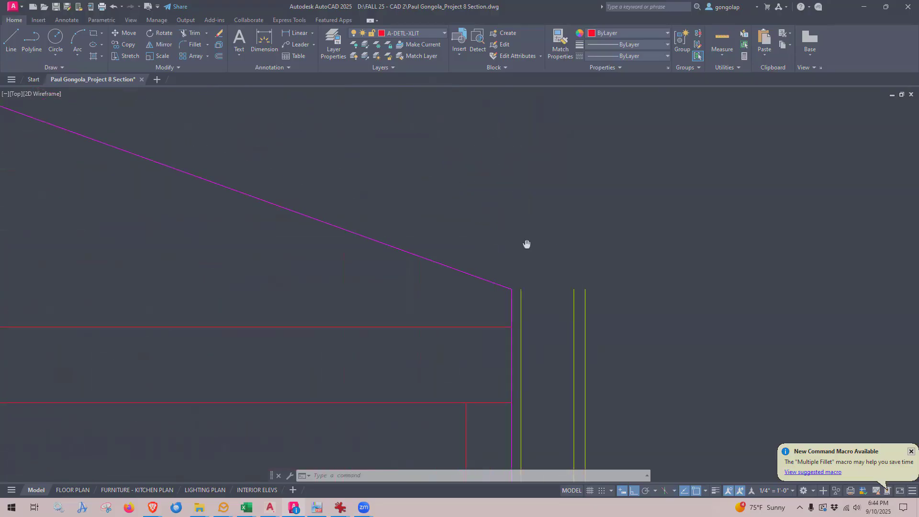
- Switch to the building section notes in PDF-XChange Viewer and examine the roof eave and sloped ceiling construction up close
{"action": "scroll", "coordinate": [495, 242], "scroll_direction": "down", "scroll_amount": 4}
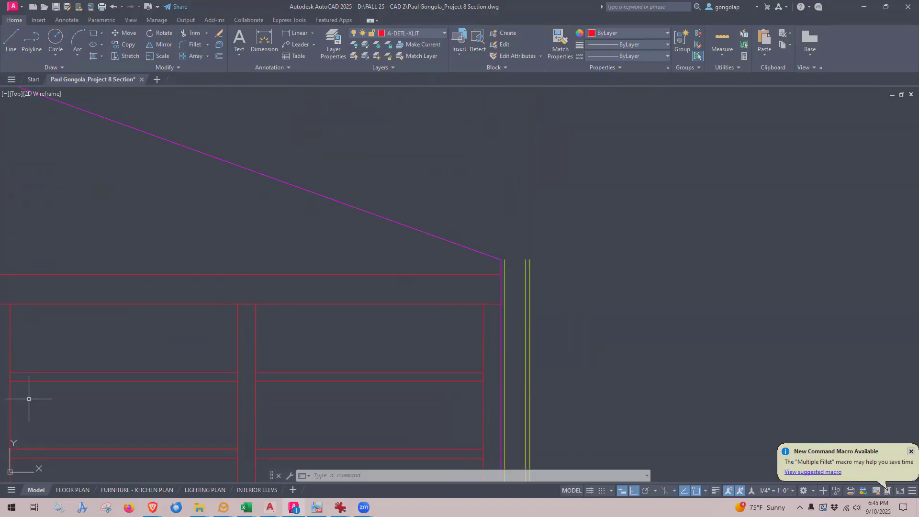
{"action": "left_click", "coordinate": [317, 507]}
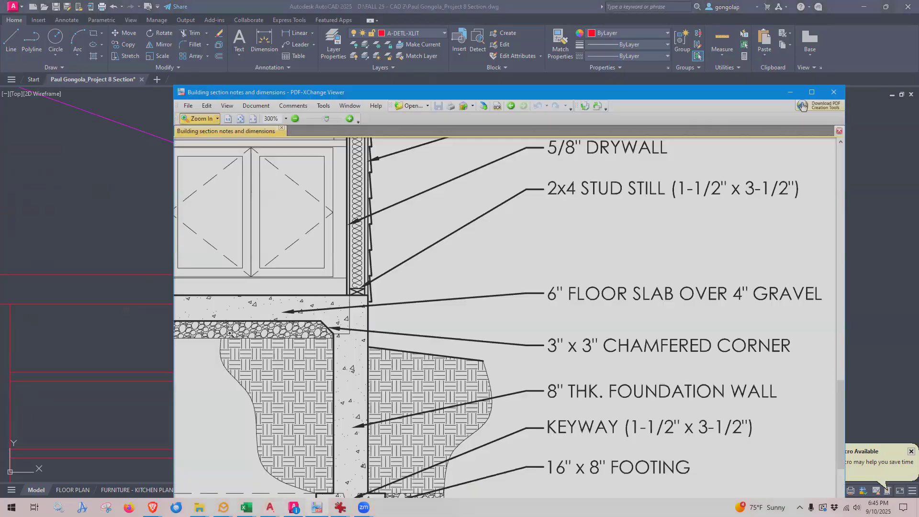
{"action": "scroll", "coordinate": [323, 330], "scroll_direction": "up", "scroll_amount": 10}
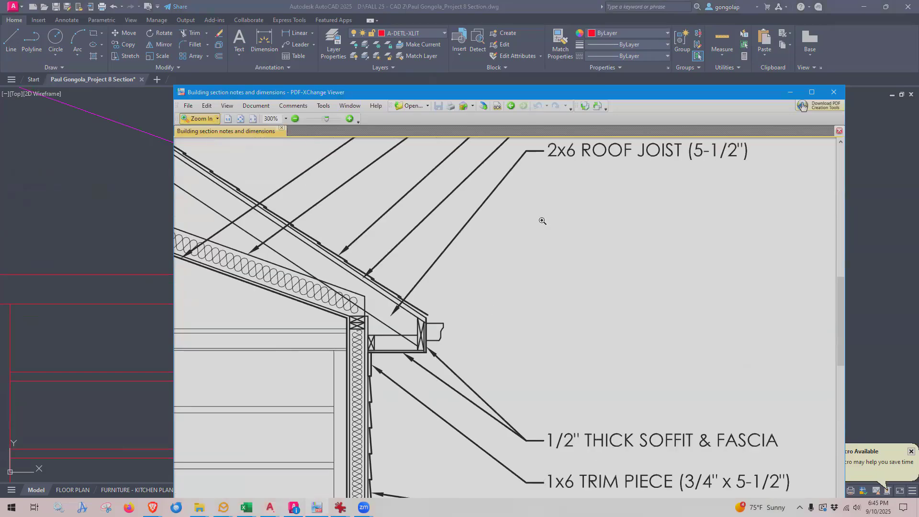
{"action": "left_click_drag", "start_coordinate": [540, 209], "coordinate": [203, 437]}
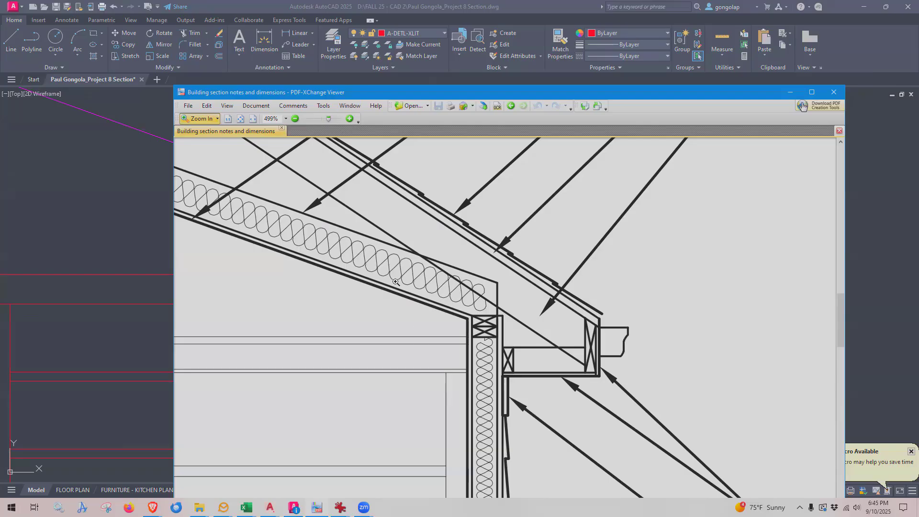
{"action": "scroll", "coordinate": [395, 282], "scroll_direction": "up", "scroll_amount": 10}
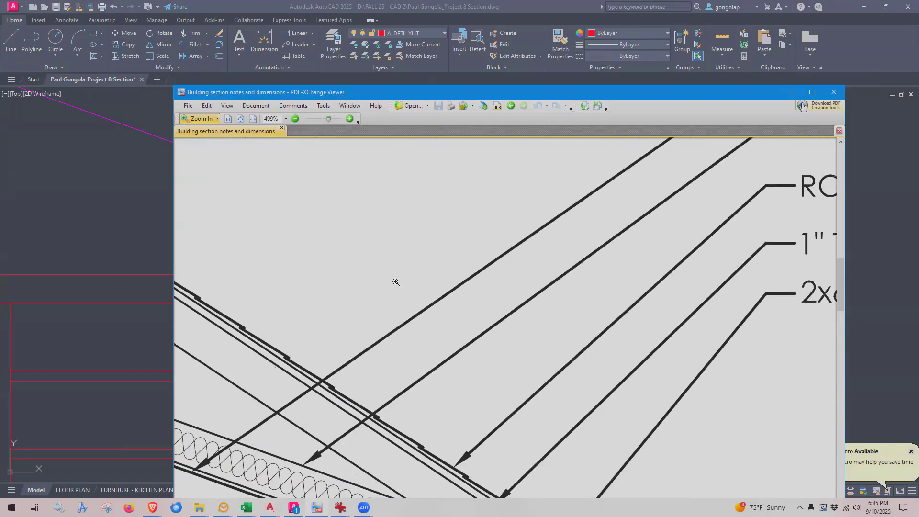
{"action": "scroll", "coordinate": [395, 282], "scroll_direction": "down", "scroll_amount": 3}
{"action": "scroll", "coordinate": [559, 156], "scroll_direction": "down", "scroll_amount": 5}
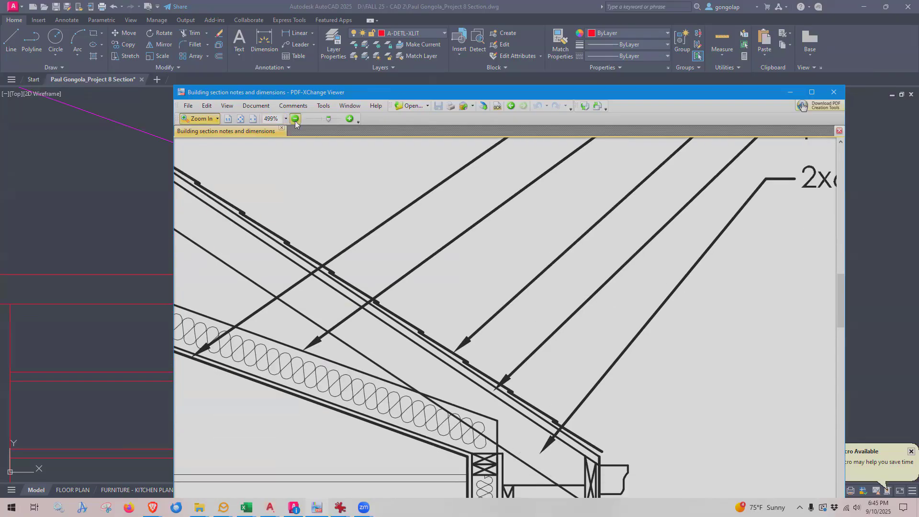
- Read the drywall ceiling, ceiling joist and roof callouts in the PDF beside the section drawing
{"action": "left_click", "coordinate": [295, 121]}
{"action": "left_click", "coordinate": [295, 121]}
{"action": "left_click", "coordinate": [296, 121]}
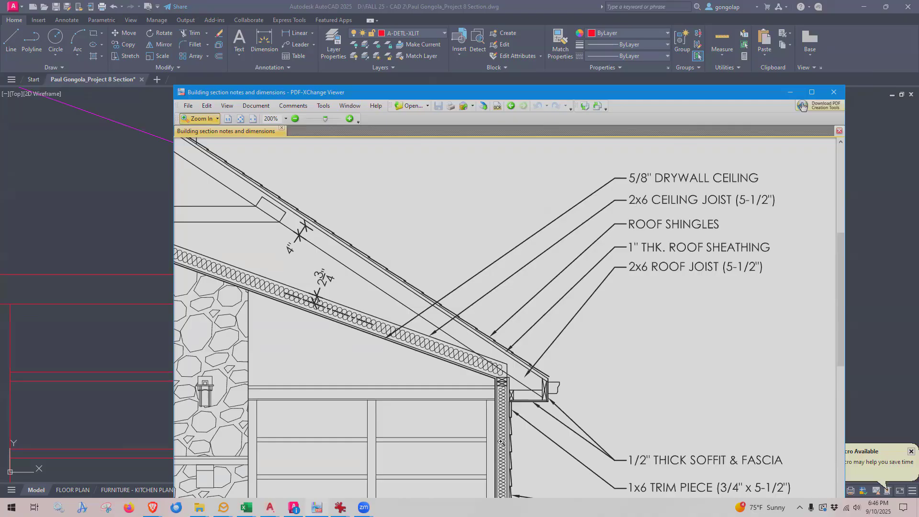
{"action": "scroll", "coordinate": [514, 397], "scroll_direction": "down", "scroll_amount": 3}
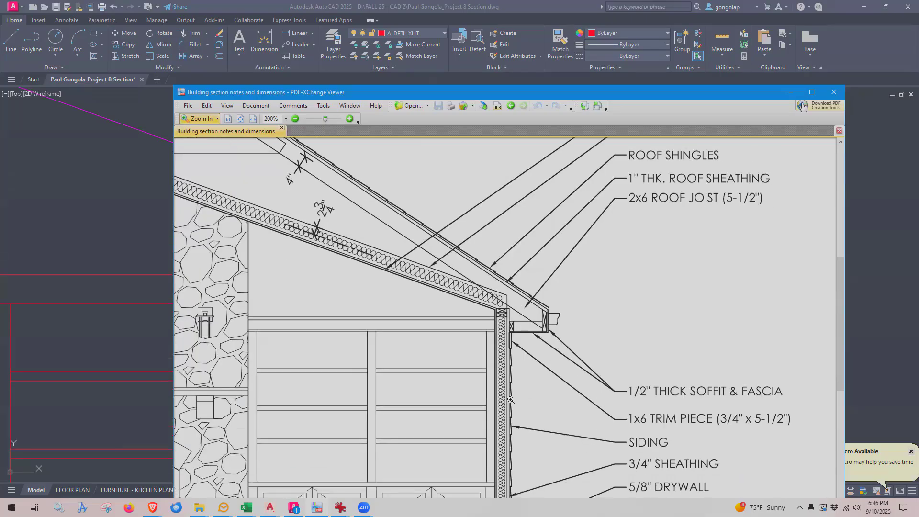
{"action": "scroll", "coordinate": [510, 399], "scroll_direction": "up", "scroll_amount": 1}
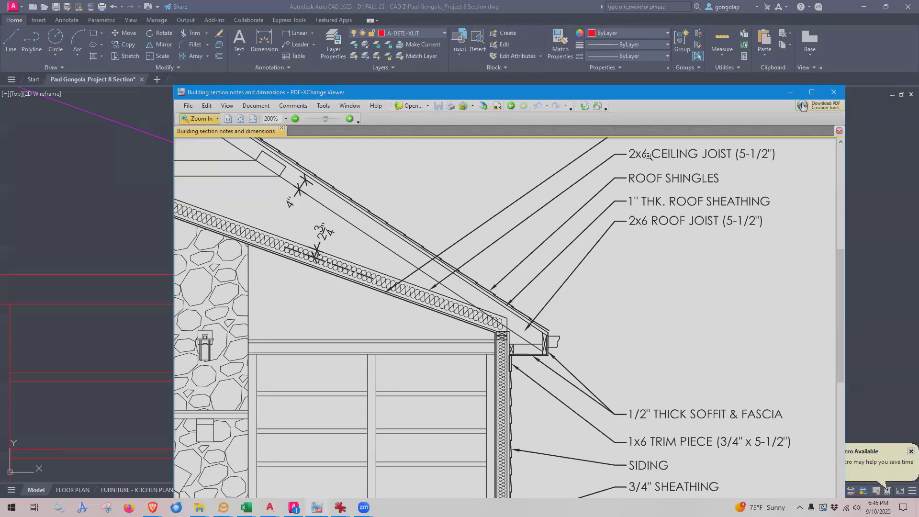
{"action": "scroll", "coordinate": [711, 260], "scroll_direction": "up", "scroll_amount": 2}
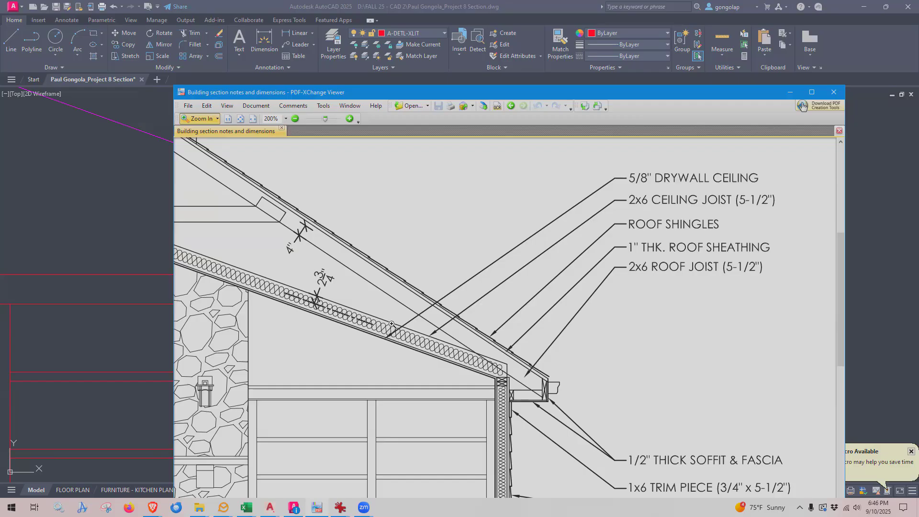
- Return to AutoCAD and offset the sloped magenta ceiling line 5/8" upward for the drywall thickness
{"action": "left_click", "coordinate": [788, 92]}
{"action": "scroll", "coordinate": [429, 253], "scroll_direction": "up", "scroll_amount": 2}
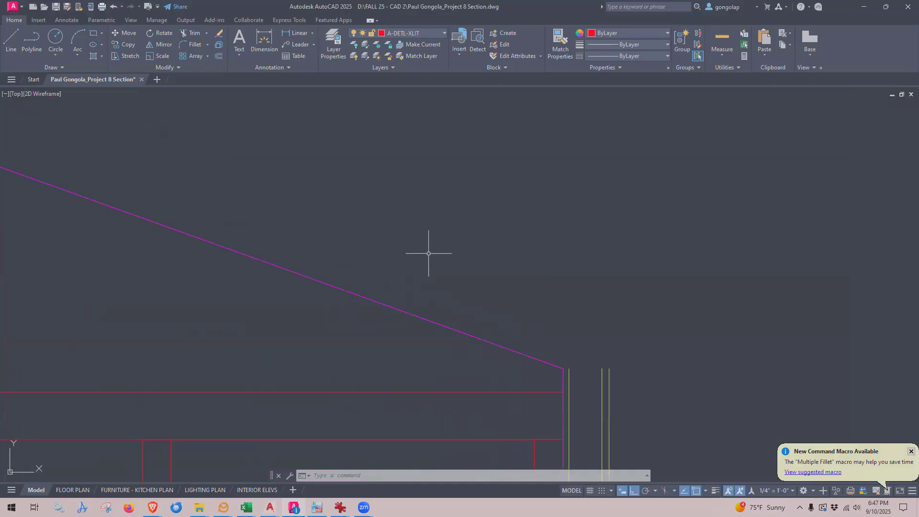
{"action": "type", "text": "o"}
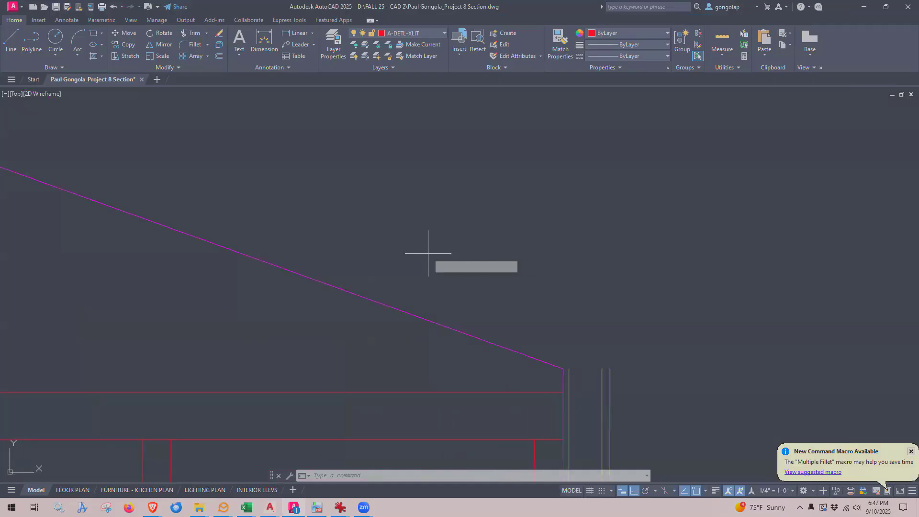
{"action": "key", "text": "Return"}
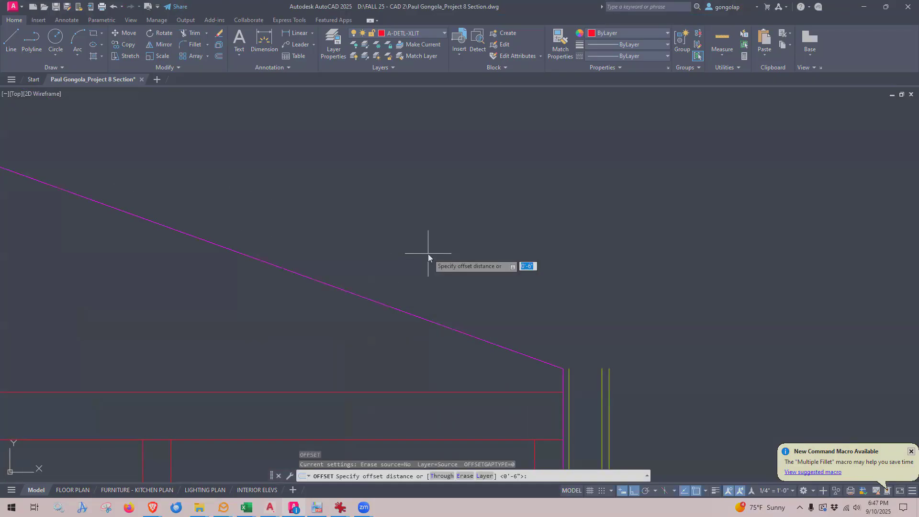
{"action": "type", "text": "5/8"}
{"action": "key", "text": "Return"}
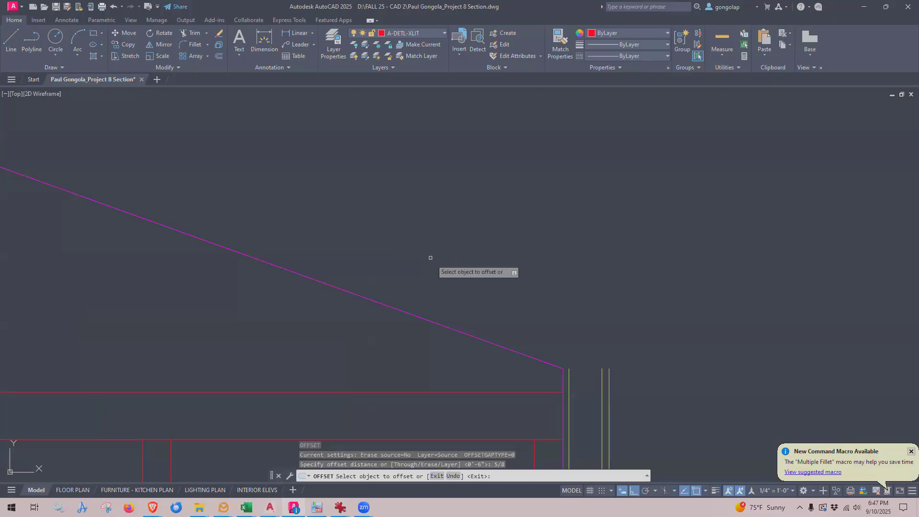
{"action": "left_click", "coordinate": [426, 321]}
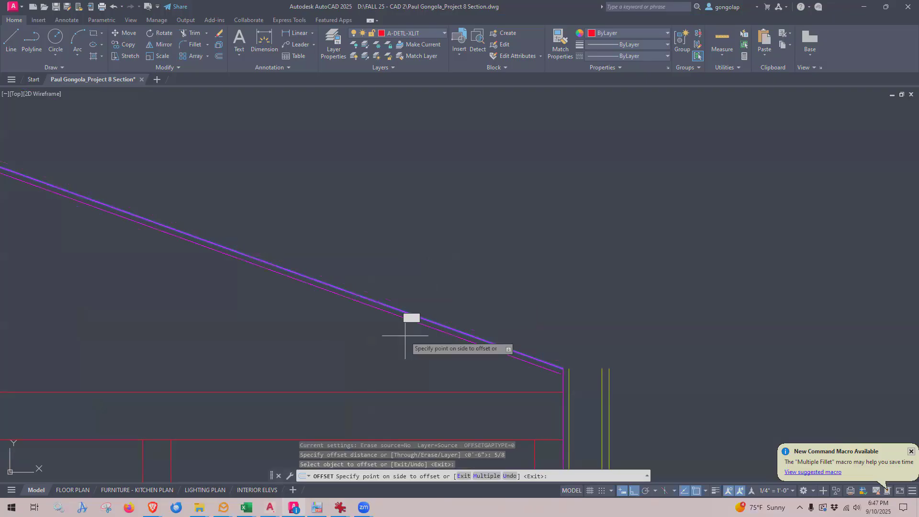
{"action": "left_click", "coordinate": [445, 234]}
{"action": "key", "text": "Return"}
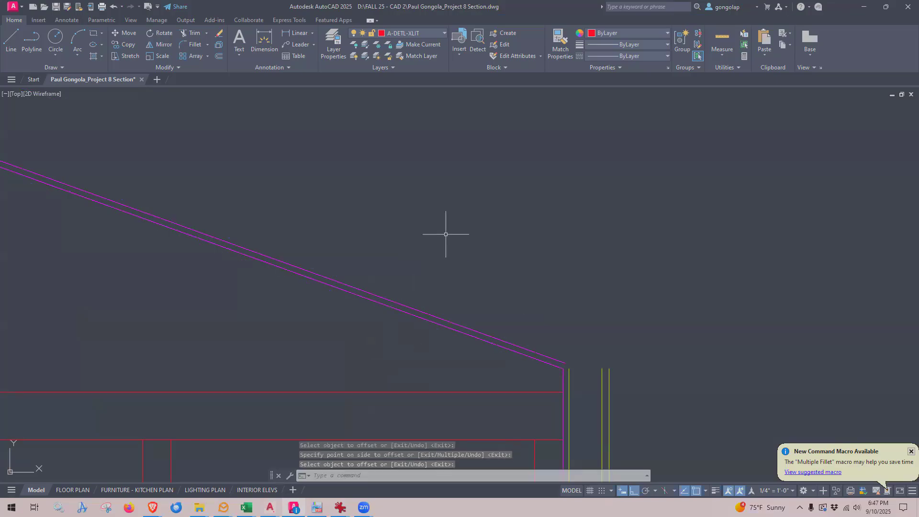
- Offset the upper drywall line of the sloped ceiling 5.5" upward for the ceiling joist depth
{"action": "key", "text": "Return"}
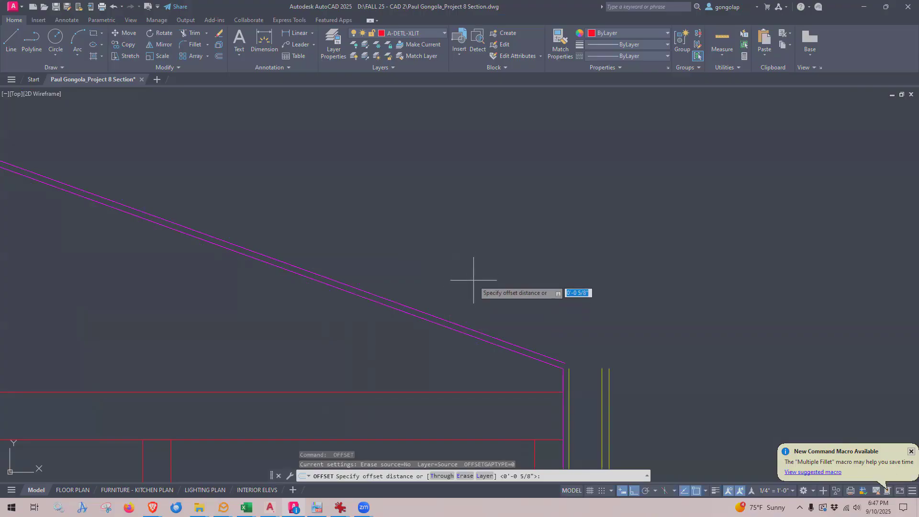
{"action": "type", "text": "5.5"}
{"action": "key", "text": "Return"}
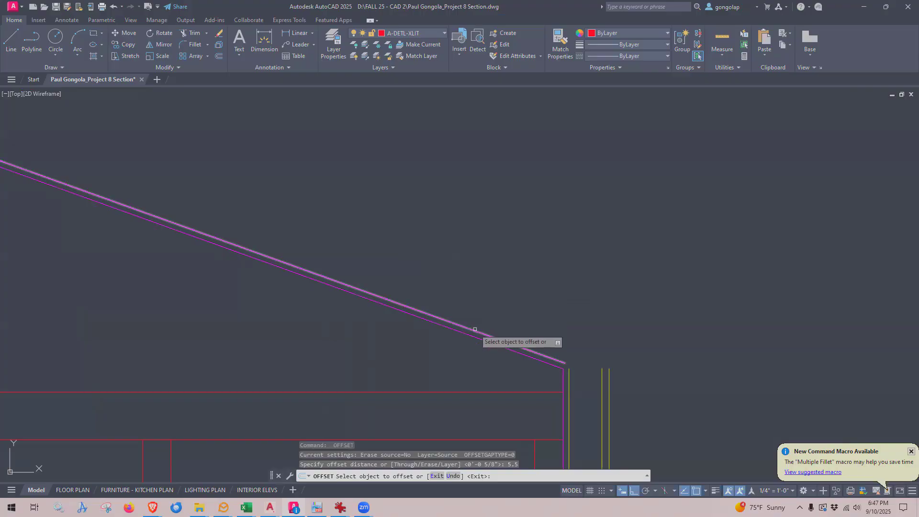
{"action": "left_click", "coordinate": [474, 330]}
{"action": "left_click", "coordinate": [519, 230]}
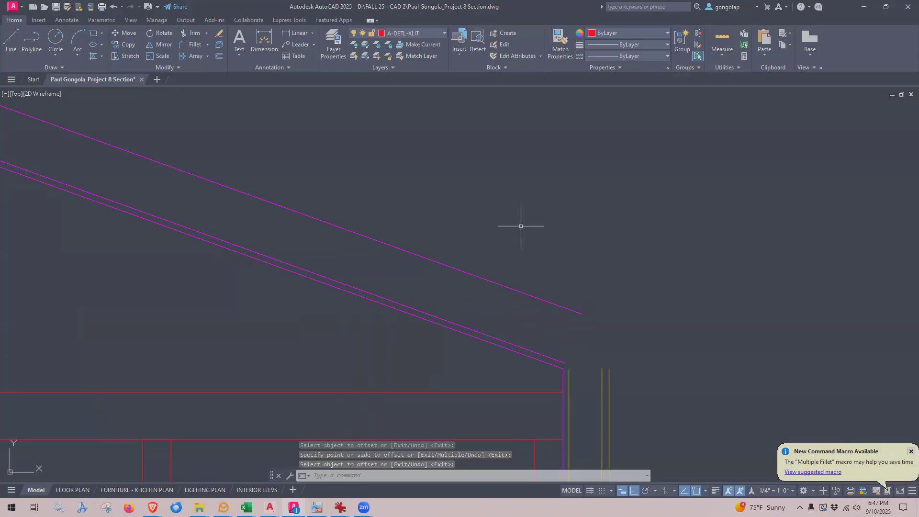
- Match the properties of the innermost yellow vertical wall line onto the two offset ceiling lines
{"action": "left_click", "coordinate": [340, 44]}
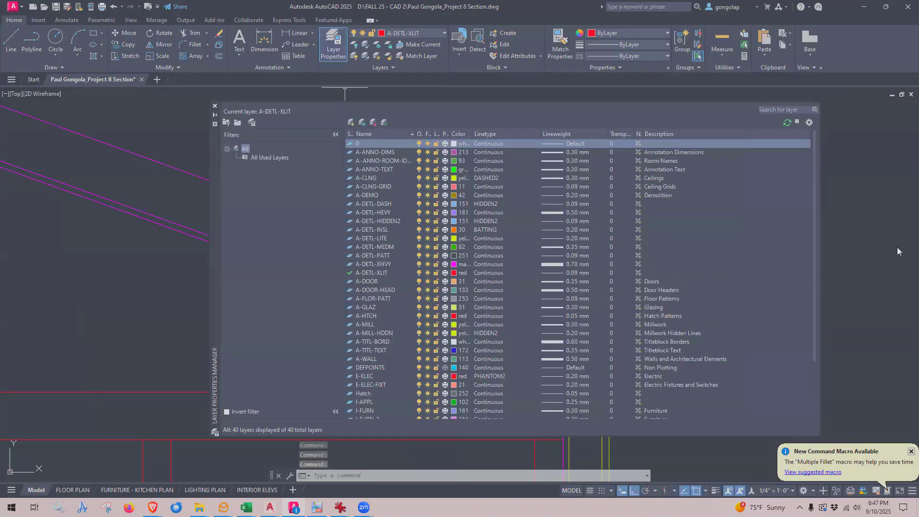
{"action": "left_click", "coordinate": [215, 105]}
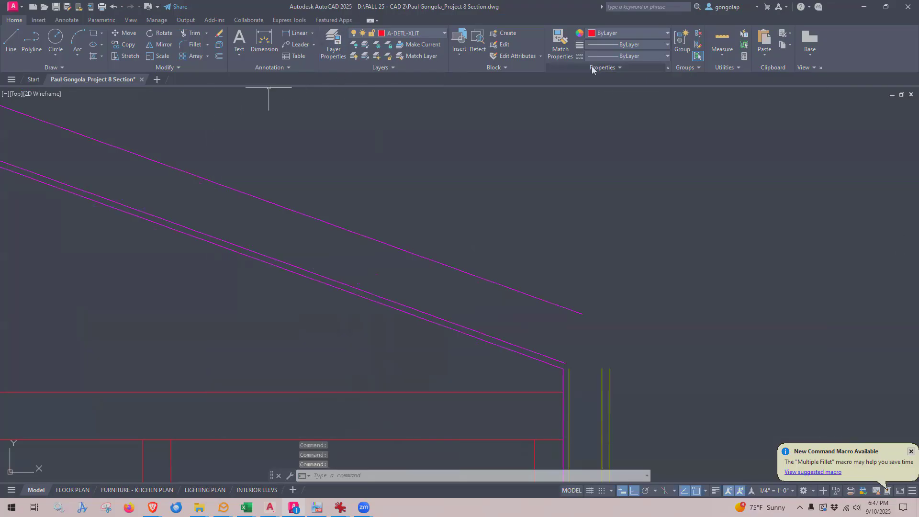
{"action": "left_click", "coordinate": [560, 41]}
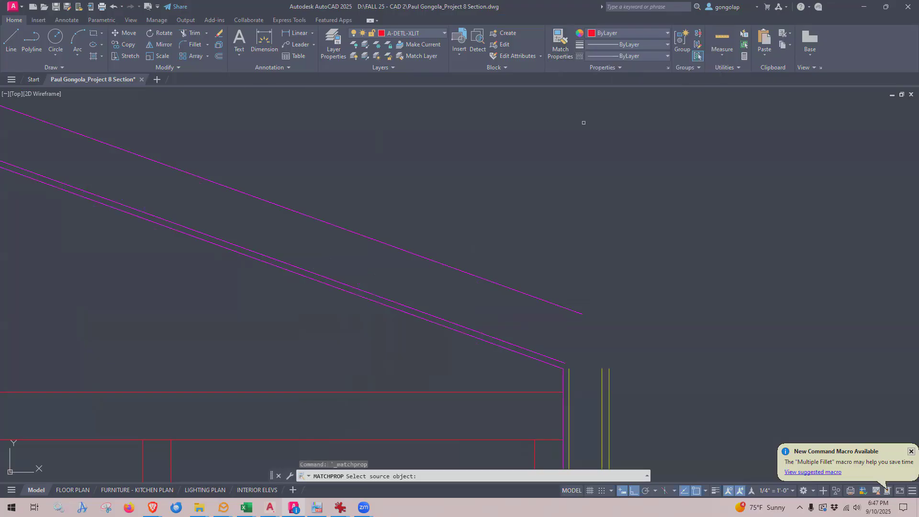
{"action": "left_click", "coordinate": [569, 380]}
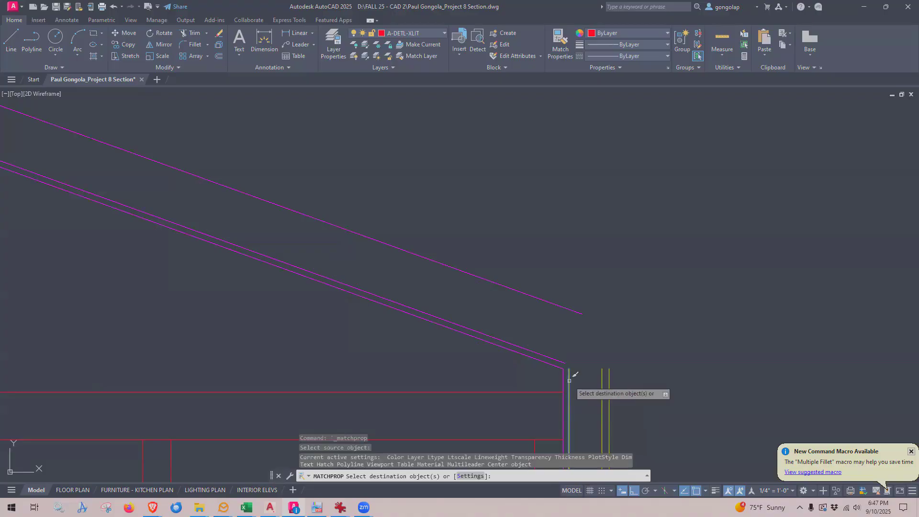
{"action": "left_click", "coordinate": [563, 361]}
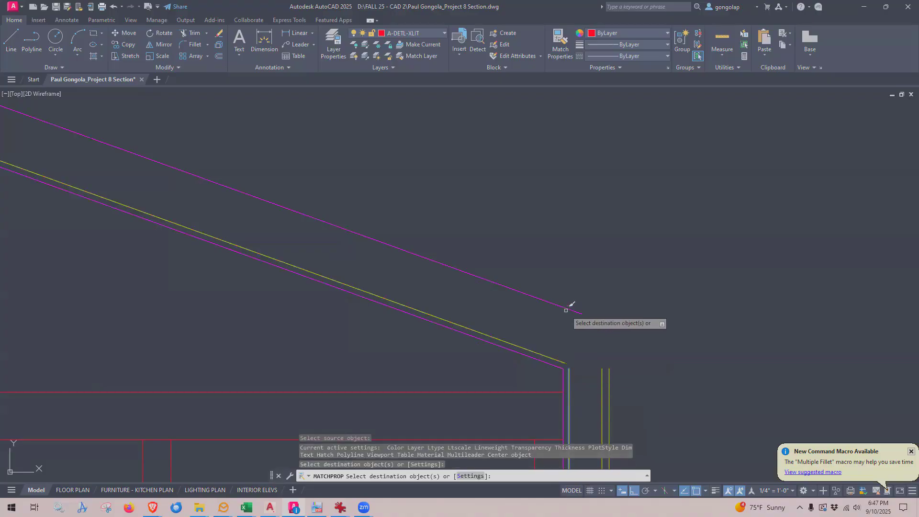
{"action": "left_click", "coordinate": [566, 306]}
{"action": "key", "text": "Return"}
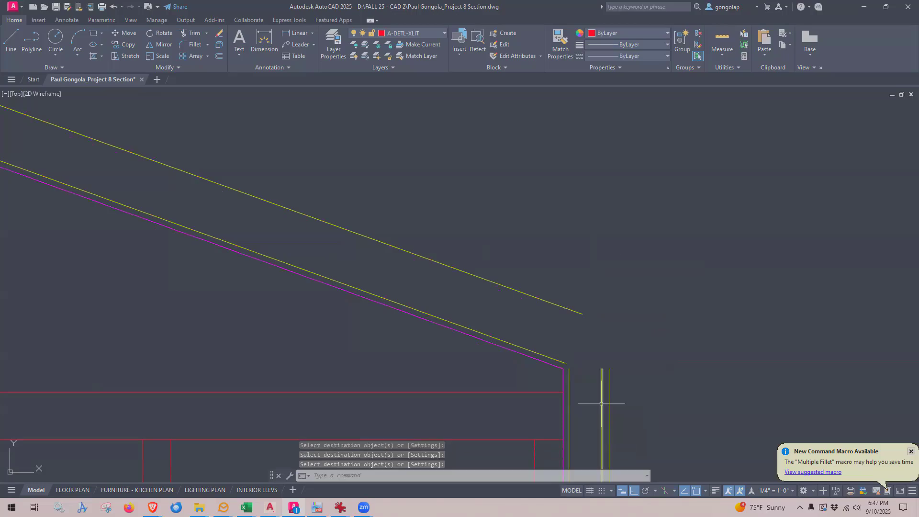
- Fillet the lower offset ceiling line with the innermost yellow wall line into a sharp corner at zero radius
{"action": "scroll", "coordinate": [598, 401], "scroll_direction": "up", "scroll_amount": 2}
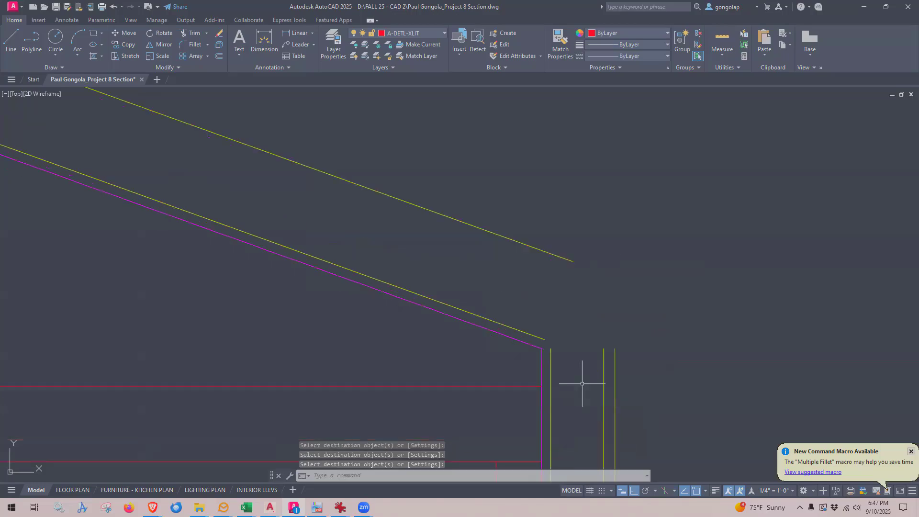
{"action": "type", "text": "f"}
{"action": "key", "text": "Return"}
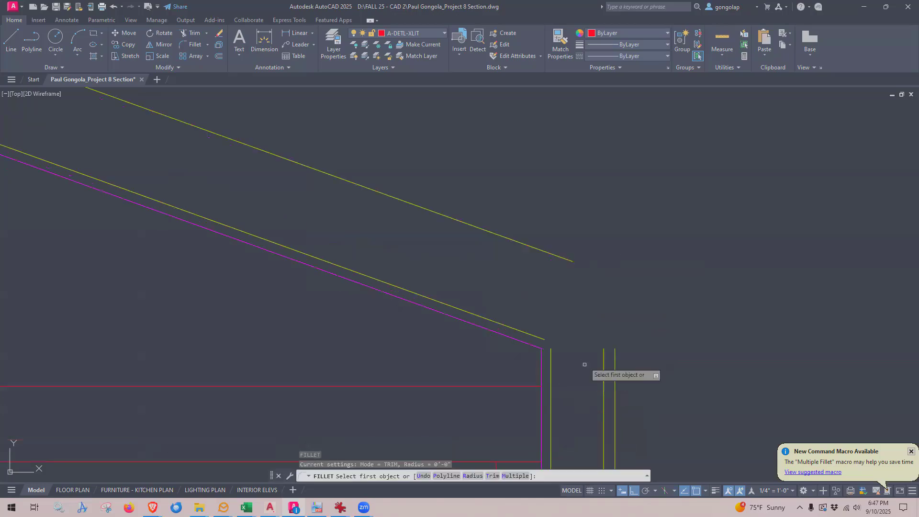
{"action": "left_click", "coordinate": [534, 337]}
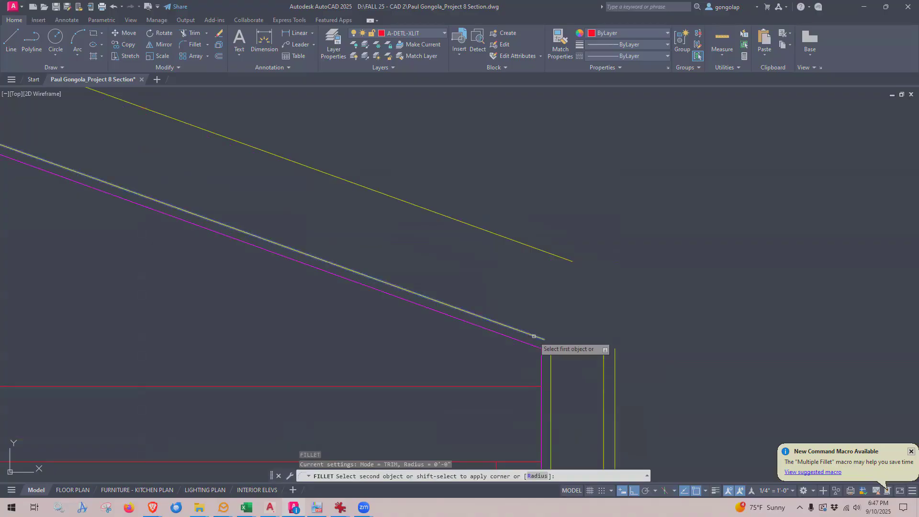
{"action": "left_click", "coordinate": [550, 355]}
- Fillet the top of the ceiling joist with the outer stud line of the wall into a sharp corner
{"action": "key", "text": "Return"}
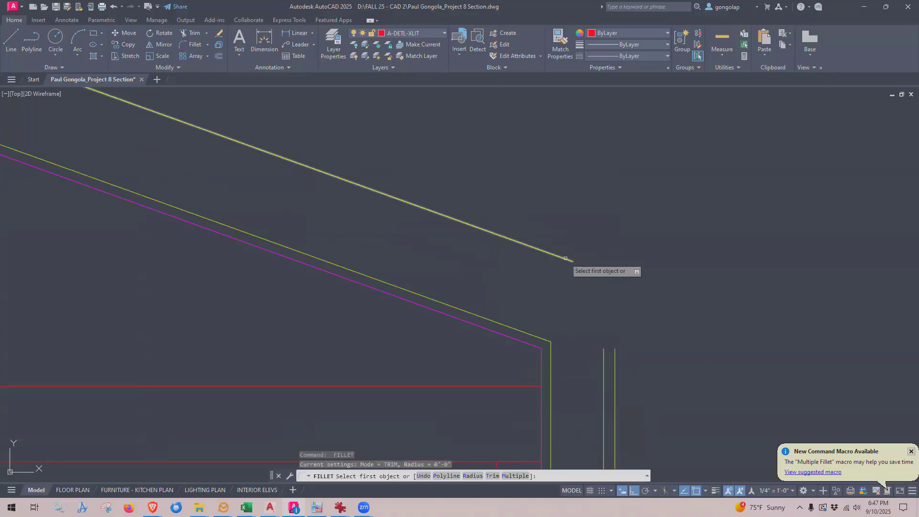
{"action": "left_click", "coordinate": [564, 259]}
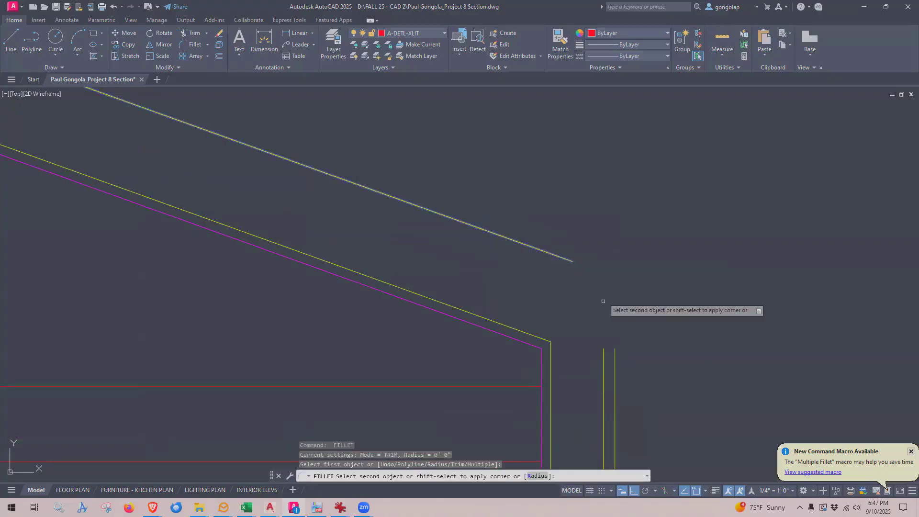
{"action": "left_click", "coordinate": [604, 362]}
{"action": "scroll", "coordinate": [501, 250], "scroll_direction": "down", "scroll_amount": 4}
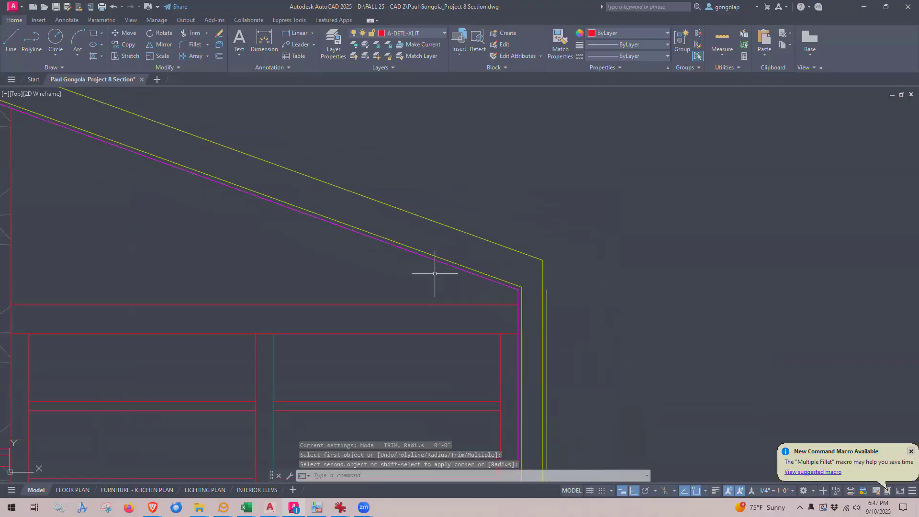
{"action": "mouse_move", "coordinate": [435, 273]}
{"action": "middle_mouse_down"}
{"action": "mouse_move", "coordinate": [489, 254]}
{"action": "mouse_move", "coordinate": [489, 262]}
{"action": "middle_mouse_up"}
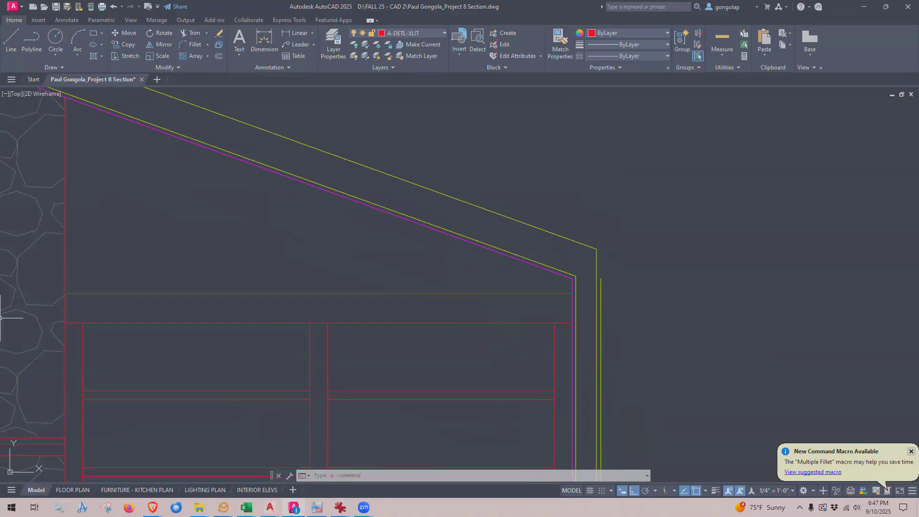
- Switch back to the PDF and examine the plates at the top of the stud wall and the sill at the floor slab
{"action": "key", "text": "alt+Tab"}
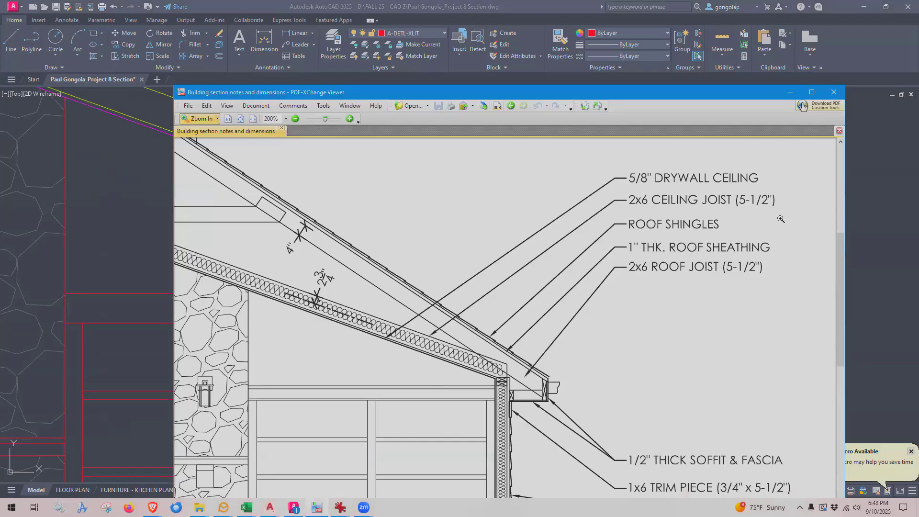
{"action": "left_click", "coordinate": [526, 395]}
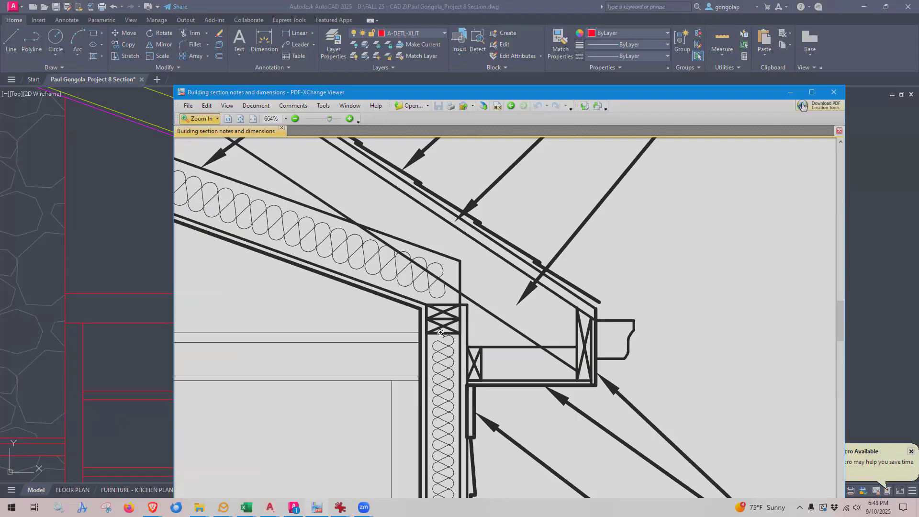
{"action": "scroll", "coordinate": [440, 332], "scroll_direction": "down", "scroll_amount": 20}
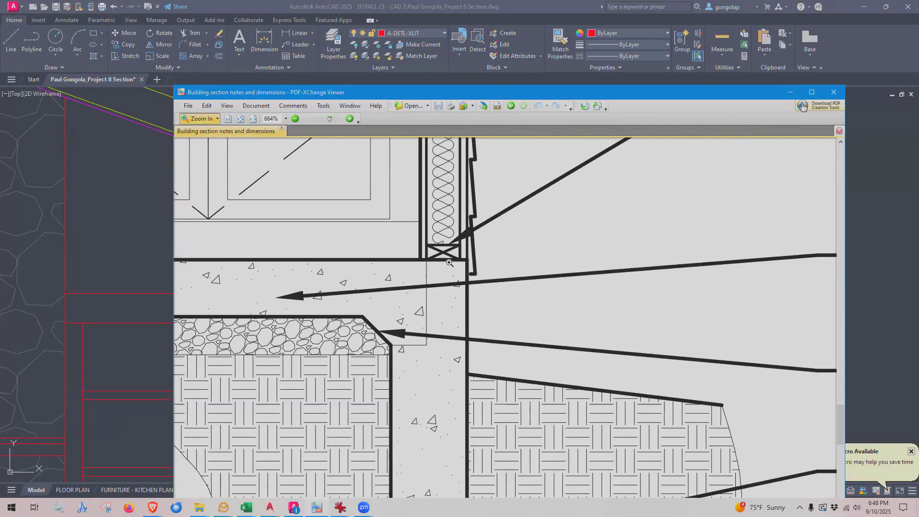
- Check the PDF's top plates, return to AutoCAD, and move the sill plate block up to the corner of the inner stud line and lower joist line
{"action": "scroll", "coordinate": [449, 263], "scroll_direction": "up", "scroll_amount": 15}
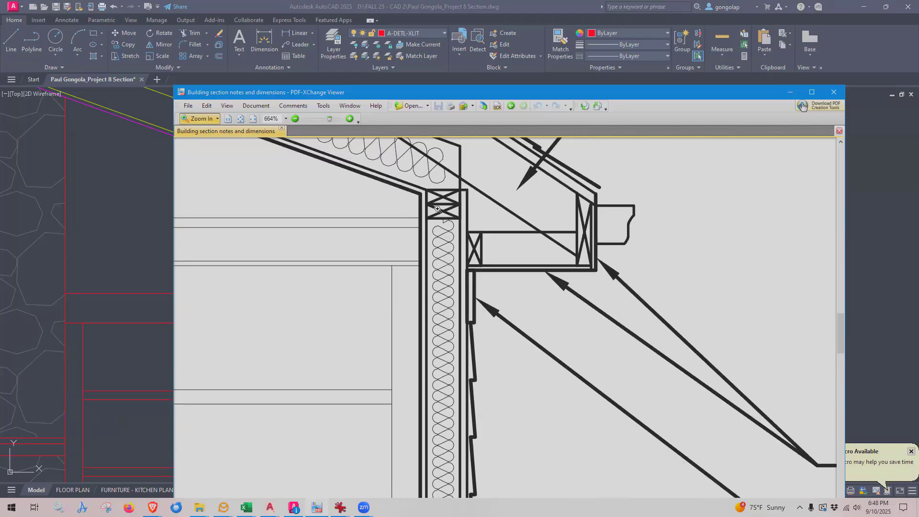
{"action": "left_click", "coordinate": [789, 94]}
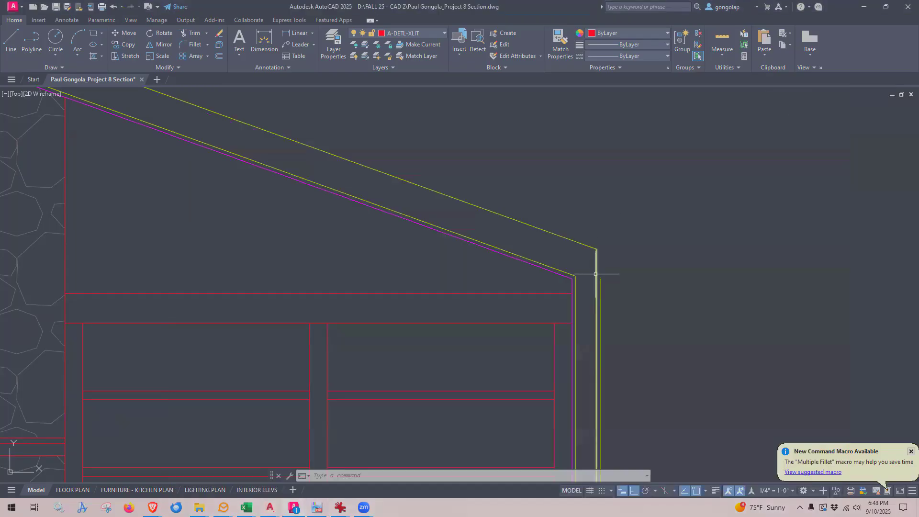
{"action": "middle_click_drag", "start_coordinate": [595, 262], "coordinate": [545, 219]}
{"action": "scroll", "coordinate": [670, 328], "scroll_direction": "down", "scroll_amount": 5}
{"action": "scroll", "coordinate": [670, 334], "scroll_direction": "up", "scroll_amount": 6}
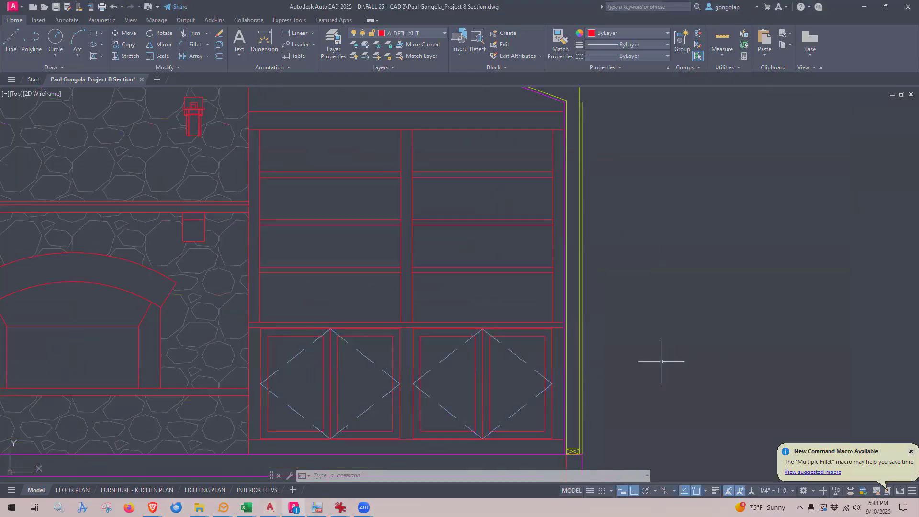
{"action": "type", "text": "m"}
{"action": "key", "text": "Return"}
{"action": "scroll", "coordinate": [598, 443], "scroll_direction": "up", "scroll_amount": 4}
{"action": "left_click", "coordinate": [528, 460]}
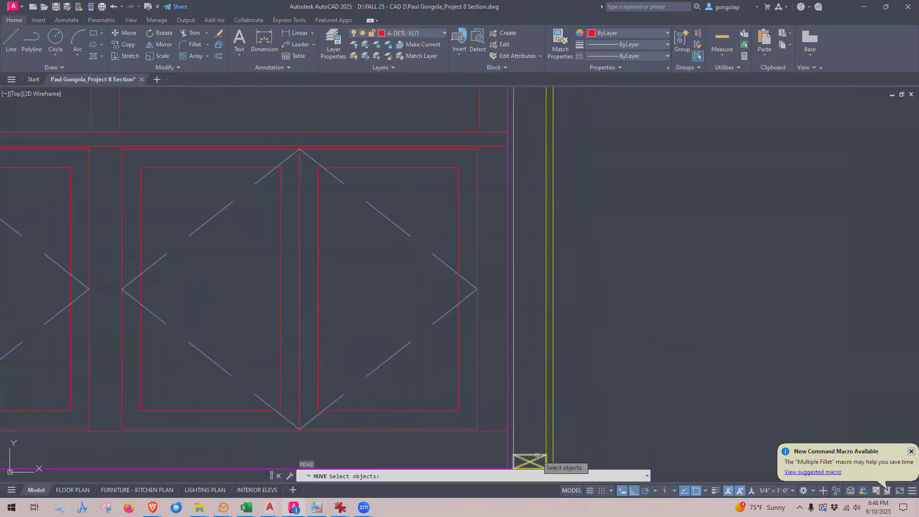
{"action": "key", "text": "Return"}
{"action": "left_click", "coordinate": [523, 458]}
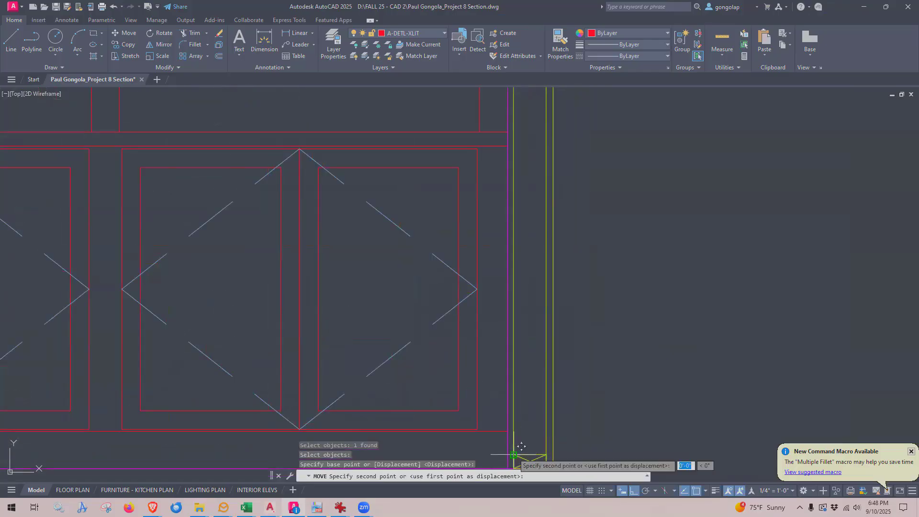
{"action": "scroll", "coordinate": [542, 429], "scroll_direction": "down", "scroll_amount": 4}
{"action": "scroll", "coordinate": [549, 423], "scroll_direction": "down", "scroll_amount": 5}
{"action": "scroll", "coordinate": [557, 239], "scroll_direction": "up", "scroll_amount": 10}
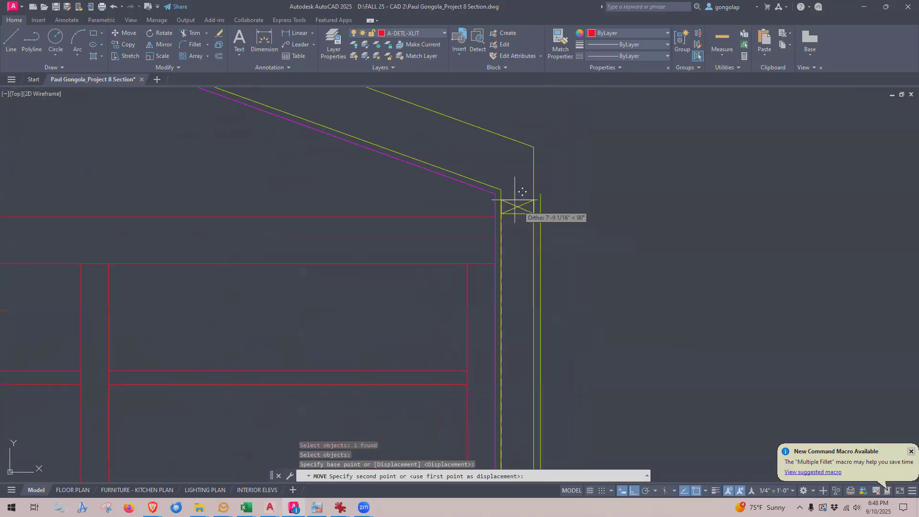
{"action": "left_click", "coordinate": [502, 203]}
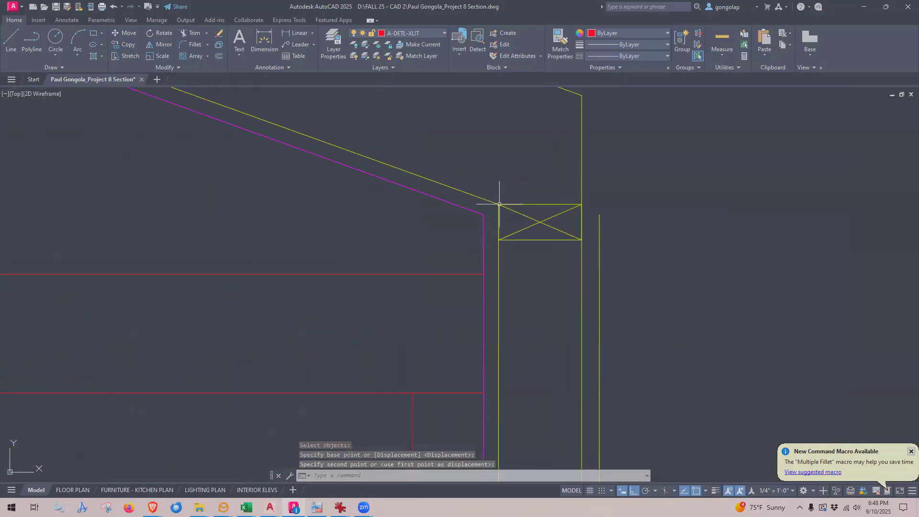
{"action": "key", "text": "Escape"}
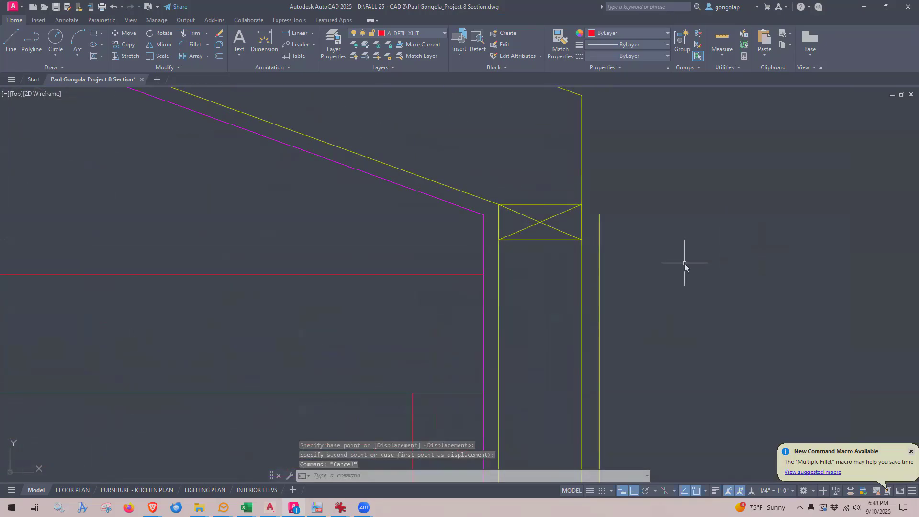
- Copy the top plate block directly beneath itself to form a double top plate
{"action": "type", "text": "CO"}
{"action": "key", "text": "Return"}
{"action": "left_click", "coordinate": [560, 254]}
{"action": "left_click", "coordinate": [523, 204]}
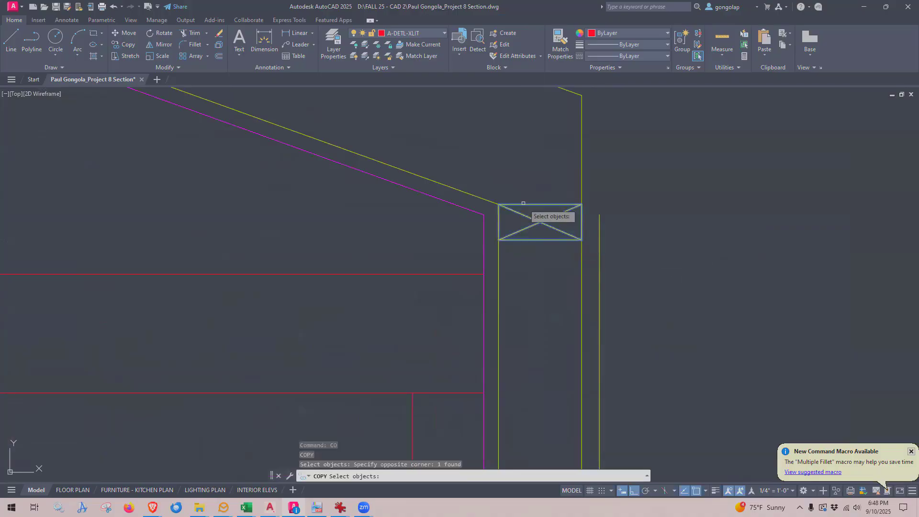
{"action": "key", "text": "Return"}
{"action": "left_click", "coordinate": [499, 204]}
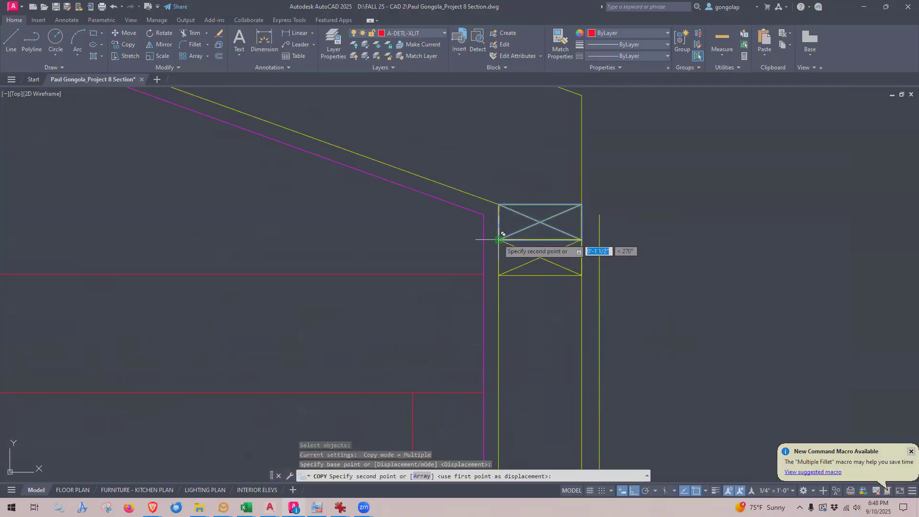
{"action": "left_click", "coordinate": [499, 239]}
{"action": "key", "text": "Return"}
{"action": "scroll", "coordinate": [641, 260], "scroll_direction": "down", "scroll_amount": 4}
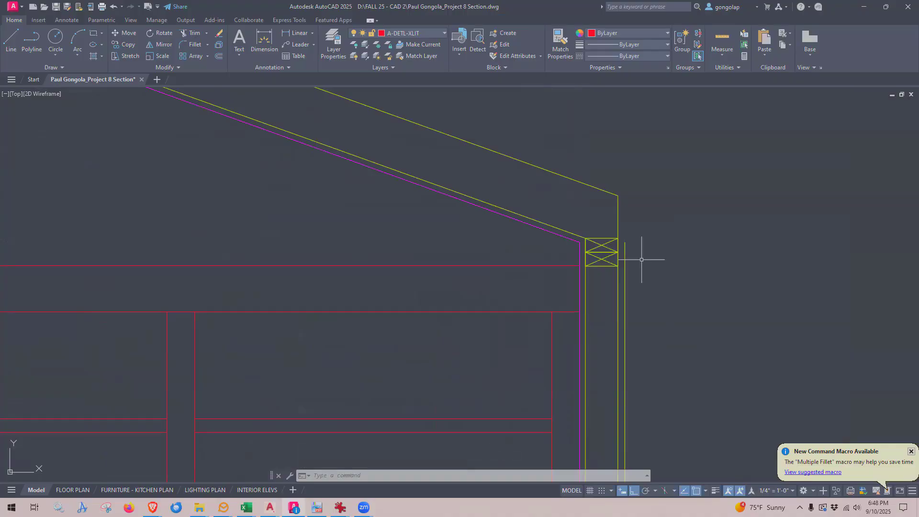
- After checking the wall head in the PDF, draw a horizontal line about 11/16" long from the top plate's upper outer corner toward the sheathing line
{"action": "key", "text": "alt+Tab"}
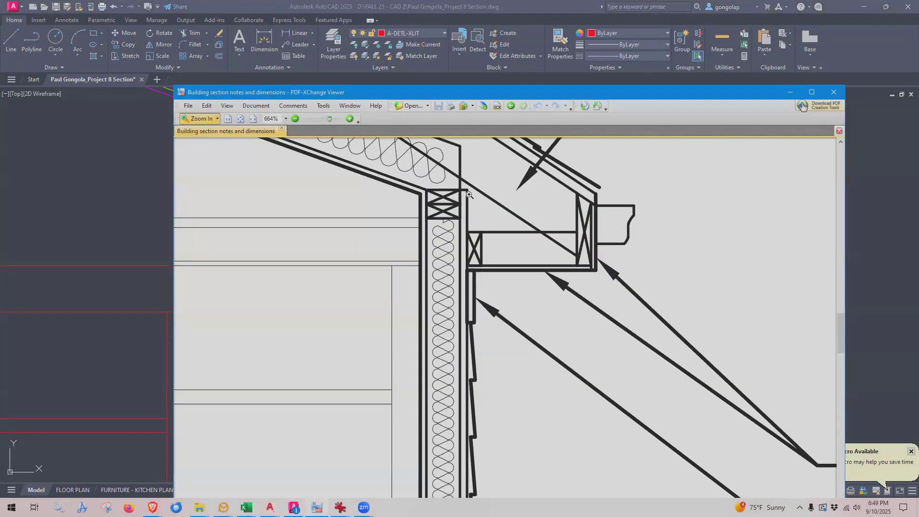
{"action": "scroll", "coordinate": [507, 297], "scroll_direction": "up", "scroll_amount": 3}
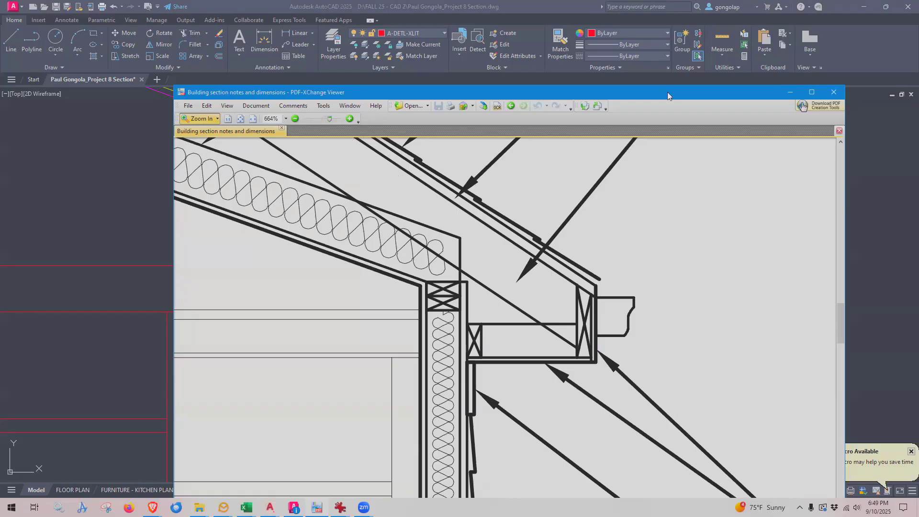
{"action": "left_click_drag", "start_coordinate": [666, 92], "coordinate": [0, 98]}
{"action": "left_click", "coordinate": [627, 235]}
{"action": "scroll", "coordinate": [640, 233], "scroll_direction": "up", "scroll_amount": 6}
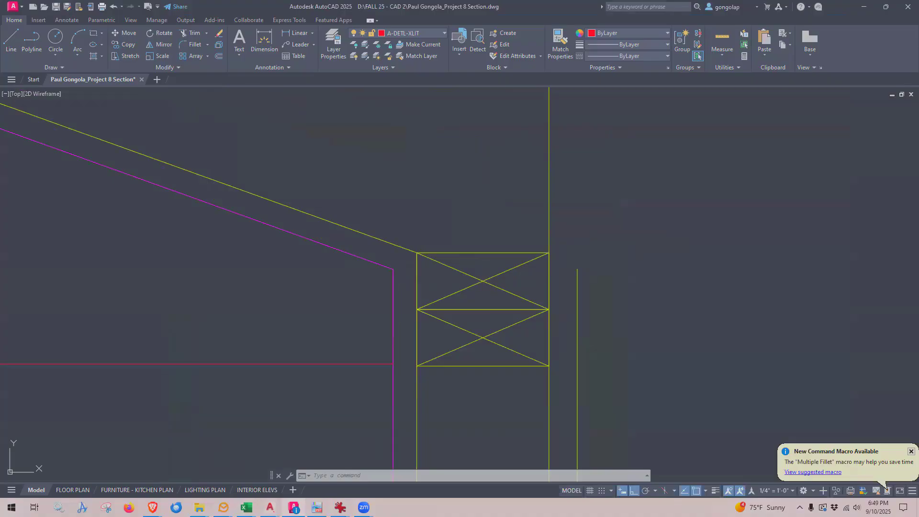
{"action": "type", "text": "l"}
{"action": "key", "text": "Return"}
{"action": "left_click", "coordinate": [549, 253]}
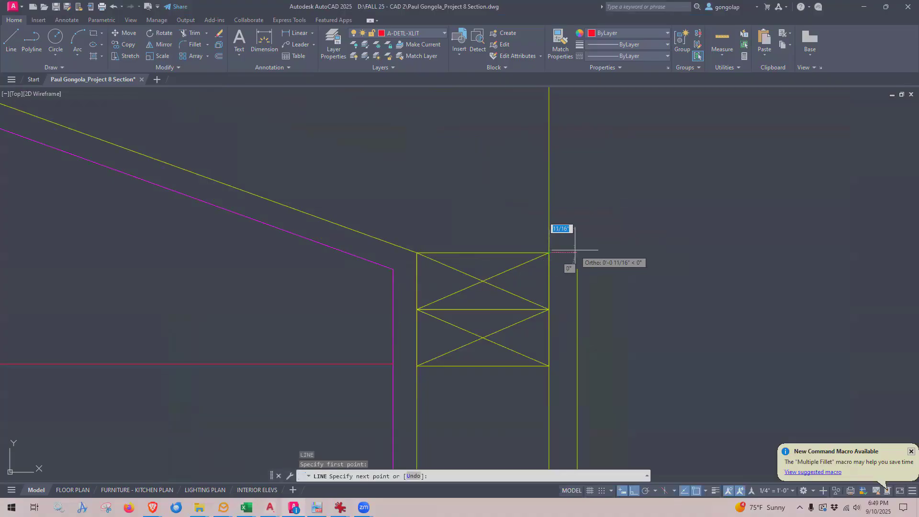
{"action": "left_click", "coordinate": [574, 250]}
{"action": "key", "text": "Return"}
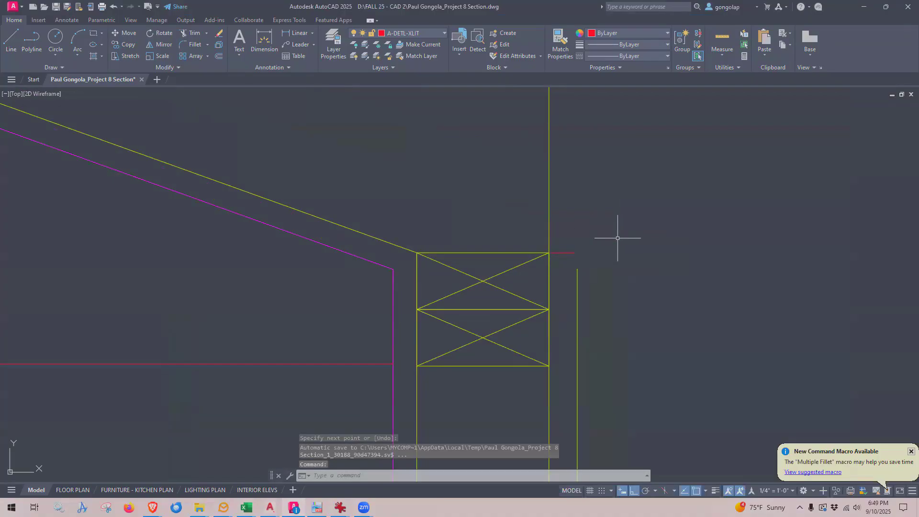
- Fillet the short horizontal line with the outer sheathing line into a sharp corner at zero radius
{"action": "type", "text": "f"}
{"action": "key", "text": "Return"}
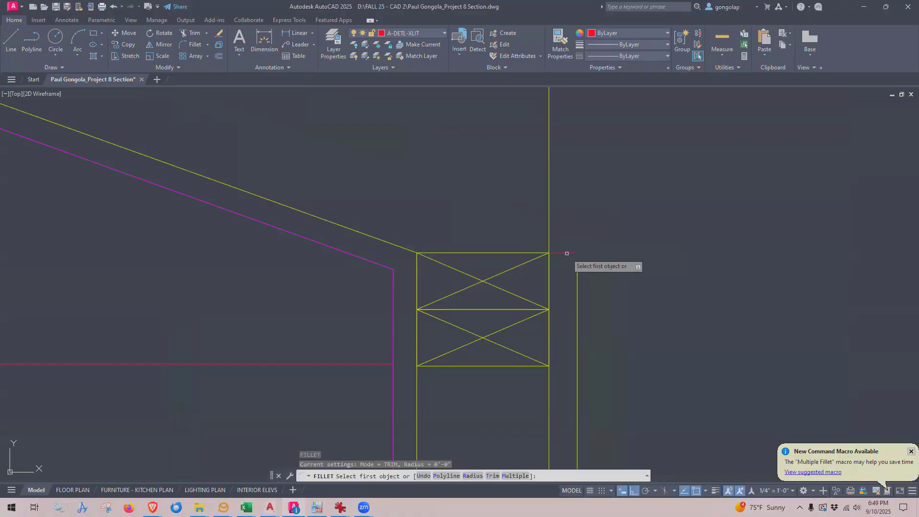
{"action": "left_click", "coordinate": [565, 251]}
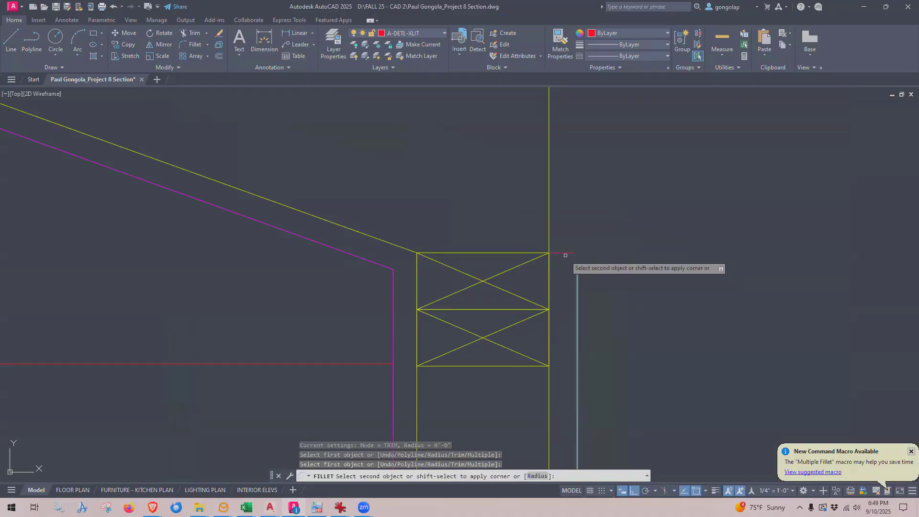
{"action": "left_click", "coordinate": [575, 257]}
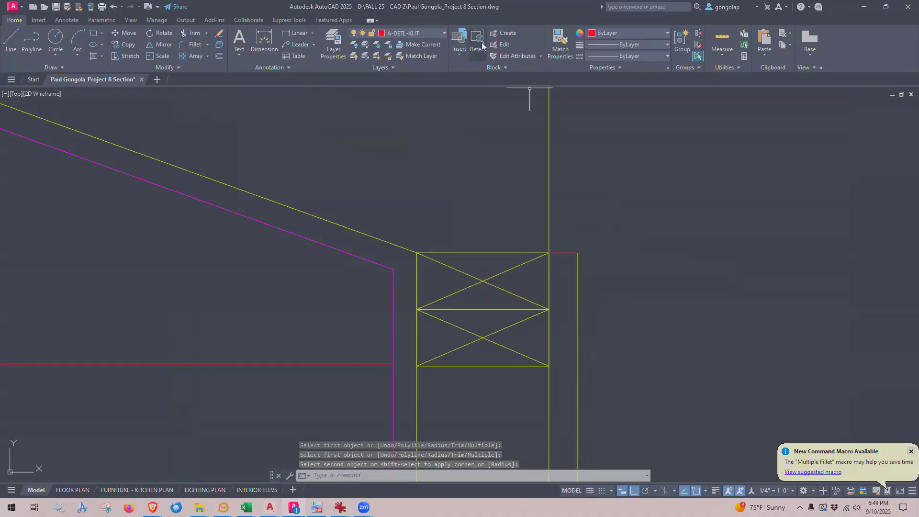
- Match the properties of the yellow outer sheathing line onto the short red line at its top
{"action": "left_click", "coordinate": [560, 40]}
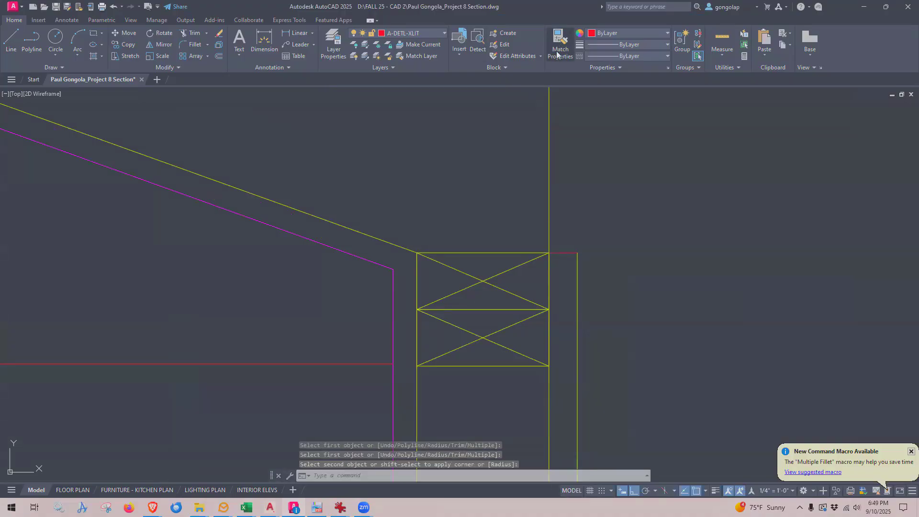
{"action": "left_click", "coordinate": [577, 262]}
{"action": "left_click", "coordinate": [575, 262]}
{"action": "left_click", "coordinate": [559, 239]}
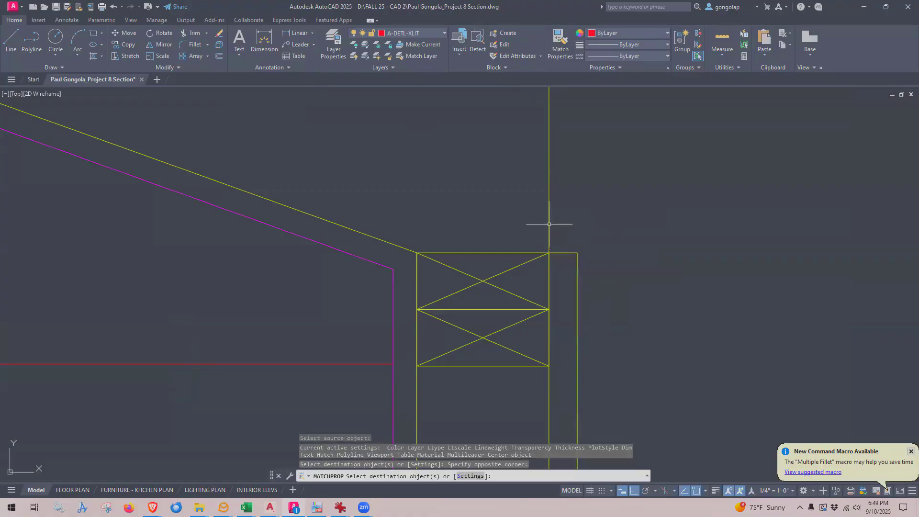
{"action": "scroll", "coordinate": [537, 239], "scroll_direction": "down", "scroll_amount": 5}
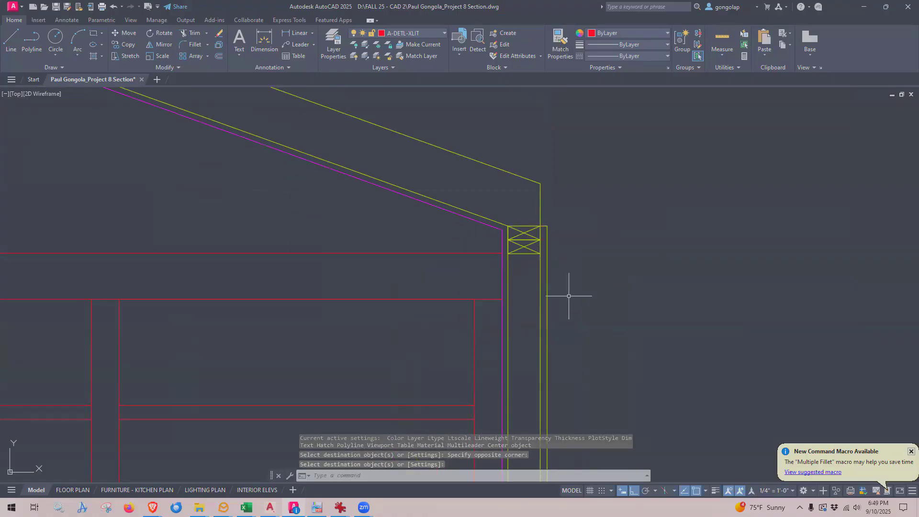
- Copy the lower top plate block down to the inner base corner of the stud wall on the floor slab as the sill plate
{"action": "scroll", "coordinate": [579, 311], "scroll_direction": "down", "scroll_amount": 4}
{"action": "scroll", "coordinate": [570, 198], "scroll_direction": "down", "scroll_amount": 2}
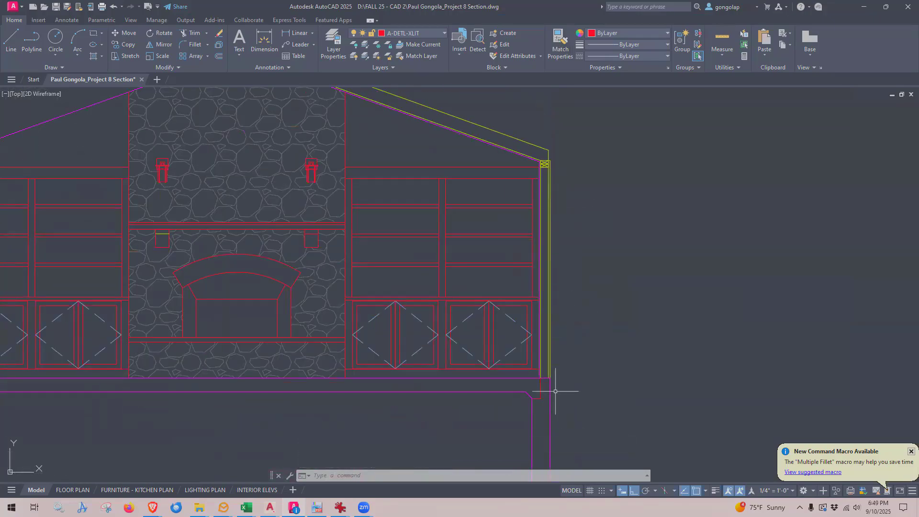
{"action": "scroll", "coordinate": [549, 160], "scroll_direction": "up", "scroll_amount": 6}
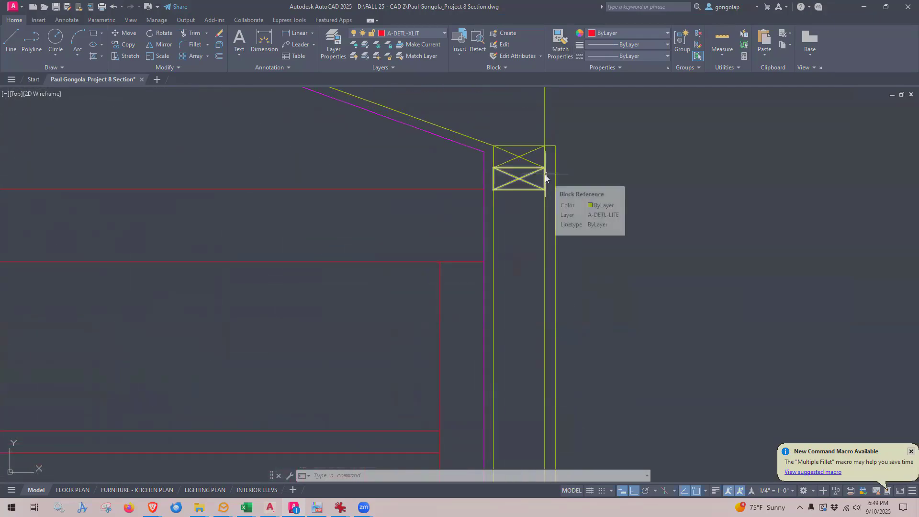
{"action": "type", "text": "Co"}
{"action": "key", "text": "space"}
{"action": "left_click", "coordinate": [509, 196]}
{"action": "left_click", "coordinate": [503, 181]}
{"action": "key", "text": "space"}
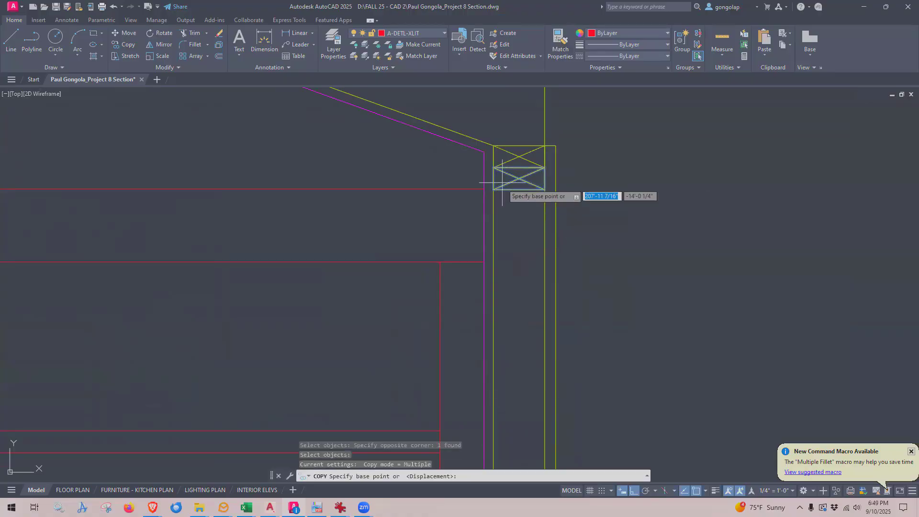
{"action": "scroll", "coordinate": [494, 190], "scroll_direction": "down", "scroll_amount": 4}
{"action": "left_click", "coordinate": [500, 187]}
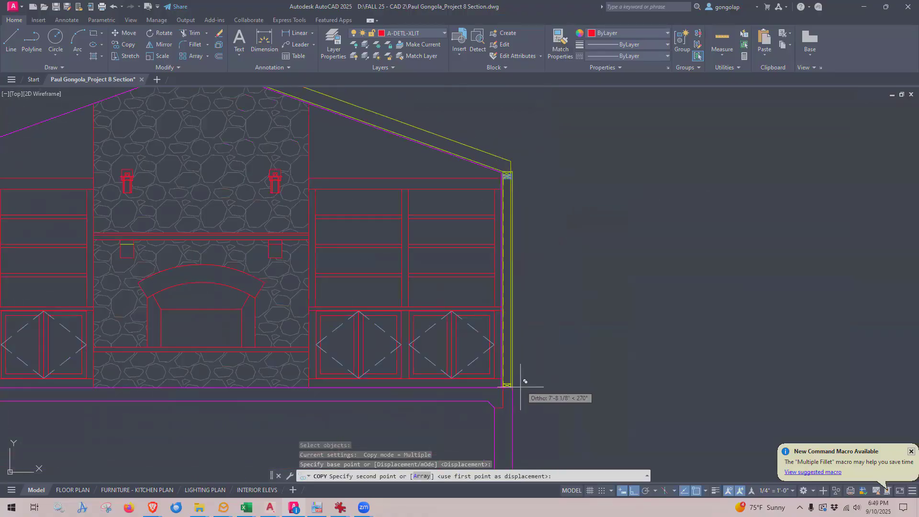
{"action": "scroll", "coordinate": [501, 392], "scroll_direction": "up", "scroll_amount": 4}
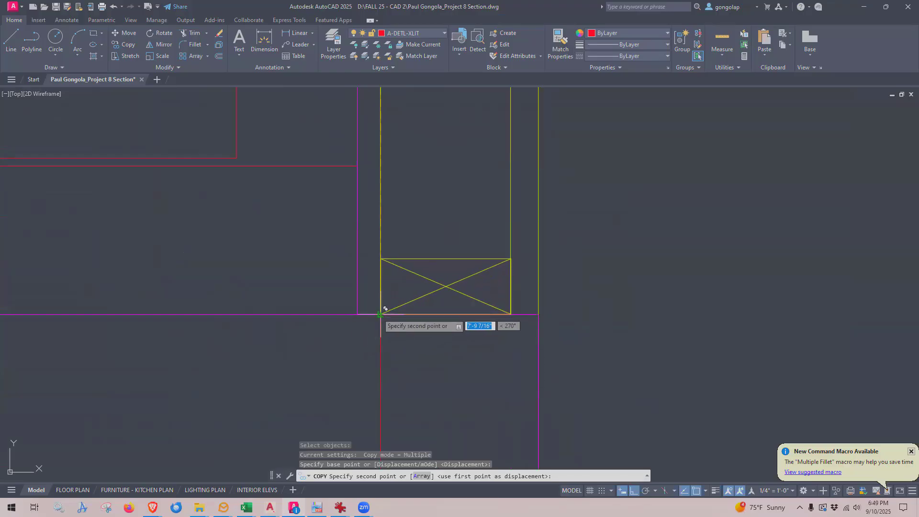
{"action": "left_click", "coordinate": [380, 313]}
{"action": "scroll", "coordinate": [474, 381], "scroll_direction": "down", "scroll_amount": 5}
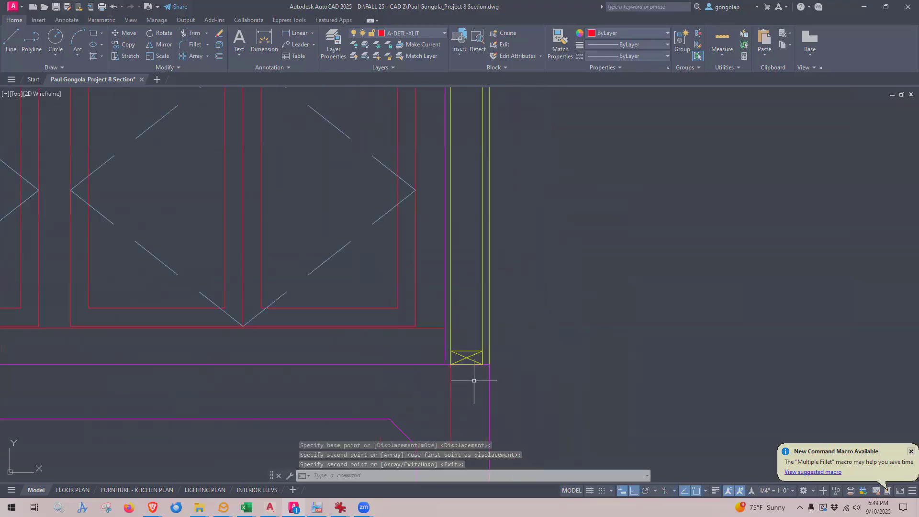
{"action": "scroll", "coordinate": [473, 380], "scroll_direction": "down", "scroll_amount": 3}
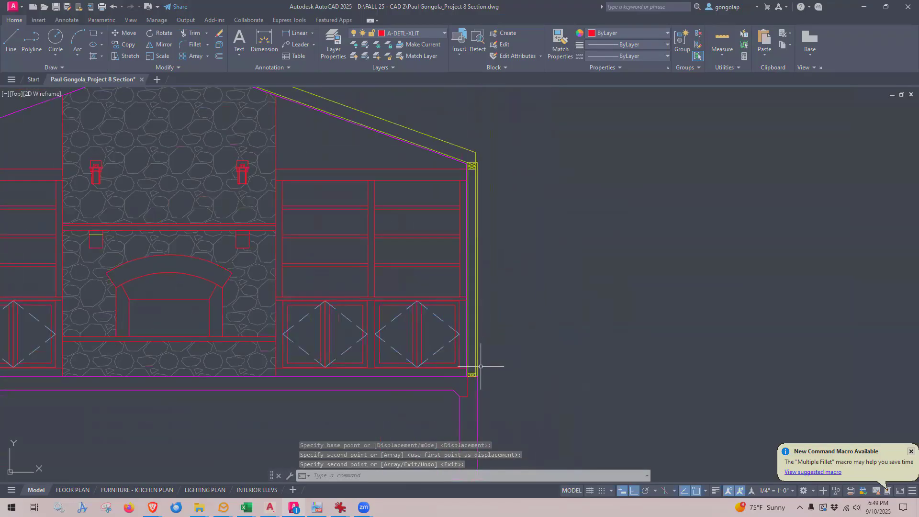
{"action": "scroll", "coordinate": [476, 369], "scroll_direction": "up", "scroll_amount": 3}
{"action": "key", "text": "Escape"}
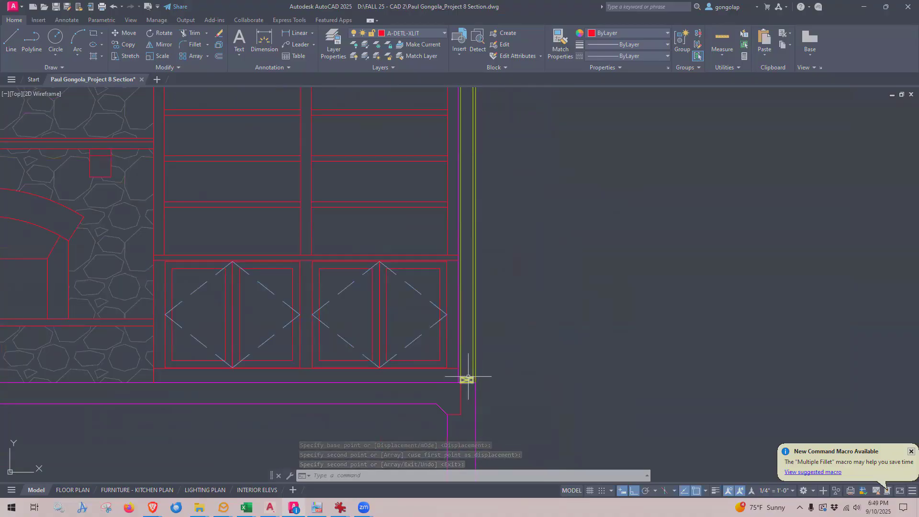
- Switch to the PDF of section notes and dimensions and fit the whole sheet in view
{"action": "middle_click_drag", "start_coordinate": [520, 193], "coordinate": [524, 254]}
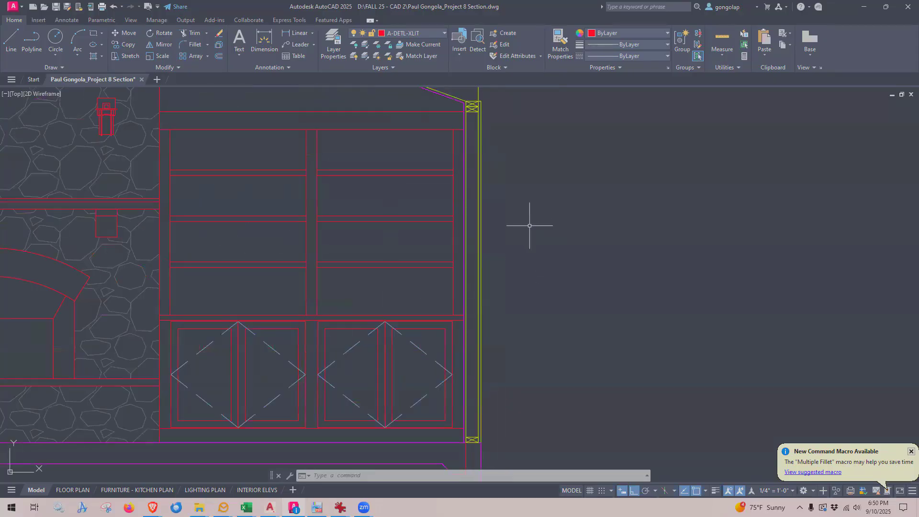
{"action": "mouse_move", "coordinate": [534, 289]}
{"action": "middle_mouse_down"}
{"action": "mouse_move", "coordinate": [529, 240]}
{"action": "mouse_move", "coordinate": [534, 260]}
{"action": "middle_mouse_up"}
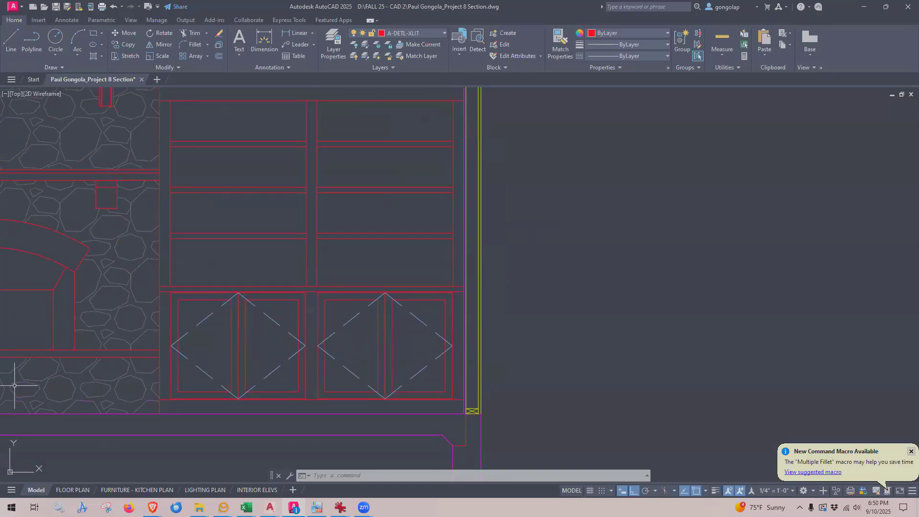
{"action": "left_click", "coordinate": [0, 382]}
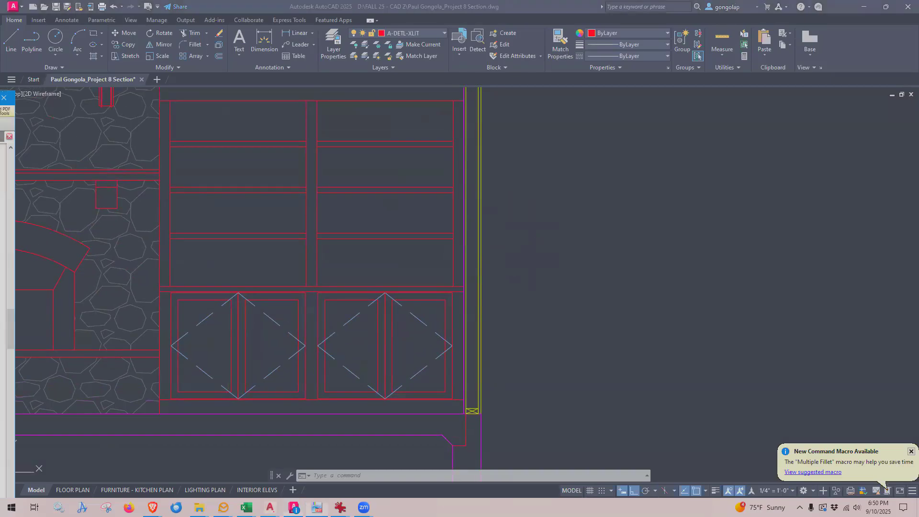
{"action": "left_click_drag", "start_coordinate": [788, 43], "coordinate": [798, 43]}
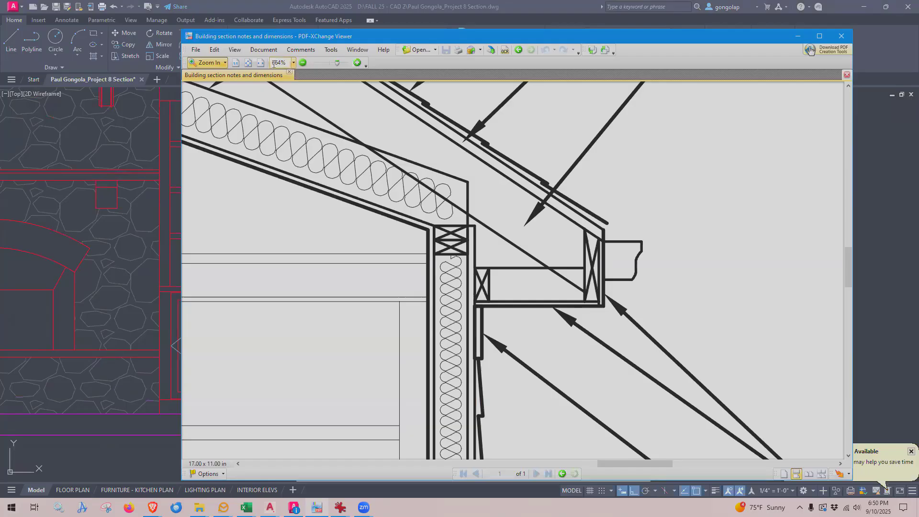
{"action": "left_click", "coordinate": [248, 63]}
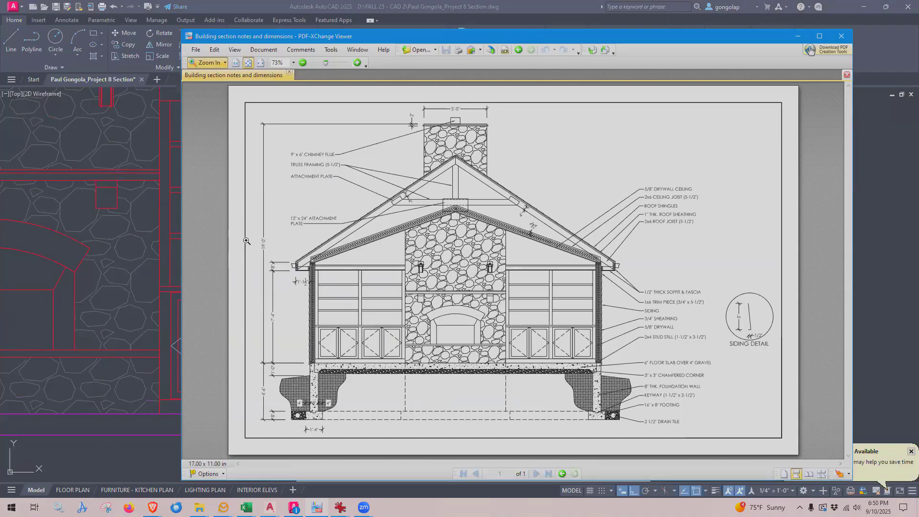
- Examine the eave and wall height dimensions up close in the section notes PDF and switch back to the AutoCAD drawing
{"action": "mouse_move", "coordinate": [245, 240]}
{"action": "left_mouse_down"}
{"action": "mouse_move", "coordinate": [326, 293]}
{"action": "mouse_move", "coordinate": [404, 385]}
{"action": "mouse_move", "coordinate": [403, 376]}
{"action": "left_mouse_up"}
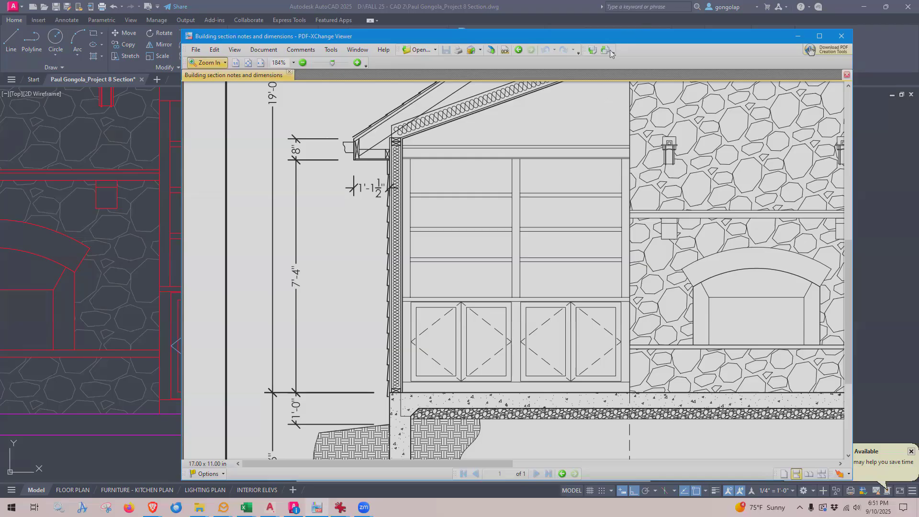
{"action": "left_click", "coordinate": [797, 36]}
{"action": "left_click", "coordinate": [475, 382]}
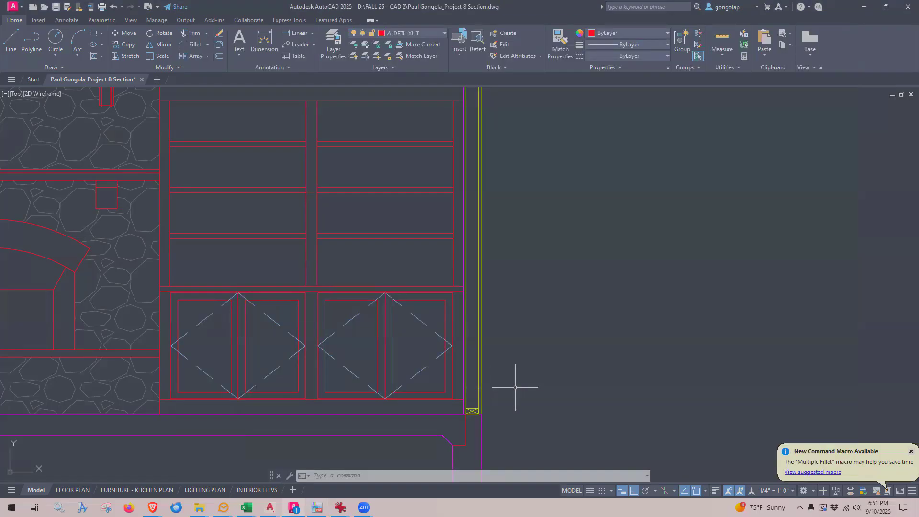
- Draw a horizontal soffit line 1'1.5" outward from the outer sheathing line, starting 7'4" above the wall's base
{"action": "scroll", "coordinate": [514, 387], "scroll_direction": "down", "scroll_amount": 2}
{"action": "type", "text": "l"}
{"action": "key", "text": "Return"}
{"action": "scroll", "coordinate": [523, 365], "scroll_direction": "up", "scroll_amount": 3}
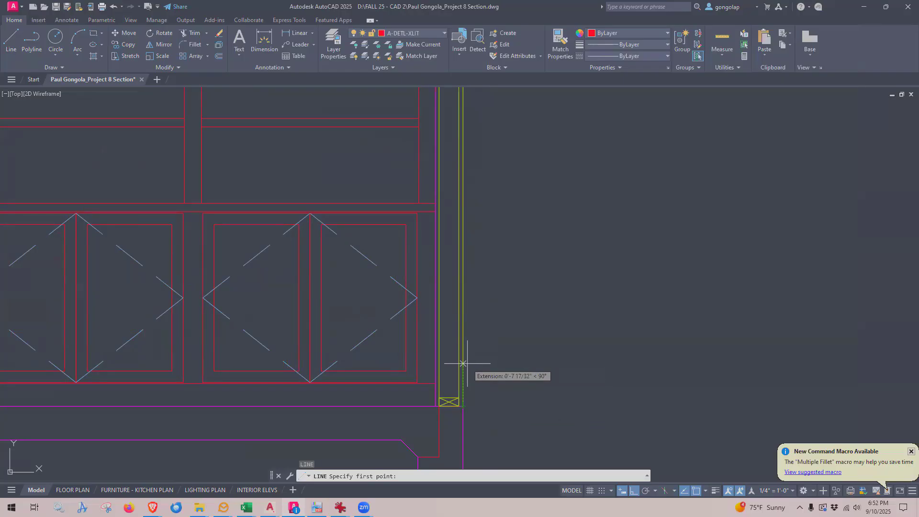
{"action": "type", "text": "7"}
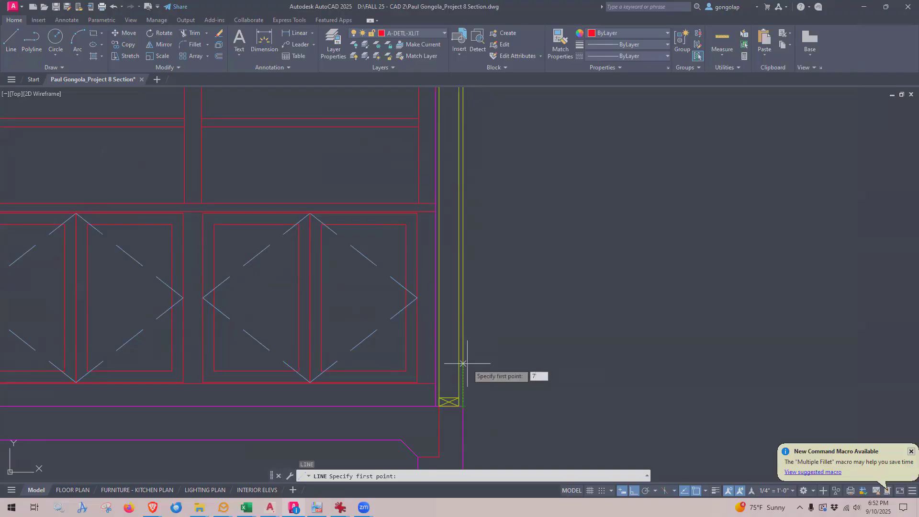
{"action": "type", "text": "'4"}
{"action": "key", "text": "Return"}
{"action": "scroll", "coordinate": [476, 376], "scroll_direction": "down", "scroll_amount": 6}
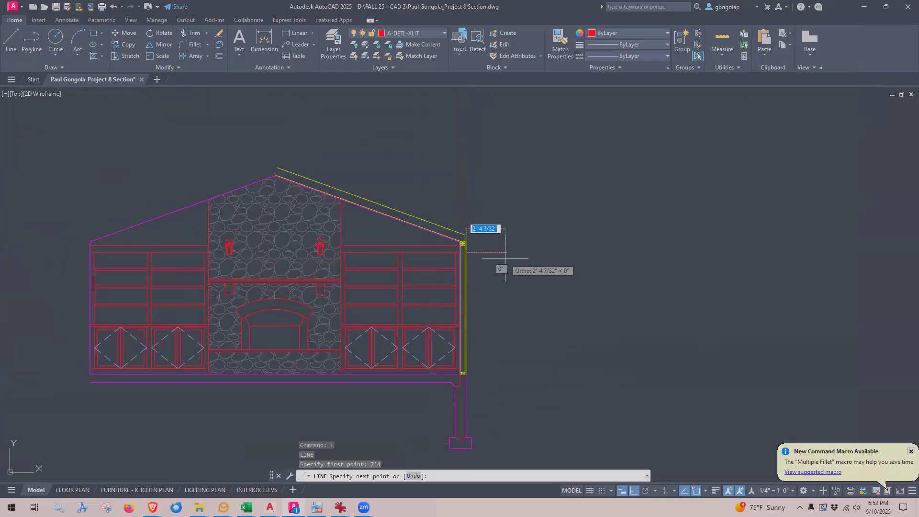
{"action": "scroll", "coordinate": [486, 267], "scroll_direction": "up", "scroll_amount": 2}
{"action": "scroll", "coordinate": [493, 268], "scroll_direction": "up", "scroll_amount": 2}
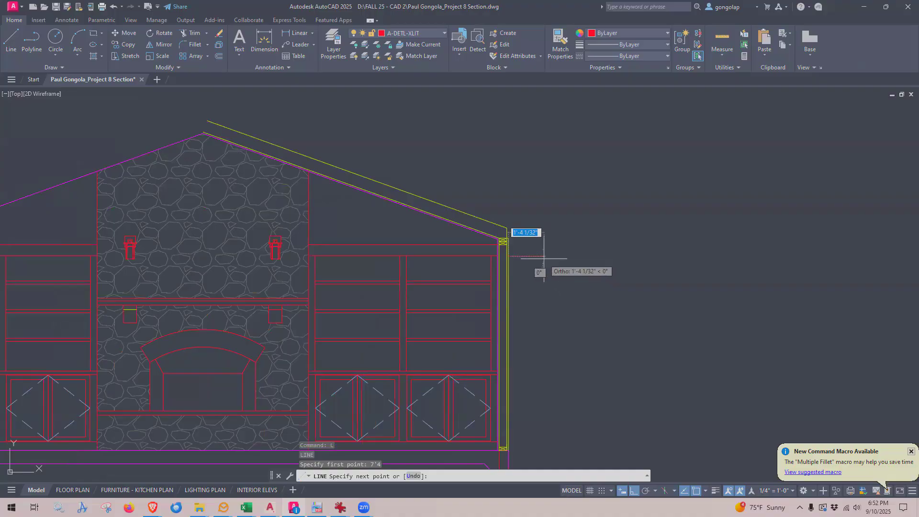
{"action": "type", "text": "1'1.5"}
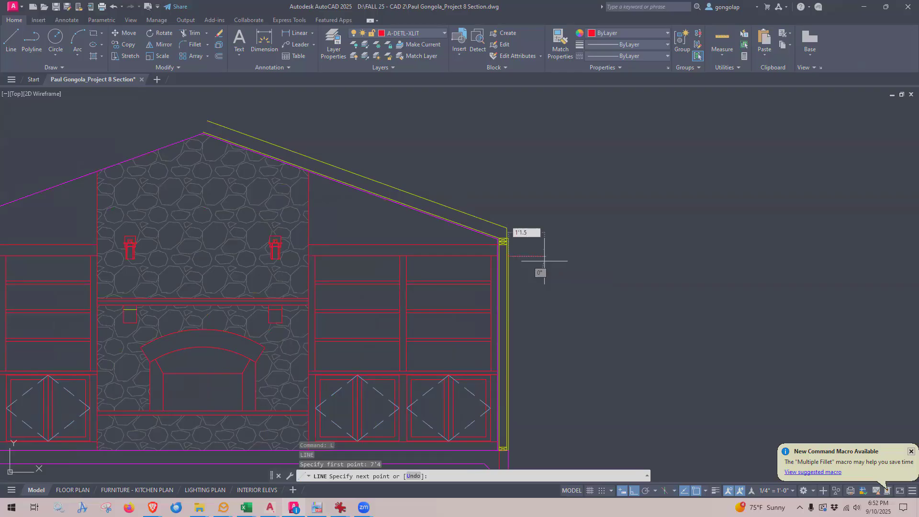
{"action": "key", "text": "Return"}
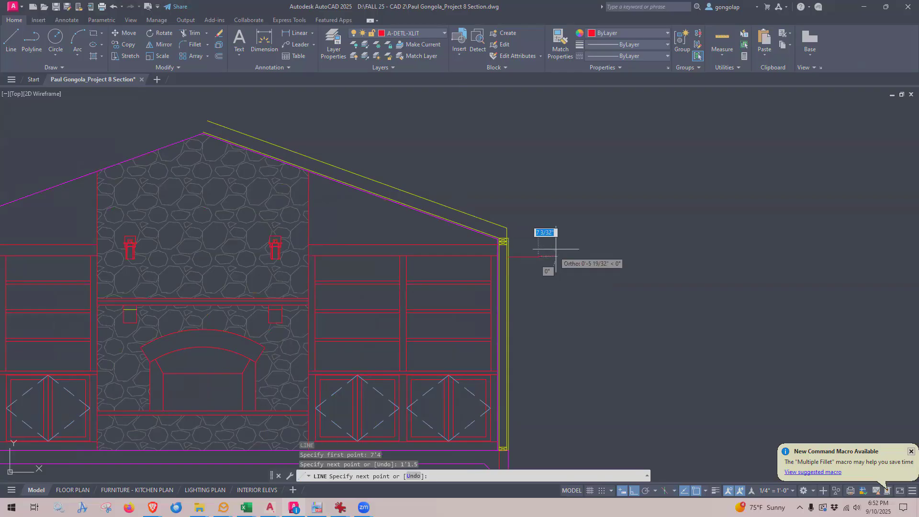
- Continue the line 8" straight up from the soffit's outer end as the fascia and finish the Line command
{"action": "scroll", "coordinate": [548, 243], "scroll_direction": "up", "scroll_amount": 4}
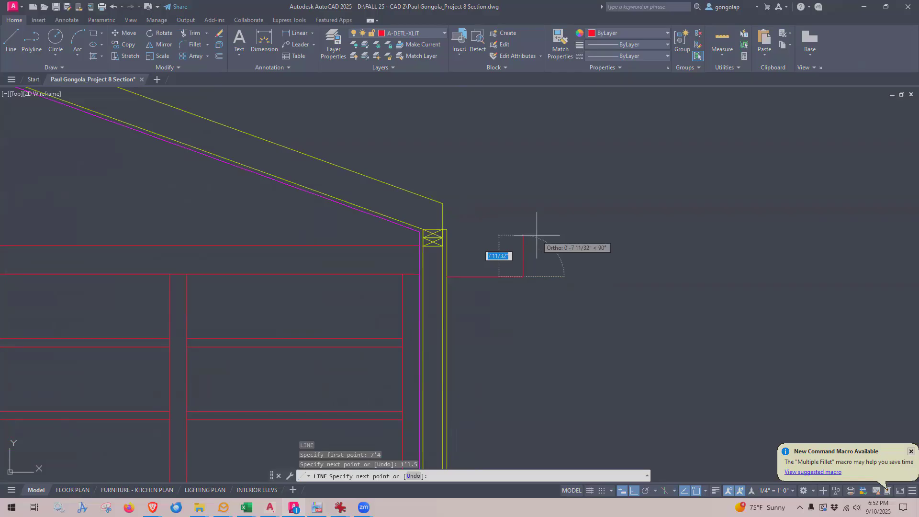
{"action": "type", "text": "8"}
{"action": "key", "text": "Return"}
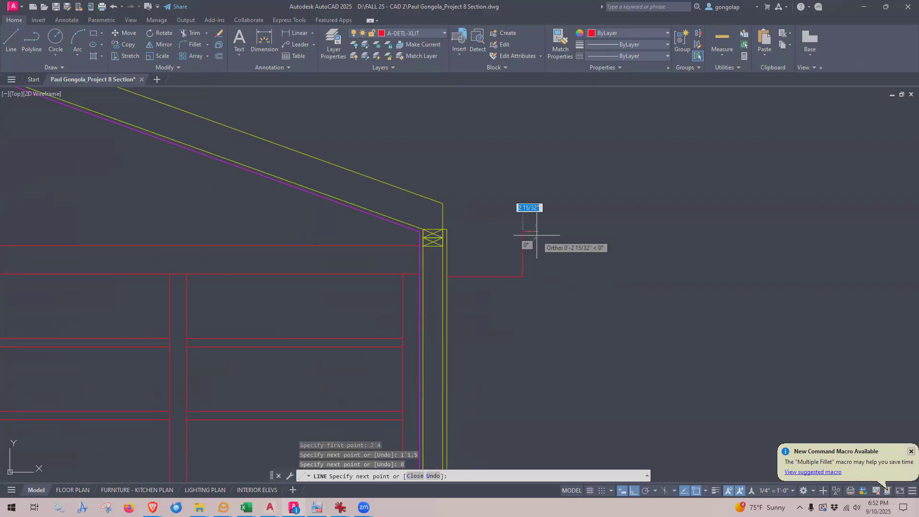
{"action": "key", "text": "Return"}
- Offset the fascia line and the soffit line inward by 0.5" to give them thickness
{"action": "scroll", "coordinate": [476, 266], "scroll_direction": "up", "scroll_amount": 2}
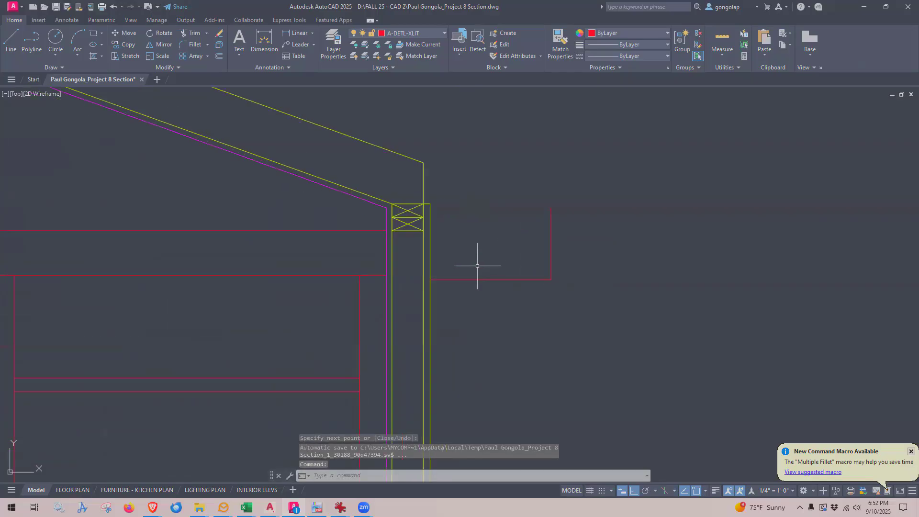
{"action": "scroll", "coordinate": [583, 311], "scroll_direction": "down", "scroll_amount": 3}
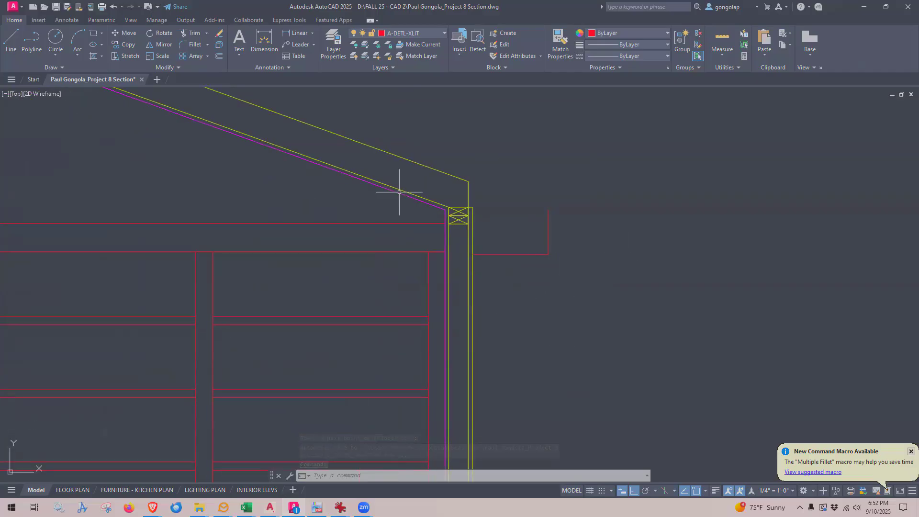
{"action": "scroll", "coordinate": [536, 220], "scroll_direction": "up", "scroll_amount": 3}
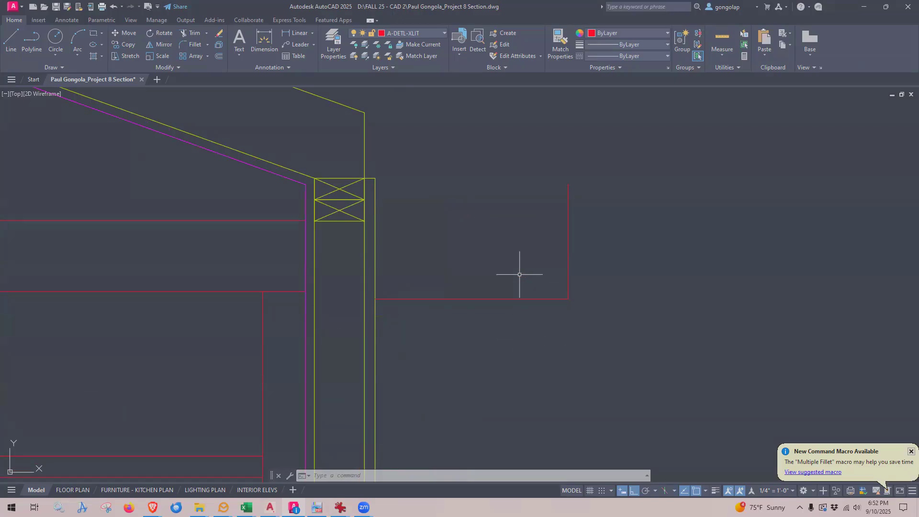
{"action": "scroll", "coordinate": [519, 274], "scroll_direction": "up", "scroll_amount": 2}
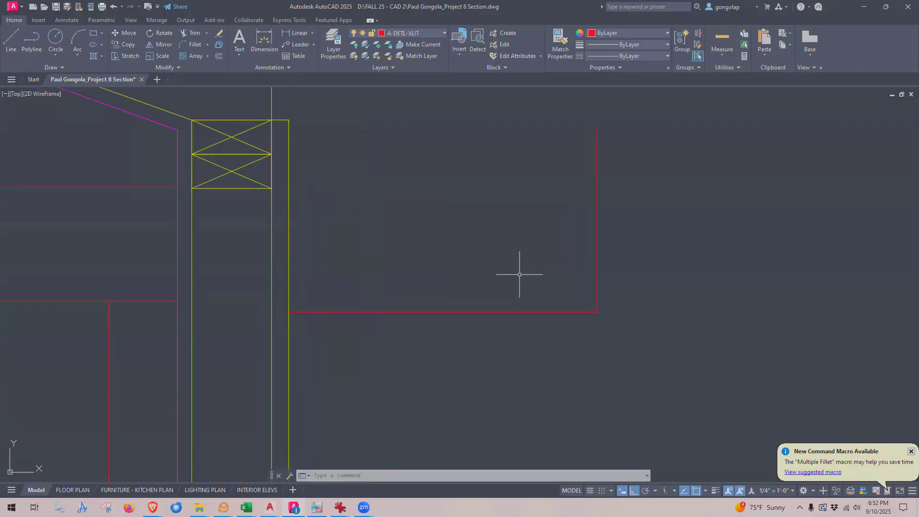
{"action": "type", "text": "o"}
{"action": "key", "text": "Return"}
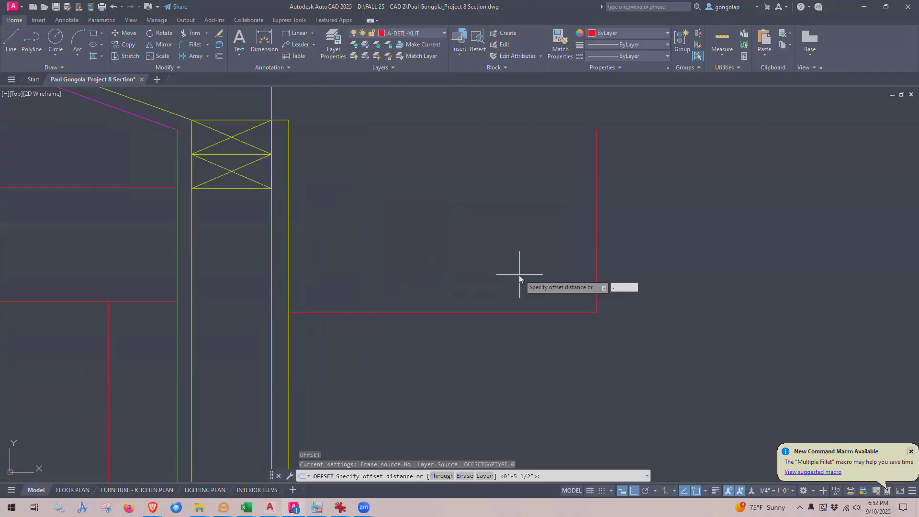
{"action": "type", "text": ".5"}
{"action": "key", "text": "Return"}
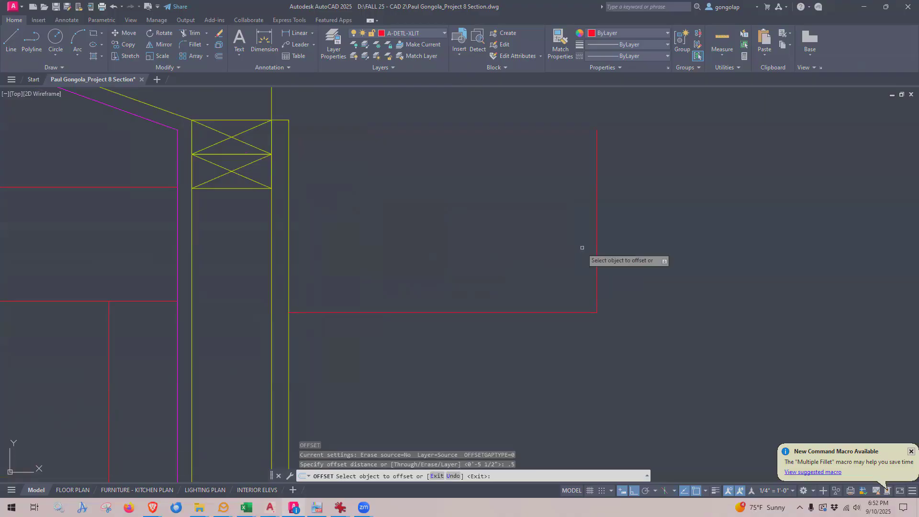
{"action": "left_click", "coordinate": [596, 242]}
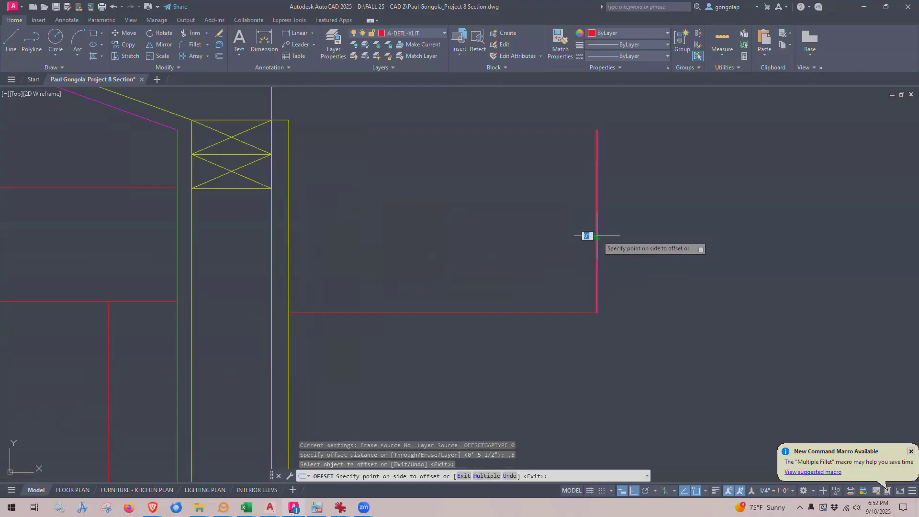
{"action": "left_click", "coordinate": [522, 239]}
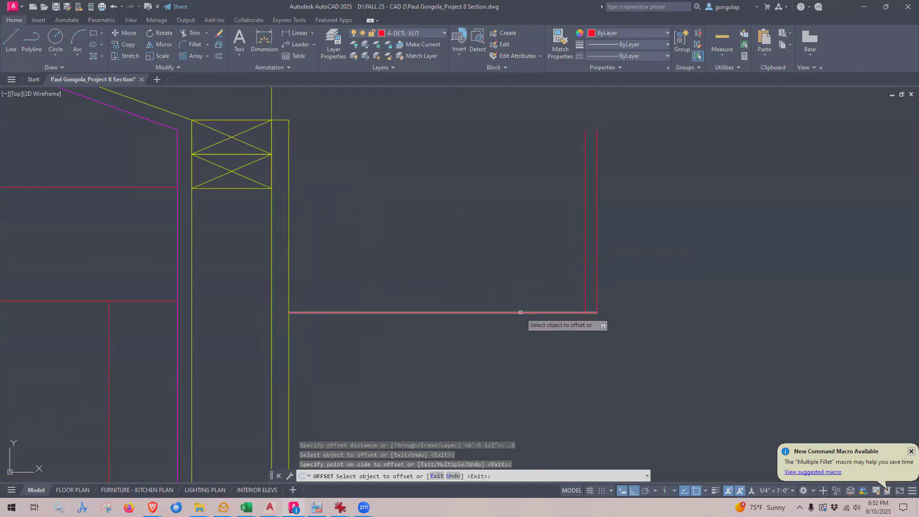
{"action": "left_click", "coordinate": [520, 312]}
{"action": "left_click", "coordinate": [513, 278]}
{"action": "key", "text": "Return"}
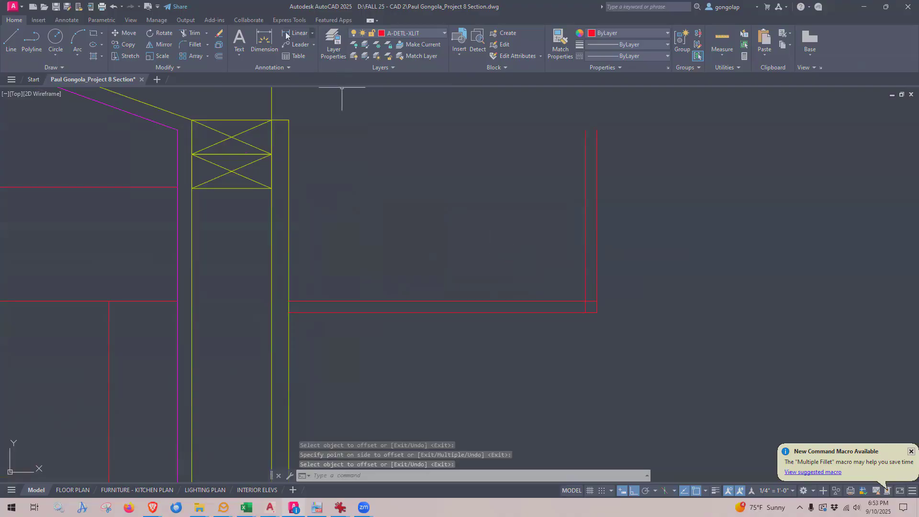
- Trim the end of the inner soffit line that runs past the inner fascia line
{"action": "left_click", "coordinate": [192, 33]}
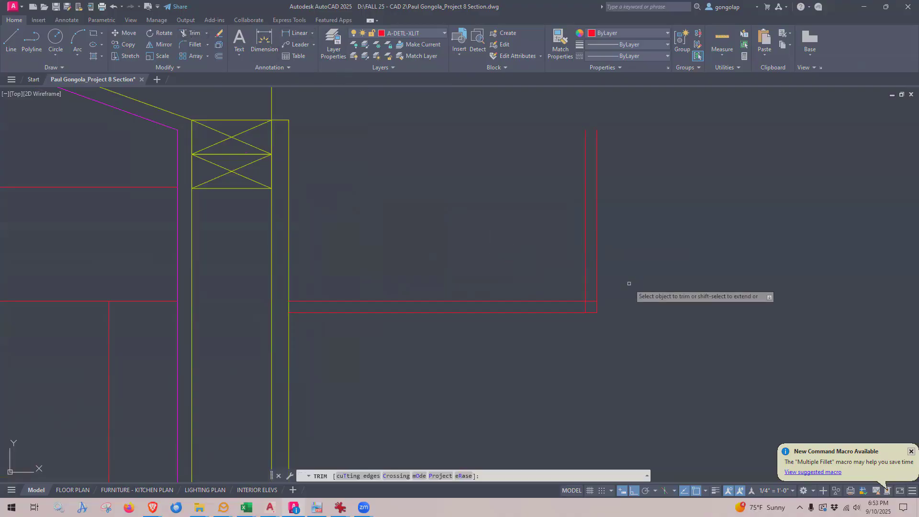
{"action": "scroll", "coordinate": [601, 314], "scroll_direction": "up", "scroll_amount": 2}
{"action": "scroll", "coordinate": [581, 334], "scroll_direction": "down", "scroll_amount": 2}
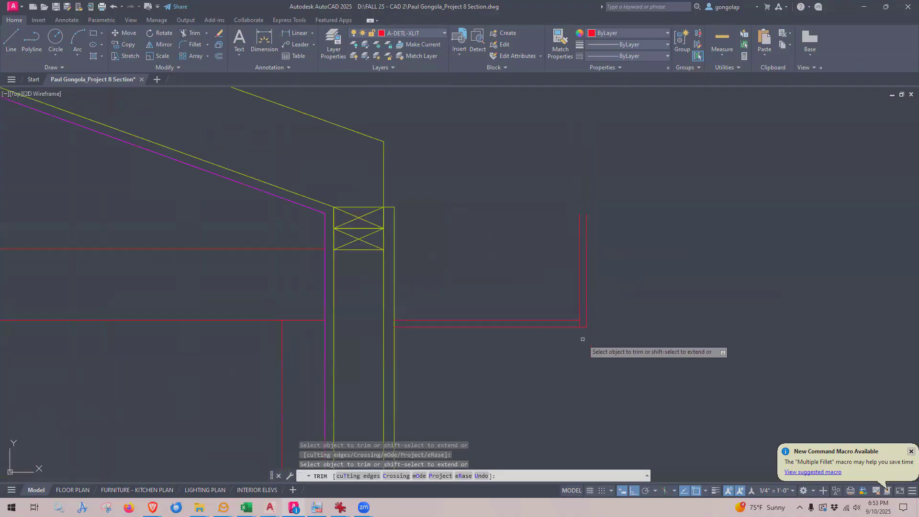
{"action": "key", "text": "Escape"}
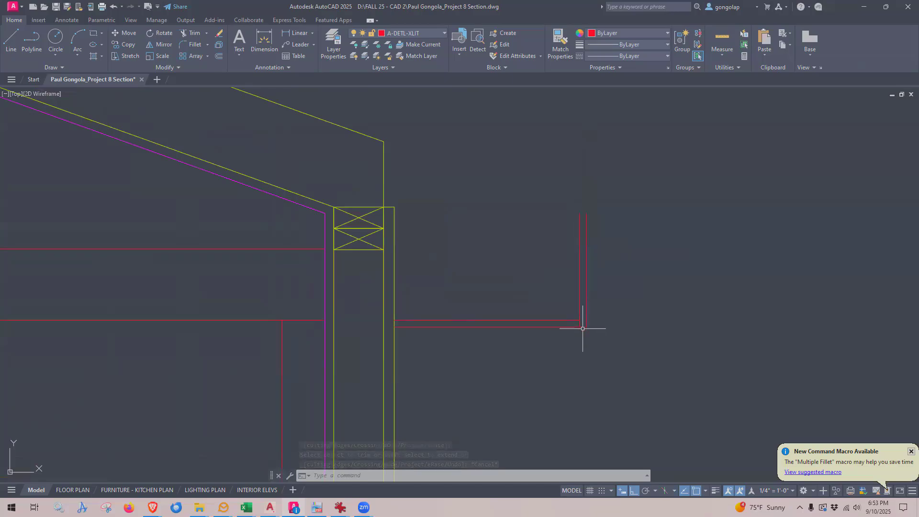
{"action": "scroll", "coordinate": [576, 323], "scroll_direction": "up", "scroll_amount": 2}
{"action": "scroll", "coordinate": [535, 384], "scroll_direction": "down", "scroll_amount": 2}
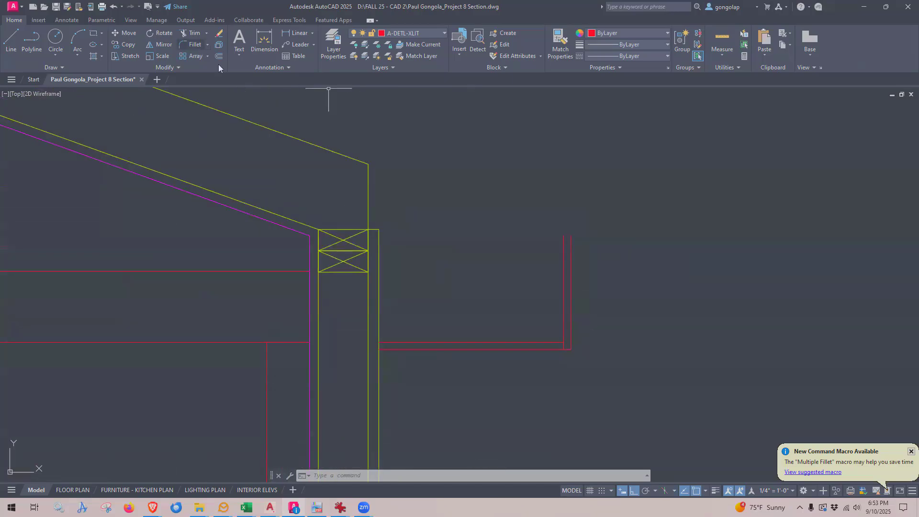
- Match the properties of the magenta sloped ceiling line onto the outer soffit and fascia lines
{"action": "left_click", "coordinate": [561, 50]}
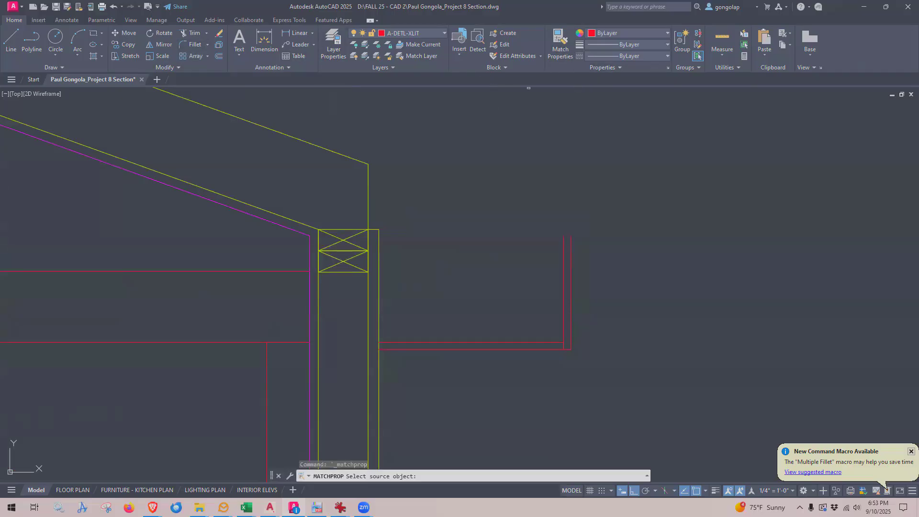
{"action": "left_click", "coordinate": [300, 233]}
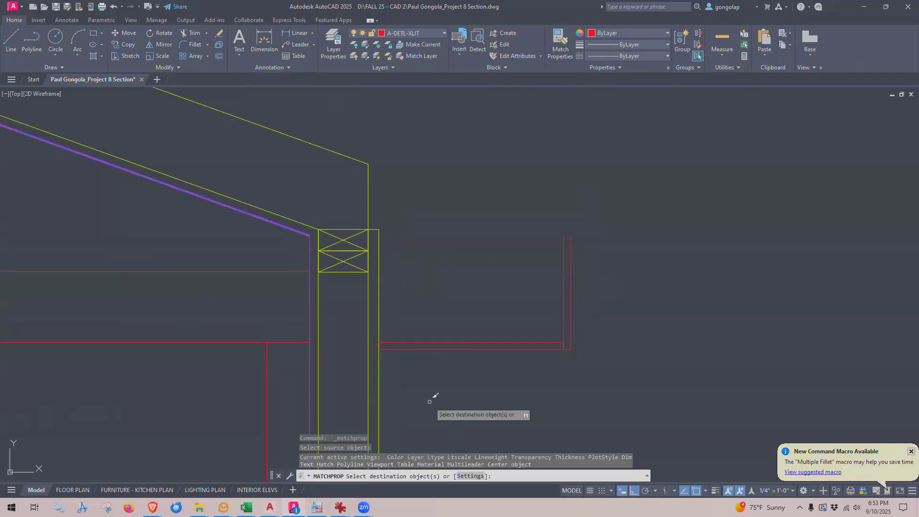
{"action": "left_click", "coordinate": [468, 349]}
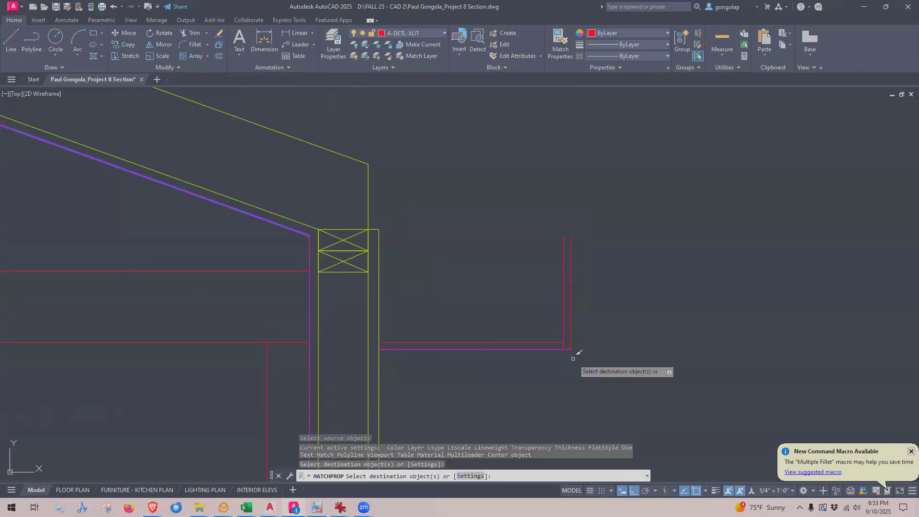
{"action": "left_click", "coordinate": [571, 326]}
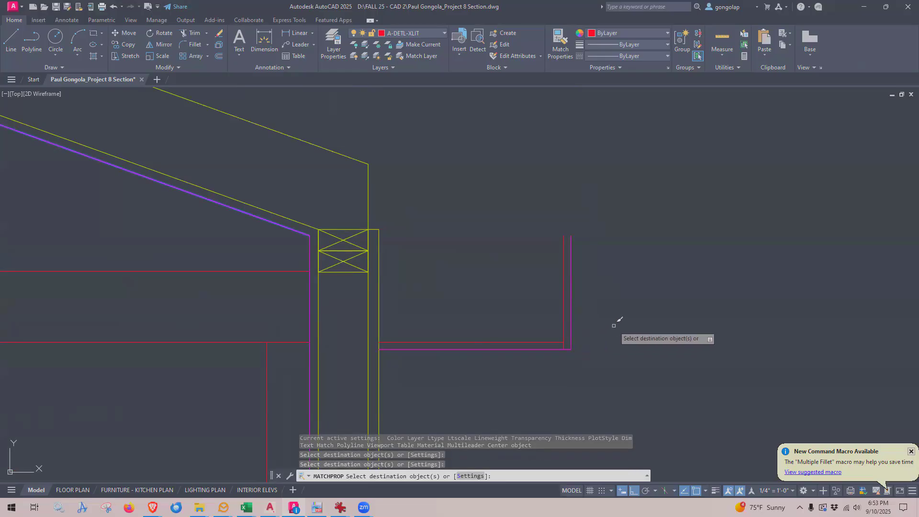
{"action": "key", "text": "Escape"}
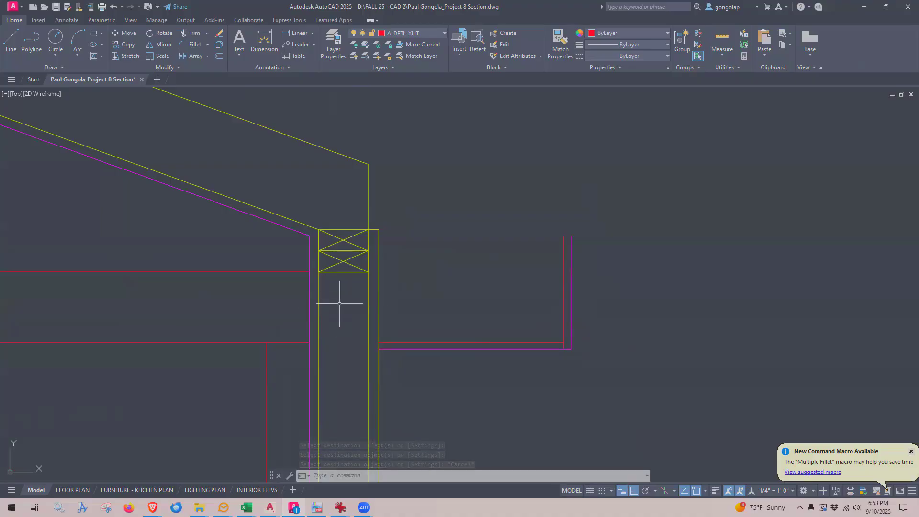
- Match the properties of the yellow vertical line above the top plates onto the inner soffit and fascia lines
{"action": "left_click", "coordinate": [560, 40]}
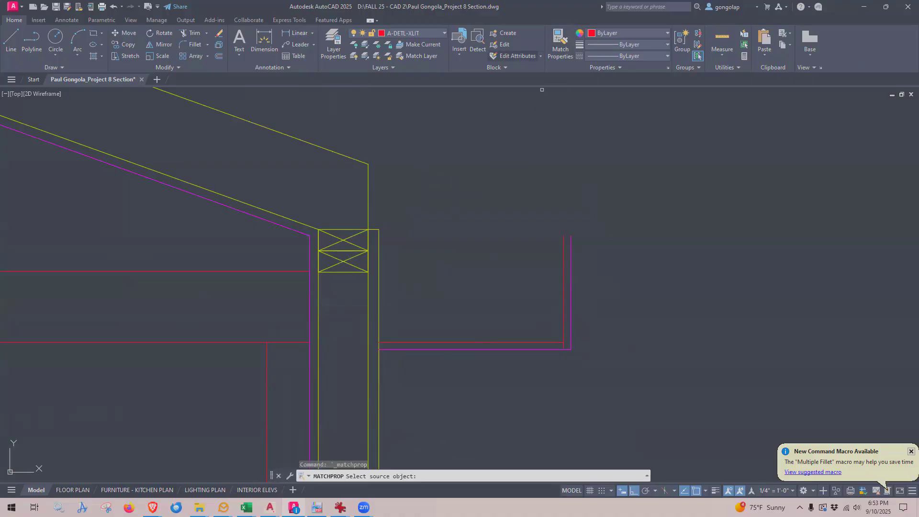
{"action": "left_click", "coordinate": [368, 185]}
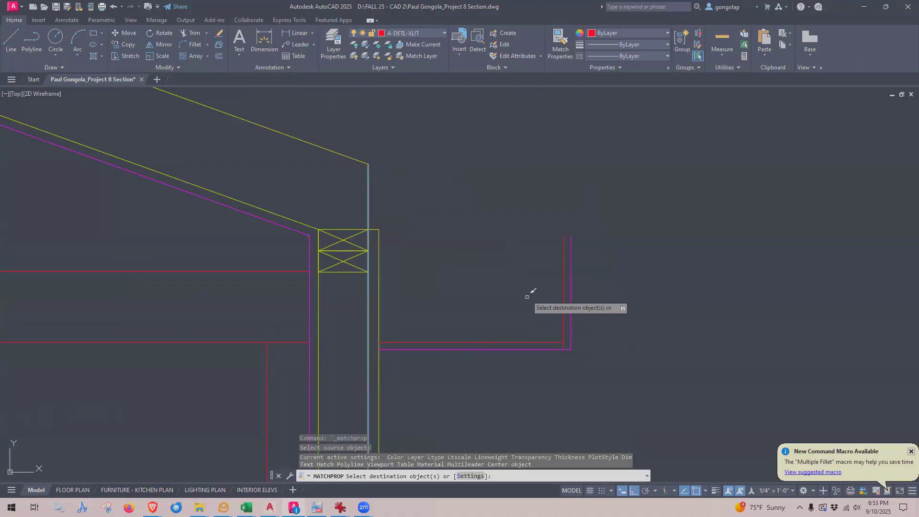
{"action": "left_click", "coordinate": [538, 341]}
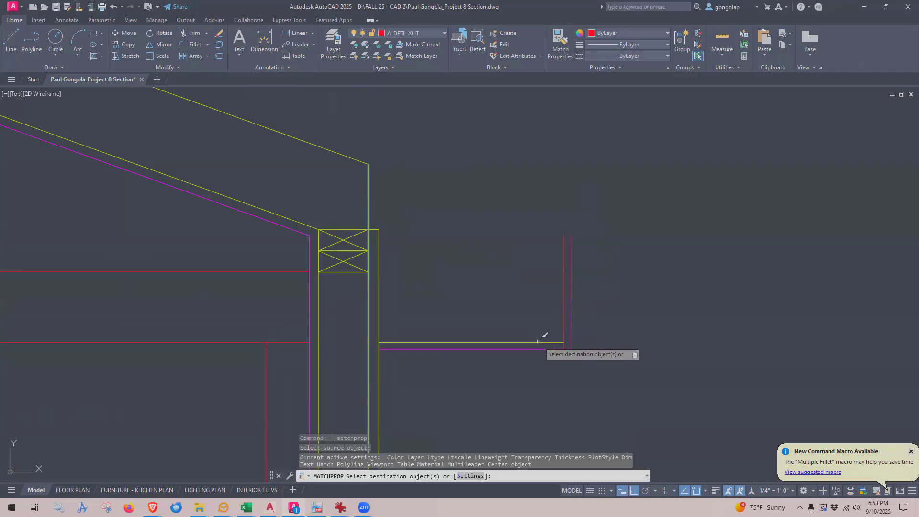
{"action": "left_click", "coordinate": [562, 319]}
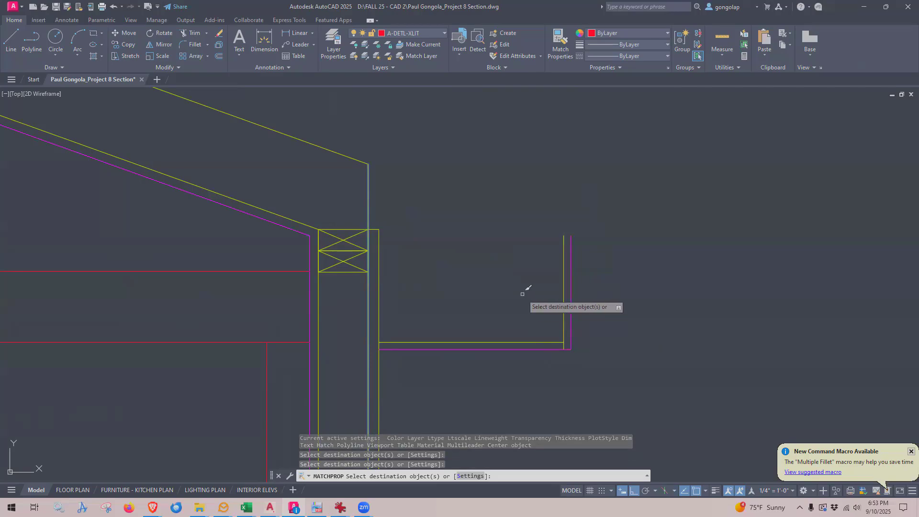
{"action": "key", "text": "Escape"}
{"action": "scroll", "coordinate": [510, 289], "scroll_direction": "down", "scroll_amount": 2}
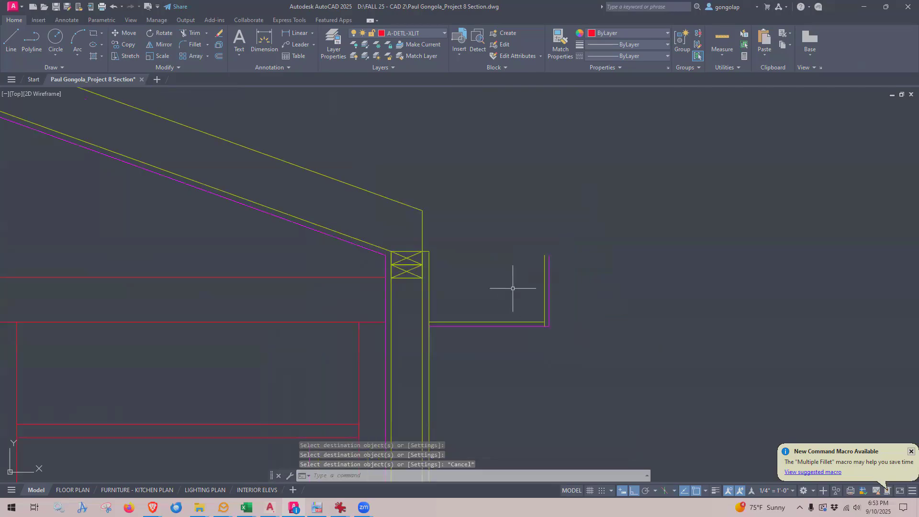
{"action": "middle_click_drag", "start_coordinate": [502, 303], "coordinate": [506, 278]}
{"action": "scroll", "coordinate": [484, 286], "scroll_direction": "up", "scroll_amount": 2}
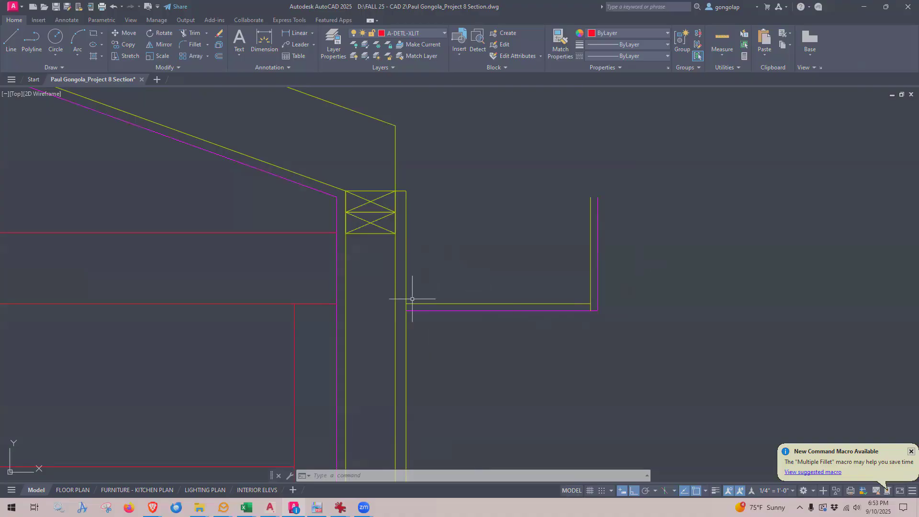
{"action": "middle_click_drag", "start_coordinate": [439, 262], "coordinate": [494, 267]}
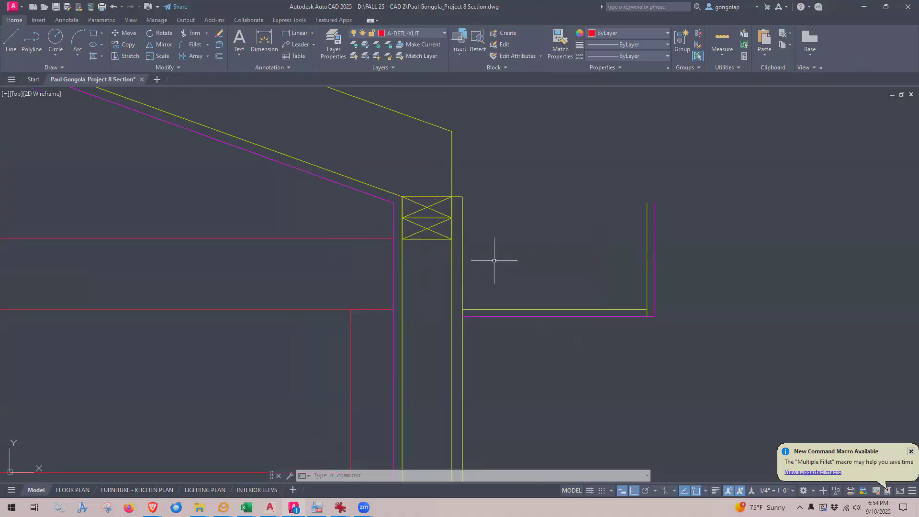
- Make the inner fascia's A-DETL-LITE layer current and insert an imperial stud block against the exterior wall face near the soffit
{"action": "left_click", "coordinate": [423, 44]}
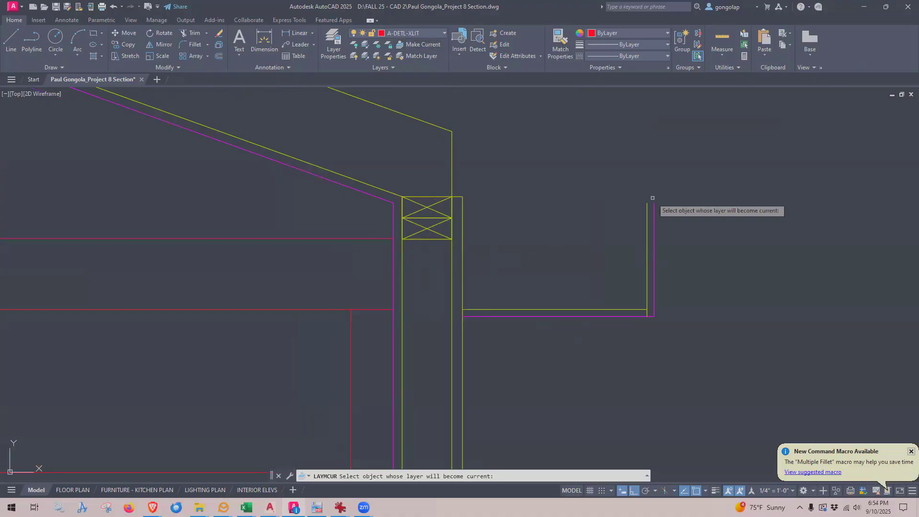
{"action": "left_click", "coordinate": [648, 211]}
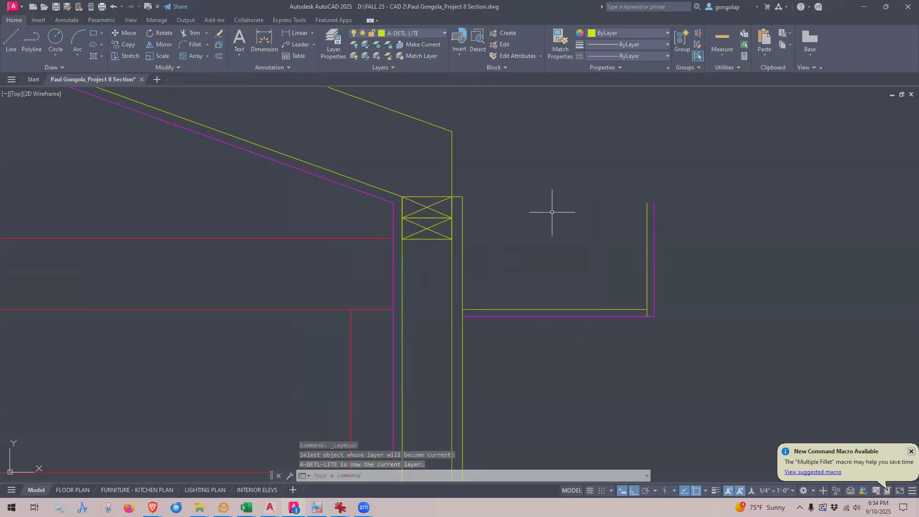
{"action": "key", "text": "ctrl+3"}
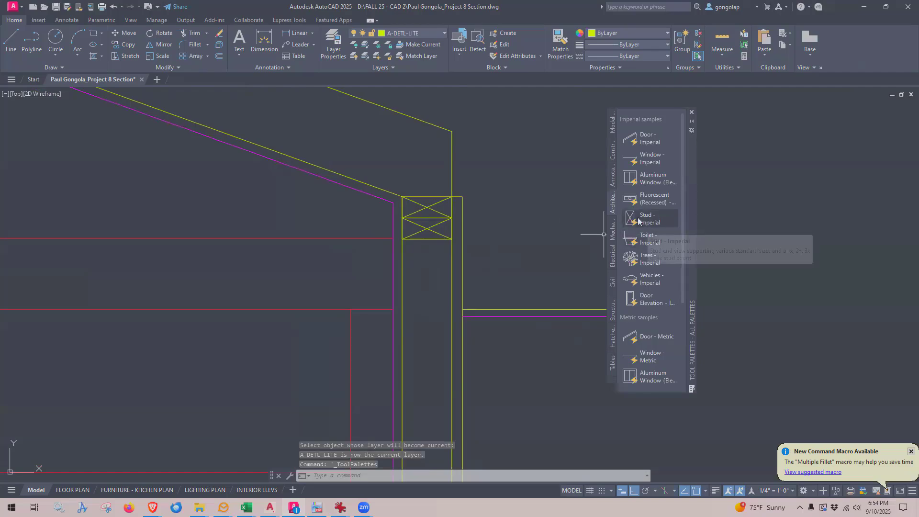
{"action": "left_click", "coordinate": [638, 219]}
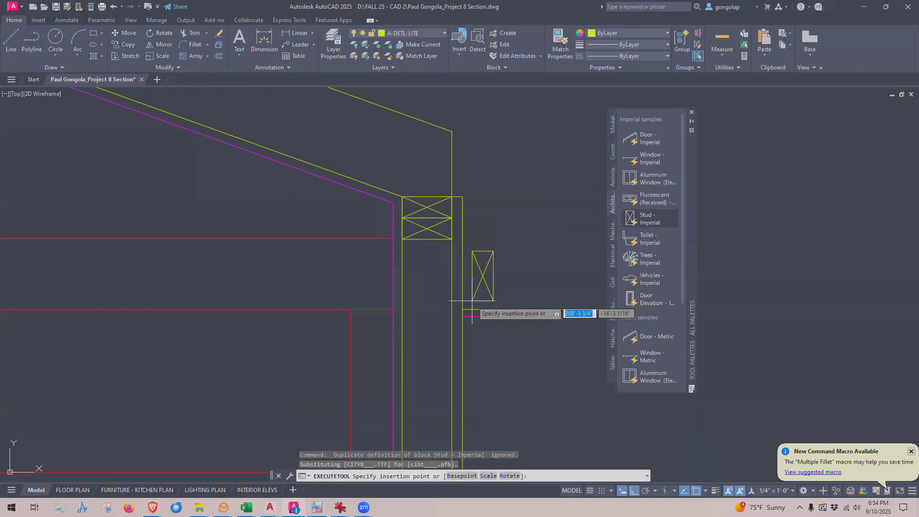
{"action": "scroll", "coordinate": [472, 301], "scroll_direction": "up", "scroll_amount": 6}
{"action": "left_click", "coordinate": [466, 301]}
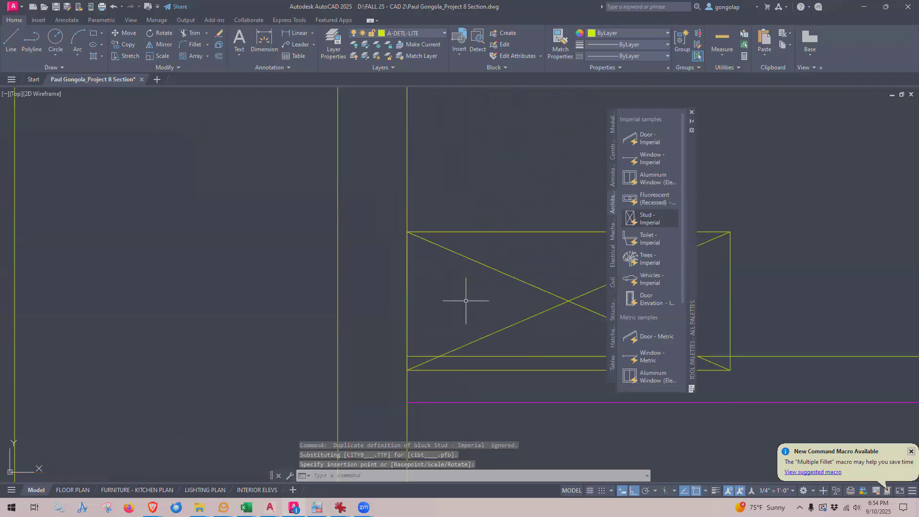
{"action": "key", "text": "Escape"}
{"action": "scroll", "coordinate": [481, 211], "scroll_direction": "down", "scroll_amount": 3}
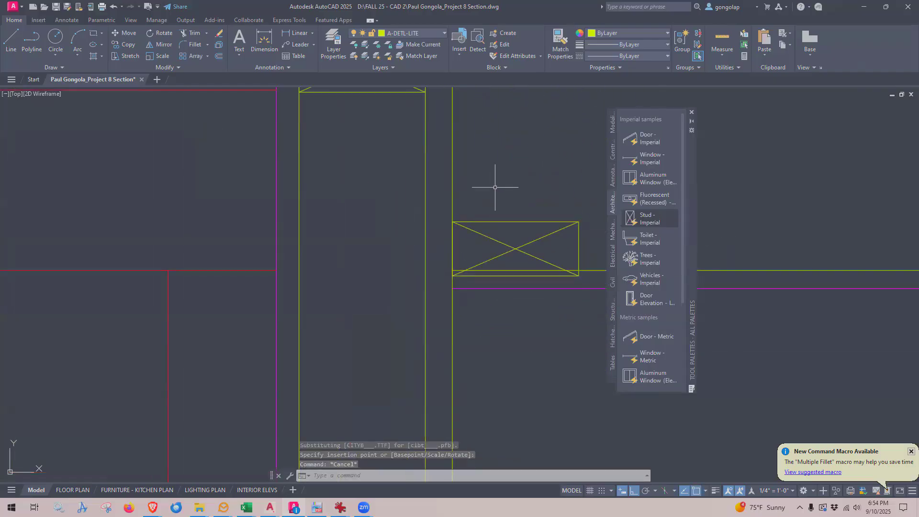
{"action": "scroll", "coordinate": [494, 187], "scroll_direction": "up", "scroll_amount": 2}
{"action": "key", "text": "Escape"}
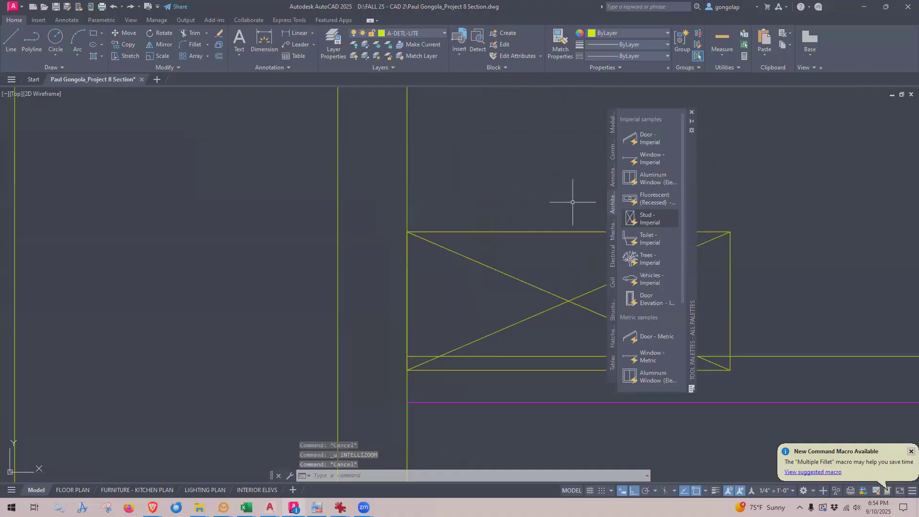
{"action": "key", "text": "Escape"}
{"action": "scroll", "coordinate": [463, 168], "scroll_direction": "down", "scroll_amount": 1}
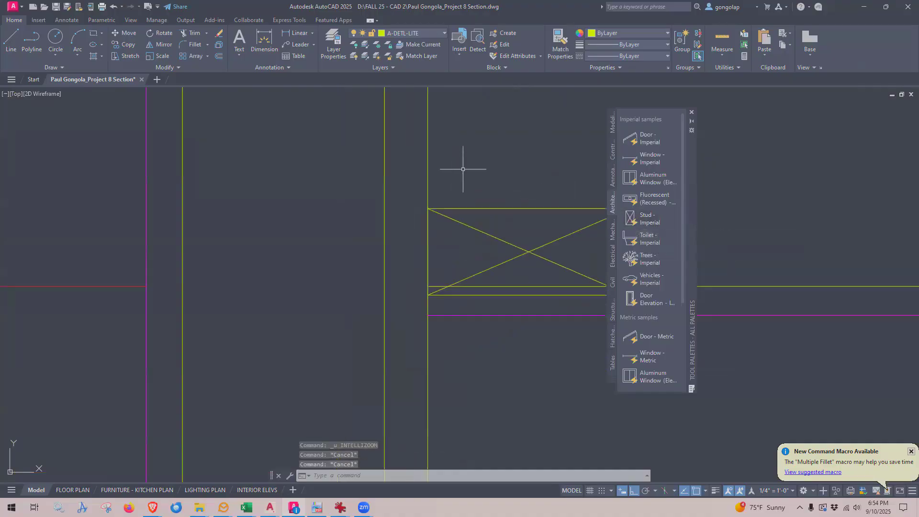
{"action": "left_click", "coordinate": [691, 113]}
- Rotate the new stud block 90° so it stands upright
{"action": "type", "text": "ro"}
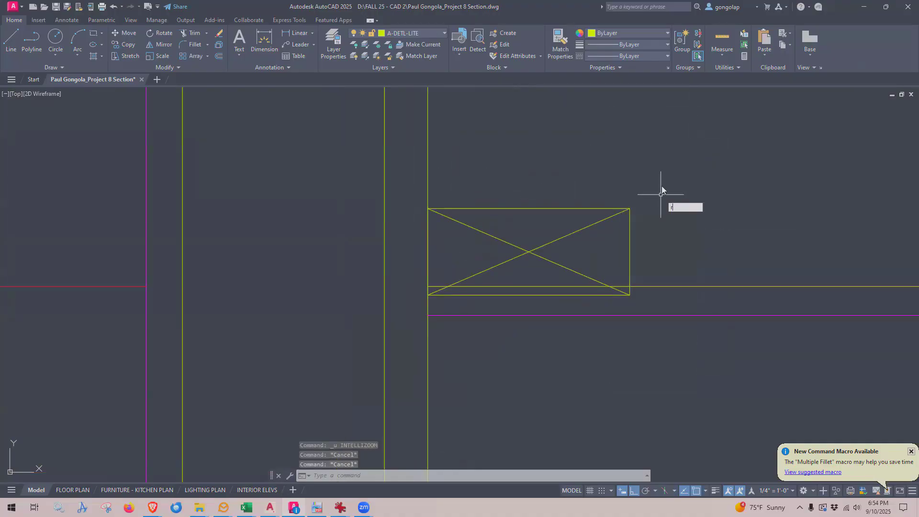
{"action": "key", "text": "Return"}
{"action": "left_click", "coordinate": [660, 194]}
{"action": "left_click", "coordinate": [615, 232]}
{"action": "key", "text": "Return"}
{"action": "left_click", "coordinate": [593, 170]}
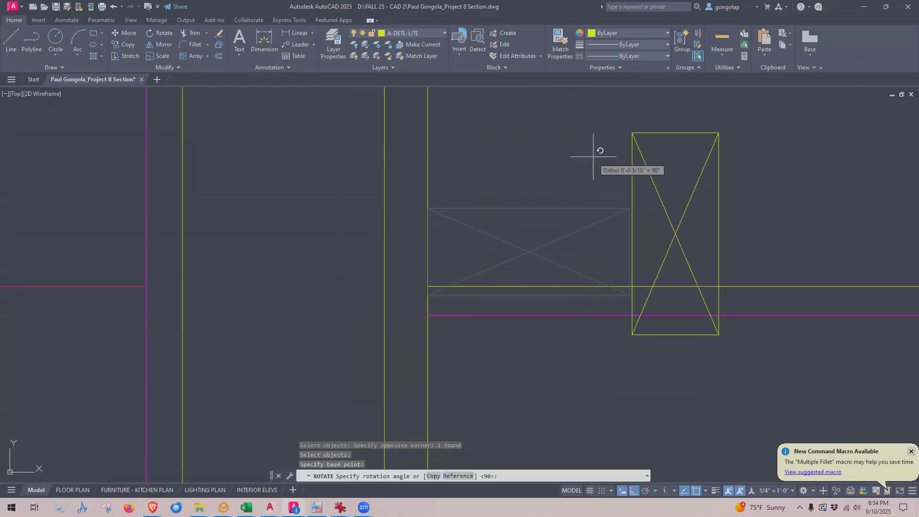
{"action": "left_click", "coordinate": [596, 146]}
- Move the upright stud by its lower-left corner to where the inner soffit line meets the exterior wall face
{"action": "type", "text": "m"}
{"action": "key", "text": "Return"}
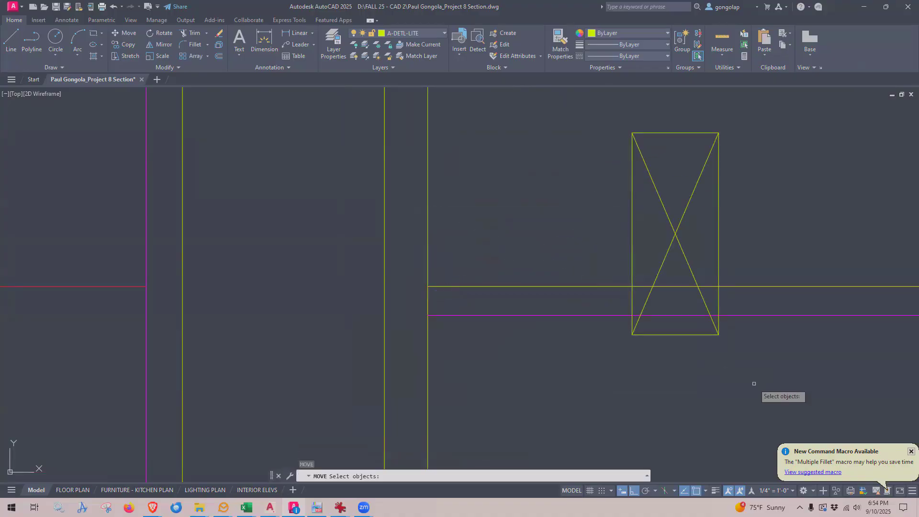
{"action": "left_click", "coordinate": [754, 380]}
{"action": "left_click", "coordinate": [698, 331]}
{"action": "key", "text": "Return"}
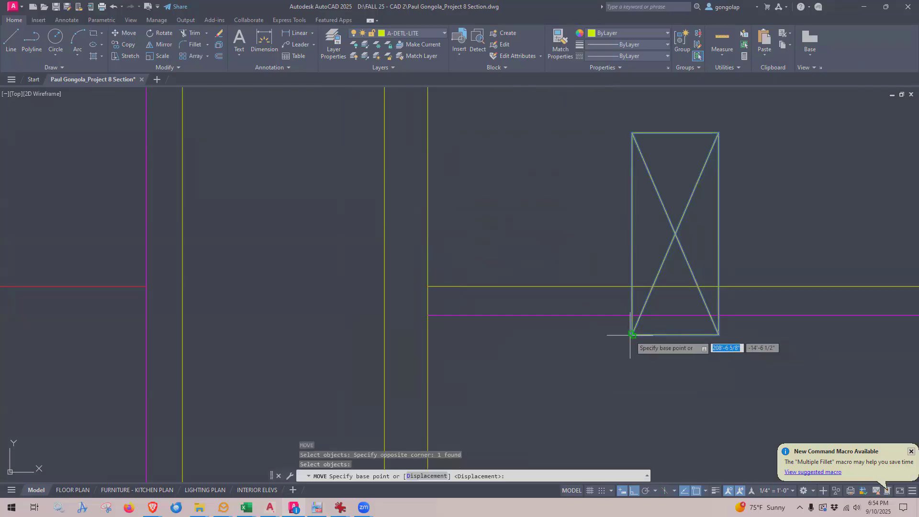
{"action": "left_click", "coordinate": [633, 334]}
{"action": "left_click", "coordinate": [427, 287]}
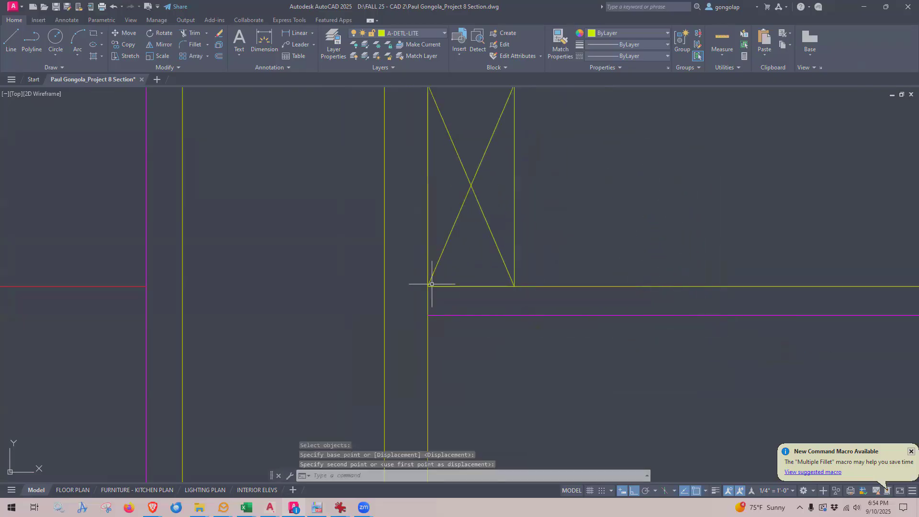
{"action": "scroll", "coordinate": [523, 390], "scroll_direction": "down", "scroll_amount": 4}
{"action": "middle_click_drag", "start_coordinate": [584, 354], "coordinate": [563, 306]}
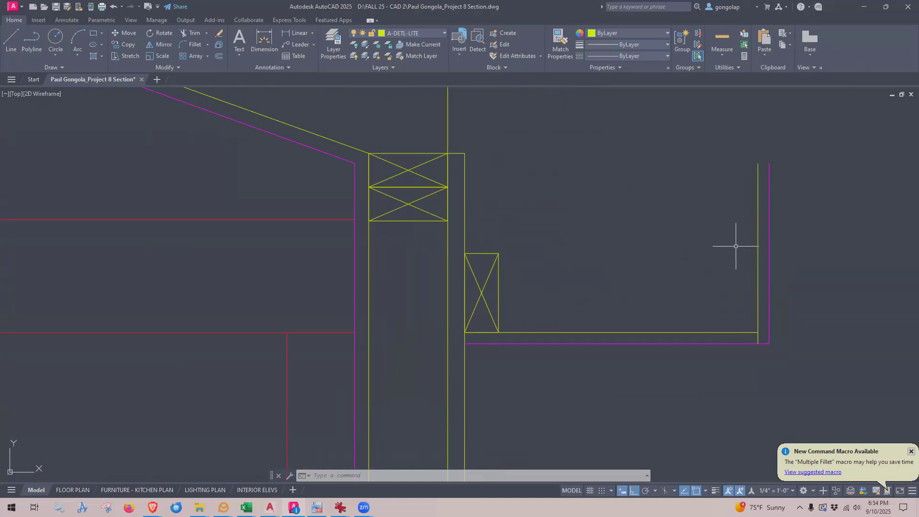
- Offset the inner fascia line 1.5" toward the wall to form the sub-fascia board
{"action": "middle_click_drag", "start_coordinate": [778, 226], "coordinate": [757, 238]}
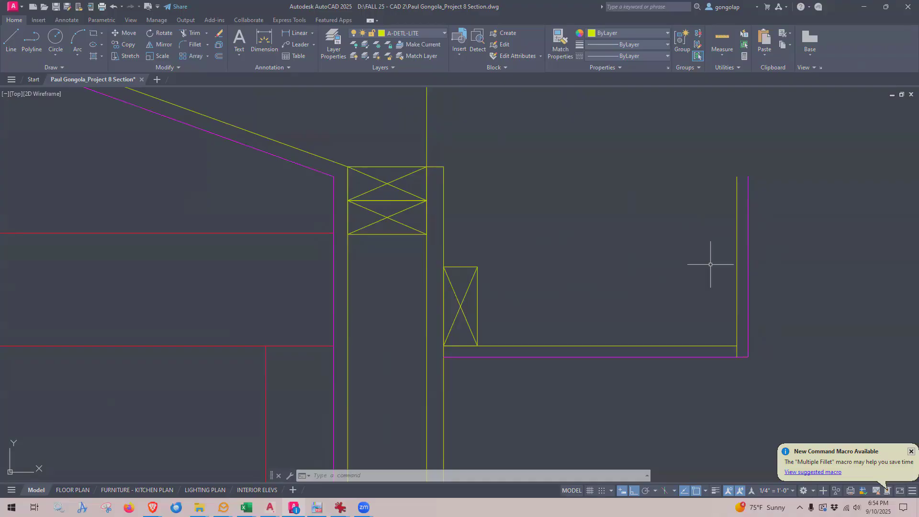
{"action": "type", "text": "o"}
{"action": "key", "text": "Return"}
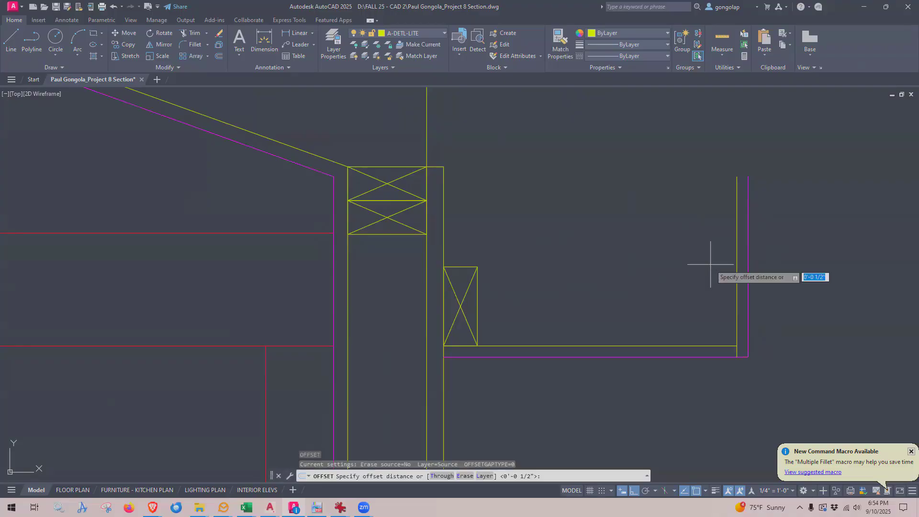
{"action": "type", "text": "1"}
{"action": "type", "text": "1.5"}
{"action": "key", "text": "Return"}
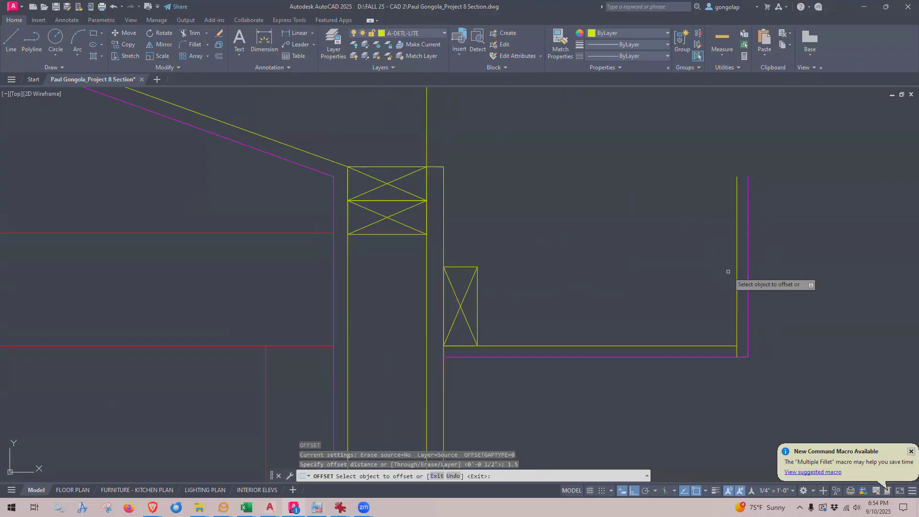
{"action": "left_click", "coordinate": [735, 270]}
{"action": "left_click", "coordinate": [664, 276]}
{"action": "key", "text": "Return"}
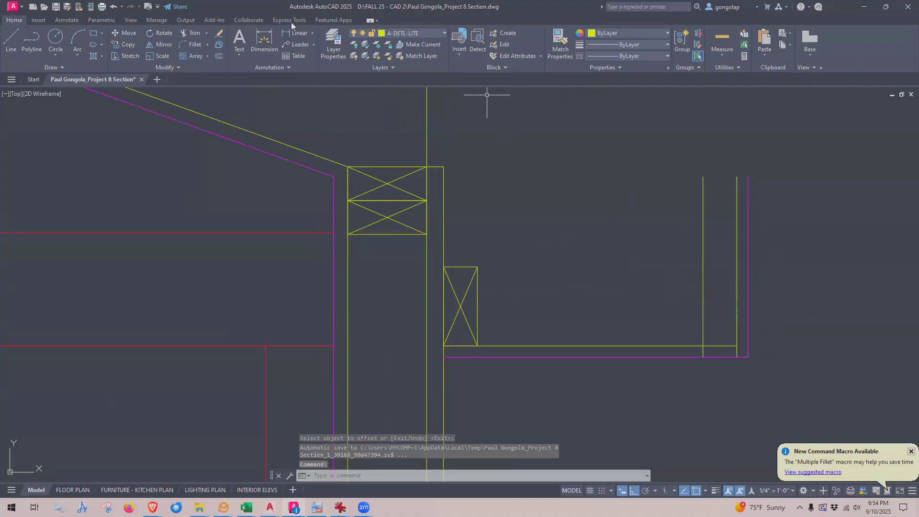
- Trim the end of the new offset line that extends below the inner soffit line
{"action": "left_click", "coordinate": [192, 32]}
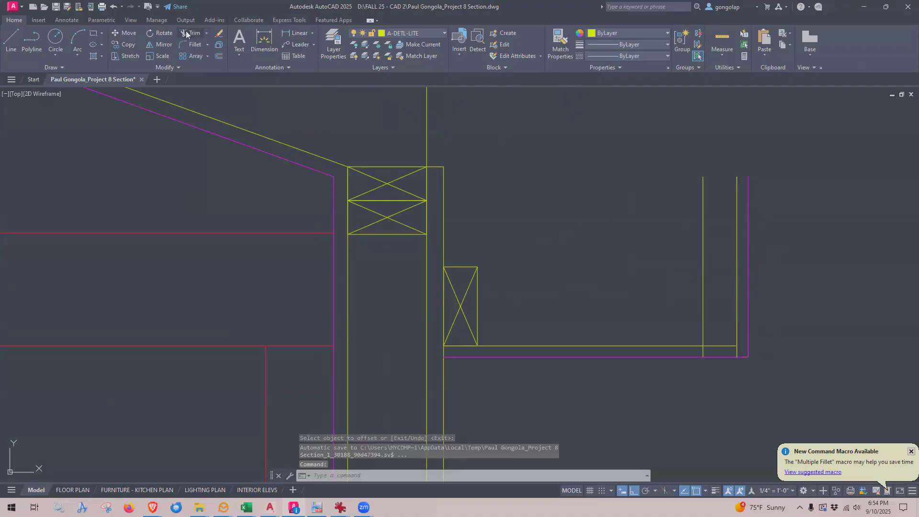
{"action": "left_click", "coordinate": [704, 353]}
{"action": "key", "text": "Return"}
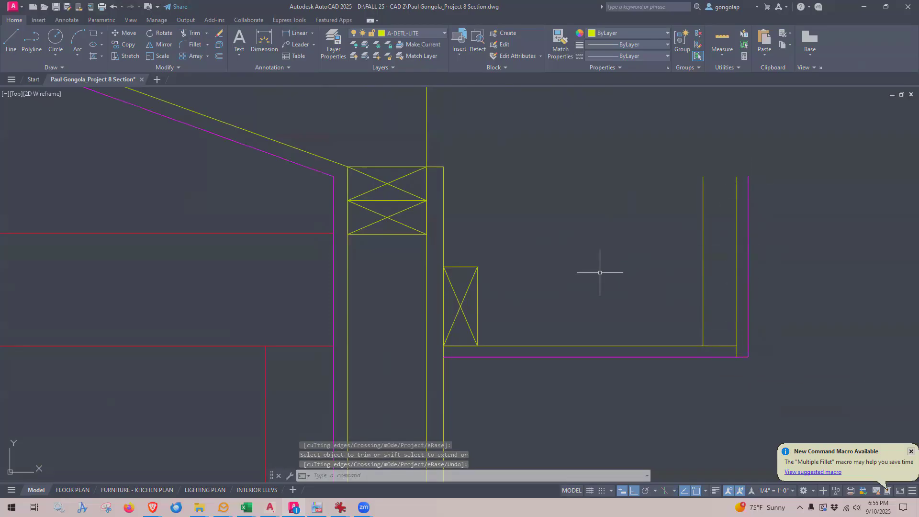
- Draw a horizontal line from the stud's upper-right corner to the sub-fascia line
{"action": "type", "text": "l"}
{"action": "key", "text": "Return"}
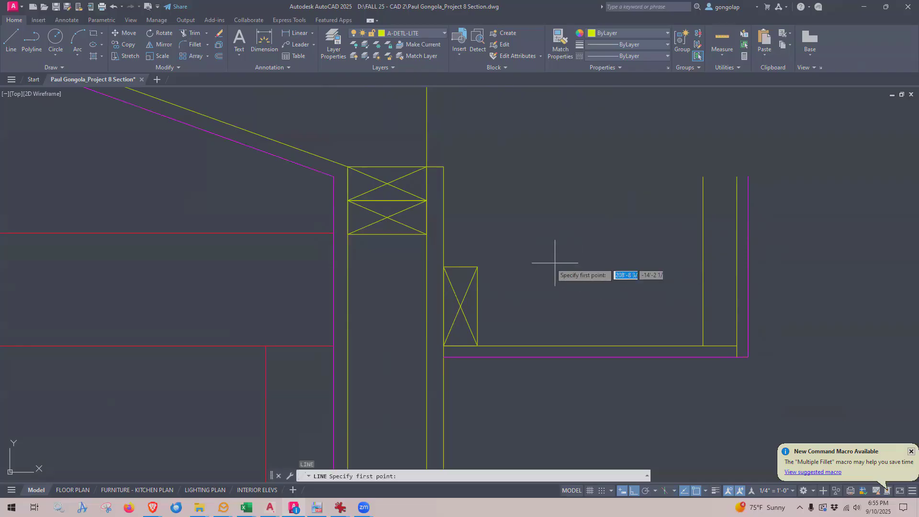
{"action": "left_click", "coordinate": [477, 267]}
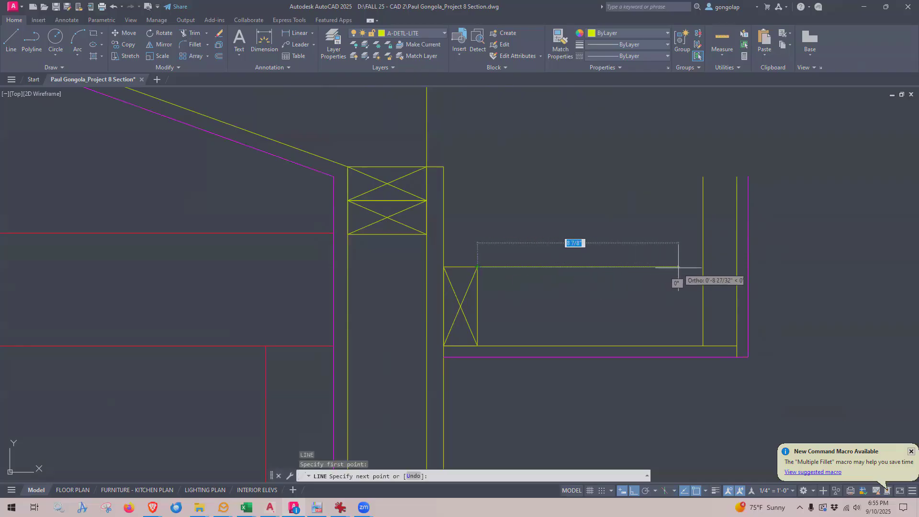
{"action": "left_click", "coordinate": [703, 267]}
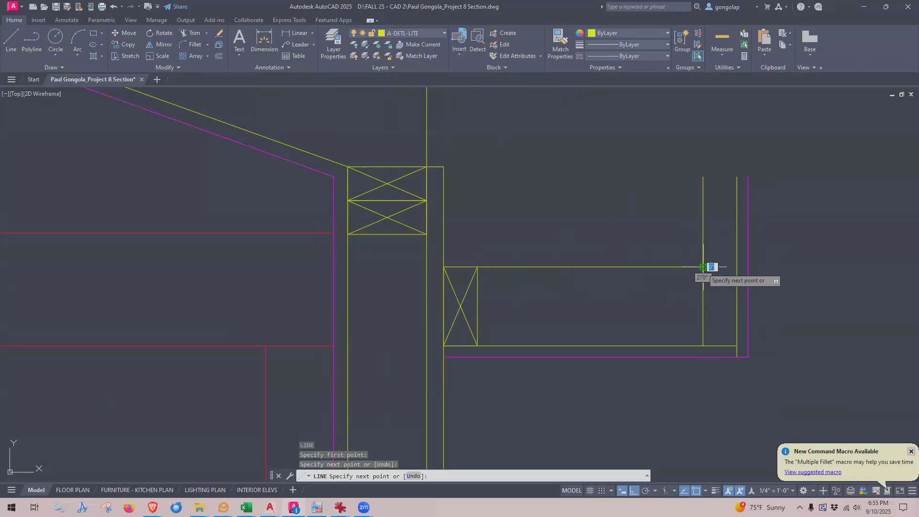
{"action": "key", "text": "Escape"}
{"action": "scroll", "coordinate": [595, 306], "scroll_direction": "down", "scroll_amount": 1}
{"action": "scroll", "coordinate": [566, 302], "scroll_direction": "up", "scroll_amount": 1}
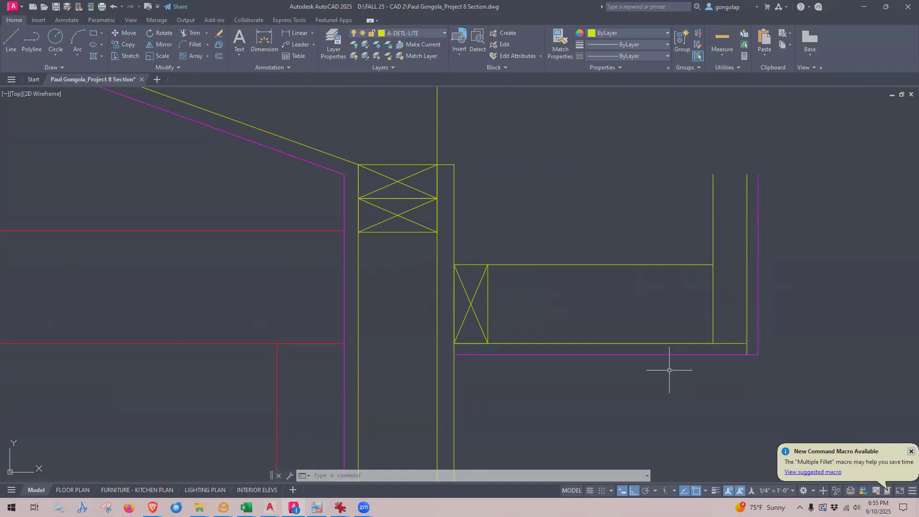
- Switch to the building section PDF and examine the roof and truss framing notes and dimensions, then return to AutoCAD
{"action": "scroll", "coordinate": [539, 352], "scroll_direction": "down", "scroll_amount": 4}
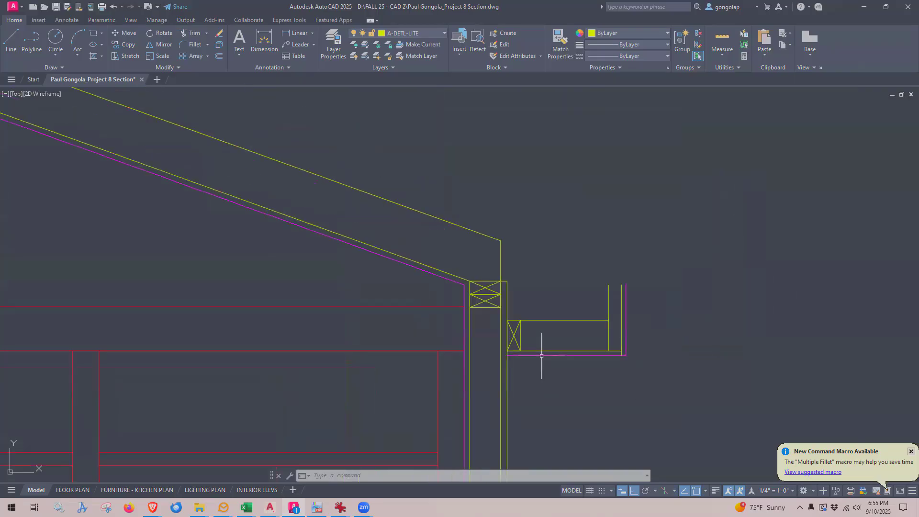
{"action": "middle_click_drag", "start_coordinate": [539, 302], "coordinate": [595, 283]}
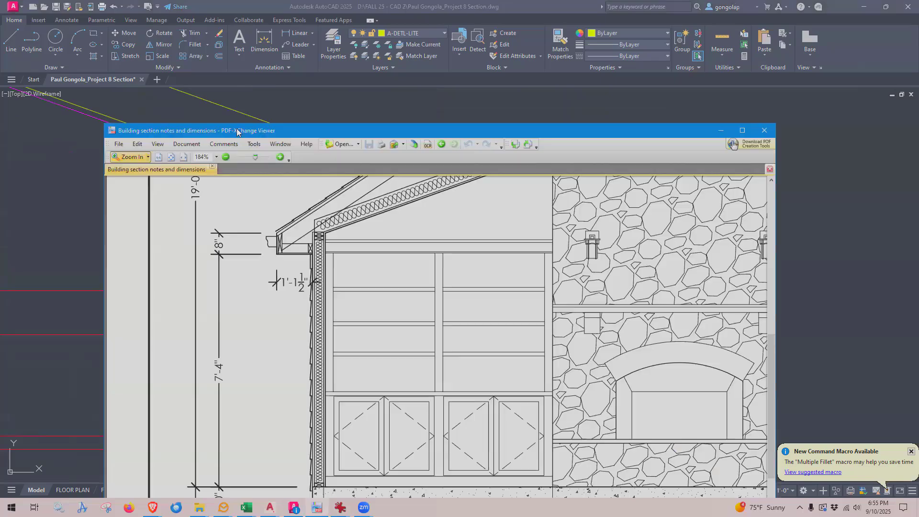
{"action": "scroll", "coordinate": [398, 417], "scroll_direction": "up", "scroll_amount": 8}
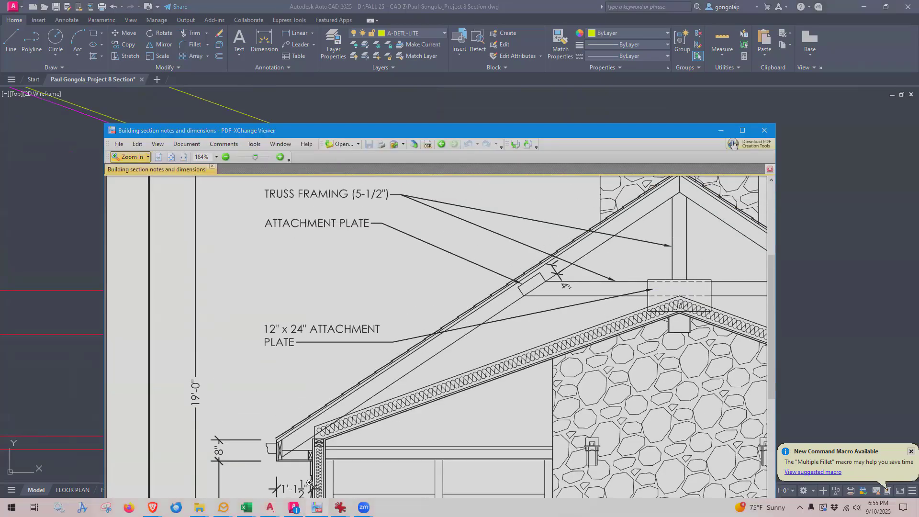
{"action": "left_click", "coordinate": [742, 130]}
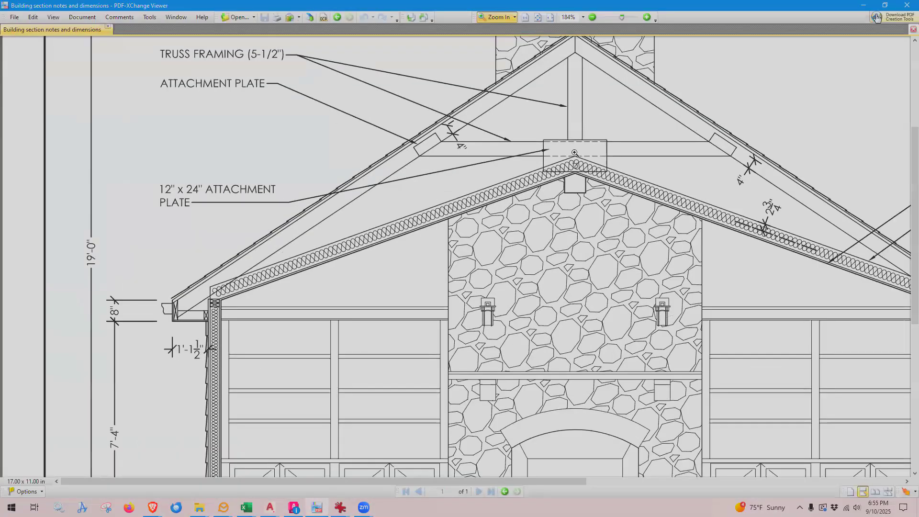
{"action": "scroll", "coordinate": [574, 153], "scroll_direction": "up", "scroll_amount": 3}
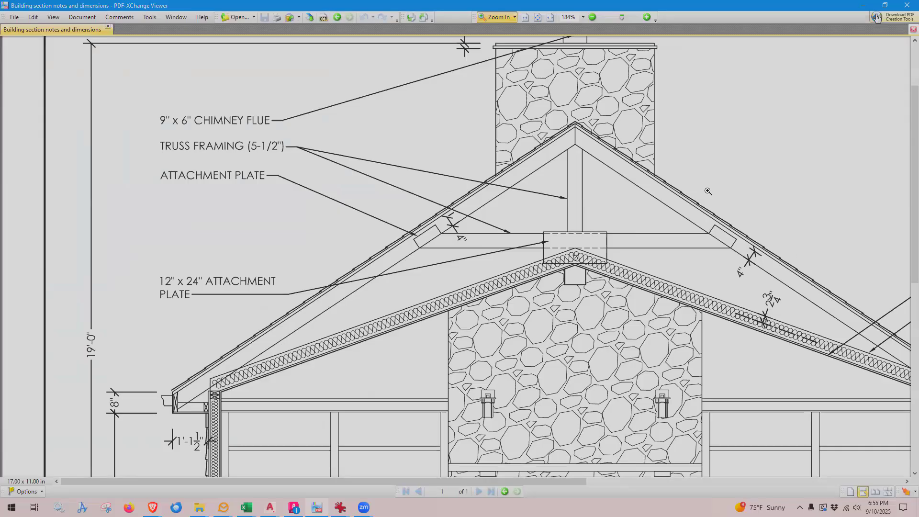
{"action": "left_click_drag", "start_coordinate": [359, 479], "coordinate": [460, 478]}
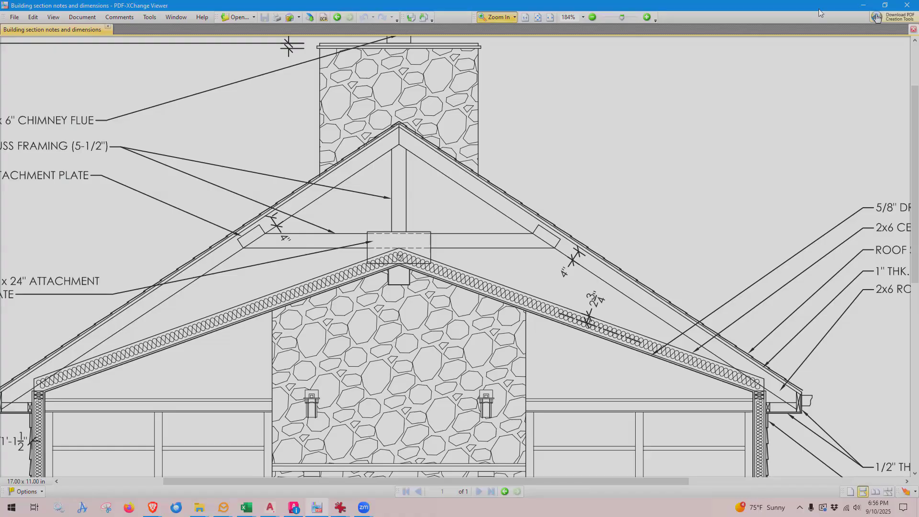
{"action": "key", "text": "alt+Tab"}
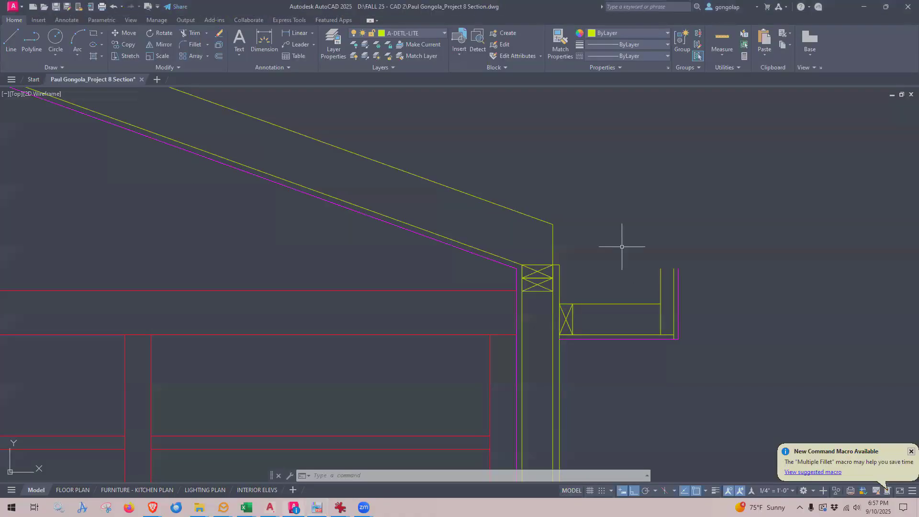
- Draw an 8:12 slope triangle from the outer fascia line's upper end: 8" up, 12" toward the wall, and back to the start
{"action": "scroll", "coordinate": [700, 228], "scroll_direction": "up", "scroll_amount": 4}
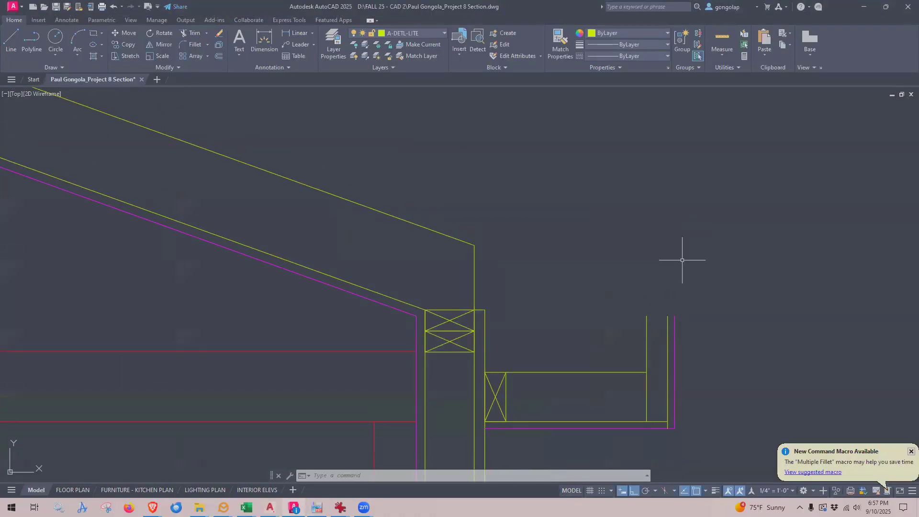
{"action": "scroll", "coordinate": [682, 260], "scroll_direction": "down", "scroll_amount": 2}
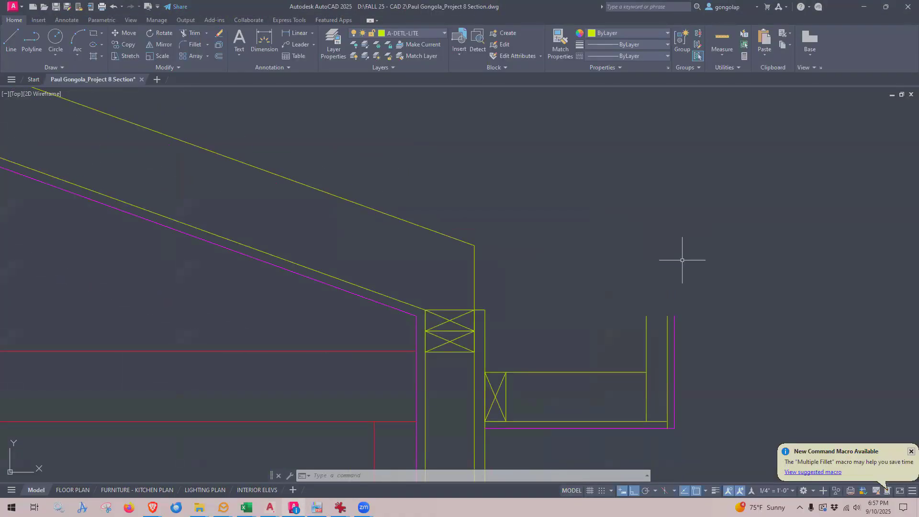
{"action": "type", "text": "l"}
{"action": "key", "text": "Return"}
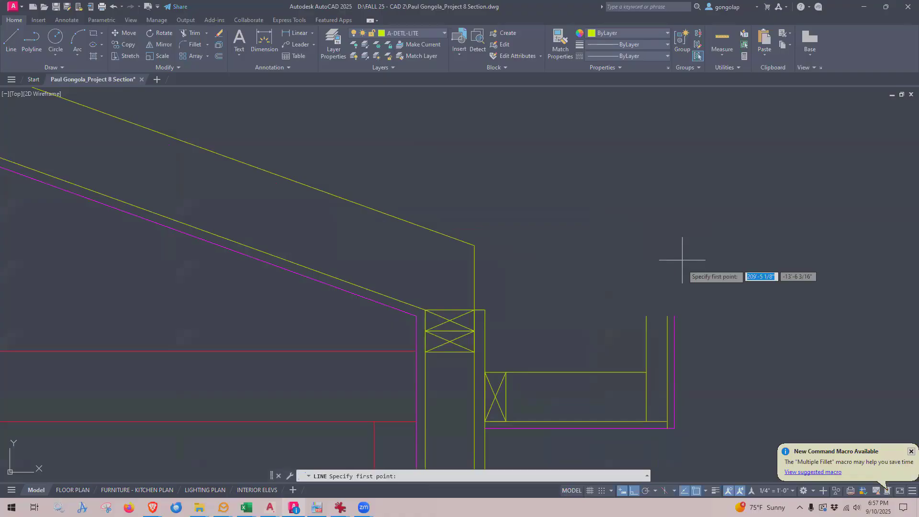
{"action": "left_click", "coordinate": [674, 316]}
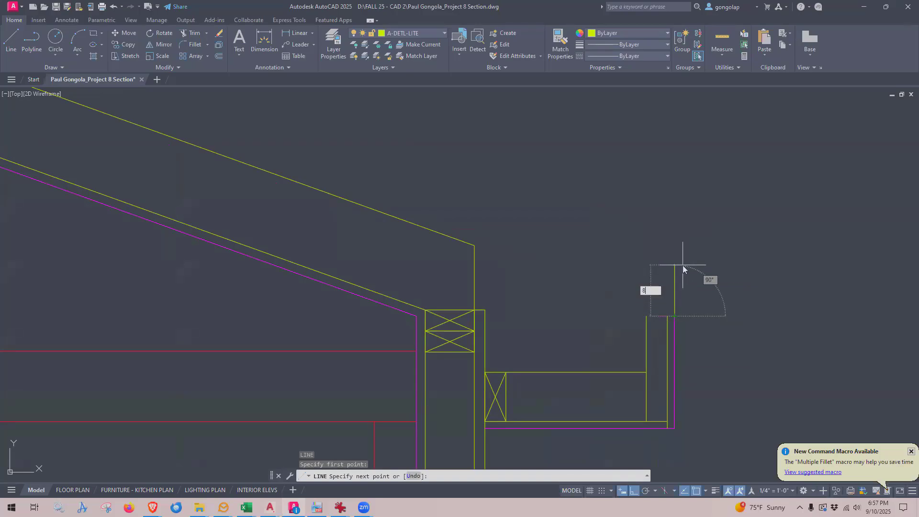
{"action": "type", "text": "8"}
{"action": "key", "text": "Return"}
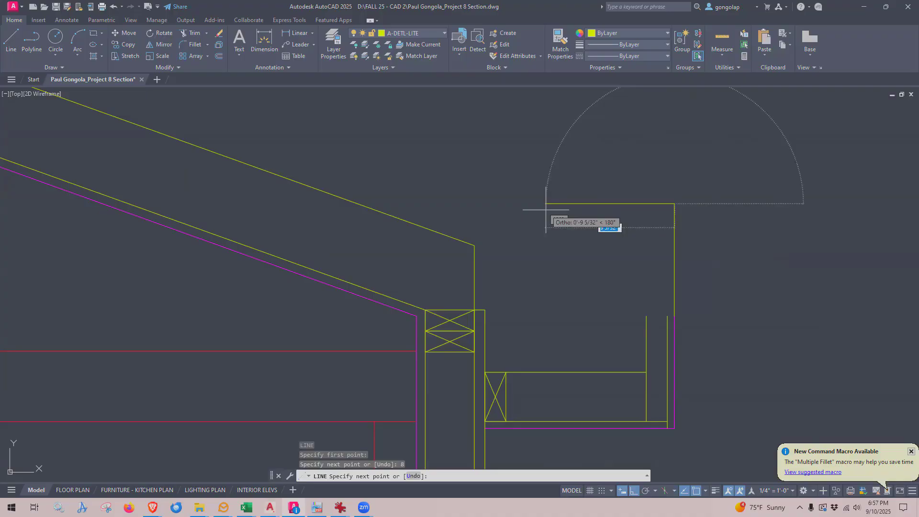
{"action": "type", "text": "12"}
{"action": "key", "text": "Return"}
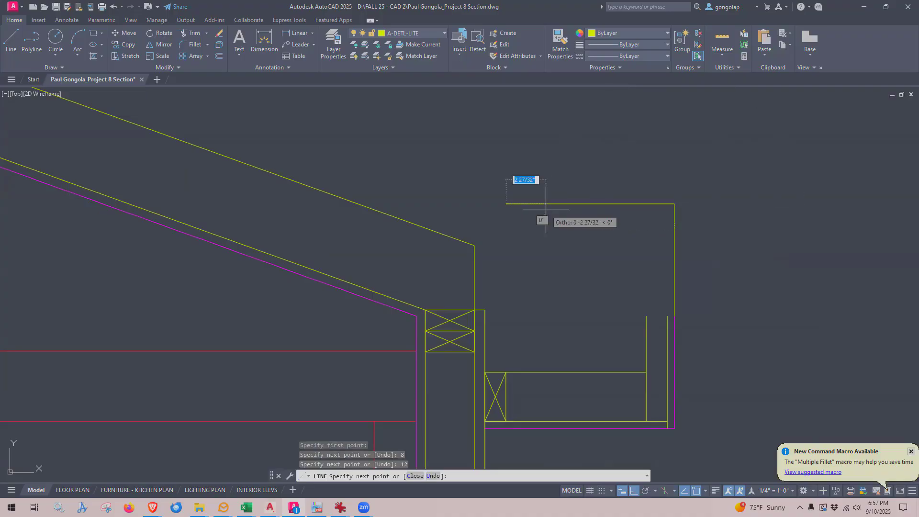
{"action": "left_click", "coordinate": [674, 315]}
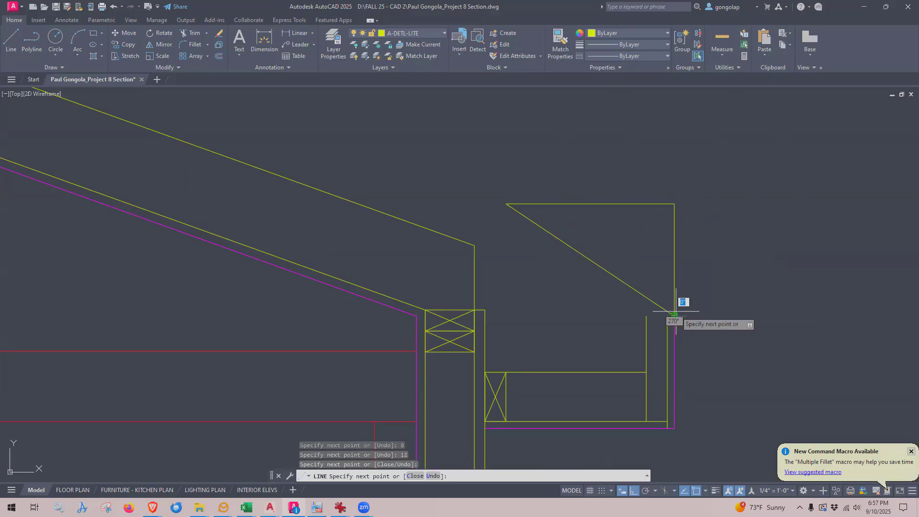
{"action": "key", "text": "Escape"}
- Erase the vertical and horizontal legs of the slope triangle above the fascia, keeping the sloped line
{"action": "scroll", "coordinate": [709, 314], "scroll_direction": "down", "scroll_amount": 3}
{"action": "scroll", "coordinate": [709, 314], "scroll_direction": "up", "scroll_amount": 2}
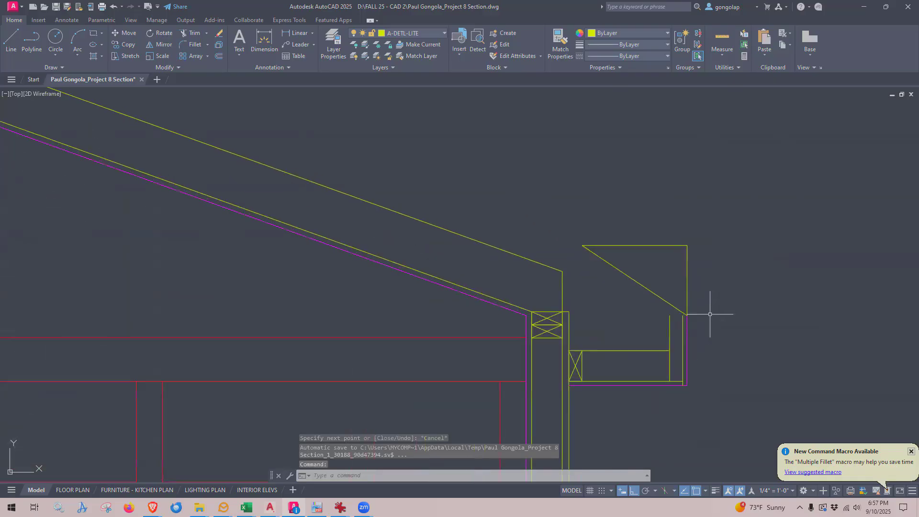
{"action": "left_click", "coordinate": [674, 307]}
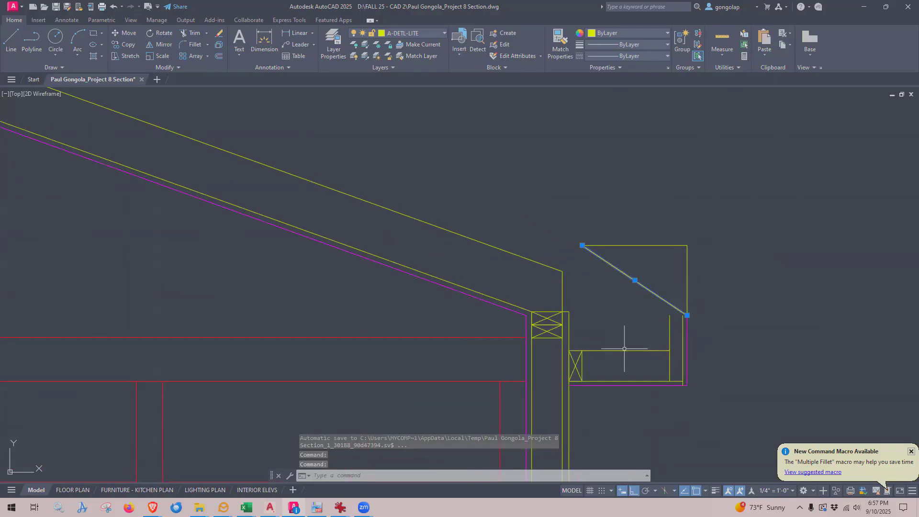
{"action": "key", "text": "Escape"}
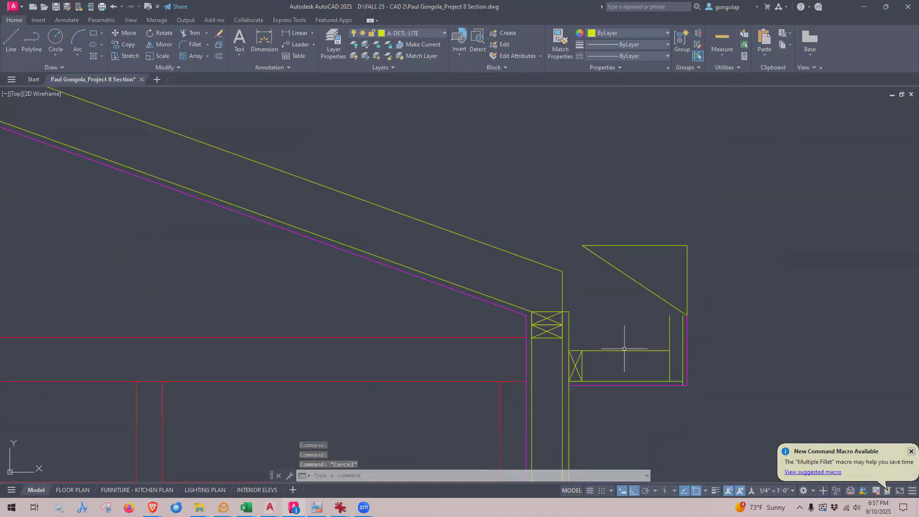
{"action": "type", "text": "E"}
{"action": "key", "text": "Return"}
{"action": "left_click", "coordinate": [686, 258]}
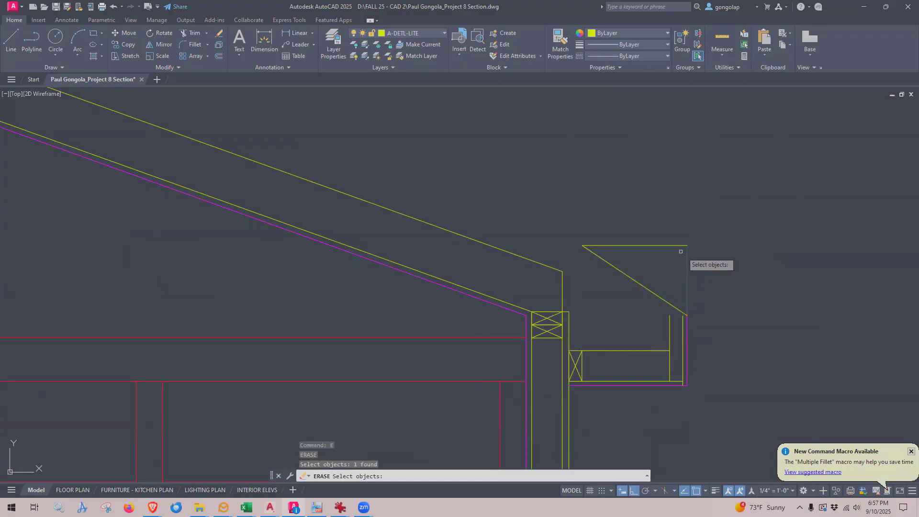
{"action": "left_click", "coordinate": [675, 244]}
{"action": "key", "text": "Return"}
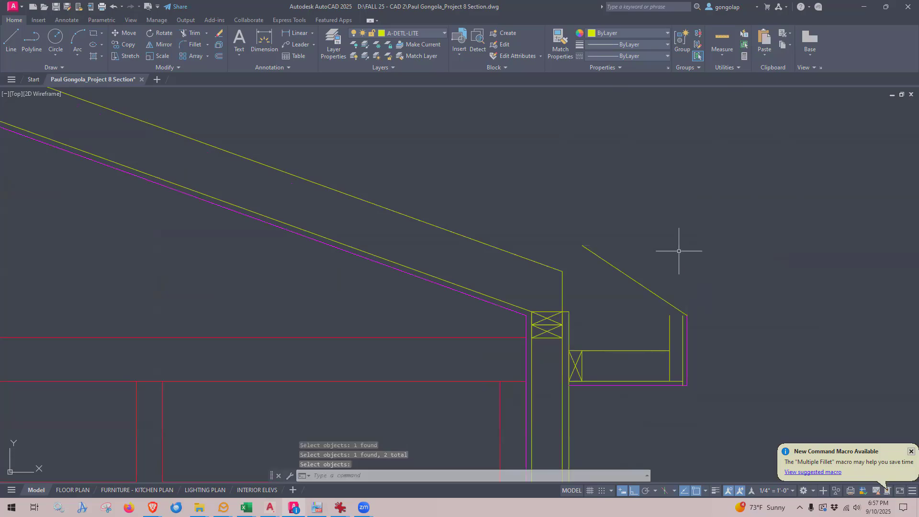
- Draw a vertical line upward from the peak of the sloped ceiling to mark the ridge centreline
{"action": "left_click", "coordinate": [655, 294]}
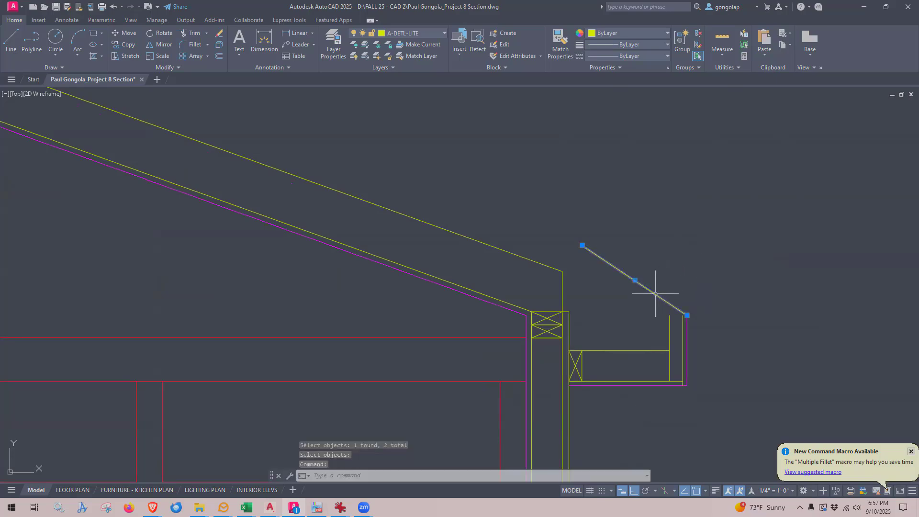
{"action": "scroll", "coordinate": [761, 312], "scroll_direction": "down", "scroll_amount": 4}
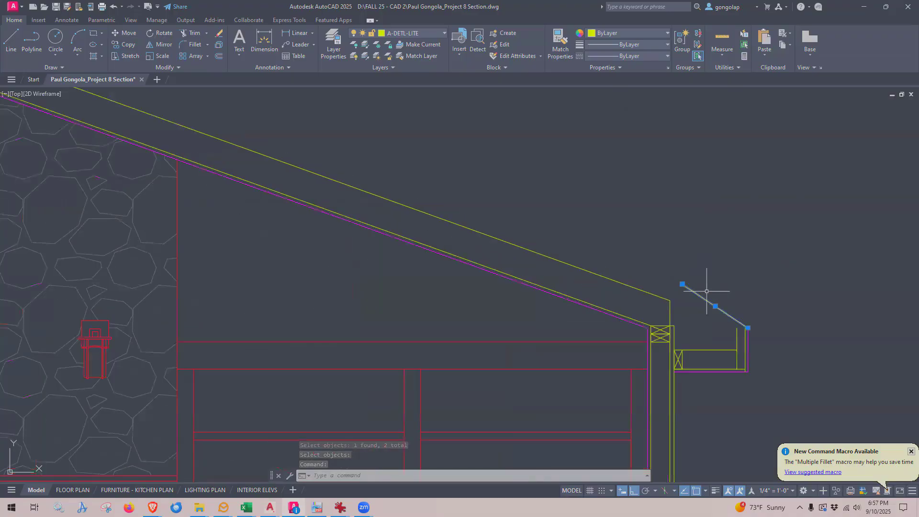
{"action": "key", "text": "Escape"}
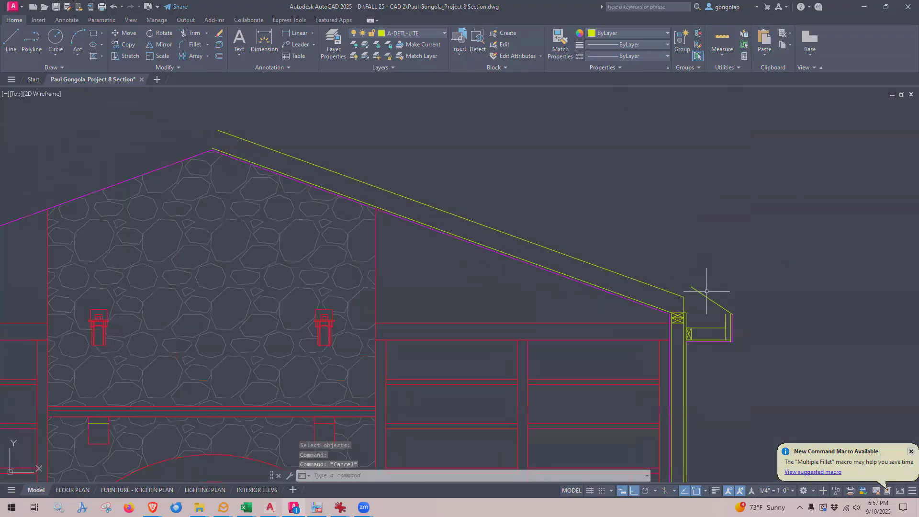
{"action": "middle_click_drag", "start_coordinate": [395, 139], "coordinate": [476, 214]}
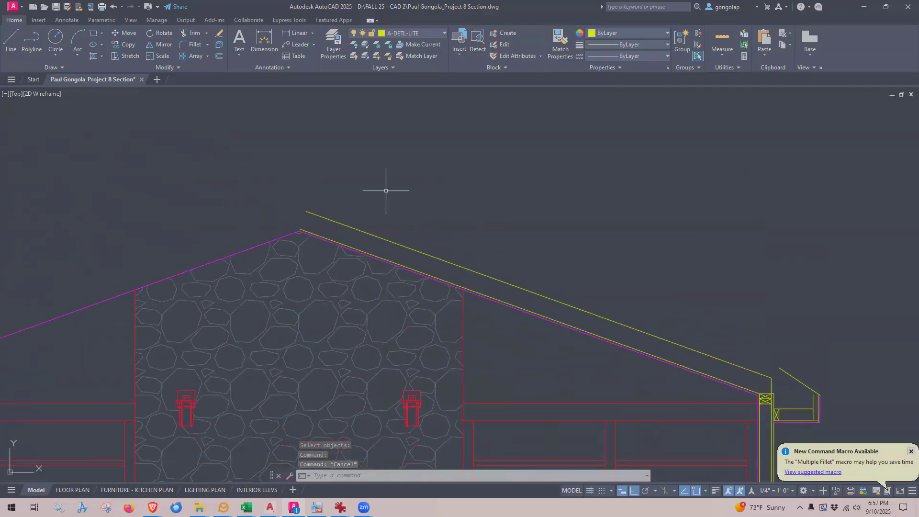
{"action": "scroll", "coordinate": [297, 204], "scroll_direction": "up", "scroll_amount": 4}
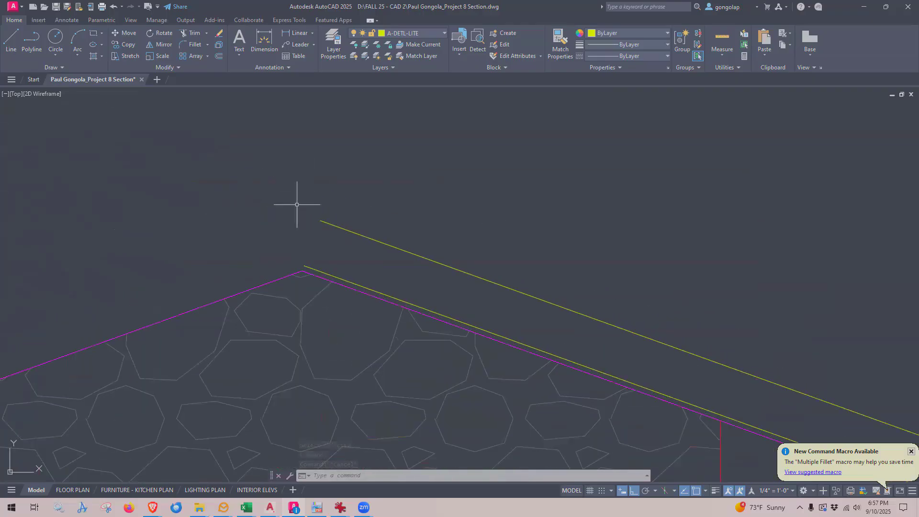
{"action": "key", "text": "l"}
{"action": "key", "text": "Return"}
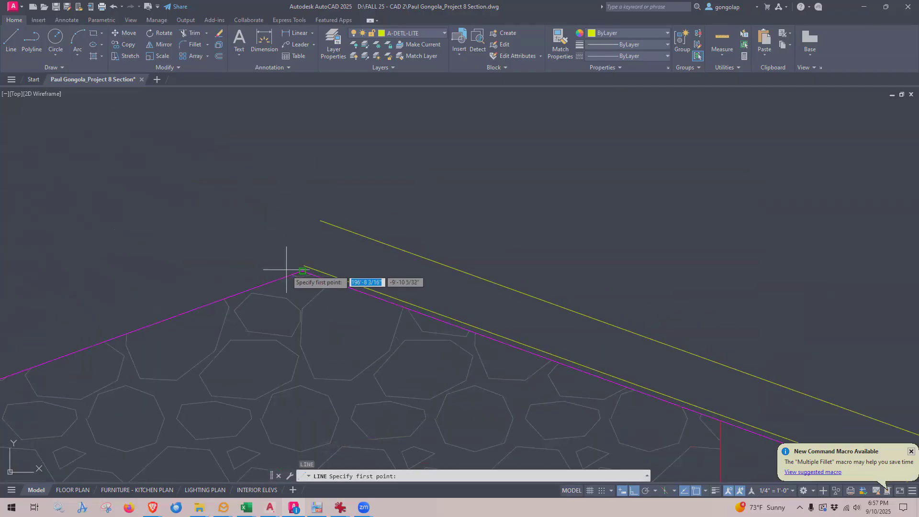
{"action": "left_click", "coordinate": [302, 271]}
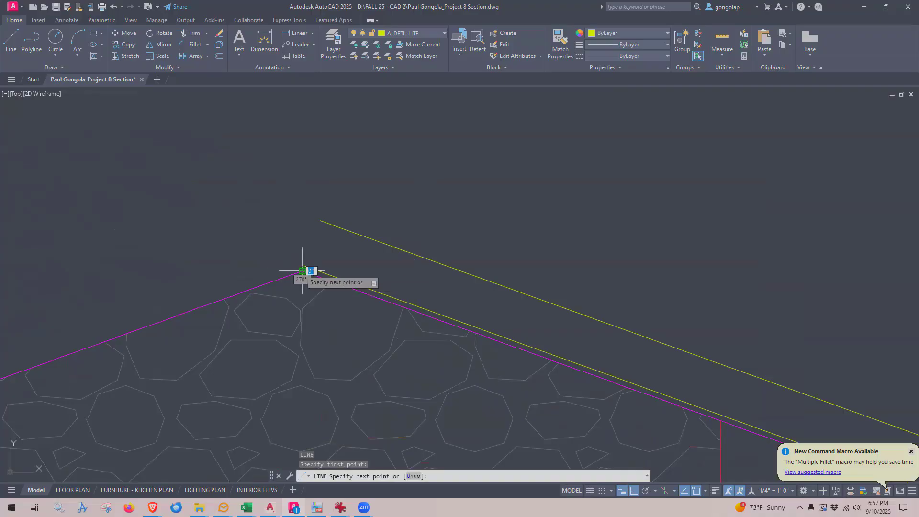
{"action": "scroll", "coordinate": [302, 271], "scroll_direction": "down", "scroll_amount": 4}
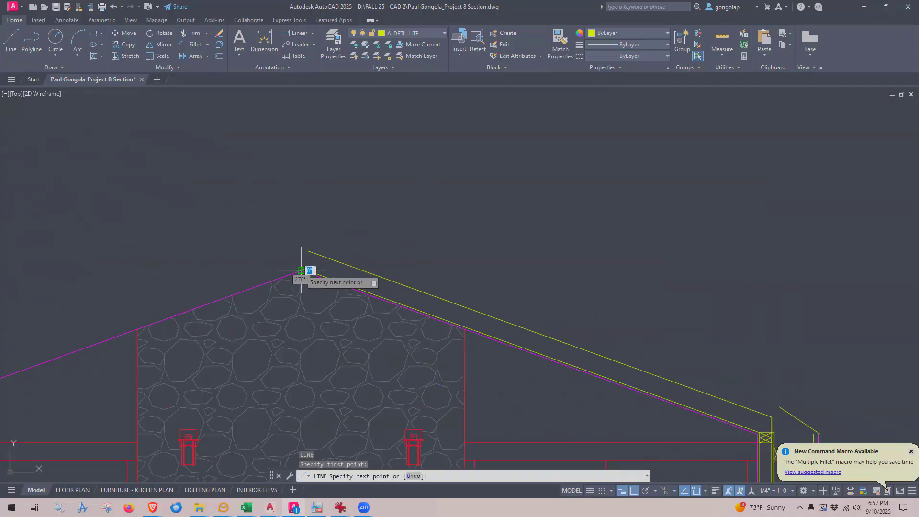
{"action": "left_click", "coordinate": [323, 149]}
{"action": "key", "text": "Return"}
{"action": "scroll", "coordinate": [242, 242], "scroll_direction": "down", "scroll_amount": 4}
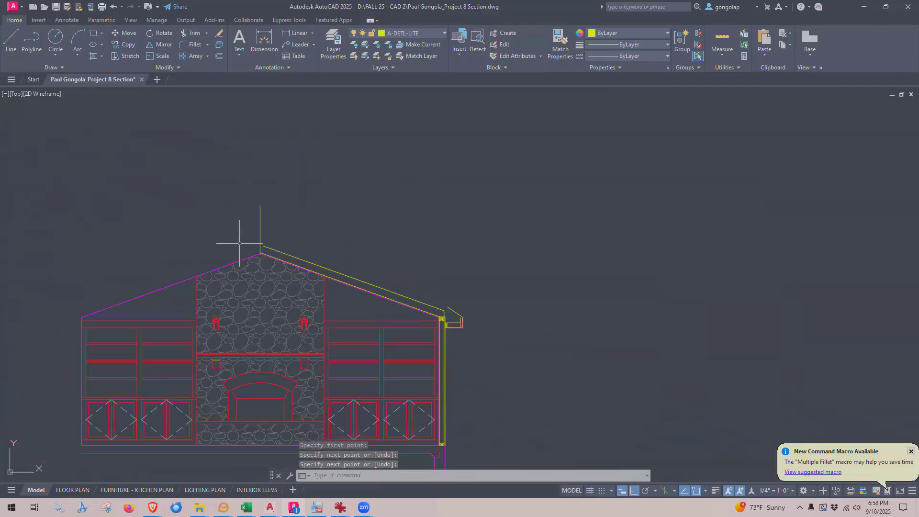
- Fillet the vertical ridge line with the short roof slope line above the eave so they meet in a corner
{"action": "scroll", "coordinate": [240, 244], "scroll_direction": "up", "scroll_amount": 2}
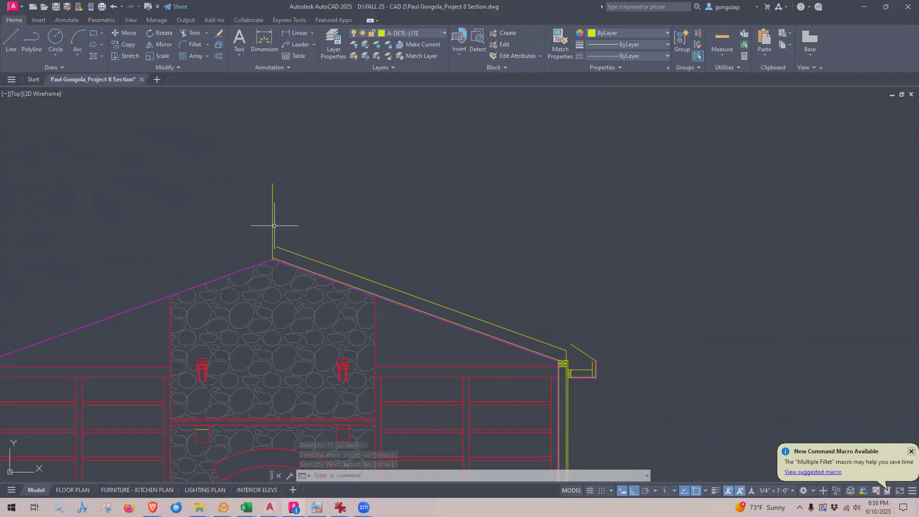
{"action": "left_click", "coordinate": [273, 195]}
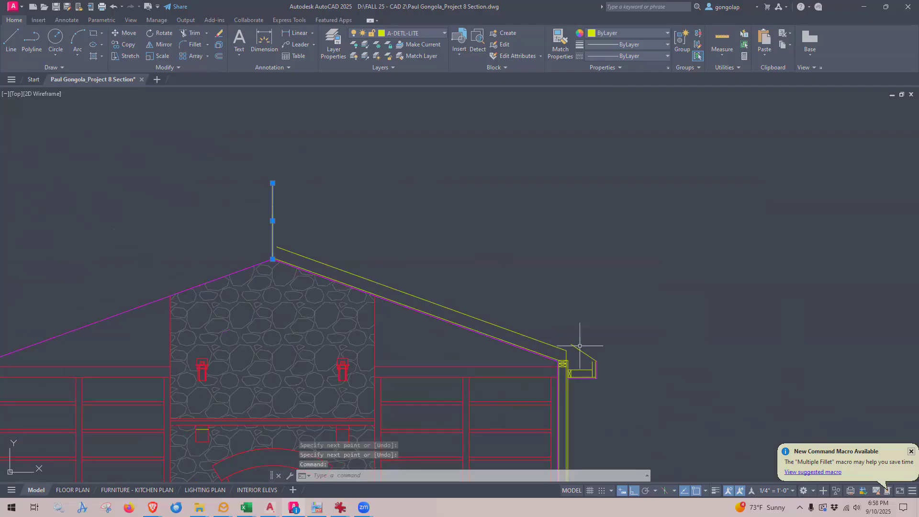
{"action": "left_click", "coordinate": [579, 345]}
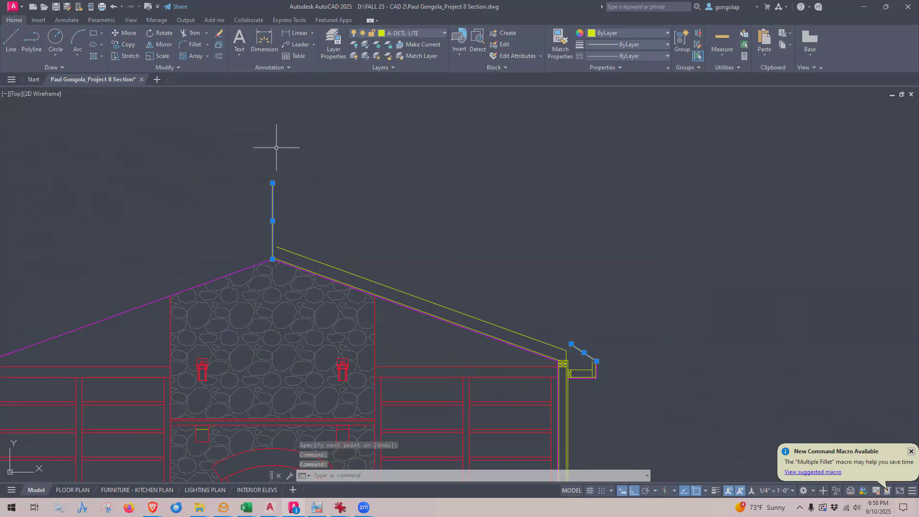
{"action": "key", "text": "Escape"}
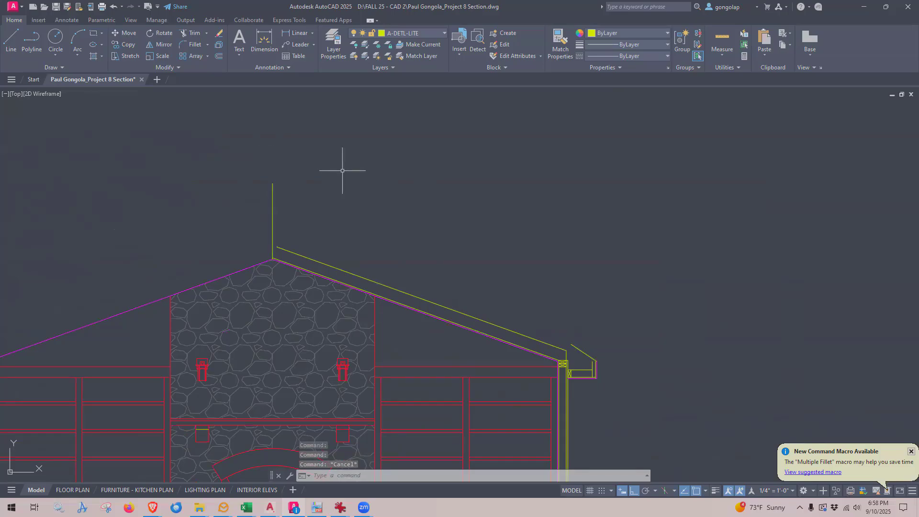
{"action": "left_click", "coordinate": [192, 44]}
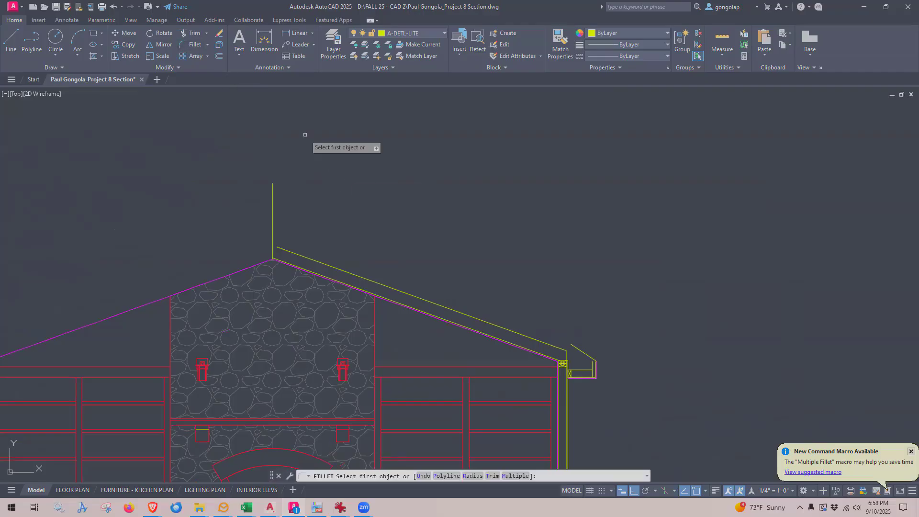
{"action": "left_click", "coordinate": [273, 231]}
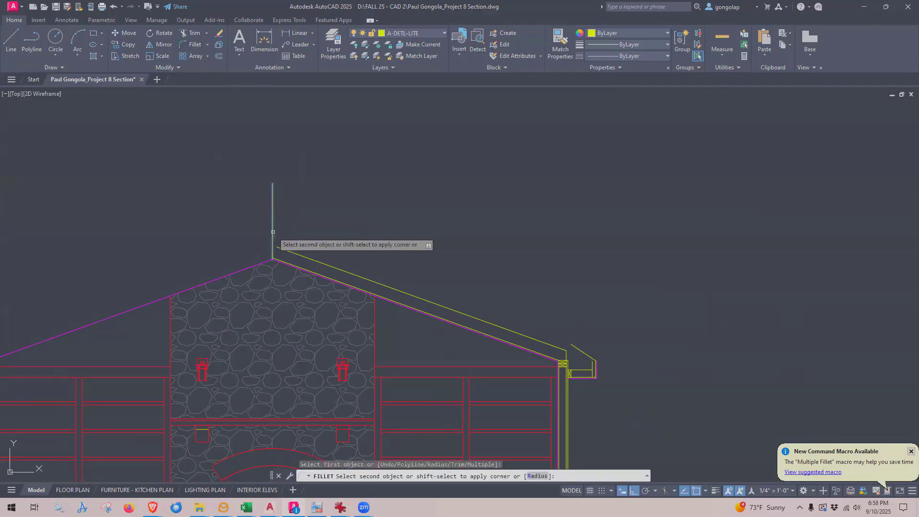
{"action": "left_click", "coordinate": [580, 349]}
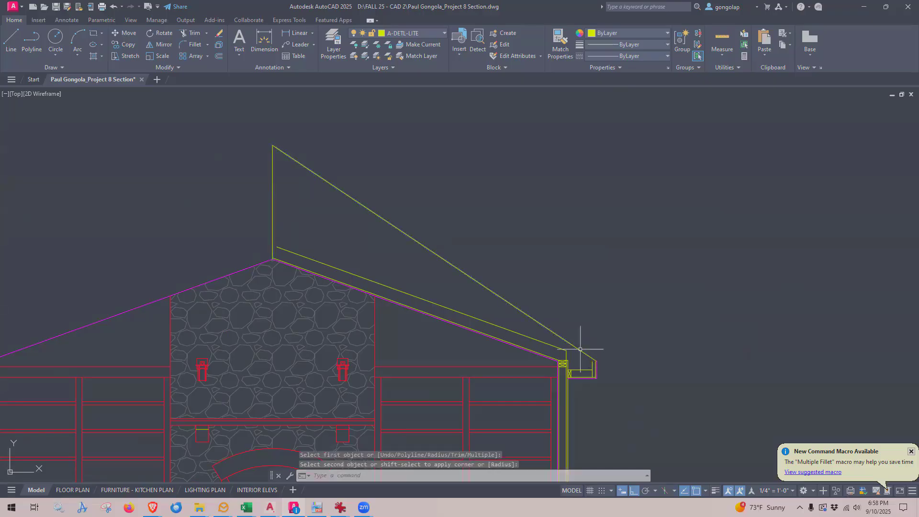
{"action": "key", "text": "Escape"}
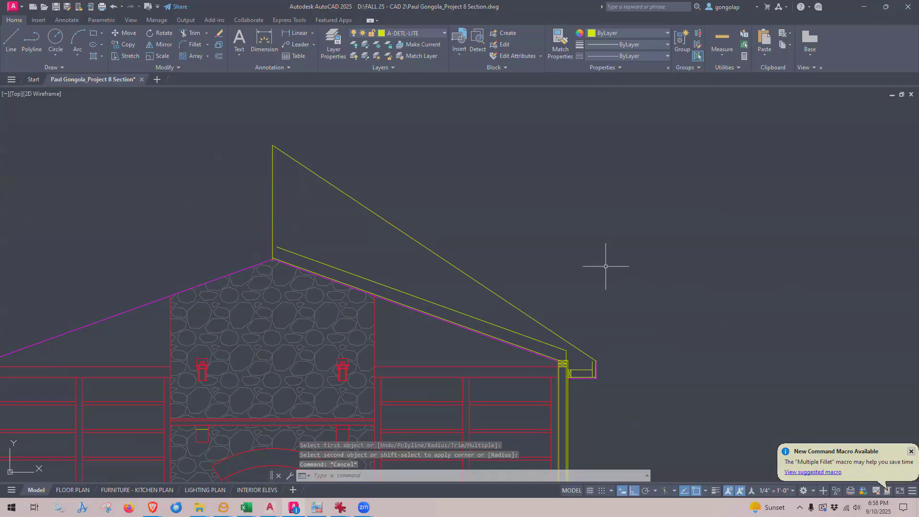
{"action": "scroll", "coordinate": [605, 266], "scroll_direction": "down", "scroll_amount": 1}
{"action": "scroll", "coordinate": [443, 266], "scroll_direction": "up", "scroll_amount": 2}
{"action": "scroll", "coordinate": [615, 282], "scroll_direction": "down", "scroll_amount": 1}
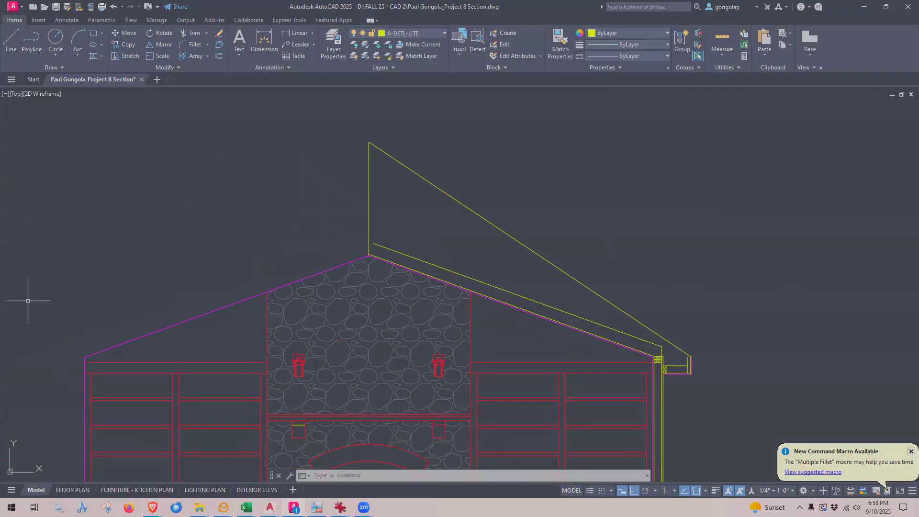
{"action": "key", "text": "alt+Tab"}
{"action": "key", "text": "alt+Tab"}
- Draw a freestanding 8:12 pitch triangle above the roof slope: 8" up, 12" toward the ridge, and back to the start
{"action": "scroll", "coordinate": [579, 235], "scroll_direction": "up", "scroll_amount": 2}
{"action": "middle_click_drag", "start_coordinate": [577, 235], "coordinate": [585, 266]}
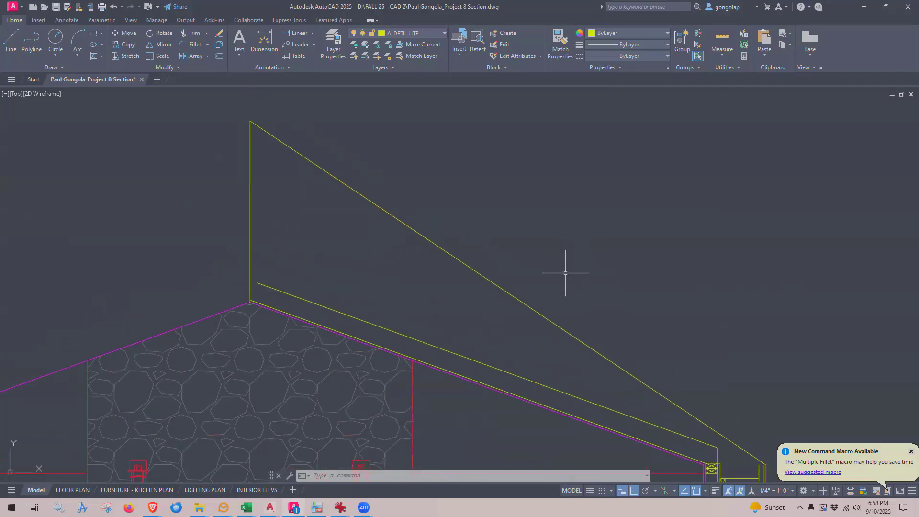
{"action": "key", "text": "l"}
{"action": "key", "text": "Return"}
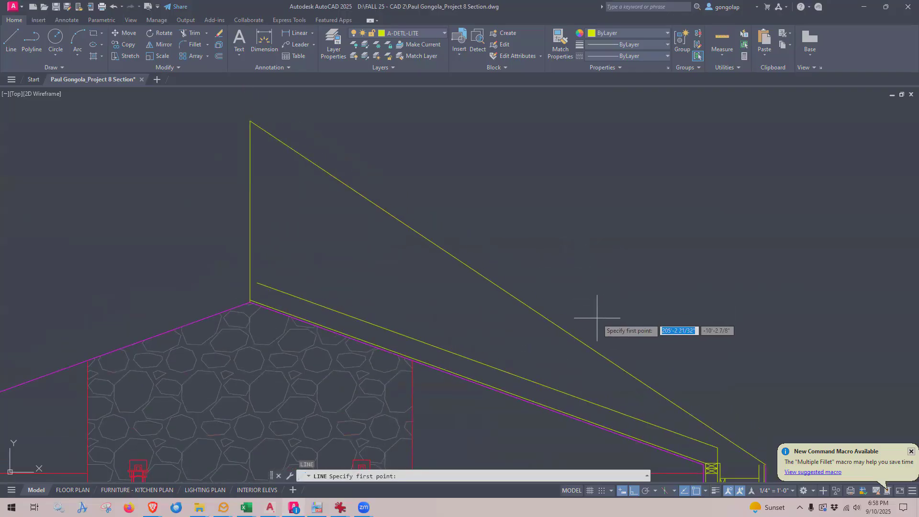
{"action": "left_click", "coordinate": [598, 315]}
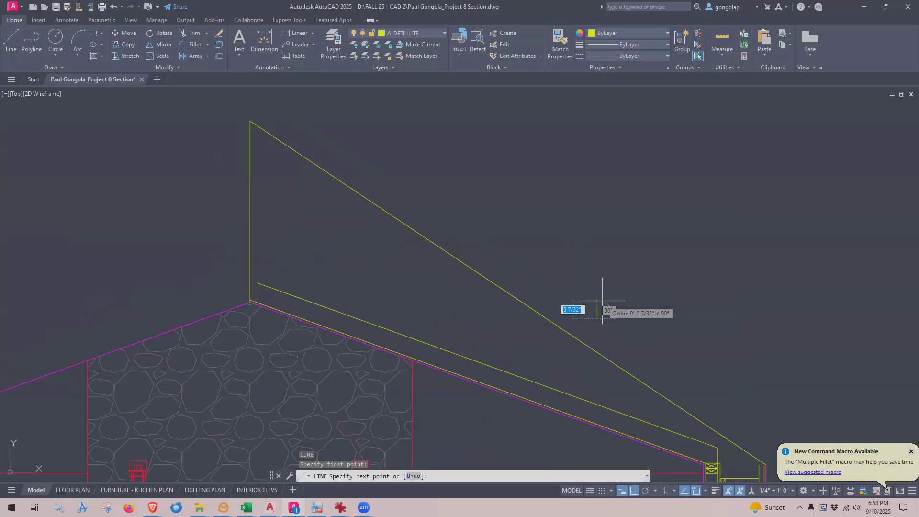
{"action": "type", "text": "8"}
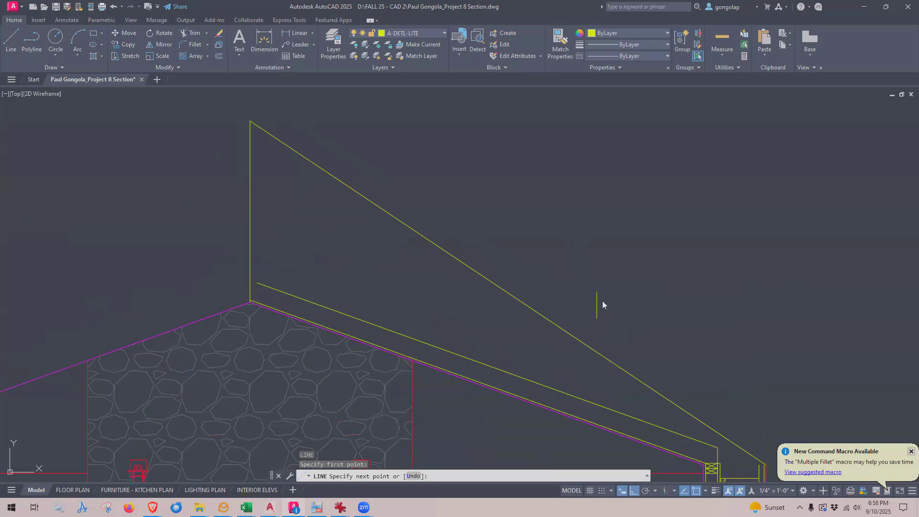
{"action": "key", "text": "Return"}
{"action": "type", "text": "12"}
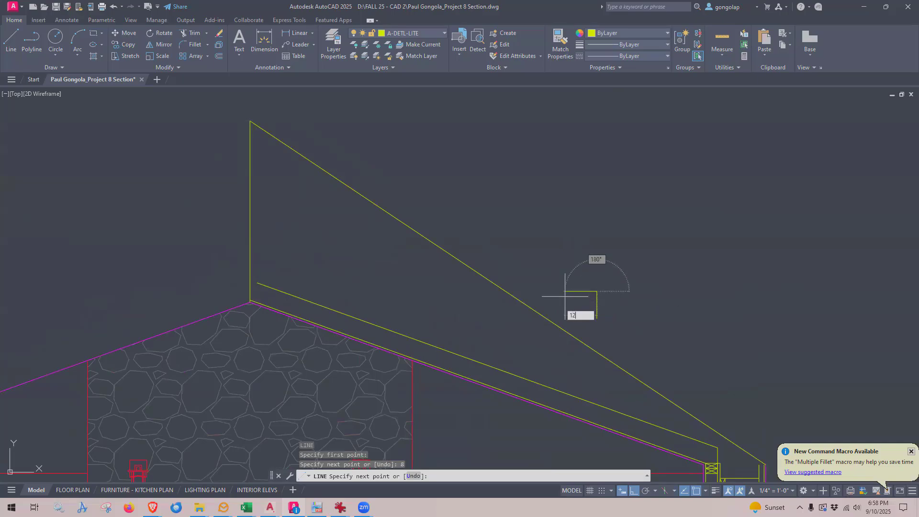
{"action": "key", "text": "Return"}
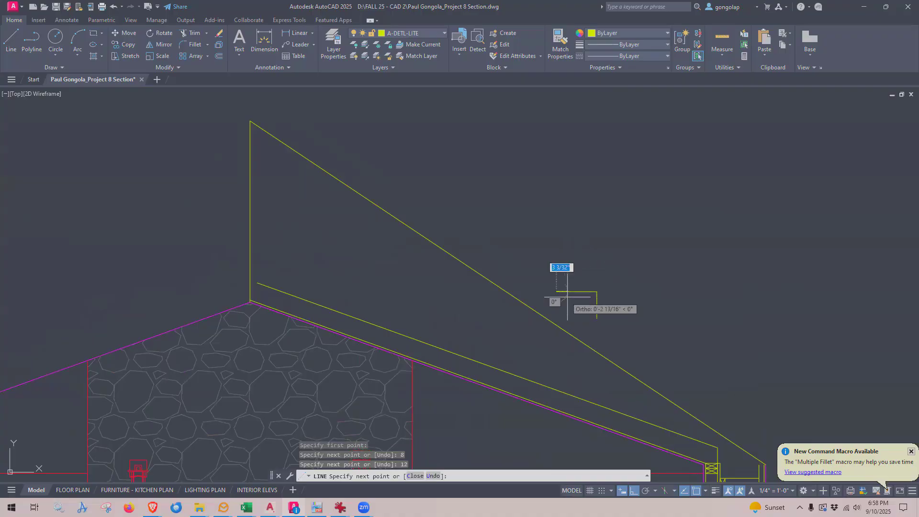
{"action": "left_click", "coordinate": [593, 317]}
{"action": "key", "text": "Escape"}
{"action": "scroll", "coordinate": [615, 311], "scroll_direction": "up", "scroll_amount": 2}
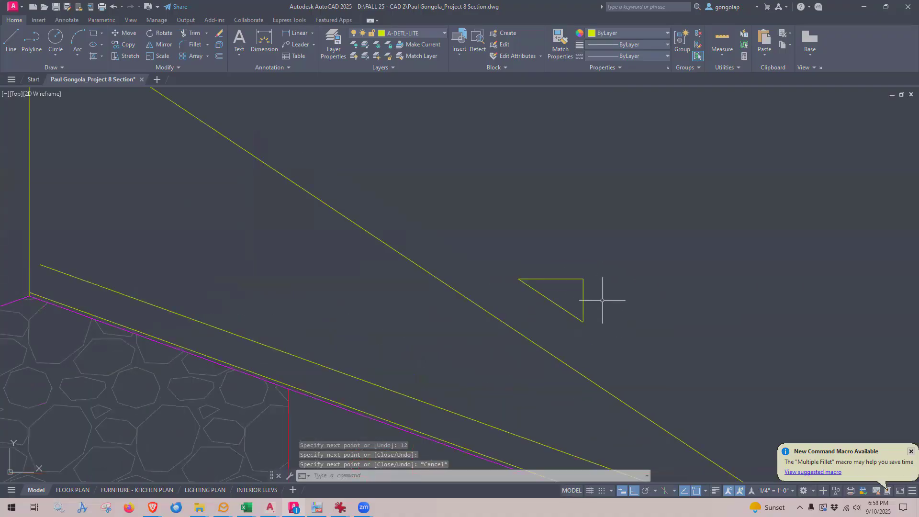
{"action": "scroll", "coordinate": [572, 264], "scroll_direction": "down", "scroll_amount": 2}
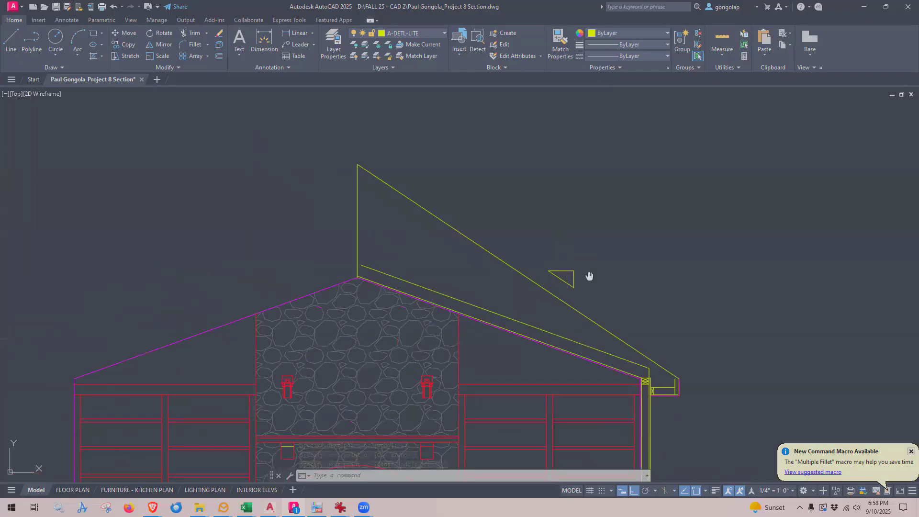
- Move the freestanding pitch triangle horizontally away from the roof slope so it sits above the eave
{"action": "middle_click_drag", "start_coordinate": [589, 274], "coordinate": [601, 258]}
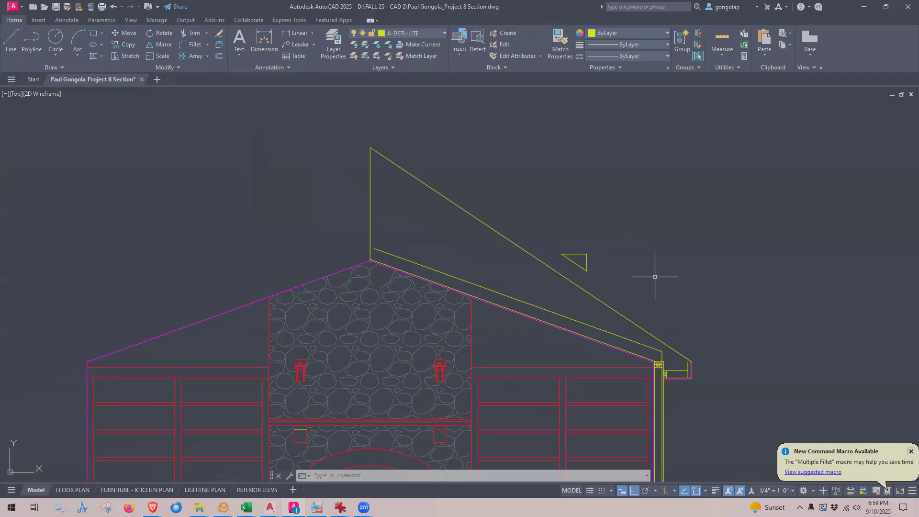
{"action": "type", "text": "m"}
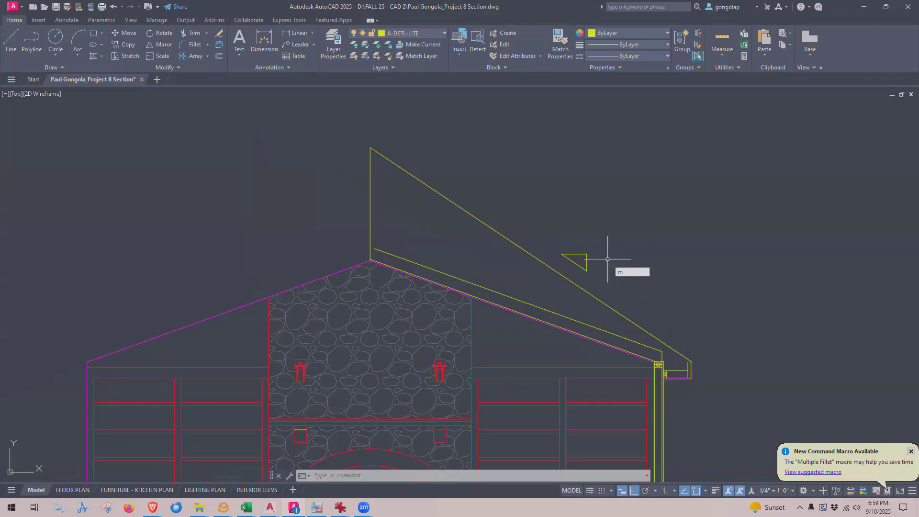
{"action": "key", "text": "Return"}
{"action": "left_click", "coordinate": [601, 247]}
{"action": "left_click", "coordinate": [573, 266]}
{"action": "key", "text": "Return"}
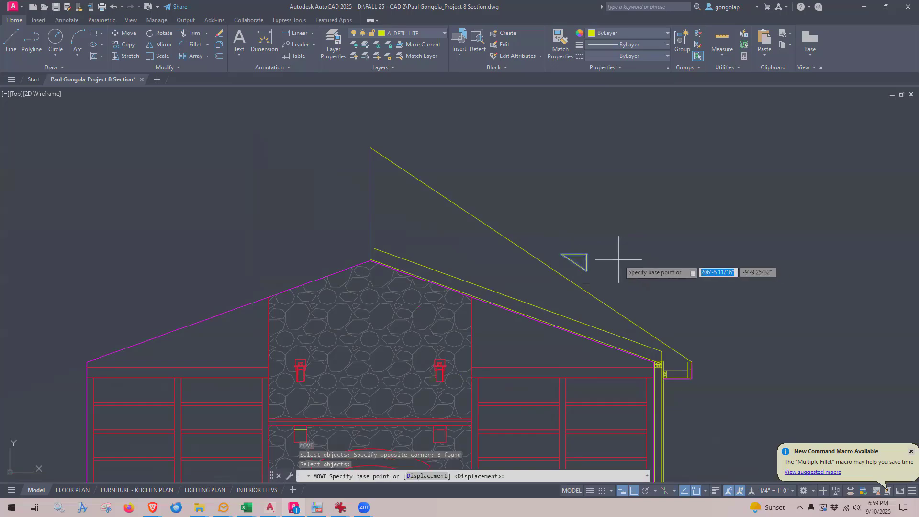
{"action": "left_click", "coordinate": [618, 256]}
{"action": "left_click", "coordinate": [691, 248]}
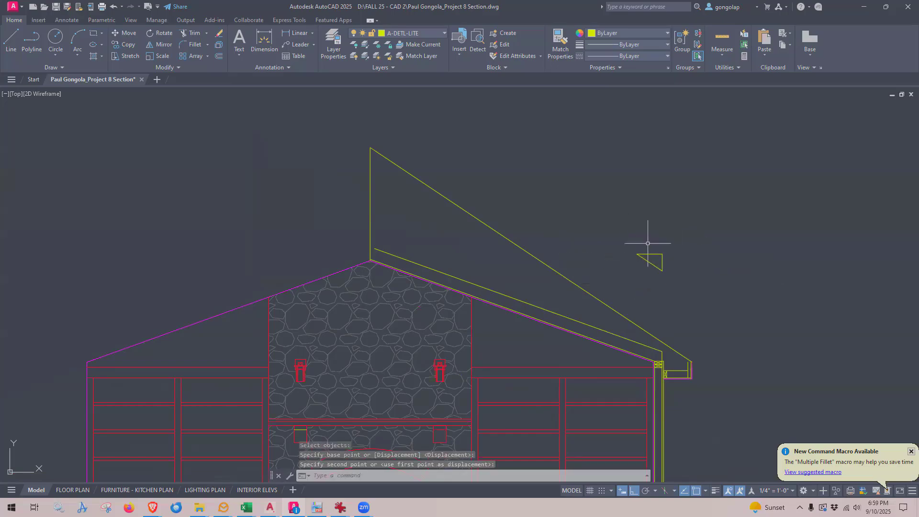
- Shorten the vertical ridge line by stretching its upper endpoint down to roughly half its height
{"action": "middle_click_drag", "start_coordinate": [564, 241], "coordinate": [541, 203]}
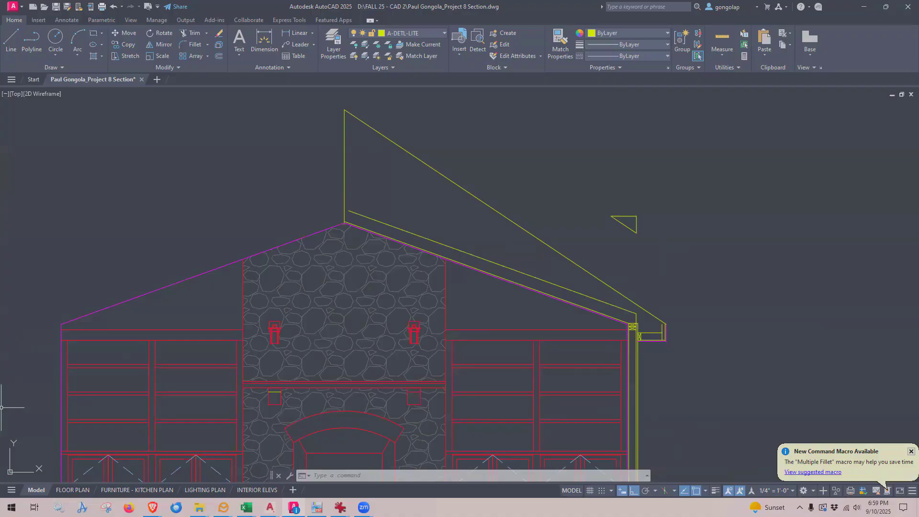
{"action": "left_click", "coordinate": [343, 126]}
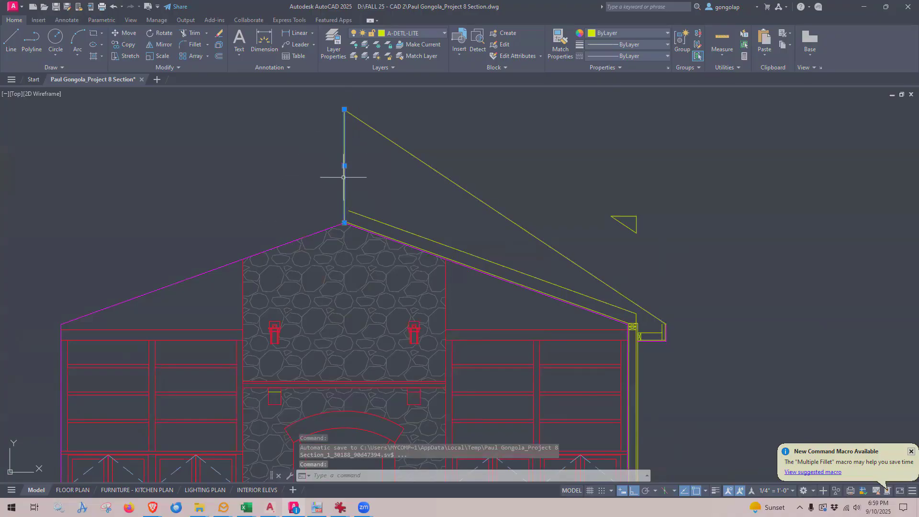
{"action": "left_click", "coordinate": [344, 111]}
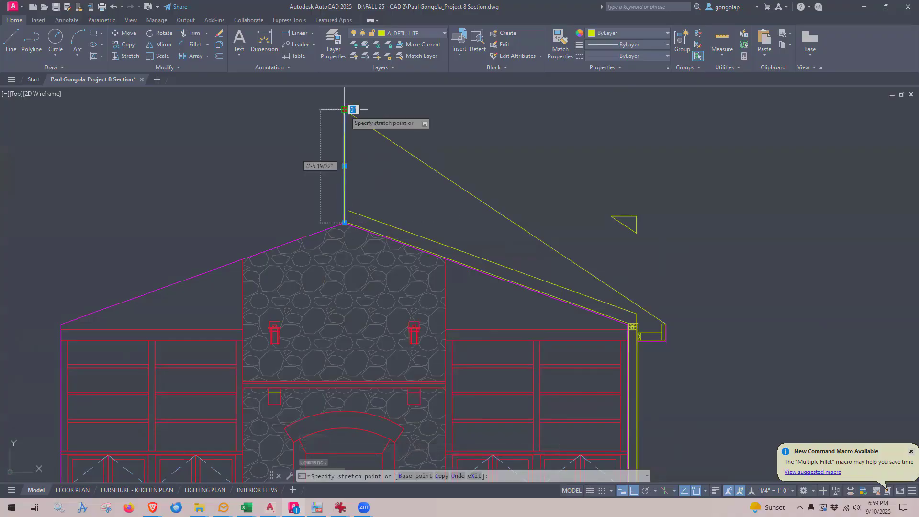
{"action": "left_click", "coordinate": [366, 170]}
{"action": "key", "text": "Escape"}
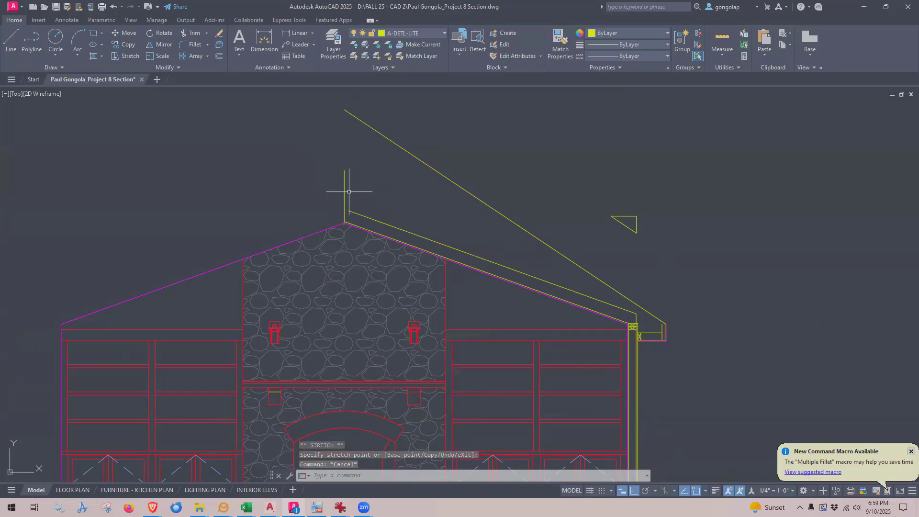
- Fillet the shortened vertical ridge line with the long roof slope line at radius 0 so they meet at the peak
{"action": "type", "text": "f"}
{"action": "key", "text": "Return"}
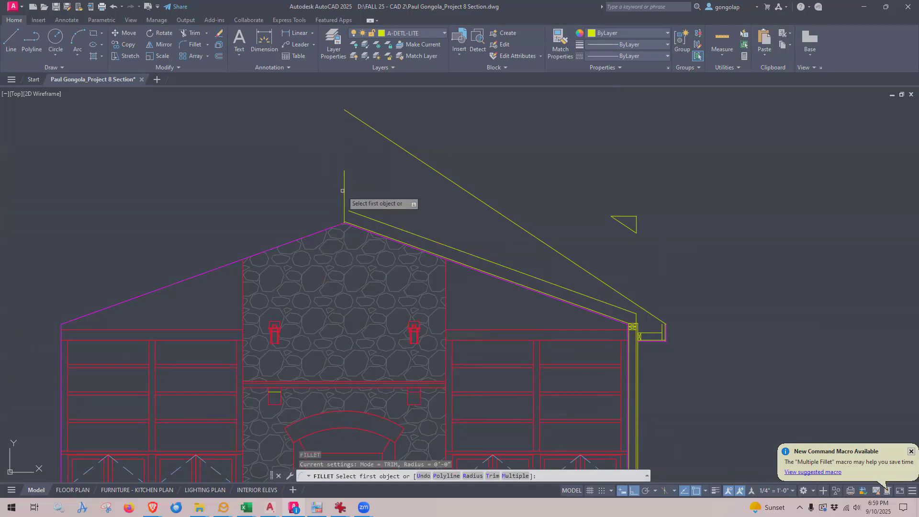
{"action": "left_click", "coordinate": [345, 187]}
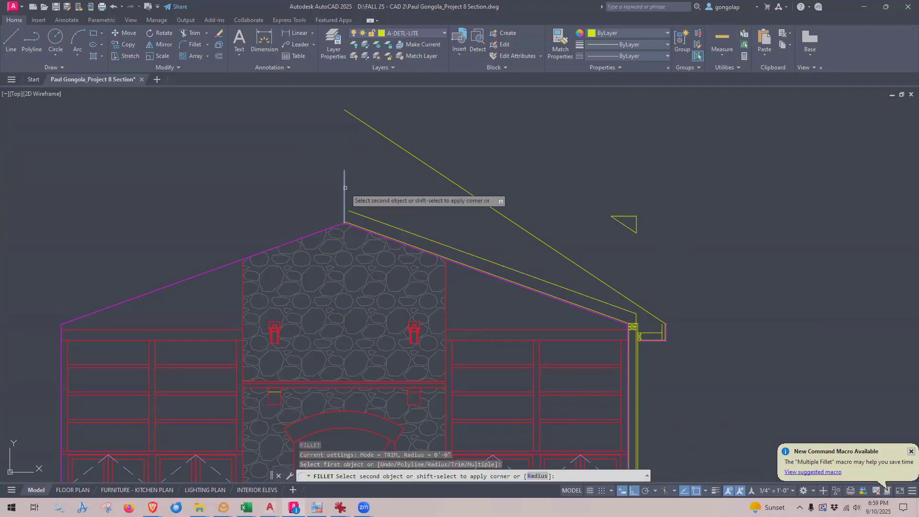
{"action": "left_click", "coordinate": [431, 165]}
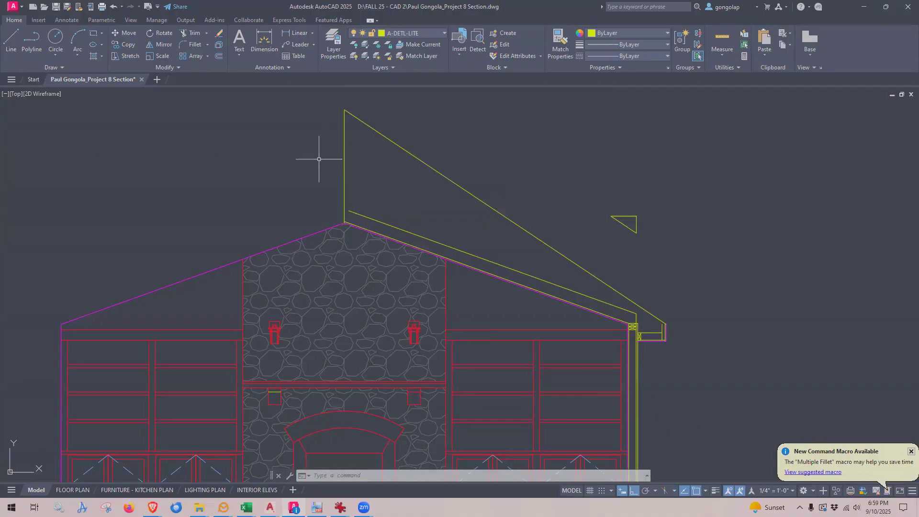
{"action": "middle_click_drag", "start_coordinate": [318, 160], "coordinate": [320, 185]}
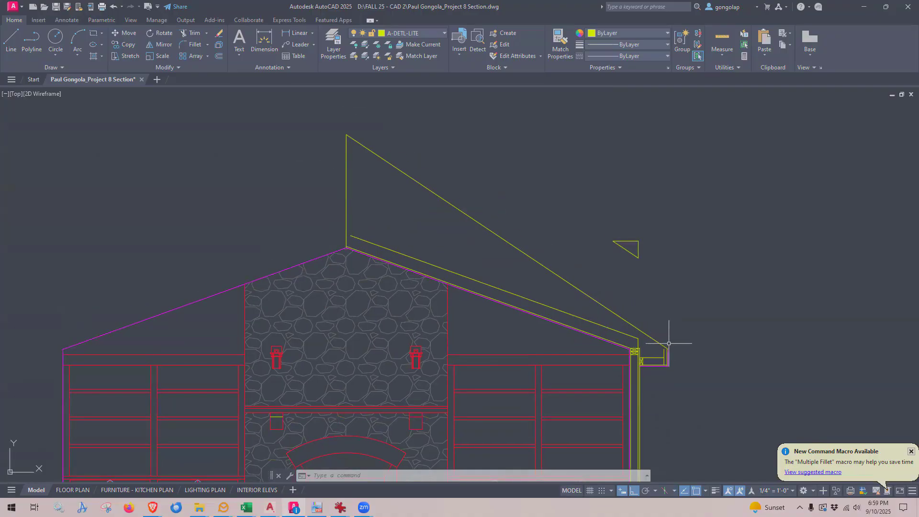
{"action": "left_click", "coordinate": [346, 218]}
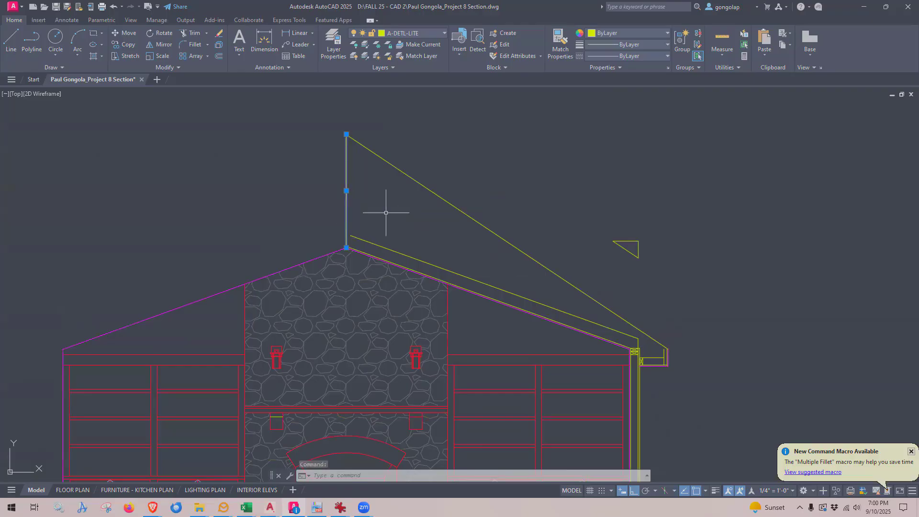
{"action": "key", "text": "Escape"}
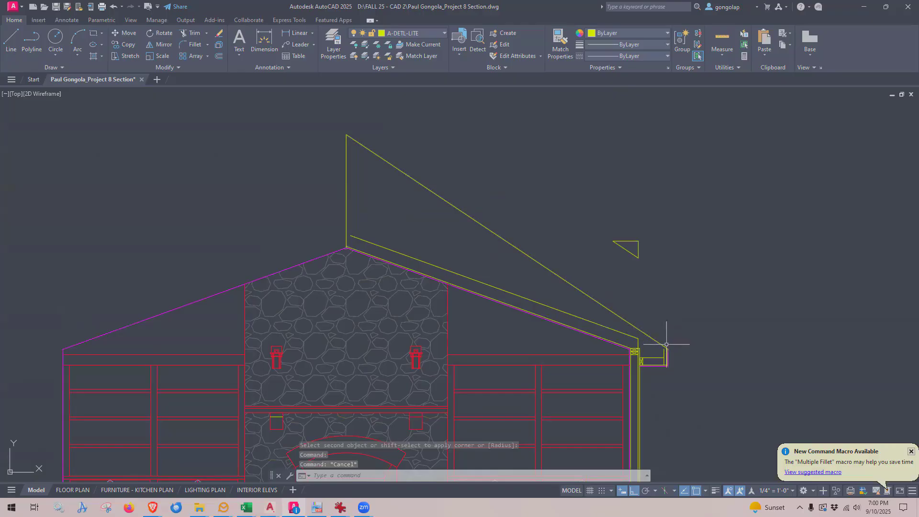
- Erase the long roof slope line that runs from the outer fascia up to the ridge
{"action": "scroll", "coordinate": [666, 344], "scroll_direction": "up", "scroll_amount": 8}
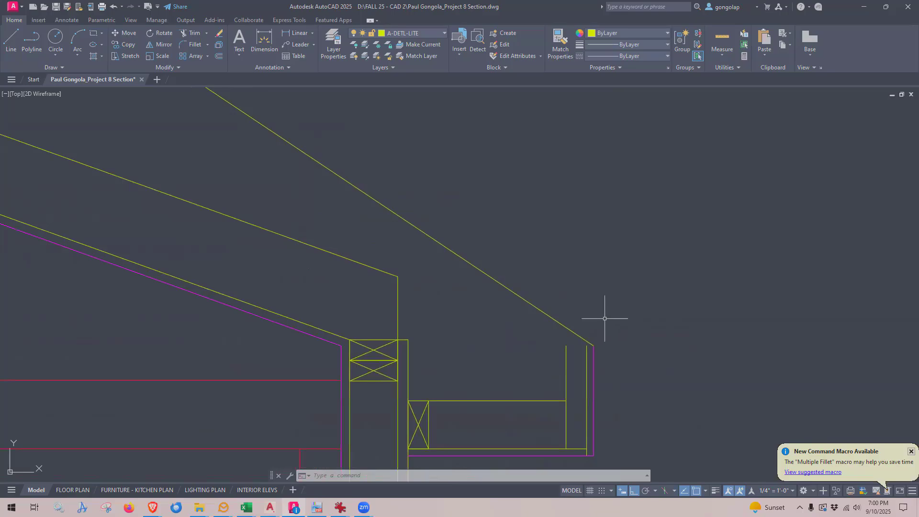
{"action": "type", "text": "e"}
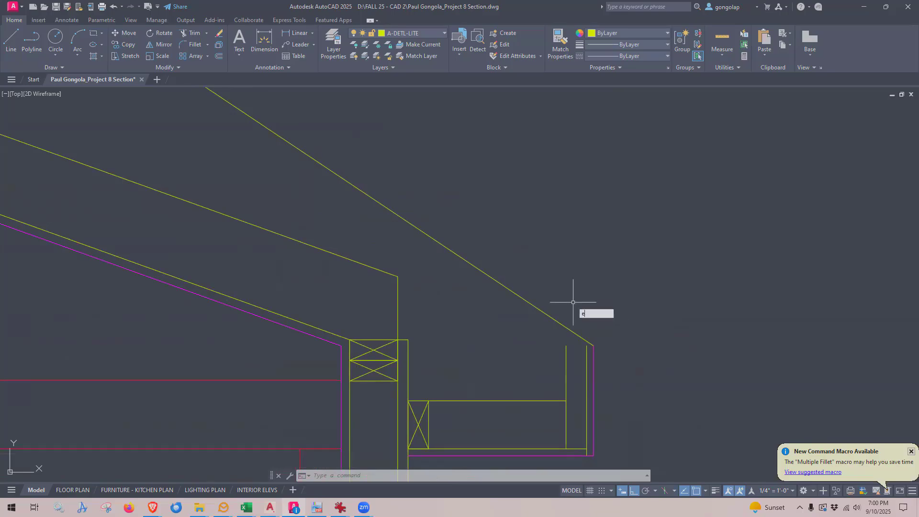
{"action": "key", "text": "Return"}
{"action": "left_click", "coordinate": [538, 289]}
{"action": "left_click", "coordinate": [523, 319]}
{"action": "key", "text": "Return"}
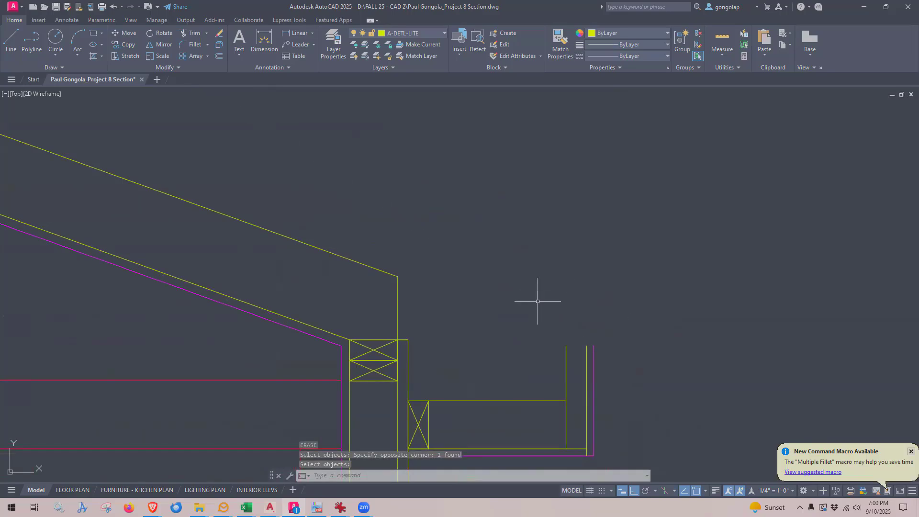
- Draw an 8:12 slope triangle from the outer fascia's upper end: 8" up, 12" toward the wall, and back to the start
{"action": "type", "text": "l"}
{"action": "key", "text": "Return"}
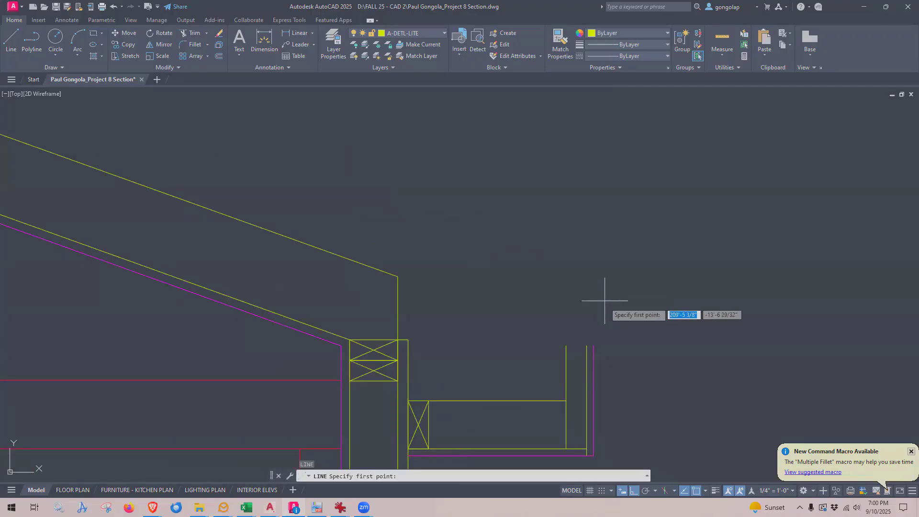
{"action": "left_click", "coordinate": [593, 345]}
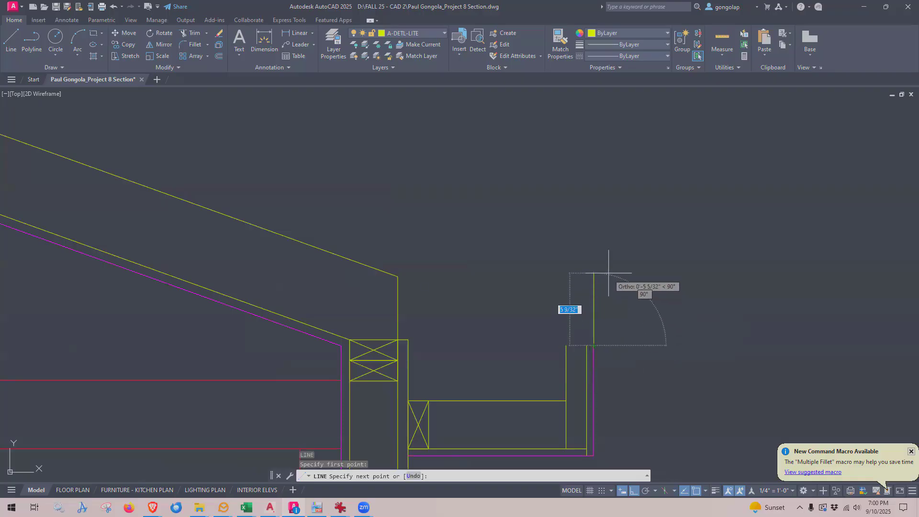
{"action": "type", "text": "8"}
{"action": "key", "text": "Return"}
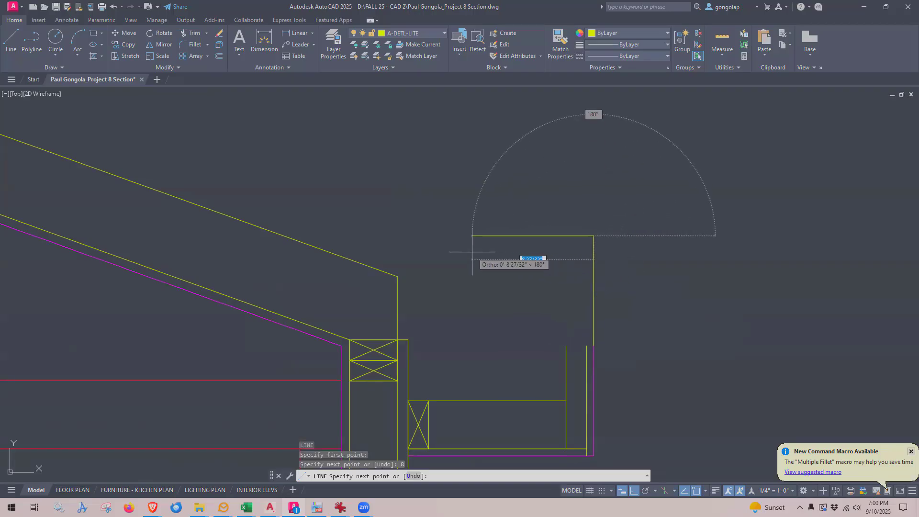
{"action": "type", "text": "12"}
{"action": "key", "text": "Return"}
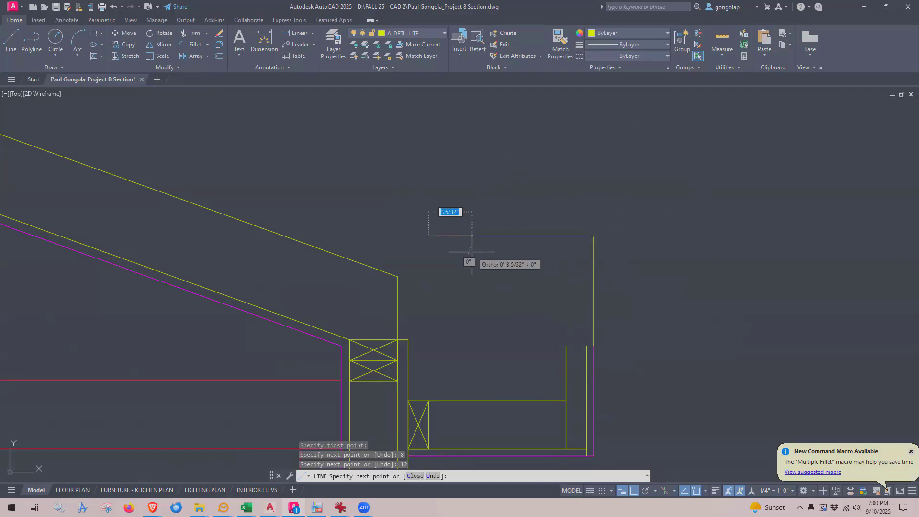
{"action": "left_click", "coordinate": [593, 345]}
{"action": "key", "text": "Return"}
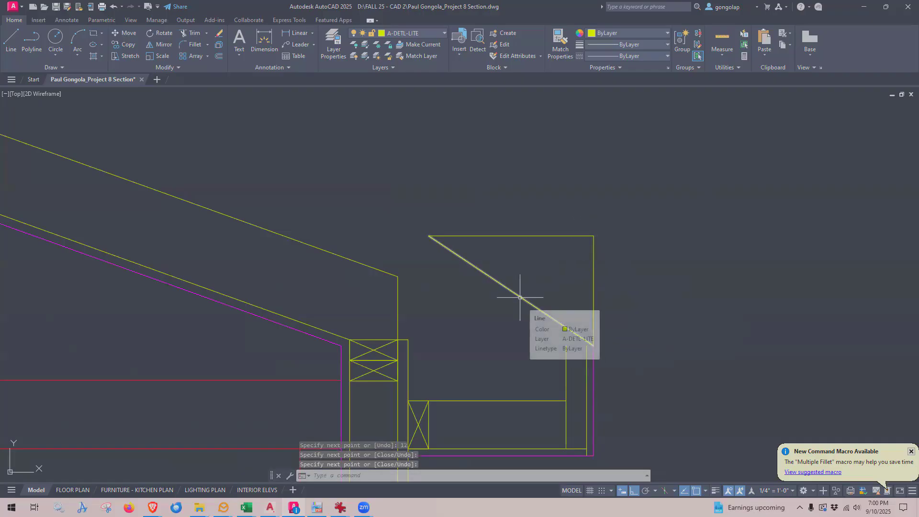
- Erase the vertical and horizontal legs of the triangle above the fascia, keeping only its sloped line
{"action": "type", "text": "e"}
{"action": "key", "text": "Return"}
{"action": "left_click", "coordinate": [603, 261]}
{"action": "left_click", "coordinate": [577, 215]}
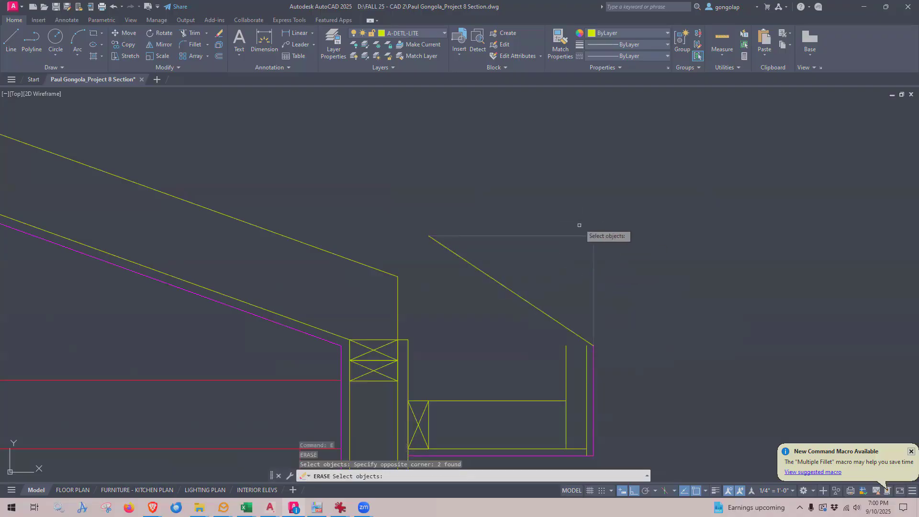
{"action": "scroll", "coordinate": [605, 294], "scroll_direction": "down", "scroll_amount": 8}
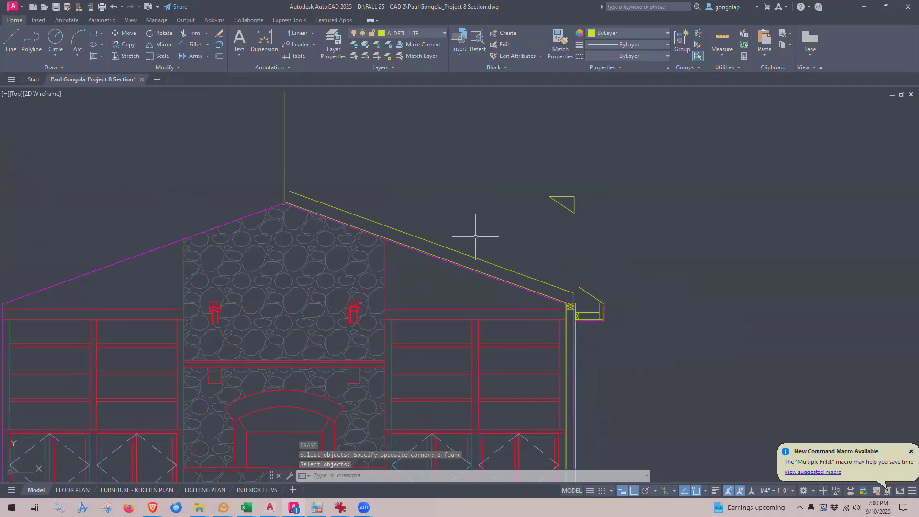
{"action": "middle_click_drag", "start_coordinate": [475, 240], "coordinate": [513, 283]}
{"action": "key", "text": "Return"}
- Fillet the short 8:12 slope line above the fascia with the vertical ridge line at radius 0
{"action": "type", "text": "f"}
{"action": "key", "text": "Return"}
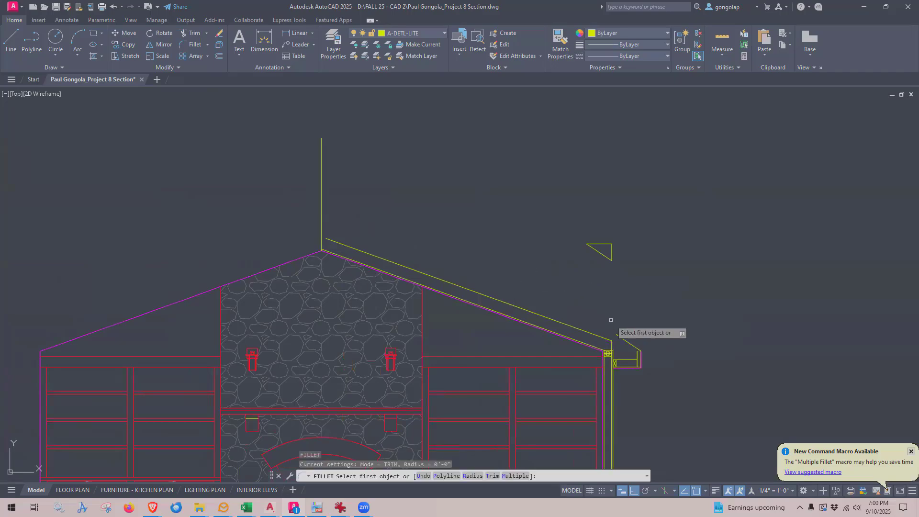
{"action": "left_click", "coordinate": [618, 336]}
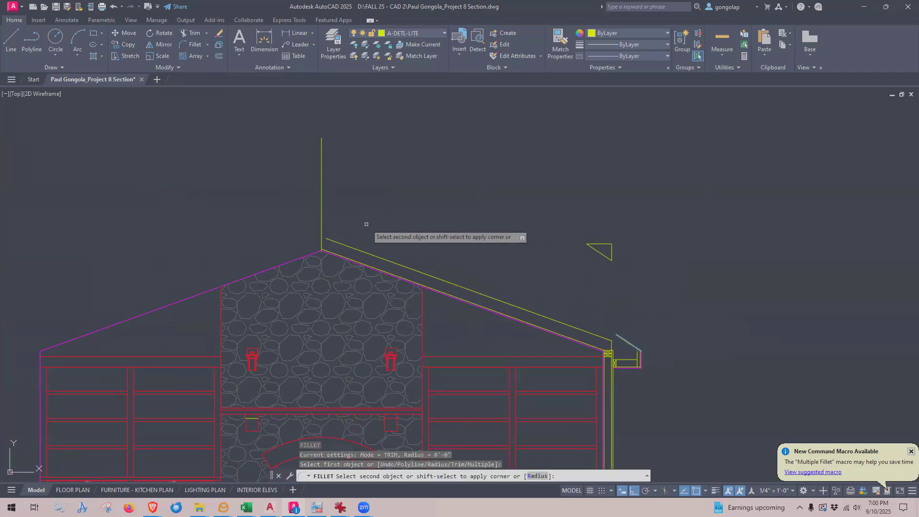
{"action": "left_click", "coordinate": [322, 215]}
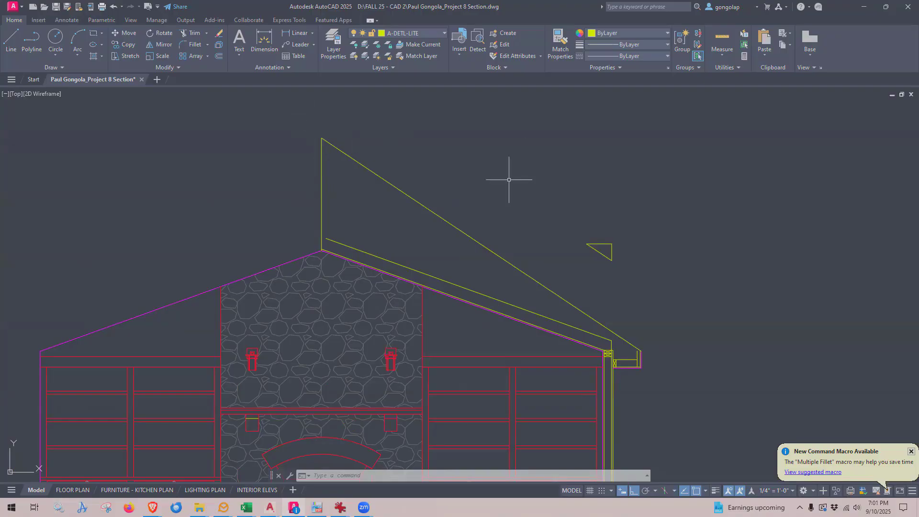
- Examine the roof slope from the ridge down to the eave against the rest of the section
{"action": "scroll", "coordinate": [507, 184], "scroll_direction": "down", "scroll_amount": 3}
{"action": "middle_click_drag", "start_coordinate": [531, 195], "coordinate": [453, 196]}
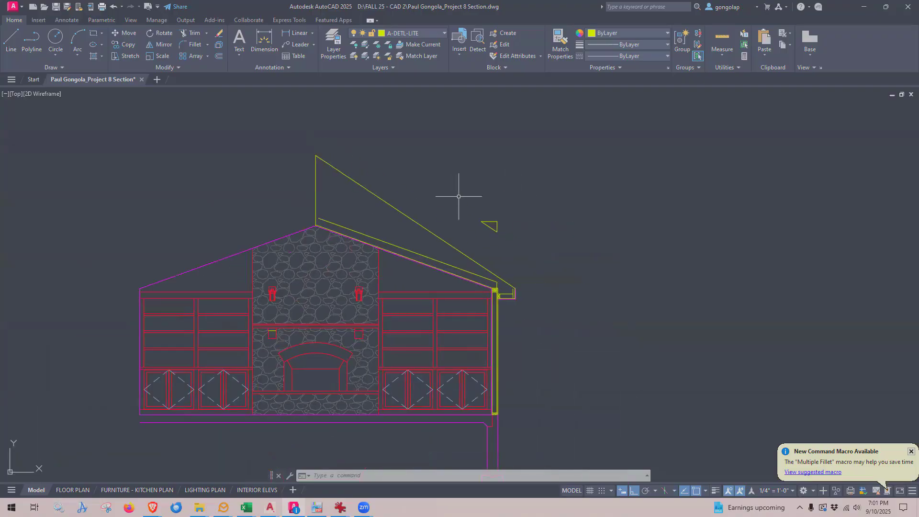
{"action": "scroll", "coordinate": [459, 196], "scroll_direction": "up", "scroll_amount": 2}
{"action": "scroll", "coordinate": [459, 195], "scroll_direction": "down", "scroll_amount": 2}
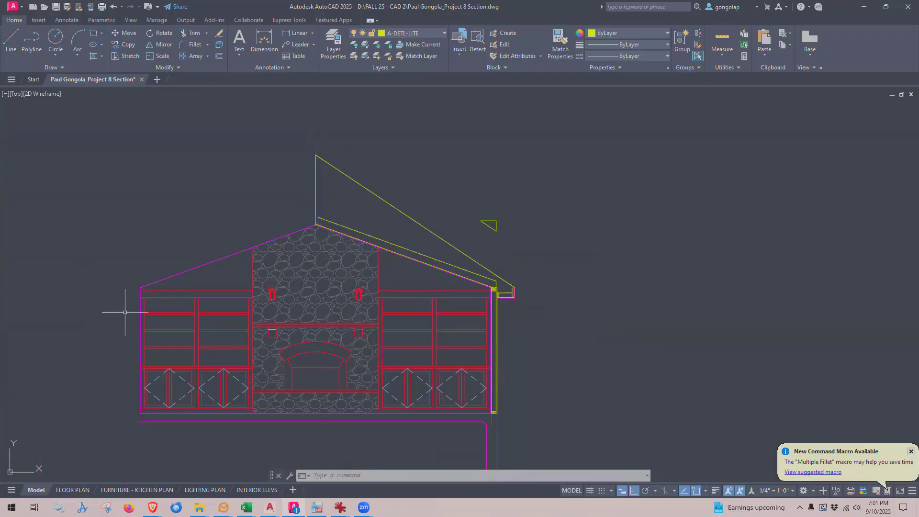
{"action": "scroll", "coordinate": [528, 304], "scroll_direction": "up", "scroll_amount": 2}
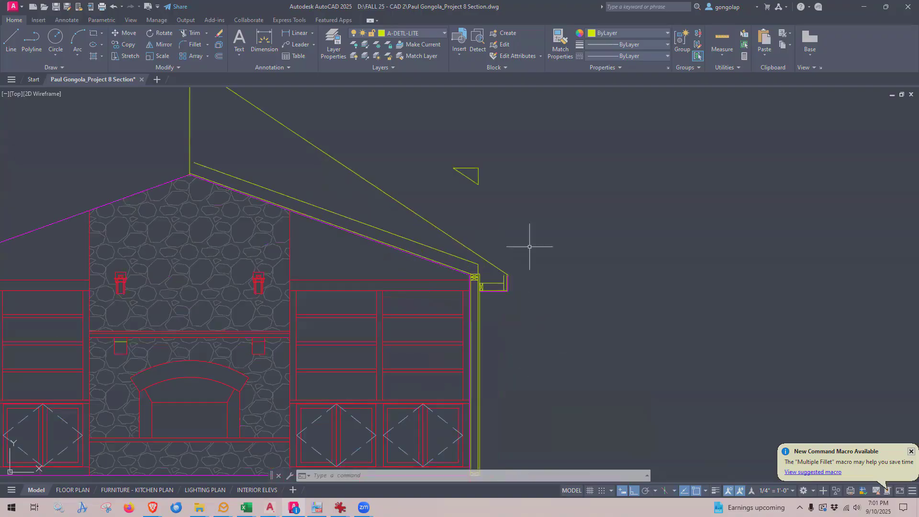
{"action": "mouse_move", "coordinate": [378, 242]}
{"action": "middle_mouse_down"}
{"action": "mouse_move", "coordinate": [459, 297]}
{"action": "mouse_move", "coordinate": [434, 334]}
{"action": "middle_mouse_up"}
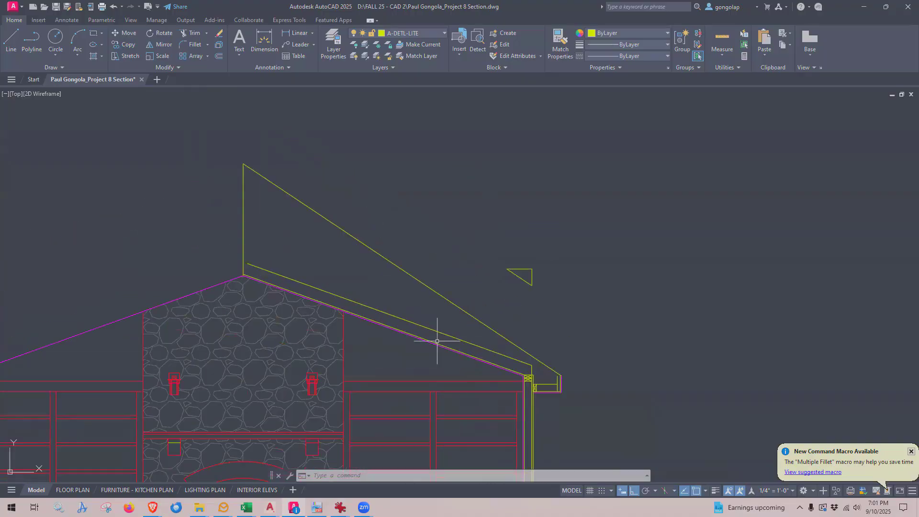
{"action": "scroll", "coordinate": [507, 337], "scroll_direction": "up", "scroll_amount": 2}
{"action": "mouse_move", "coordinate": [507, 339]}
{"action": "middle_mouse_down"}
{"action": "mouse_move", "coordinate": [526, 293]}
{"action": "mouse_move", "coordinate": [531, 318]}
{"action": "mouse_move", "coordinate": [556, 347]}
{"action": "middle_mouse_up"}
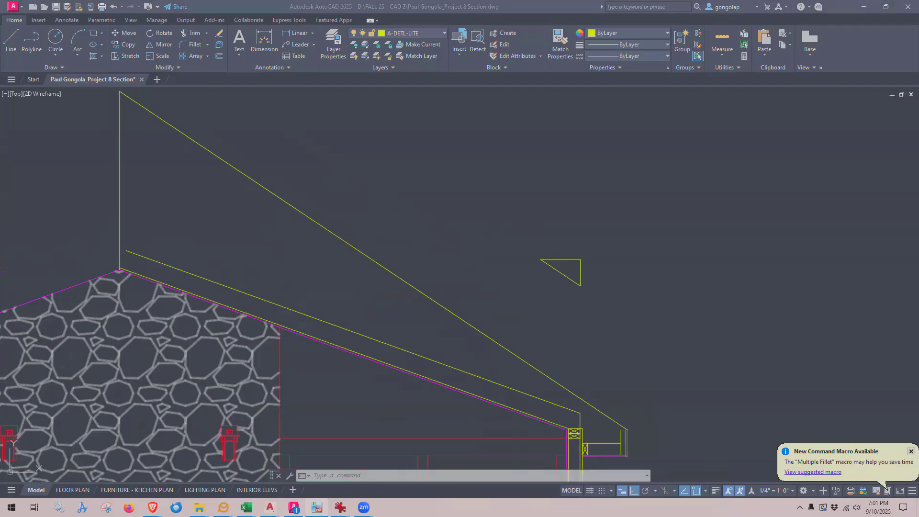
{"action": "left_click", "coordinate": [442, 299]}
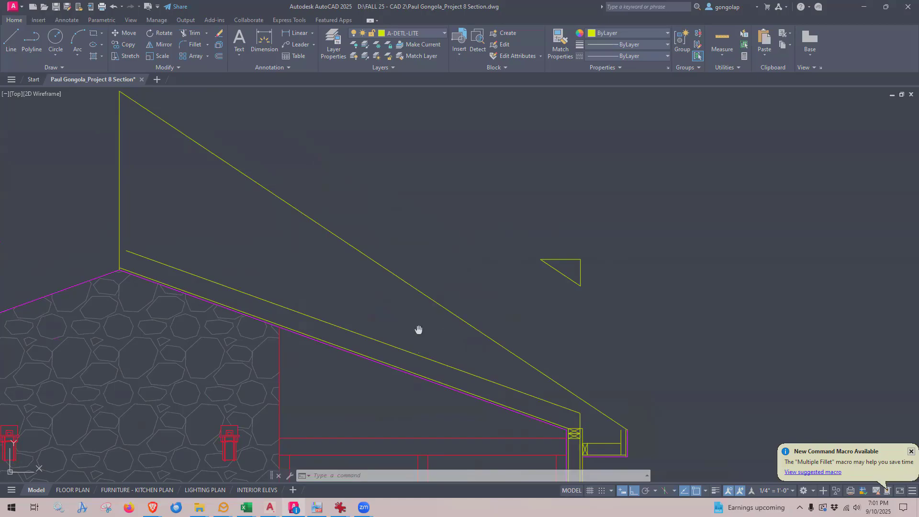
- Offset the long 8:12 roof slope line 1" downward, toward the inside of the roof
{"action": "middle_click_drag", "start_coordinate": [419, 329], "coordinate": [447, 300]}
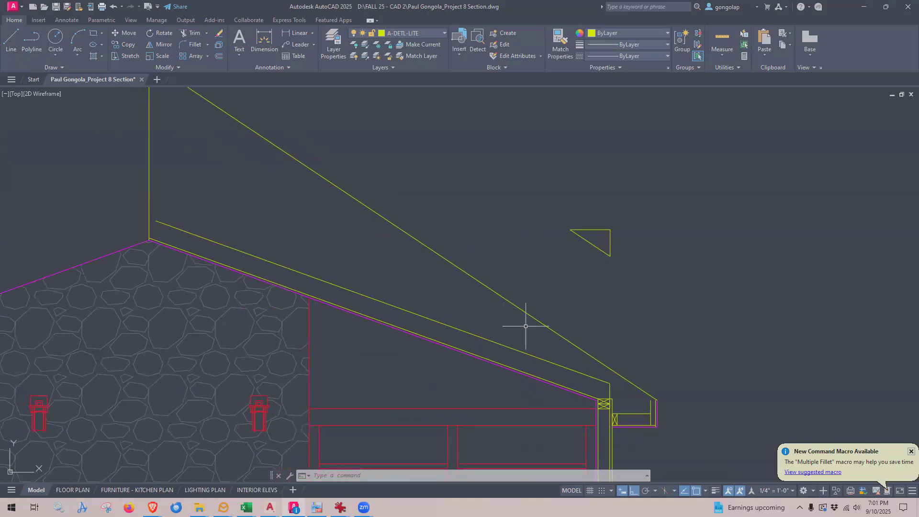
{"action": "scroll", "coordinate": [558, 349], "scroll_direction": "up", "scroll_amount": 2}
{"action": "mouse_move", "coordinate": [557, 349]}
{"action": "middle_mouse_down"}
{"action": "mouse_move", "coordinate": [541, 318]}
{"action": "mouse_move", "coordinate": [516, 310]}
{"action": "middle_mouse_up"}
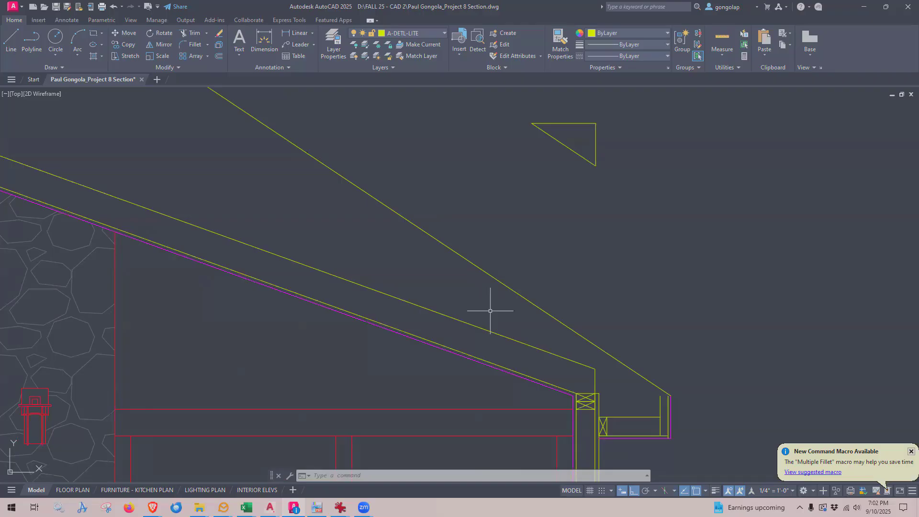
{"action": "middle_click_drag", "start_coordinate": [490, 311], "coordinate": [503, 326]}
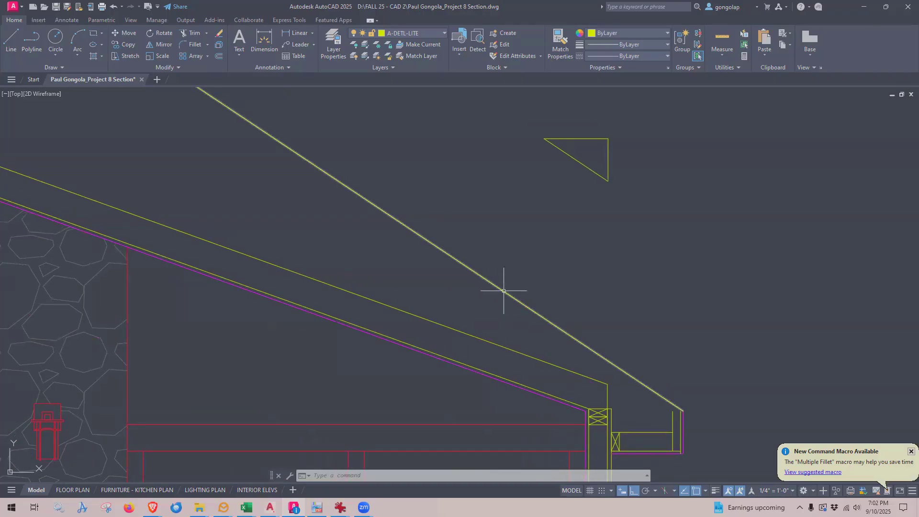
{"action": "type", "text": "o"}
{"action": "key", "text": "Return"}
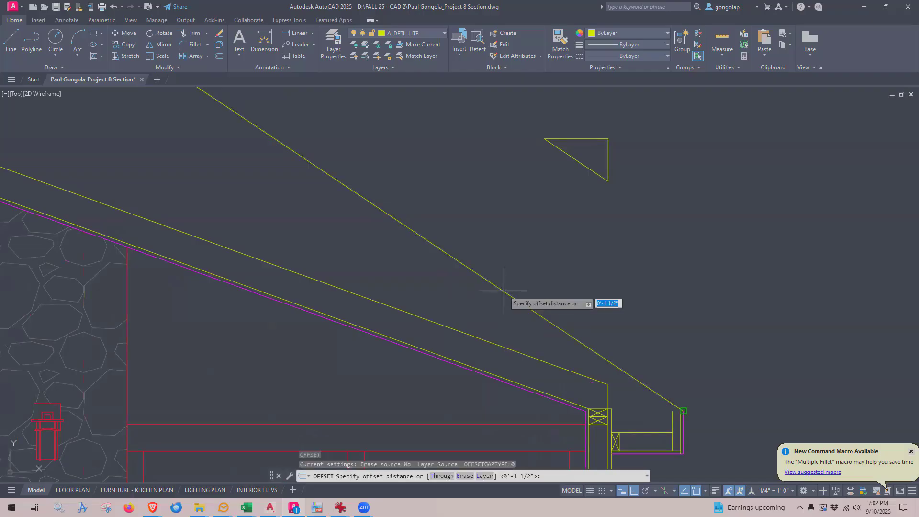
{"action": "type", "text": "1"}
{"action": "key", "text": "Return"}
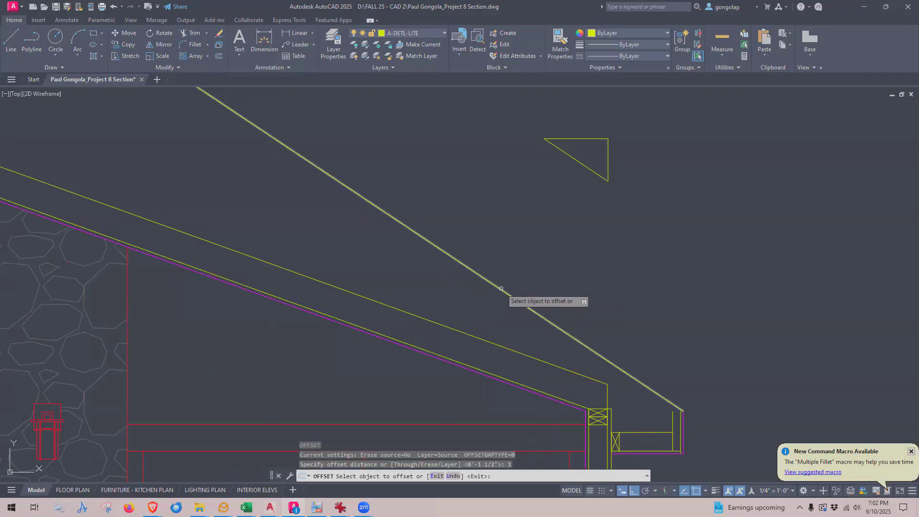
{"action": "left_click", "coordinate": [501, 289]}
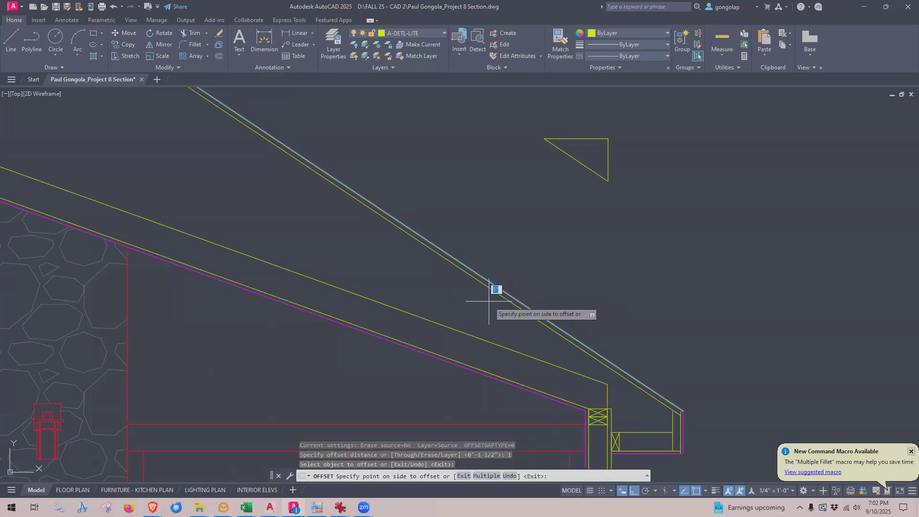
{"action": "left_click", "coordinate": [488, 301]}
{"action": "key", "text": "Escape"}
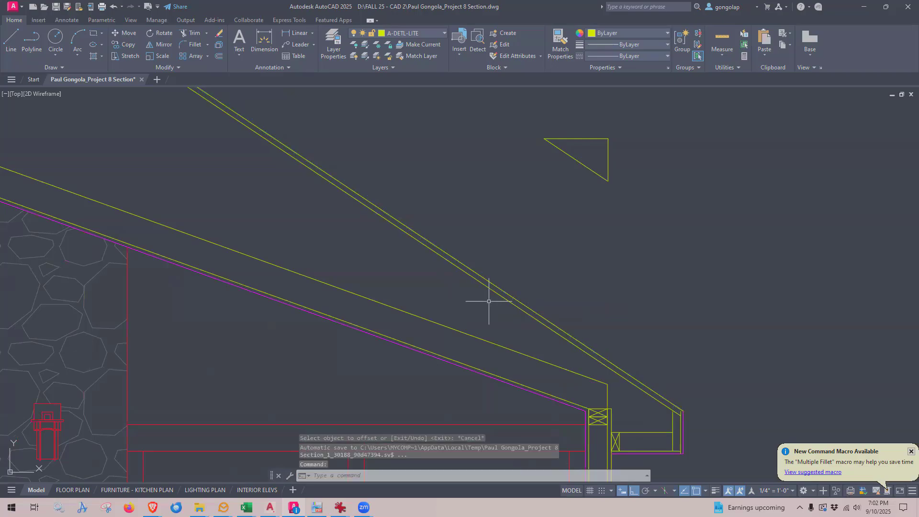
{"action": "scroll", "coordinate": [483, 305], "scroll_direction": "down", "scroll_amount": 4}
{"action": "middle_click_drag", "start_coordinate": [375, 225], "coordinate": [400, 245]}
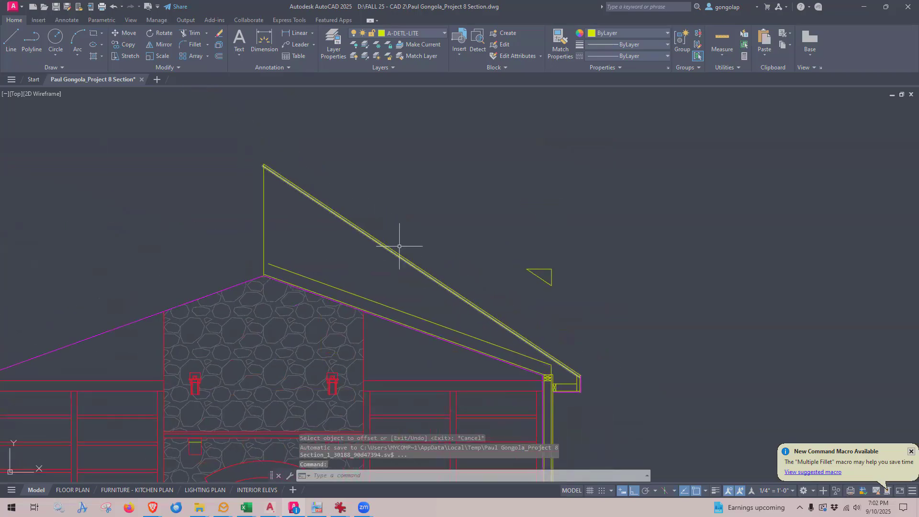
{"action": "scroll", "coordinate": [411, 241], "scroll_direction": "up", "scroll_amount": 2}
{"action": "scroll", "coordinate": [404, 238], "scroll_direction": "down", "scroll_amount": 2}
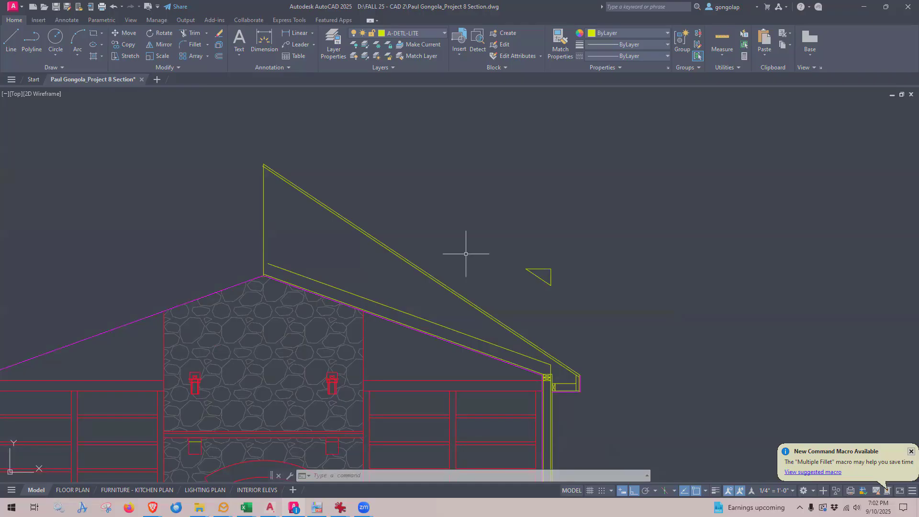
{"action": "scroll", "coordinate": [445, 285], "scroll_direction": "up", "scroll_amount": 2}
{"action": "scroll", "coordinate": [434, 300], "scroll_direction": "down", "scroll_amount": 2}
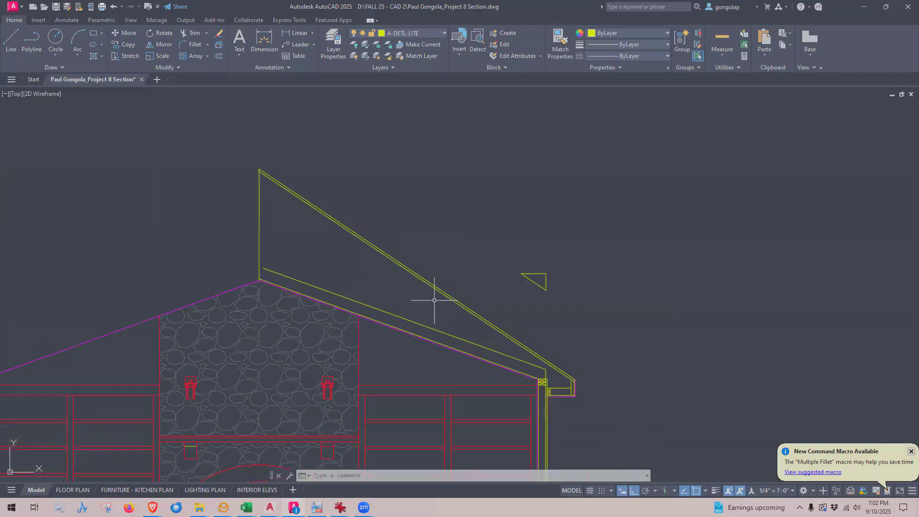
{"action": "scroll", "coordinate": [433, 300], "scroll_direction": "down", "scroll_amount": 2}
{"action": "scroll", "coordinate": [439, 248], "scroll_direction": "up", "scroll_amount": 2}
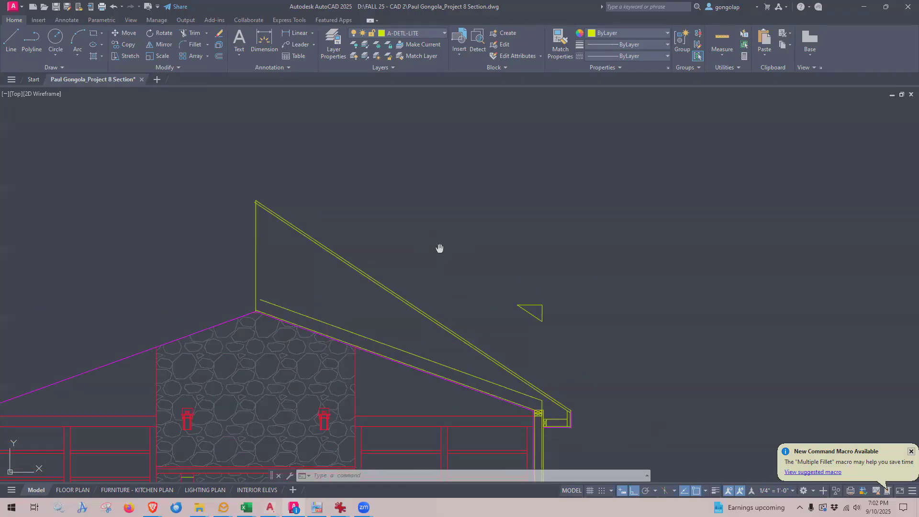
{"action": "middle_click_drag", "start_coordinate": [440, 248], "coordinate": [433, 233]}
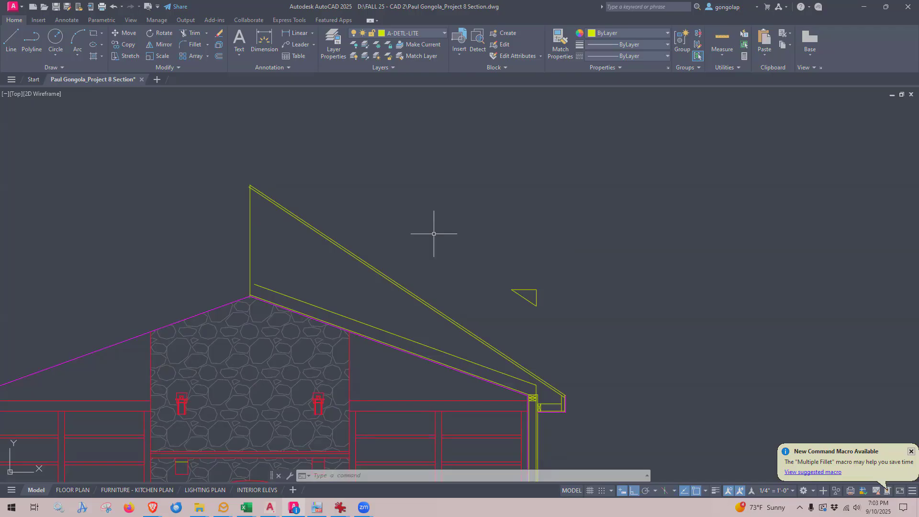
- Offset the lower of the two parallel roof slope lines 5.5" downward for the rafter's underside
{"action": "scroll", "coordinate": [447, 365], "scroll_direction": "up", "scroll_amount": 2}
{"action": "scroll", "coordinate": [492, 293], "scroll_direction": "up", "scroll_amount": 4}
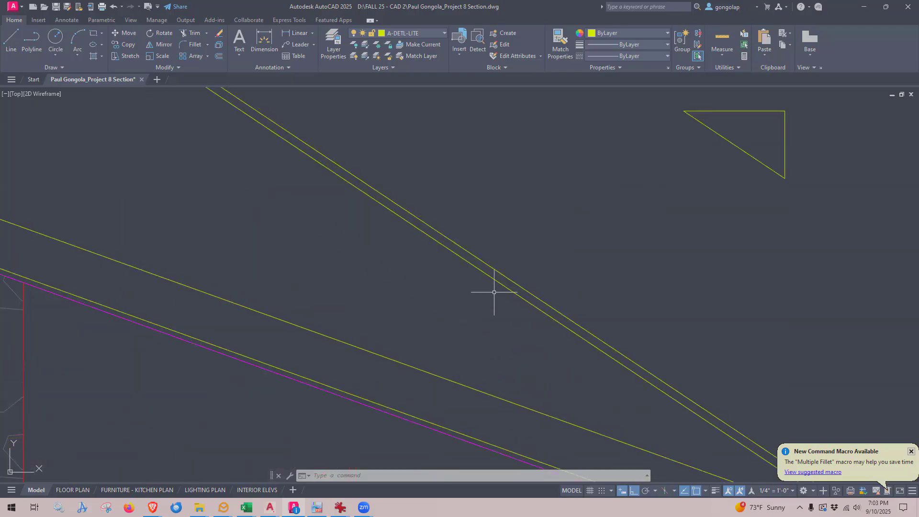
{"action": "scroll", "coordinate": [492, 287], "scroll_direction": "down", "scroll_amount": 2}
{"action": "scroll", "coordinate": [492, 315], "scroll_direction": "down", "scroll_amount": 3}
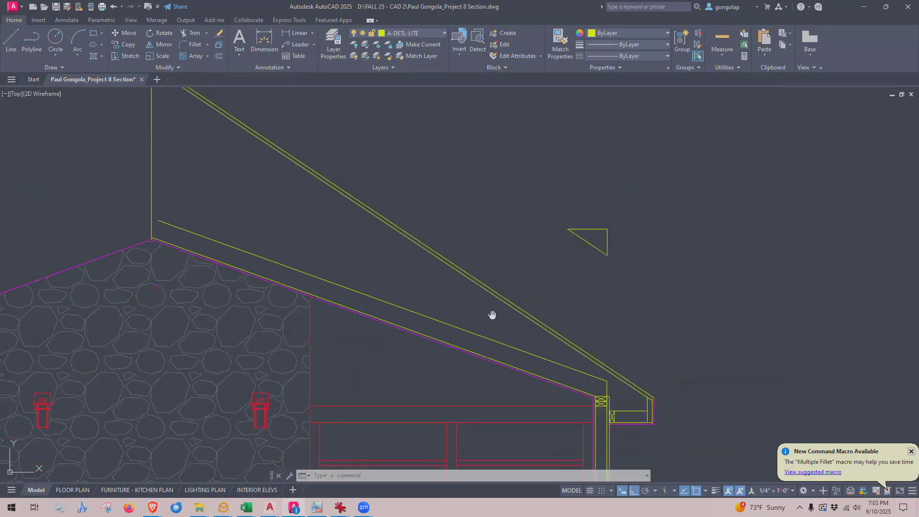
{"action": "scroll", "coordinate": [491, 314], "scroll_direction": "up", "scroll_amount": 1}
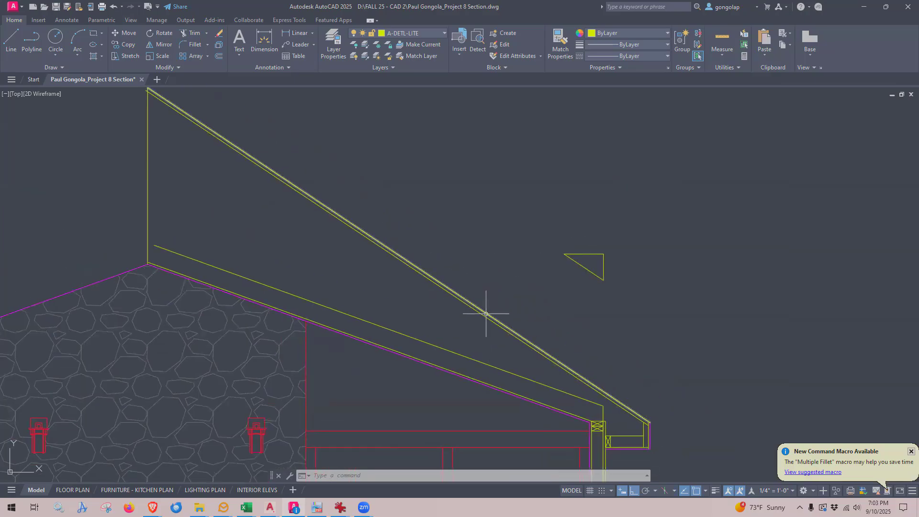
{"action": "scroll", "coordinate": [475, 344], "scroll_direction": "up", "scroll_amount": 2}
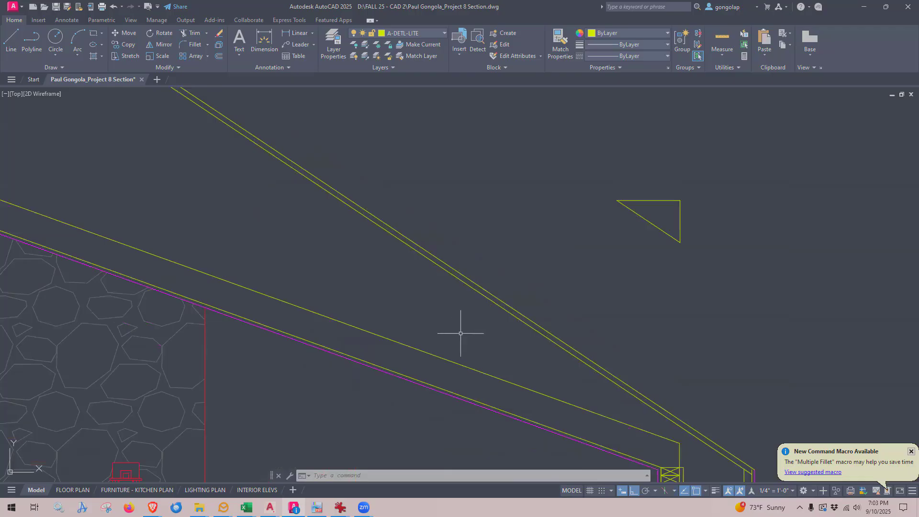
{"action": "type", "text": "o"}
{"action": "key", "text": "Return"}
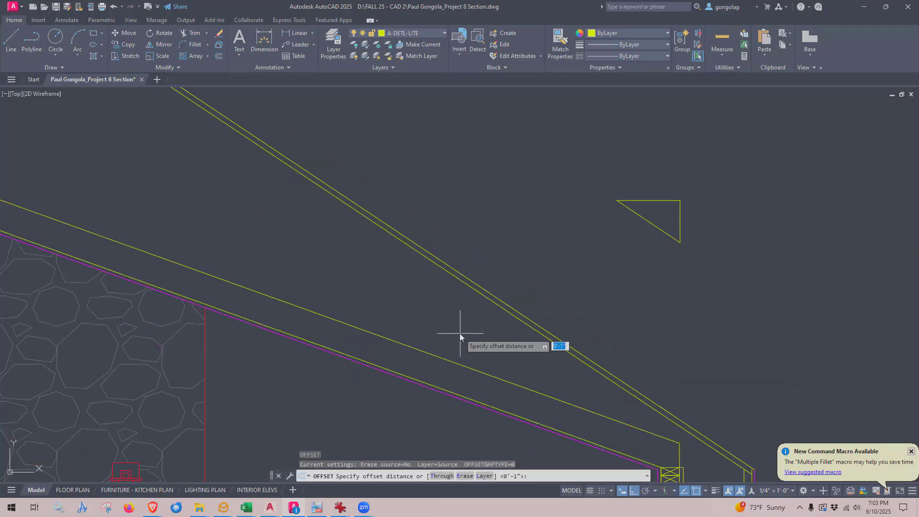
{"action": "type", "text": "5.5"}
{"action": "key", "text": "Return"}
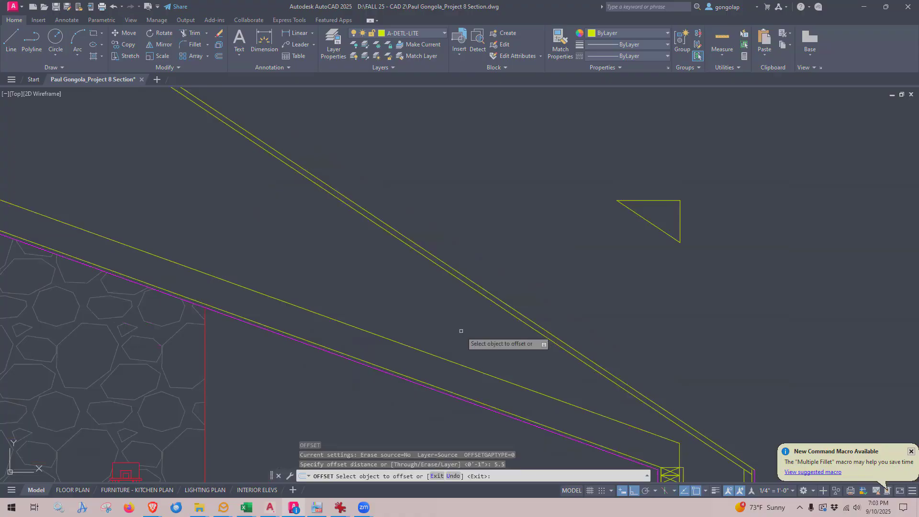
{"action": "left_click", "coordinate": [473, 290]}
{"action": "left_click", "coordinate": [466, 316]}
{"action": "scroll", "coordinate": [446, 294], "scroll_direction": "down", "scroll_amount": 3}
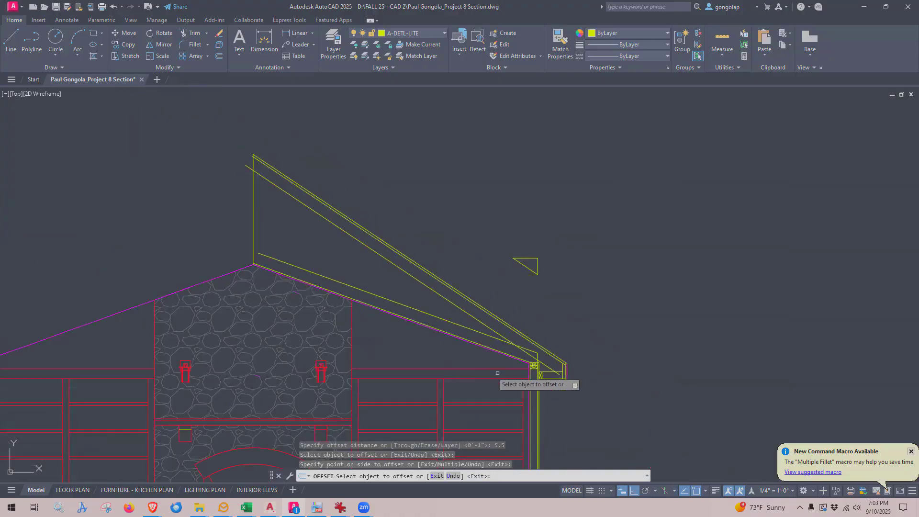
{"action": "scroll", "coordinate": [531, 378], "scroll_direction": "up", "scroll_amount": 2}
{"action": "key", "text": "Return"}
- Extend the eave end of the rafter's underside line to the inner vertical line of the fascia framing
{"action": "scroll", "coordinate": [568, 391], "scroll_direction": "up", "scroll_amount": 2}
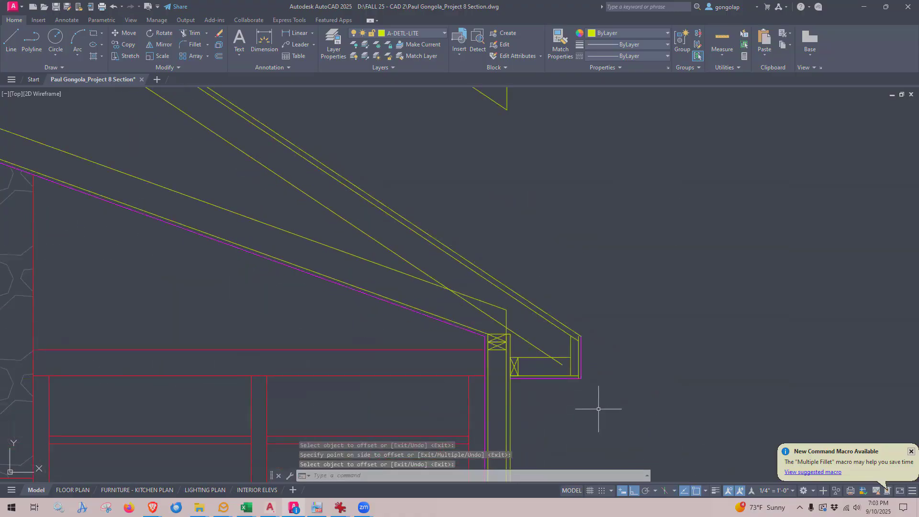
{"action": "scroll", "coordinate": [580, 375], "scroll_direction": "up", "scroll_amount": 2}
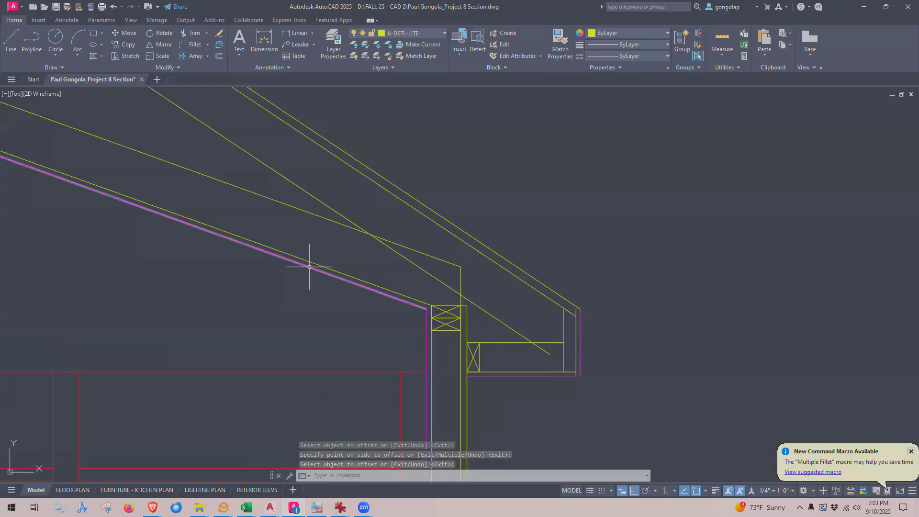
{"action": "left_click", "coordinate": [194, 37]}
{"action": "left_click", "coordinate": [546, 353], "text": "shift"}
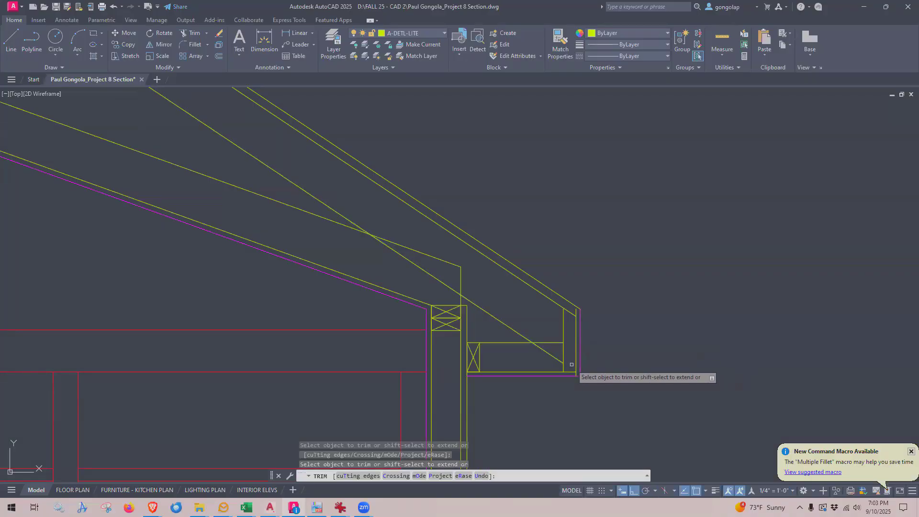
{"action": "key", "text": "Escape"}
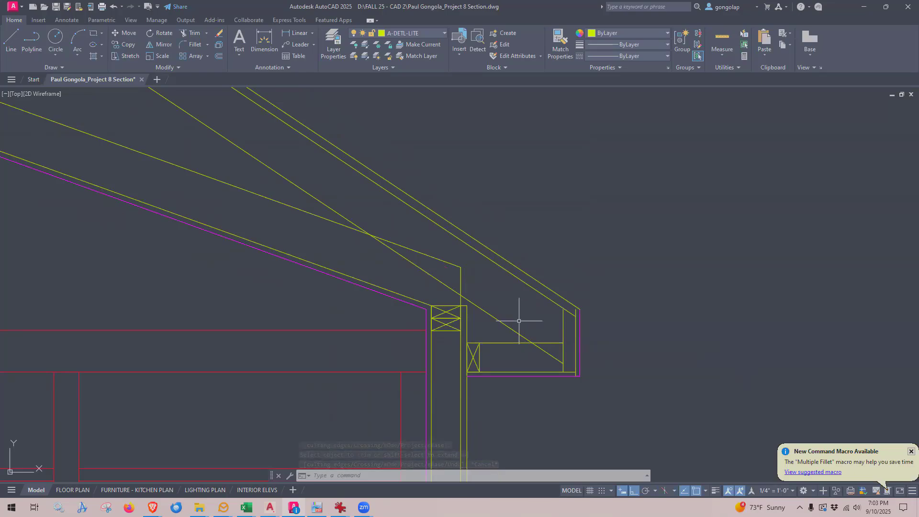
- Extend the top of the fascia framing's outer vertical line up to the upper roof slope line
{"action": "scroll", "coordinate": [557, 320], "scroll_direction": "up", "scroll_amount": 2}
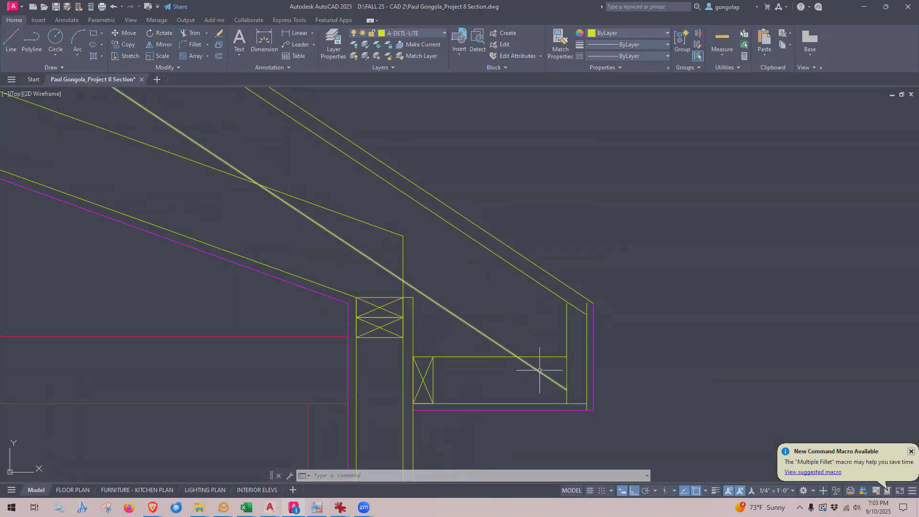
{"action": "left_click", "coordinate": [190, 33]}
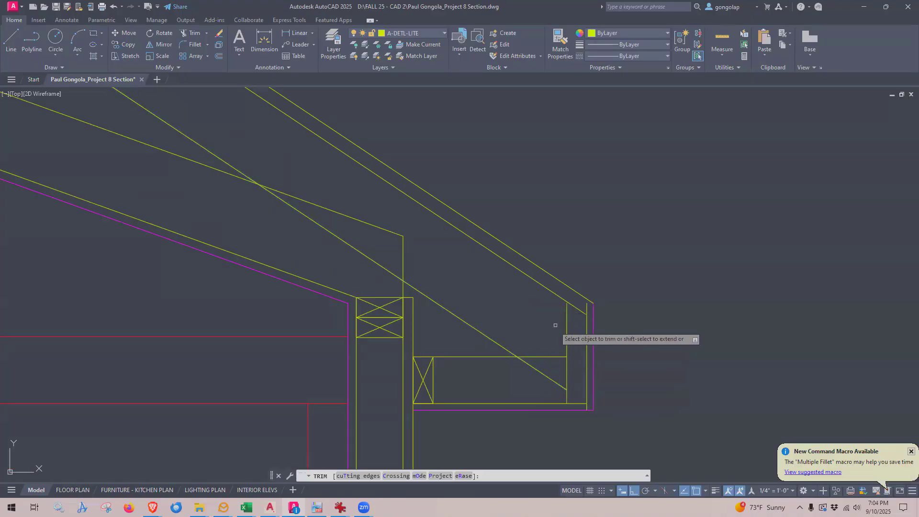
{"action": "left_click", "coordinate": [587, 308]}
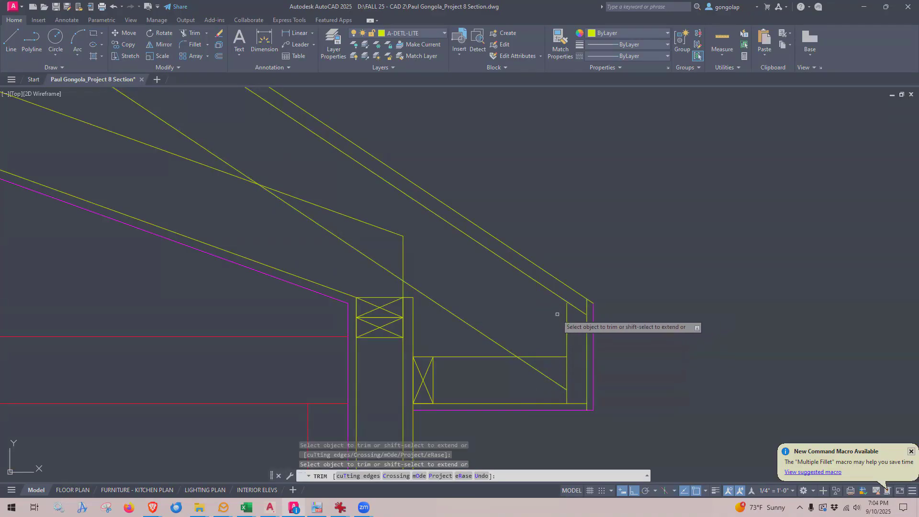
{"action": "scroll", "coordinate": [566, 309], "scroll_direction": "up", "scroll_amount": 4}
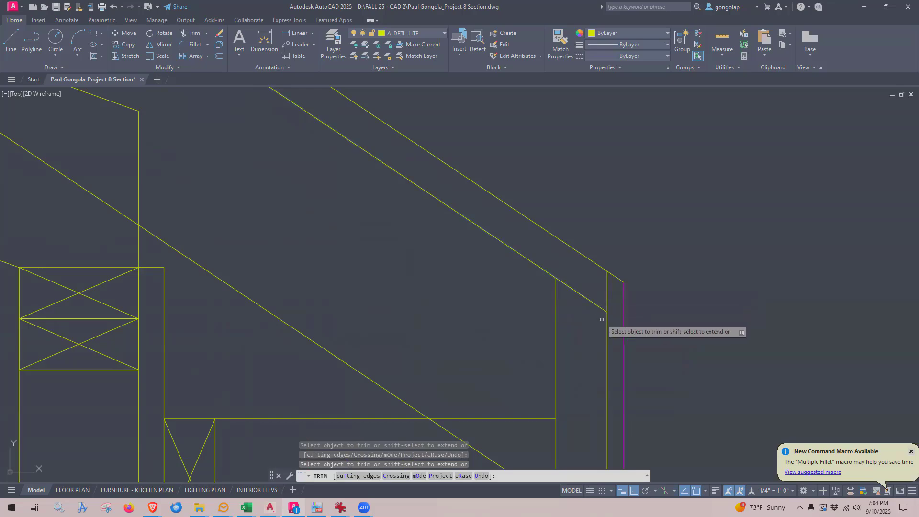
{"action": "left_click", "coordinate": [608, 279]}
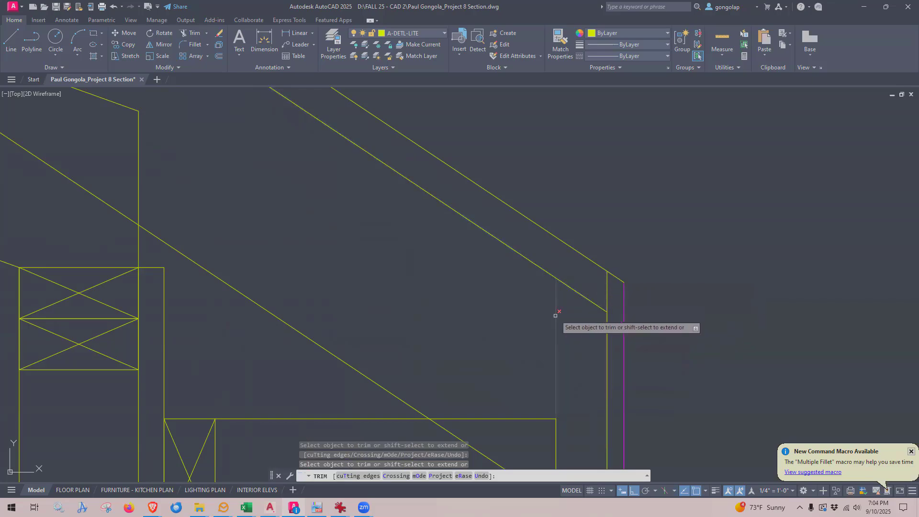
{"action": "scroll", "coordinate": [560, 315], "scroll_direction": "down", "scroll_amount": 2}
{"action": "key", "text": "Escape"}
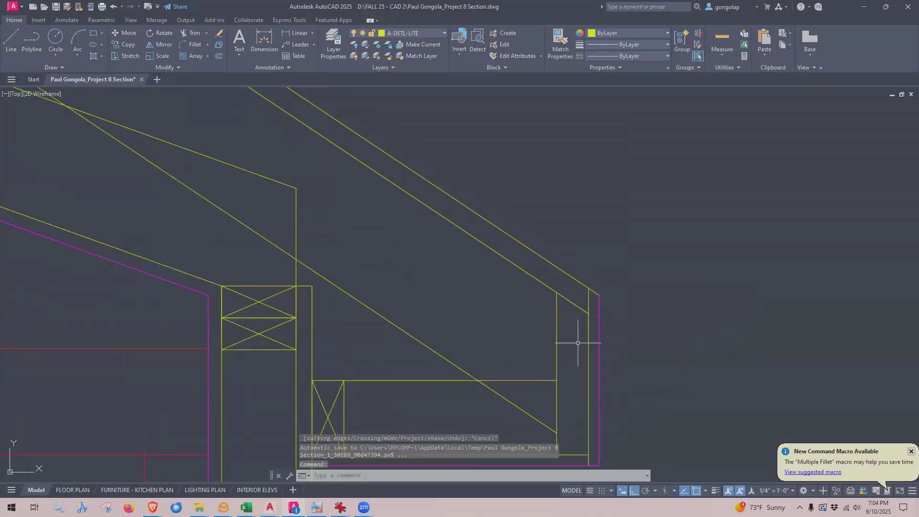
- Draw two crossing diagonal lines between opposite corners of the fascia framing board at the eave
{"action": "scroll", "coordinate": [560, 306], "scroll_direction": "up", "scroll_amount": 2}
{"action": "scroll", "coordinate": [560, 304], "scroll_direction": "down", "scroll_amount": 2}
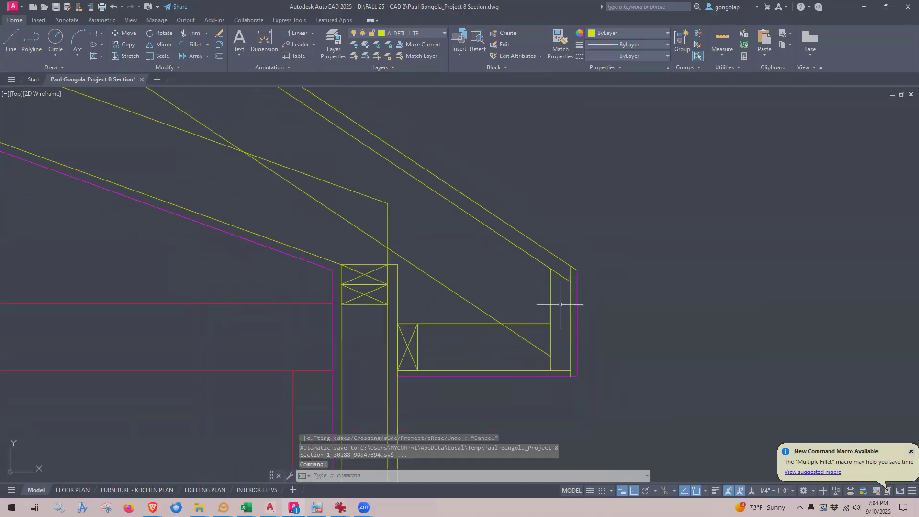
{"action": "scroll", "coordinate": [560, 304], "scroll_direction": "up", "scroll_amount": 2}
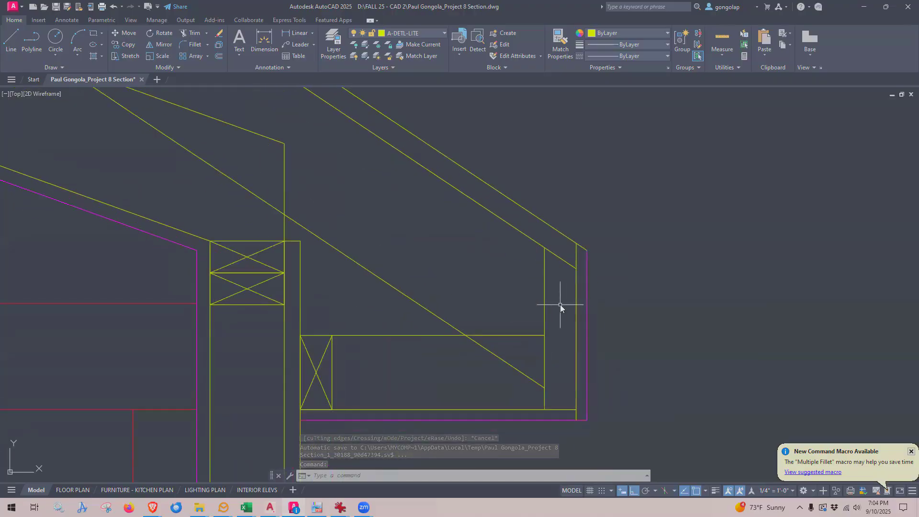
{"action": "type", "text": "l"}
{"action": "key", "text": "Return"}
{"action": "left_click", "coordinate": [544, 247]}
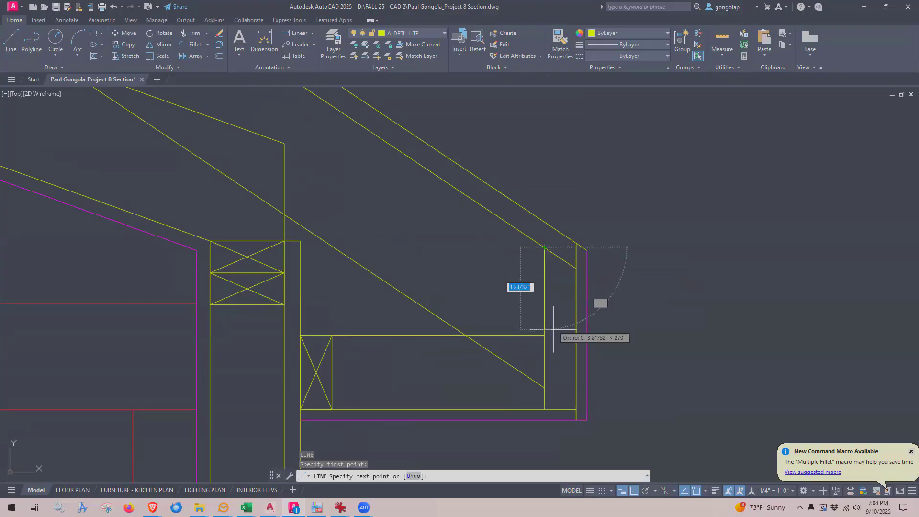
{"action": "left_click", "coordinate": [575, 409]}
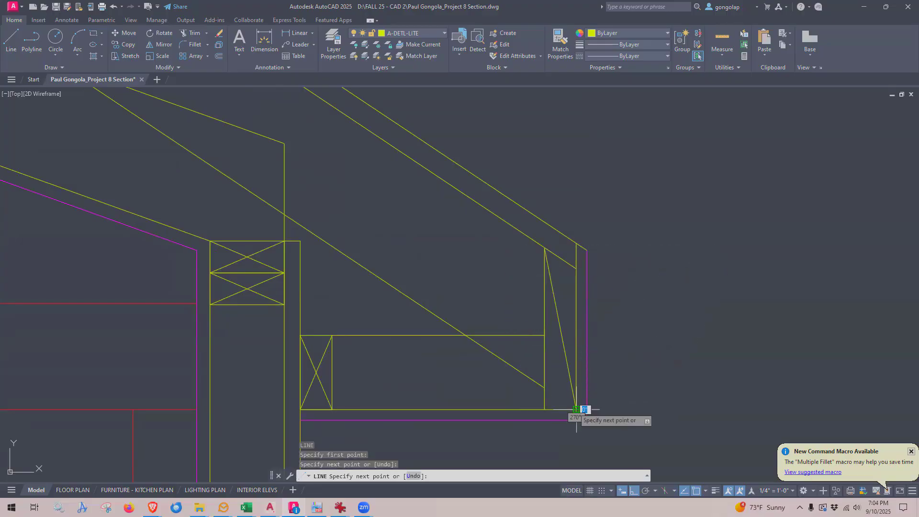
{"action": "key", "text": "Return"}
{"action": "key", "text": "Return"}
{"action": "left_click", "coordinate": [553, 268]}
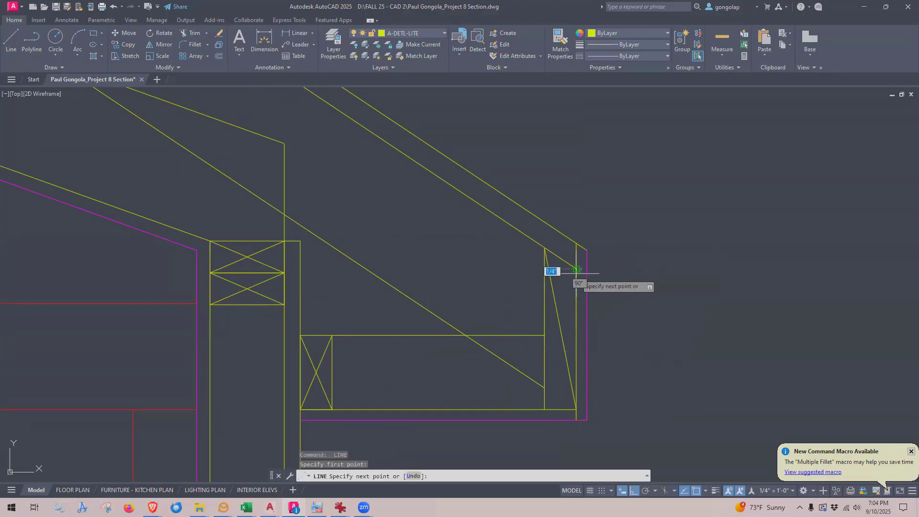
{"action": "left_click", "coordinate": [544, 409]}
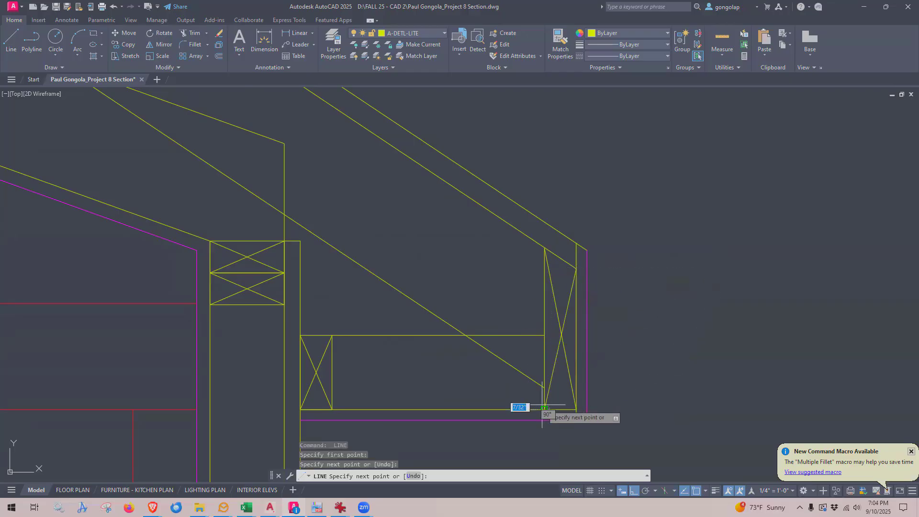
{"action": "key", "text": "Return"}
- Examine the completed eave framing and the way the rafter lines meet the top plates and fascia
{"action": "scroll", "coordinate": [615, 392], "scroll_direction": "down", "scroll_amount": 2}
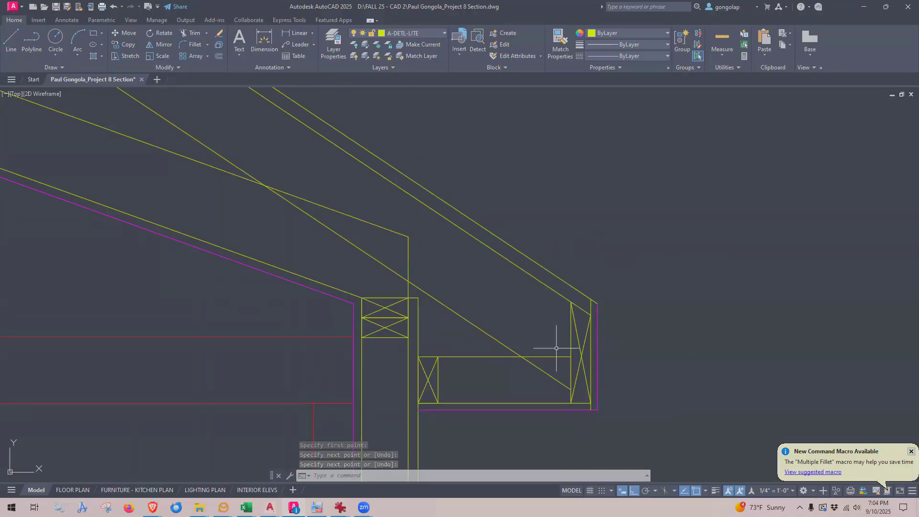
{"action": "scroll", "coordinate": [581, 373], "scroll_direction": "up", "scroll_amount": 2}
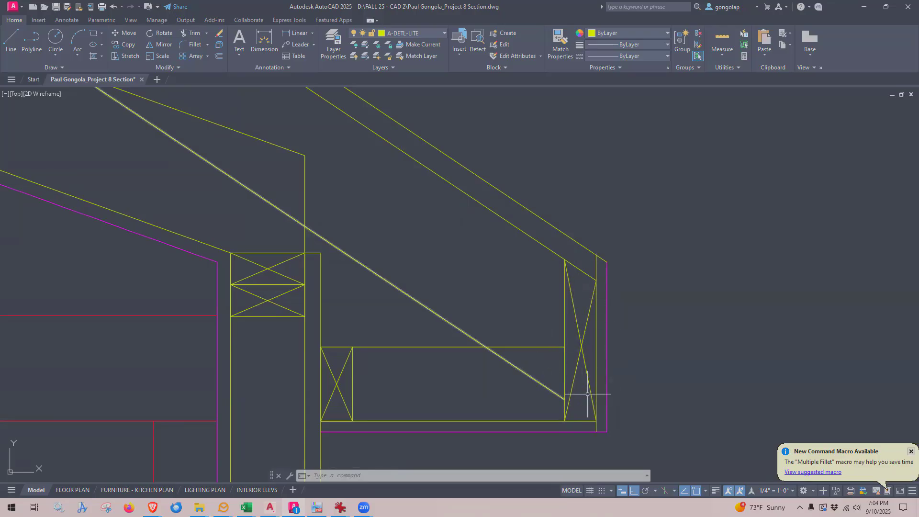
{"action": "scroll", "coordinate": [565, 371], "scroll_direction": "down", "scroll_amount": 2}
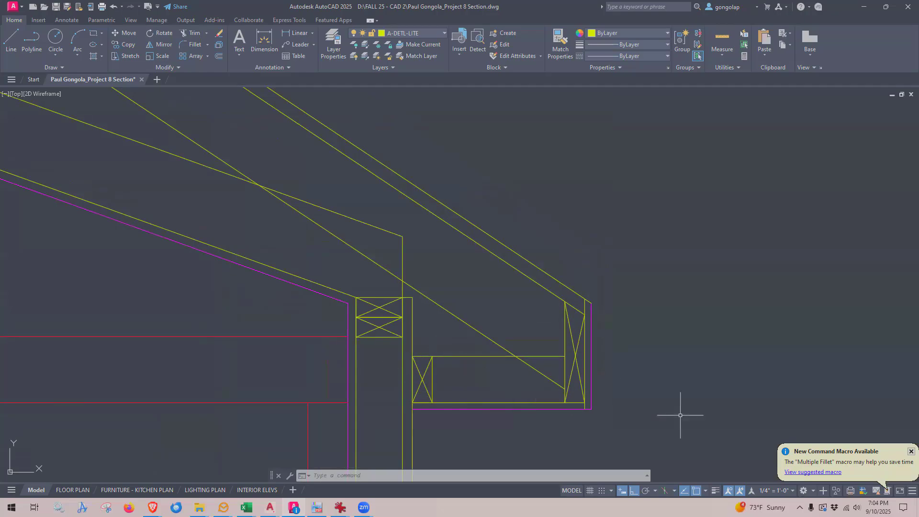
{"action": "scroll", "coordinate": [680, 415], "scroll_direction": "down", "scroll_amount": 3}
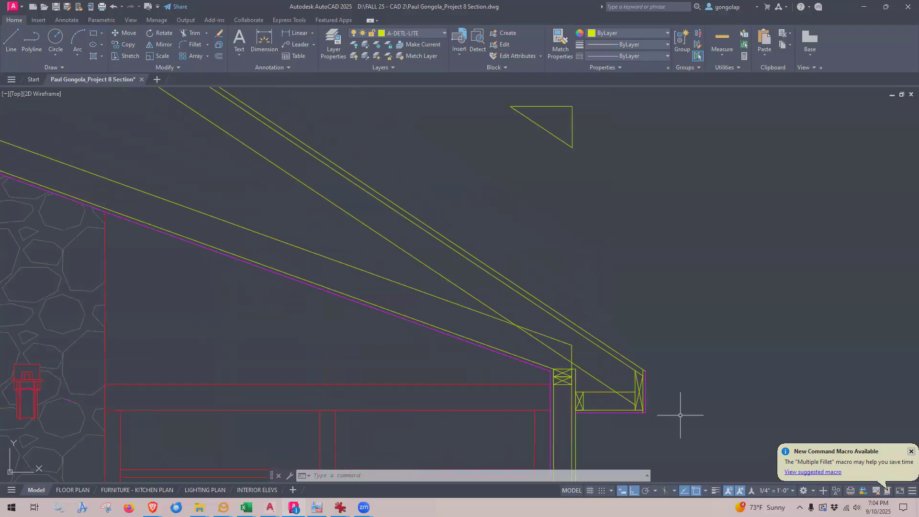
{"action": "scroll", "coordinate": [680, 415], "scroll_direction": "down", "scroll_amount": 2}
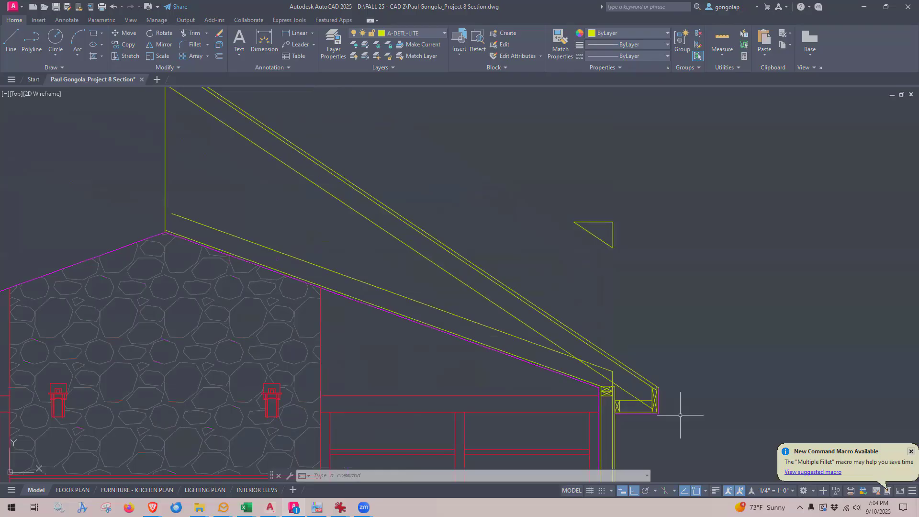
{"action": "scroll", "coordinate": [686, 420], "scroll_direction": "up", "scroll_amount": 4}
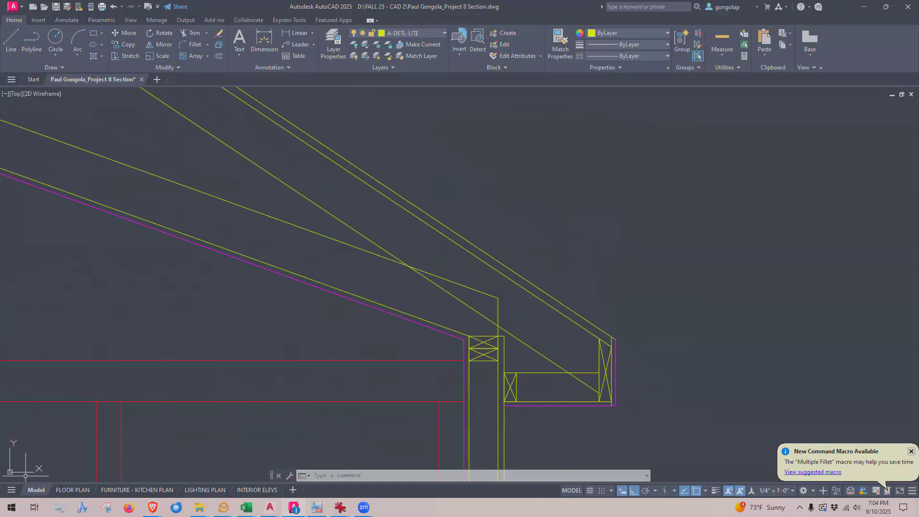
{"action": "left_click", "coordinate": [317, 507]}
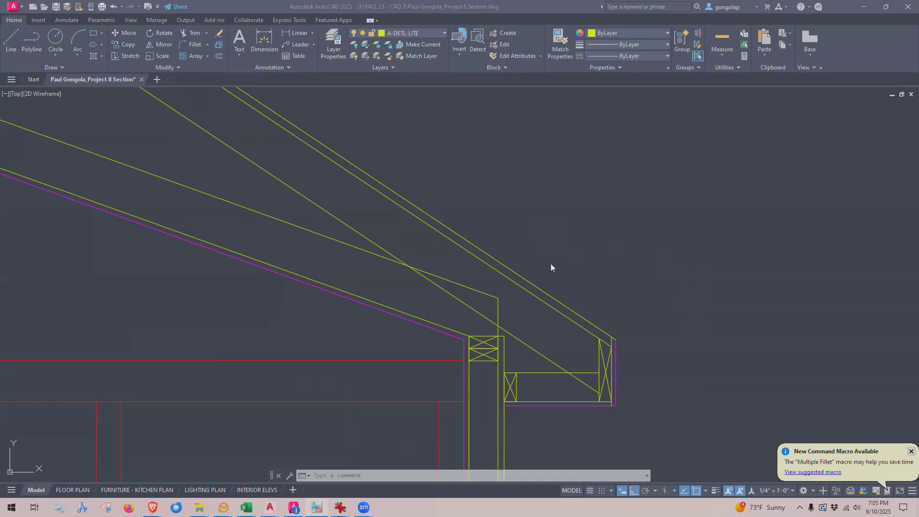
{"action": "scroll", "coordinate": [566, 352], "scroll_direction": "down", "scroll_amount": 2}
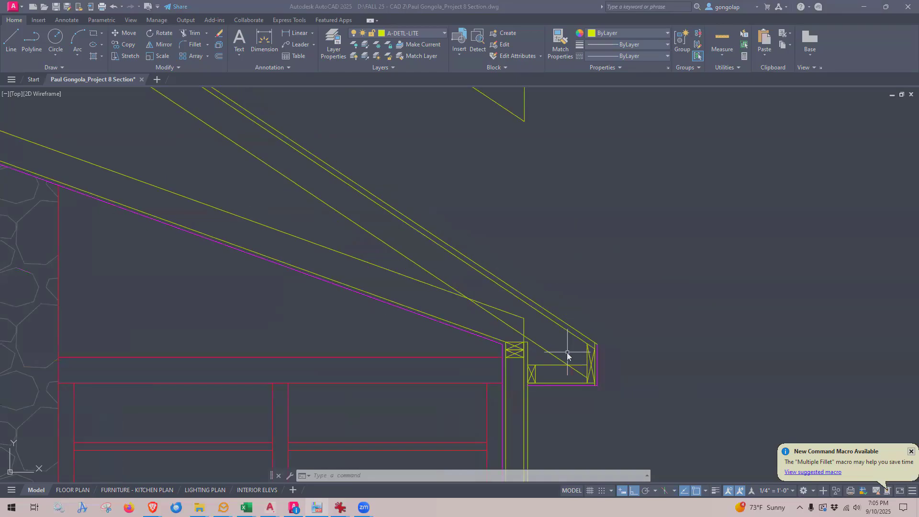
{"action": "scroll", "coordinate": [566, 352], "scroll_direction": "down", "scroll_amount": 6}
{"action": "scroll", "coordinate": [567, 352], "scroll_direction": "up", "scroll_amount": 4}
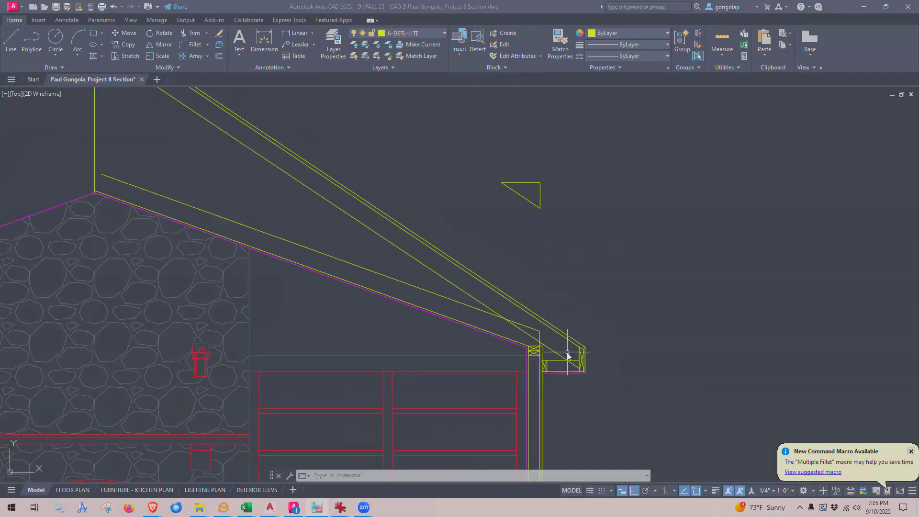
- Examine the whole building section from the roof ridge down to the floor slab, foundation wall and footing
{"action": "scroll", "coordinate": [567, 348], "scroll_direction": "down", "scroll_amount": 1}
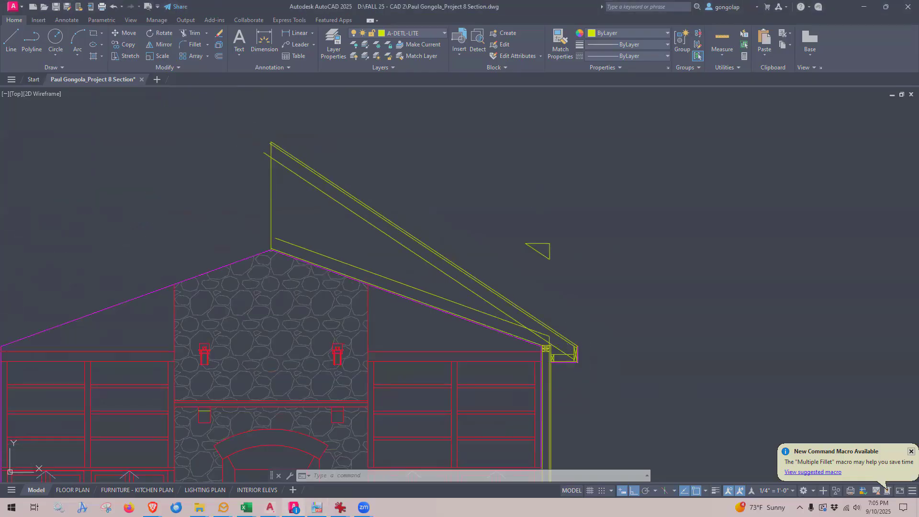
{"action": "scroll", "coordinate": [482, 274], "scroll_direction": "down", "scroll_amount": 3}
{"action": "scroll", "coordinate": [529, 432], "scroll_direction": "up", "scroll_amount": 2}
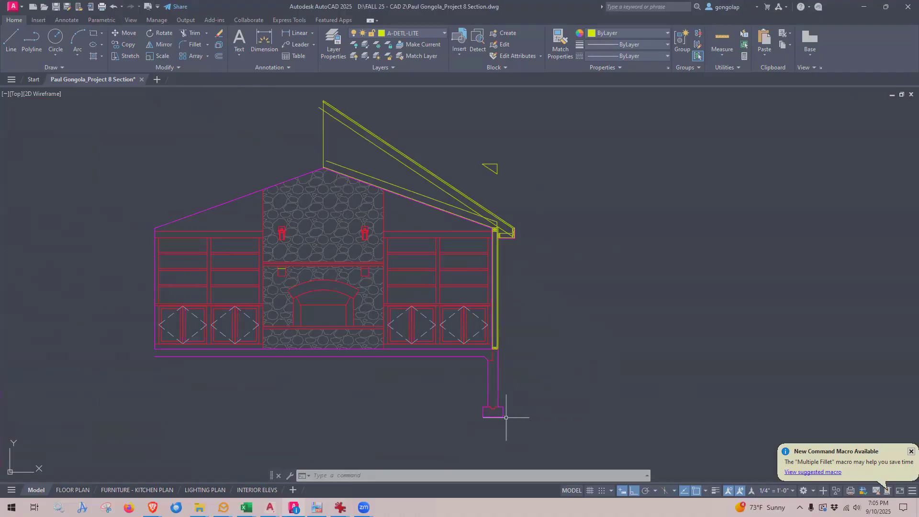
{"action": "middle_click_drag", "start_coordinate": [541, 257], "coordinate": [568, 311]}
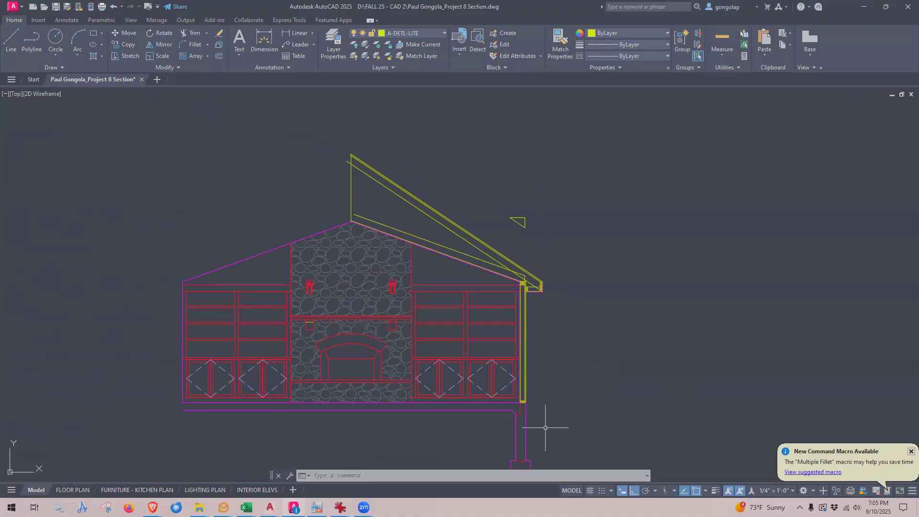
{"action": "scroll", "coordinate": [537, 378], "scroll_direction": "up", "scroll_amount": 4}
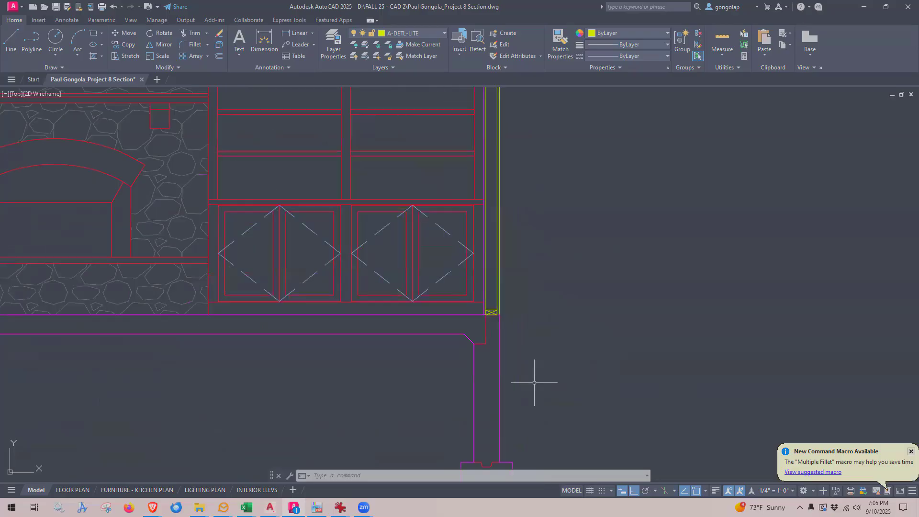
{"action": "scroll", "coordinate": [533, 382], "scroll_direction": "up", "scroll_amount": 2}
{"action": "scroll", "coordinate": [534, 383], "scroll_direction": "down", "scroll_amount": 4}
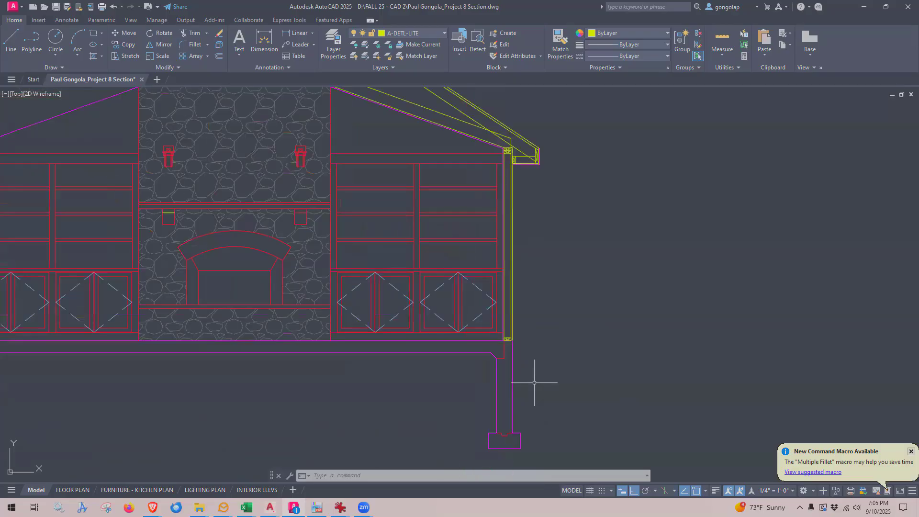
{"action": "mouse_move", "coordinate": [534, 382]}
{"action": "middle_mouse_down"}
{"action": "mouse_move", "coordinate": [568, 359]}
{"action": "mouse_move", "coordinate": [576, 367]}
{"action": "middle_mouse_up"}
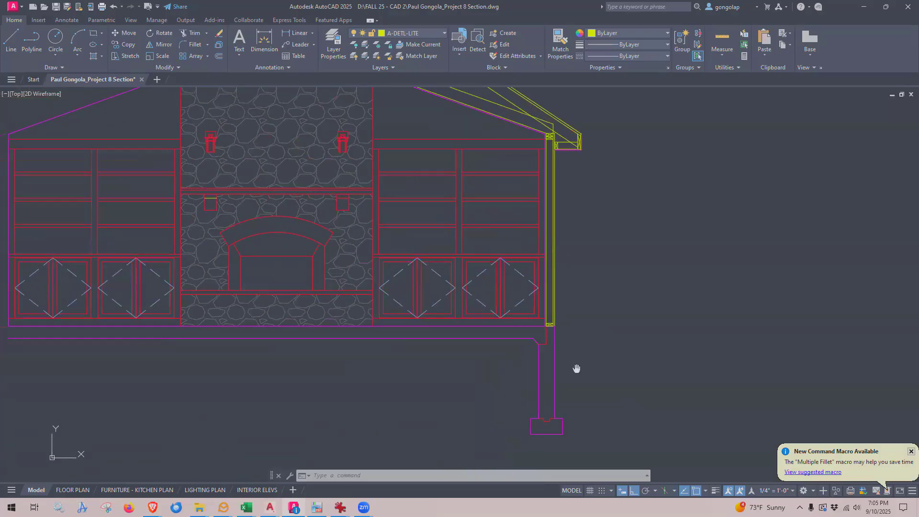
{"action": "mouse_move", "coordinate": [300, 375]}
{"action": "middle_mouse_down"}
{"action": "mouse_move", "coordinate": [359, 424]}
{"action": "mouse_move", "coordinate": [349, 431]}
{"action": "middle_mouse_up"}
{"action": "middle_click_drag", "start_coordinate": [648, 246], "coordinate": [641, 348]}
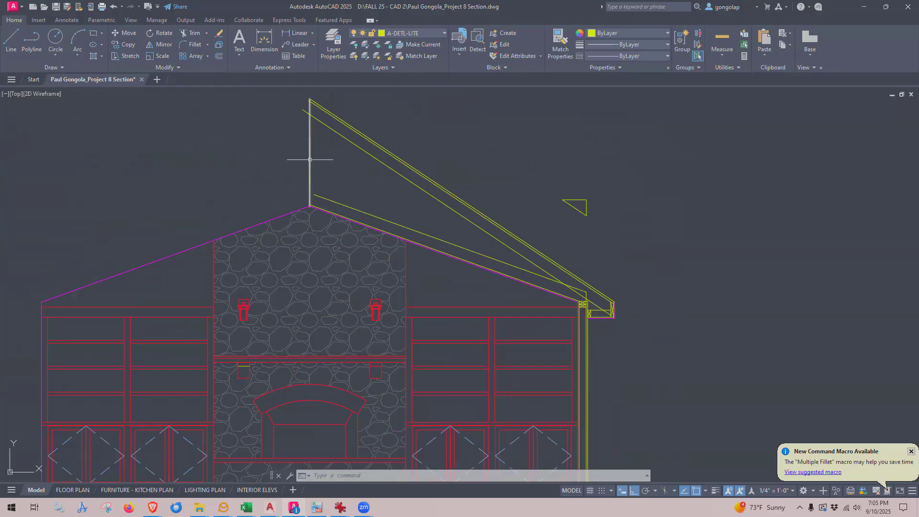
{"action": "scroll", "coordinate": [309, 154], "scroll_direction": "down", "scroll_amount": 3}
{"action": "scroll", "coordinate": [309, 159], "scroll_direction": "up", "scroll_amount": 3}
{"action": "scroll", "coordinate": [429, 205], "scroll_direction": "down", "scroll_amount": 3}
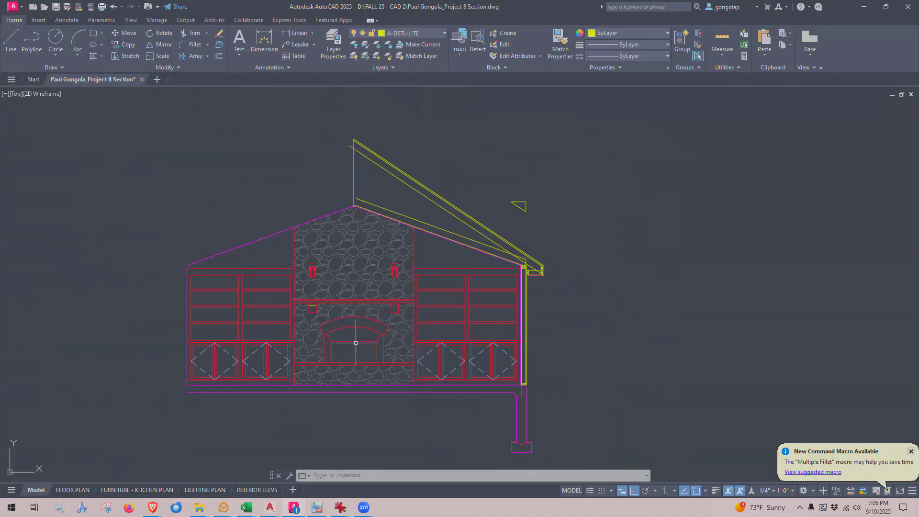
{"action": "middle_click_drag", "start_coordinate": [410, 420], "coordinate": [419, 382]}
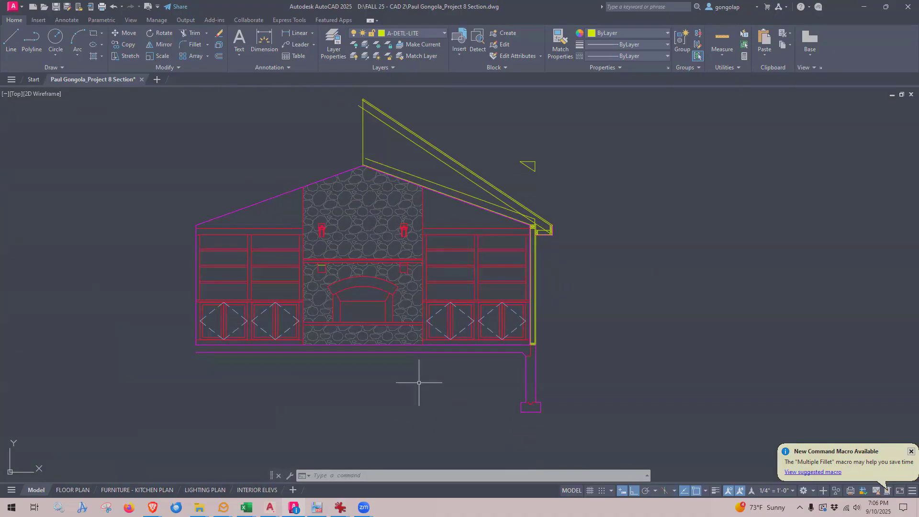
{"action": "scroll", "coordinate": [418, 383], "scroll_direction": "up", "scroll_amount": 2}
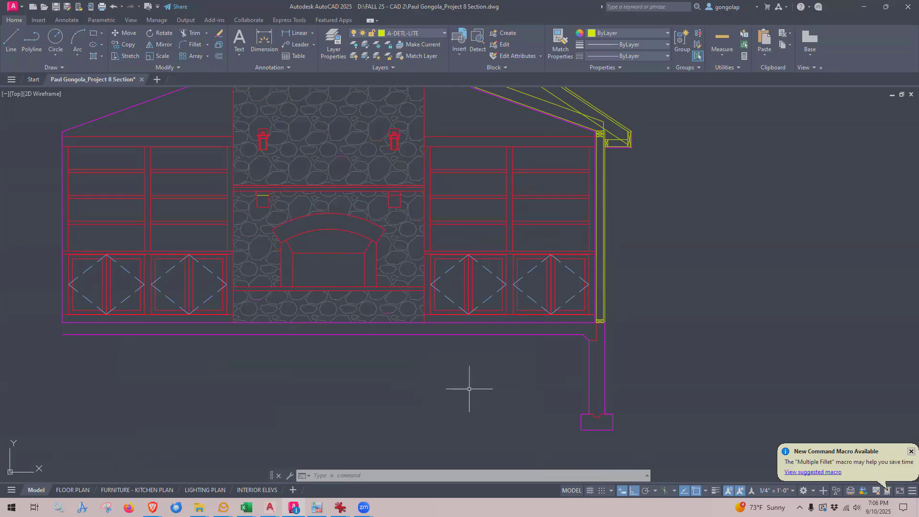
{"action": "middle_click_drag", "start_coordinate": [459, 376], "coordinate": [431, 420]}
{"action": "scroll", "coordinate": [426, 421], "scroll_direction": "down", "scroll_amount": 2}
{"action": "scroll", "coordinate": [426, 420], "scroll_direction": "up", "scroll_amount": 2}
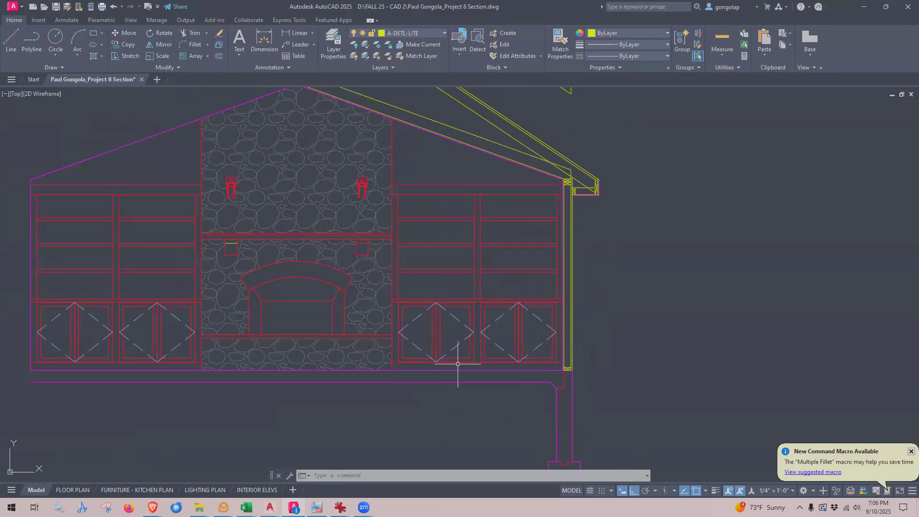
{"action": "middle_click_drag", "start_coordinate": [436, 304], "coordinate": [435, 336]}
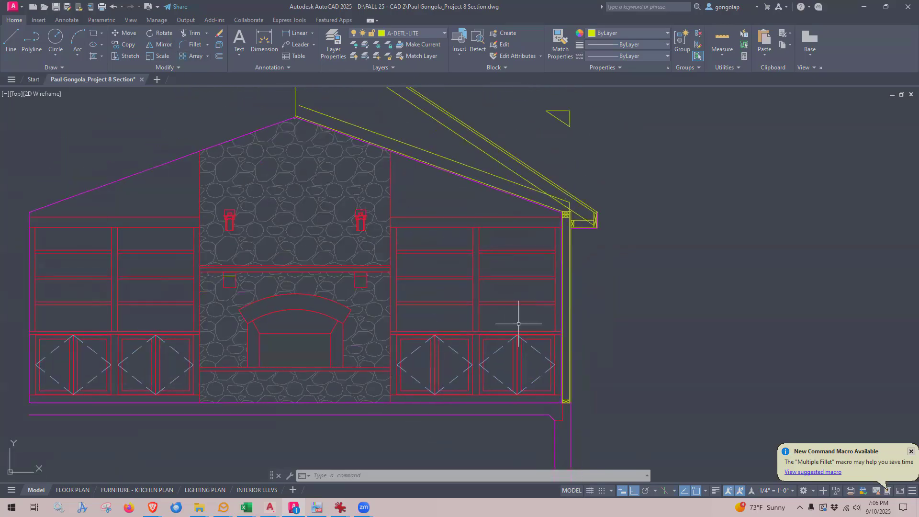
- Highlight the floor line, the interior wall line and the sloped ceiling line to review the section's existing interior outline
{"action": "left_click", "coordinate": [528, 403]}
{"action": "scroll", "coordinate": [560, 398], "scroll_direction": "up", "scroll_amount": 4}
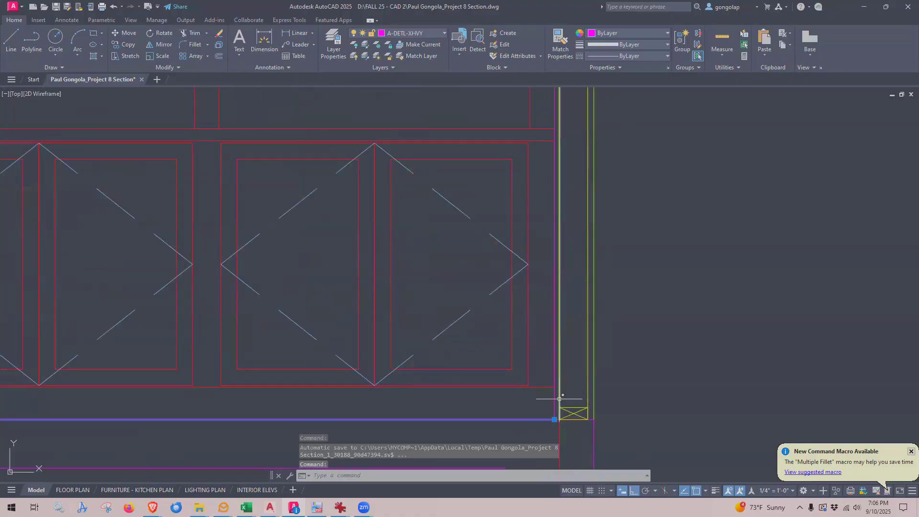
{"action": "left_click", "coordinate": [553, 403]}
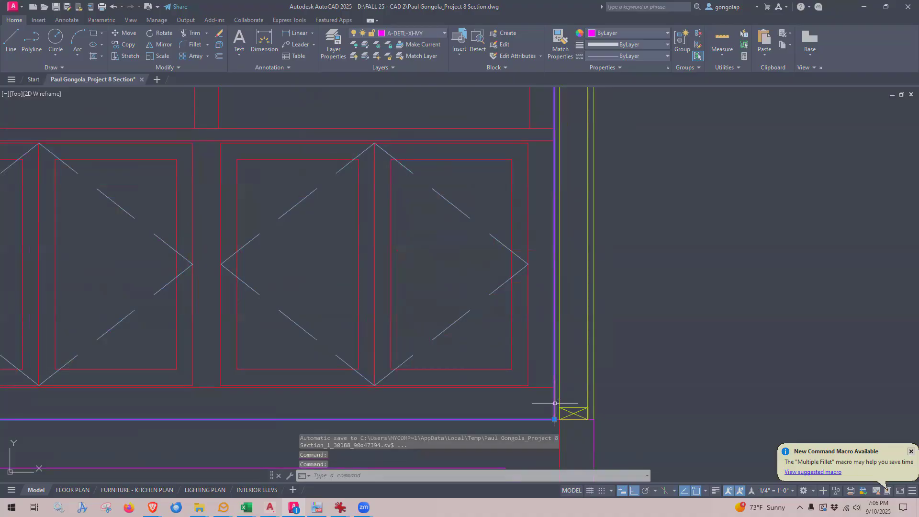
{"action": "scroll", "coordinate": [552, 403], "scroll_direction": "down", "scroll_amount": 3}
{"action": "middle_click_drag", "start_coordinate": [543, 211], "coordinate": [583, 316]}
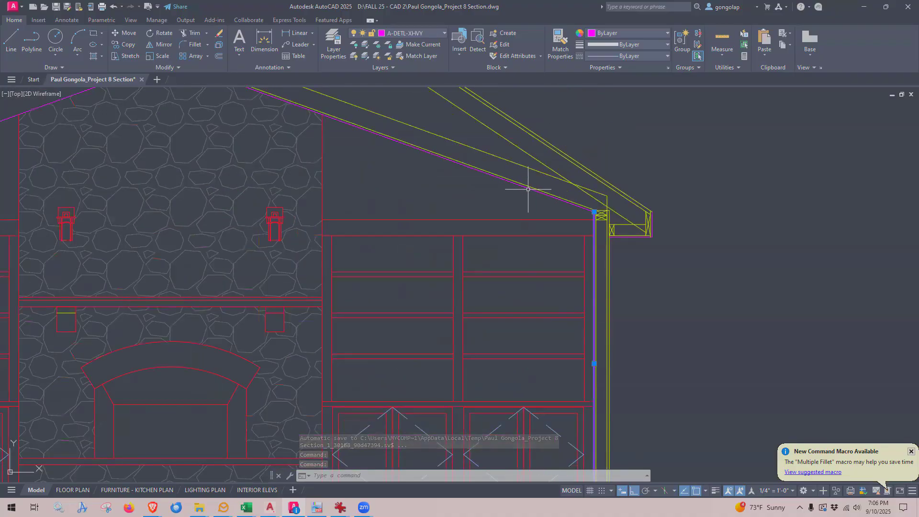
{"action": "left_click", "coordinate": [529, 188]}
{"action": "scroll", "coordinate": [507, 209], "scroll_direction": "down", "scroll_amount": 3}
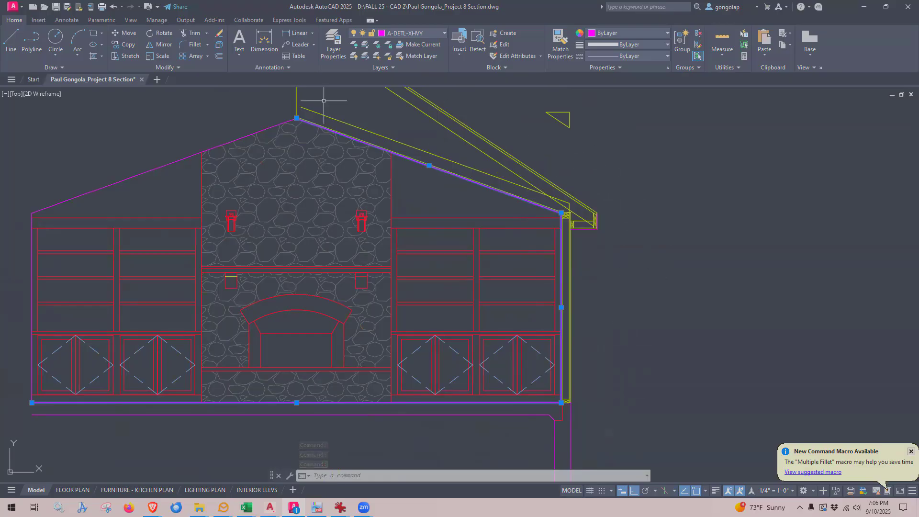
{"action": "scroll", "coordinate": [668, 215], "scroll_direction": "down", "scroll_amount": 2}
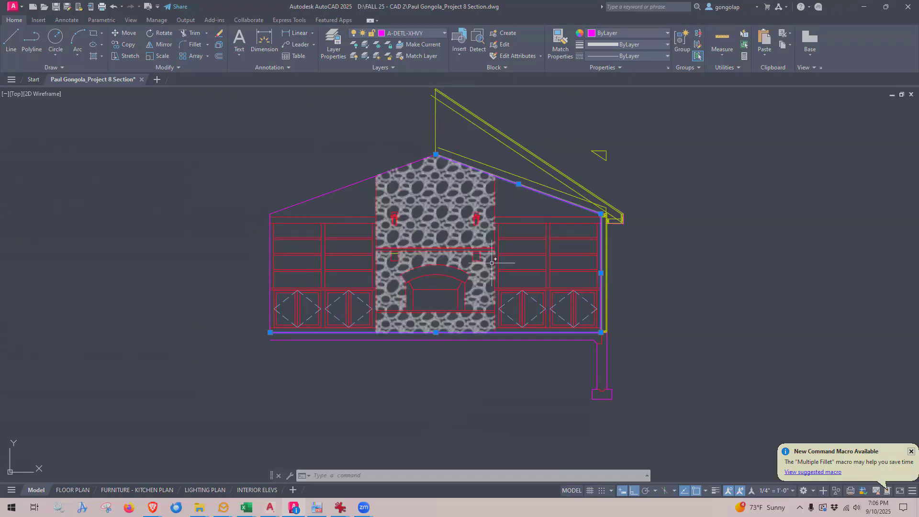
{"action": "key", "text": "Escape"}
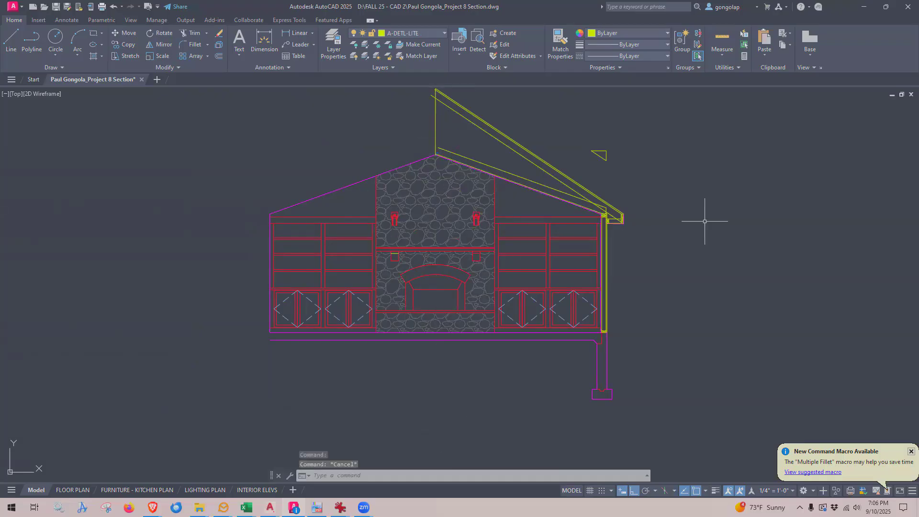
- Start the Mirror command and select the footing, foundation wall, slab edge, sill plate and stud wall lines
{"action": "left_click", "coordinate": [156, 46]}
{"action": "scroll", "coordinate": [636, 394], "scroll_direction": "up", "scroll_amount": 4}
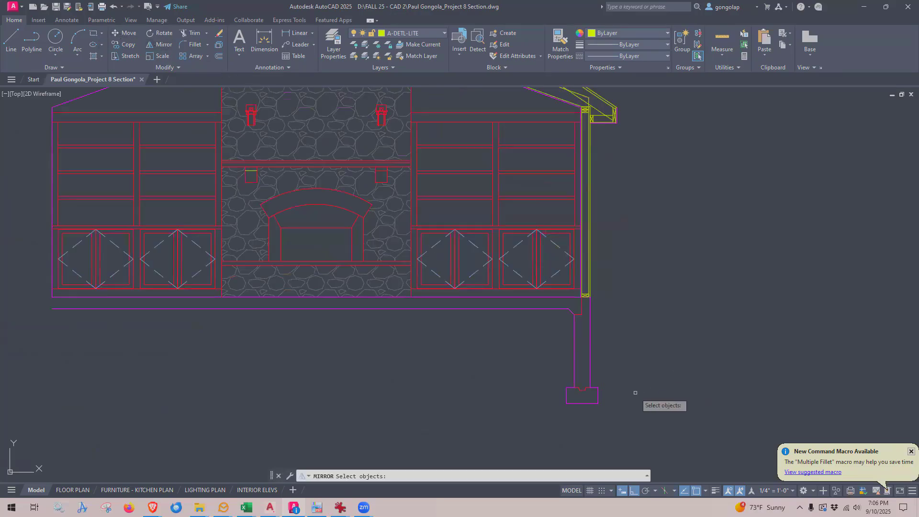
{"action": "left_click", "coordinate": [591, 419]}
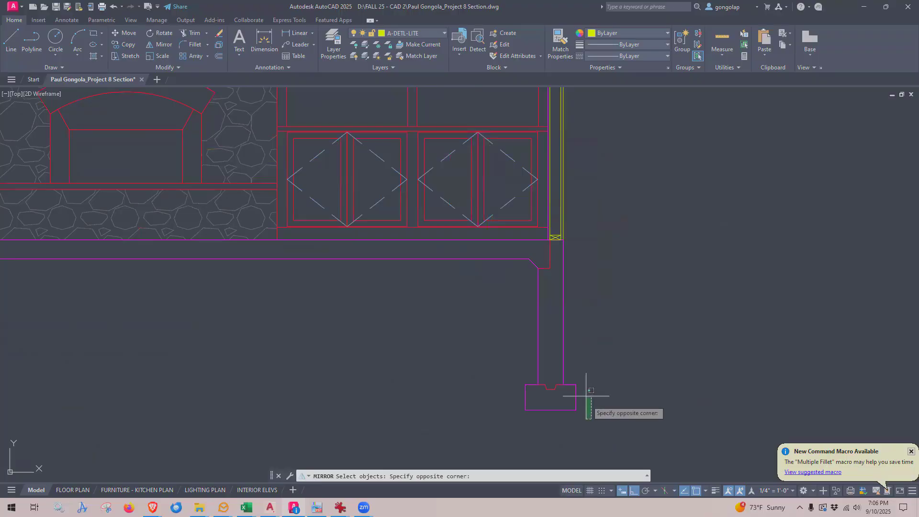
{"action": "left_click", "coordinate": [507, 255]}
{"action": "scroll", "coordinate": [569, 244], "scroll_direction": "up", "scroll_amount": 3}
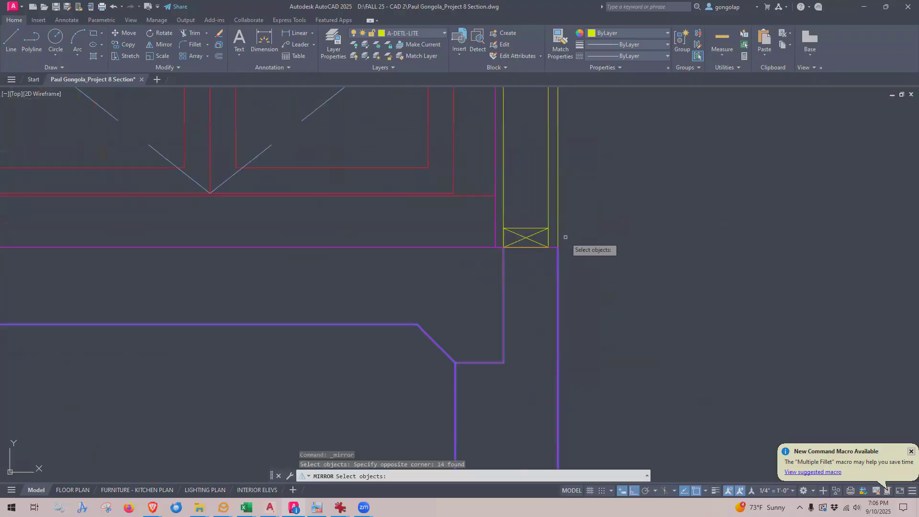
{"action": "left_click", "coordinate": [583, 274]}
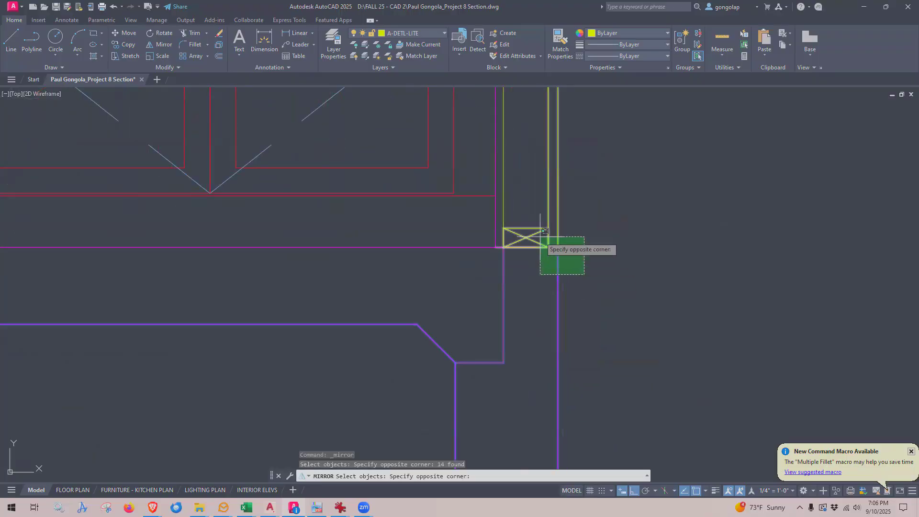
{"action": "left_click", "coordinate": [506, 198]}
{"action": "scroll", "coordinate": [555, 330], "scroll_direction": "down", "scroll_amount": 3}
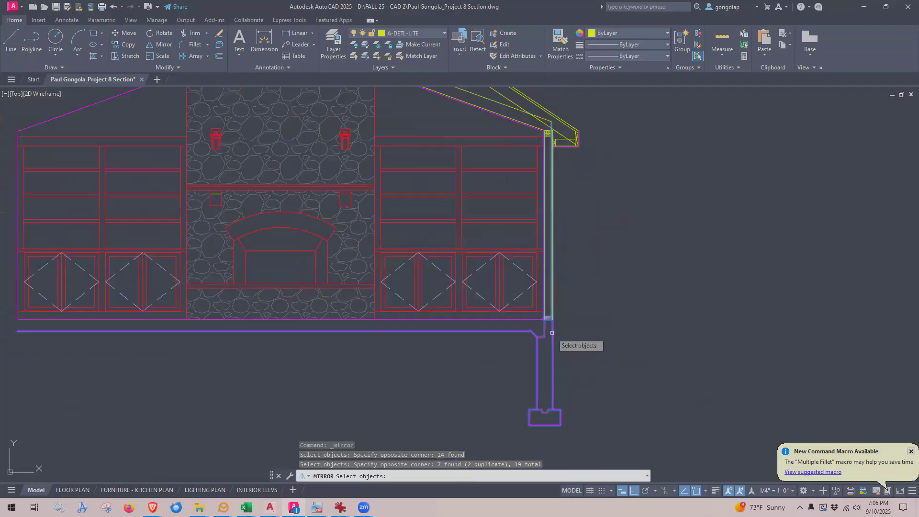
- Add the eave, fascia, top plate, rafter, roof and sloped ceiling framing lines to the mirror selection
{"action": "scroll", "coordinate": [603, 216], "scroll_direction": "up", "scroll_amount": 5}
{"action": "left_click", "coordinate": [582, 282]}
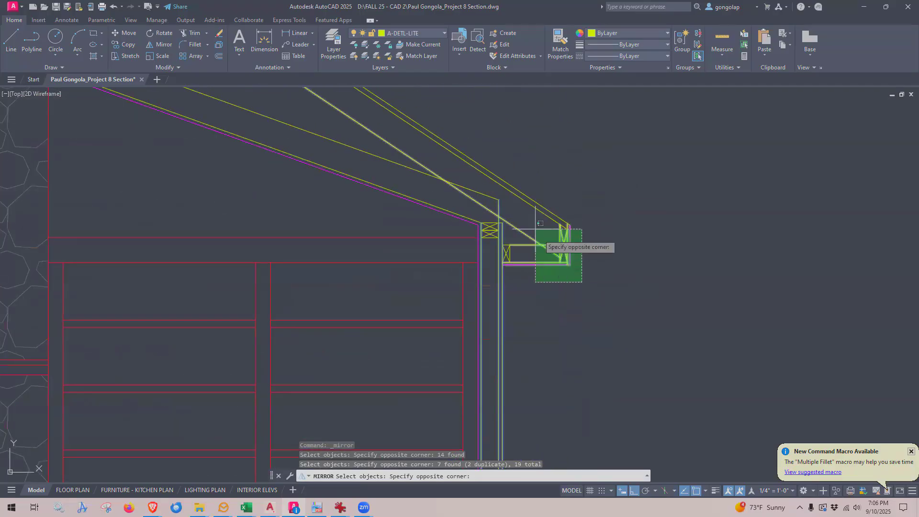
{"action": "left_click", "coordinate": [490, 177]}
{"action": "scroll", "coordinate": [596, 286], "scroll_direction": "down", "scroll_amount": 2}
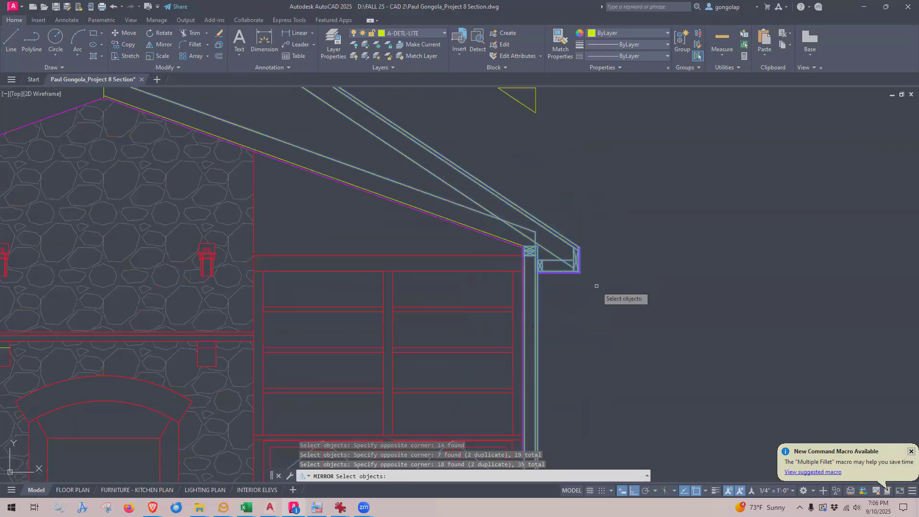
{"action": "scroll", "coordinate": [584, 275], "scroll_direction": "down", "scroll_amount": 3}
{"action": "scroll", "coordinate": [539, 210], "scroll_direction": "up", "scroll_amount": 5}
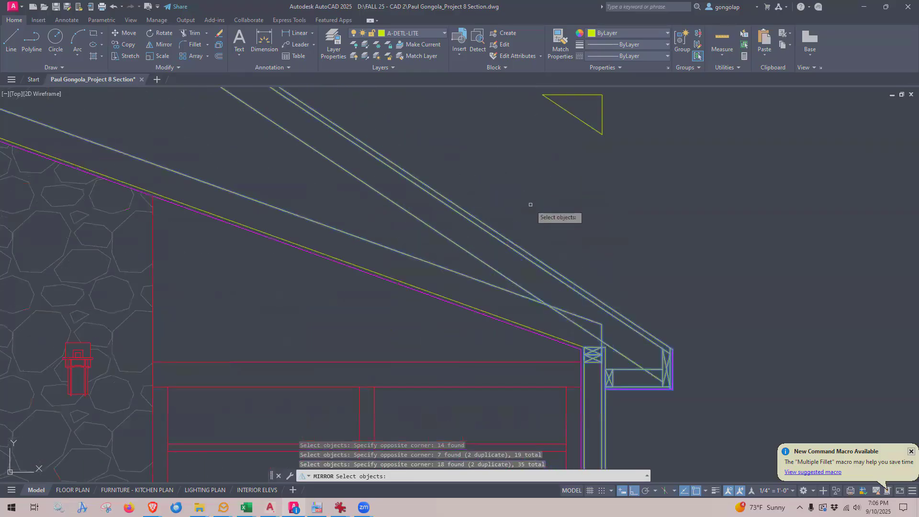
{"action": "left_click", "coordinate": [520, 324]}
{"action": "scroll", "coordinate": [641, 325], "scroll_direction": "down", "scroll_amount": 3}
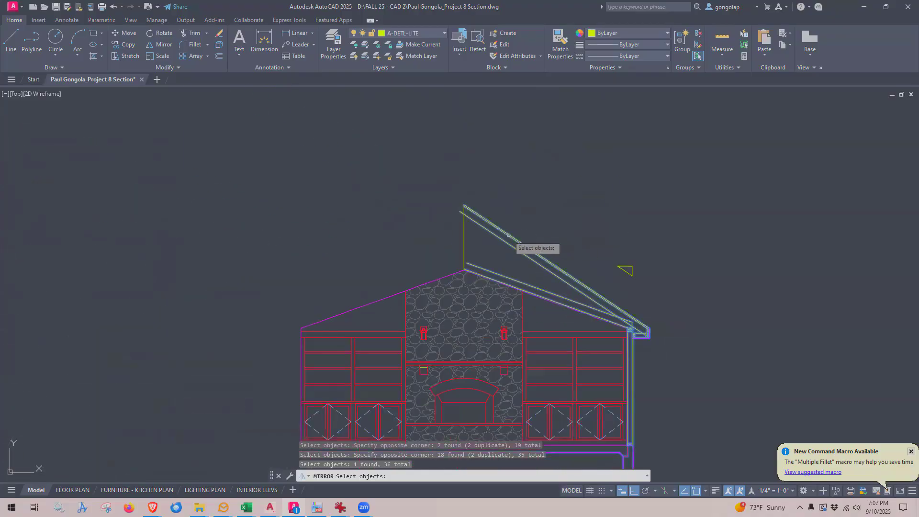
- Check the mirror selection along the roof, eave, stud wall, sill and foundation for missing or unwanted objects
{"action": "middle_click_drag", "start_coordinate": [504, 258], "coordinate": [501, 198]}
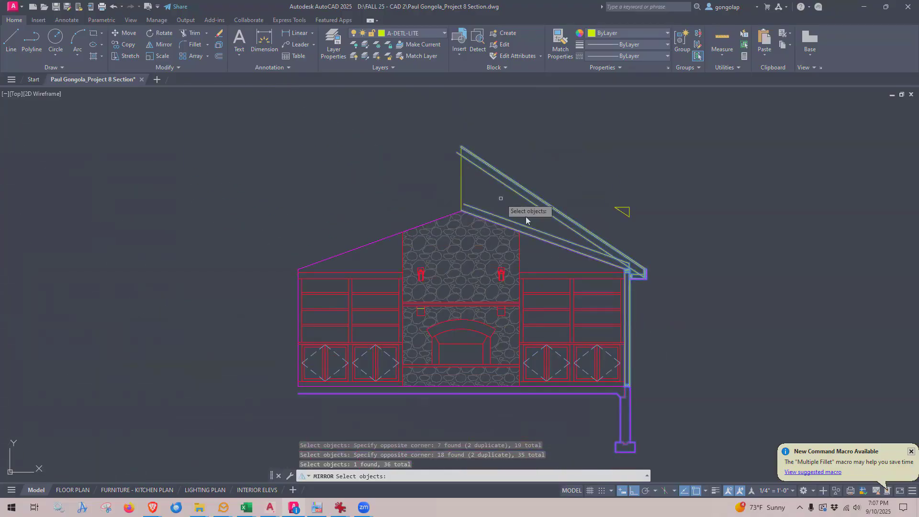
{"action": "scroll", "coordinate": [654, 379], "scroll_direction": "up", "scroll_amount": 2}
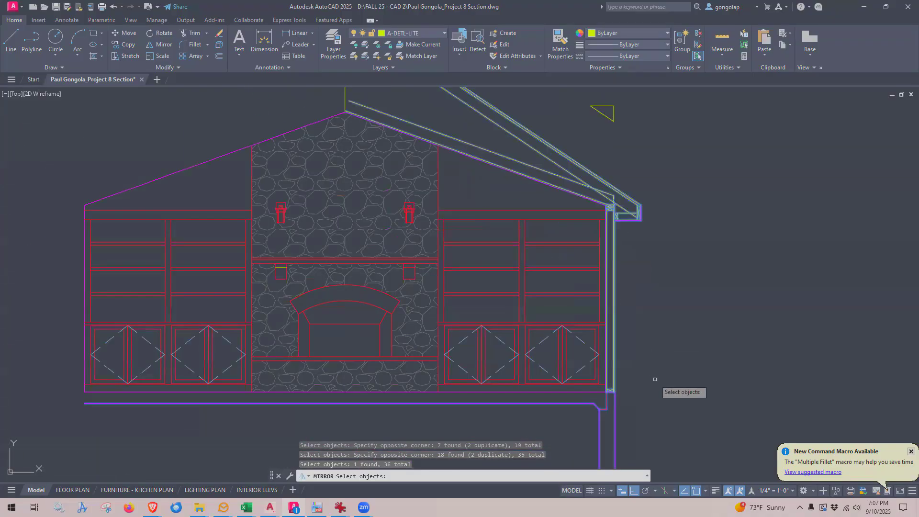
{"action": "mouse_move", "coordinate": [655, 379]}
{"action": "middle_mouse_down"}
{"action": "mouse_move", "coordinate": [639, 277]}
{"action": "mouse_move", "coordinate": [653, 314]}
{"action": "middle_mouse_up"}
{"action": "scroll", "coordinate": [605, 338], "scroll_direction": "up", "scroll_amount": 4}
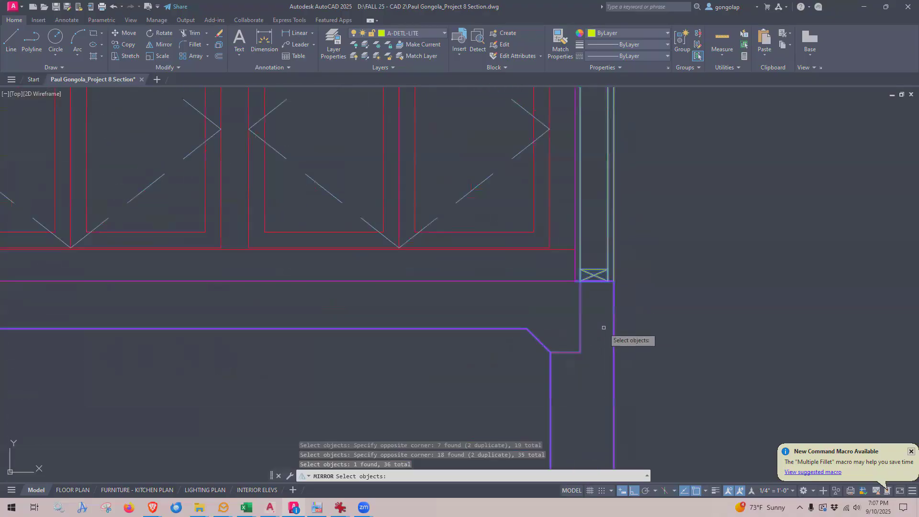
{"action": "scroll", "coordinate": [603, 328], "scroll_direction": "down", "scroll_amount": 4}
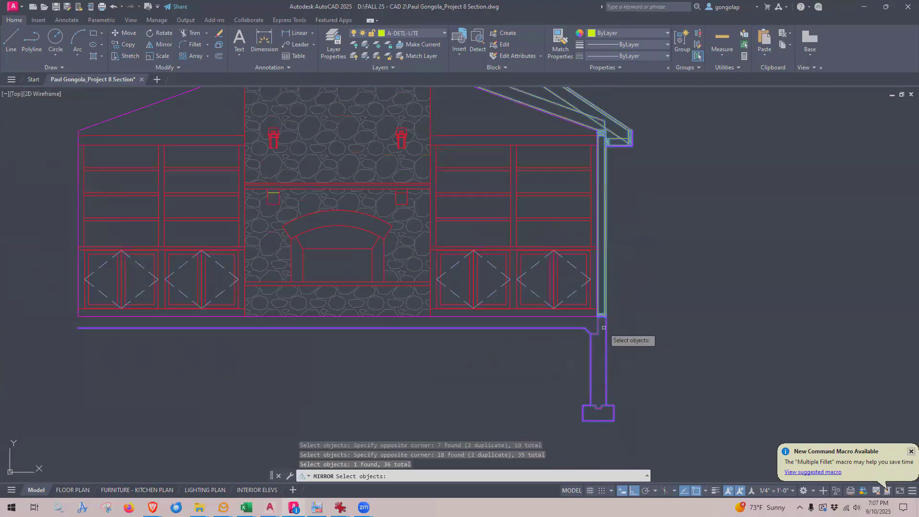
{"action": "middle_click_drag", "start_coordinate": [641, 194], "coordinate": [634, 239]}
{"action": "scroll", "coordinate": [603, 210], "scroll_direction": "up", "scroll_amount": 3}
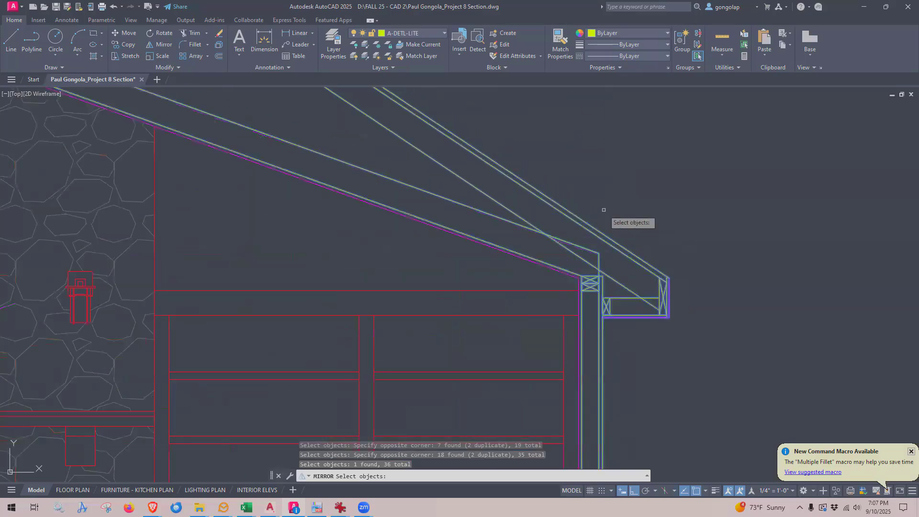
{"action": "middle_click_drag", "start_coordinate": [551, 168], "coordinate": [718, 307]}
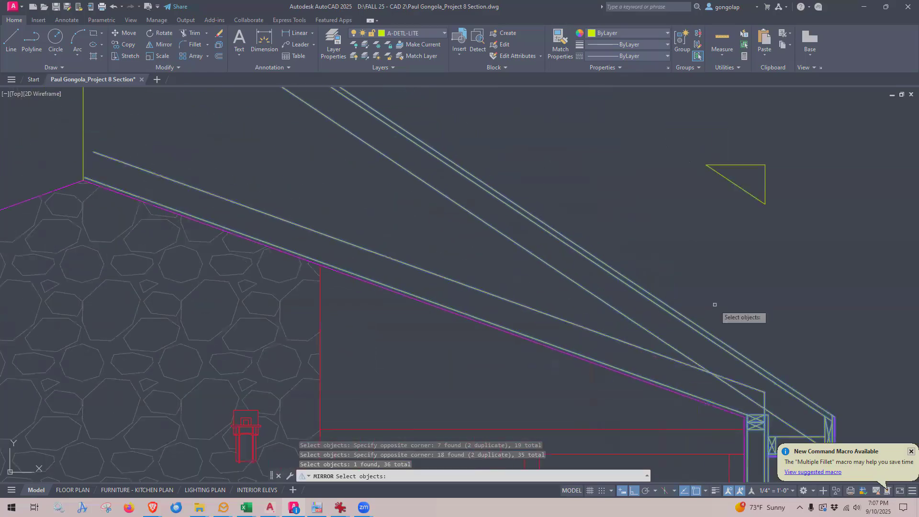
{"action": "scroll", "coordinate": [717, 307], "scroll_direction": "down", "scroll_amount": 3}
{"action": "scroll", "coordinate": [709, 367], "scroll_direction": "up", "scroll_amount": 5}
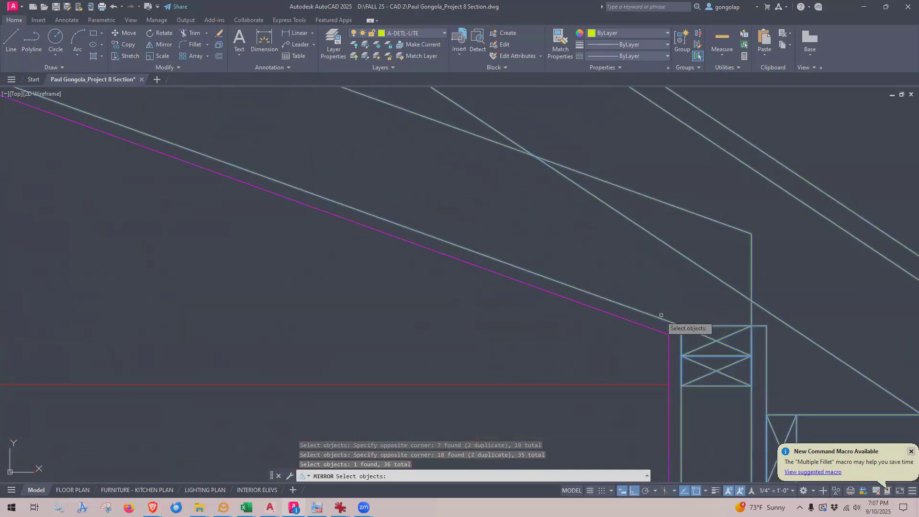
{"action": "scroll", "coordinate": [545, 270], "scroll_direction": "down", "scroll_amount": 4}
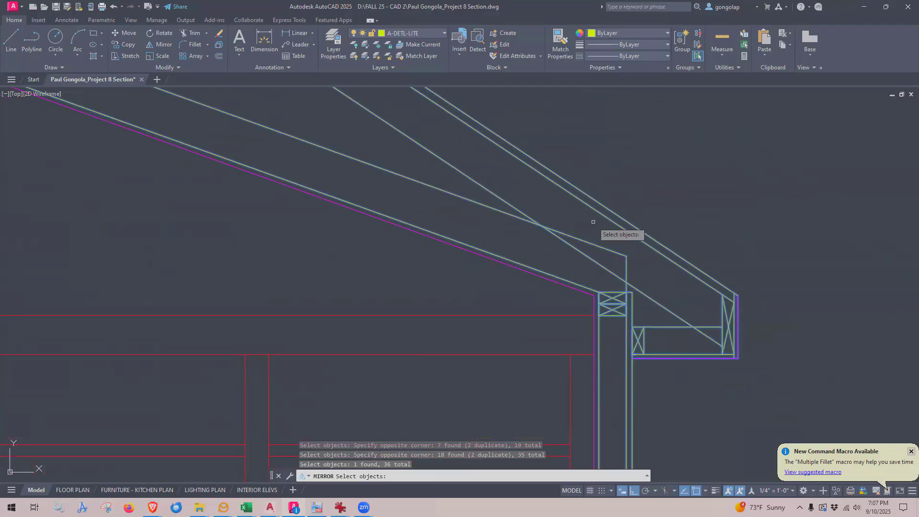
{"action": "scroll", "coordinate": [624, 340], "scroll_direction": "down", "scroll_amount": 6}
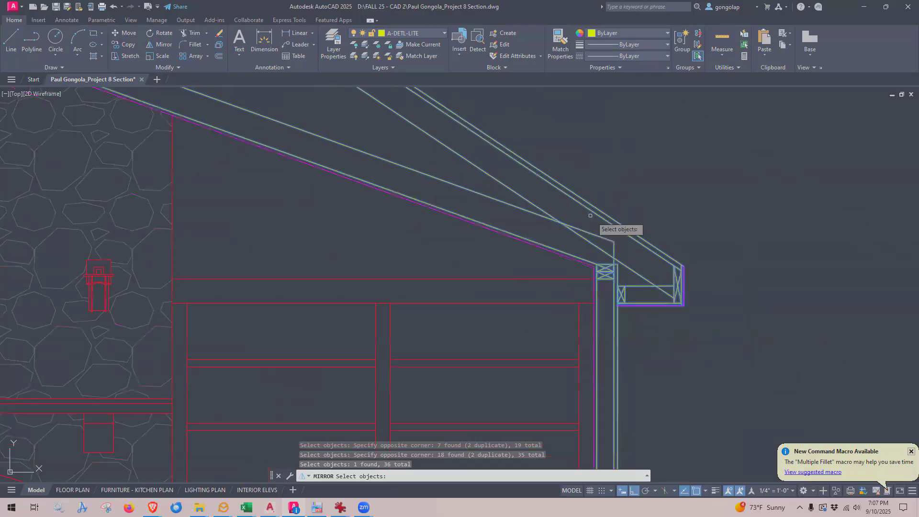
{"action": "middle_click_drag", "start_coordinate": [624, 341], "coordinate": [630, 206]}
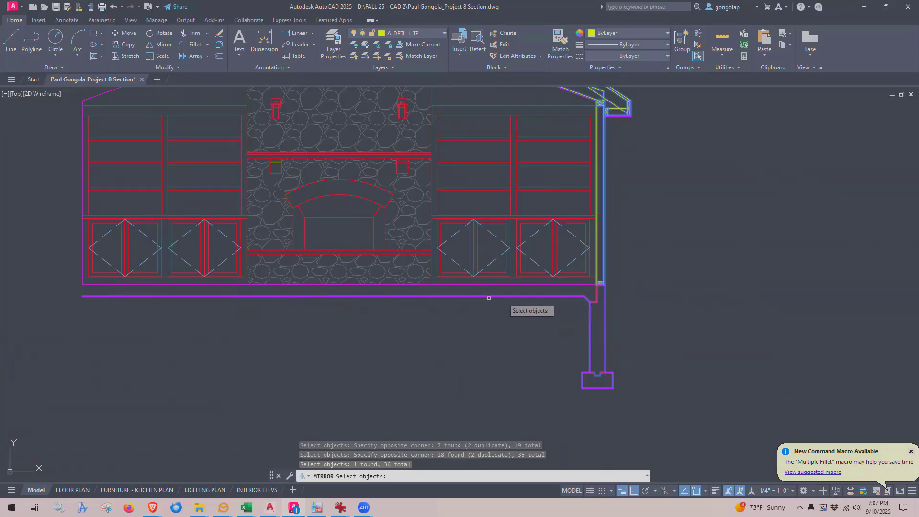
- Remove the long horizontal line of the slab's underside from the mirror selection and recheck the remaining objects
{"action": "left_click", "coordinate": [444, 302], "text": "shift"}
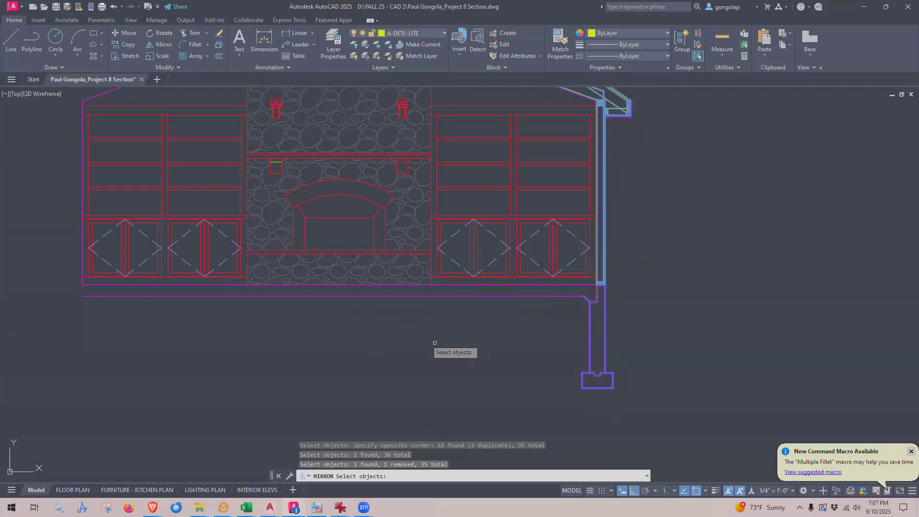
{"action": "scroll", "coordinate": [508, 342], "scroll_direction": "down", "scroll_amount": 2}
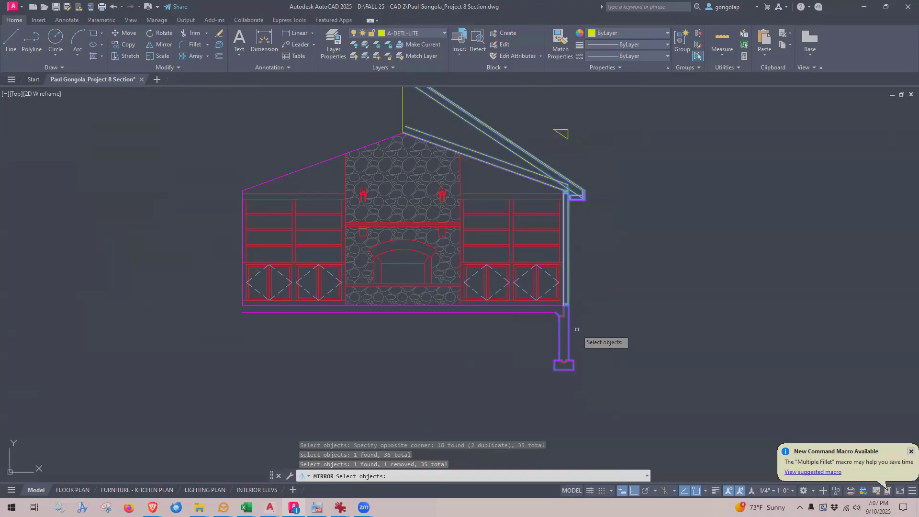
{"action": "scroll", "coordinate": [576, 329], "scroll_direction": "up", "scroll_amount": 2}
{"action": "scroll", "coordinate": [577, 329], "scroll_direction": "down", "scroll_amount": 3}
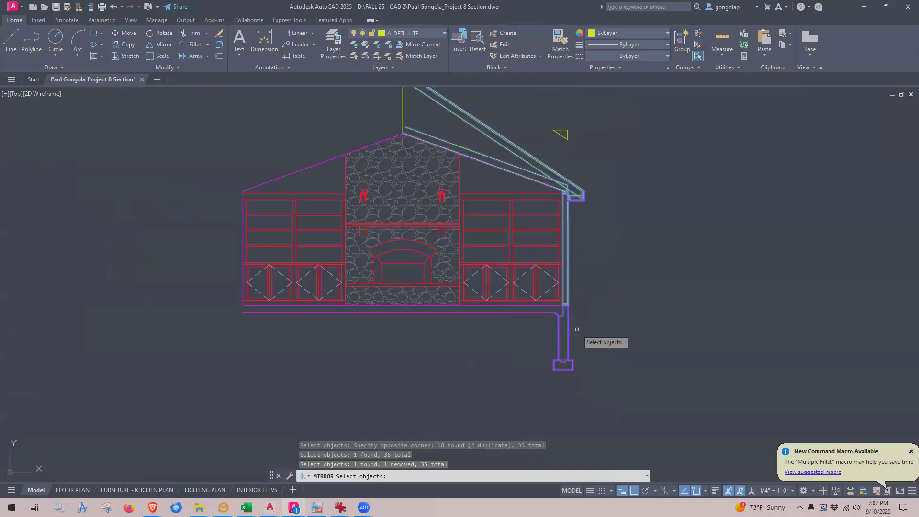
{"action": "middle_click_drag", "start_coordinate": [595, 229], "coordinate": [599, 328]}
{"action": "scroll", "coordinate": [599, 285], "scroll_direction": "up", "scroll_amount": 2}
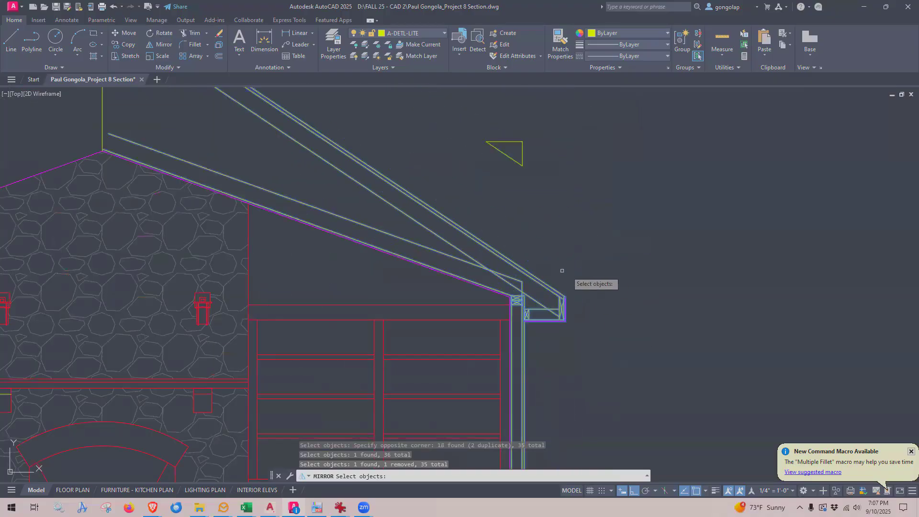
{"action": "scroll", "coordinate": [581, 280], "scroll_direction": "down", "scroll_amount": 1}
{"action": "scroll", "coordinate": [580, 281], "scroll_direction": "down", "scroll_amount": 2}
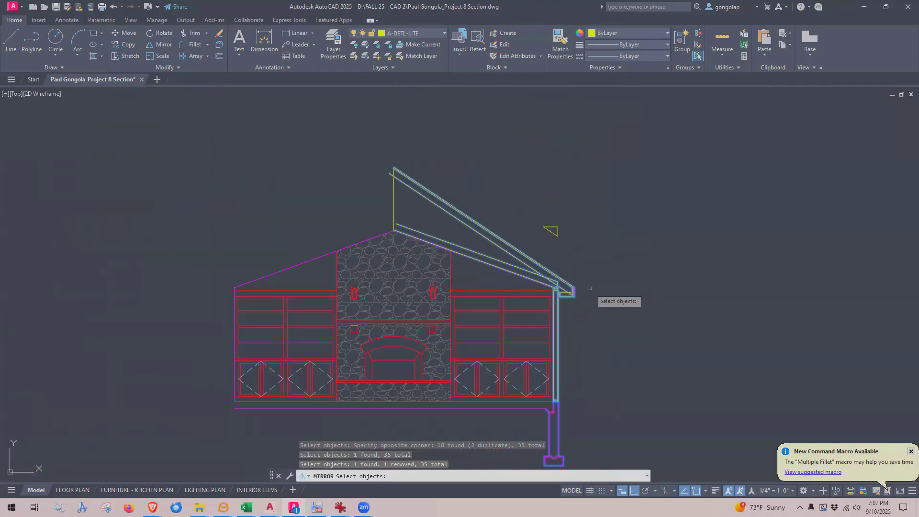
{"action": "middle_click_drag", "start_coordinate": [589, 287], "coordinate": [592, 240]}
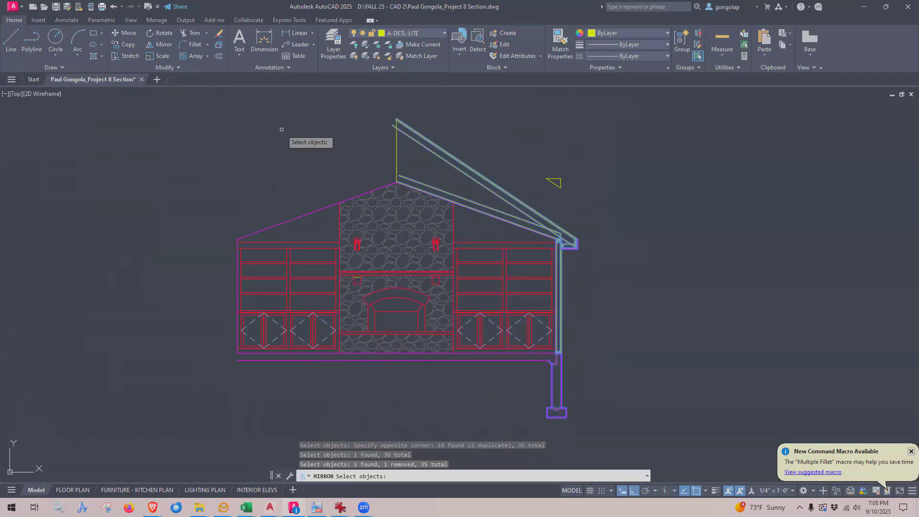
- Mirror the selected framing and foundation about a vertical line through the ceiling peak, keeping the source objects
{"action": "key", "text": "Return"}
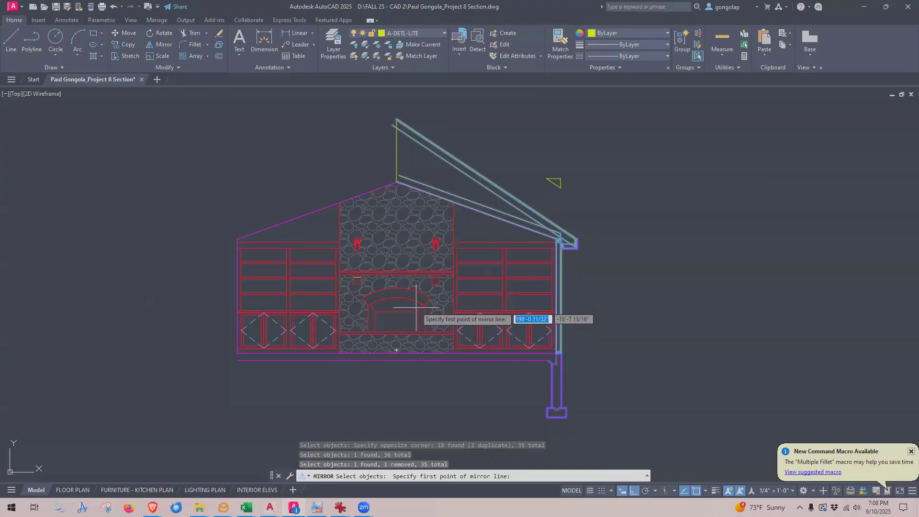
{"action": "scroll", "coordinate": [417, 173], "scroll_direction": "up", "scroll_amount": 8}
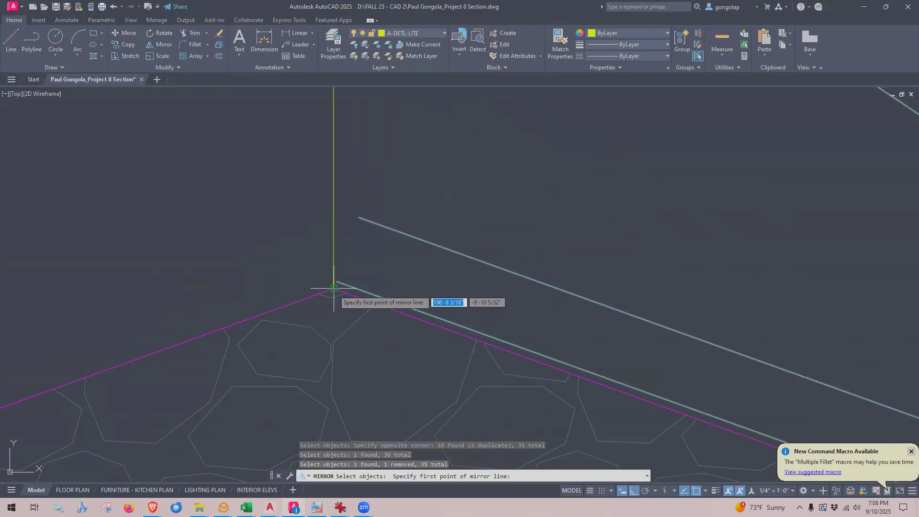
{"action": "left_click", "coordinate": [333, 288]}
{"action": "scroll", "coordinate": [334, 288], "scroll_direction": "down", "scroll_amount": 8}
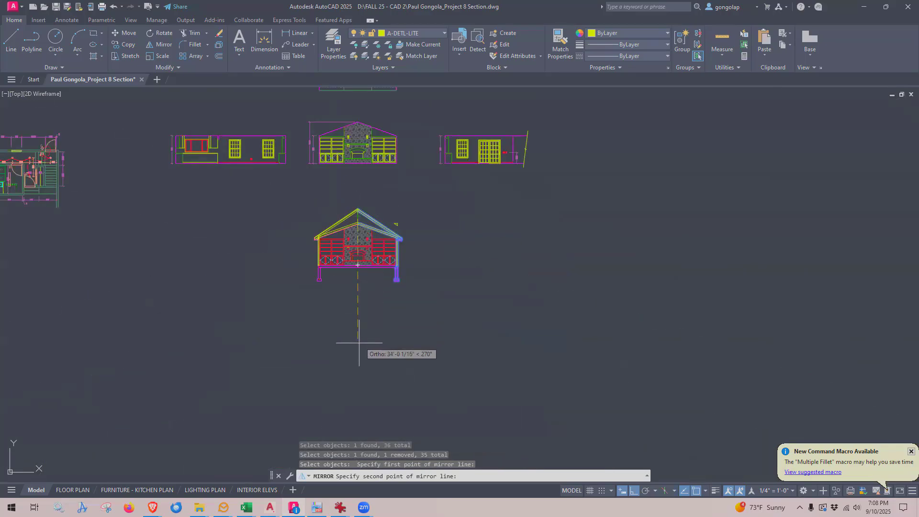
{"action": "left_click", "coordinate": [356, 356]}
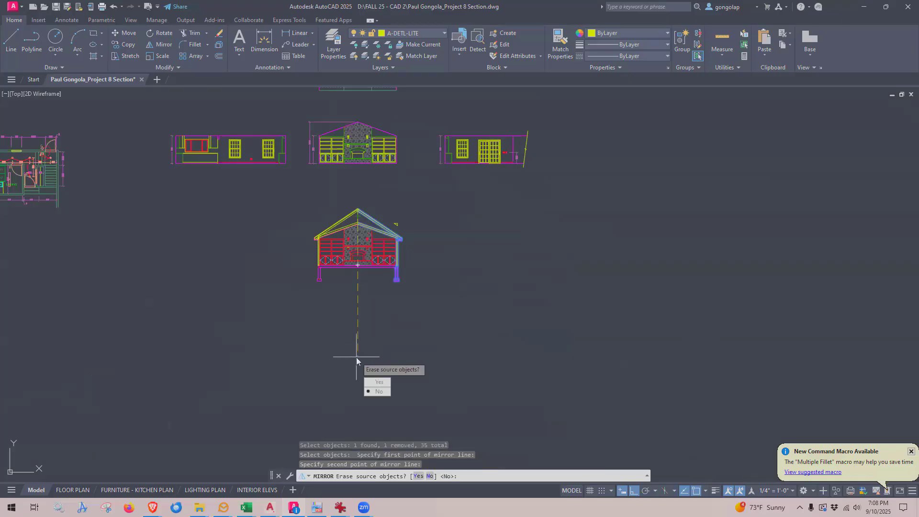
{"action": "left_click", "coordinate": [378, 392]}
{"action": "scroll", "coordinate": [328, 201], "scroll_direction": "up", "scroll_amount": 4}
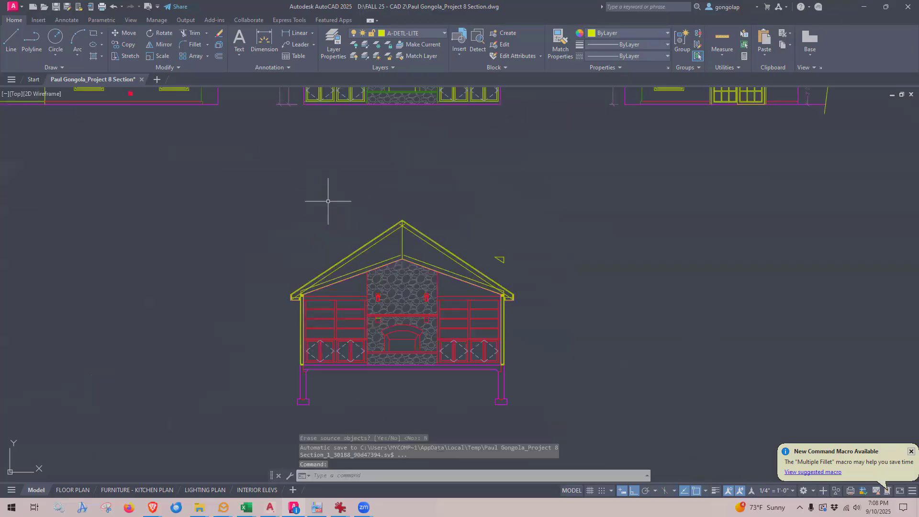
- Examine the mirrored half at the eave, wall, slab edge, foundation and ridge for lines that do not meet
{"action": "scroll", "coordinate": [328, 200], "scroll_direction": "up", "scroll_amount": 2}
{"action": "scroll", "coordinate": [307, 389], "scroll_direction": "up", "scroll_amount": 6}
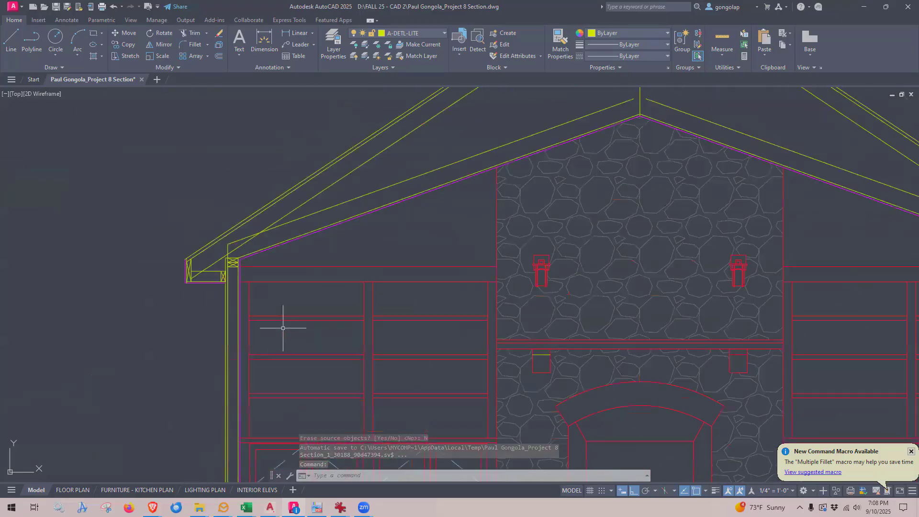
{"action": "scroll", "coordinate": [283, 327], "scroll_direction": "down", "scroll_amount": 3}
{"action": "middle_click_drag", "start_coordinate": [311, 337], "coordinate": [321, 225]}
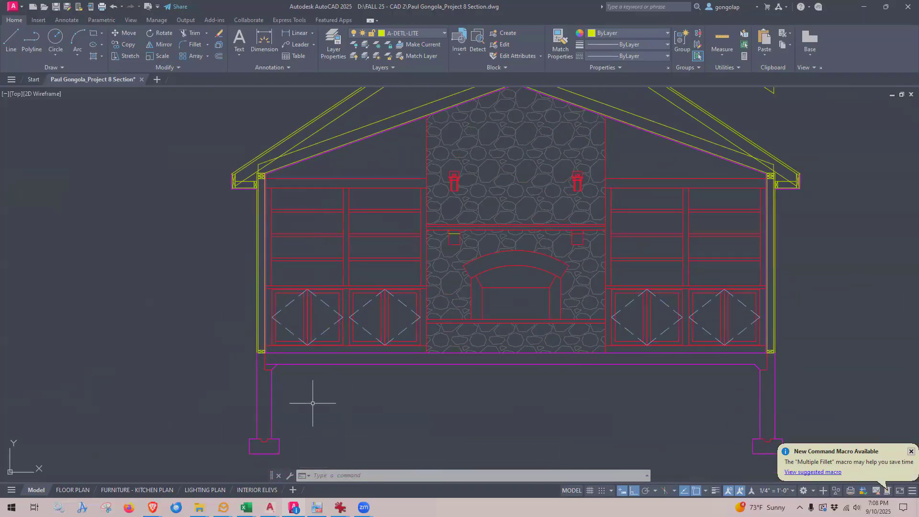
{"action": "scroll", "coordinate": [304, 385], "scroll_direction": "up", "scroll_amount": 3}
{"action": "scroll", "coordinate": [259, 346], "scroll_direction": "up", "scroll_amount": 3}
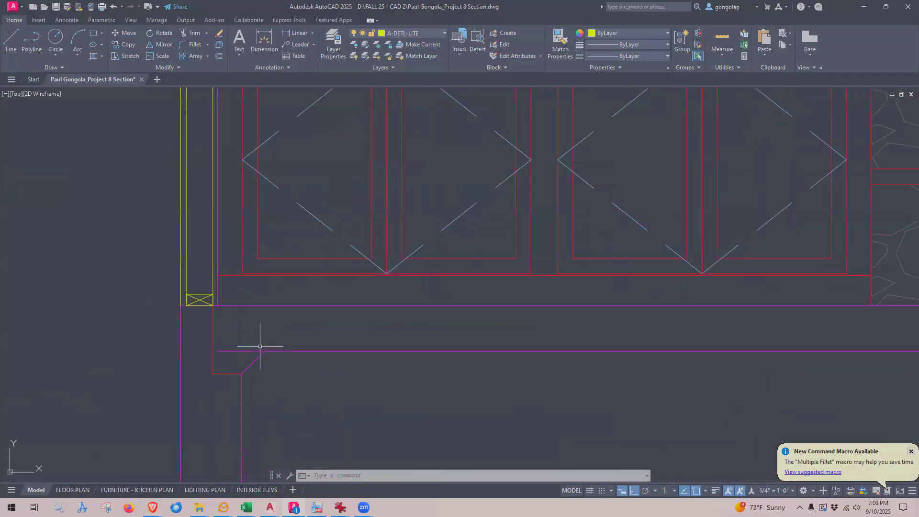
{"action": "left_click", "coordinate": [256, 351]}
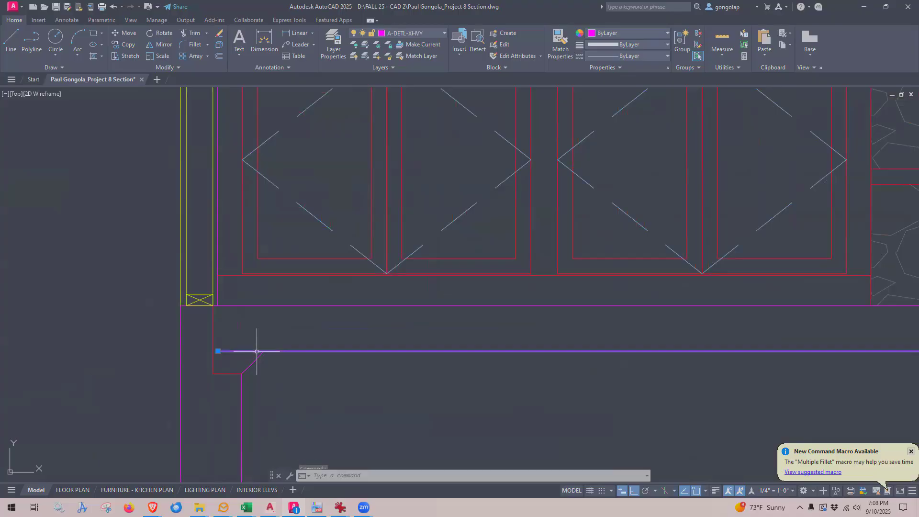
{"action": "key", "text": "Escape"}
{"action": "scroll", "coordinate": [256, 335], "scroll_direction": "down", "scroll_amount": 4}
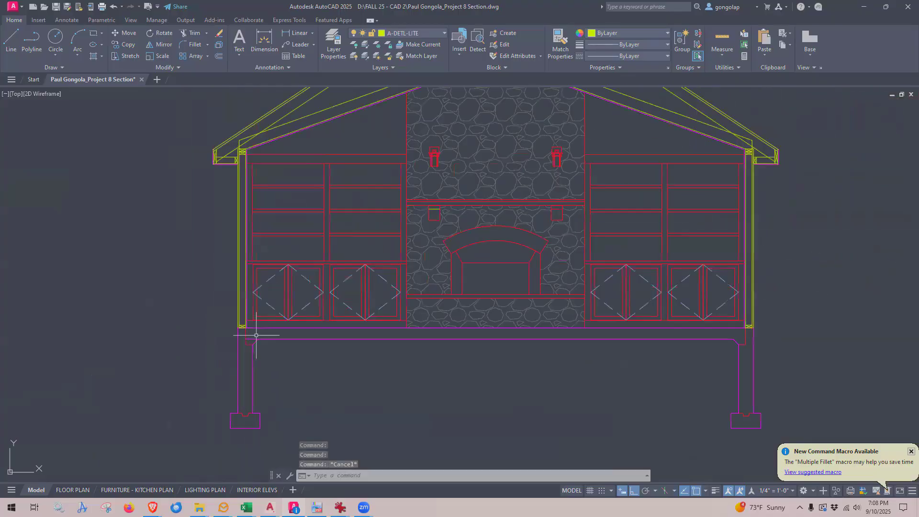
{"action": "middle_click_drag", "start_coordinate": [250, 191], "coordinate": [195, 376]}
{"action": "scroll", "coordinate": [444, 193], "scroll_direction": "up", "scroll_amount": 2}
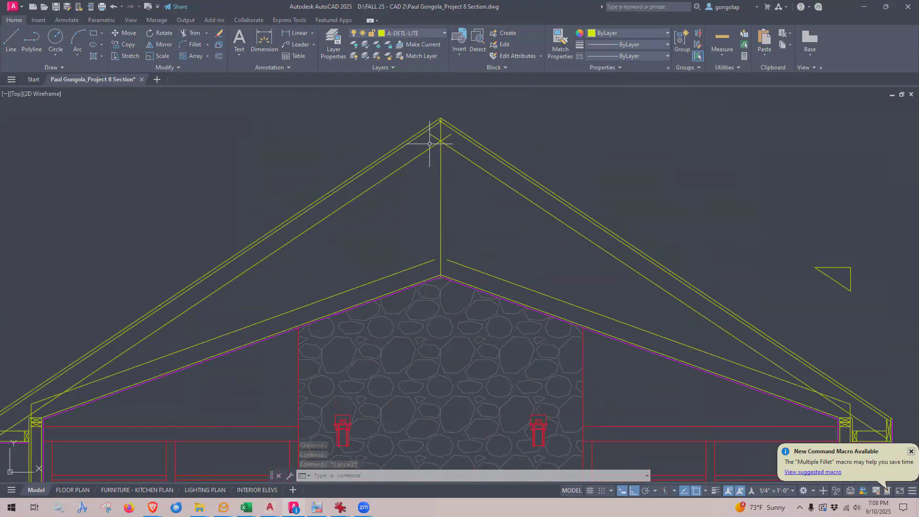
{"action": "scroll", "coordinate": [430, 144], "scroll_direction": "down", "scroll_amount": 4}
{"action": "scroll", "coordinate": [303, 380], "scroll_direction": "up", "scroll_amount": 3}
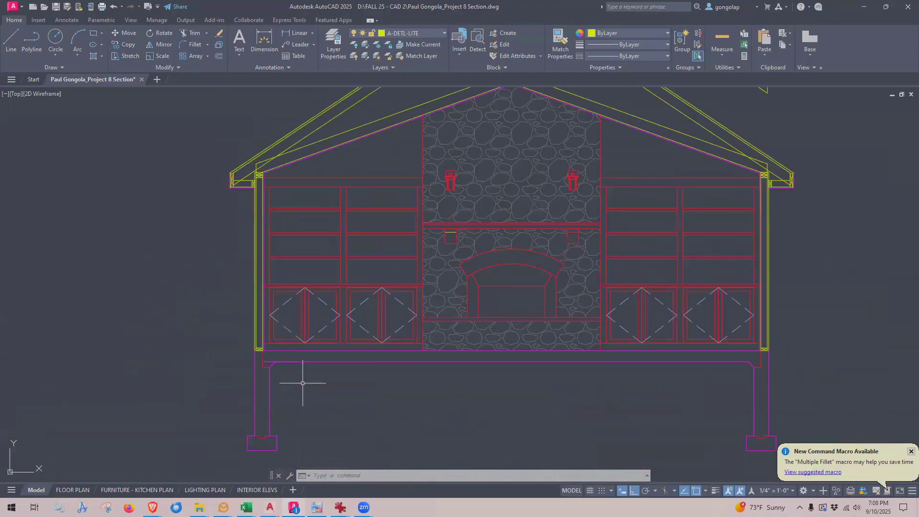
{"action": "scroll", "coordinate": [315, 371], "scroll_direction": "down", "scroll_amount": 2}
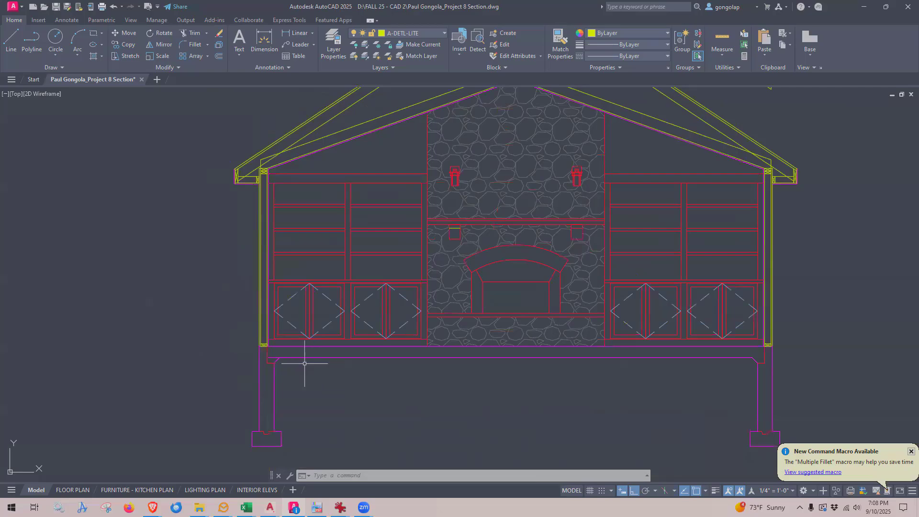
- Fillet the left slab haunch's diagonal with the slab's underside line at zero radius to form a clean corner
{"action": "scroll", "coordinate": [303, 365], "scroll_direction": "up", "scroll_amount": 4}
{"action": "type", "text": "f"}
{"action": "key", "text": "Return"}
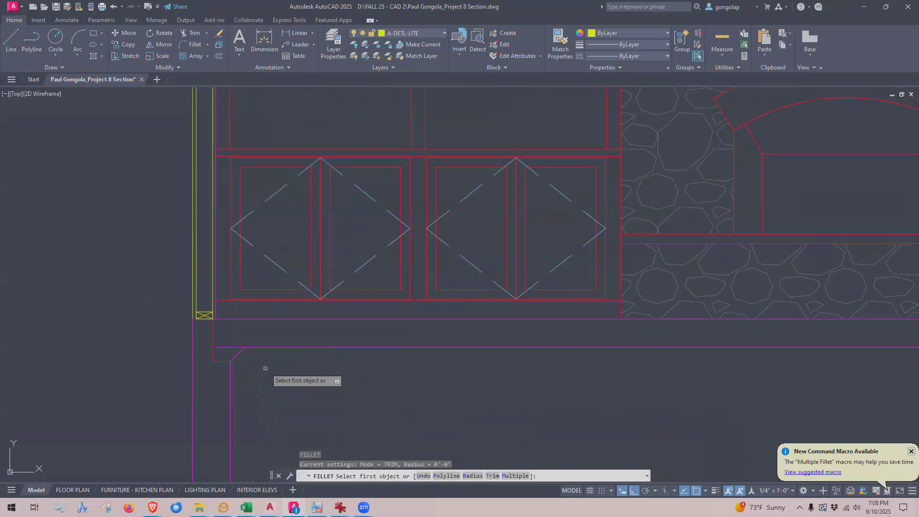
{"action": "scroll", "coordinate": [258, 365], "scroll_direction": "up", "scroll_amount": 2}
{"action": "left_click", "coordinate": [231, 341]}
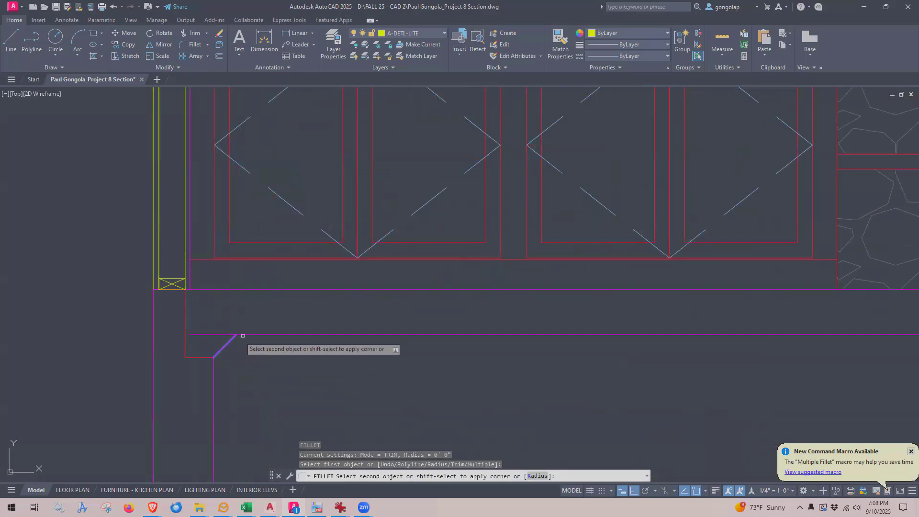
{"action": "left_click", "coordinate": [247, 334]}
{"action": "scroll", "coordinate": [261, 375], "scroll_direction": "down", "scroll_amount": 3}
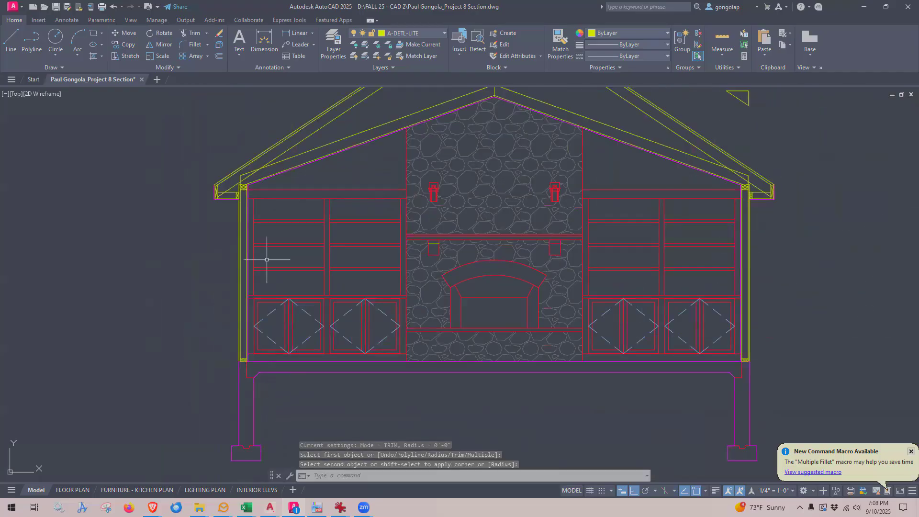
- Join the left and right sloped ceiling framing lines at the peak with zero-radius fillets, lower pair first and upper pair second
{"action": "middle_click_drag", "start_coordinate": [250, 262], "coordinate": [246, 373]}
{"action": "middle_click_drag", "start_coordinate": [379, 224], "coordinate": [304, 287]}
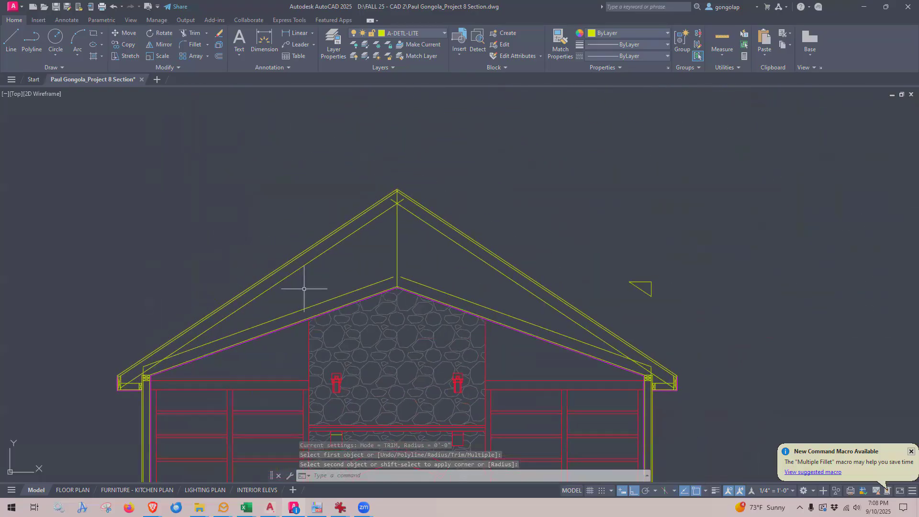
{"action": "scroll", "coordinate": [392, 279], "scroll_direction": "up", "scroll_amount": 4}
{"action": "scroll", "coordinate": [391, 279], "scroll_direction": "up", "scroll_amount": 2}
{"action": "scroll", "coordinate": [389, 297], "scroll_direction": "up", "scroll_amount": 2}
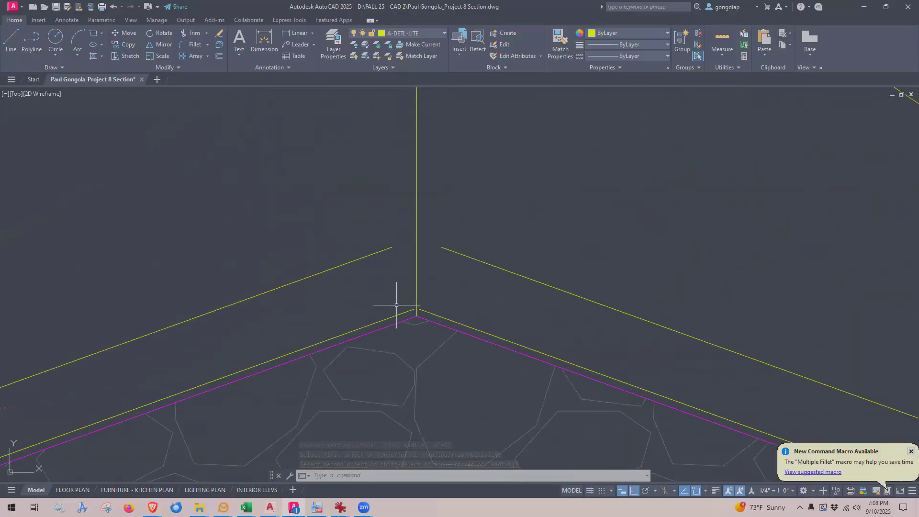
{"action": "key", "text": "space"}
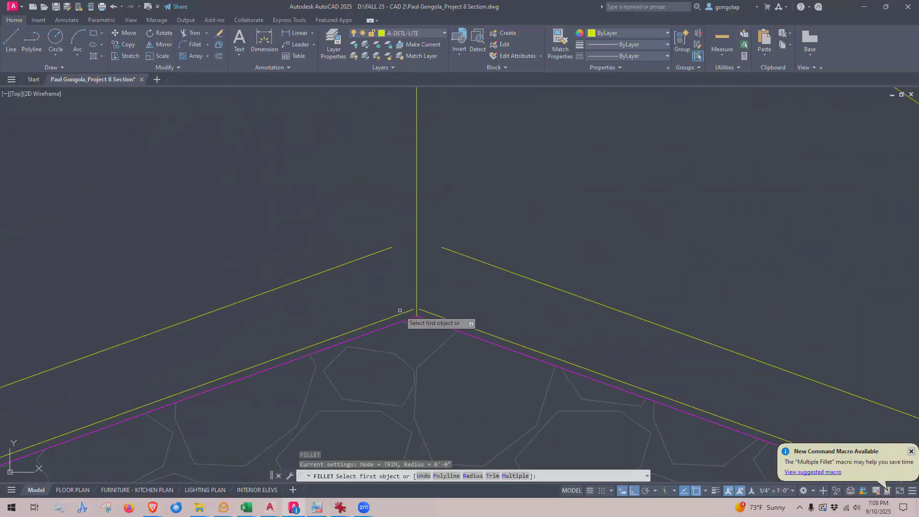
{"action": "left_click", "coordinate": [400, 314]}
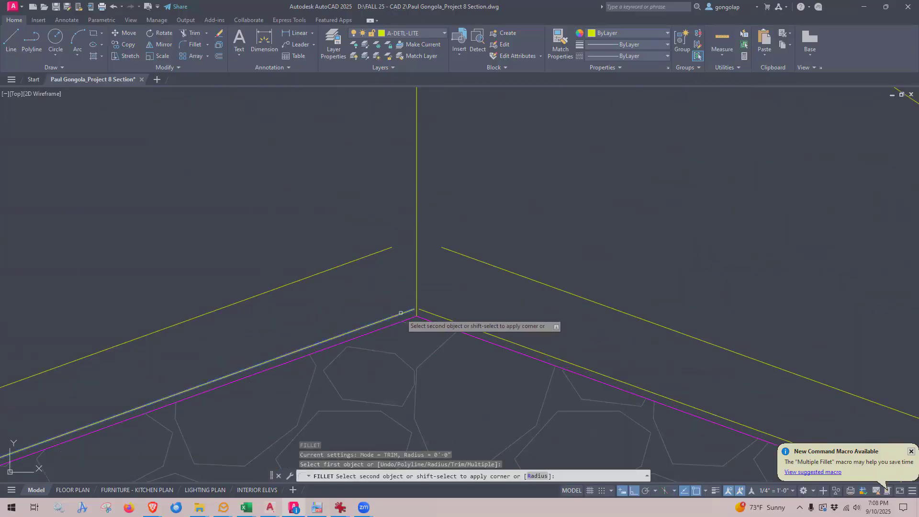
{"action": "left_click", "coordinate": [439, 316]}
{"action": "key", "text": "space"}
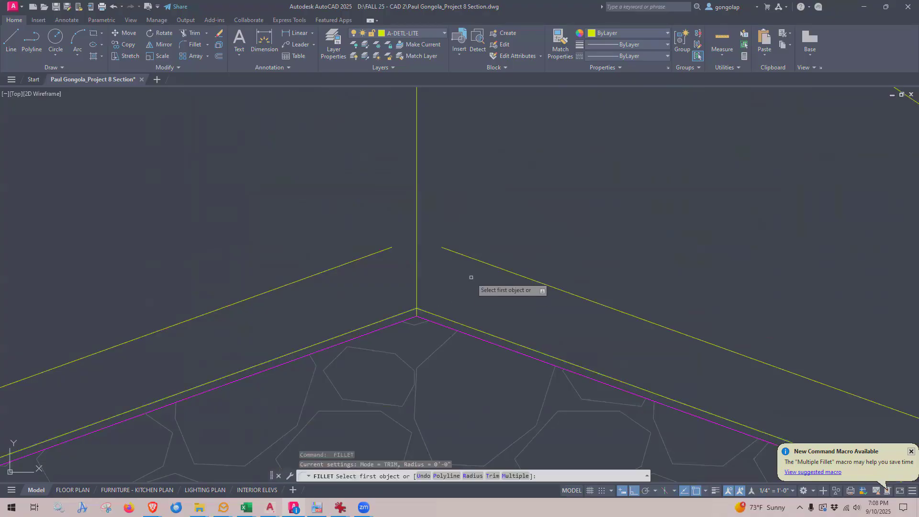
{"action": "left_click", "coordinate": [462, 253]}
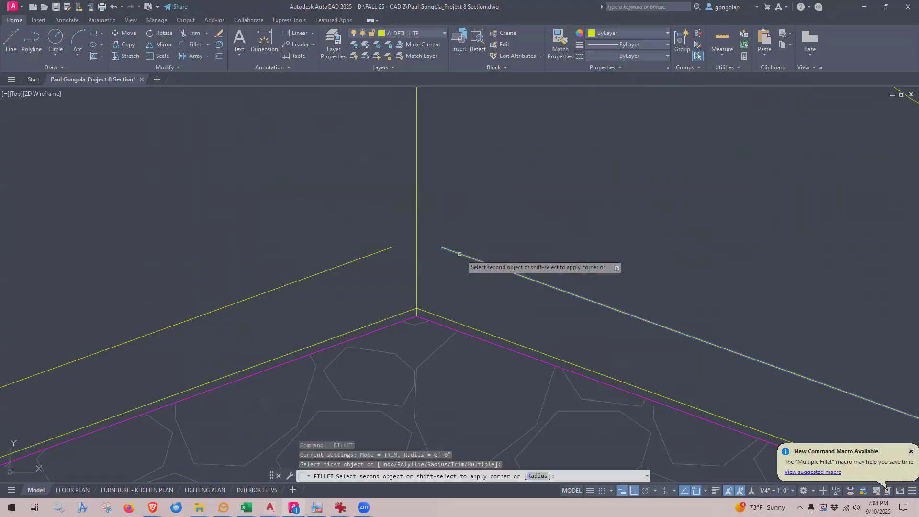
{"action": "left_click", "coordinate": [369, 255]}
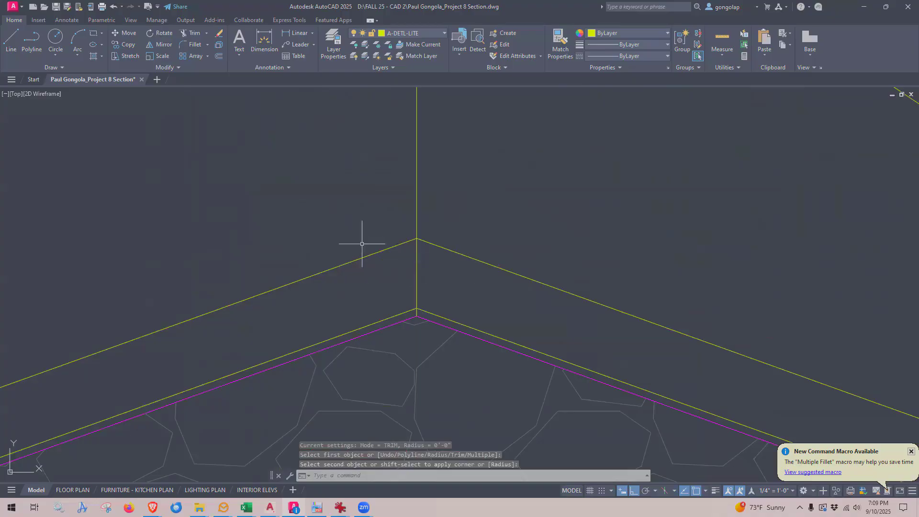
- Join the rafters' bottom lines and their top lines at the ridge with zero-radius fillets
{"action": "scroll", "coordinate": [395, 296], "scroll_direction": "down", "scroll_amount": 2}
{"action": "scroll", "coordinate": [395, 296], "scroll_direction": "down", "scroll_amount": 2}
{"action": "middle_click_drag", "start_coordinate": [410, 189], "coordinate": [410, 283]}
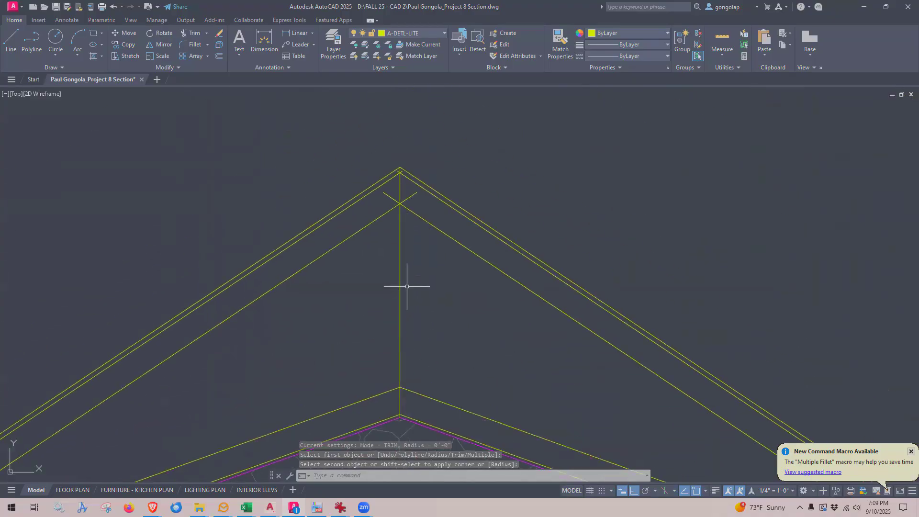
{"action": "key", "text": "space"}
{"action": "left_click", "coordinate": [398, 207]}
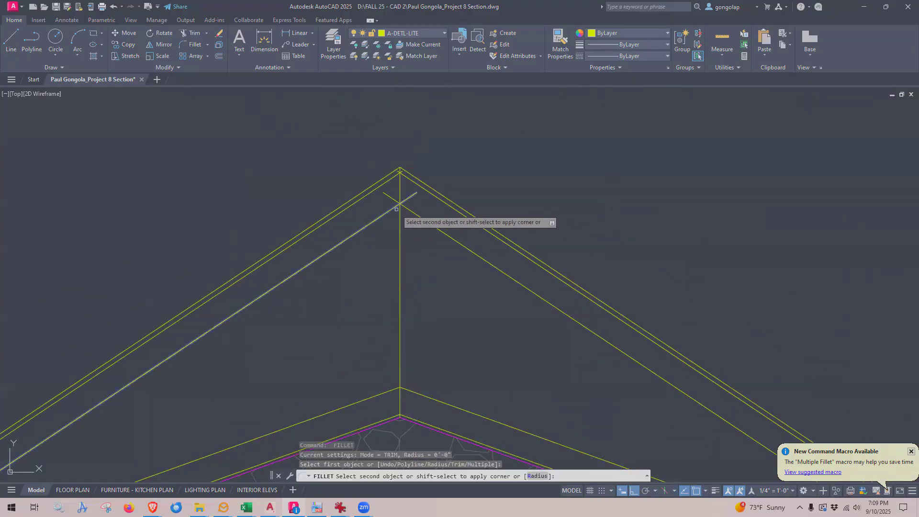
{"action": "left_click", "coordinate": [407, 207]}
{"action": "scroll", "coordinate": [420, 176], "scroll_direction": "up", "scroll_amount": 2}
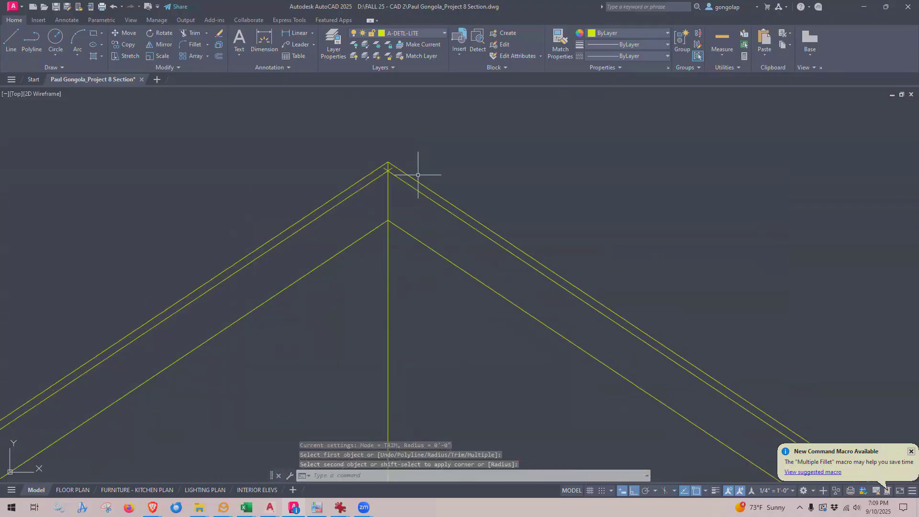
{"action": "key", "text": "space"}
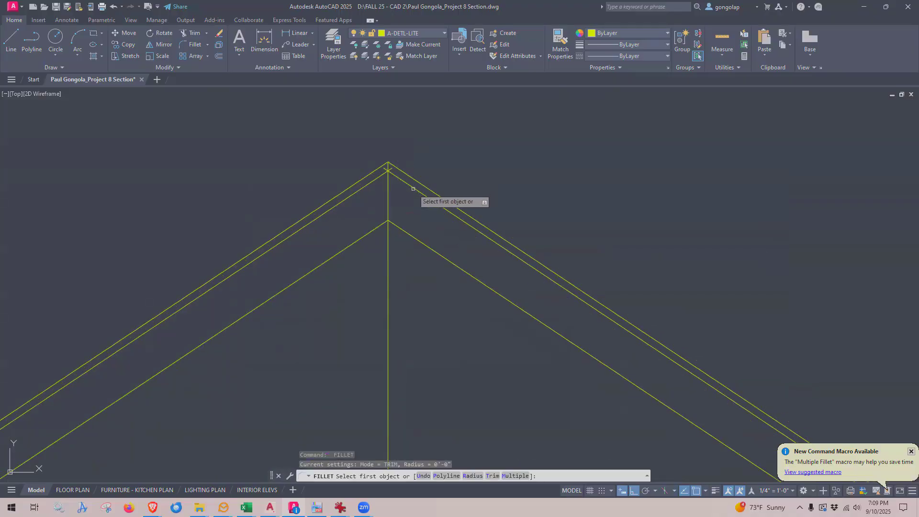
{"action": "left_click", "coordinate": [413, 188]}
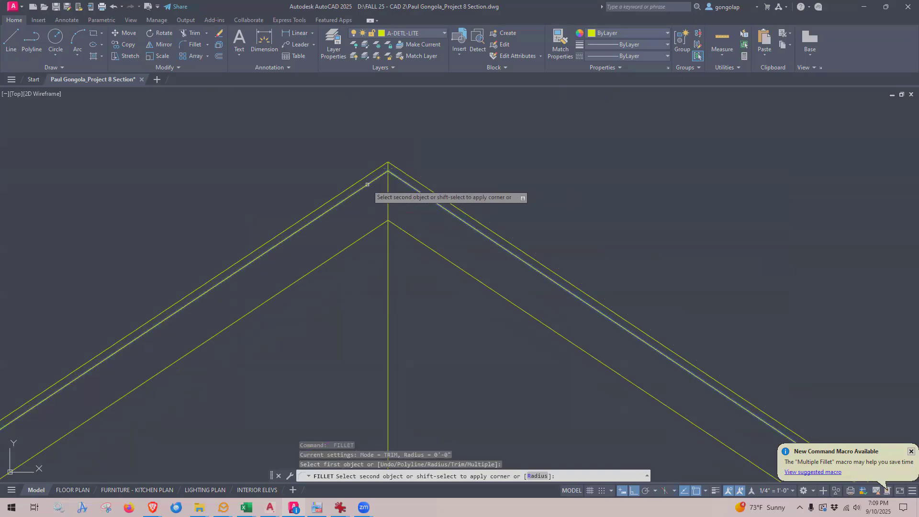
{"action": "left_click", "coordinate": [367, 184]}
- Match the yellow line in the left bracket below the mantel to the properties of the red mantel line
{"action": "scroll", "coordinate": [431, 160], "scroll_direction": "down", "scroll_amount": 3}
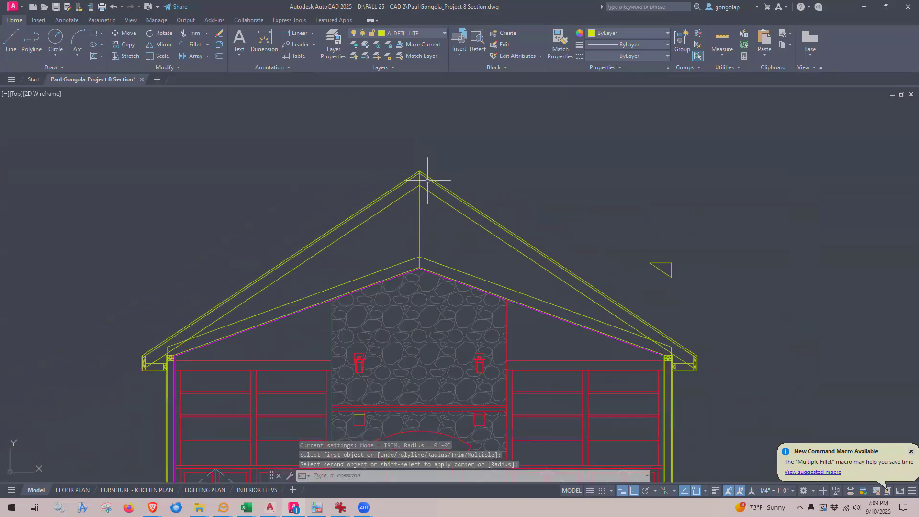
{"action": "middle_click_drag", "start_coordinate": [447, 255], "coordinate": [425, 194]}
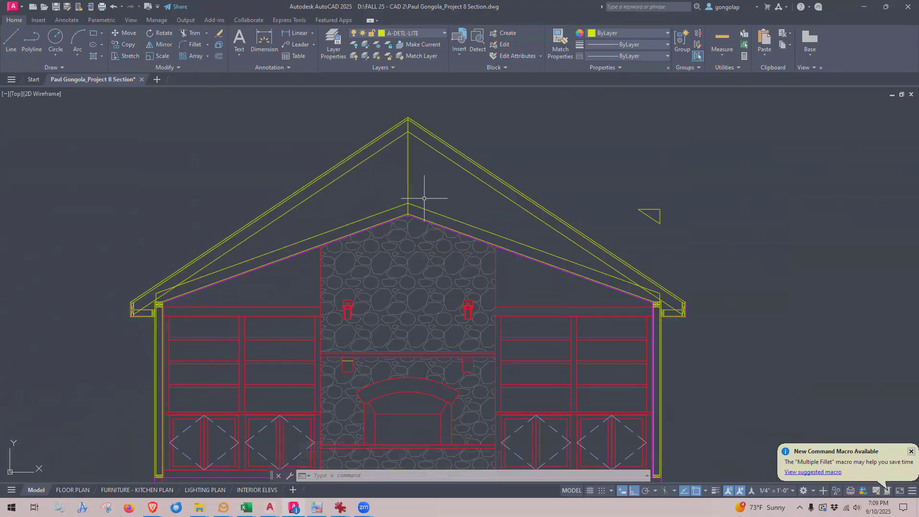
{"action": "scroll", "coordinate": [390, 365], "scroll_direction": "up", "scroll_amount": 6}
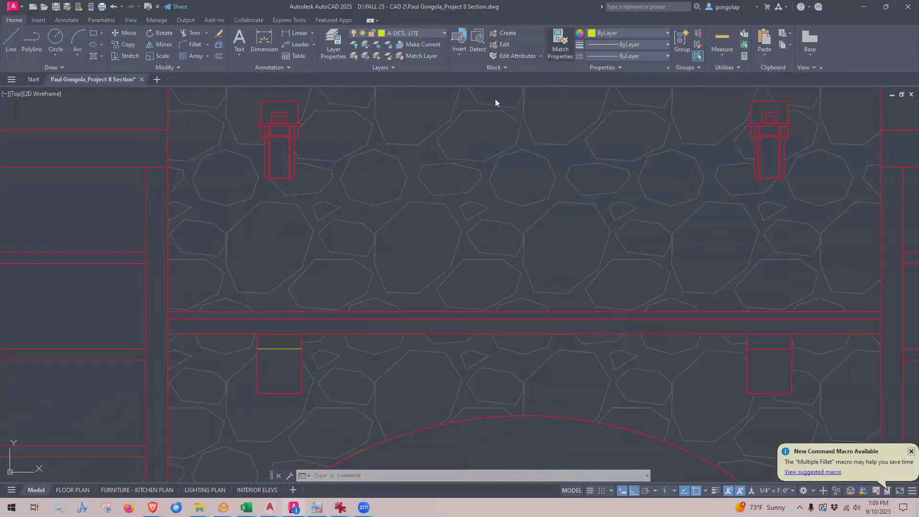
{"action": "left_click", "coordinate": [560, 43]}
{"action": "left_click", "coordinate": [334, 319]}
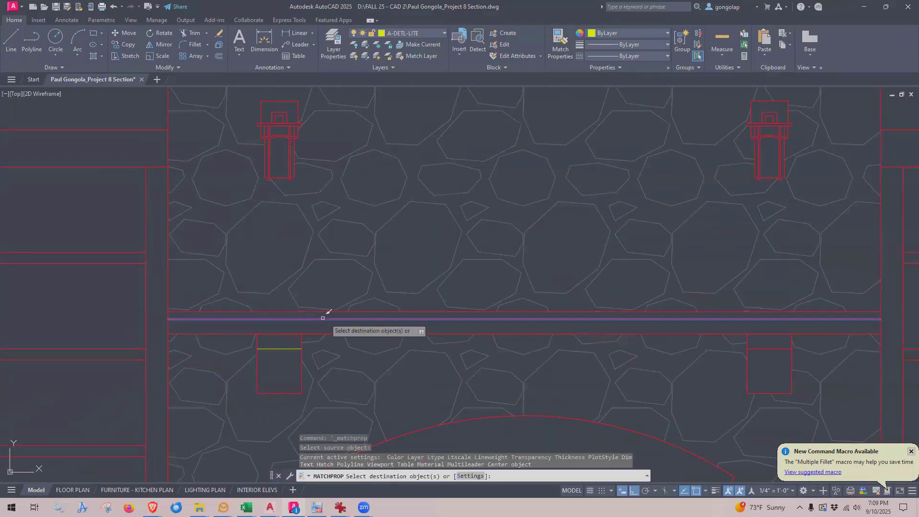
{"action": "left_click", "coordinate": [288, 340]}
{"action": "left_click", "coordinate": [273, 362]}
{"action": "key", "text": "Escape"}
{"action": "scroll", "coordinate": [273, 352], "scroll_direction": "down", "scroll_amount": 8}
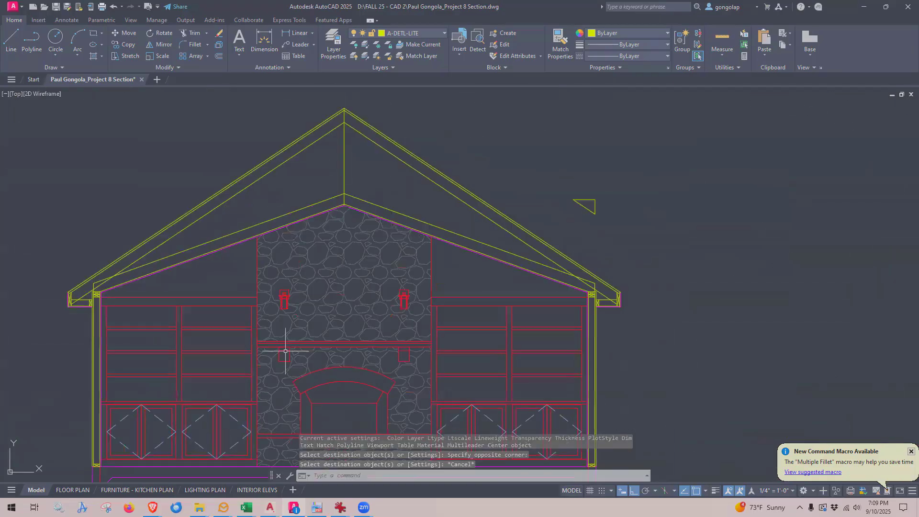
{"action": "middle_click_drag", "start_coordinate": [260, 286], "coordinate": [393, 197]}
{"action": "scroll", "coordinate": [309, 244], "scroll_direction": "up", "scroll_amount": 2}
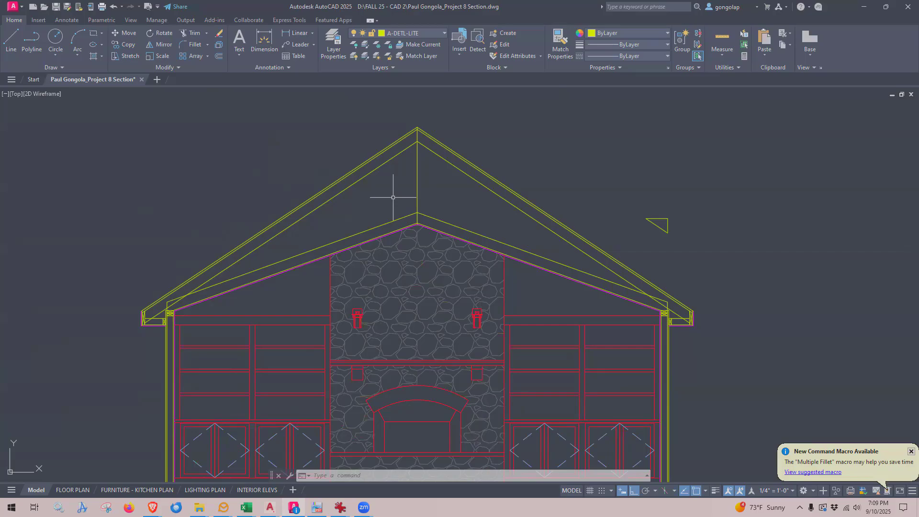
{"action": "scroll", "coordinate": [396, 245], "scroll_direction": "up", "scroll_amount": 4}
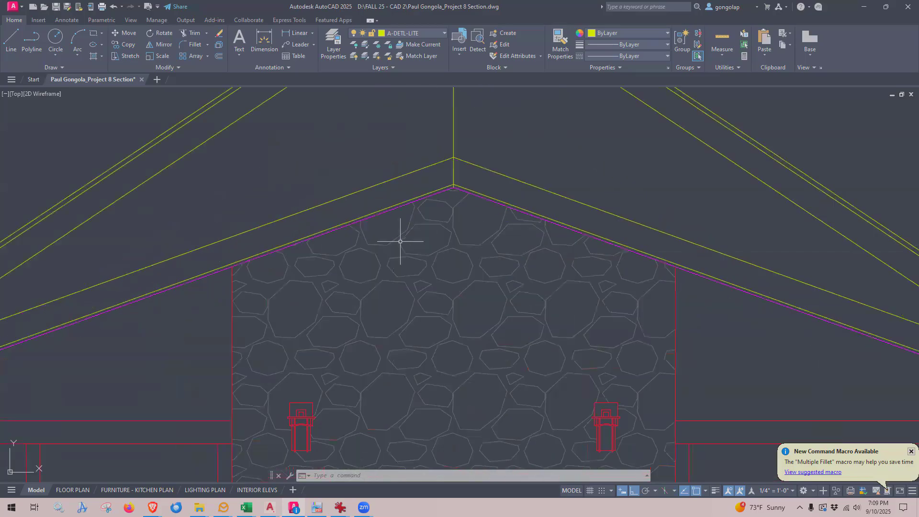
- Check the truss framing and attachment plate details around the roof peak in the building section notes PDF
{"action": "scroll", "coordinate": [457, 192], "scroll_direction": "down", "scroll_amount": 4}
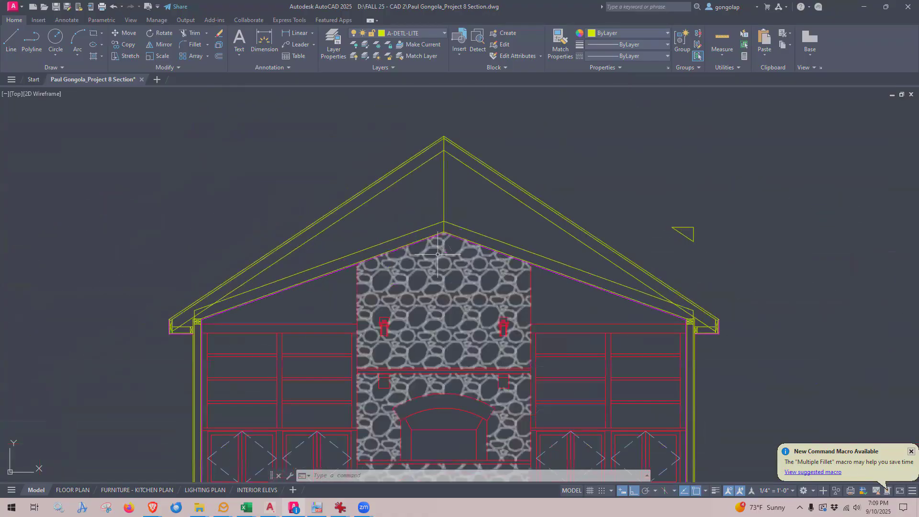
{"action": "middle_click_drag", "start_coordinate": [457, 190], "coordinate": [460, 209]}
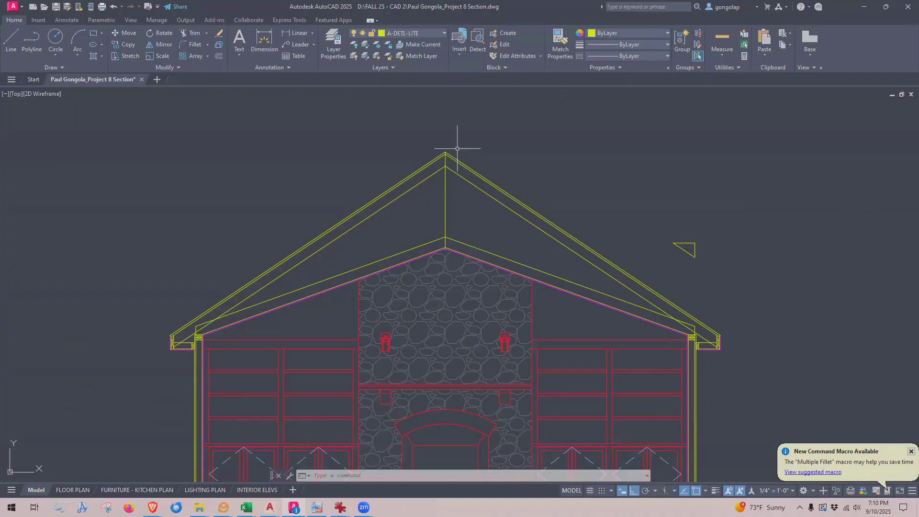
{"action": "scroll", "coordinate": [473, 217], "scroll_direction": "up", "scroll_amount": 3}
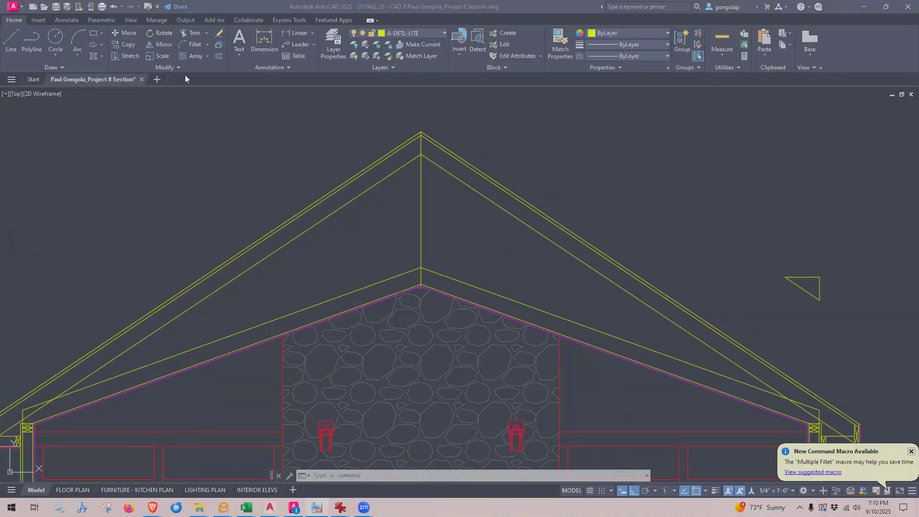
{"action": "left_click_drag", "start_coordinate": [185, 76], "coordinate": [187, 78]}
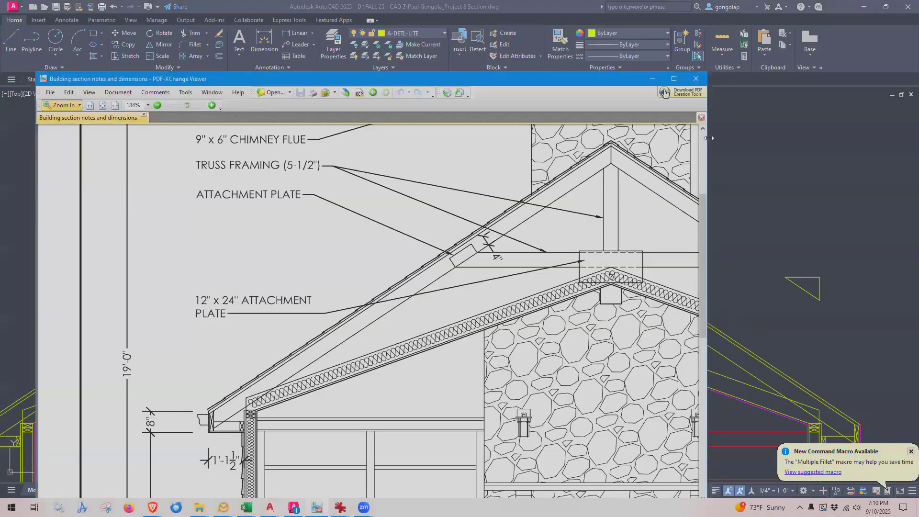
{"action": "left_click_drag", "start_coordinate": [908, 143], "coordinate": [914, 143]}
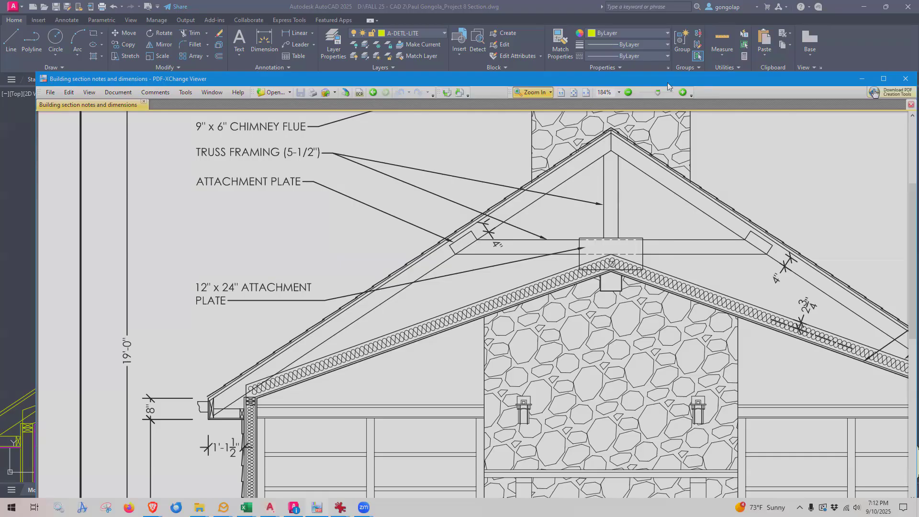
{"action": "left_click", "coordinate": [862, 79]}
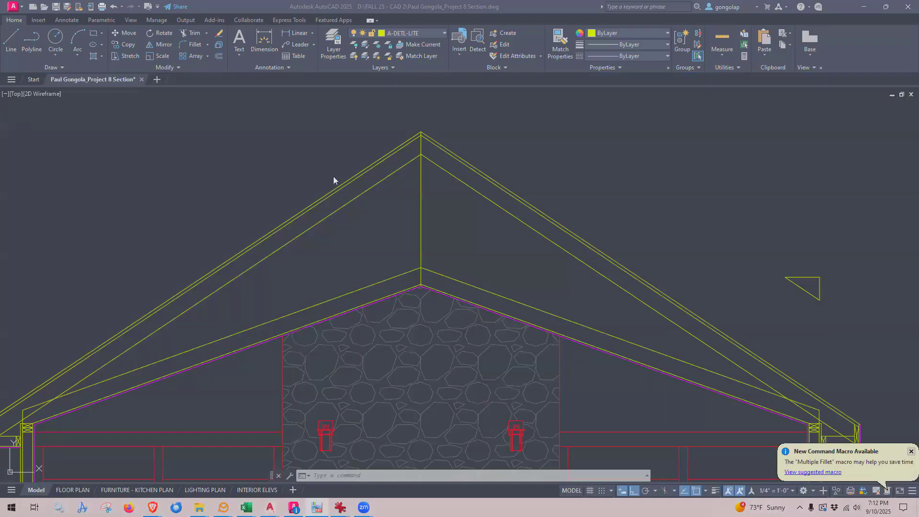
- Draw a 24 by 12 inch rectangle for the attachment plate in the empty space beside the right roof slope
{"action": "scroll", "coordinate": [403, 244], "scroll_direction": "down", "scroll_amount": 2}
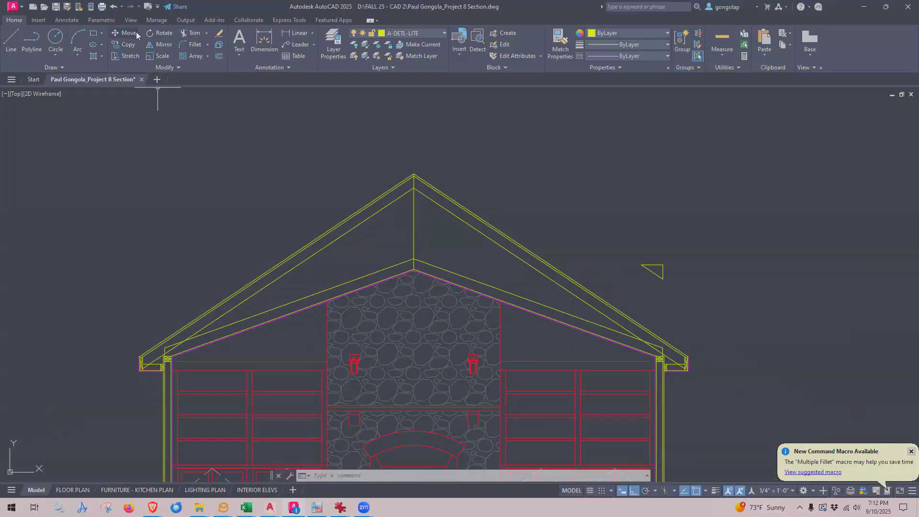
{"action": "left_click", "coordinate": [94, 33]}
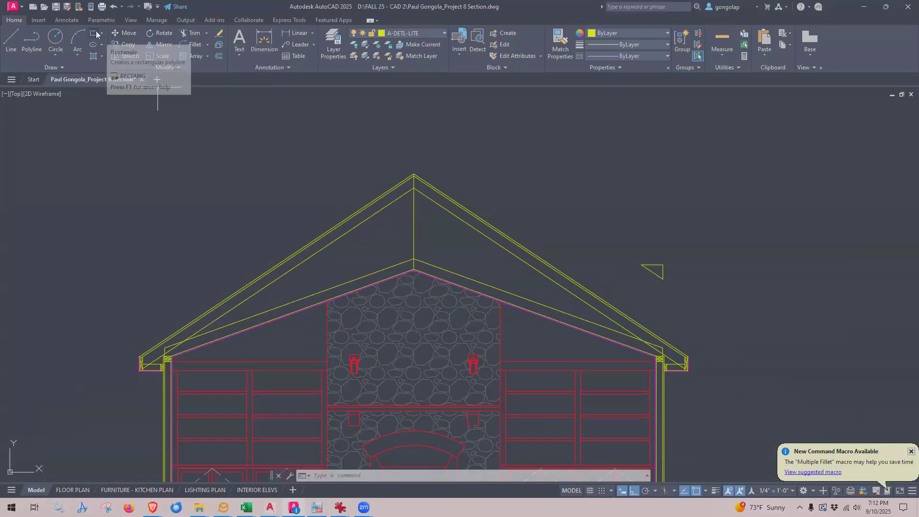
{"action": "scroll", "coordinate": [410, 221], "scroll_direction": "up", "scroll_amount": 2}
{"action": "scroll", "coordinate": [529, 240], "scroll_direction": "down", "scroll_amount": 4}
{"action": "scroll", "coordinate": [593, 207], "scroll_direction": "up", "scroll_amount": 4}
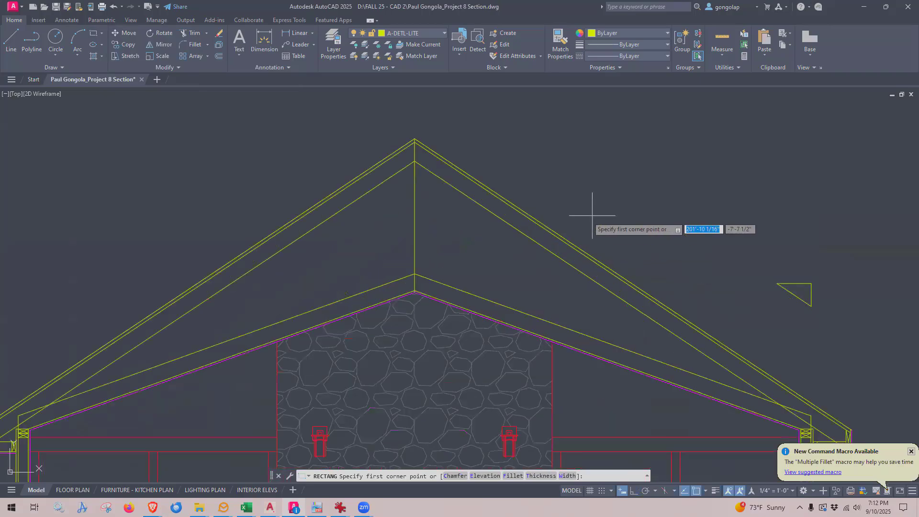
{"action": "left_click", "coordinate": [617, 204]}
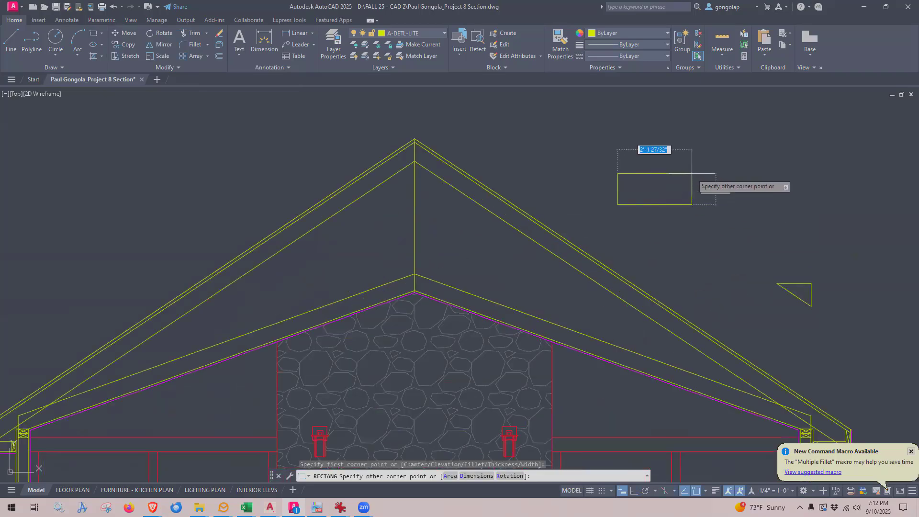
{"action": "type", "text": "24"}
{"action": "key", "text": "Tab"}
{"action": "type", "text": "12"}
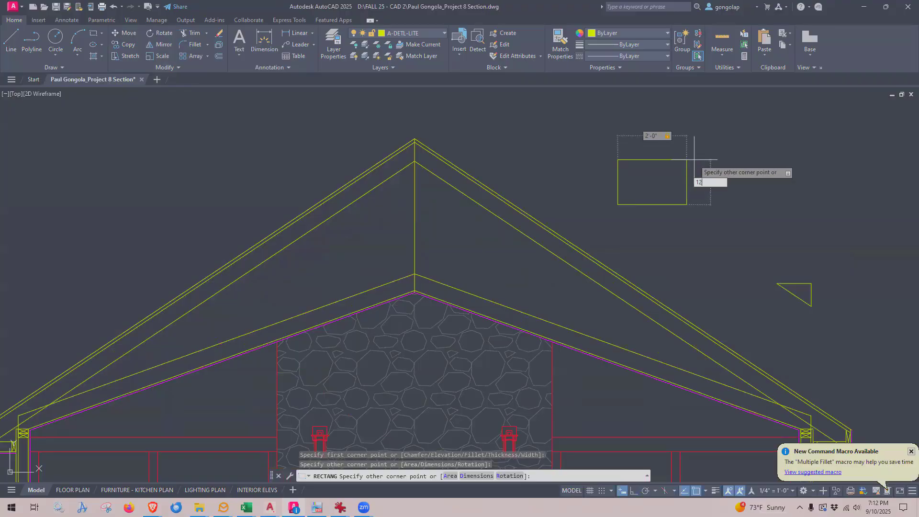
{"action": "key", "text": "Return"}
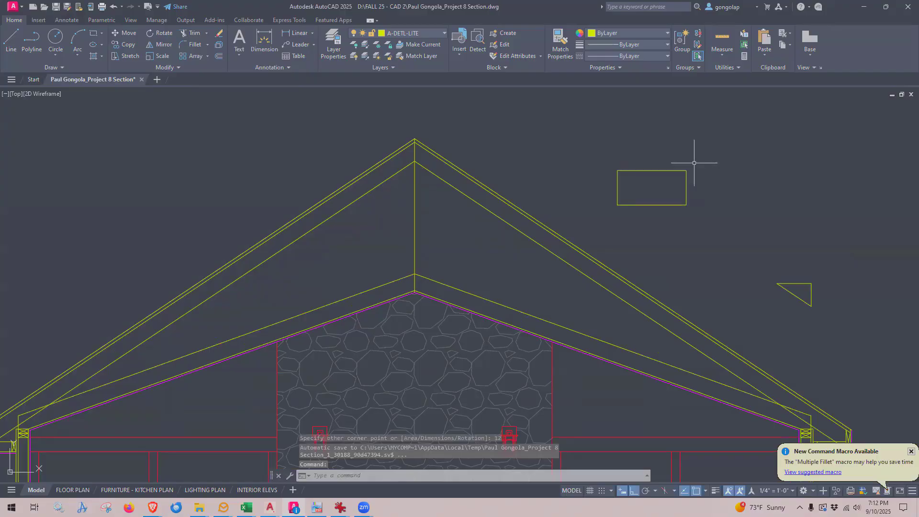
- Move the attachment plate rectangle by its bottom-edge midpoint onto the peak of the lower yellow ceiling framing lines, with Ortho off
{"action": "type", "text": "m"}
{"action": "key", "text": "Return"}
{"action": "left_click", "coordinate": [695, 199]}
{"action": "left_click", "coordinate": [662, 213]}
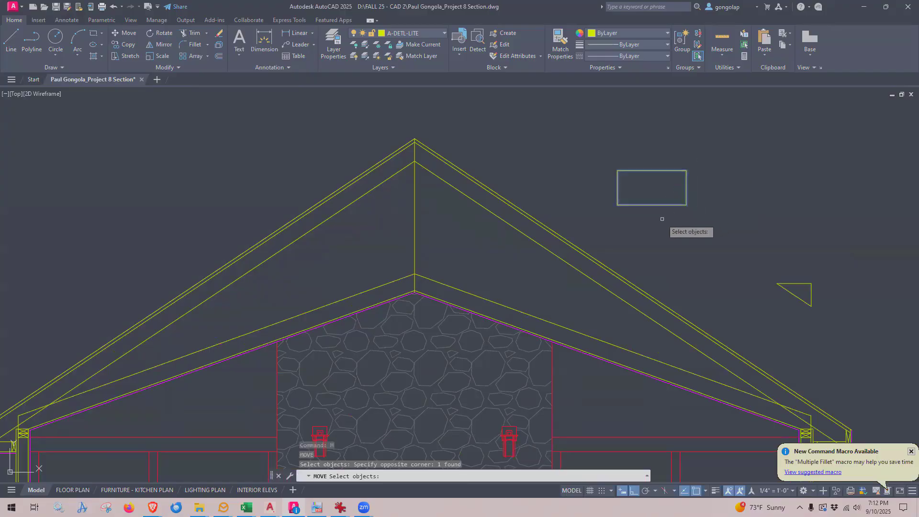
{"action": "key", "text": "Return"}
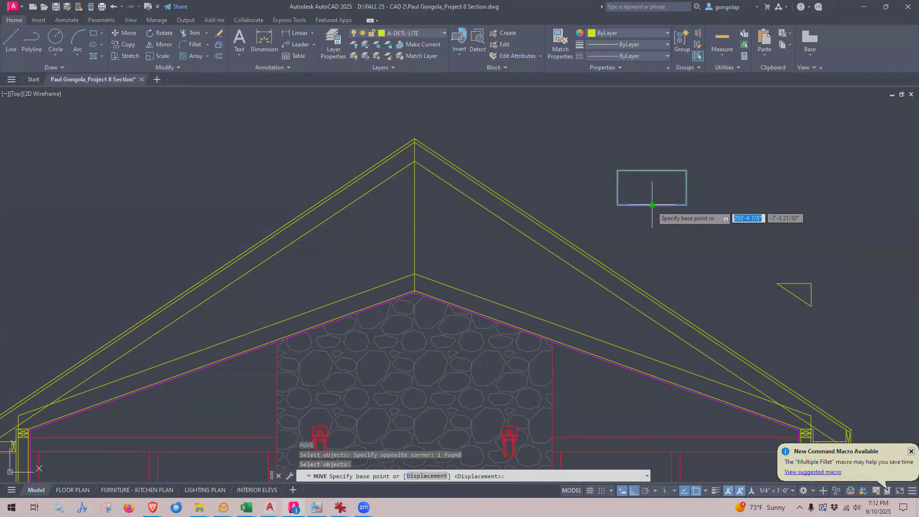
{"action": "left_click", "coordinate": [652, 204]}
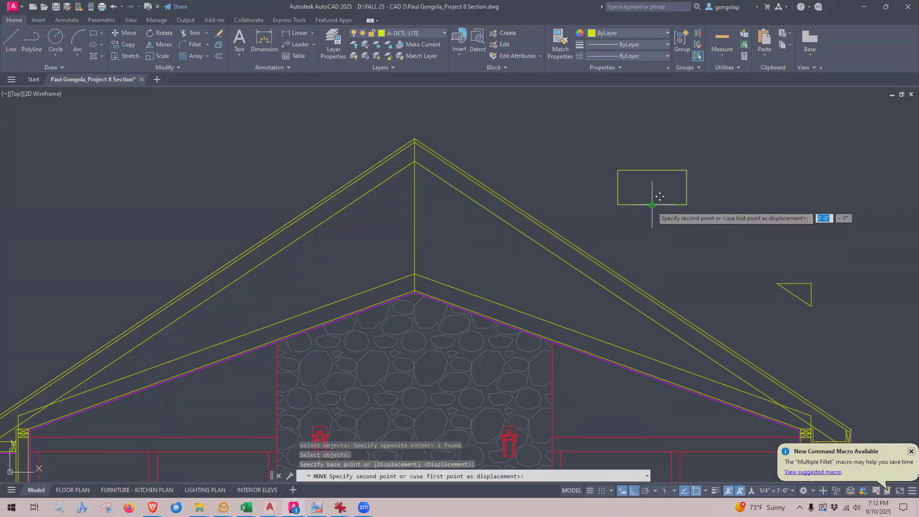
{"action": "scroll", "coordinate": [591, 275], "scroll_direction": "up", "scroll_amount": 2}
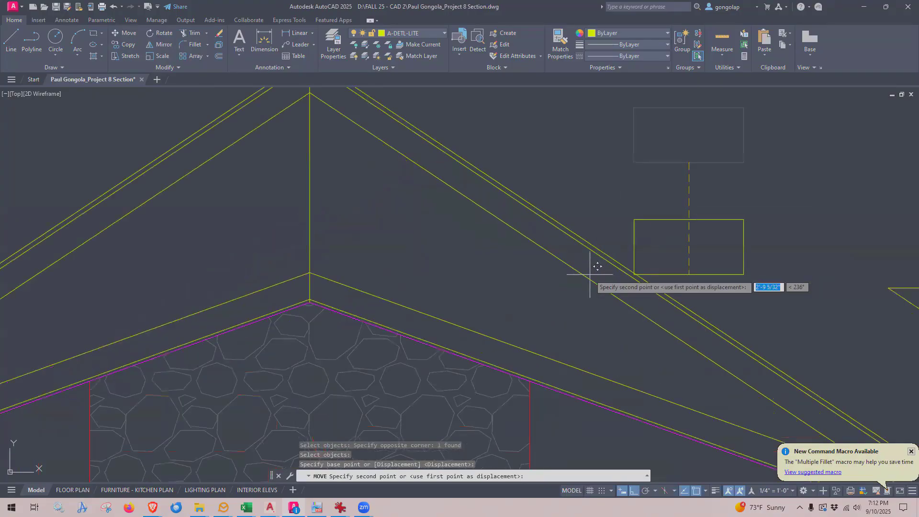
{"action": "middle_click_drag", "start_coordinate": [438, 272], "coordinate": [555, 216]}
{"action": "left_click", "coordinate": [634, 489]}
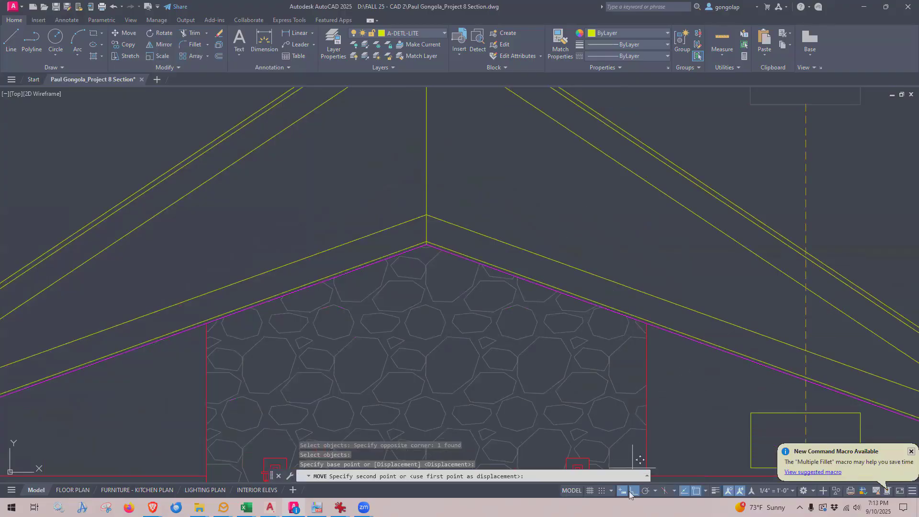
{"action": "scroll", "coordinate": [472, 207], "scroll_direction": "up", "scroll_amount": 6}
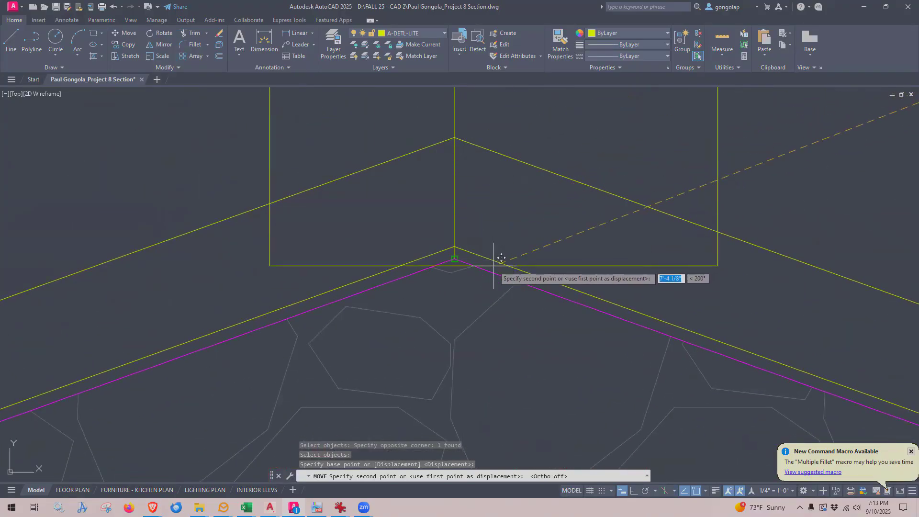
{"action": "left_click", "coordinate": [454, 247]}
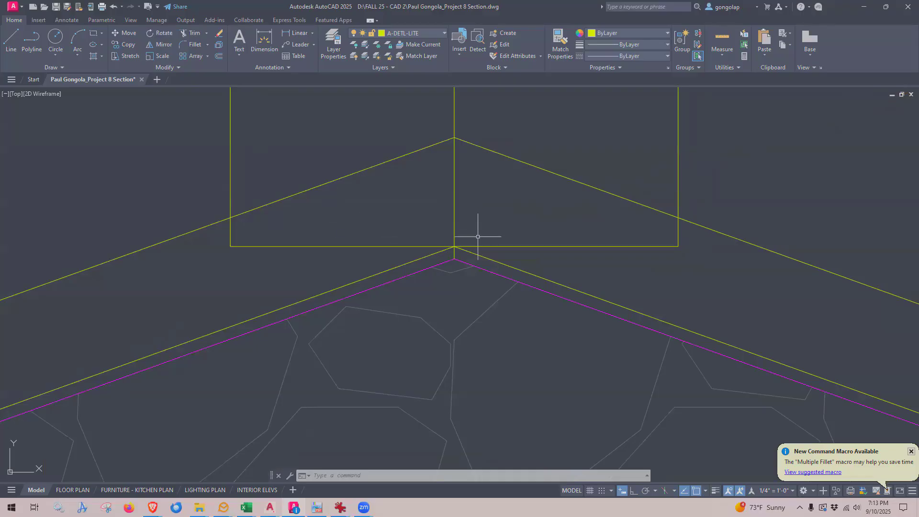
- Draw a horizontal line from the upper ceiling framing peak toward the right rafter, ending beyond the attachment plate
{"action": "scroll", "coordinate": [477, 232], "scroll_direction": "down", "scroll_amount": 5}
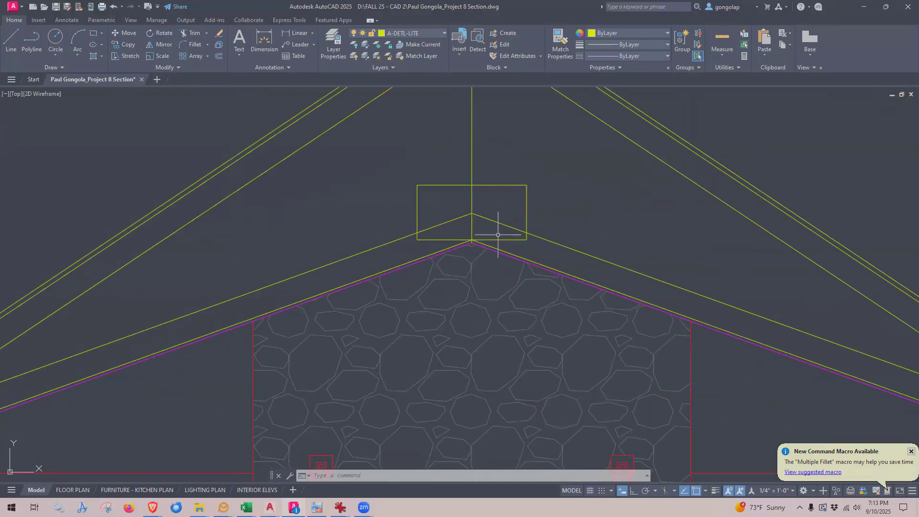
{"action": "scroll", "coordinate": [498, 235], "scroll_direction": "up", "scroll_amount": 2}
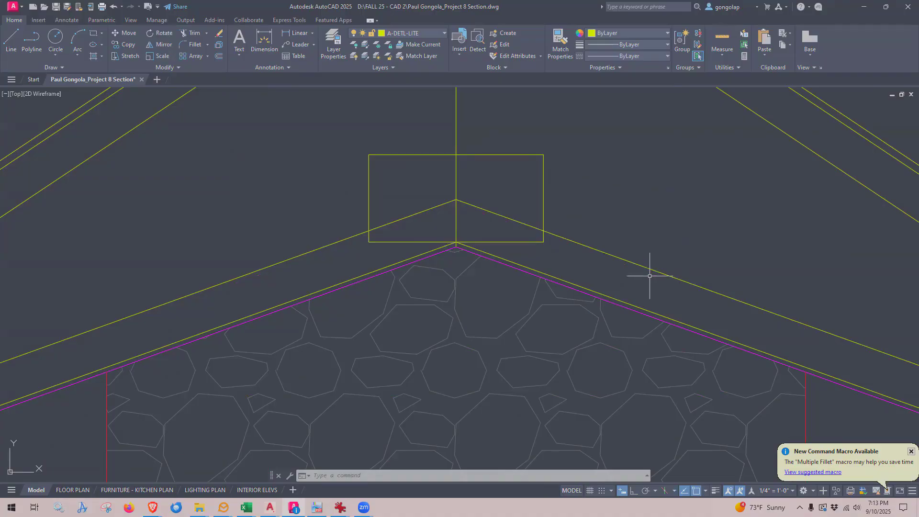
{"action": "middle_click_drag", "start_coordinate": [557, 205], "coordinate": [553, 242]}
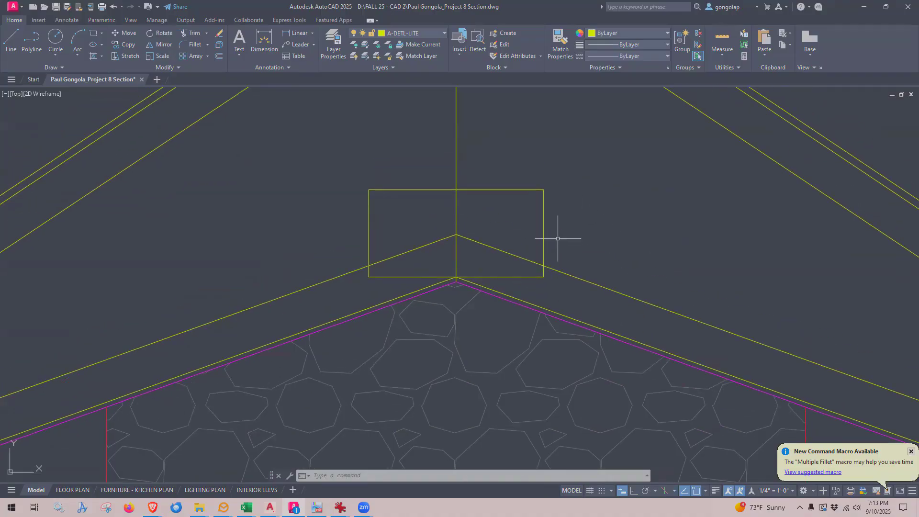
{"action": "type", "text": "l"}
{"action": "key", "text": "Return"}
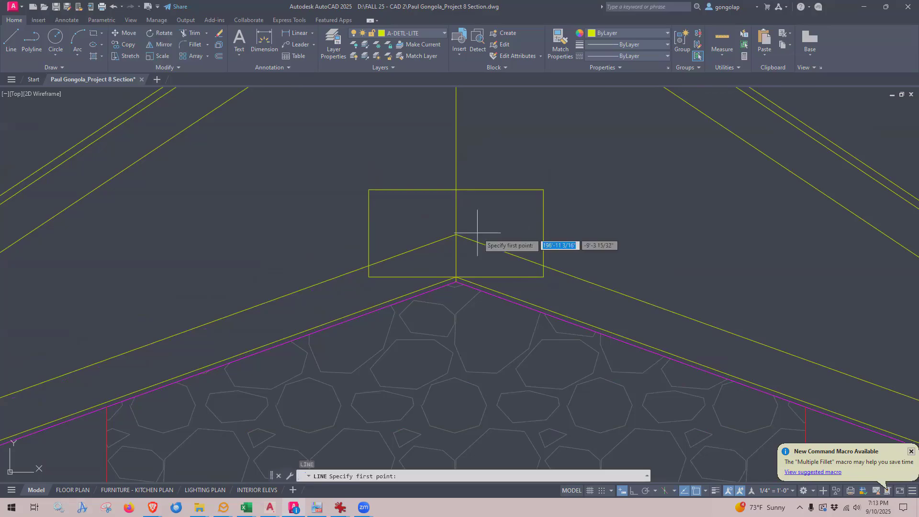
{"action": "left_click", "coordinate": [457, 235]}
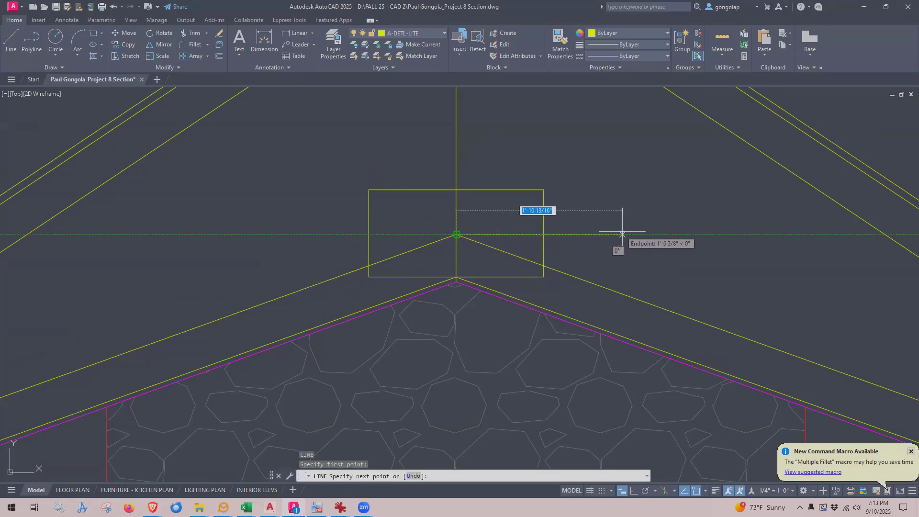
{"action": "left_click", "coordinate": [835, 234]}
{"action": "key", "text": "Return"}
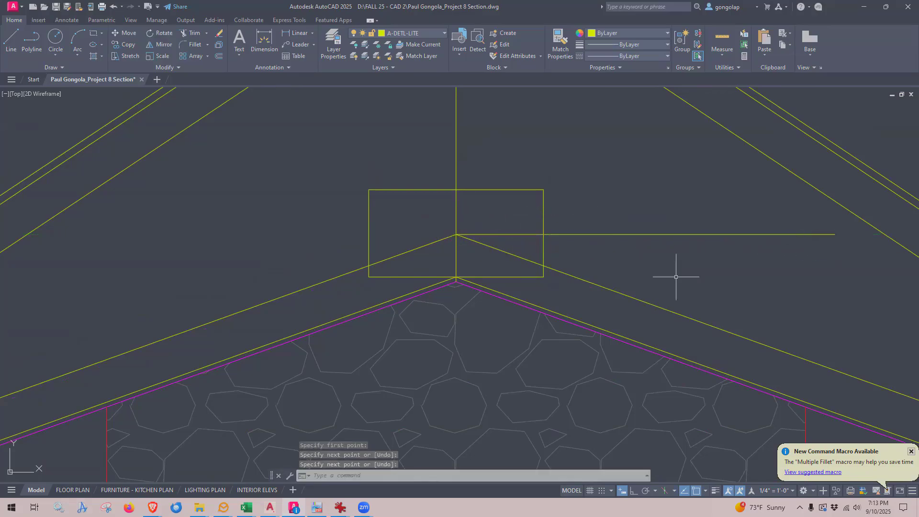
- Check the truss framing size in the notes PDF and offset the horizontal line 5.5 inches upward
{"action": "scroll", "coordinate": [506, 257], "scroll_direction": "down", "scroll_amount": 2}
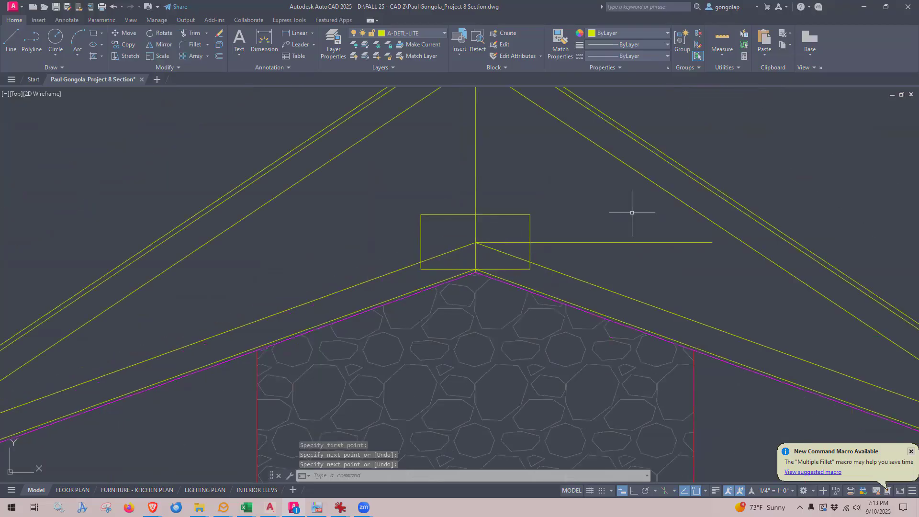
{"action": "middle_click_drag", "start_coordinate": [617, 214], "coordinate": [572, 248]}
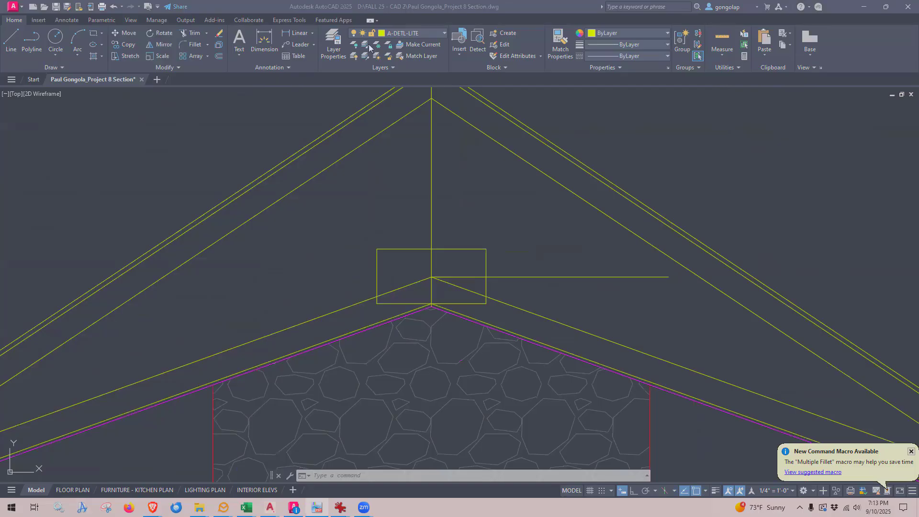
{"action": "key", "text": "alt+Tab"}
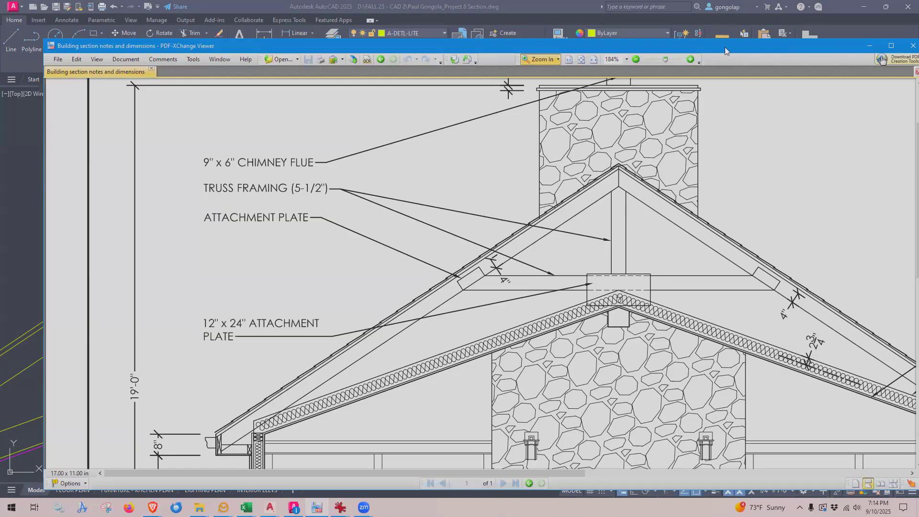
{"action": "left_click_drag", "start_coordinate": [724, 47], "coordinate": [918, 47]}
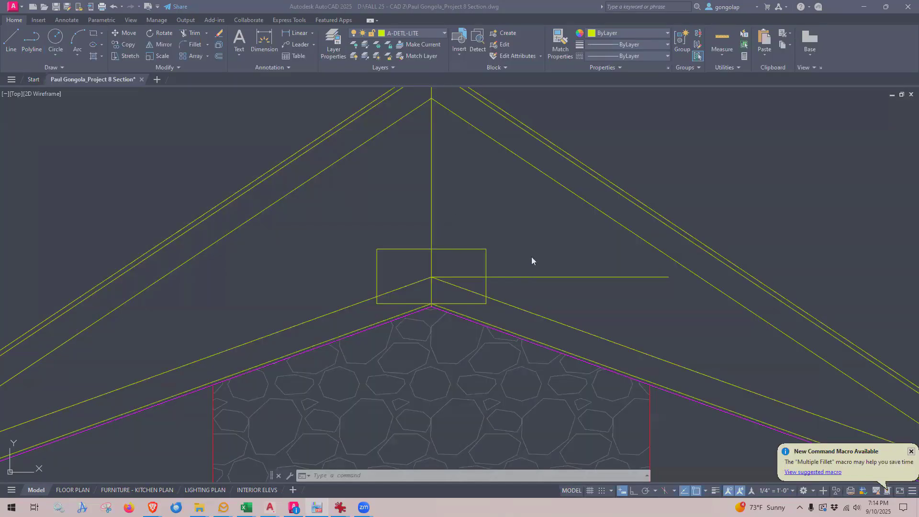
{"action": "type", "text": "o"}
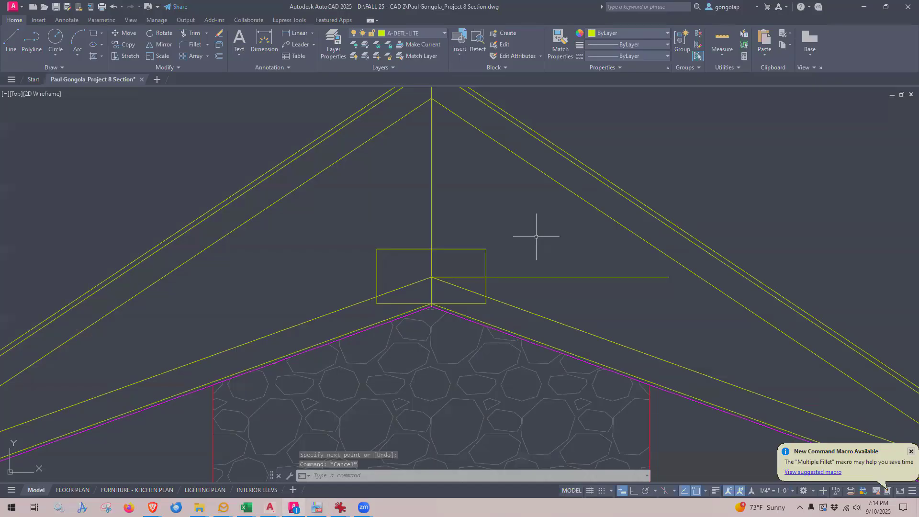
{"action": "key", "text": "Return"}
{"action": "type", "text": "5.5"}
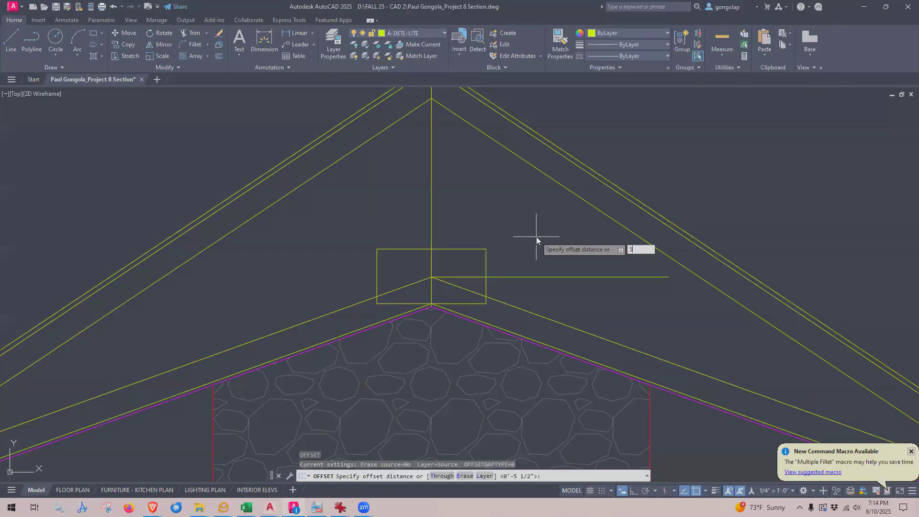
{"action": "key", "text": "Return"}
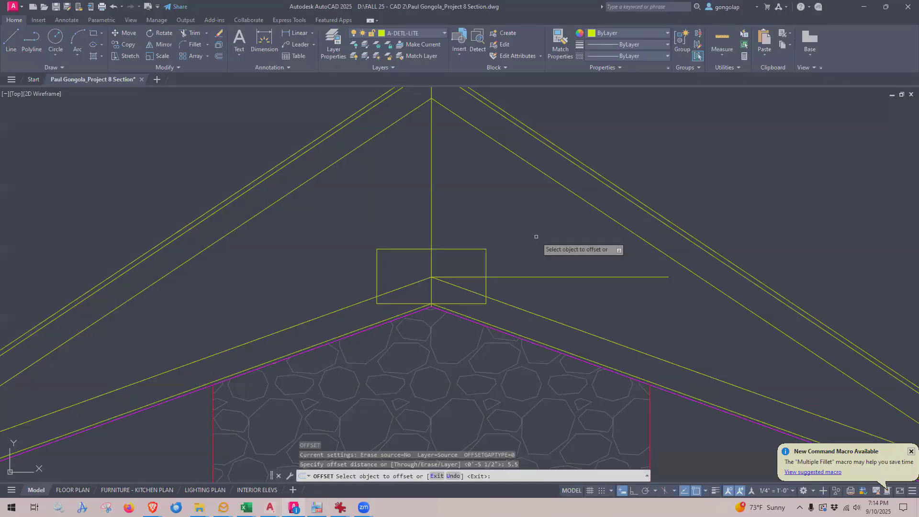
{"action": "left_click", "coordinate": [540, 277]}
{"action": "left_click", "coordinate": [542, 265]}
{"action": "key", "text": "Return"}
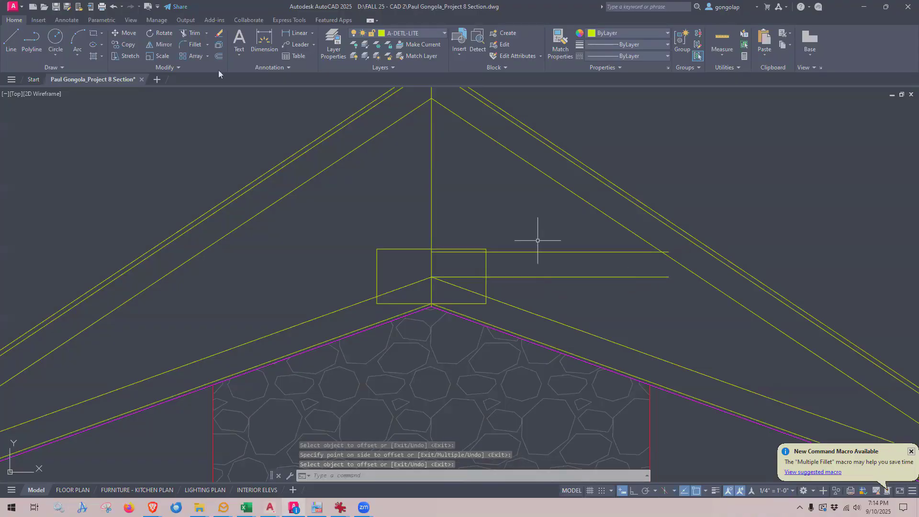
- Extend both horizontal truss lines from the centre line to the lower edge of the left rafter
{"action": "left_click", "coordinate": [191, 33]}
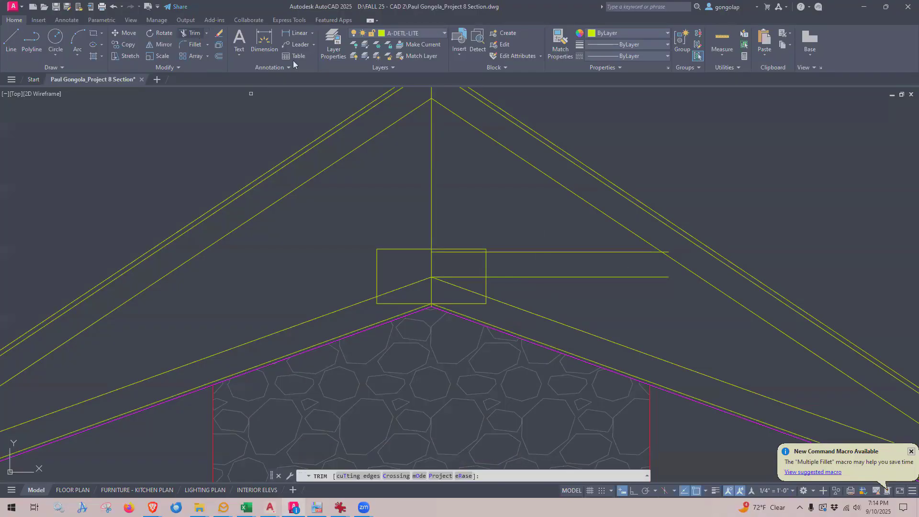
{"action": "left_click", "coordinate": [466, 252], "text": "shift"}
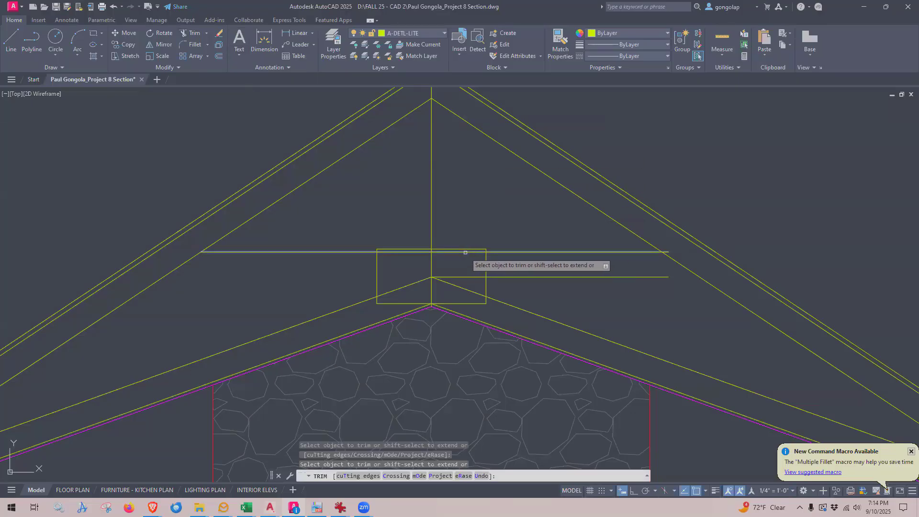
{"action": "left_click", "coordinate": [468, 277]}
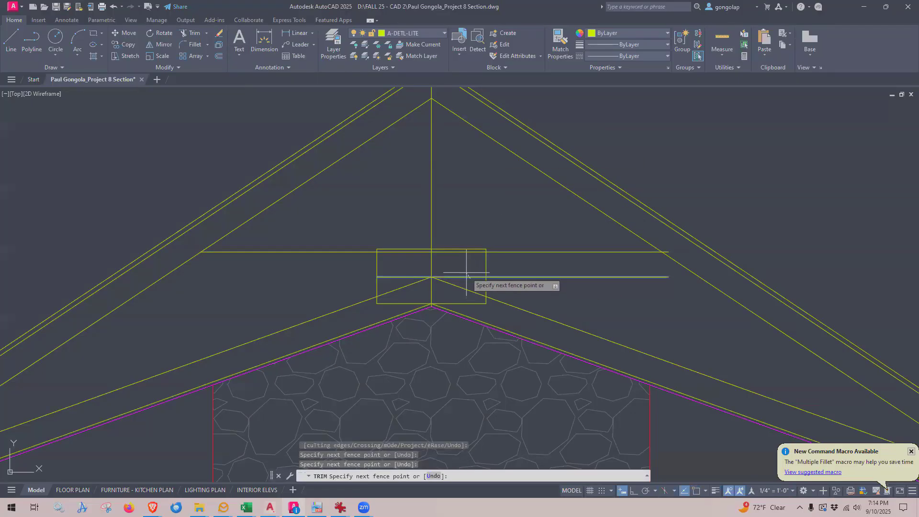
{"action": "key", "text": "Return"}
{"action": "left_click", "coordinate": [466, 276], "text": "shift"}
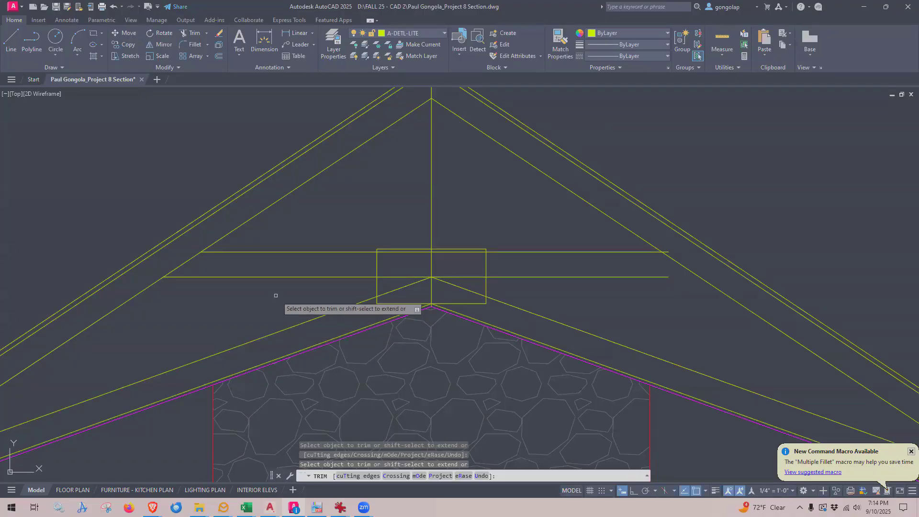
- Fit the horizontal truss lines to the right rafter's lower edge, extending the lower line and trimming the upper line's overhang
{"action": "left_click", "coordinate": [653, 276], "text": "shift"}
{"action": "scroll", "coordinate": [679, 244], "scroll_direction": "up", "scroll_amount": 4}
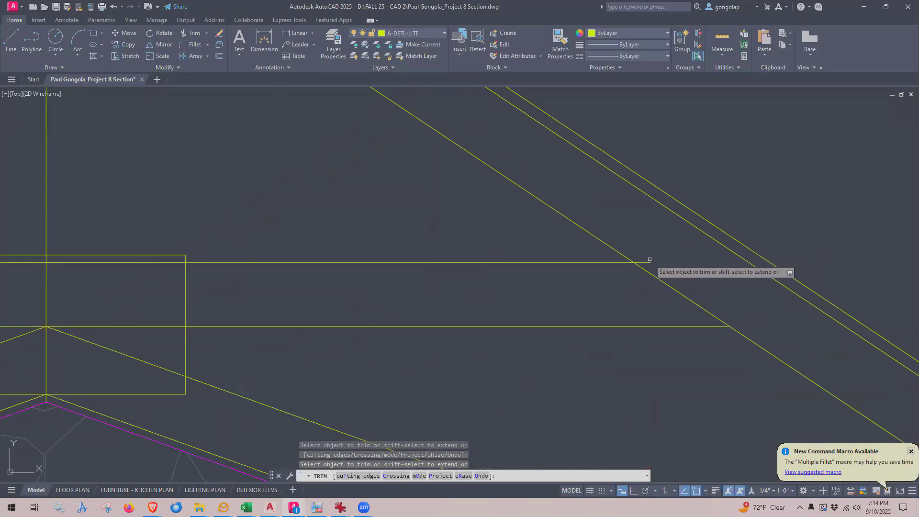
{"action": "scroll", "coordinate": [647, 263], "scroll_direction": "down", "scroll_amount": 6}
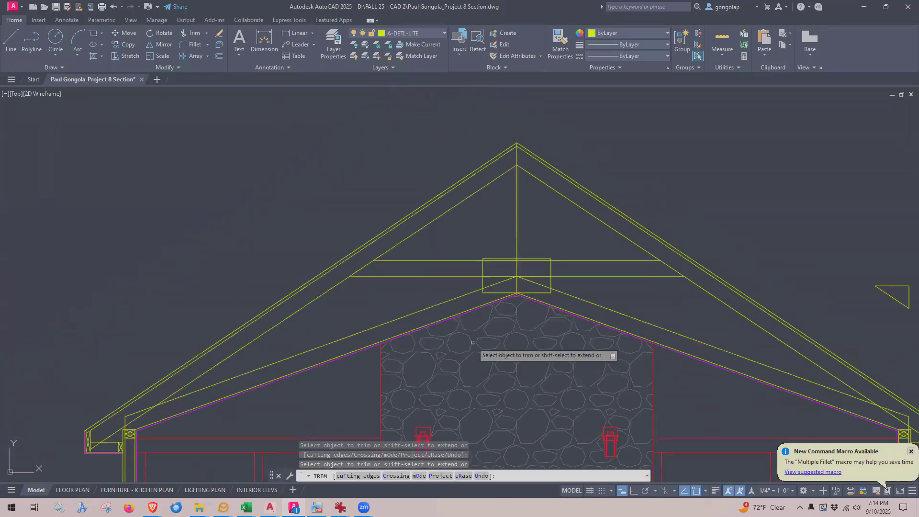
{"action": "scroll", "coordinate": [593, 306], "scroll_direction": "up", "scroll_amount": 3}
{"action": "scroll", "coordinate": [617, 301], "scroll_direction": "down", "scroll_amount": 1}
{"action": "scroll", "coordinate": [591, 294], "scroll_direction": "up", "scroll_amount": 1}
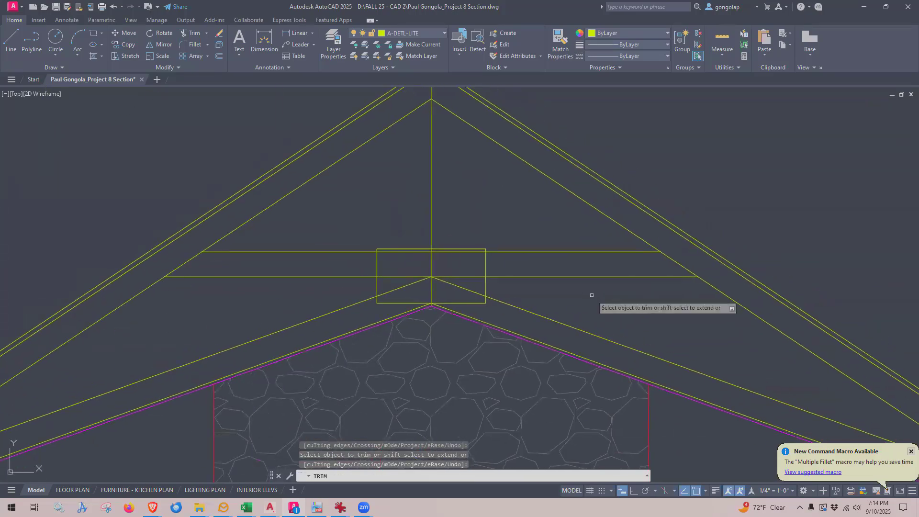
{"action": "key", "text": "Escape"}
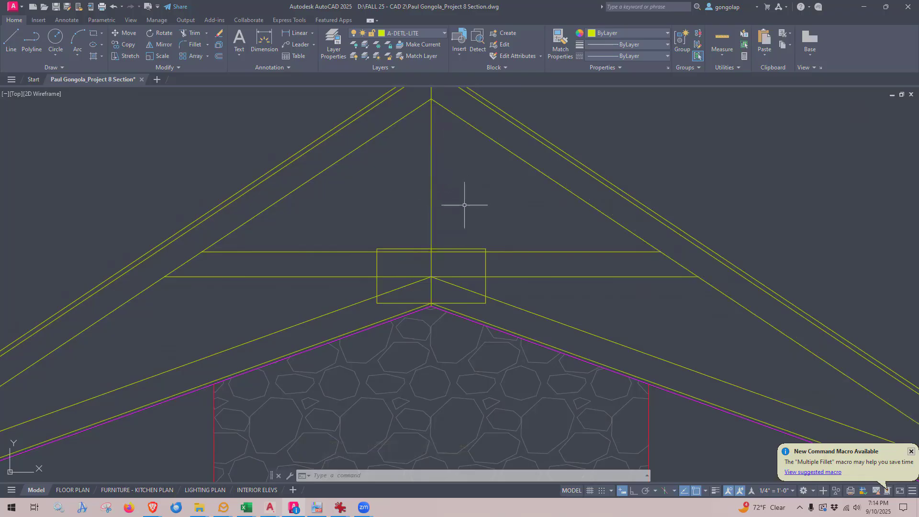
- Offset the vertical centre line below the ridge 2.75 inches to each side
{"action": "middle_click_drag", "start_coordinate": [445, 199], "coordinate": [445, 245]}
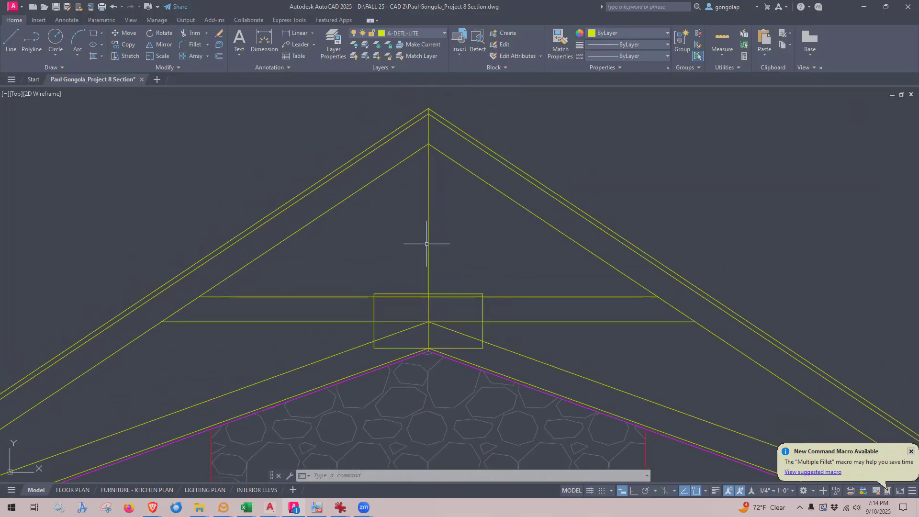
{"action": "left_click", "coordinate": [428, 244]}
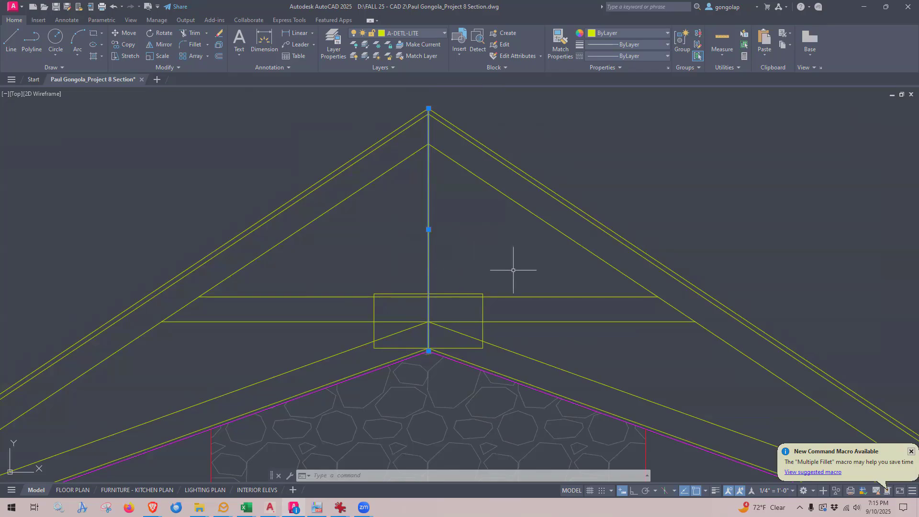
{"action": "key", "text": "Escape"}
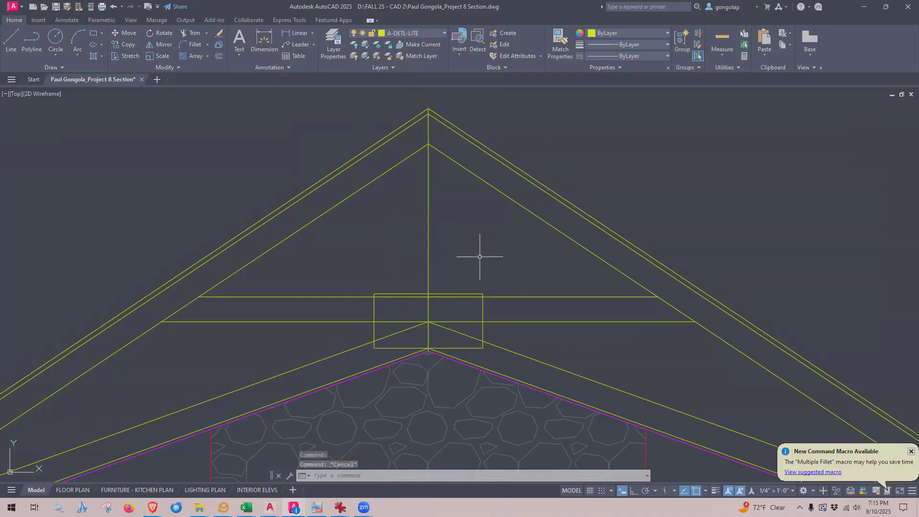
{"action": "type", "text": "o"}
{"action": "key", "text": "Return"}
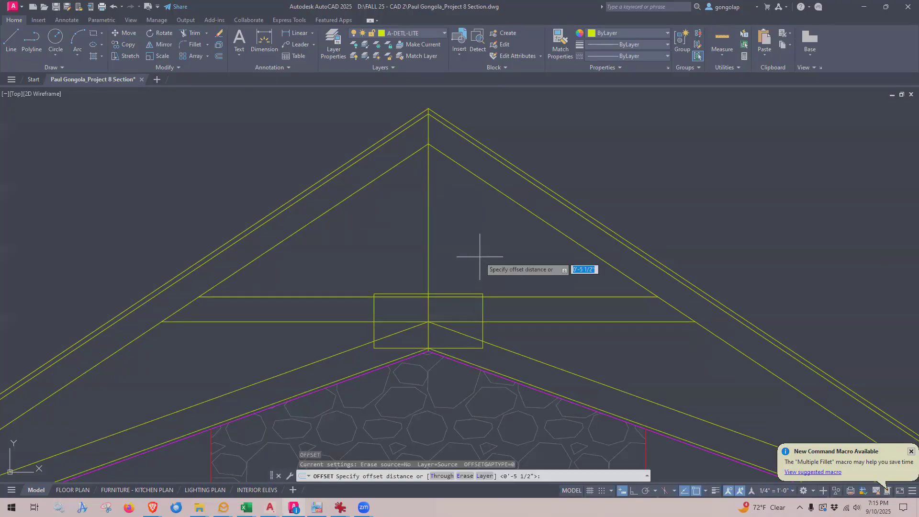
{"action": "type", "text": "2.75"}
{"action": "key", "text": "Return"}
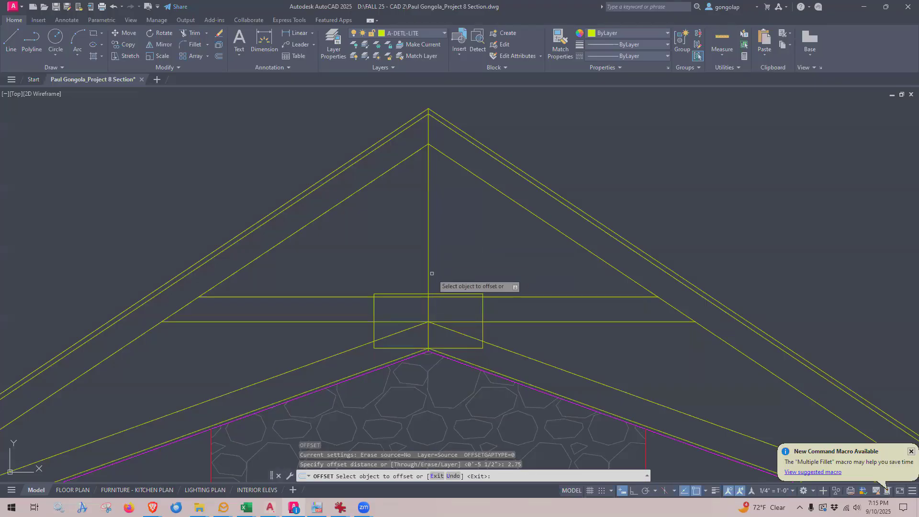
{"action": "left_click", "coordinate": [428, 276]}
{"action": "left_click", "coordinate": [434, 277]}
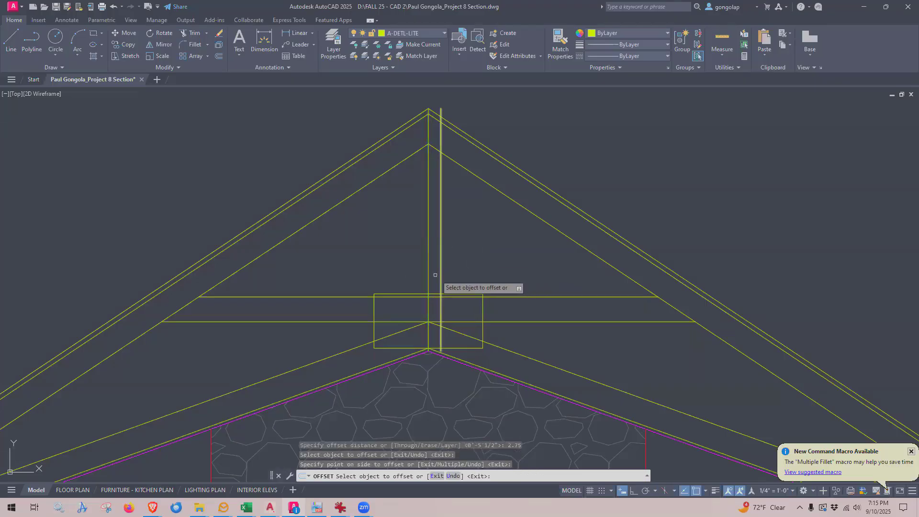
{"action": "left_click", "coordinate": [427, 276]}
{"action": "left_click", "coordinate": [425, 277]}
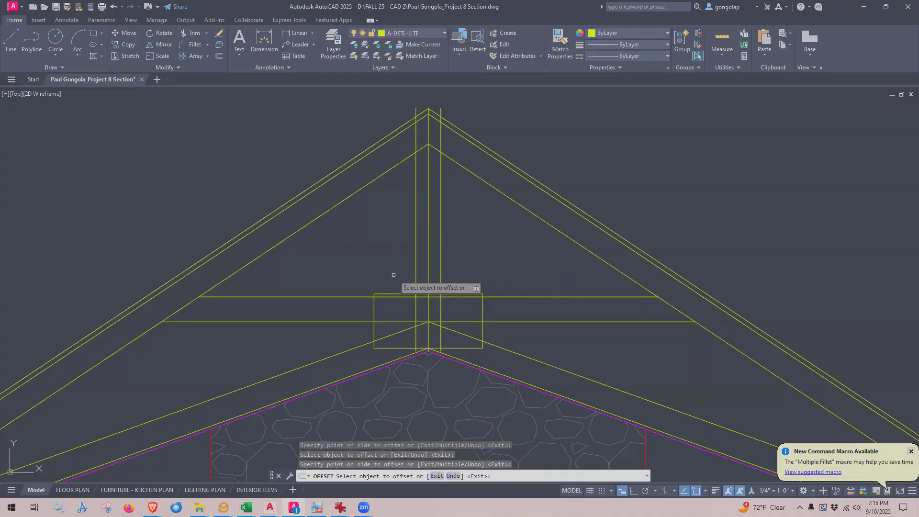
{"action": "key", "text": "Return"}
- Trim the tops of the two offset vertical lines back to the undersides of the rafters at the ridge
{"action": "left_click", "coordinate": [192, 33]}
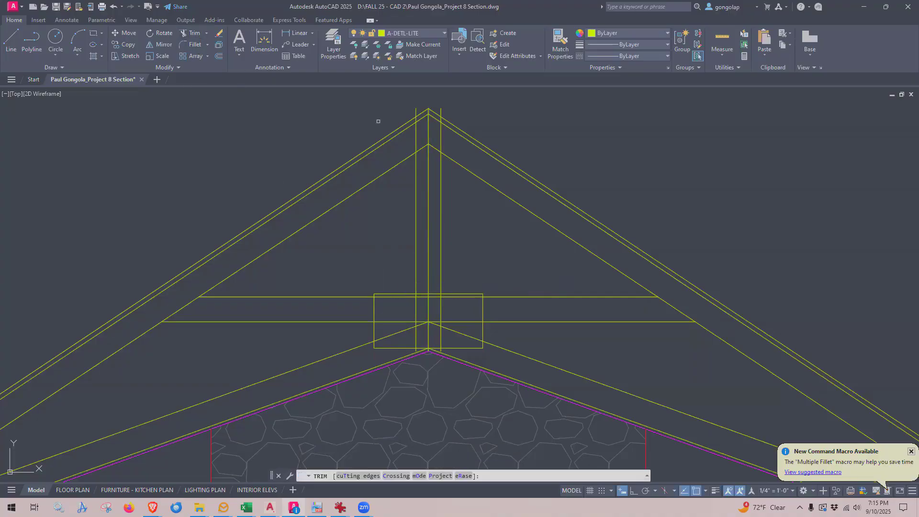
{"action": "scroll", "coordinate": [436, 110], "scroll_direction": "up", "scroll_amount": 4}
{"action": "left_click", "coordinate": [429, 111]}
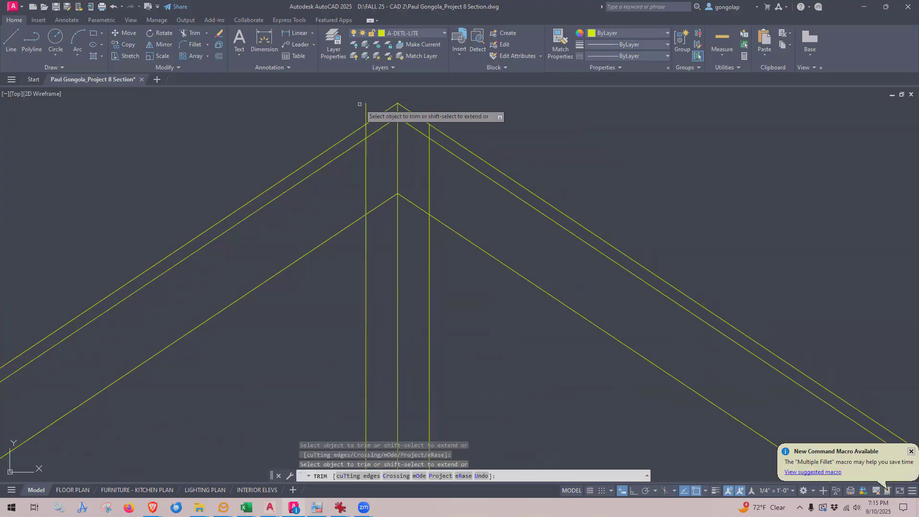
{"action": "left_click", "coordinate": [366, 112]}
{"action": "left_click", "coordinate": [365, 162]}
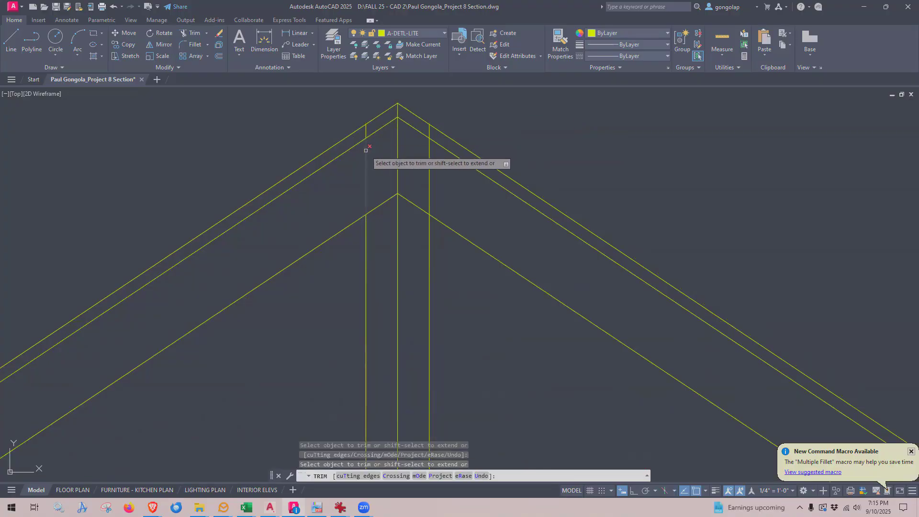
{"action": "left_click", "coordinate": [429, 167]}
{"action": "left_click", "coordinate": [429, 130]}
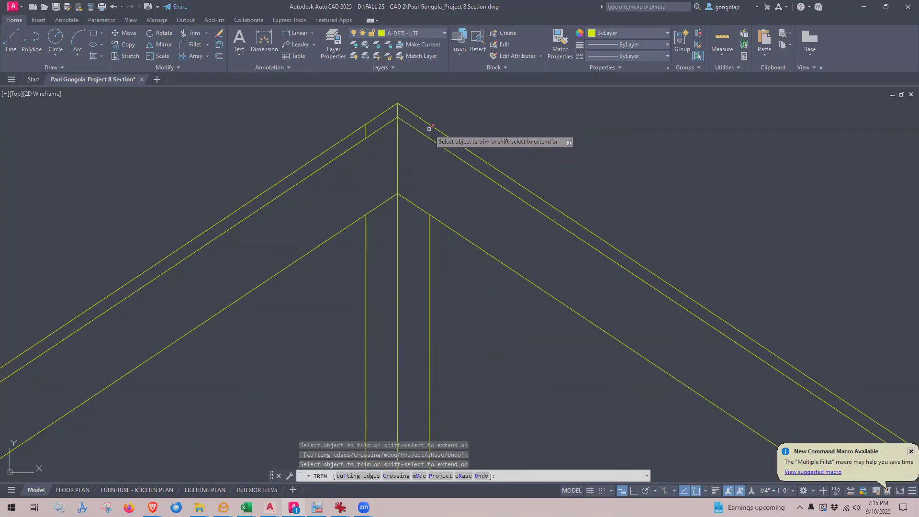
- Trim the leftover piece of the left king post line between the two outer roof lines near the ridge
{"action": "left_click", "coordinate": [365, 130]}
{"action": "scroll", "coordinate": [375, 136], "scroll_direction": "down", "scroll_amount": 2}
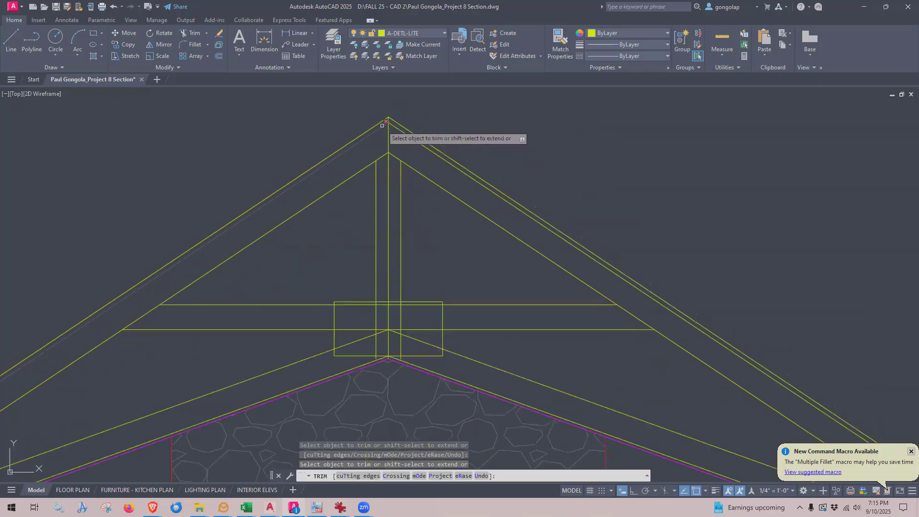
{"action": "scroll", "coordinate": [383, 314], "scroll_direction": "up", "scroll_amount": 2}
- Trim both king post side lines so they end at the upper line of the horizontal tie
{"action": "left_click", "coordinate": [416, 357]}
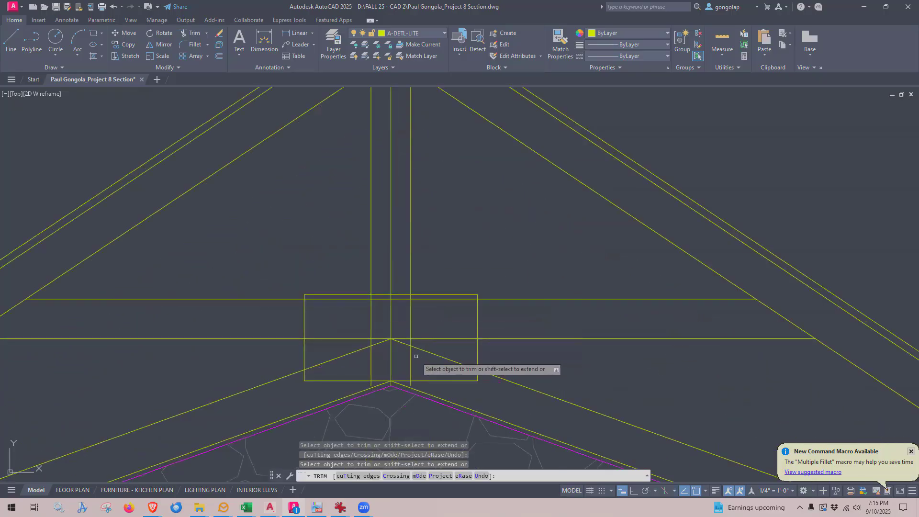
{"action": "left_click", "coordinate": [405, 358]}
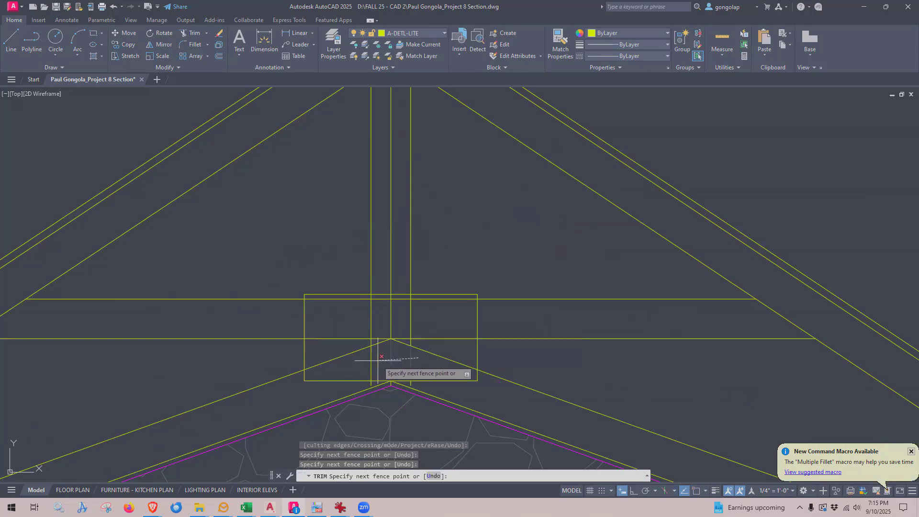
{"action": "key", "text": "Return"}
{"action": "left_click", "coordinate": [411, 361]}
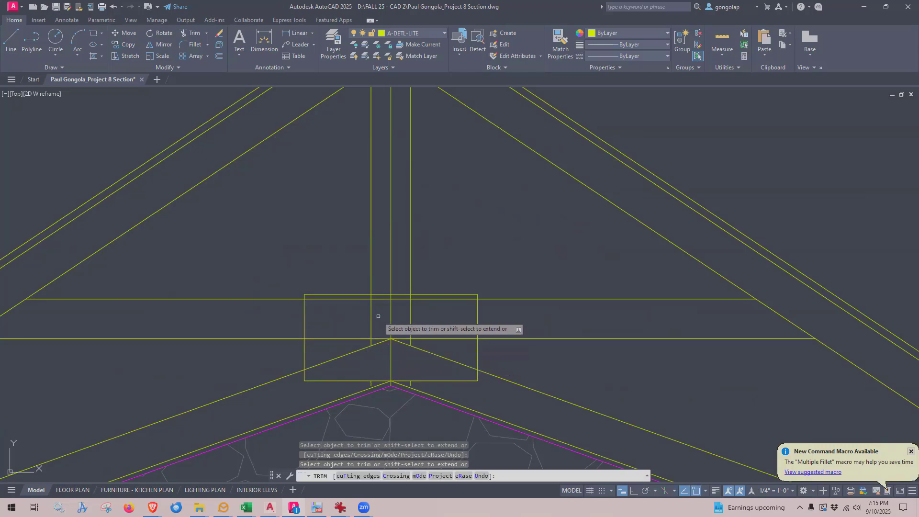
{"action": "scroll", "coordinate": [369, 306], "scroll_direction": "up", "scroll_amount": 2}
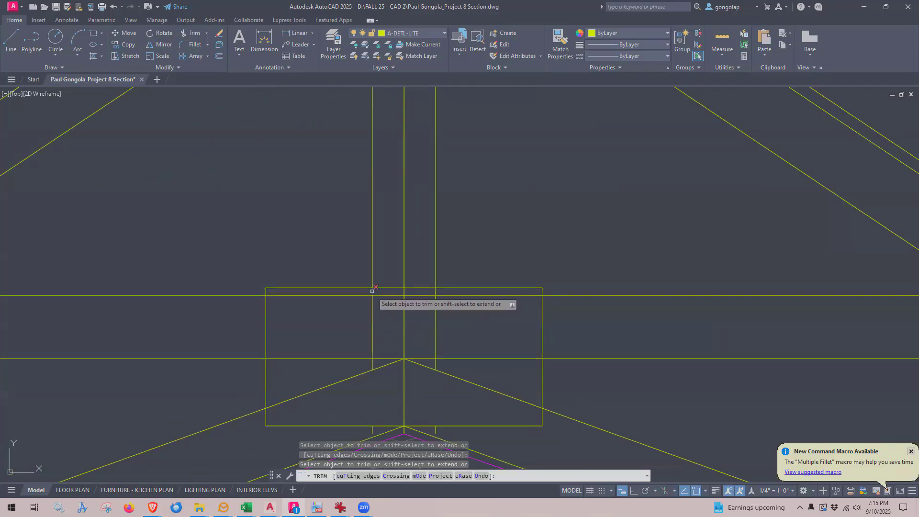
{"action": "left_click", "coordinate": [372, 312]}
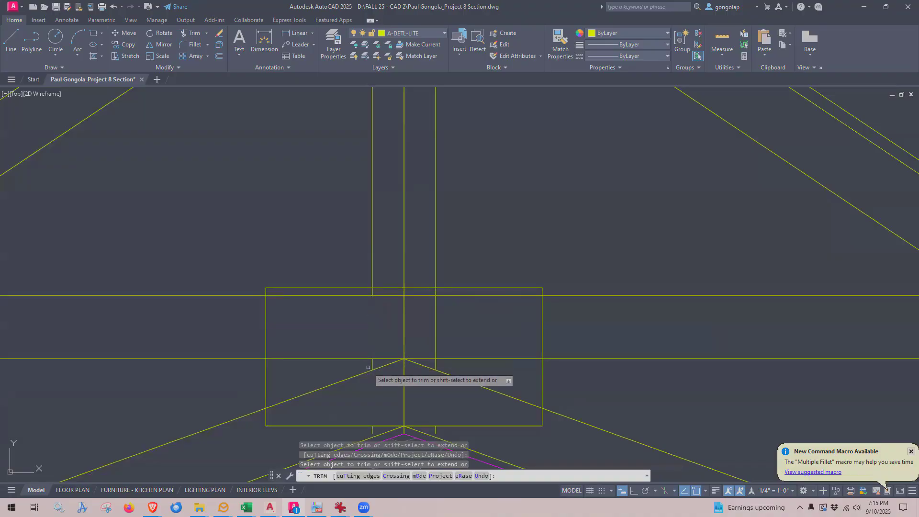
{"action": "left_click", "coordinate": [435, 337]}
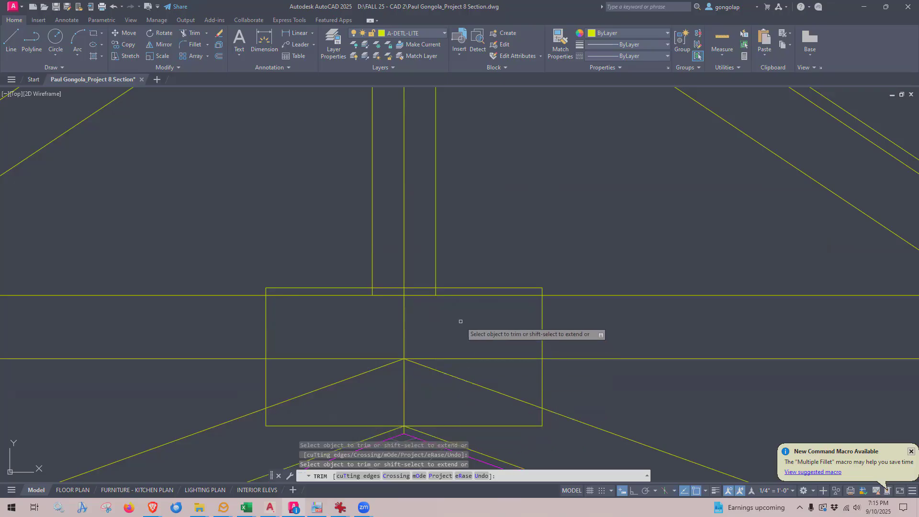
{"action": "scroll", "coordinate": [460, 320], "scroll_direction": "down", "scroll_amount": 2}
{"action": "key", "text": "Return"}
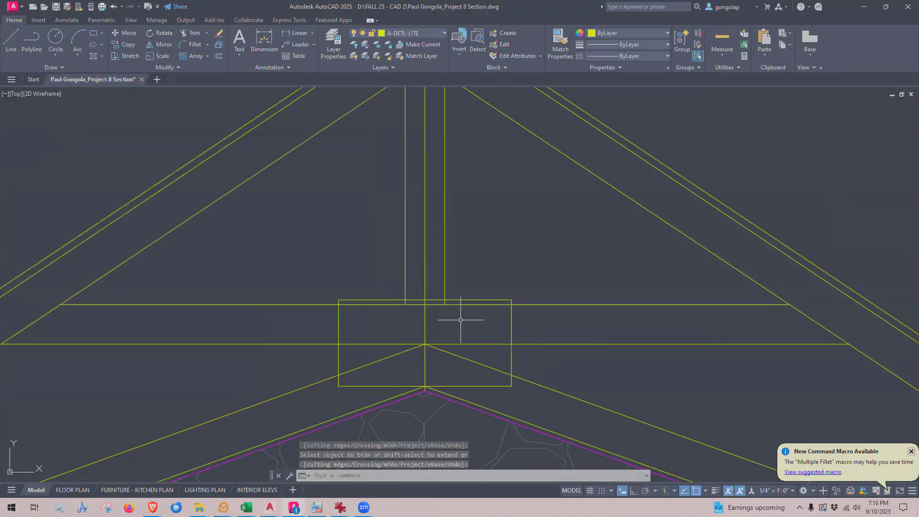
- Erase the vertical centerline running down the middle of the king post
{"action": "type", "text": "E"}
{"action": "key", "text": "Return"}
{"action": "left_click", "coordinate": [425, 323]}
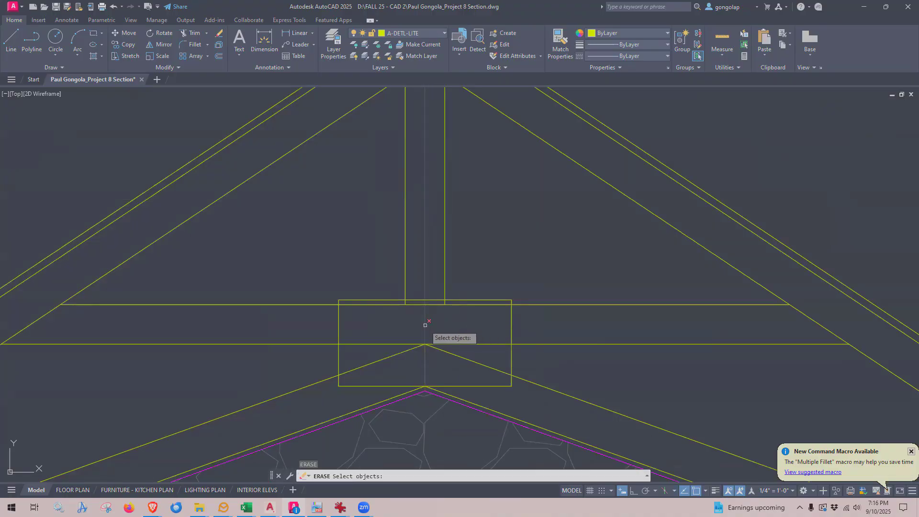
{"action": "key", "text": "Return"}
{"action": "scroll", "coordinate": [500, 317], "scroll_direction": "down", "scroll_amount": 3}
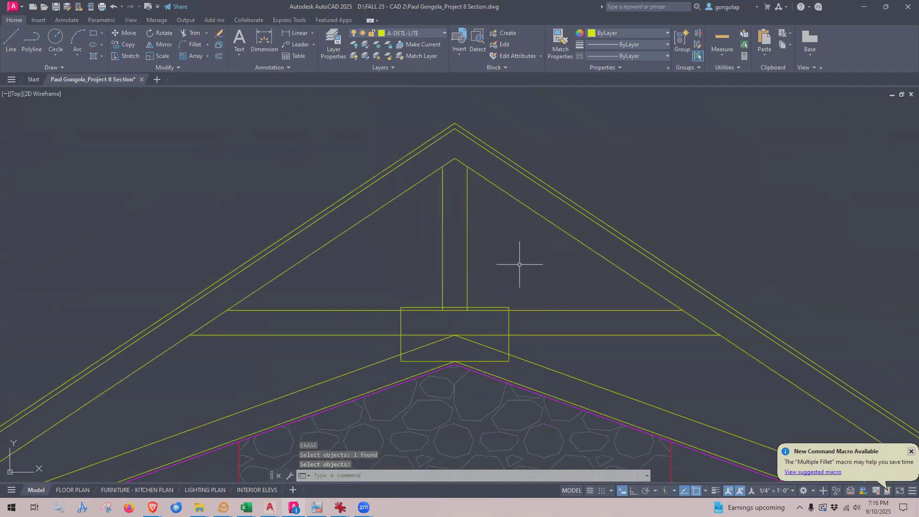
- Trim the king post and horizontal tie lines that fall inside the plate rectangle, leaving the sloped lower chords
{"action": "scroll", "coordinate": [519, 264], "scroll_direction": "up", "scroll_amount": 3}
{"action": "scroll", "coordinate": [446, 318], "scroll_direction": "up", "scroll_amount": 1}
{"action": "scroll", "coordinate": [396, 312], "scroll_direction": "up", "scroll_amount": 2}
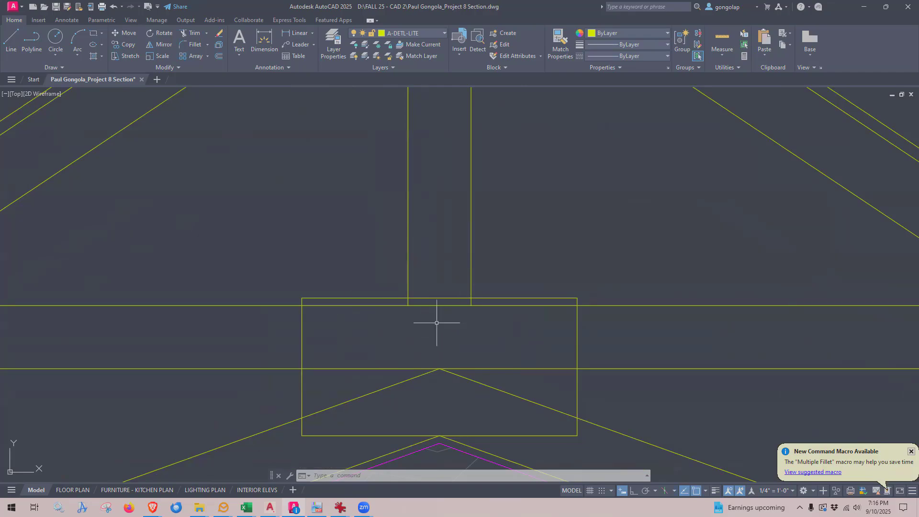
{"action": "type", "text": "tr"}
{"action": "key", "text": "Return"}
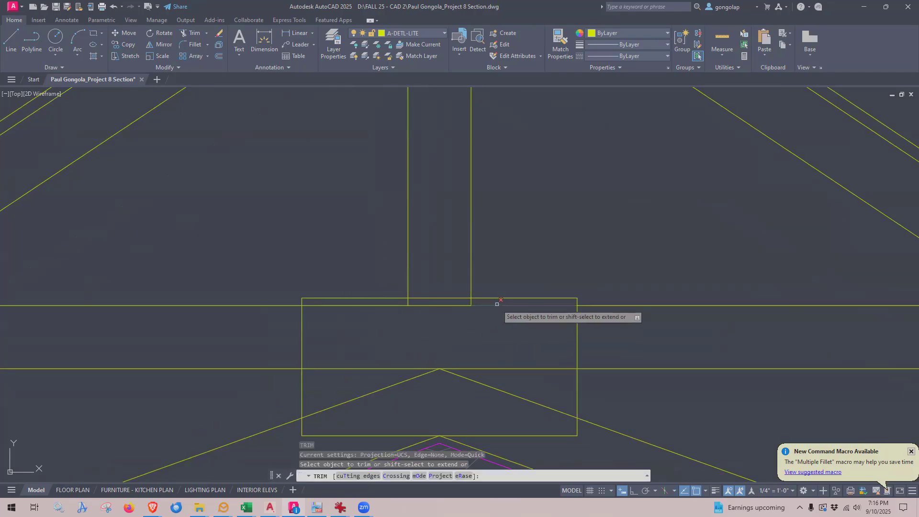
{"action": "left_click", "coordinate": [497, 302]}
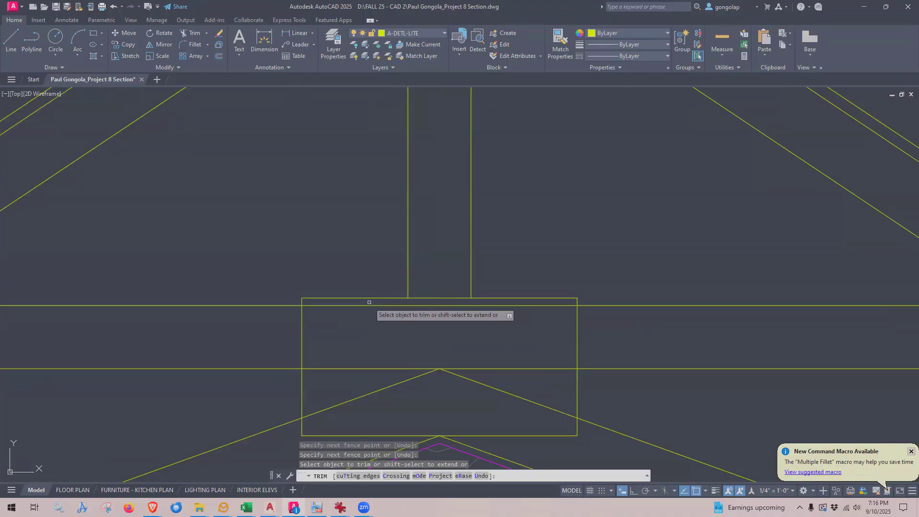
{"action": "left_click", "coordinate": [369, 303]}
{"action": "left_click", "coordinate": [354, 376]}
{"action": "left_click", "coordinate": [532, 377]}
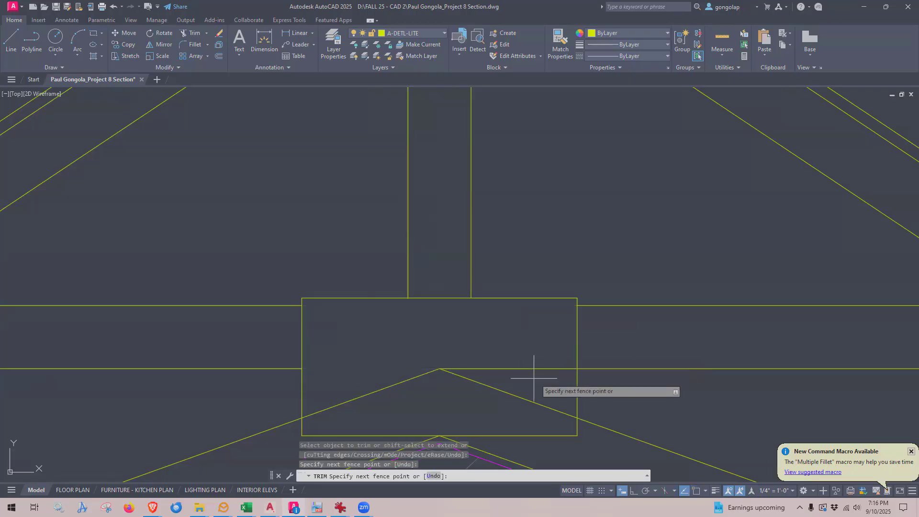
{"action": "left_click", "coordinate": [510, 333]}
{"action": "key", "text": "Return"}
- Make A-DETL-DASH the current layer
{"action": "scroll", "coordinate": [394, 338], "scroll_direction": "down", "scroll_amount": 2}
{"action": "scroll", "coordinate": [394, 339], "scroll_direction": "up", "scroll_amount": 2}
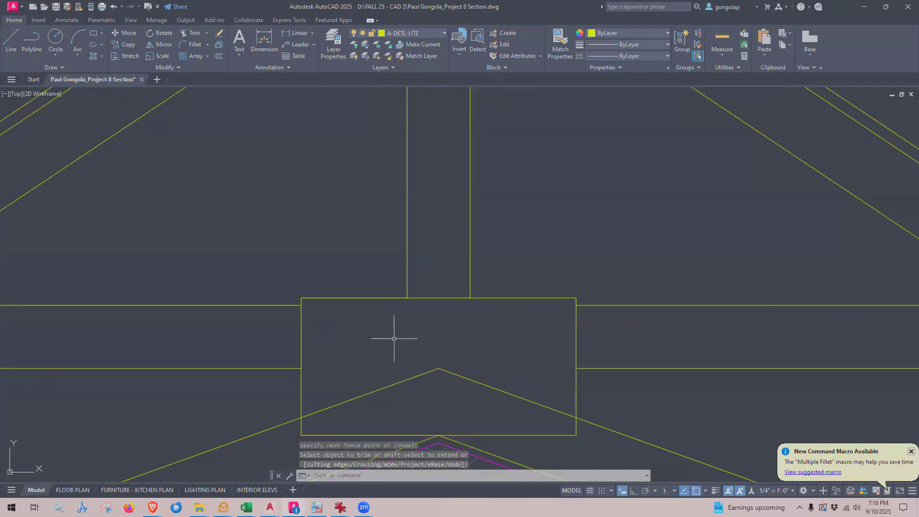
{"action": "left_click", "coordinate": [438, 32]}
{"action": "scroll", "coordinate": [429, 114], "scroll_direction": "up", "scroll_amount": 6}
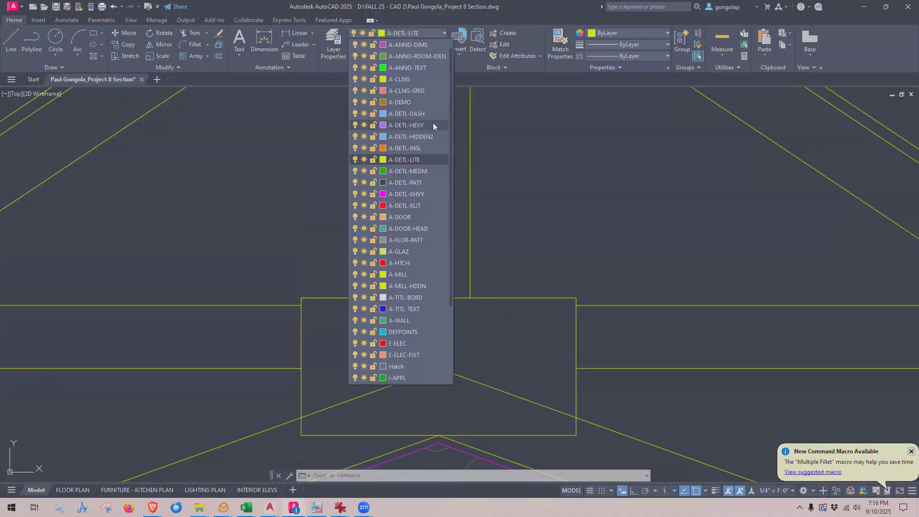
{"action": "left_click", "coordinate": [398, 113]}
- Draw two 2'-0" horizontal lines across the plate rectangle, joining the ends of the tie's lower and upper lines
{"action": "type", "text": "l"}
{"action": "key", "text": "Return"}
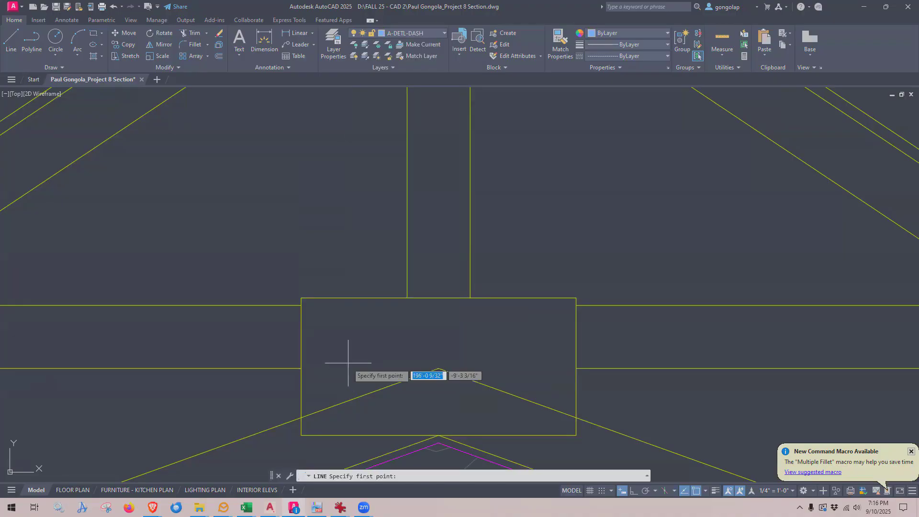
{"action": "left_click", "coordinate": [301, 368]}
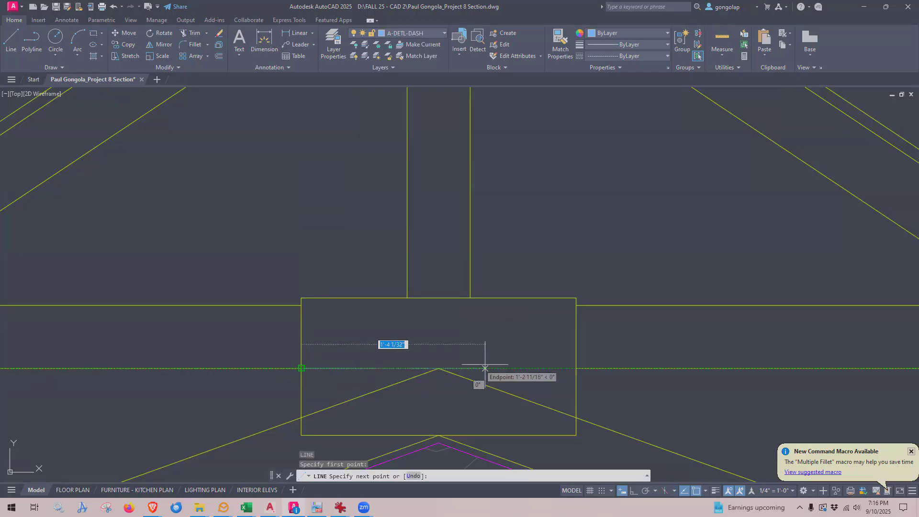
{"action": "left_click", "coordinate": [575, 368]}
{"action": "key", "text": "Return"}
{"action": "key", "text": "Return"}
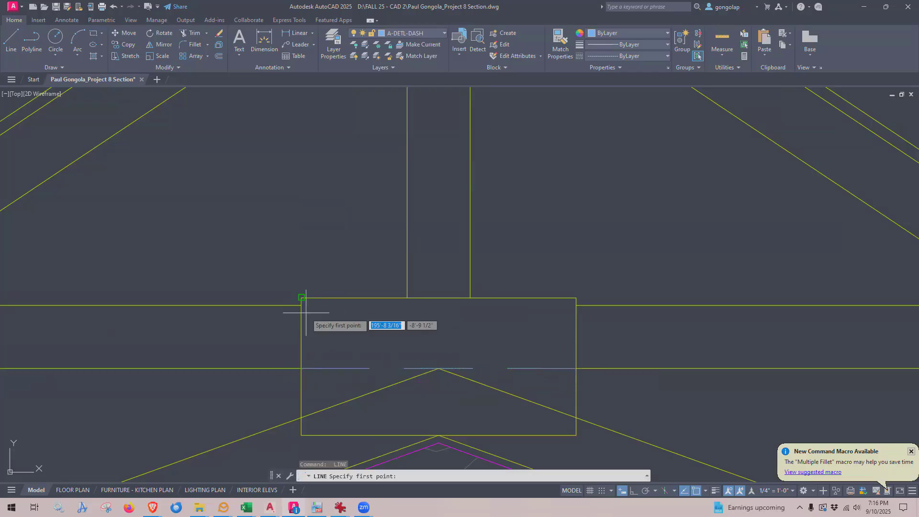
{"action": "left_click", "coordinate": [301, 304]}
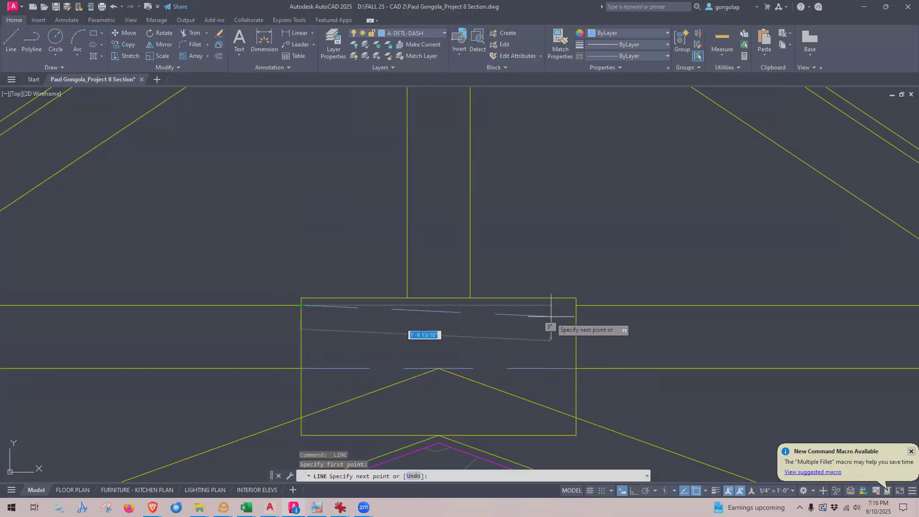
{"action": "left_click", "coordinate": [576, 305]}
{"action": "key", "text": "Return"}
{"action": "scroll", "coordinate": [374, 295], "scroll_direction": "down", "scroll_amount": 3}
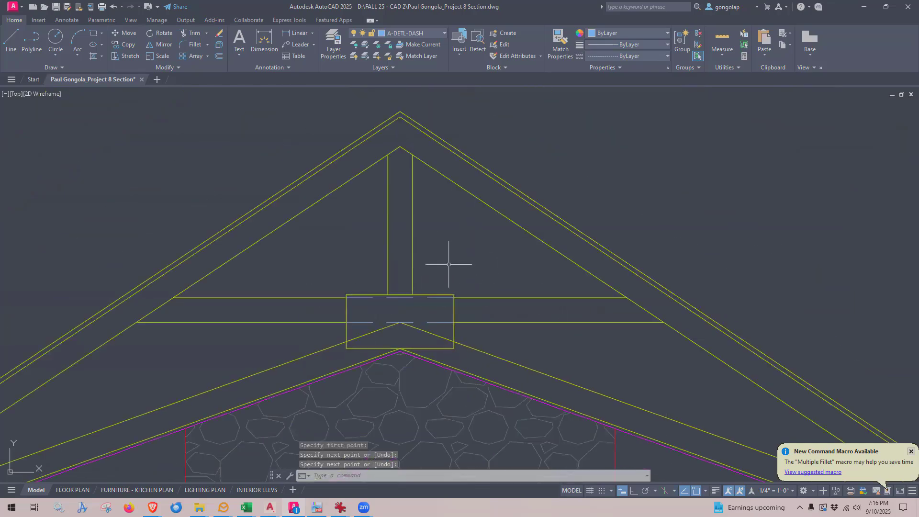
- Dismiss the notification about the new command macro
{"action": "middle_click_drag", "start_coordinate": [446, 263], "coordinate": [484, 250]}
{"action": "scroll", "coordinate": [485, 250], "scroll_direction": "down", "scroll_amount": 2}
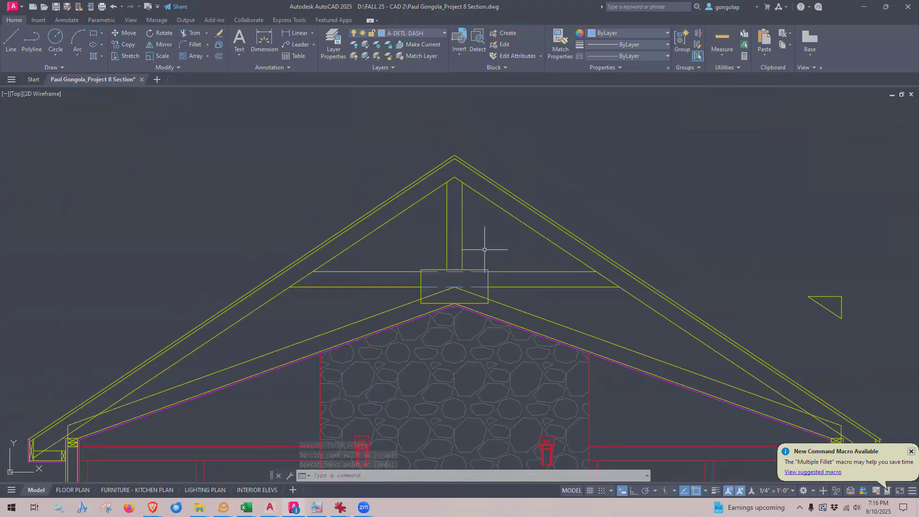
{"action": "scroll", "coordinate": [487, 259], "scroll_direction": "up", "scroll_amount": 2}
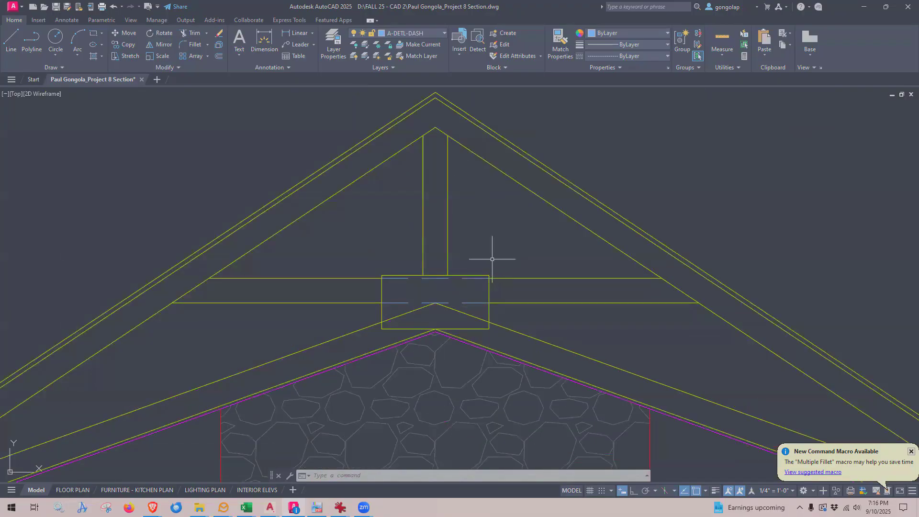
{"action": "scroll", "coordinate": [486, 259], "scroll_direction": "down", "scroll_amount": 3}
{"action": "scroll", "coordinate": [514, 261], "scroll_direction": "up", "scroll_amount": 1}
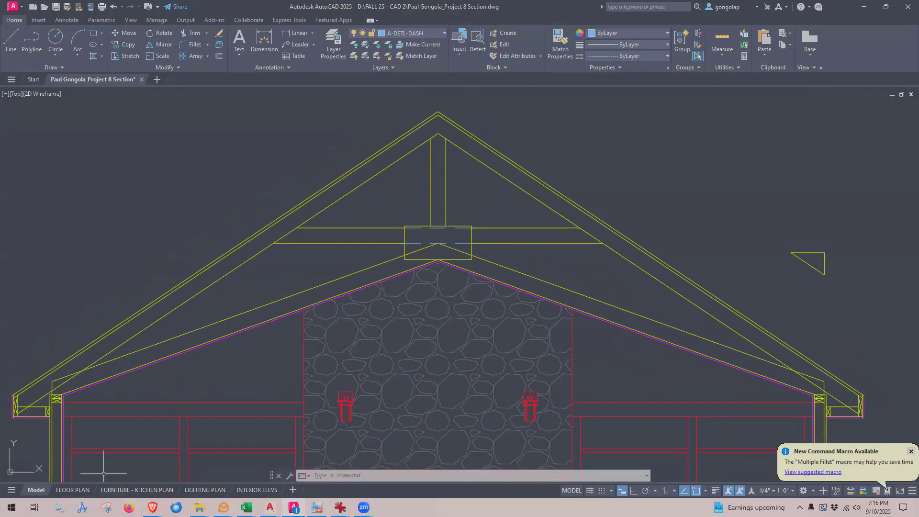
{"action": "left_click", "coordinate": [909, 452]}
{"action": "scroll", "coordinate": [436, 235], "scroll_direction": "up", "scroll_amount": 4}
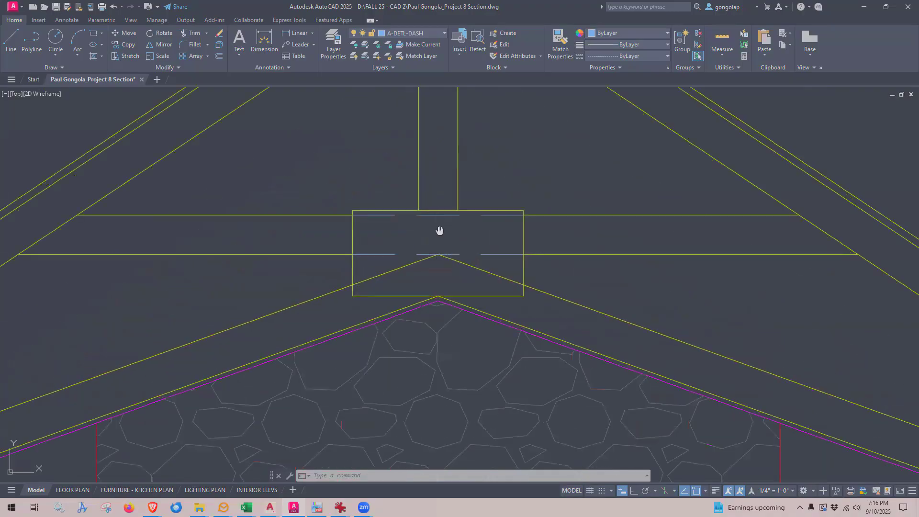
{"action": "middle_click_drag", "start_coordinate": [437, 231], "coordinate": [452, 259]}
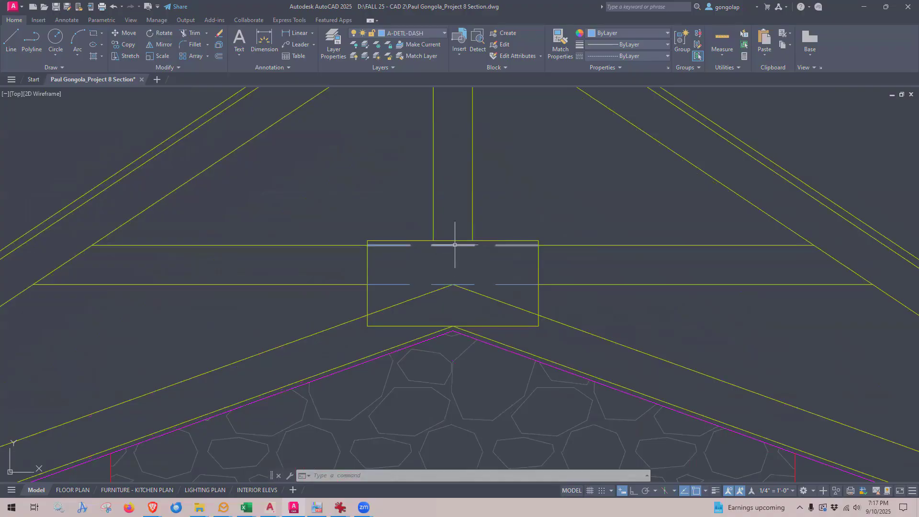
- Show the object properties with the PROPERTIES command
{"action": "left_click", "coordinate": [452, 245]}
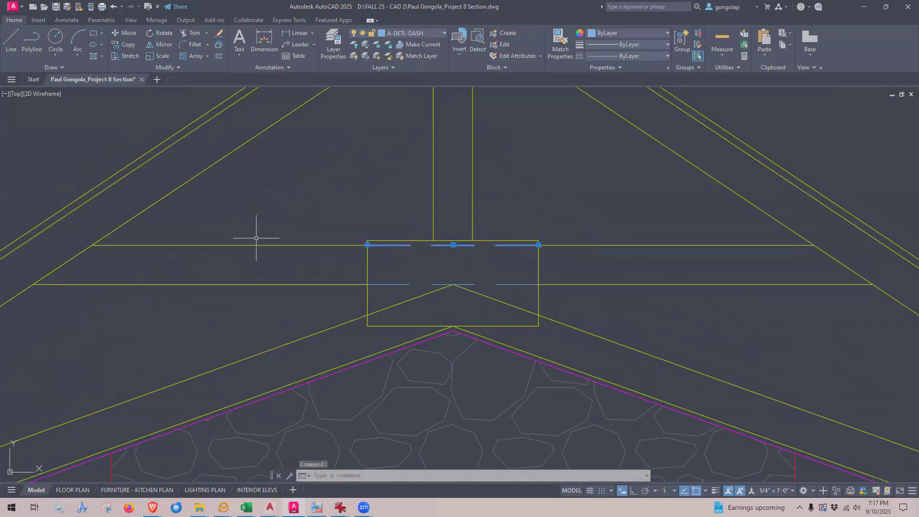
{"action": "key", "text": "Escape"}
{"action": "type", "text": "PRP"}
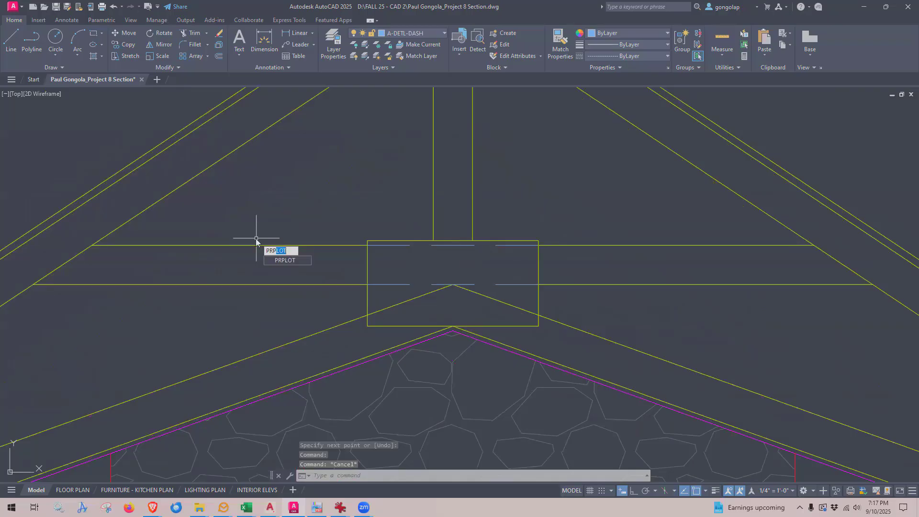
{"action": "type", "text": "op"}
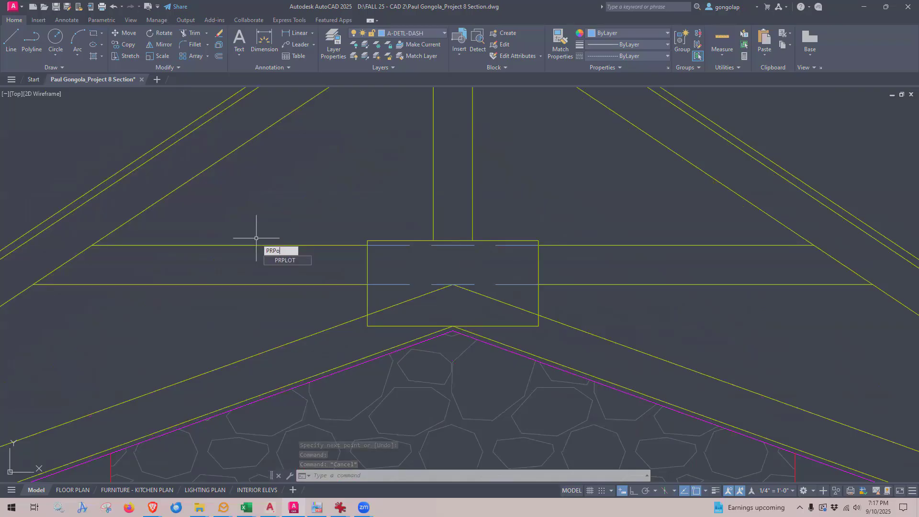
{"action": "key", "text": "BackSpace"}
{"action": "key", "text": "BackSpace"}
{"action": "key", "text": "BackSpace"}
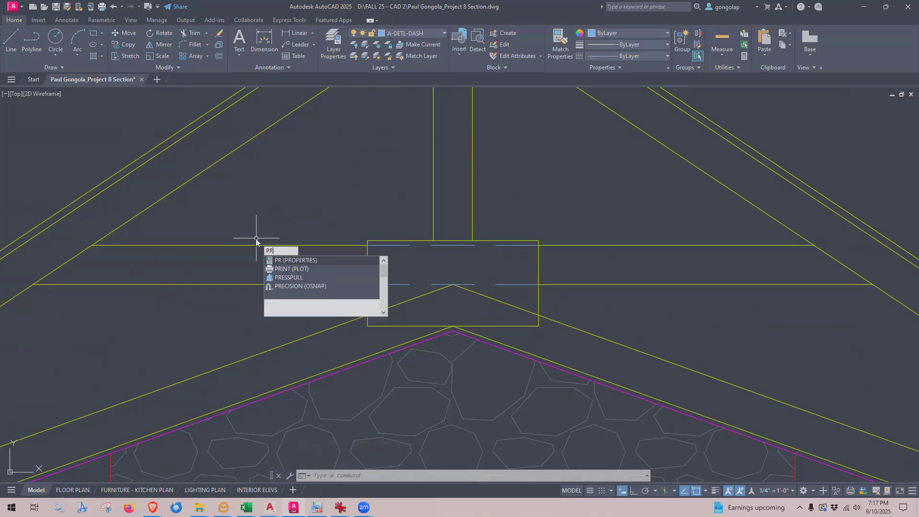
{"action": "type", "text": "OPERTIES"}
{"action": "key", "text": "Return"}
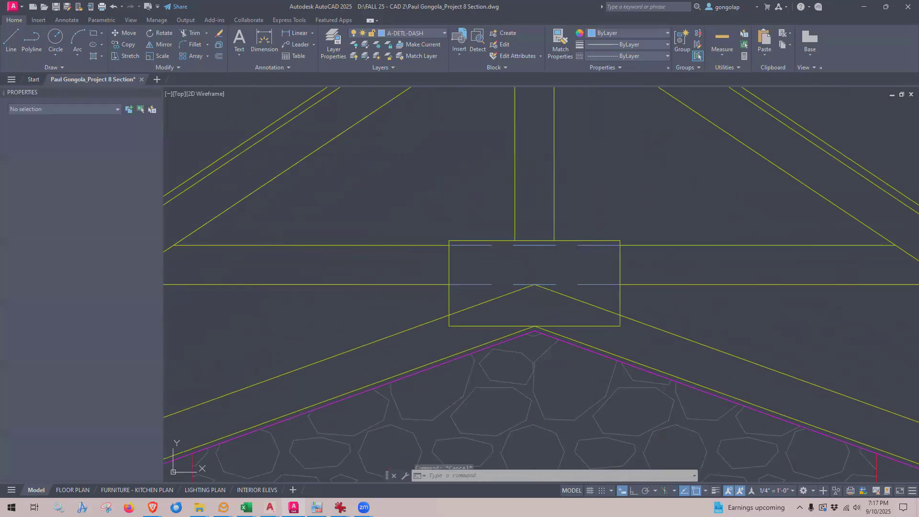
- Set the linetype scale of the upper dashed line in the plate rectangle to 0.5
{"action": "left_click", "coordinate": [539, 246]}
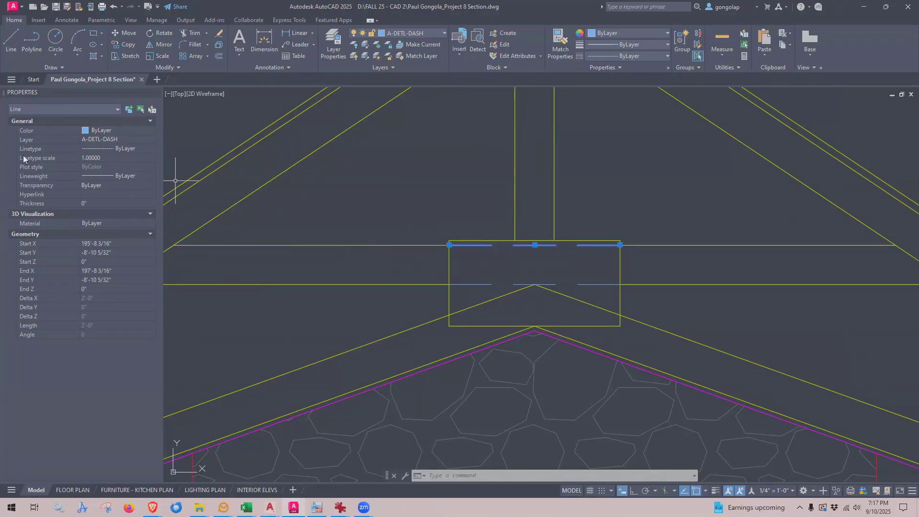
{"action": "left_click", "coordinate": [97, 158]}
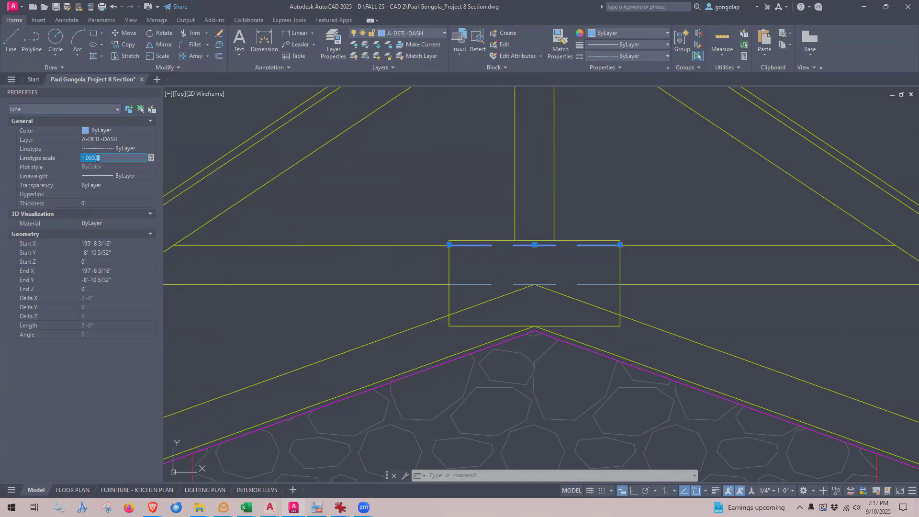
{"action": "type", "text": "0.5"}
{"action": "key", "text": "Return"}
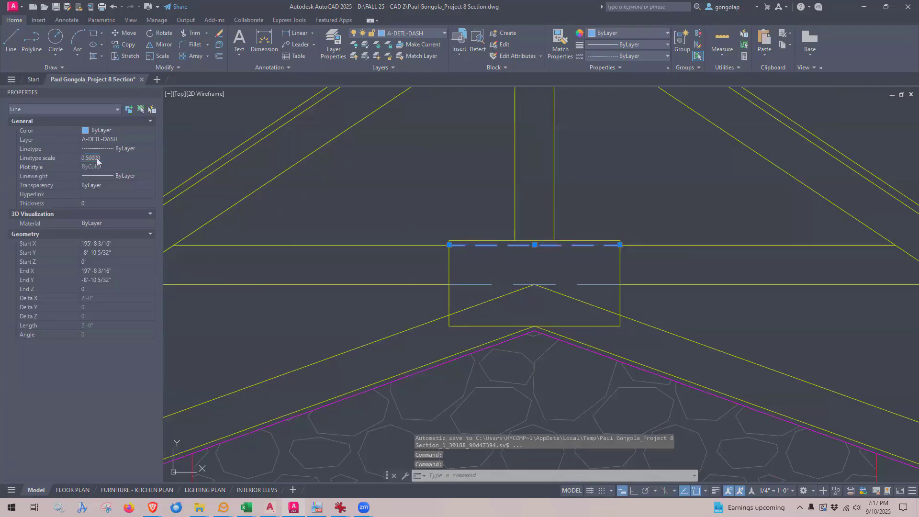
{"action": "key", "text": "Escape"}
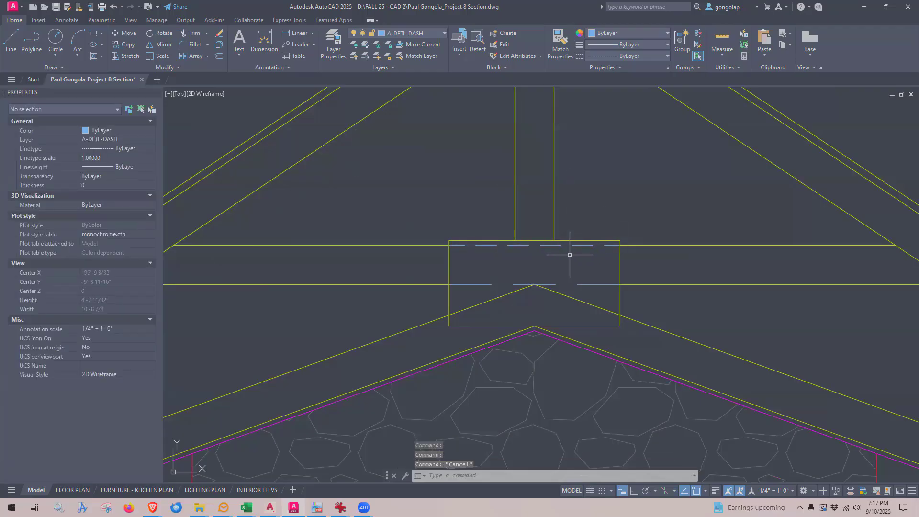
- Set the linetype scale of the lower dashed line in the plate rectangle to 0.5
{"action": "left_click", "coordinate": [471, 284]}
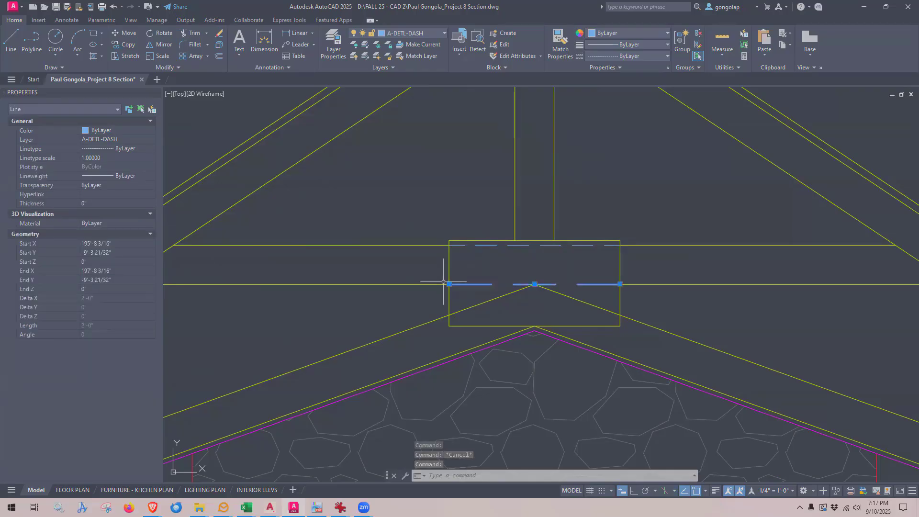
{"action": "left_click", "coordinate": [100, 158]}
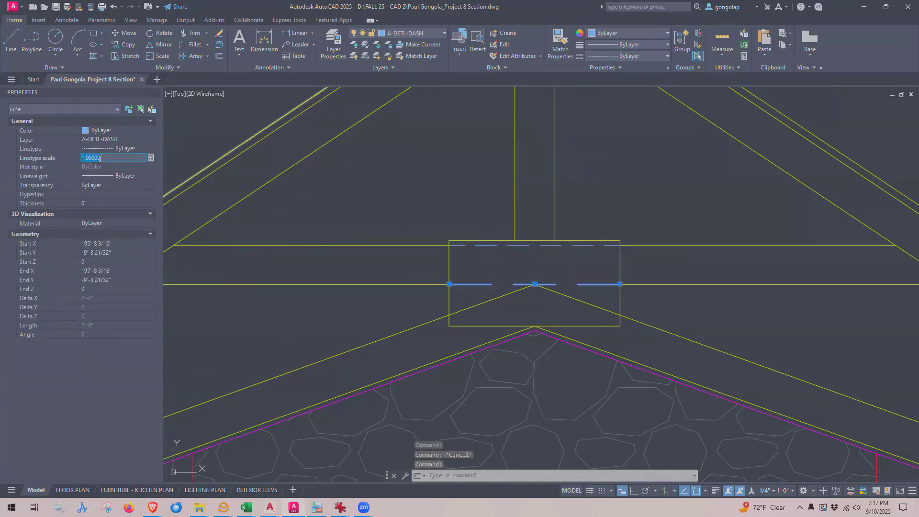
{"action": "type", "text": ".5"}
{"action": "key", "text": "Return"}
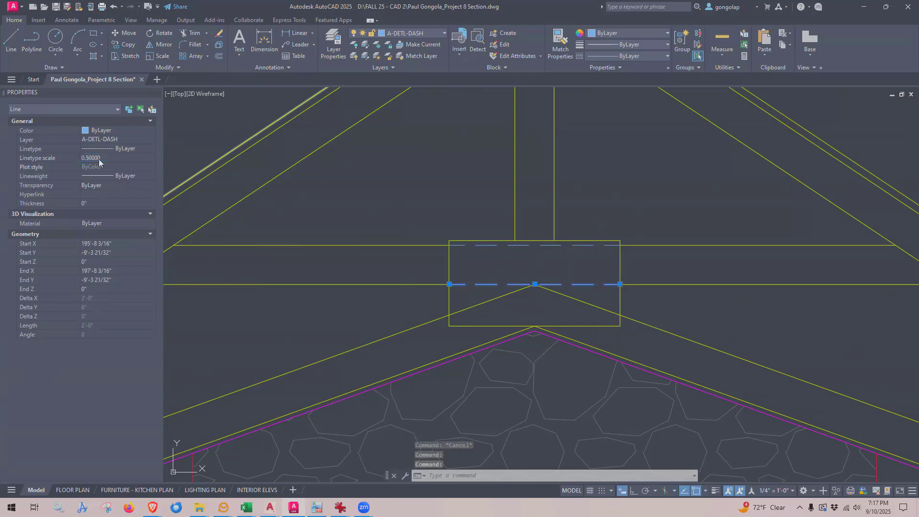
{"action": "key", "text": "Escape"}
{"action": "scroll", "coordinate": [361, 270], "scroll_direction": "down", "scroll_amount": 5}
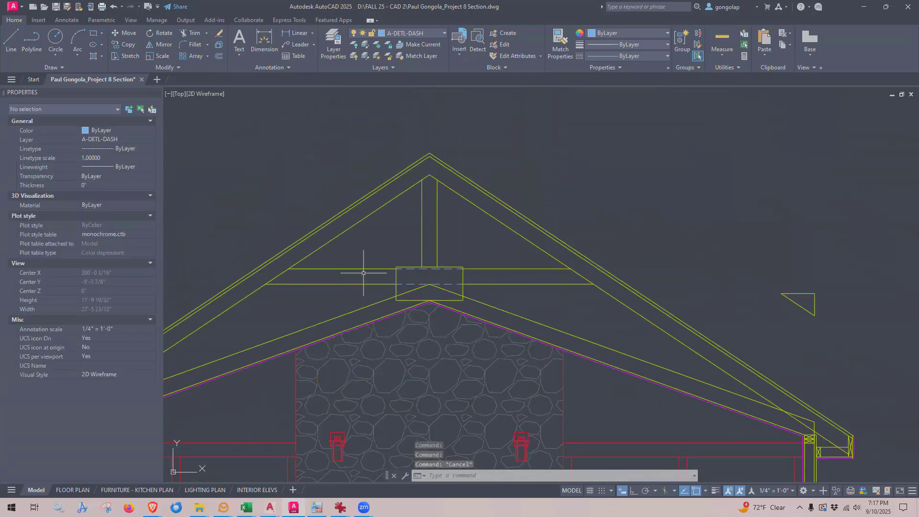
{"action": "middle_click_drag", "start_coordinate": [385, 247], "coordinate": [418, 233]}
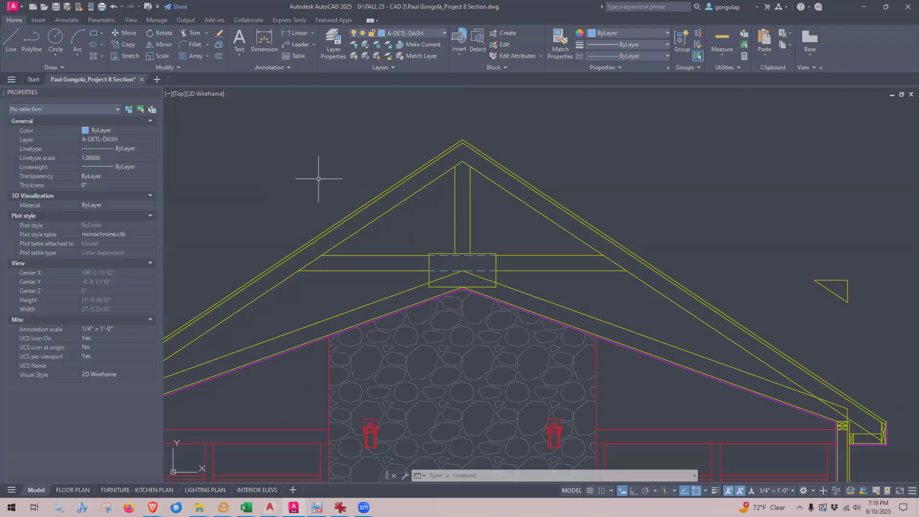
{"action": "left_click", "coordinate": [216, 95]}
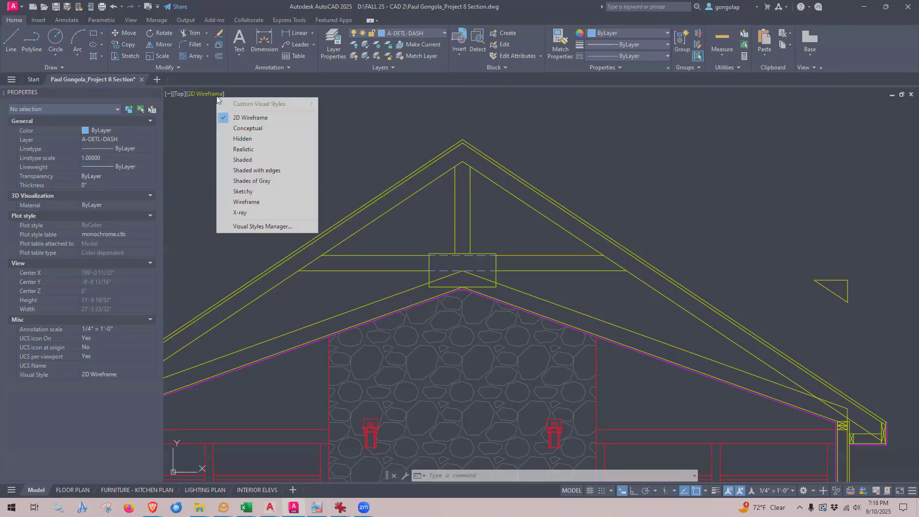
{"action": "left_click", "coordinate": [391, 136]}
{"action": "left_click", "coordinate": [330, 145]}
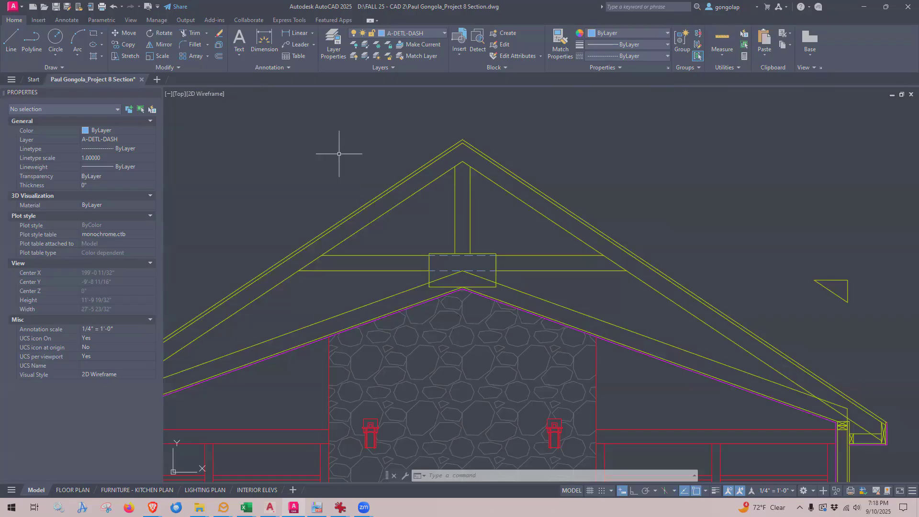
- Set the model view to Top
{"action": "left_click", "coordinate": [179, 94]}
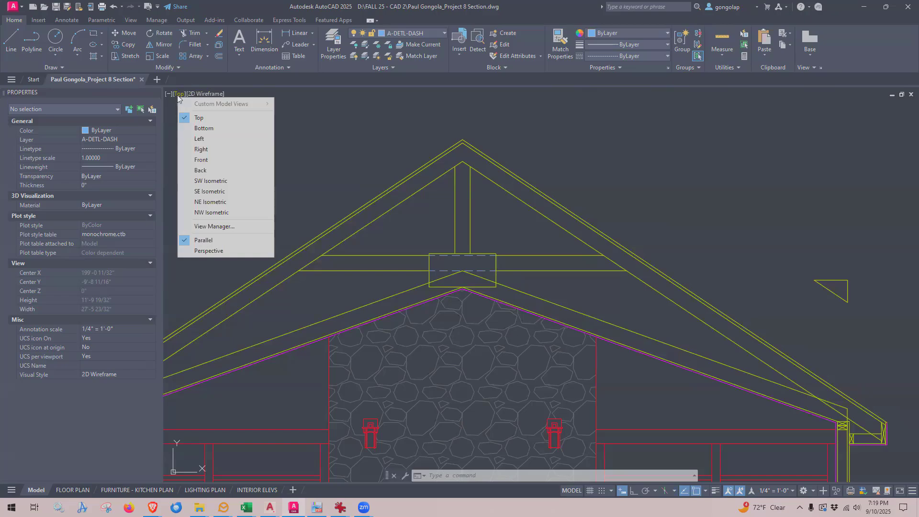
{"action": "left_click", "coordinate": [179, 95]}
{"action": "left_click", "coordinate": [179, 94]}
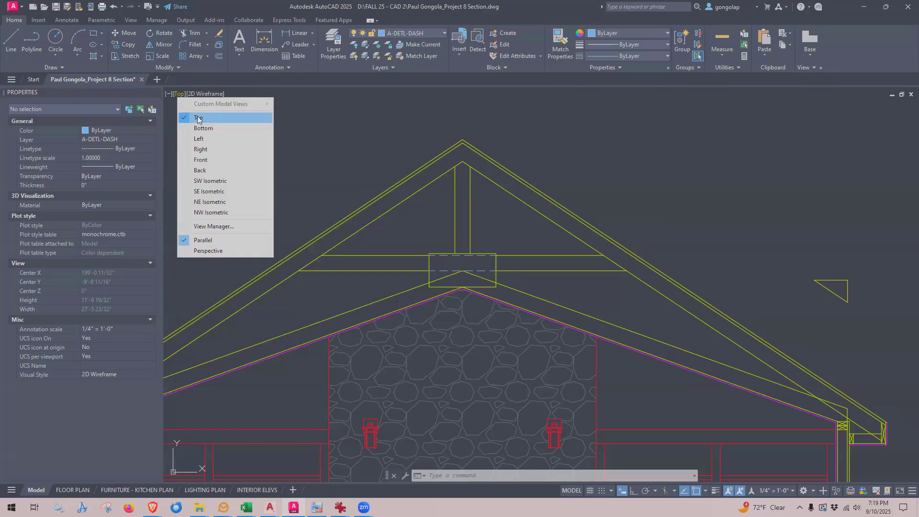
{"action": "left_click", "coordinate": [198, 119]}
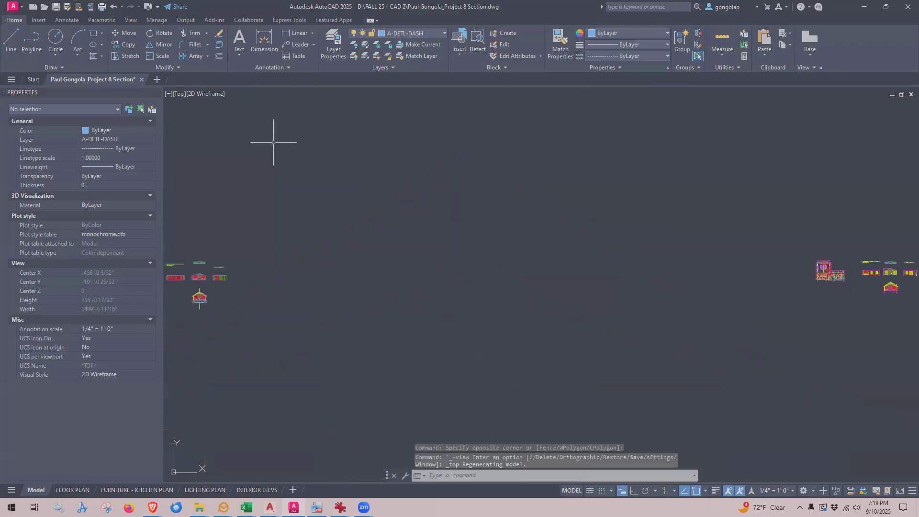
- Examine the reference building section with the sill plate note, and return to the working building section
{"action": "middle_click_drag", "start_coordinate": [269, 248], "coordinate": [459, 245]}
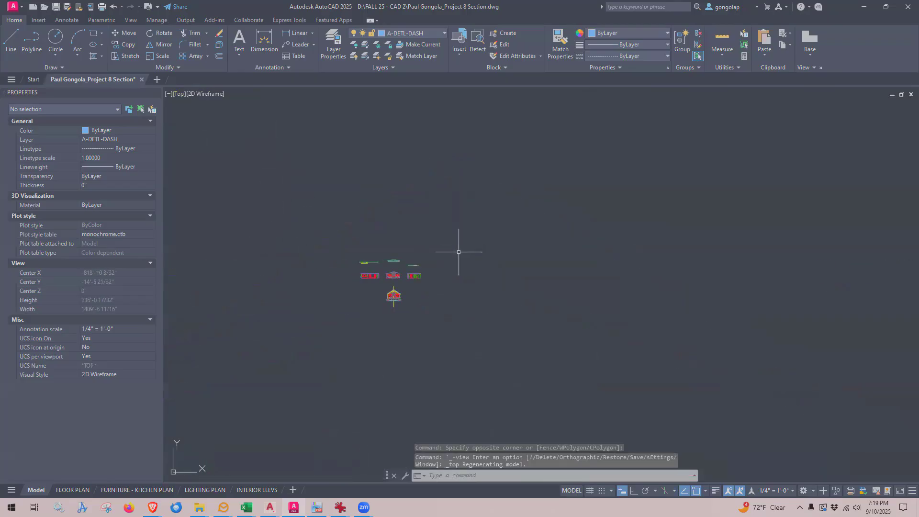
{"action": "scroll", "coordinate": [390, 301], "scroll_direction": "up", "scroll_amount": 6}
{"action": "scroll", "coordinate": [390, 301], "scroll_direction": "up", "scroll_amount": 4}
{"action": "scroll", "coordinate": [356, 208], "scroll_direction": "up", "scroll_amount": 4}
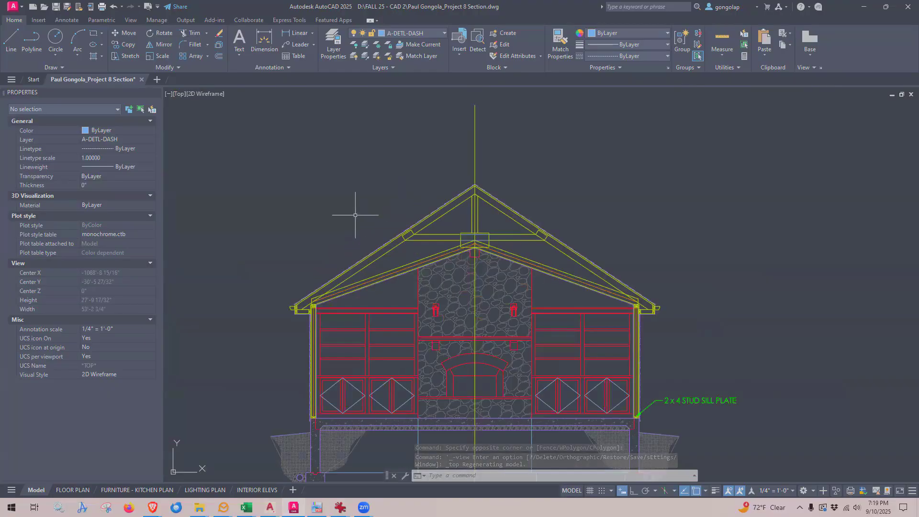
{"action": "scroll", "coordinate": [355, 215], "scroll_direction": "down", "scroll_amount": 10}
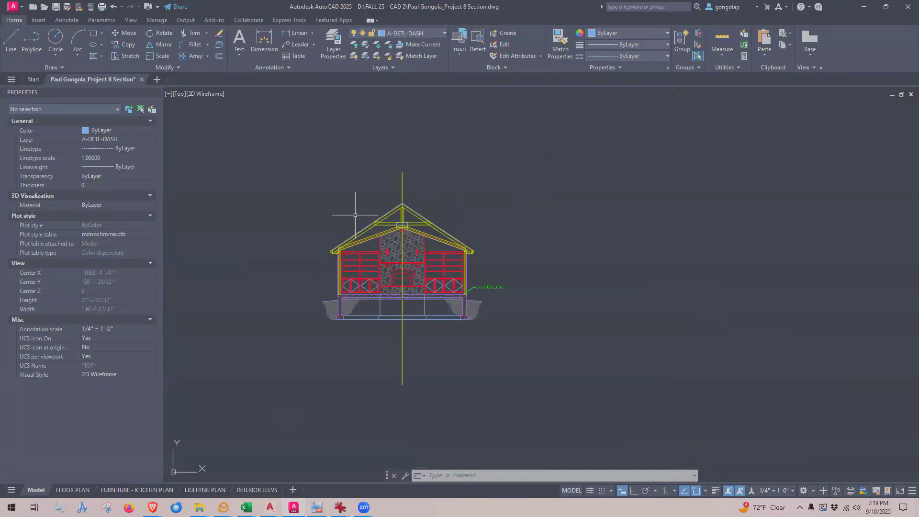
{"action": "scroll", "coordinate": [355, 215], "scroll_direction": "down", "scroll_amount": 5}
{"action": "scroll", "coordinate": [789, 201], "scroll_direction": "up", "scroll_amount": 9}
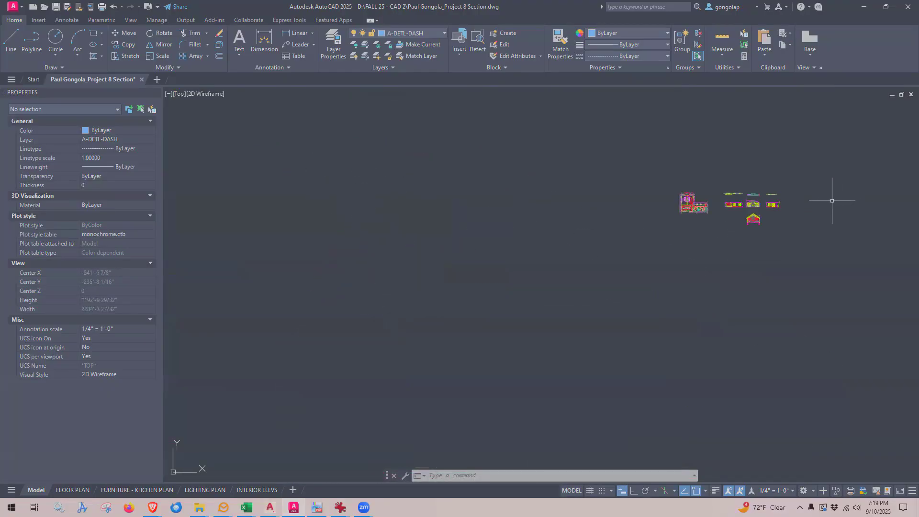
{"action": "scroll", "coordinate": [649, 253], "scroll_direction": "up", "scroll_amount": 7}
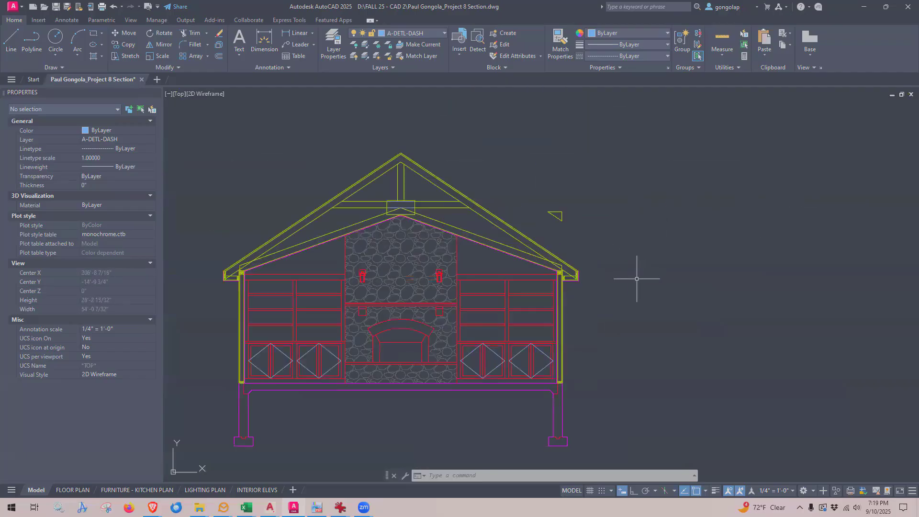
{"action": "middle_click_drag", "start_coordinate": [304, 205], "coordinate": [344, 199]}
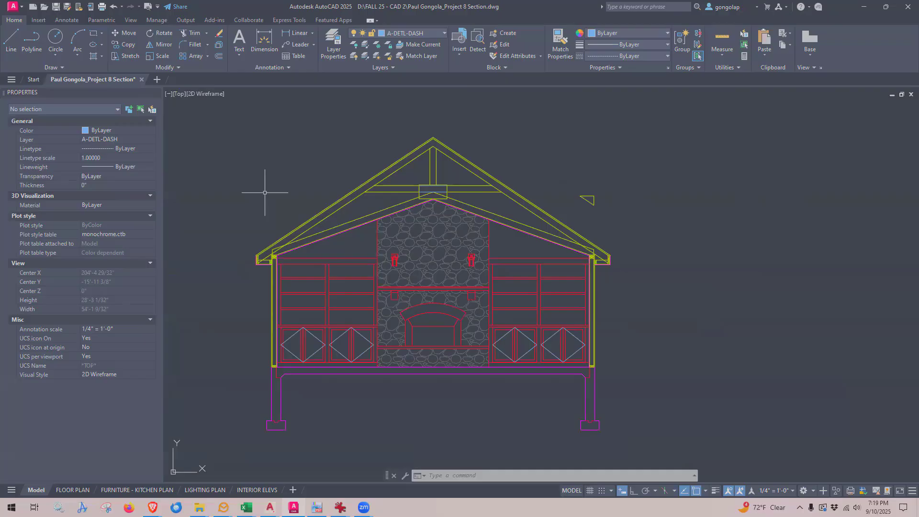
- Review the layer list and its linetypes and lineweights with the LAYER command
{"action": "type", "text": "la"}
{"action": "key", "text": "Return"}
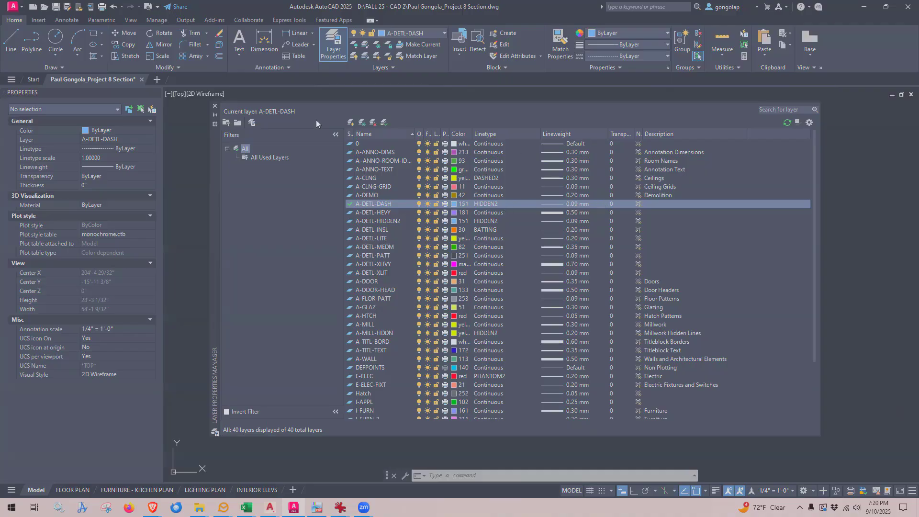
{"action": "left_click", "coordinate": [215, 107]}
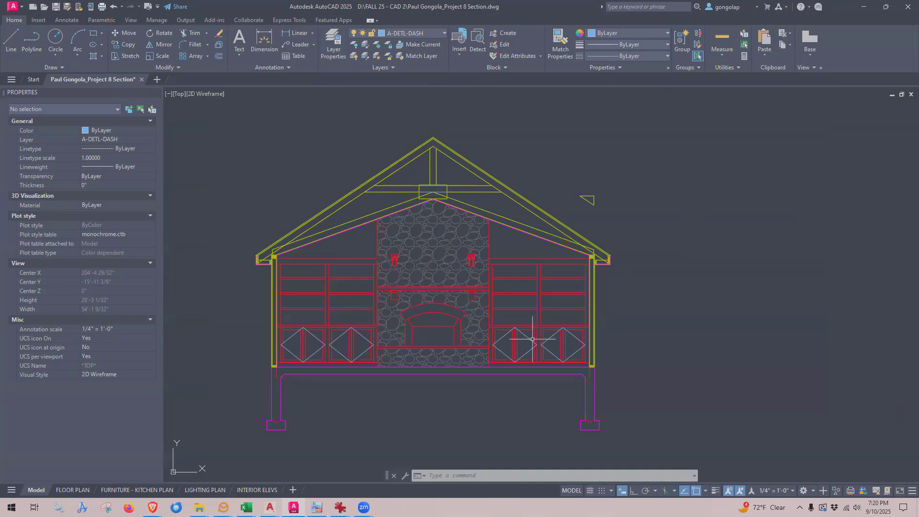
- Examine the right exterior stud wall between its sill plate and top plates
{"action": "scroll", "coordinate": [603, 365], "scroll_direction": "up", "scroll_amount": 2}
{"action": "scroll", "coordinate": [594, 342], "scroll_direction": "up", "scroll_amount": 1}
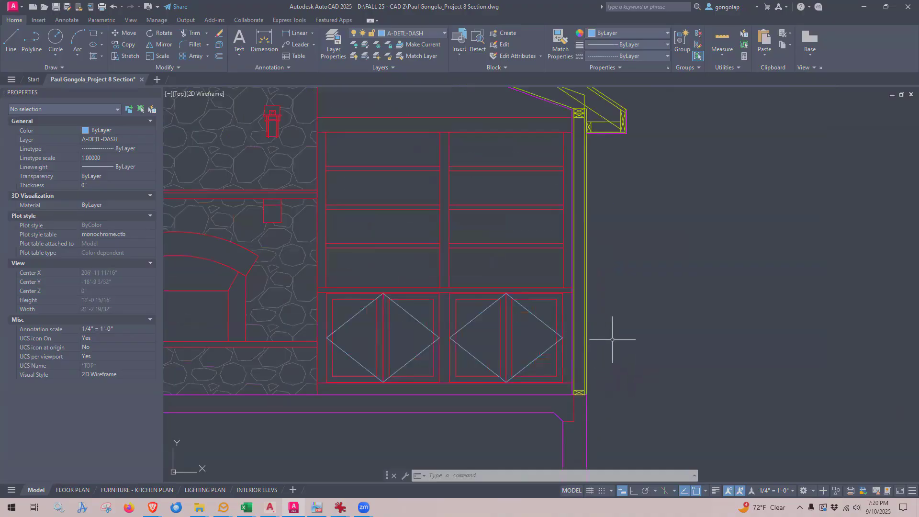
{"action": "scroll", "coordinate": [615, 335], "scroll_direction": "up", "scroll_amount": 1}
{"action": "scroll", "coordinate": [611, 371], "scroll_direction": "down", "scroll_amount": 3}
{"action": "scroll", "coordinate": [607, 369], "scroll_direction": "up", "scroll_amount": 3}
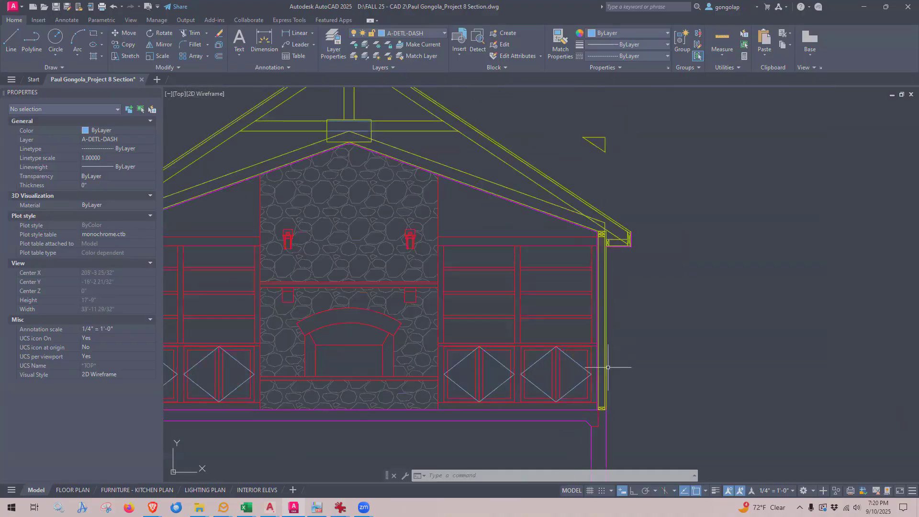
{"action": "middle_click_drag", "start_coordinate": [637, 349], "coordinate": [627, 333]}
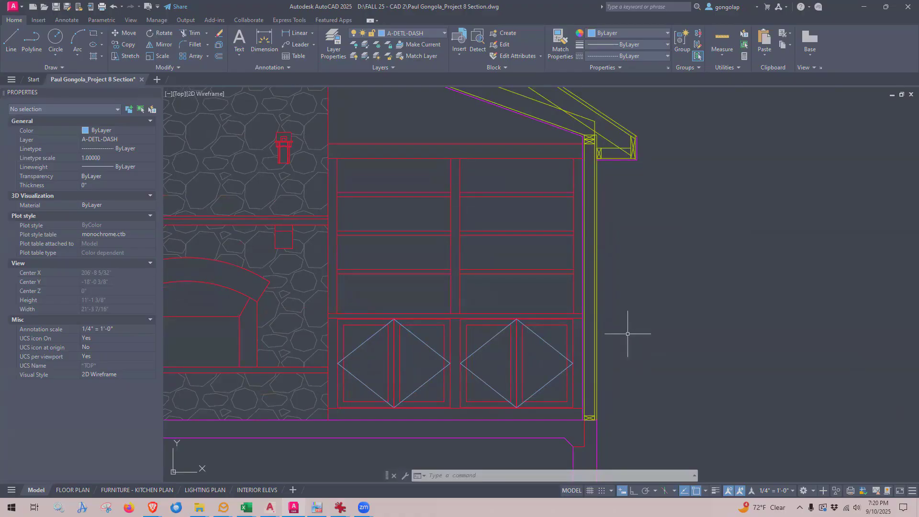
{"action": "scroll", "coordinate": [627, 333], "scroll_direction": "up", "scroll_amount": 2}
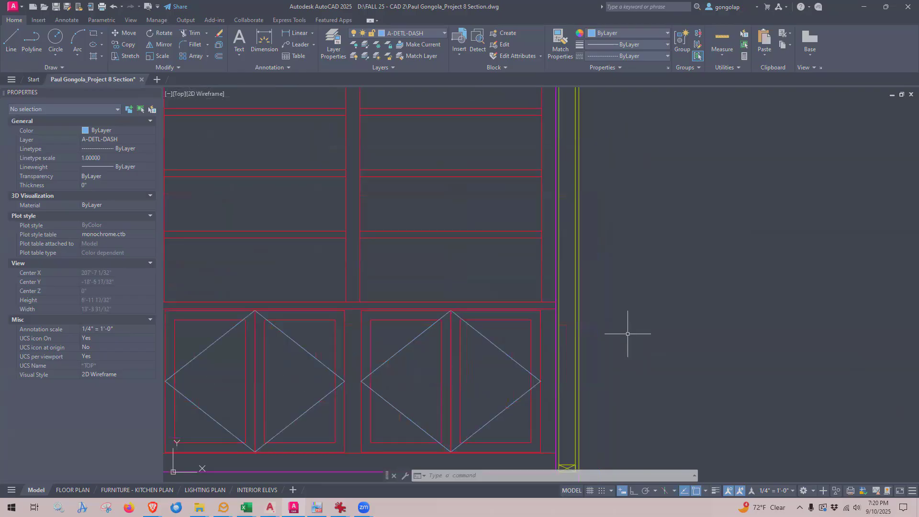
{"action": "scroll", "coordinate": [627, 333], "scroll_direction": "down", "scroll_amount": 2}
{"action": "scroll", "coordinate": [612, 388], "scroll_direction": "up", "scroll_amount": 2}
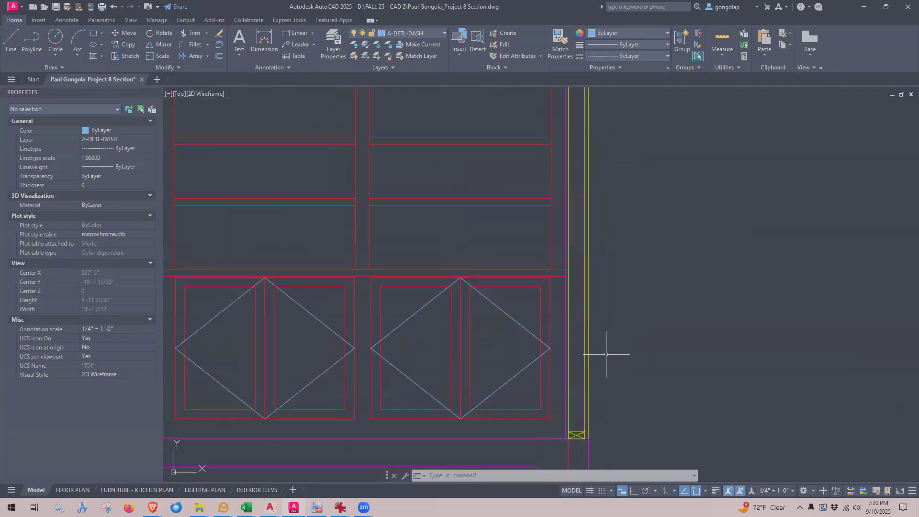
{"action": "scroll", "coordinate": [607, 354], "scroll_direction": "down", "scroll_amount": 2}
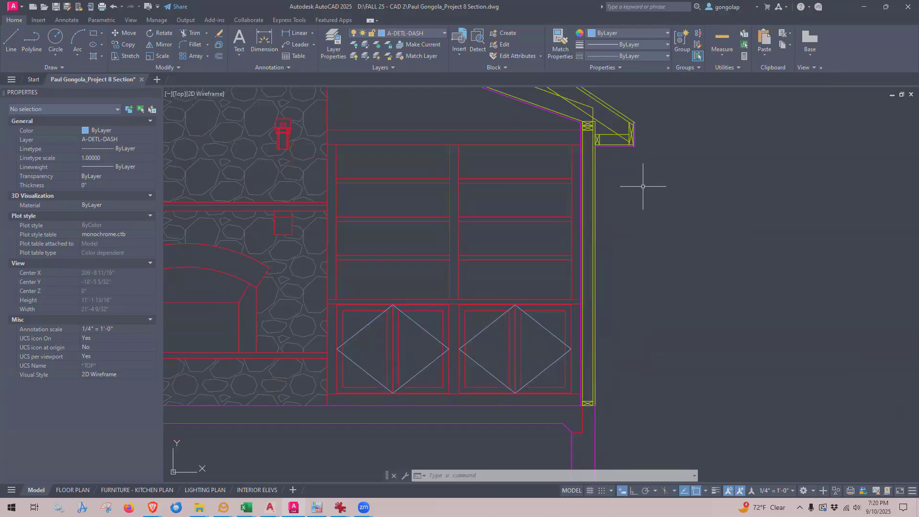
{"action": "key", "text": "l"}
{"action": "key", "text": "Return"}
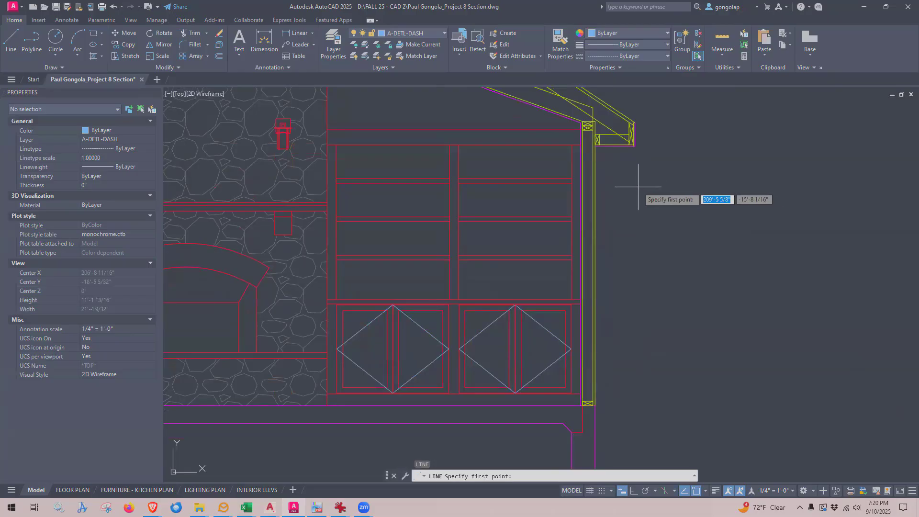
{"action": "key", "text": "Escape"}
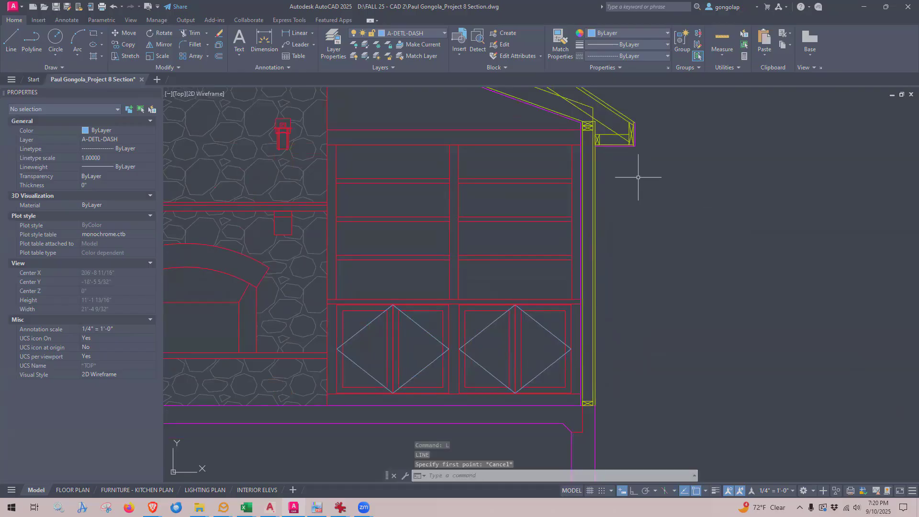
- Make A-DETL-LITE the current layer
{"action": "scroll", "coordinate": [586, 120], "scroll_direction": "up", "scroll_amount": 2}
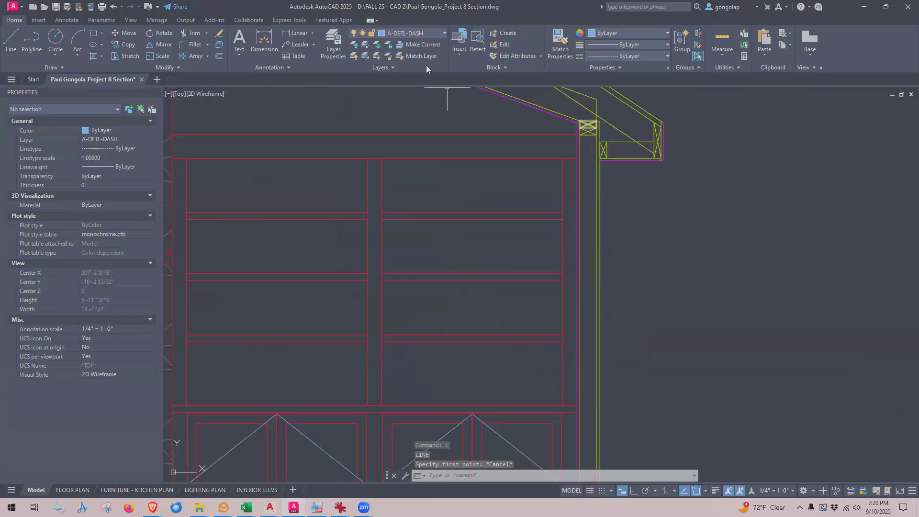
{"action": "left_click", "coordinate": [429, 33]}
{"action": "scroll", "coordinate": [425, 72], "scroll_direction": "up", "scroll_amount": 3}
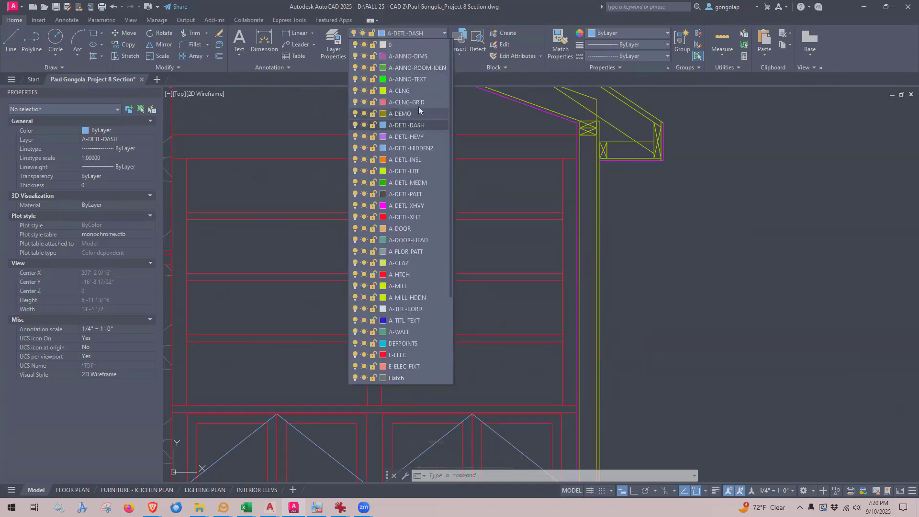
{"action": "left_click", "coordinate": [405, 171]}
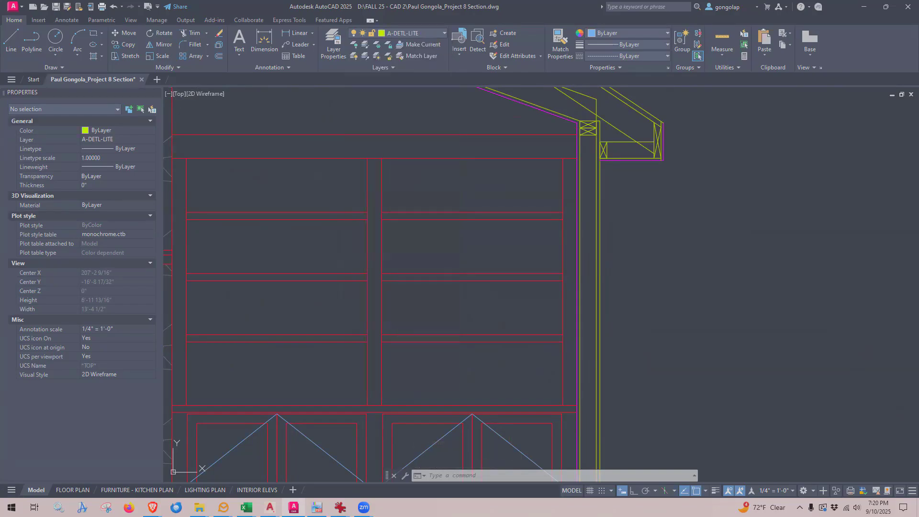
- Draw a vertical line in the right stud wall from the top plates' underside midpoint to the sill plate's upper-edge midpoint
{"action": "scroll", "coordinate": [629, 155], "scroll_direction": "up", "scroll_amount": 2}
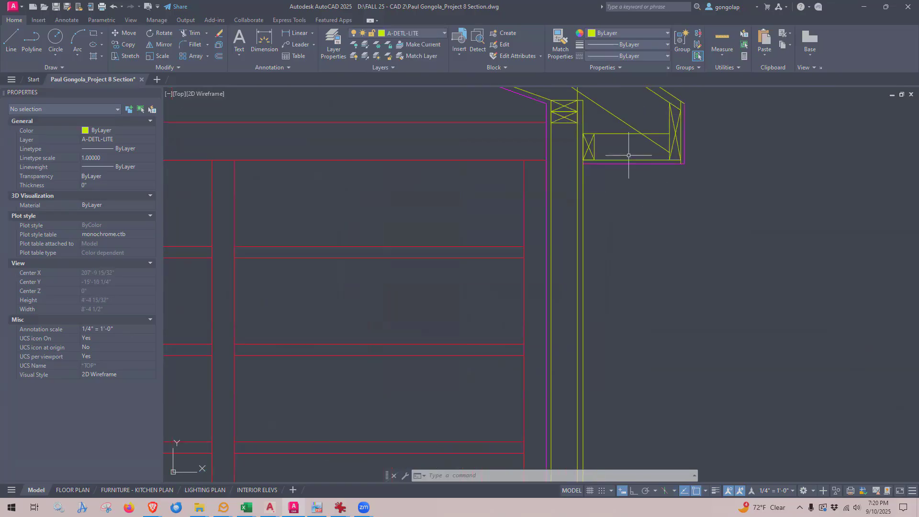
{"action": "type", "text": "l"}
{"action": "key", "text": "Return"}
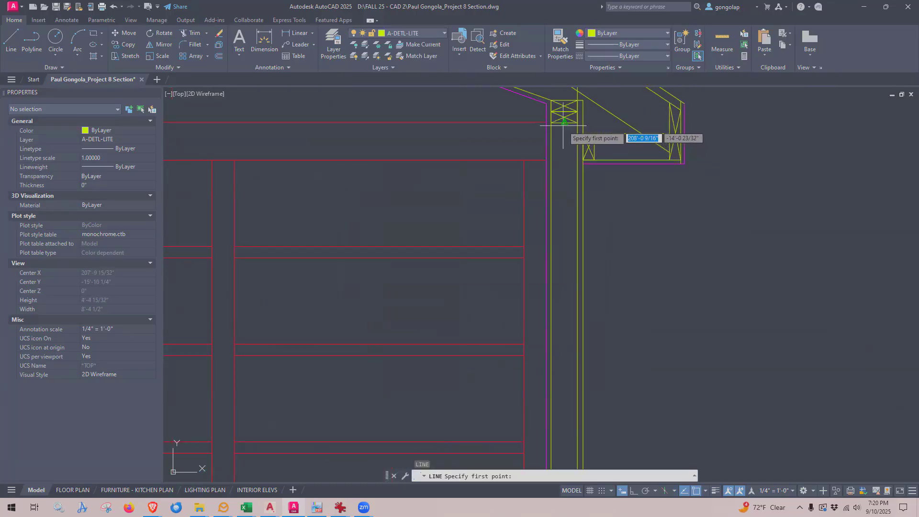
{"action": "left_click", "coordinate": [565, 122]}
{"action": "scroll", "coordinate": [570, 123], "scroll_direction": "down", "scroll_amount": 2}
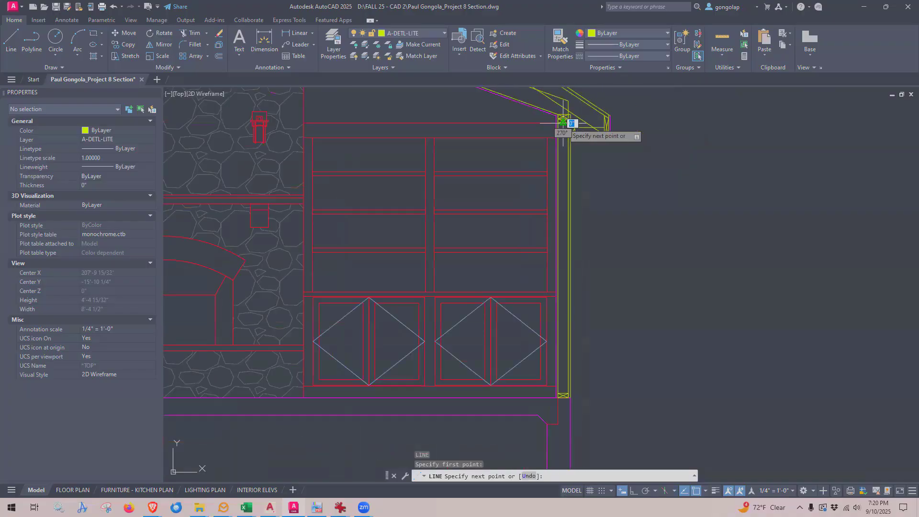
{"action": "scroll", "coordinate": [557, 362], "scroll_direction": "up", "scroll_amount": 2}
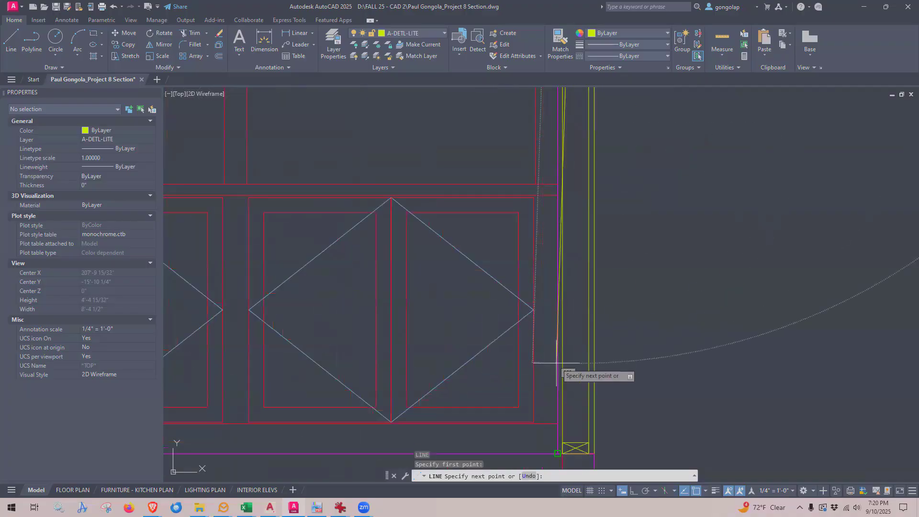
{"action": "left_click", "coordinate": [576, 442]}
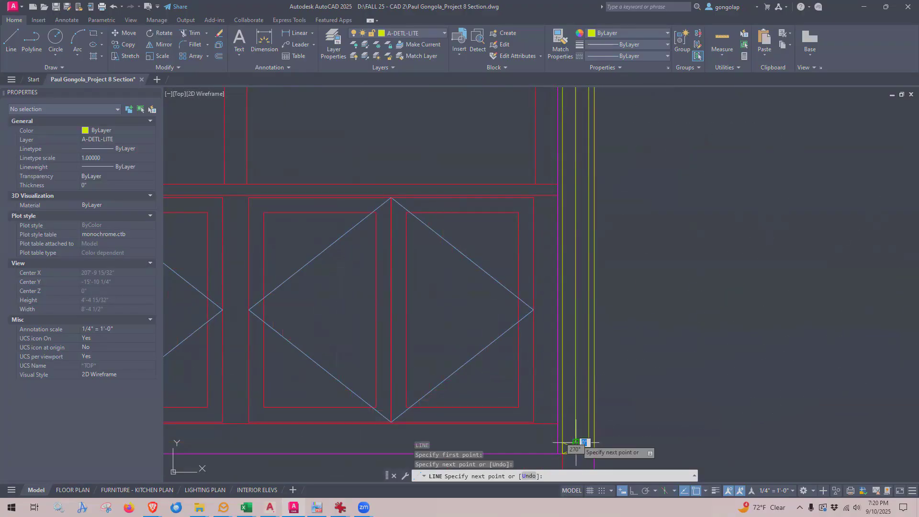
{"action": "key", "text": "Return"}
{"action": "scroll", "coordinate": [610, 314], "scroll_direction": "down", "scroll_amount": 4}
{"action": "scroll", "coordinate": [638, 227], "scroll_direction": "up", "scroll_amount": 2}
{"action": "middle_click_drag", "start_coordinate": [639, 227], "coordinate": [631, 260]}
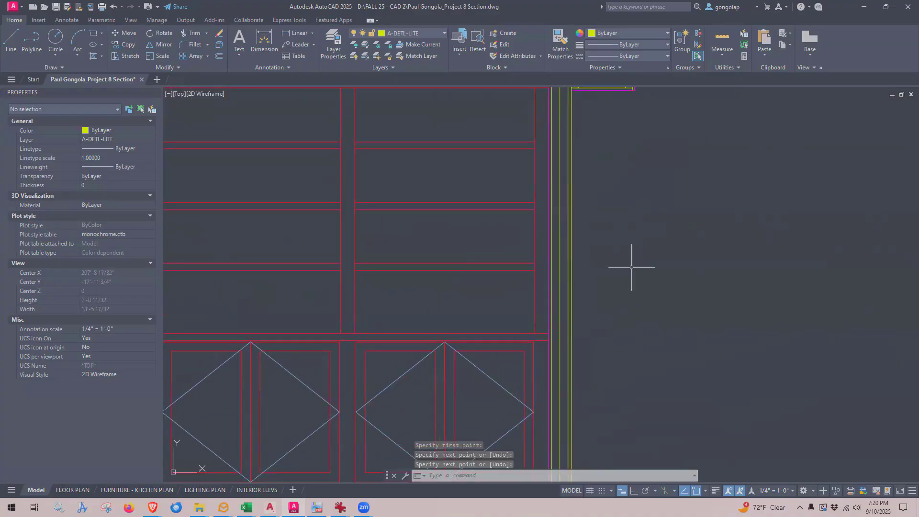
- Move the vertical centerline in the right stud wall to the A-DETL-INSL layer
{"action": "scroll", "coordinate": [618, 258], "scroll_direction": "down", "scroll_amount": 2}
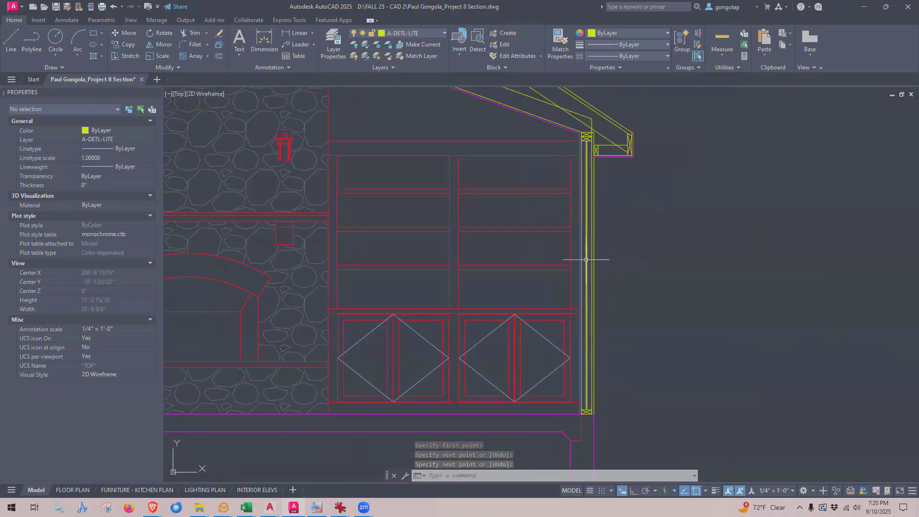
{"action": "left_click", "coordinate": [586, 260]}
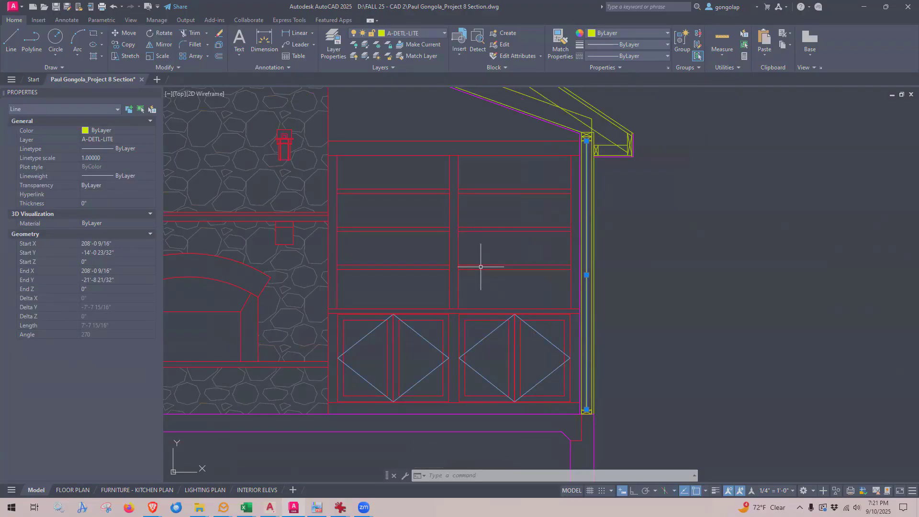
{"action": "left_click", "coordinate": [429, 33]}
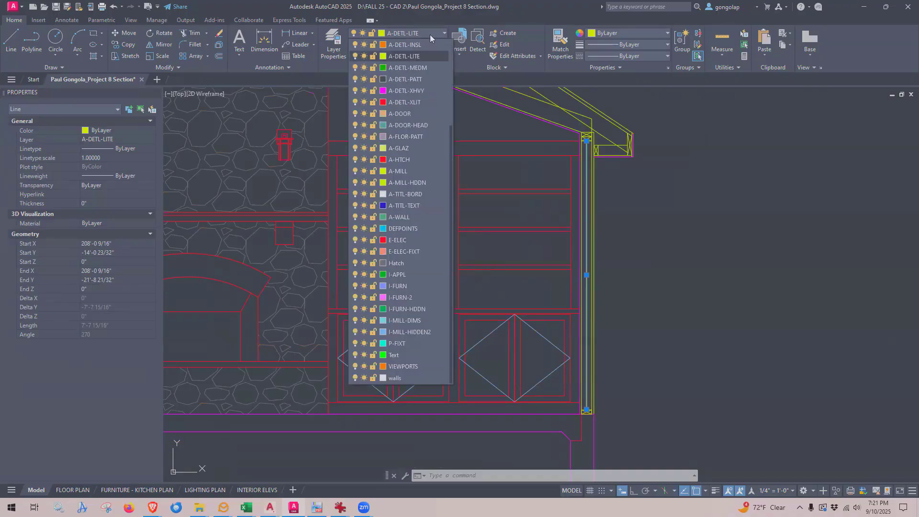
{"action": "scroll", "coordinate": [430, 76], "scroll_direction": "up", "scroll_amount": 3}
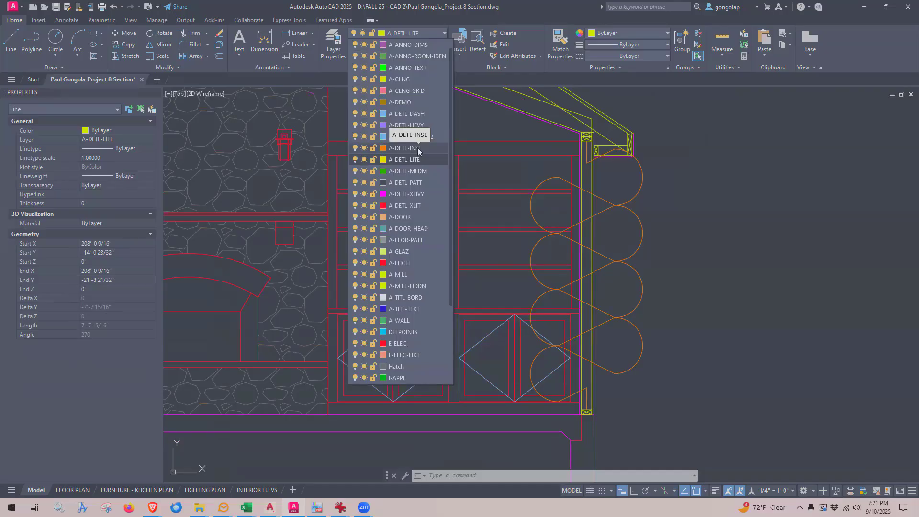
{"action": "left_click", "coordinate": [418, 149]}
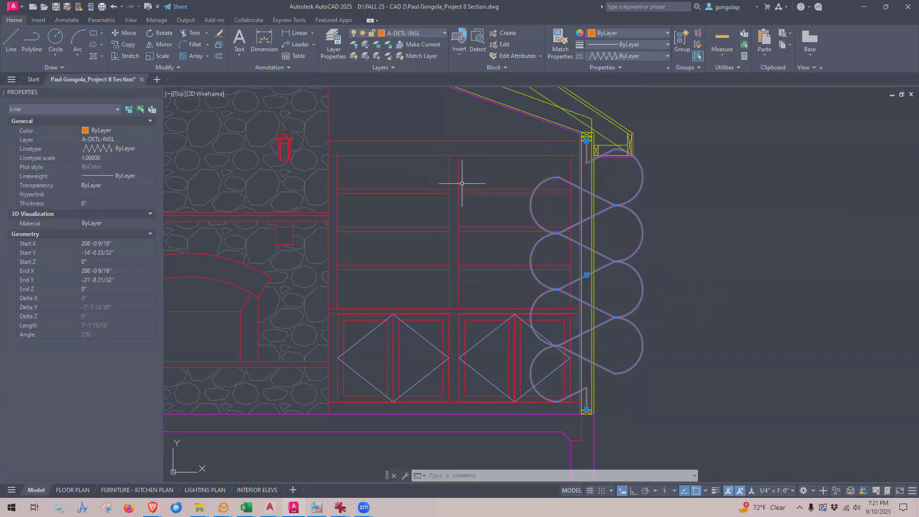
- Review the A-DETL-INSL layer's linetype and the loaded linetypes, keeping BATTING assigned
{"action": "type", "text": "la"}
{"action": "key", "text": "Return"}
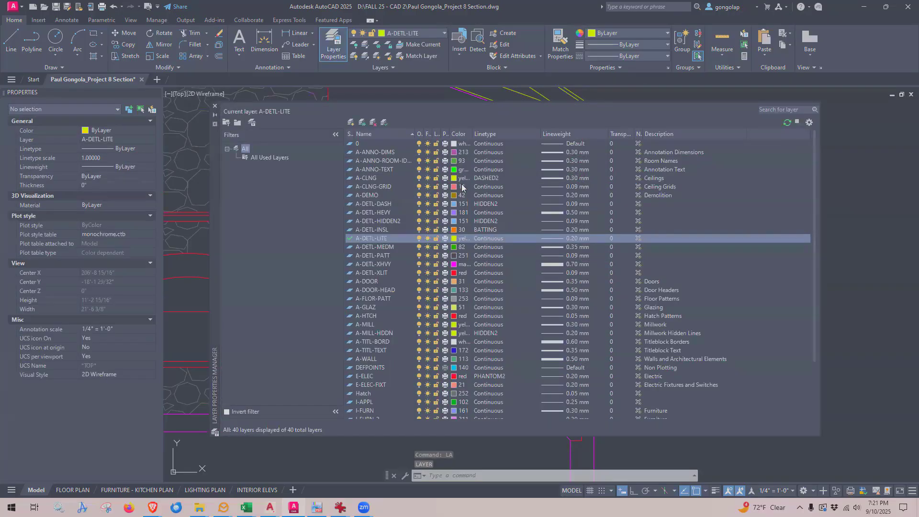
{"action": "left_click", "coordinate": [371, 231]}
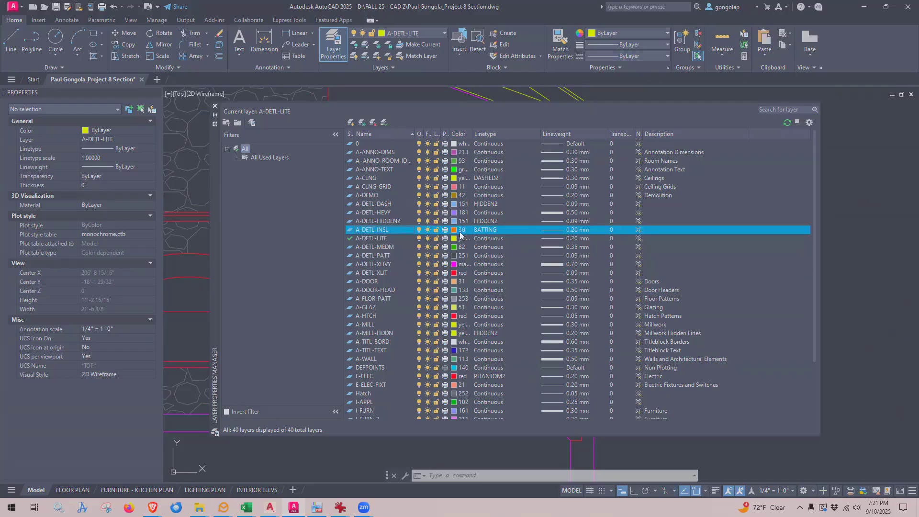
{"action": "left_click", "coordinate": [499, 233]}
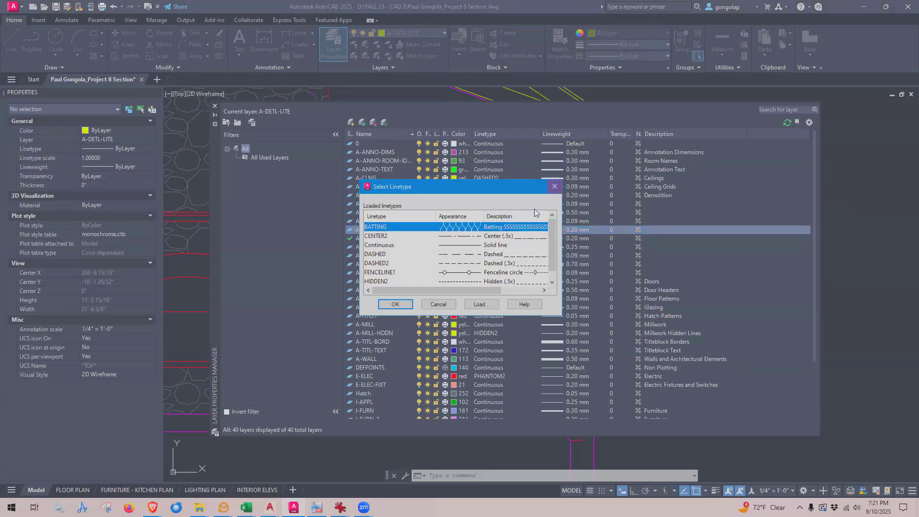
{"action": "scroll", "coordinate": [406, 245], "scroll_direction": "down", "scroll_amount": 1}
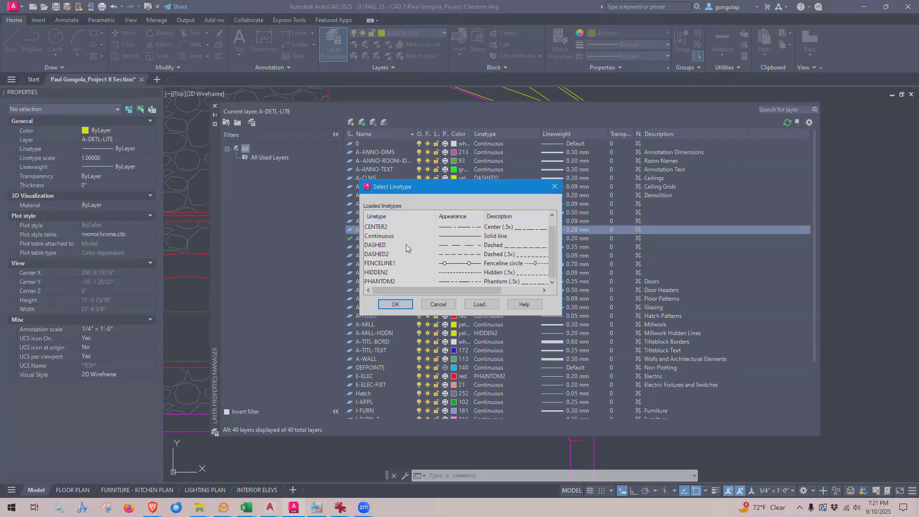
{"action": "scroll", "coordinate": [407, 248], "scroll_direction": "up", "scroll_amount": 1}
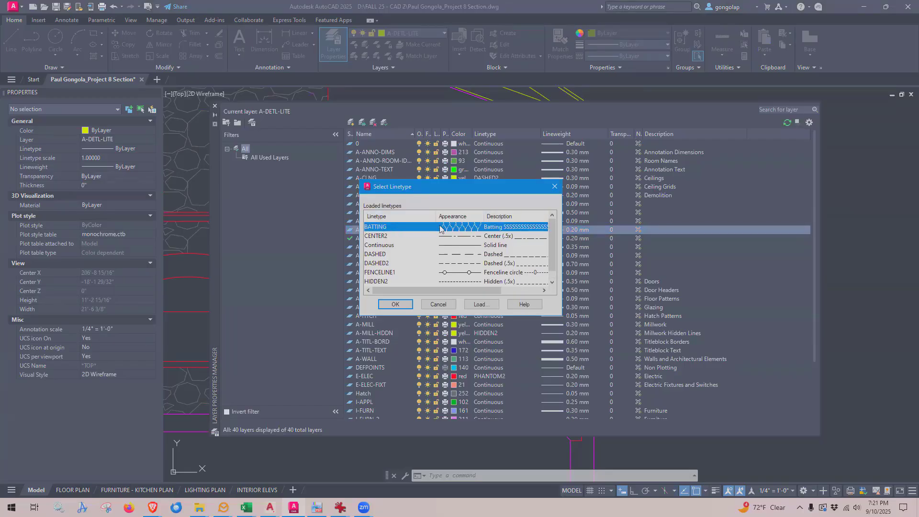
{"action": "left_click", "coordinate": [395, 304]}
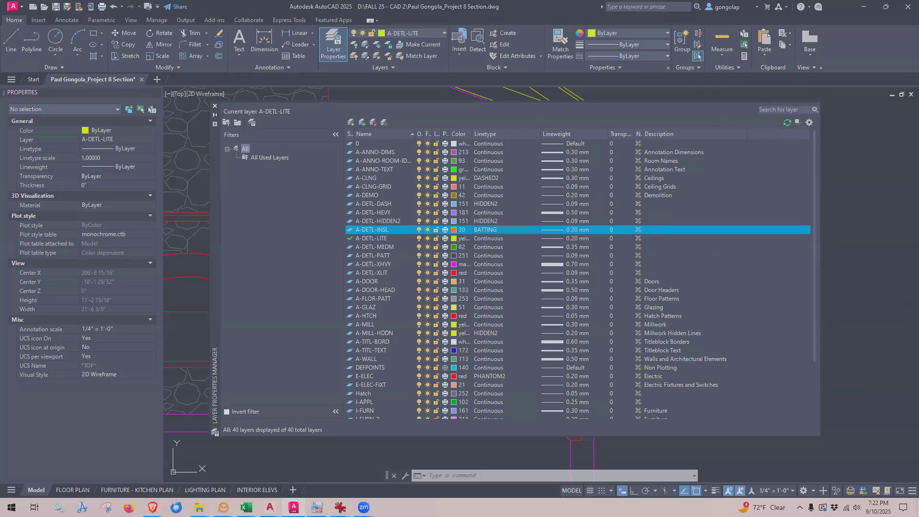
{"action": "left_click", "coordinate": [214, 105]}
- Examine the batting insulation line's size against the whole building section and the right stud wall
{"action": "scroll", "coordinate": [618, 294], "scroll_direction": "down", "scroll_amount": 3}
{"action": "scroll", "coordinate": [618, 290], "scroll_direction": "up", "scroll_amount": 3}
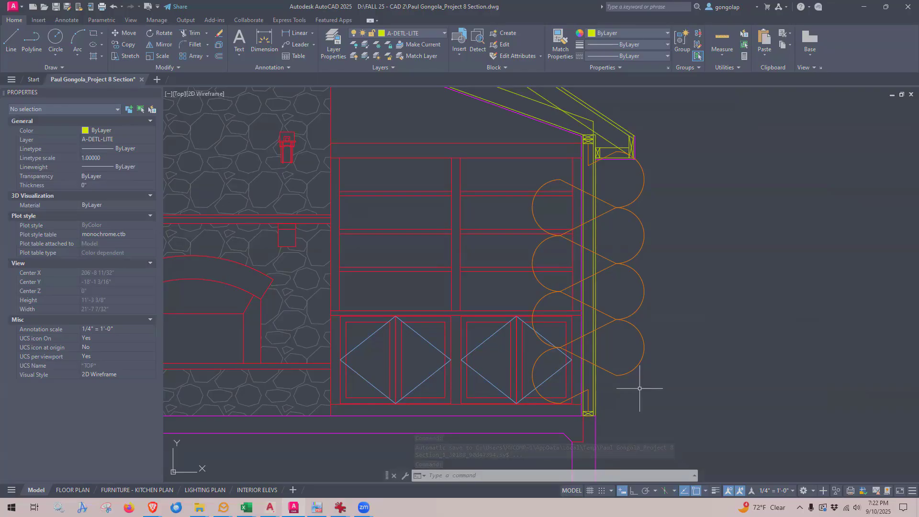
{"action": "scroll", "coordinate": [639, 388], "scroll_direction": "down", "scroll_amount": 4}
{"action": "scroll", "coordinate": [614, 426], "scroll_direction": "up", "scroll_amount": 2}
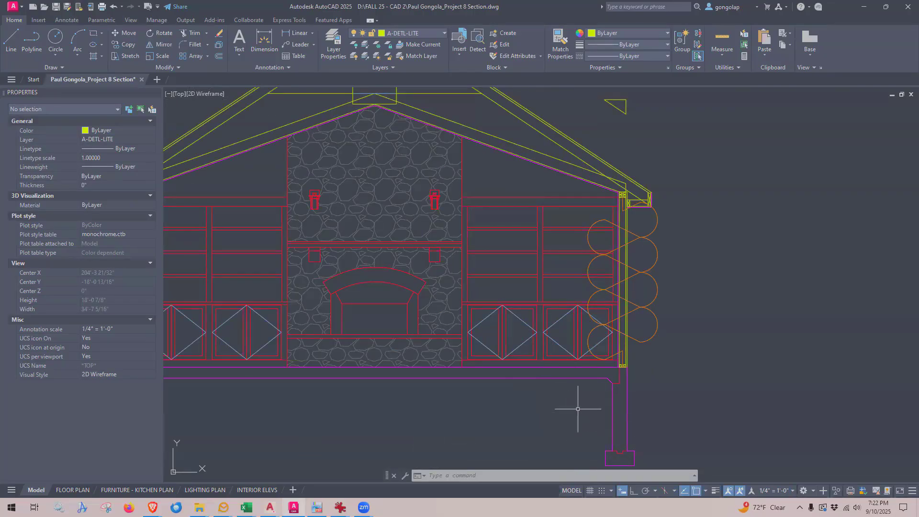
{"action": "scroll", "coordinate": [665, 321], "scroll_direction": "down", "scroll_amount": 4}
{"action": "scroll", "coordinate": [615, 313], "scroll_direction": "up", "scroll_amount": 2}
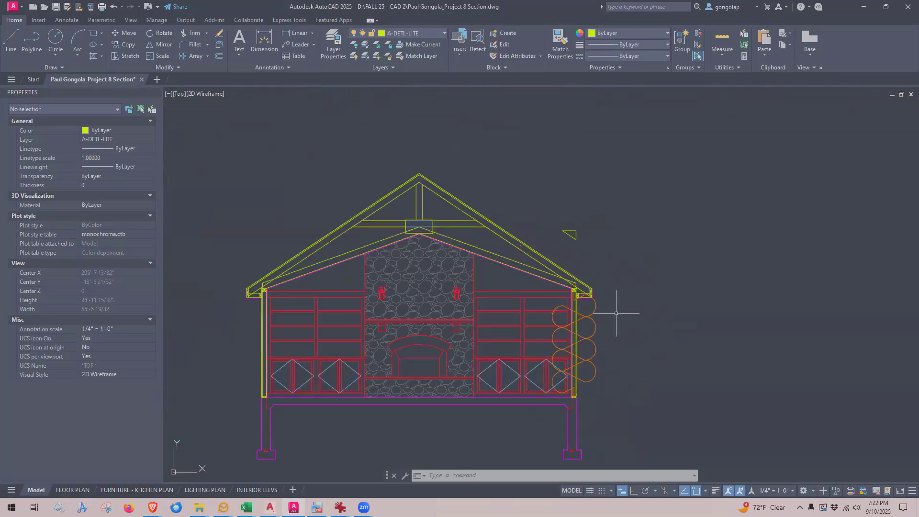
{"action": "scroll", "coordinate": [616, 313], "scroll_direction": "up", "scroll_amount": 2}
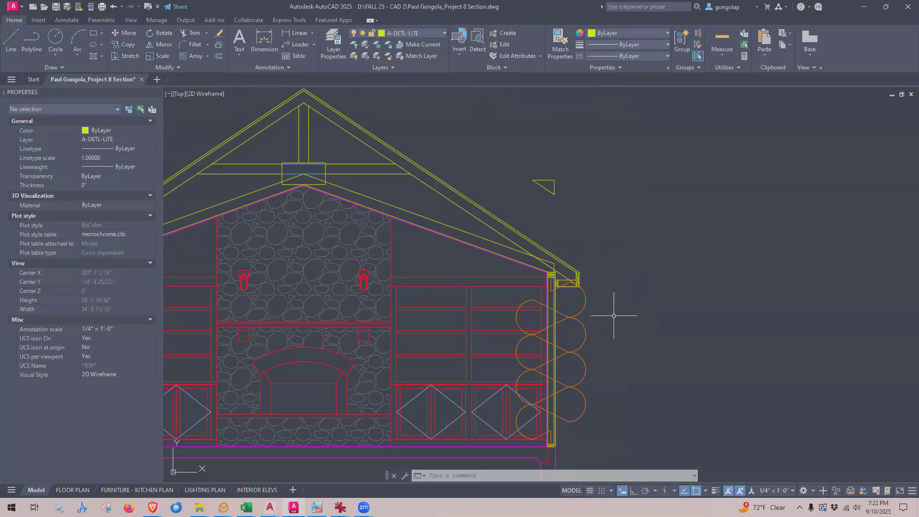
{"action": "middle_click_drag", "start_coordinate": [648, 308], "coordinate": [667, 242]}
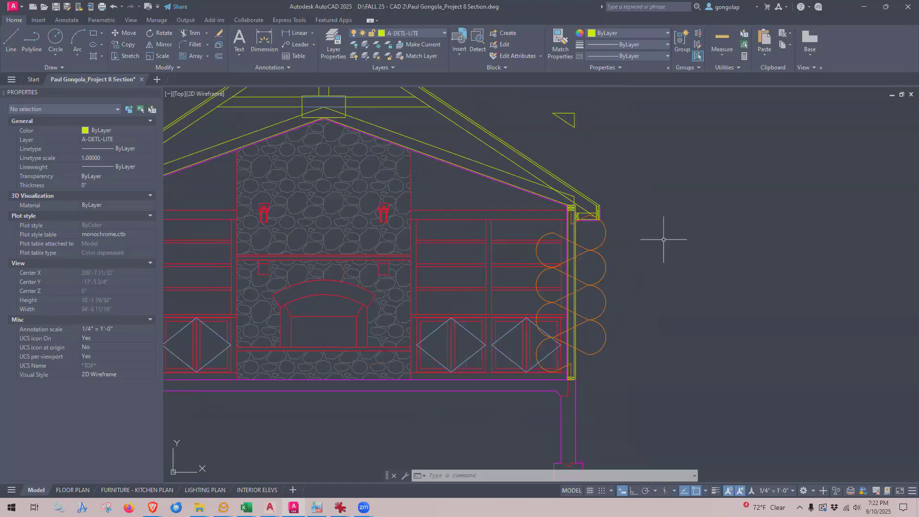
- Compare the batting insulation line's width with the two lines bounding the right stud wall's cavity
{"action": "left_click", "coordinate": [601, 244]}
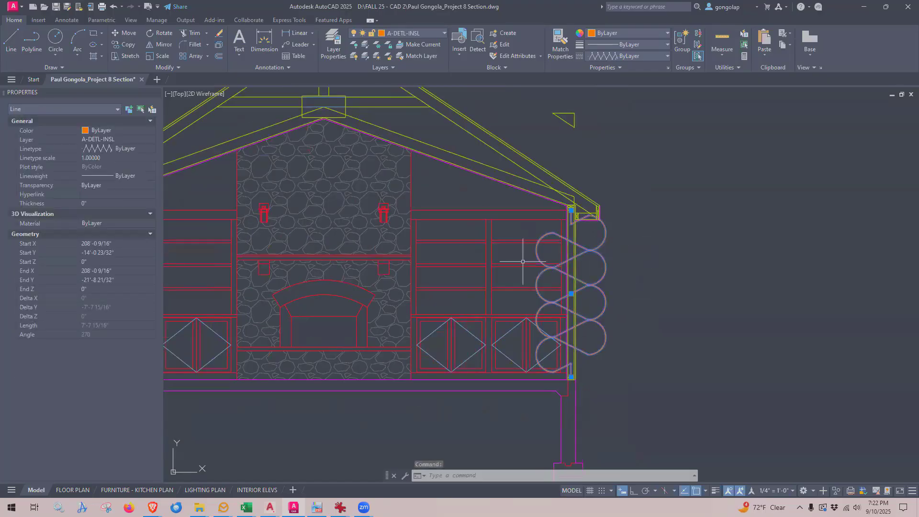
{"action": "scroll", "coordinate": [523, 261], "scroll_direction": "up", "scroll_amount": 2}
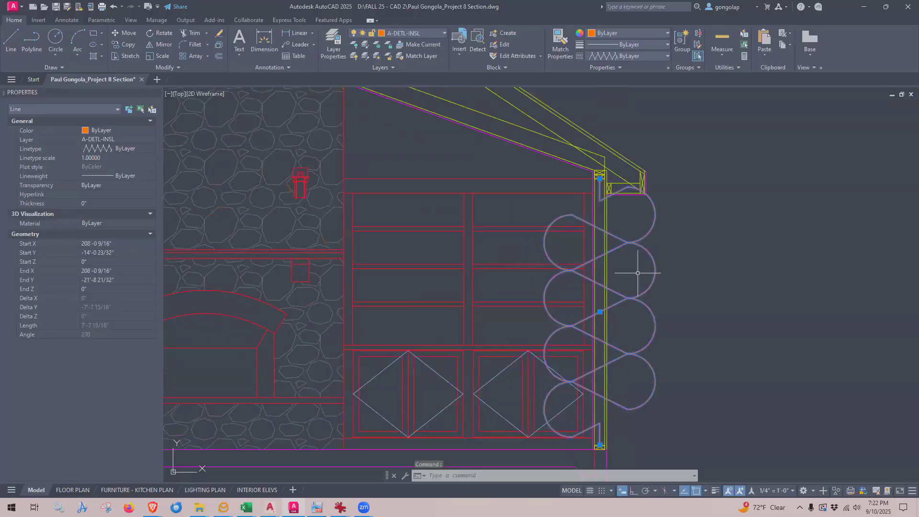
{"action": "scroll", "coordinate": [603, 320], "scroll_direction": "up", "scroll_amount": 2}
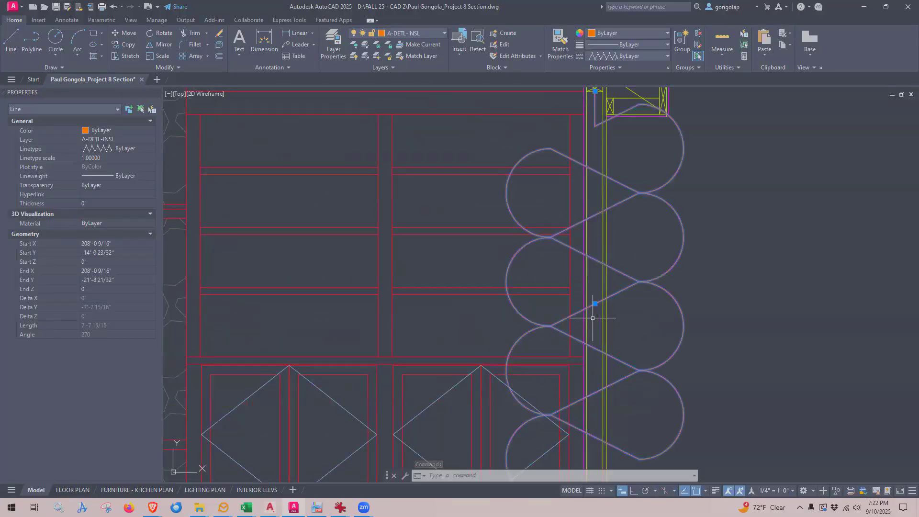
{"action": "scroll", "coordinate": [596, 318], "scroll_direction": "up", "scroll_amount": 3}
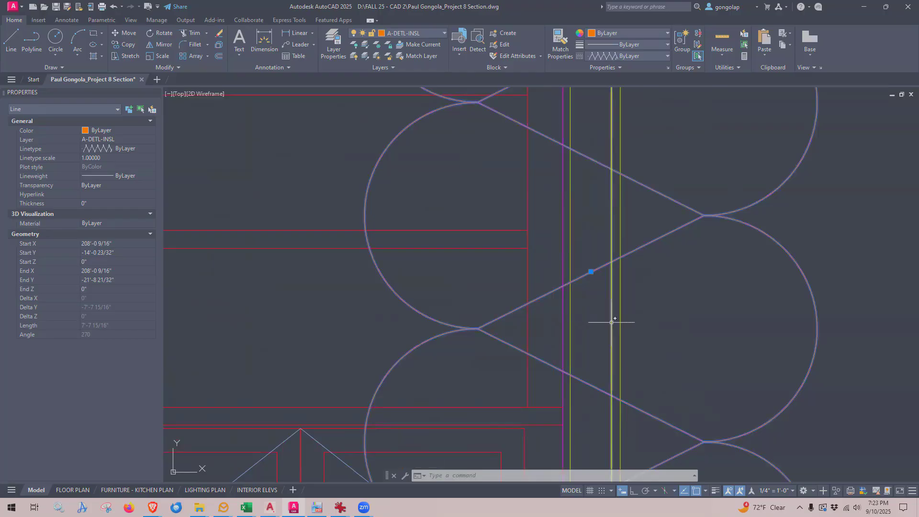
{"action": "left_click", "coordinate": [611, 319]}
{"action": "left_click", "coordinate": [570, 326]}
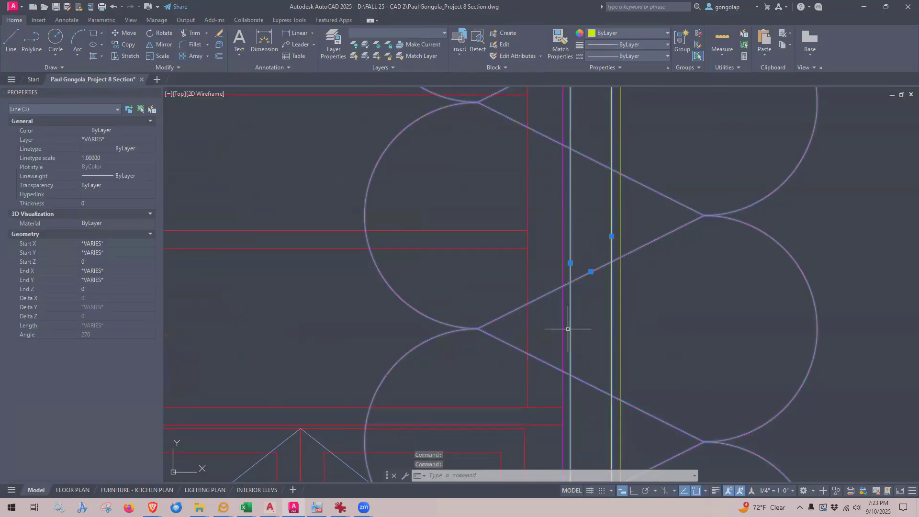
{"action": "scroll", "coordinate": [580, 340], "scroll_direction": "down", "scroll_amount": 4}
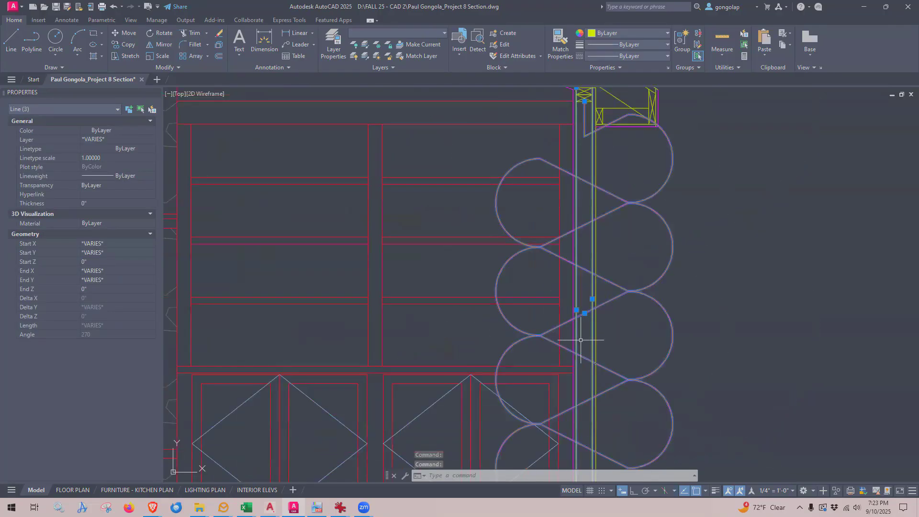
{"action": "key", "text": "Escape"}
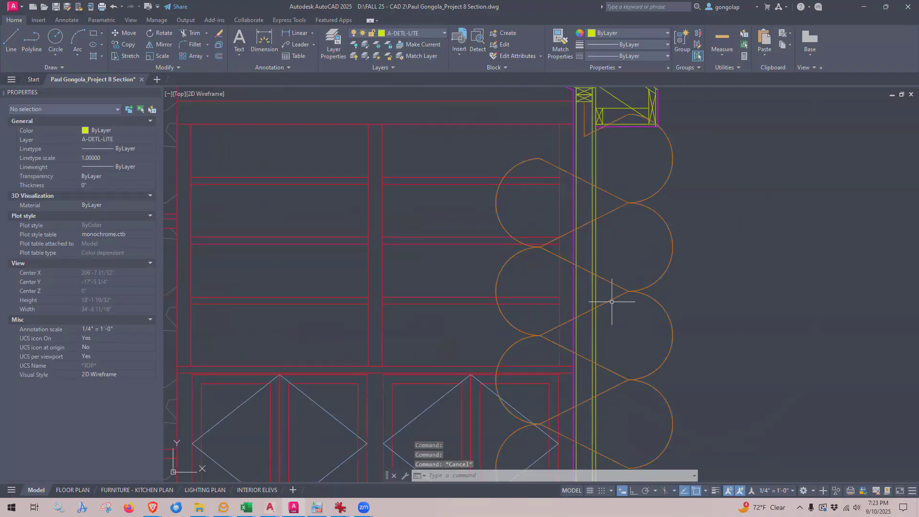
{"action": "left_click", "coordinate": [613, 300]}
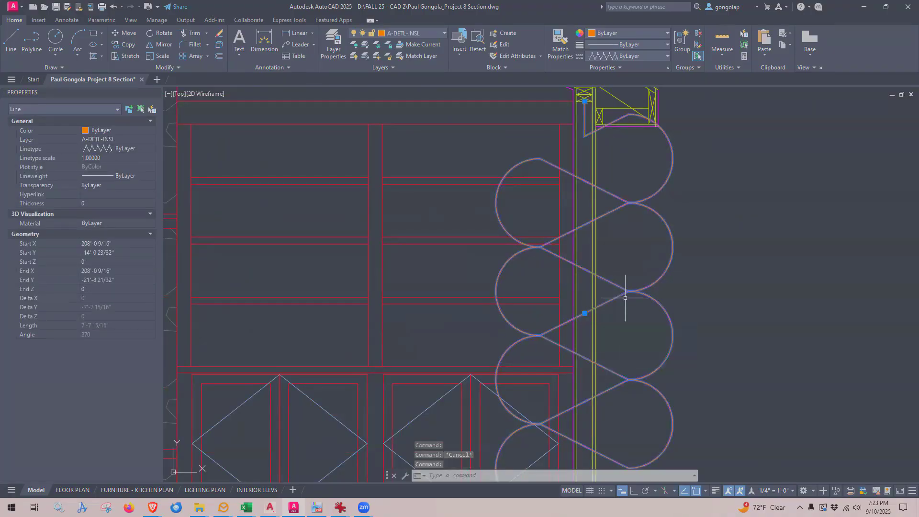
{"action": "scroll", "coordinate": [616, 281], "scroll_direction": "down", "scroll_amount": 5}
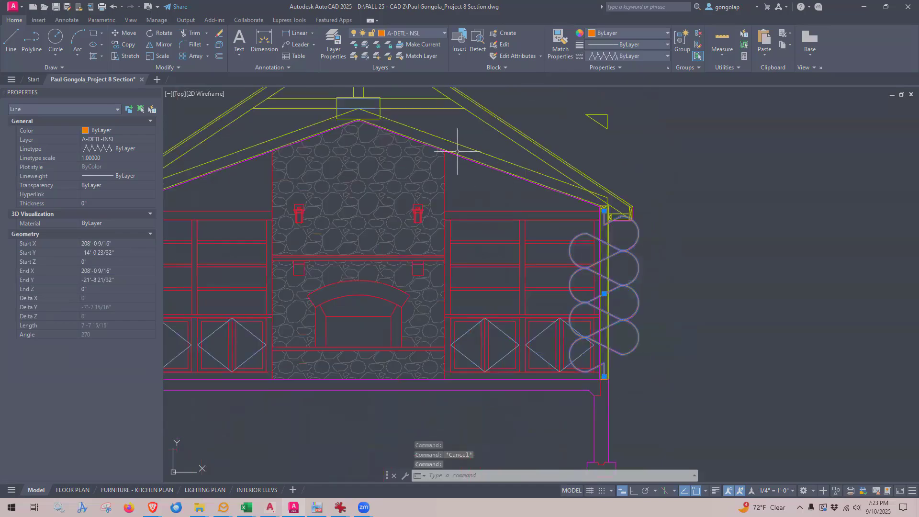
{"action": "scroll", "coordinate": [526, 254], "scroll_direction": "up", "scroll_amount": 2}
{"action": "scroll", "coordinate": [437, 211], "scroll_direction": "up", "scroll_amount": 3}
{"action": "scroll", "coordinate": [431, 213], "scroll_direction": "down", "scroll_amount": 4}
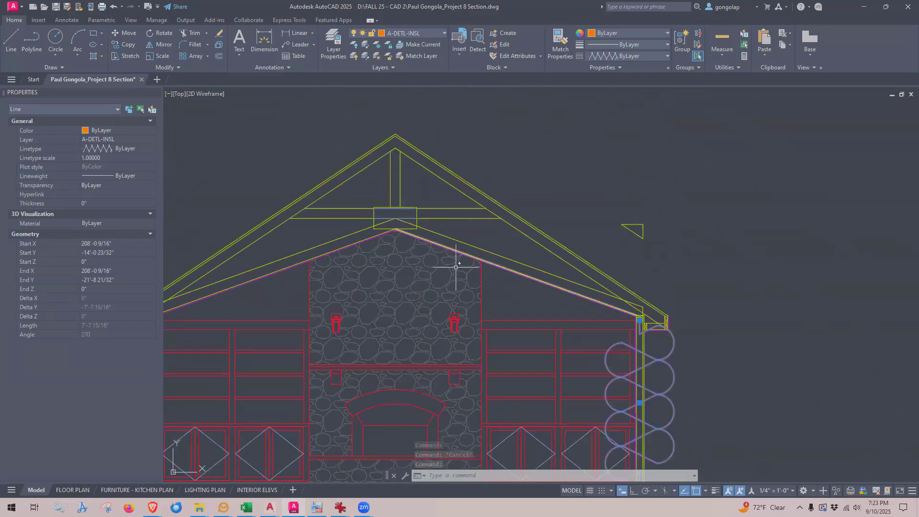
{"action": "middle_click_drag", "start_coordinate": [743, 389], "coordinate": [705, 335]}
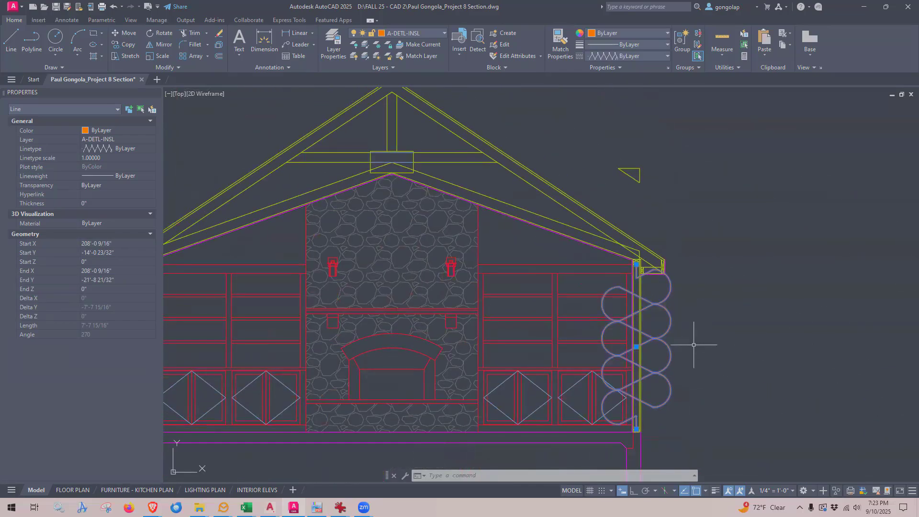
{"action": "key", "text": "Escape"}
- Regenerate the drawing to refresh the dashed linetypes at the truss plate with the REGEN command
{"action": "scroll", "coordinate": [383, 148], "scroll_direction": "up", "scroll_amount": 4}
{"action": "middle_click_drag", "start_coordinate": [382, 149], "coordinate": [402, 214]}
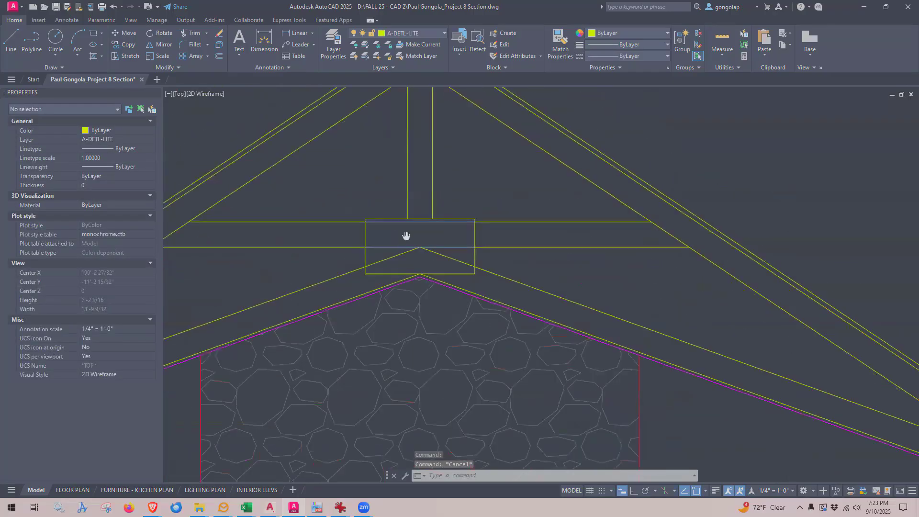
{"action": "scroll", "coordinate": [410, 210], "scroll_direction": "up", "scroll_amount": 2}
{"action": "scroll", "coordinate": [410, 225], "scroll_direction": "down", "scroll_amount": 2}
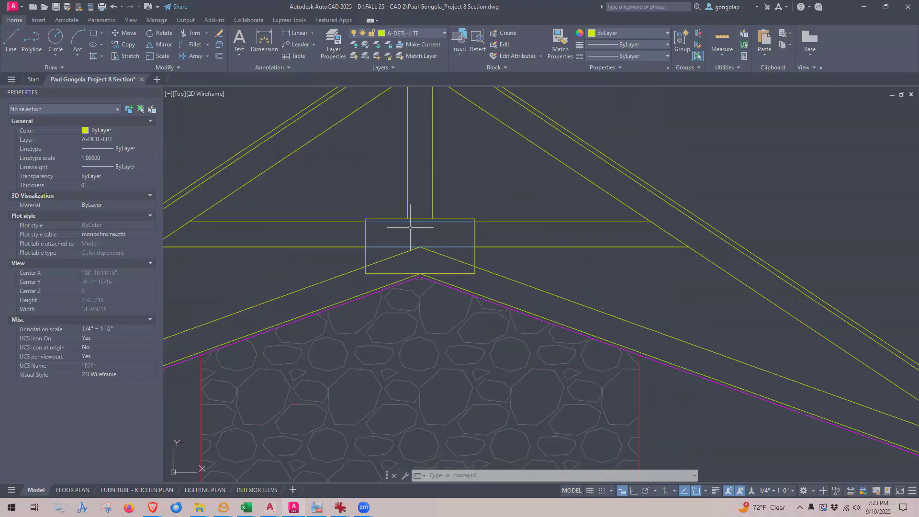
{"action": "type", "text": "regen"}
{"action": "key", "text": "Return"}
{"action": "scroll", "coordinate": [427, 229], "scroll_direction": "down", "scroll_amount": 4}
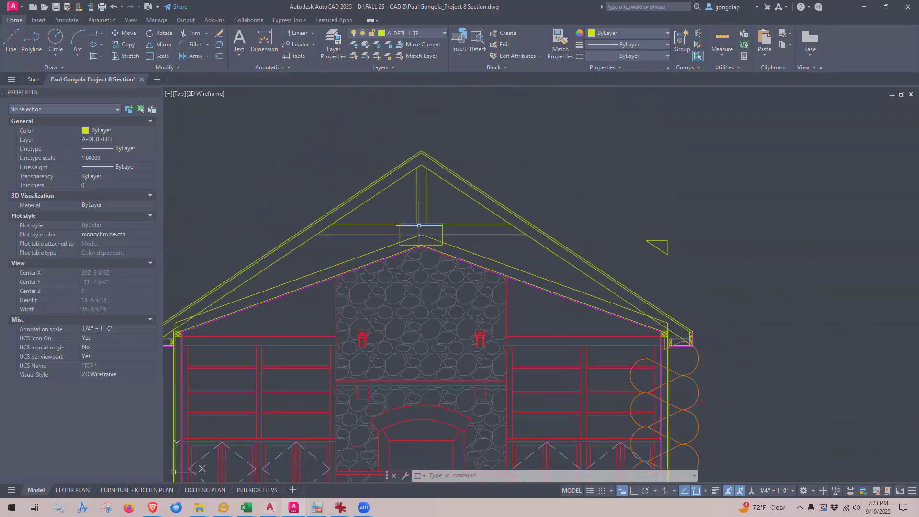
- Set the linetype scale of the batting insulation line in the right stud wall to 0.5
{"action": "scroll", "coordinate": [690, 290], "scroll_direction": "up", "scroll_amount": 3}
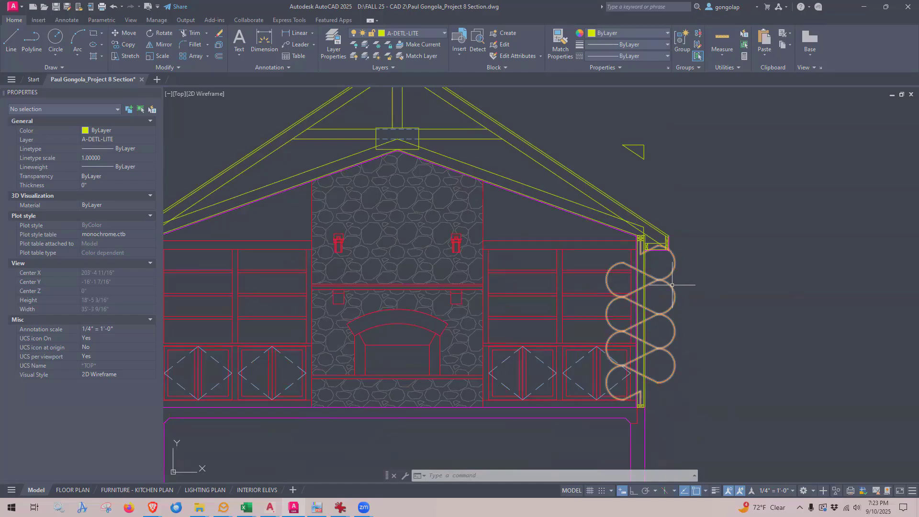
{"action": "left_click", "coordinate": [673, 283]}
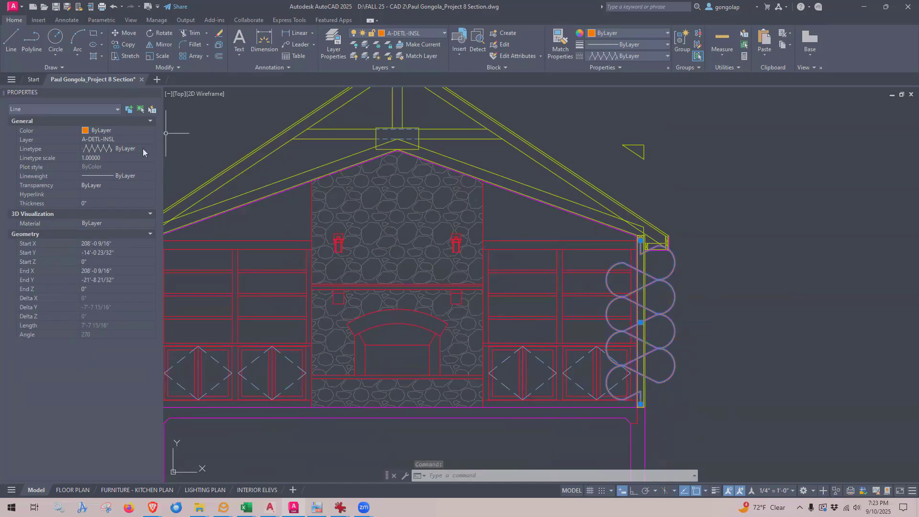
{"action": "left_click", "coordinate": [108, 157]}
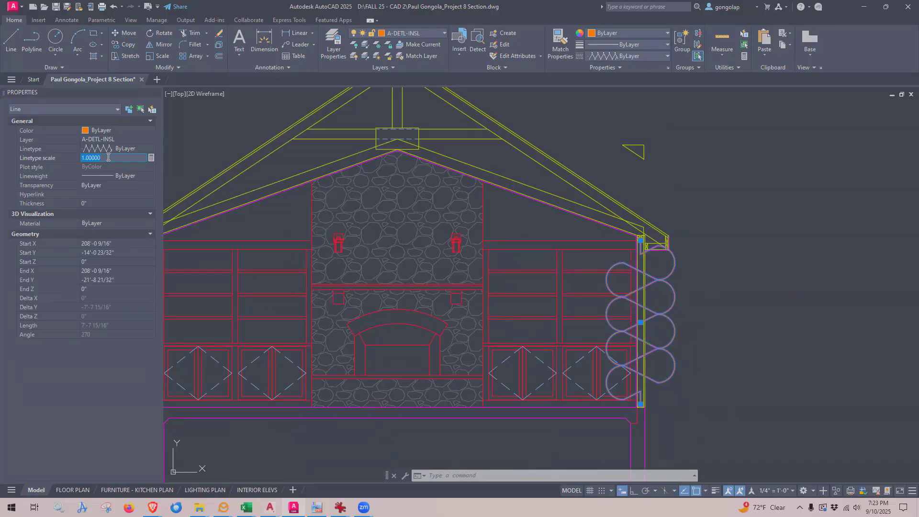
{"action": "type", "text": ".5"}
{"action": "key", "text": "Return"}
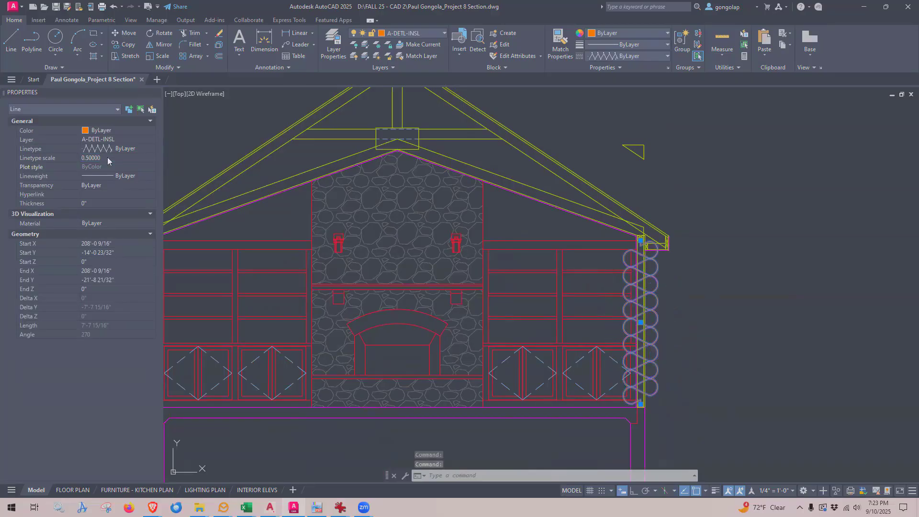
- Set the linetype scale of the batting insulation line in the right stud wall to 0.1
{"action": "left_click", "coordinate": [107, 157]}
{"action": "scroll", "coordinate": [700, 363], "scroll_direction": "up", "scroll_amount": 2}
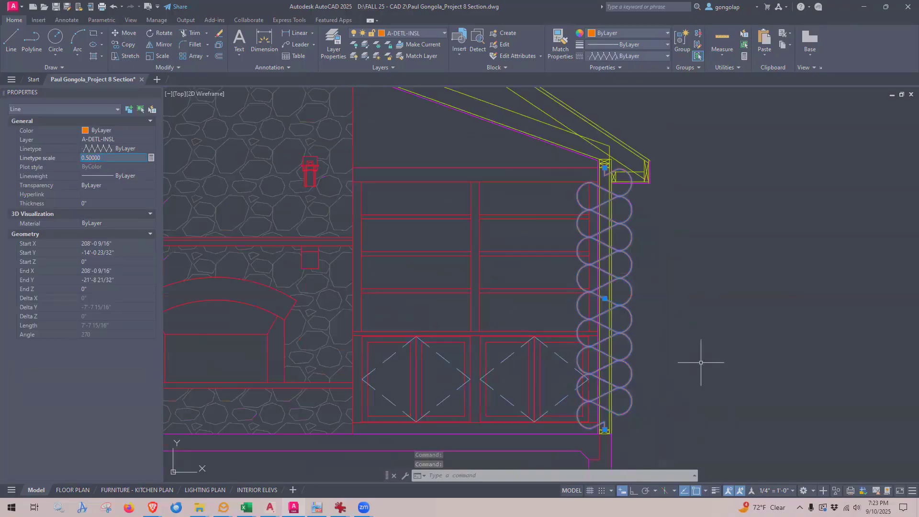
{"action": "scroll", "coordinate": [700, 362], "scroll_direction": "up", "scroll_amount": 2}
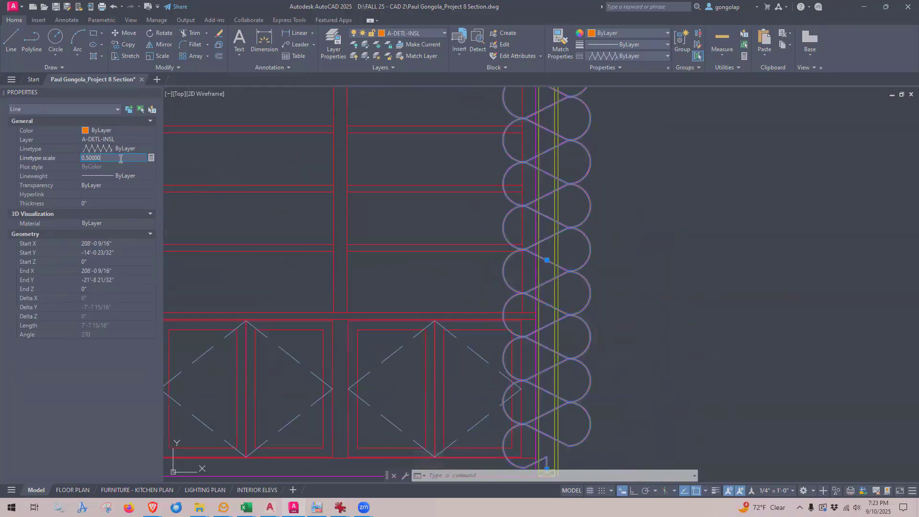
{"action": "type", "text": ".1"}
{"action": "key", "text": "Return"}
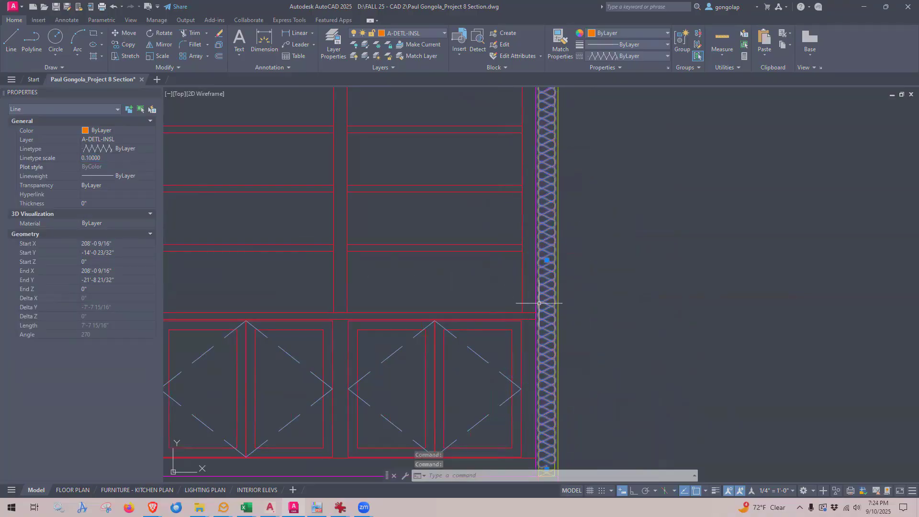
- Check the insulation against the right wall cavity's boundary lines and set its linetype scale to 0.08
{"action": "scroll", "coordinate": [540, 300], "scroll_direction": "up", "scroll_amount": 5}
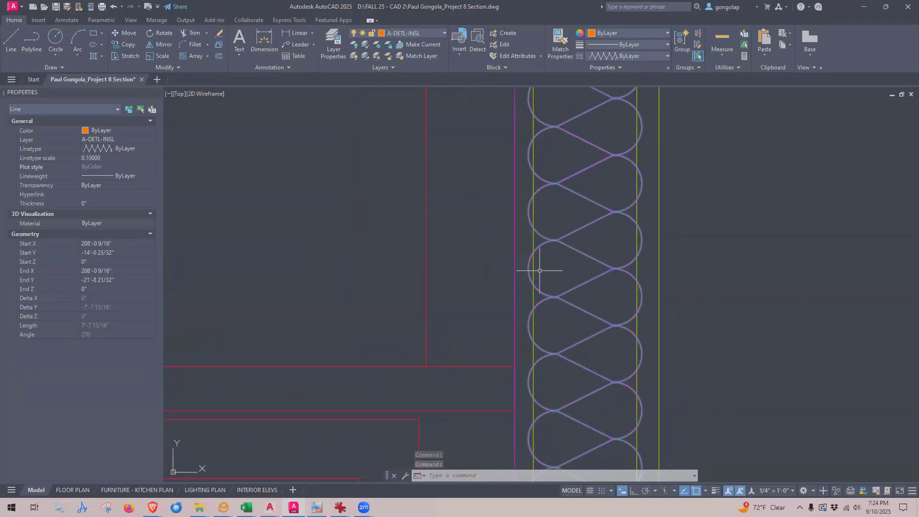
{"action": "left_click", "coordinate": [638, 270]}
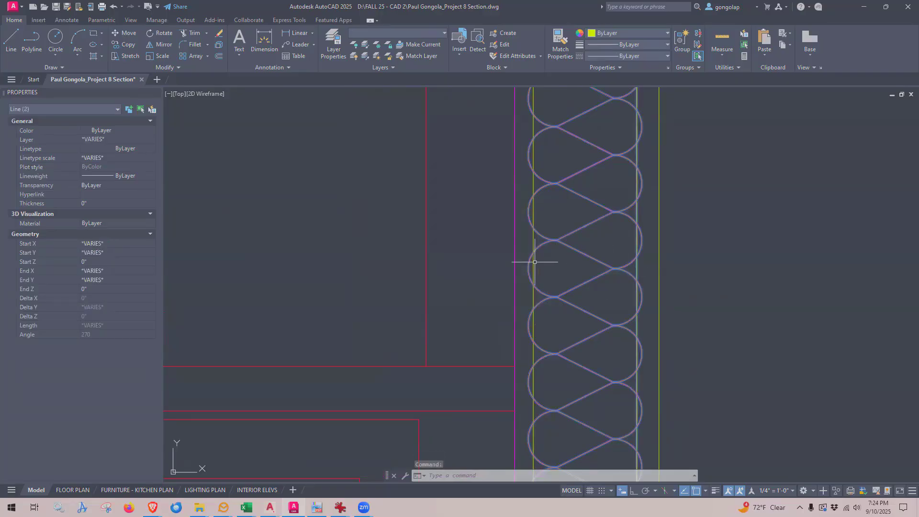
{"action": "key", "text": "Escape"}
{"action": "left_click", "coordinate": [599, 268]}
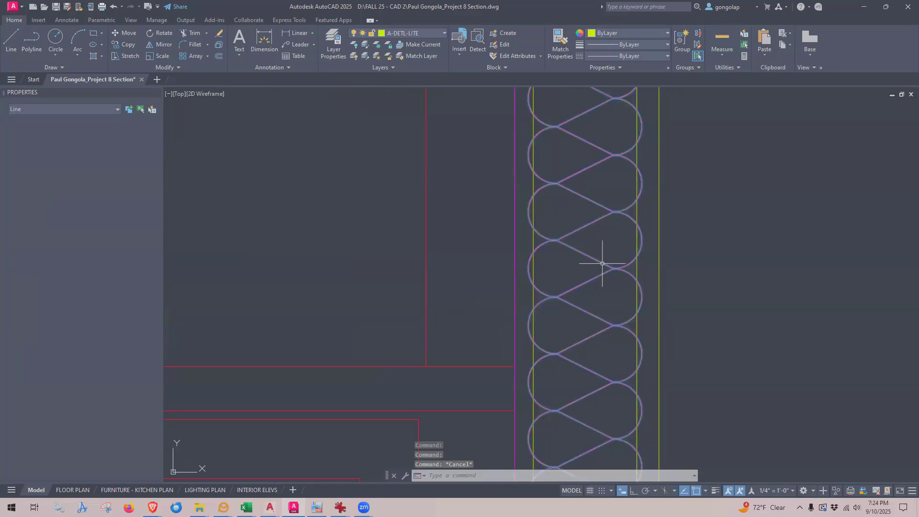
{"action": "left_click", "coordinate": [108, 157]}
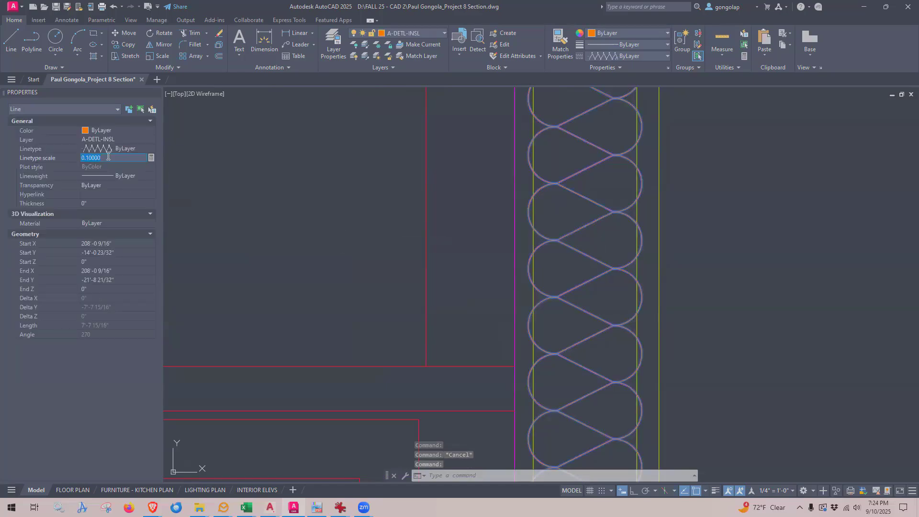
{"action": "type", "text": "."}
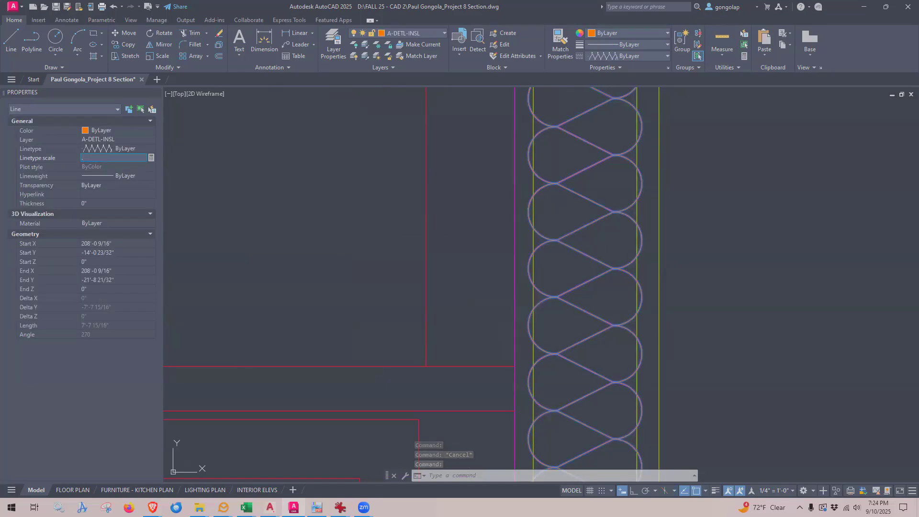
{"action": "type", "text": "0"}
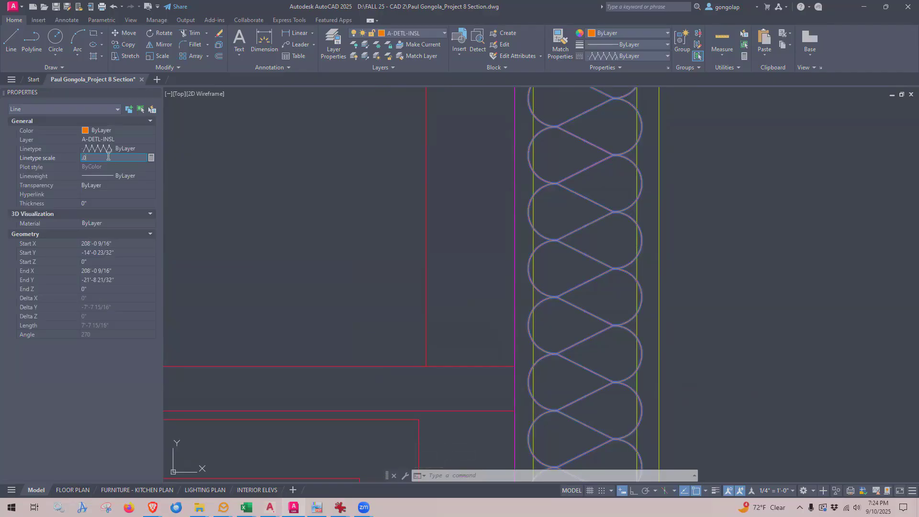
{"action": "type", "text": "8"}
{"action": "key", "text": "Return"}
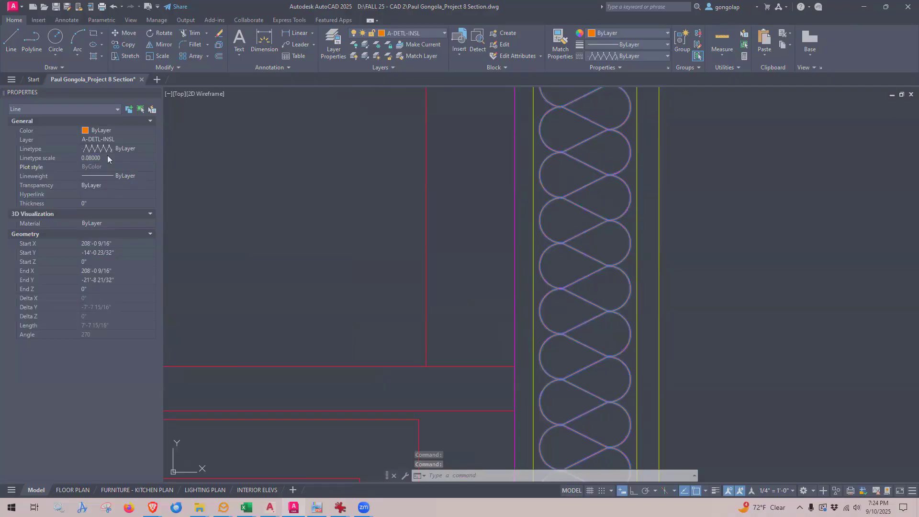
- Set the linetype scale of the batting insulation line in the right stud wall to 0.09
{"action": "left_click", "coordinate": [108, 157]}
{"action": "type", "text": ".09"}
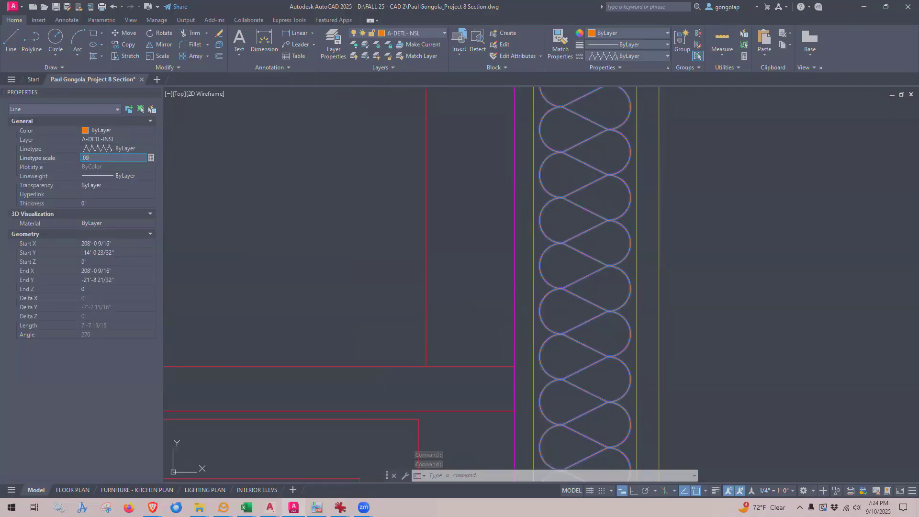
{"action": "key", "text": "Return"}
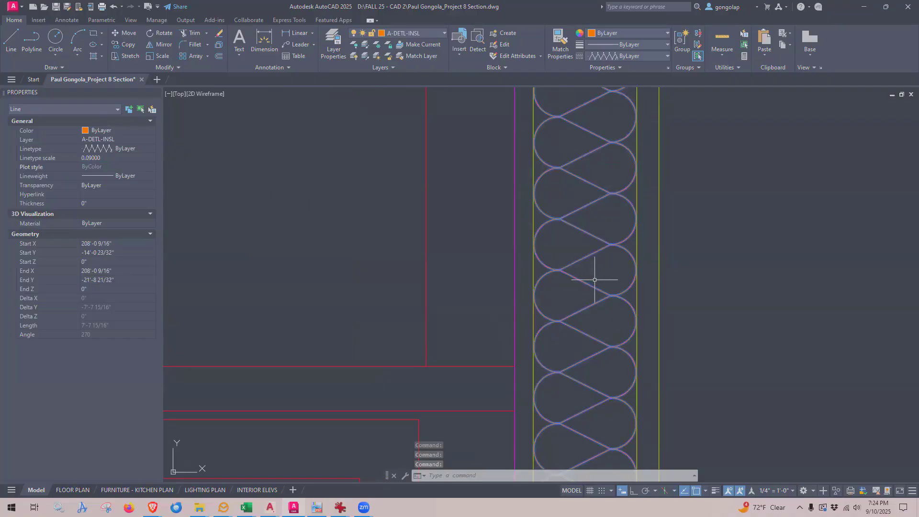
{"action": "key", "text": "Escape"}
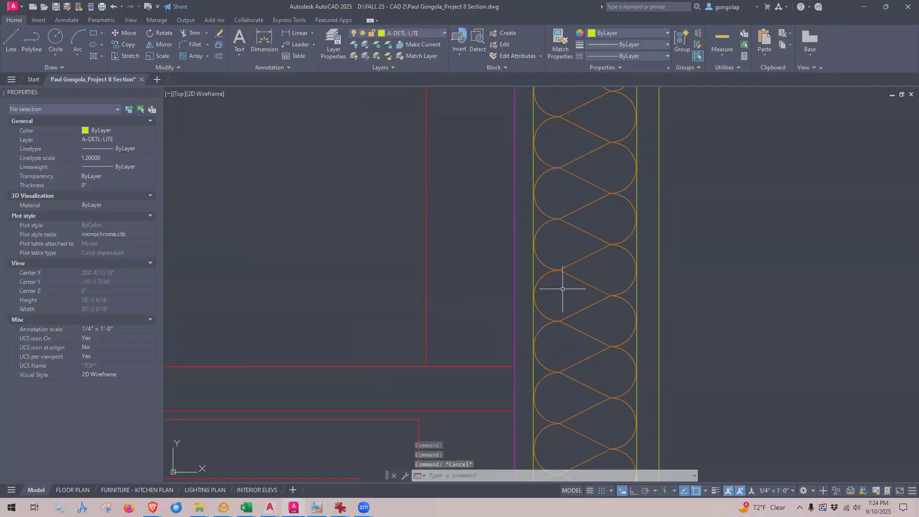
- Examine how the batting insulation line fits between the two lines bounding the right stud wall's cavity
{"action": "scroll", "coordinate": [556, 291], "scroll_direction": "up", "scroll_amount": 4}
{"action": "scroll", "coordinate": [455, 320], "scroll_direction": "down", "scroll_amount": 4}
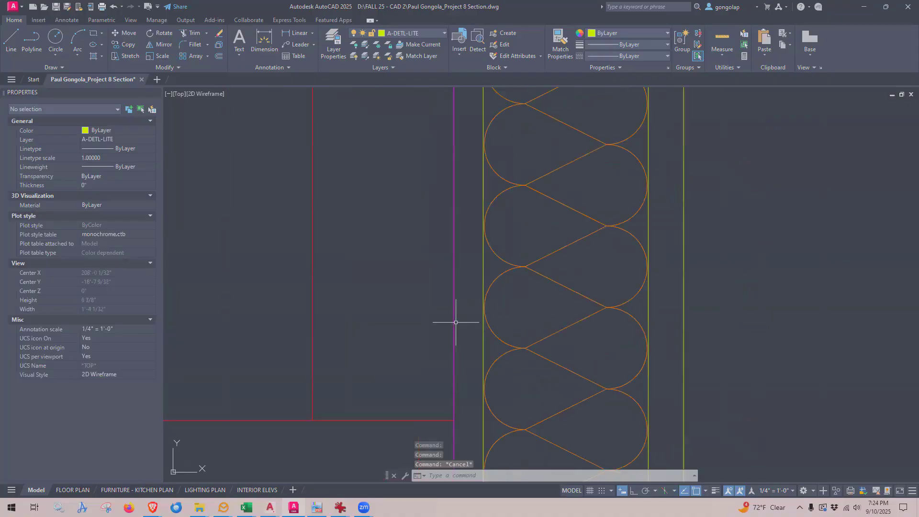
{"action": "left_click", "coordinate": [474, 282]}
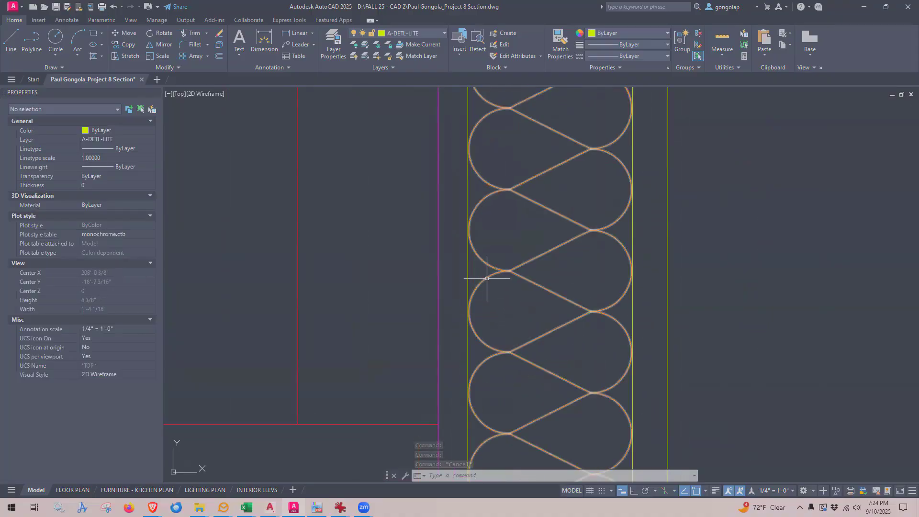
{"action": "scroll", "coordinate": [481, 275], "scroll_direction": "up", "scroll_amount": 2}
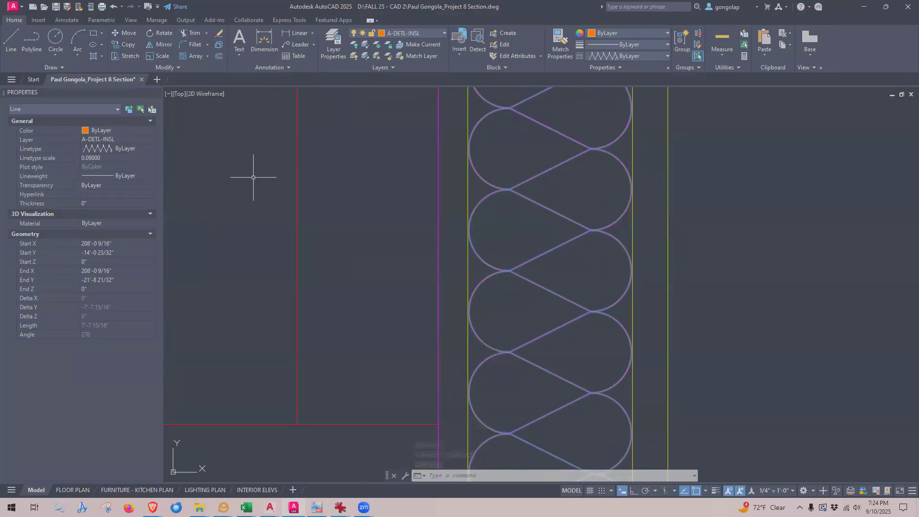
{"action": "scroll", "coordinate": [588, 293], "scroll_direction": "down", "scroll_amount": 2}
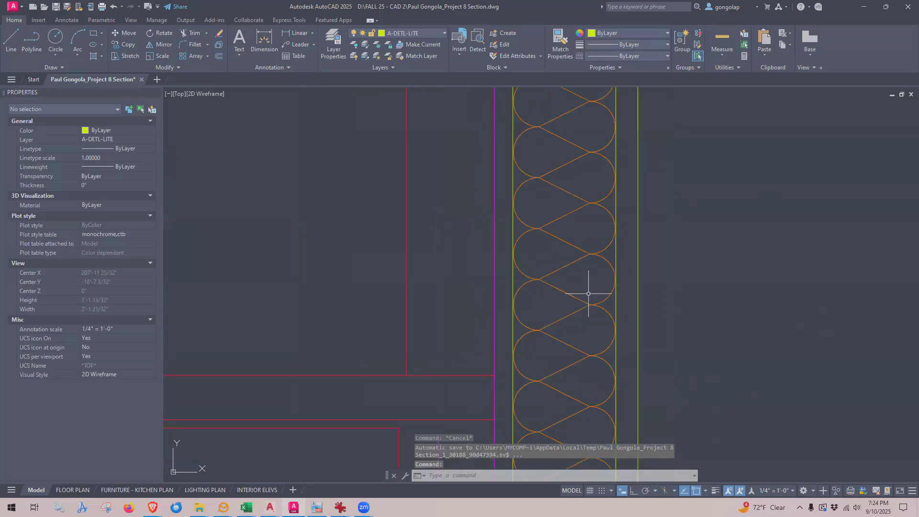
{"action": "scroll", "coordinate": [588, 294], "scroll_direction": "down", "scroll_amount": 3}
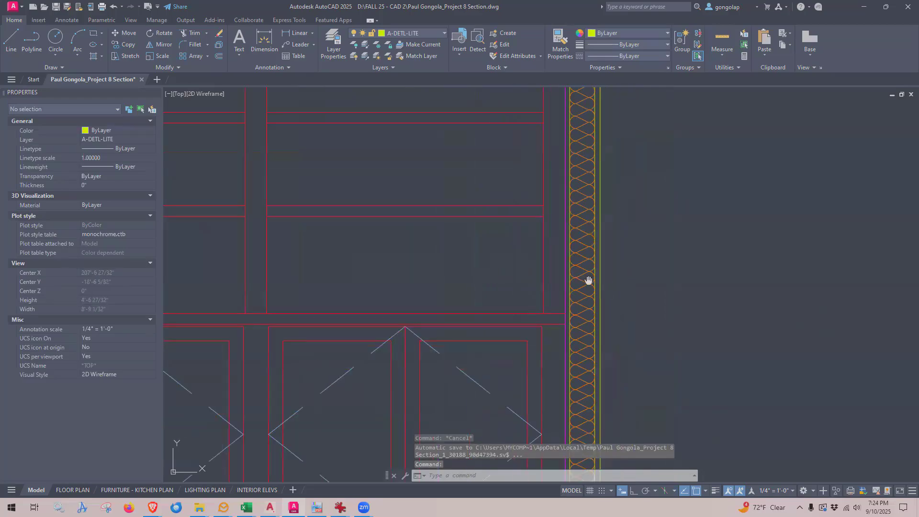
{"action": "middle_click_drag", "start_coordinate": [588, 280], "coordinate": [611, 403]}
{"action": "scroll", "coordinate": [611, 401], "scroll_direction": "down", "scroll_amount": 4}
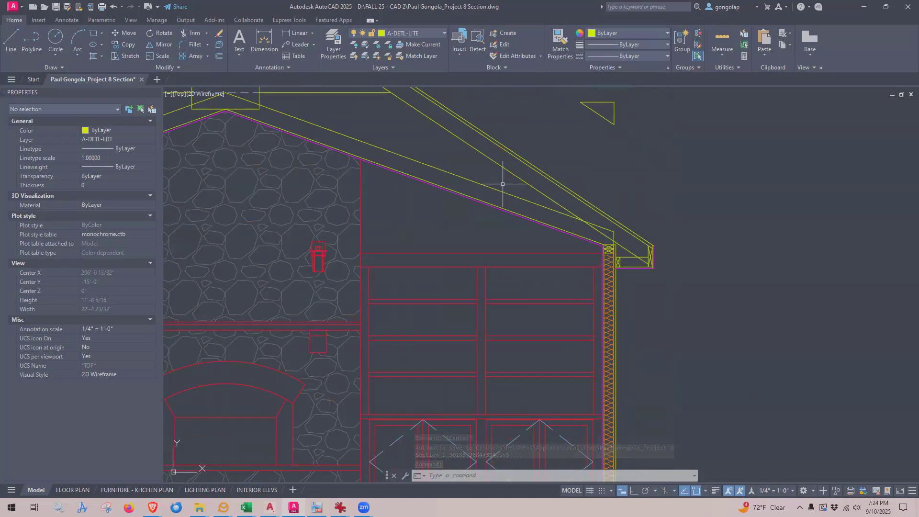
- Examine the truss's sloped bottom chord above the ceiling and its junction with the right wall's top plates
{"action": "scroll", "coordinate": [502, 184], "scroll_direction": "up", "scroll_amount": 3}
{"action": "scroll", "coordinate": [525, 203], "scroll_direction": "up", "scroll_amount": 1}
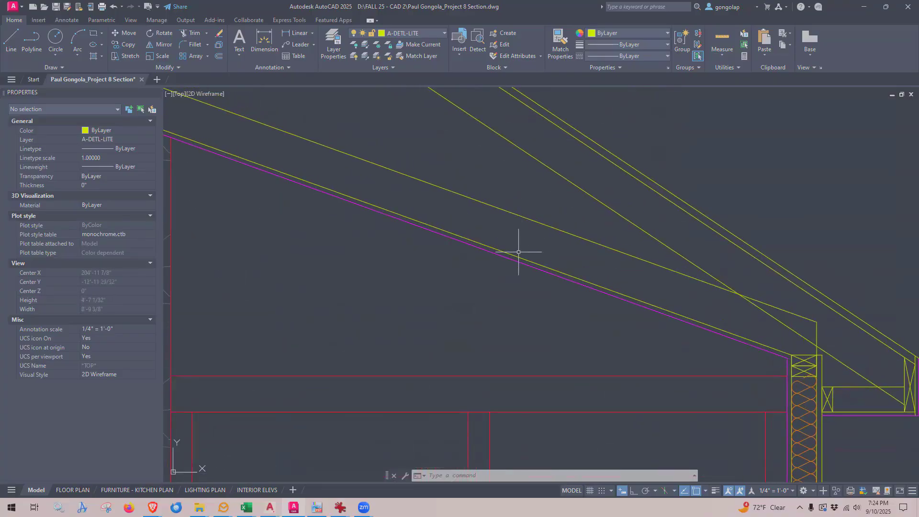
{"action": "scroll", "coordinate": [577, 277], "scroll_direction": "down", "scroll_amount": 3}
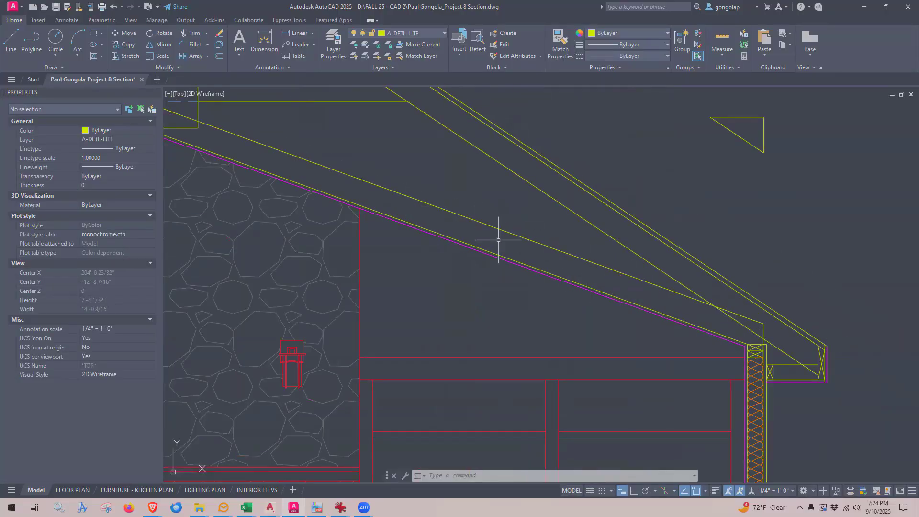
{"action": "scroll", "coordinate": [768, 404], "scroll_direction": "up", "scroll_amount": 4}
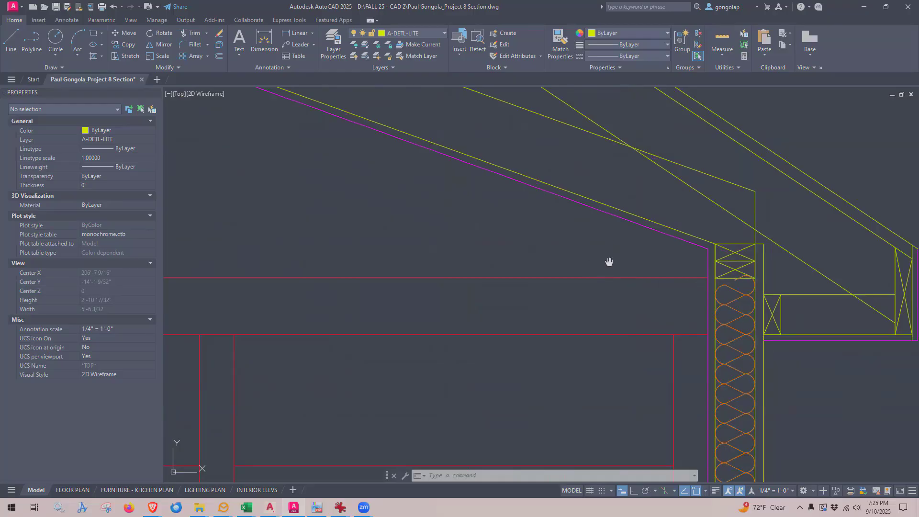
{"action": "middle_click_drag", "start_coordinate": [607, 260], "coordinate": [634, 342]}
{"action": "scroll", "coordinate": [634, 342], "scroll_direction": "down", "scroll_amount": 2}
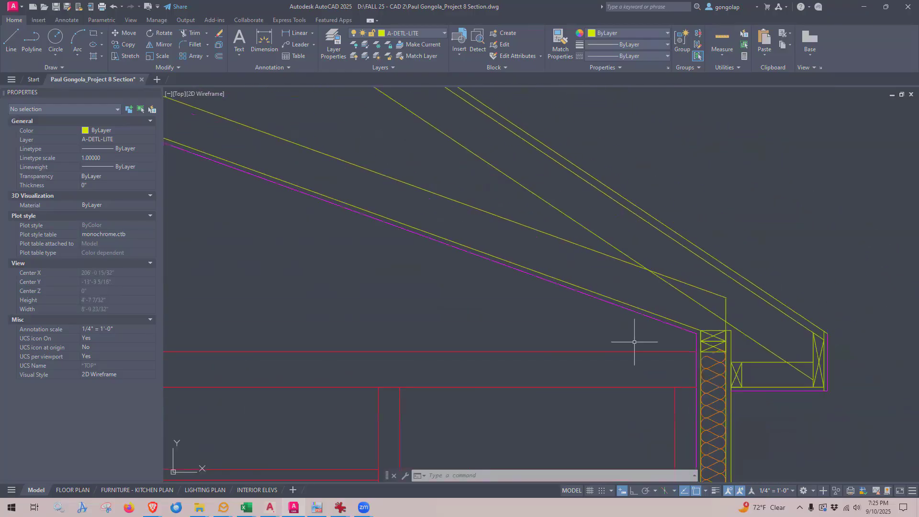
{"action": "scroll", "coordinate": [634, 341], "scroll_direction": "up", "scroll_amount": 2}
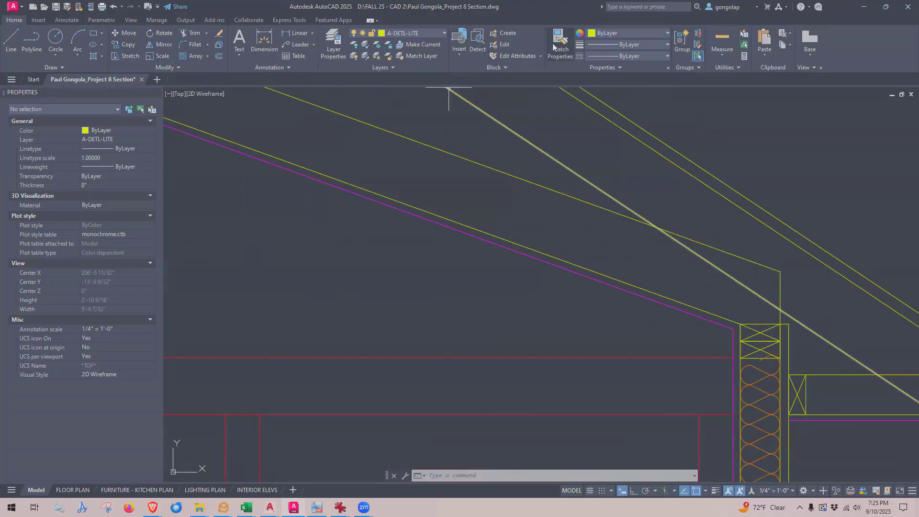
- Measure the distance from the midpoint of the lower top plate's bottom edge to its inner corner at the right wall
{"action": "left_click", "coordinate": [723, 49]}
{"action": "left_click", "coordinate": [729, 91]}
{"action": "scroll", "coordinate": [761, 378], "scroll_direction": "up", "scroll_amount": 5}
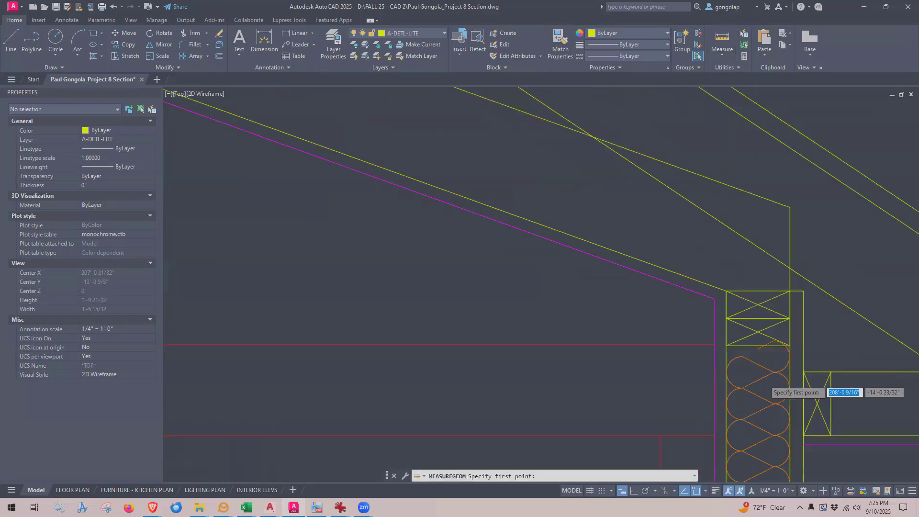
{"action": "left_click", "coordinate": [750, 296]}
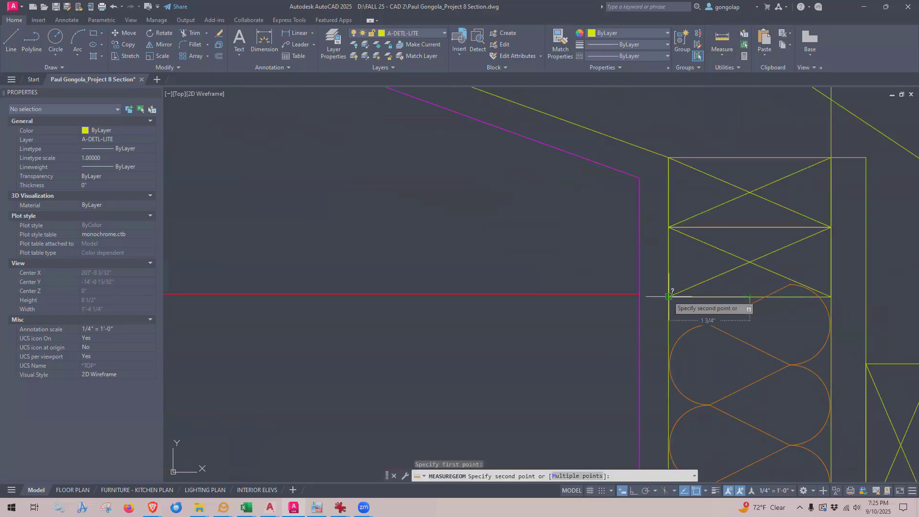
{"action": "key", "text": "Escape"}
{"action": "scroll", "coordinate": [722, 358], "scroll_direction": "down", "scroll_amount": 5}
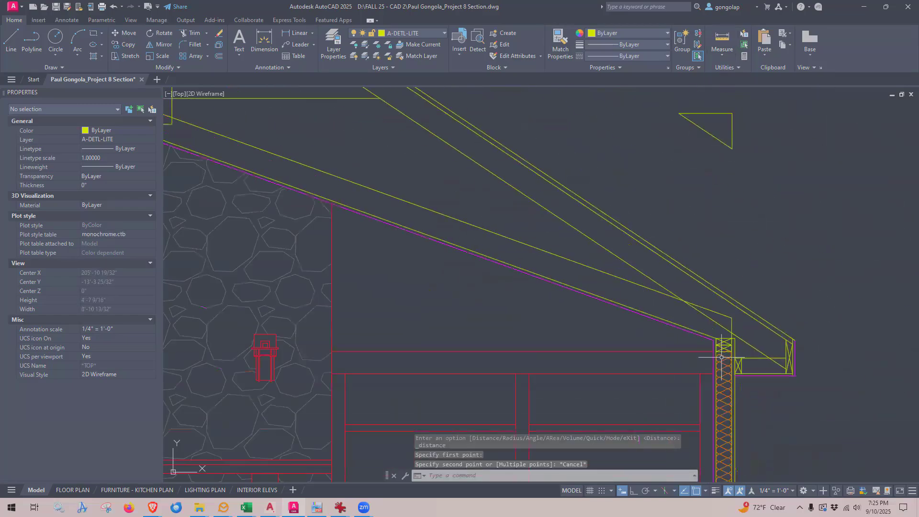
- Offset the lower line of the truss's right sloped bottom chord 2 inches upward, into the chord
{"action": "middle_click_drag", "start_coordinate": [519, 303], "coordinate": [599, 342]}
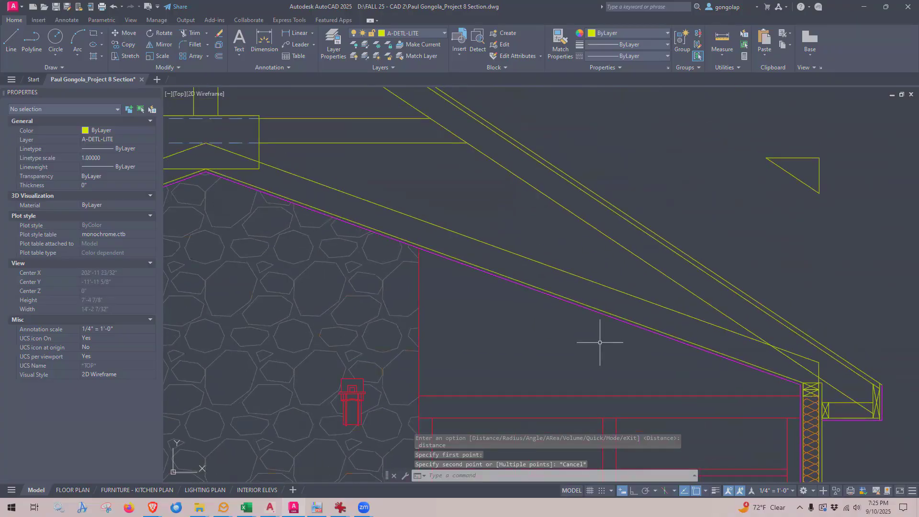
{"action": "type", "text": "o"}
{"action": "key", "text": "Return"}
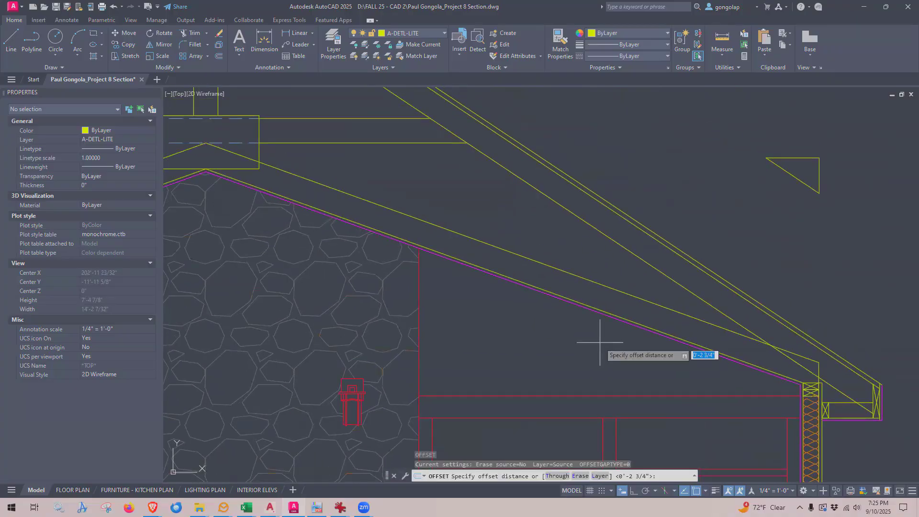
{"action": "type", "text": "2"}
{"action": "key", "text": "Return"}
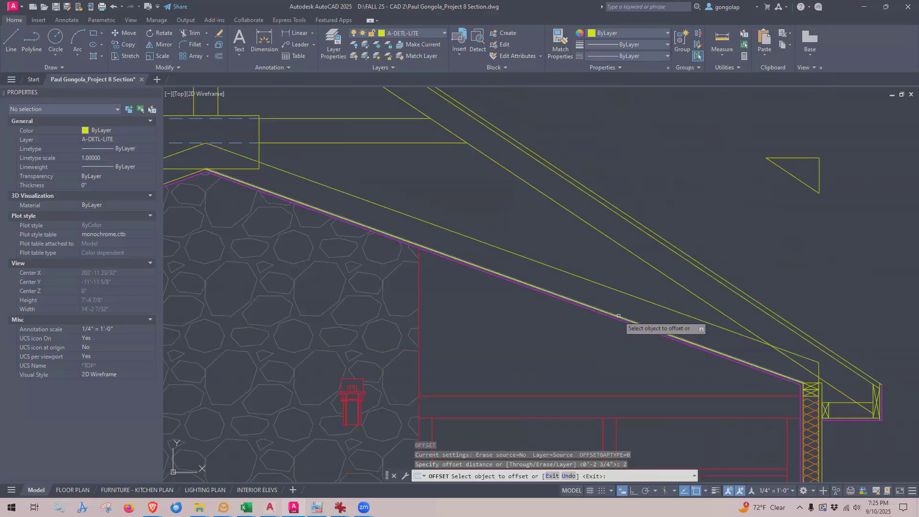
{"action": "left_click", "coordinate": [618, 316]}
{"action": "left_click", "coordinate": [621, 301]}
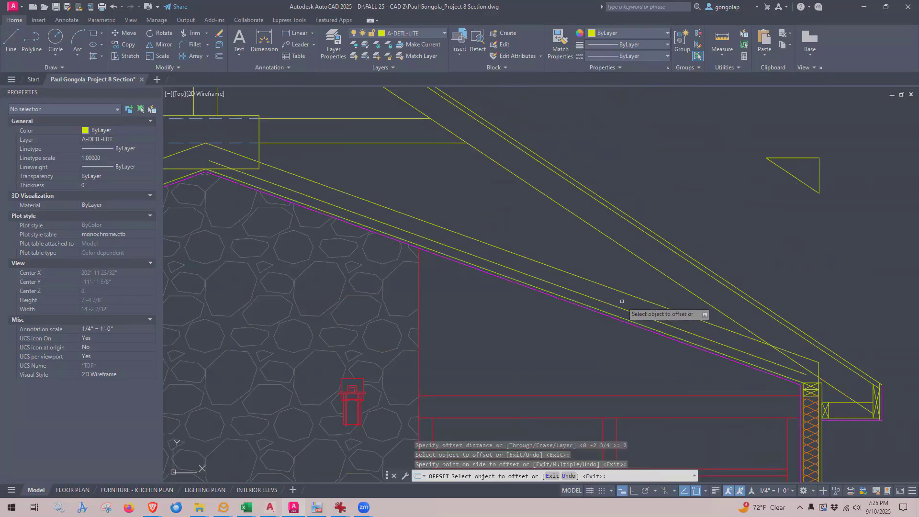
{"action": "key", "text": "Return"}
- Erase the offset line running inside the truss's right sloped bottom chord
{"action": "left_click", "coordinate": [622, 308]}
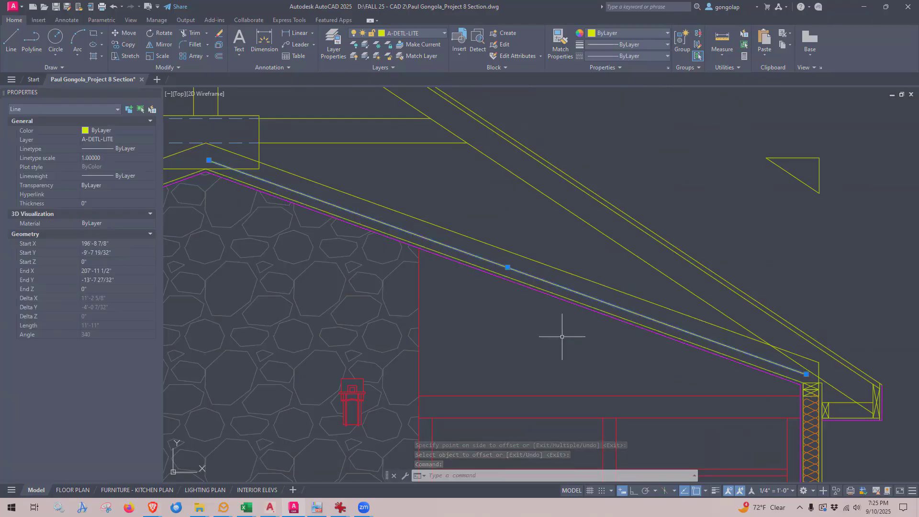
{"action": "key", "text": "Escape"}
{"action": "key", "text": "Escape"}
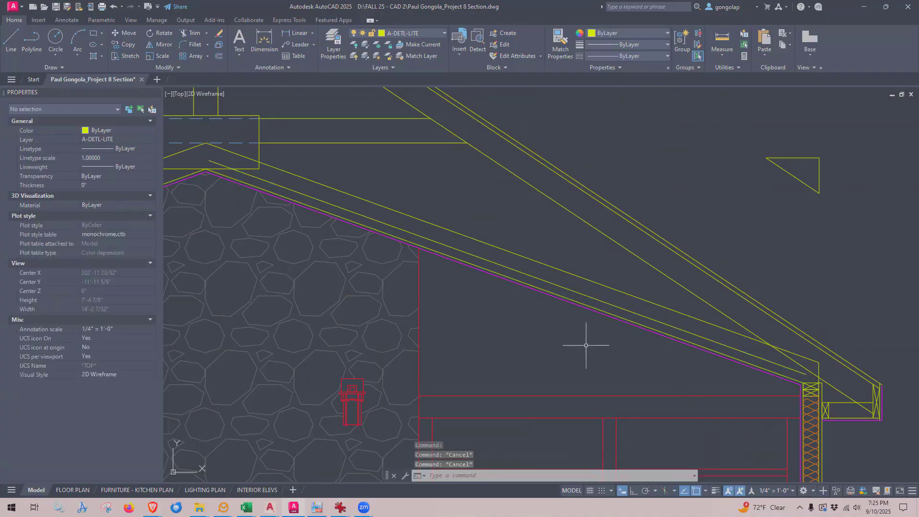
{"action": "type", "text": "E"}
{"action": "key", "text": "Return"}
{"action": "left_click", "coordinate": [619, 306]}
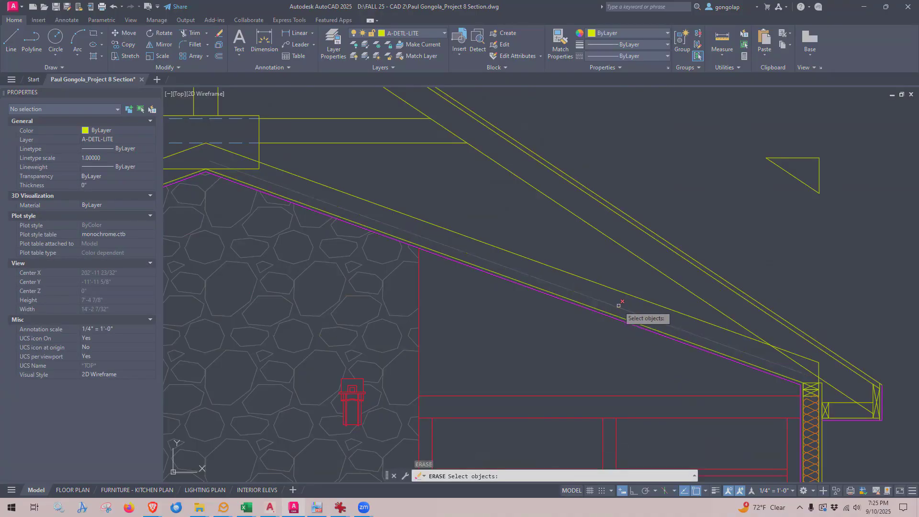
{"action": "key", "text": "Return"}
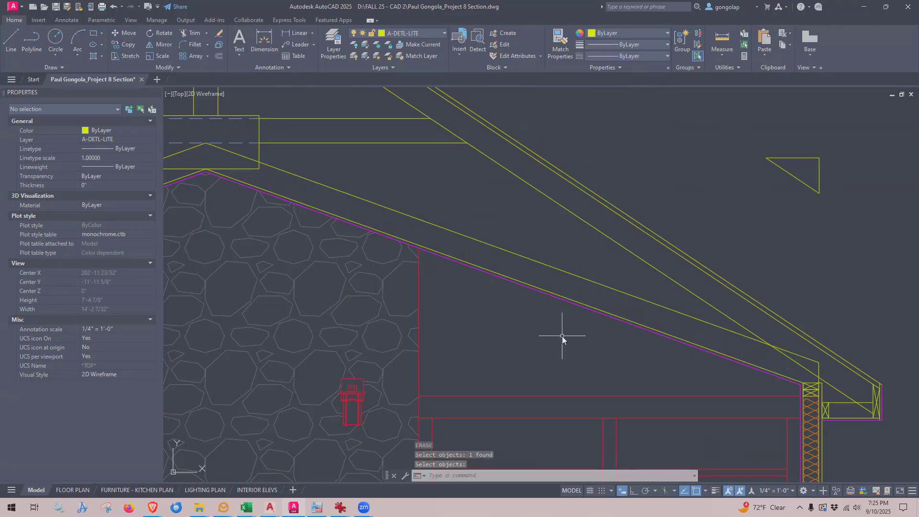
- Offset the lower line of the truss's right sloped bottom chord 2.75 inches upward, into the chord
{"action": "type", "text": "O"}
{"action": "key", "text": "Return"}
{"action": "type", "text": "2"}
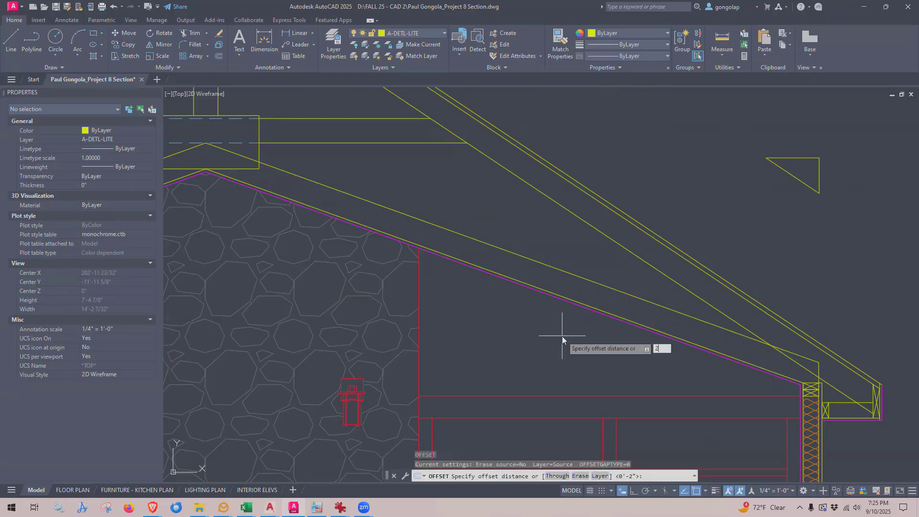
{"action": "type", "text": ".75"}
{"action": "key", "text": "Return"}
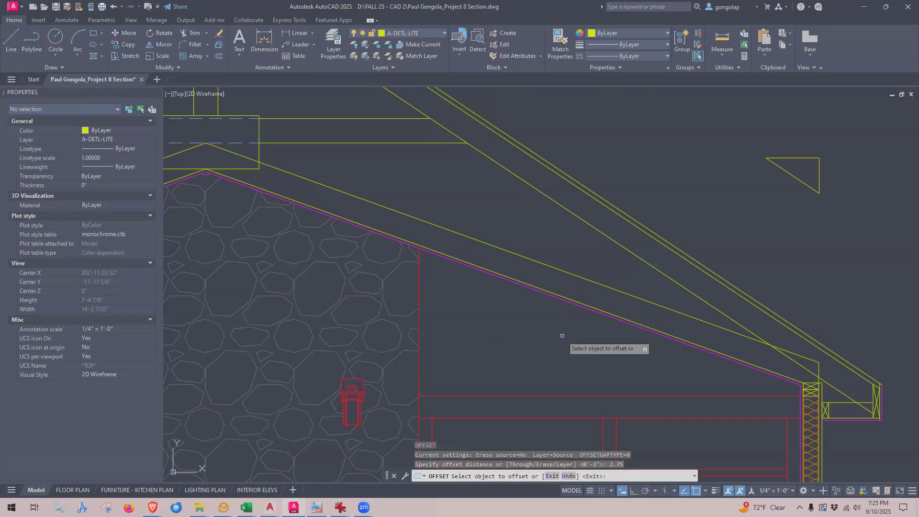
{"action": "left_click", "coordinate": [599, 309]}
{"action": "left_click", "coordinate": [594, 269]}
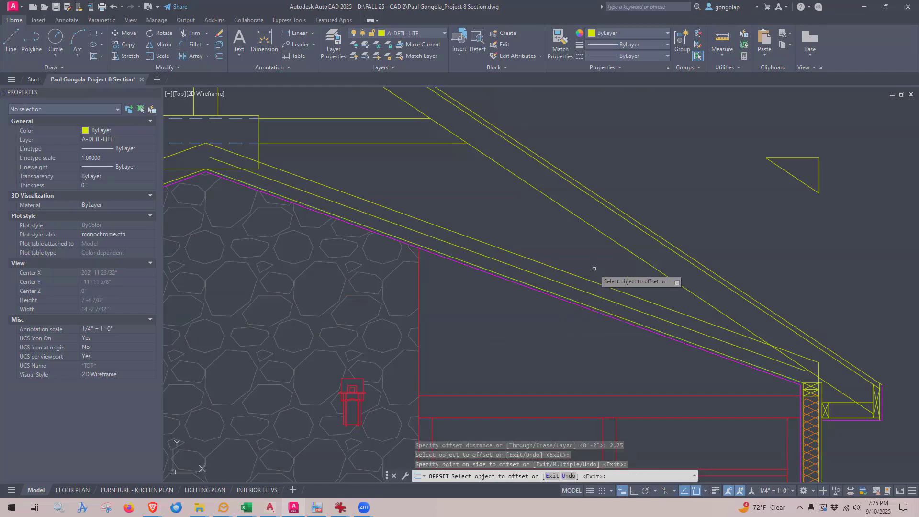
{"action": "key", "text": "Return"}
- Move the offset line inside the right sloped bottom chord to the A-DETL-INSL layer
{"action": "scroll", "coordinate": [594, 269], "scroll_direction": "down", "scroll_amount": 2}
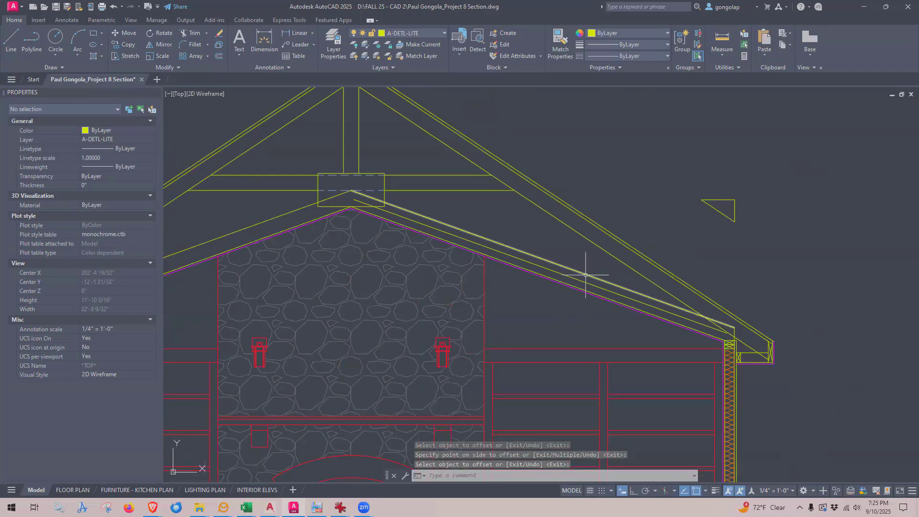
{"action": "left_click", "coordinate": [589, 282]}
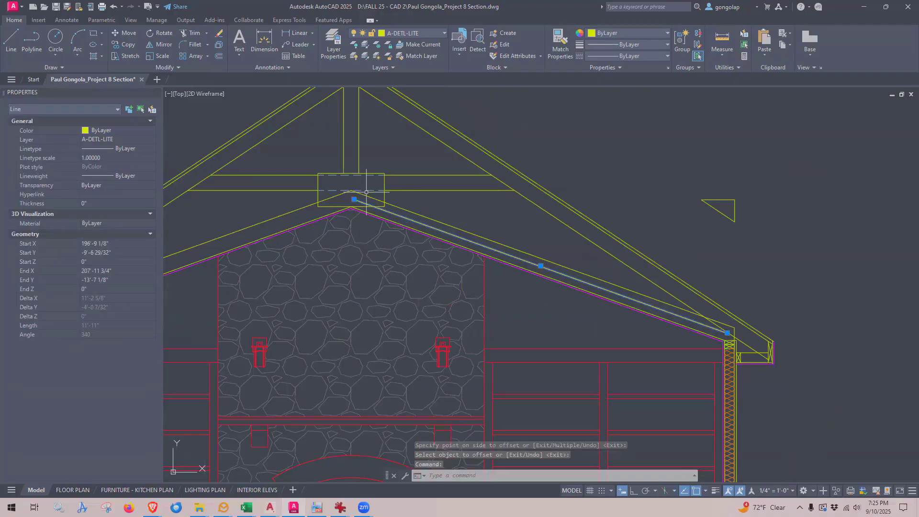
{"action": "left_click", "coordinate": [417, 34]}
{"action": "scroll", "coordinate": [416, 67], "scroll_direction": "up", "scroll_amount": 2}
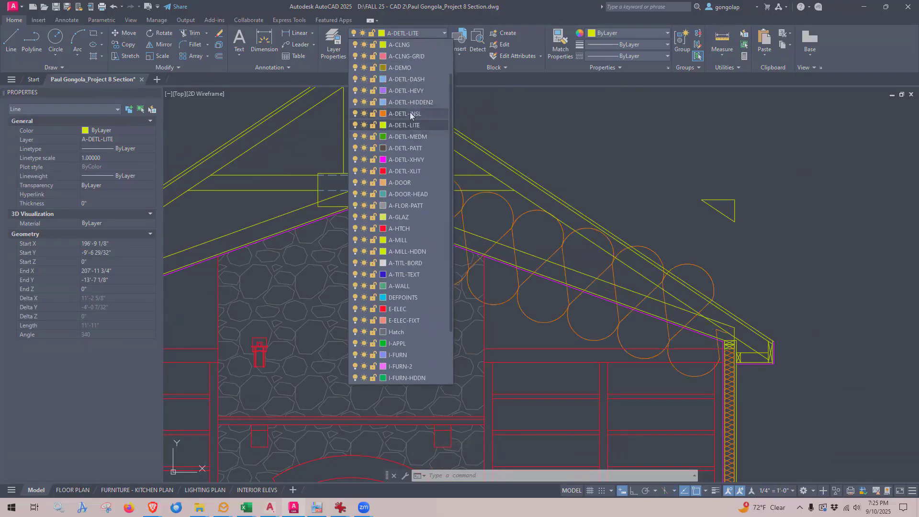
{"action": "left_click", "coordinate": [410, 113]}
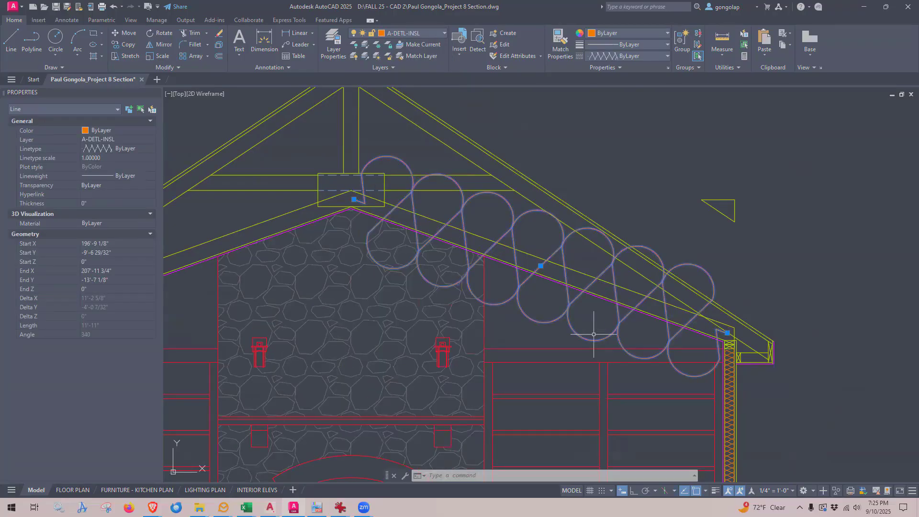
- Try linetype scales of 0.9 and 0.09 on the insulation line in the right sloped chord
{"action": "left_click", "coordinate": [106, 158]}
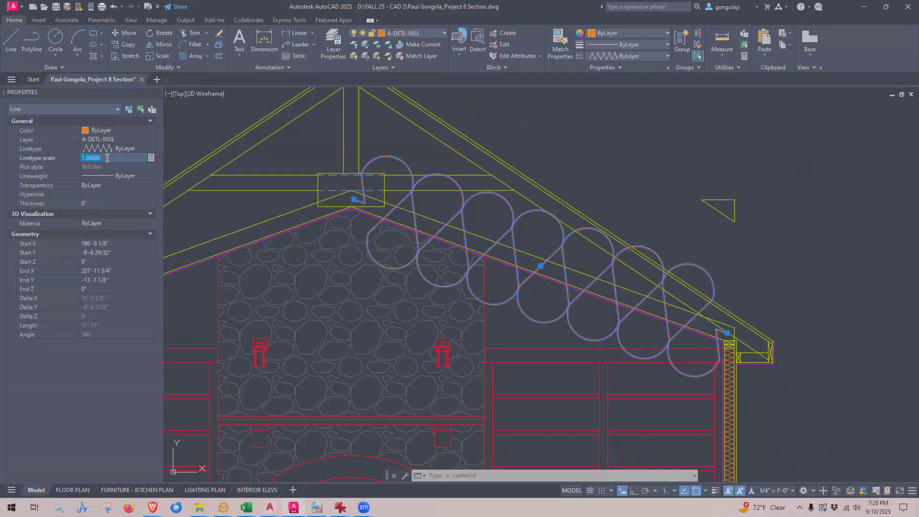
{"action": "type", "text": ".9"}
{"action": "key", "text": "Return"}
{"action": "left_click", "coordinate": [107, 158]}
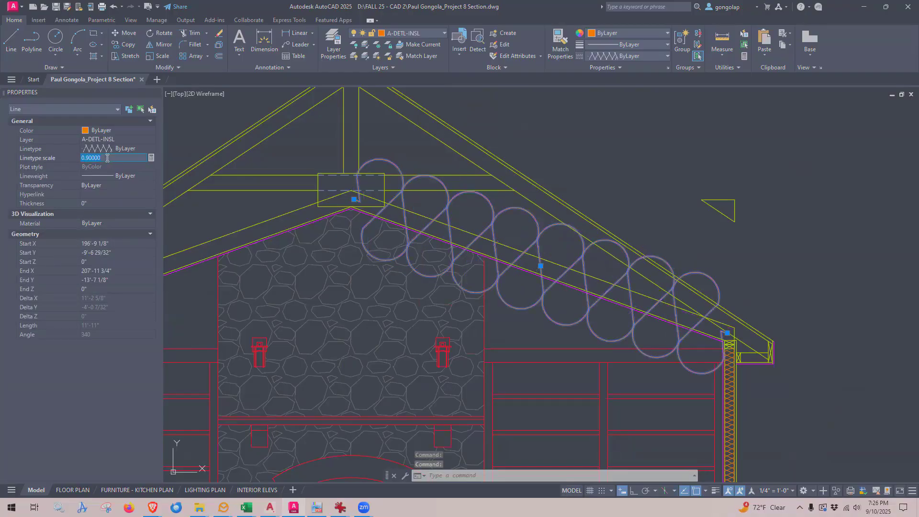
{"action": "type", "text": ".09"}
{"action": "key", "text": "Return"}
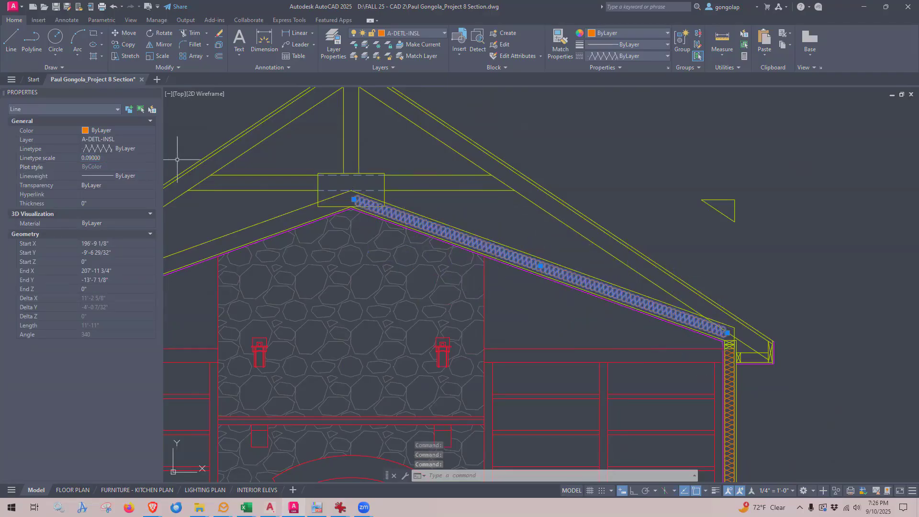
- Try linetype scales of 0.1, 0.2, 0.15 and 0.14 to fit the insulation loops between the chord's two lines
{"action": "scroll", "coordinate": [480, 218], "scroll_direction": "up", "scroll_amount": 5}
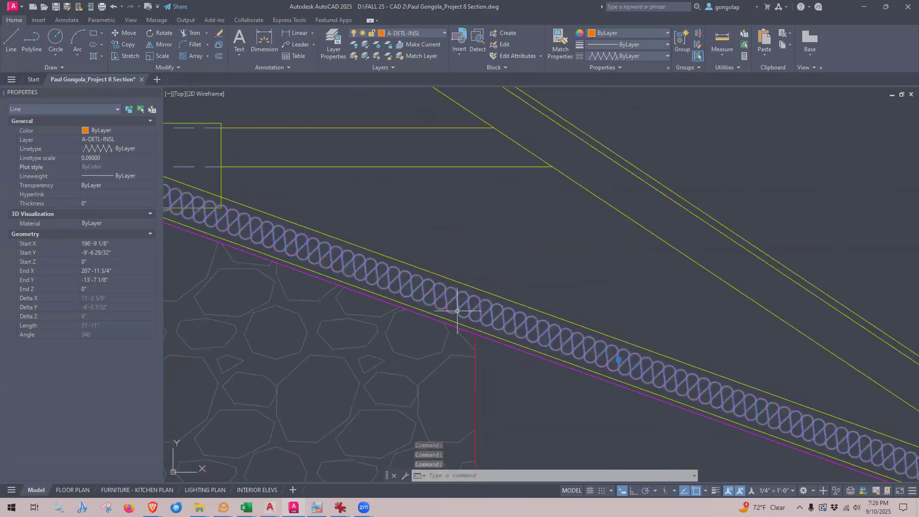
{"action": "left_click", "coordinate": [120, 158]}
{"action": "type", "text": ".1"}
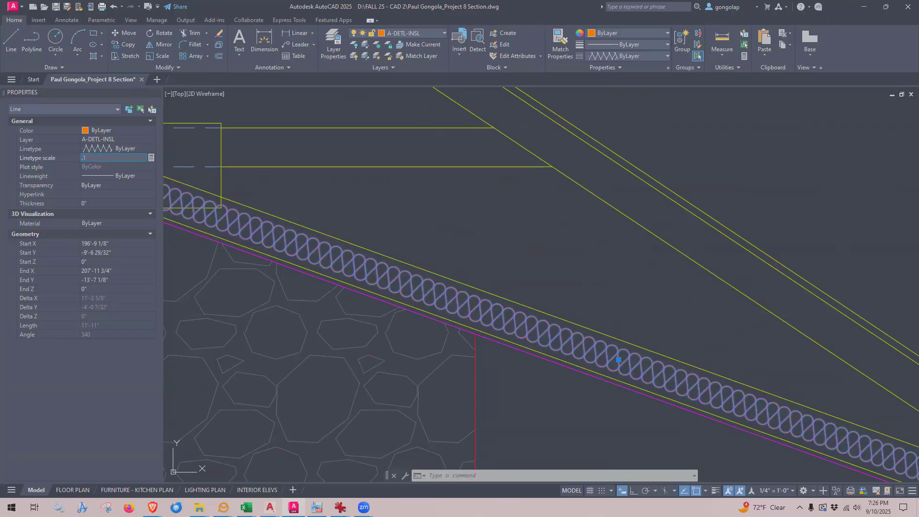
{"action": "key", "text": "Return"}
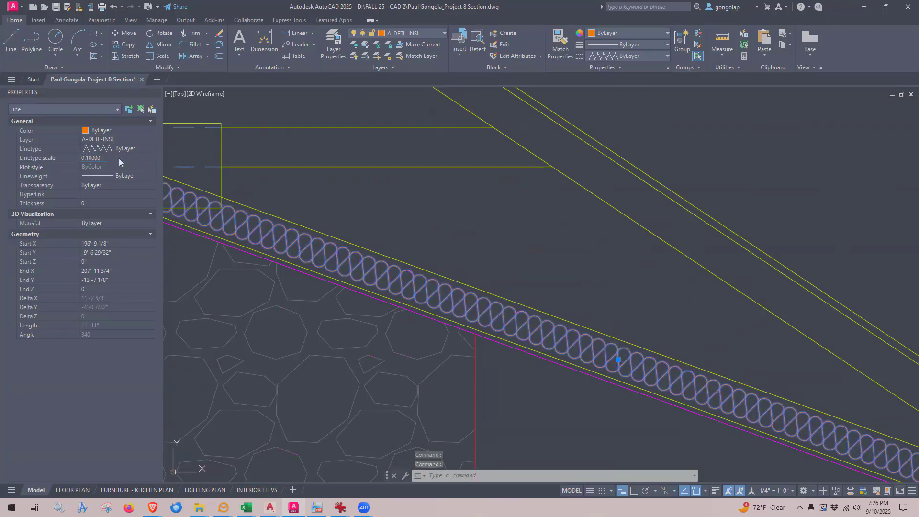
{"action": "left_click", "coordinate": [119, 158]}
{"action": "type", "text": "."}
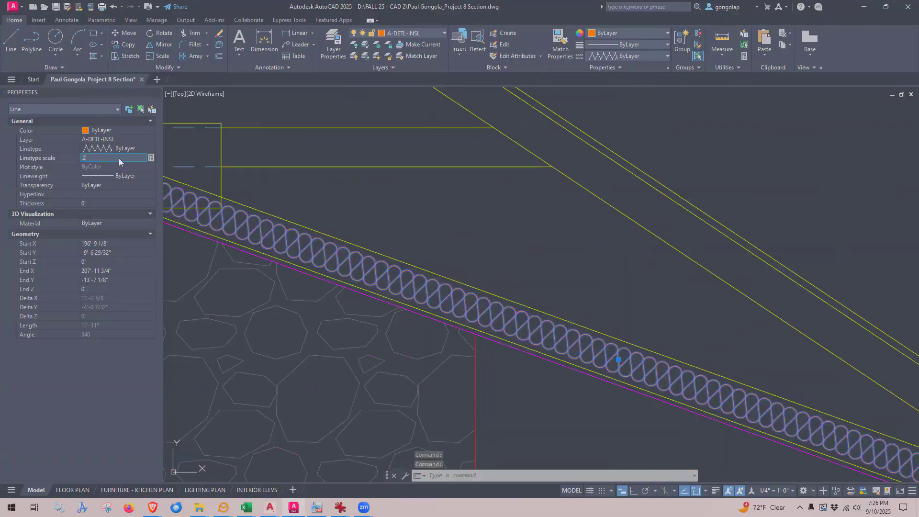
{"action": "type", "text": "2"}
{"action": "key", "text": "Return"}
{"action": "left_click", "coordinate": [120, 157]}
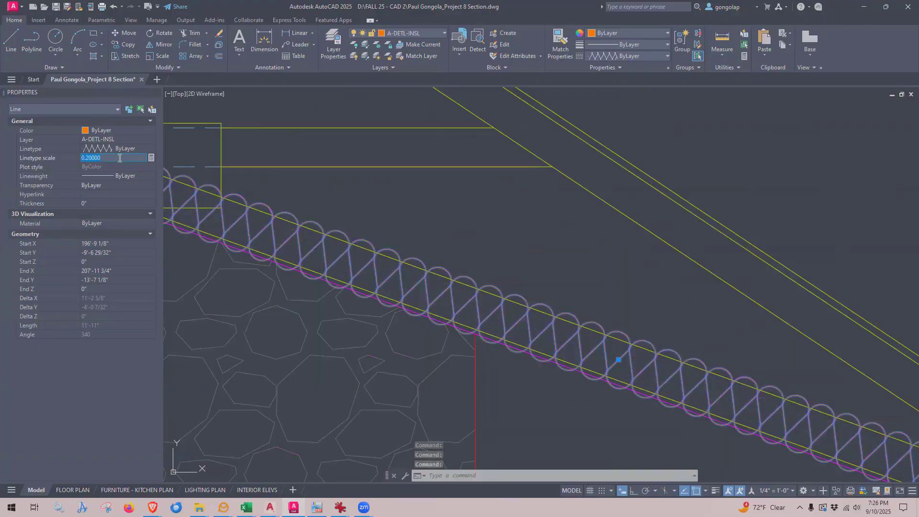
{"action": "type", "text": ".15"}
{"action": "key", "text": "Return"}
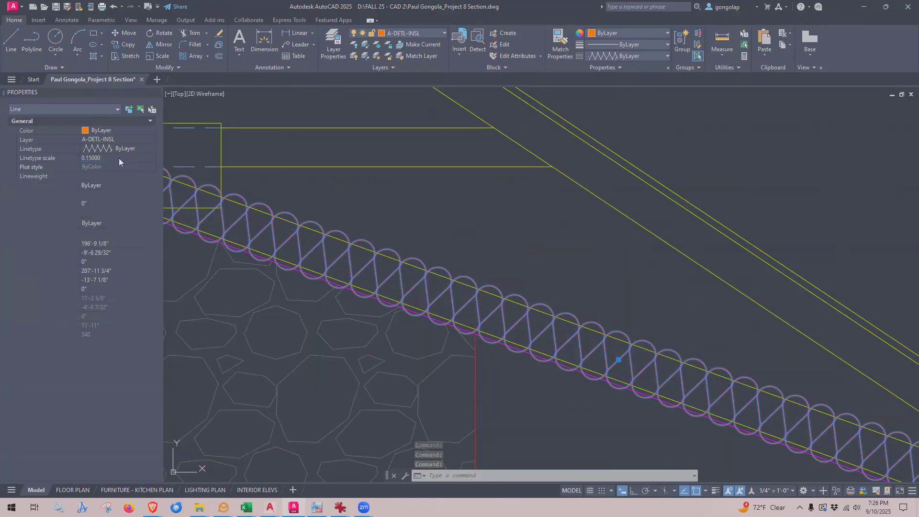
{"action": "left_click", "coordinate": [120, 158]}
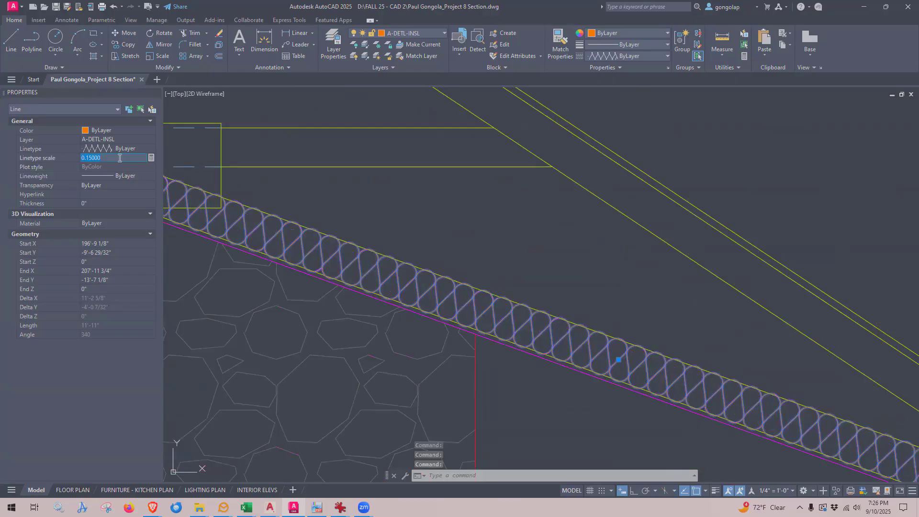
{"action": "type", "text": ".14"}
{"action": "key", "text": "Return"}
- Set the sloped insulation line's linetype scale to 0.13 and deselect it
{"action": "left_click", "coordinate": [119, 157]}
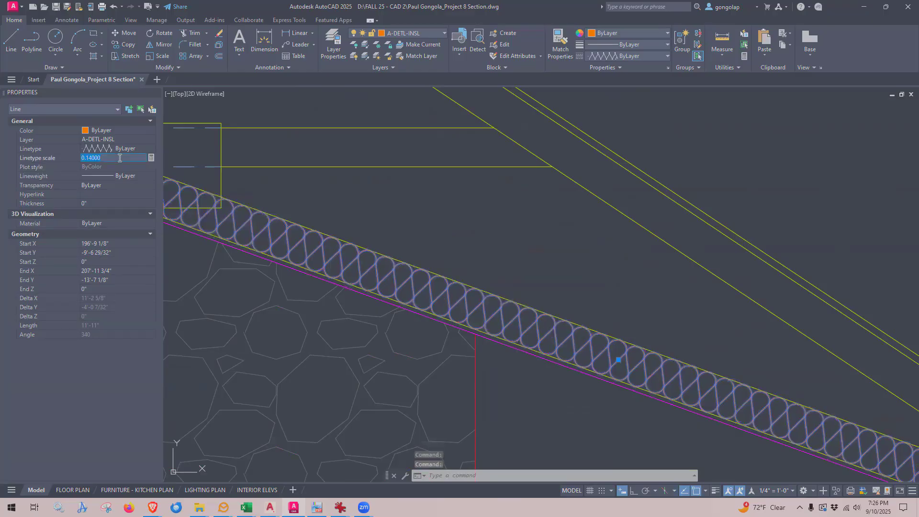
{"action": "key", "text": "Return"}
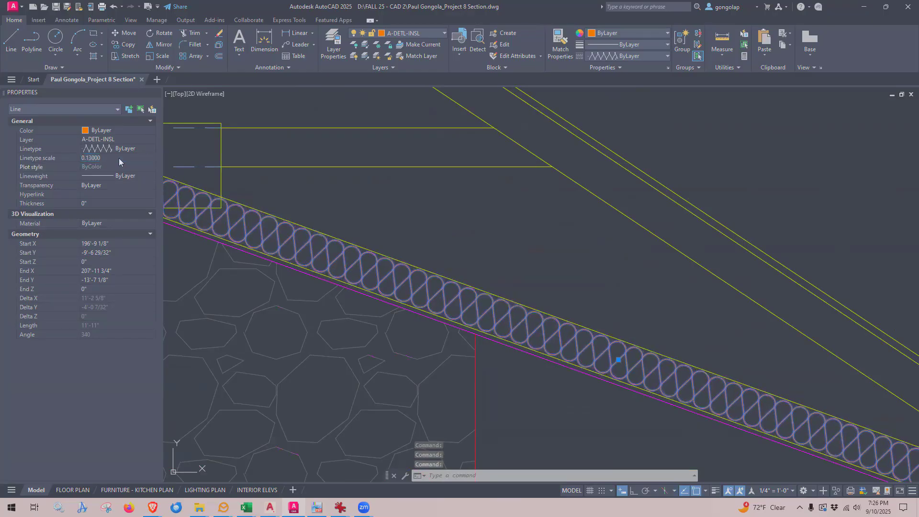
{"action": "key", "text": "Escape"}
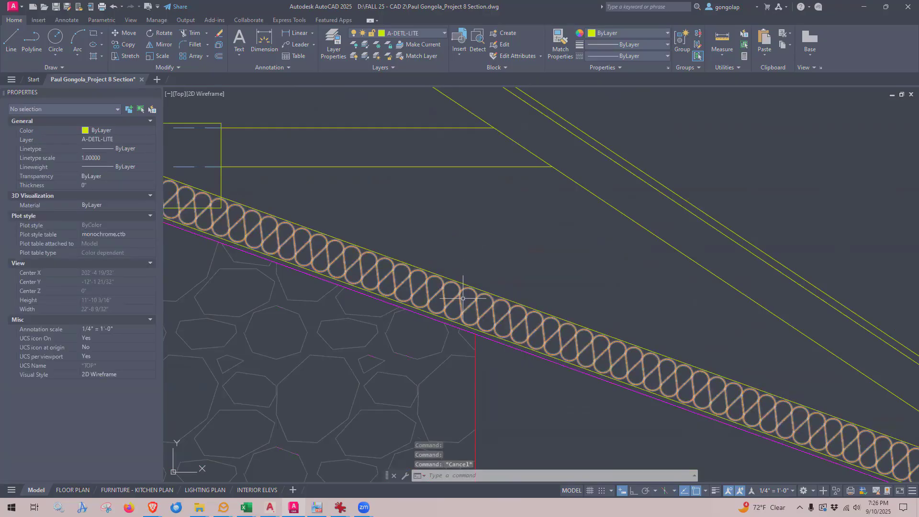
- Examine how the batting fits between the upper and lower lines of the right sloped bottom chord
{"action": "scroll", "coordinate": [472, 301], "scroll_direction": "up", "scroll_amount": 3}
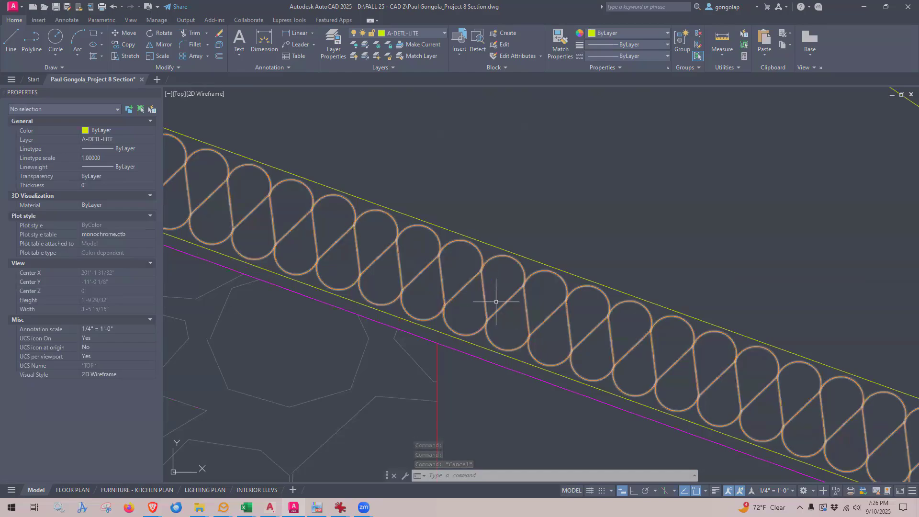
{"action": "left_click", "coordinate": [493, 337]}
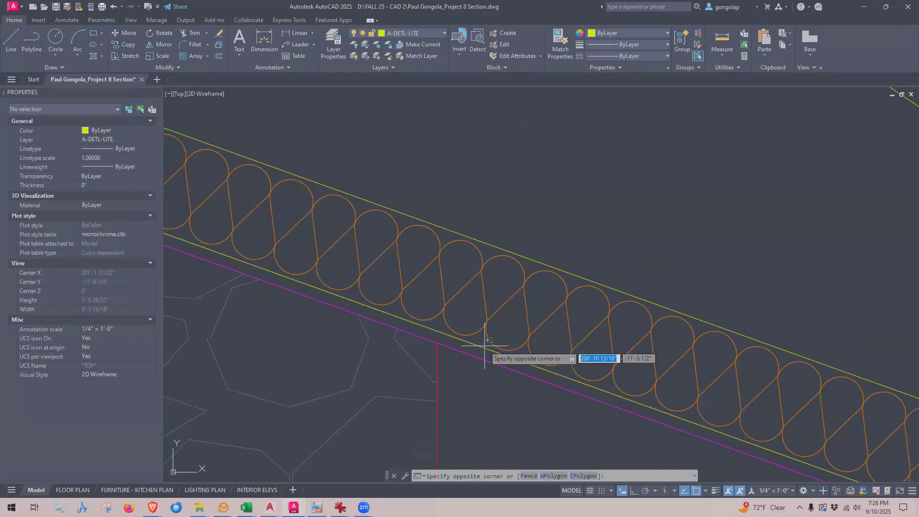
{"action": "left_click", "coordinate": [482, 350]}
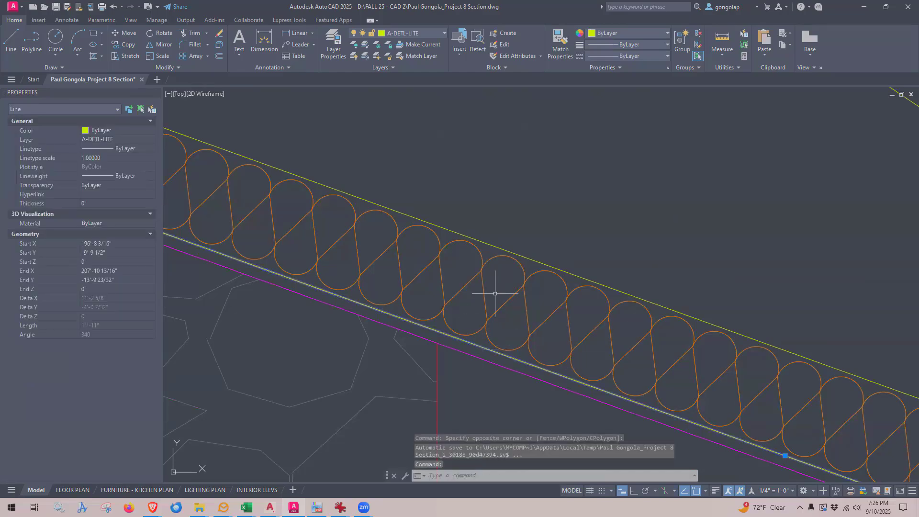
{"action": "left_click", "coordinate": [521, 254]}
{"action": "scroll", "coordinate": [529, 246], "scroll_direction": "down", "scroll_amount": 6}
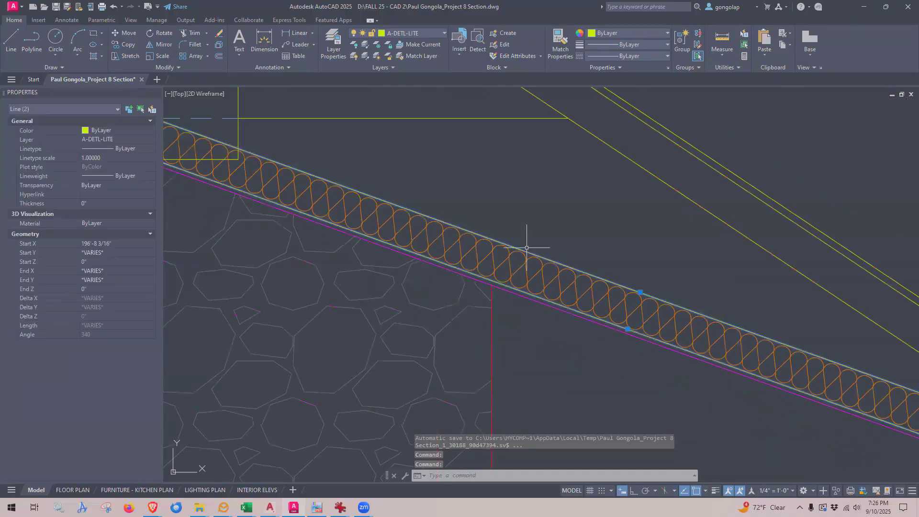
{"action": "scroll", "coordinate": [527, 248], "scroll_direction": "up", "scroll_amount": 4}
{"action": "scroll", "coordinate": [527, 248], "scroll_direction": "down", "scroll_amount": 6}
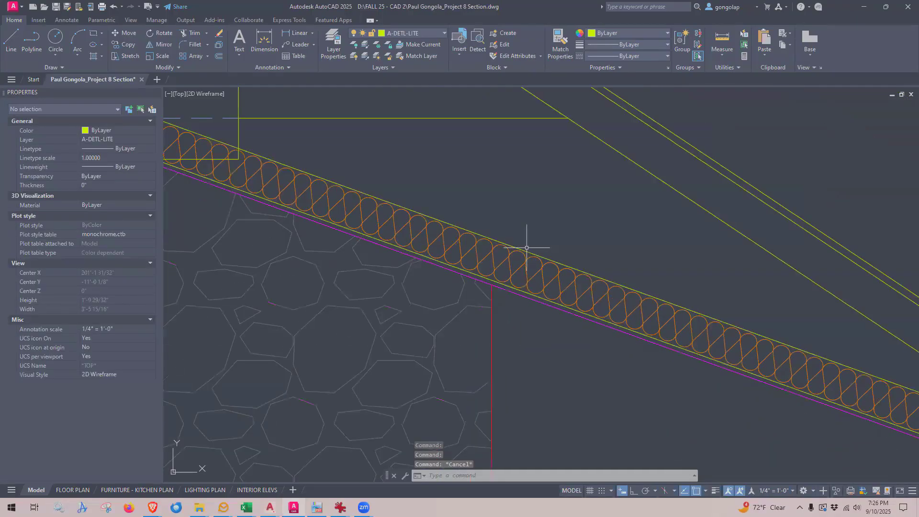
{"action": "key", "text": "Escape"}
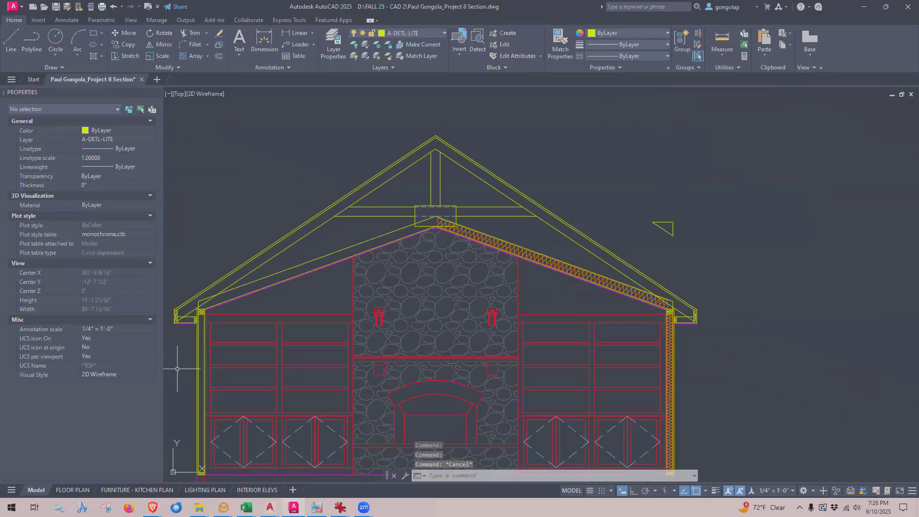
- Mirror the right sloped-ceiling and right wall insulation about the vertical line through the roof peak with Ortho on, keeping the source objects
{"action": "middle_click_drag", "start_coordinate": [393, 335], "coordinate": [421, 313]}
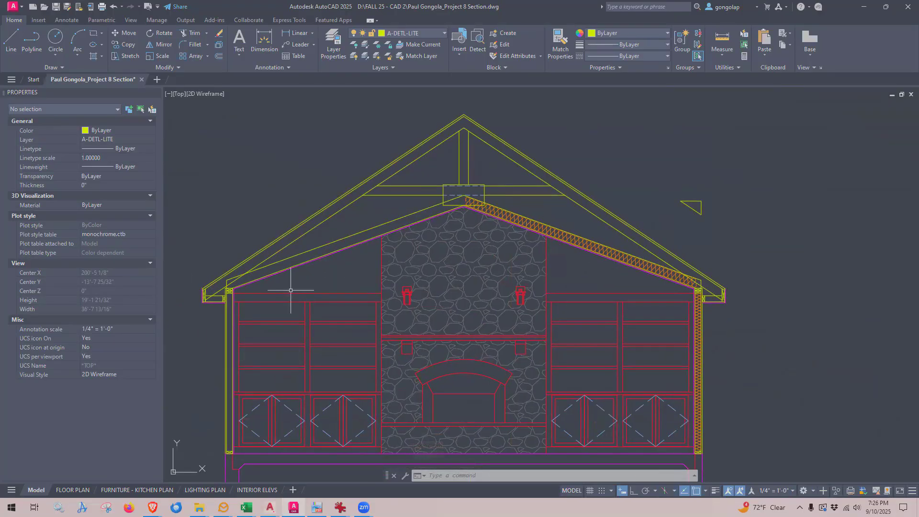
{"action": "type", "text": "MIRROR Select objects:"}
{"action": "key", "text": "Return"}
{"action": "left_click", "coordinate": [571, 238]}
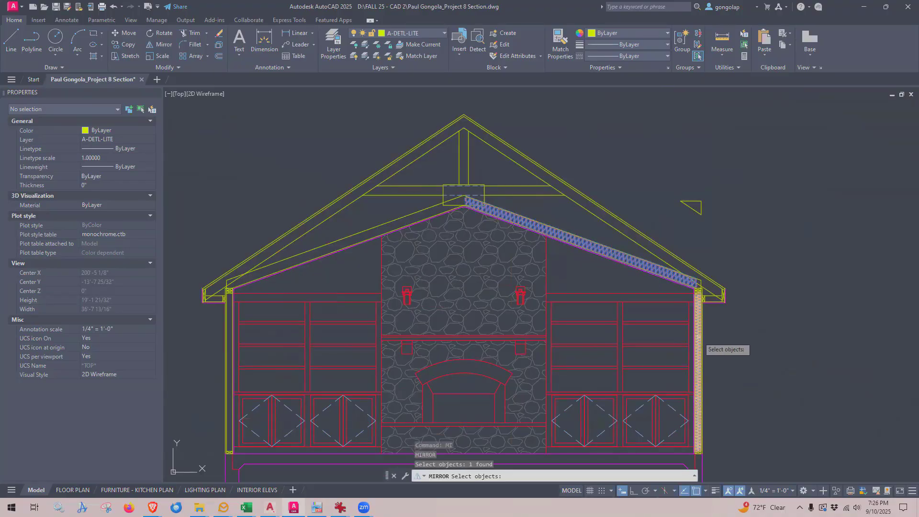
{"action": "left_click", "coordinate": [698, 336]}
{"action": "key", "text": "Return"}
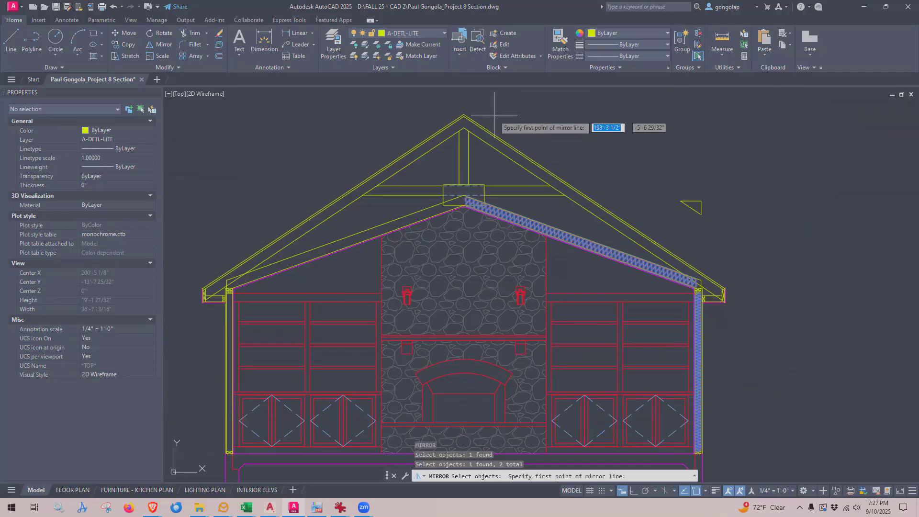
{"action": "left_click", "coordinate": [464, 114]}
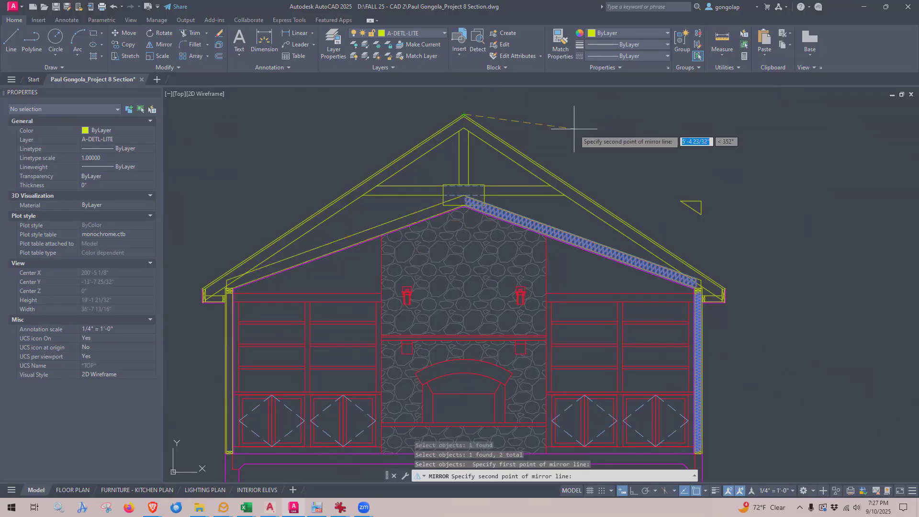
{"action": "left_click", "coordinate": [632, 493]}
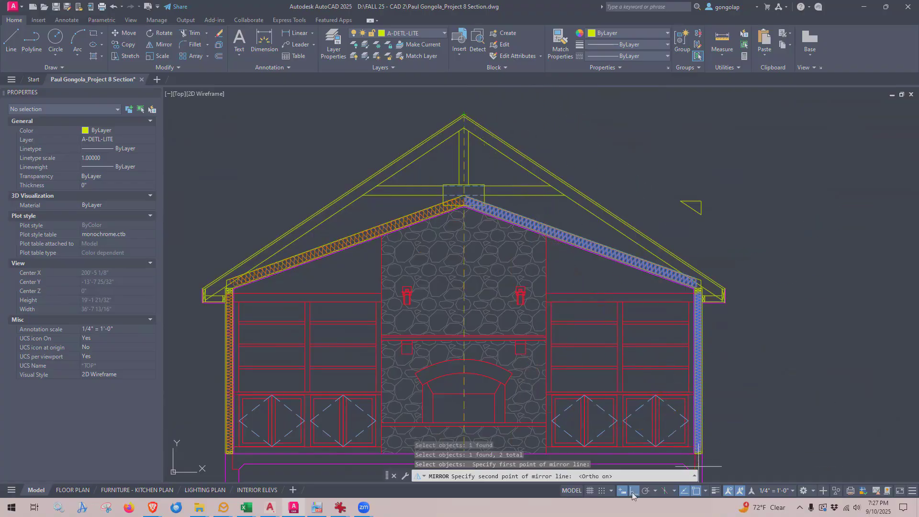
{"action": "left_click", "coordinate": [462, 96]}
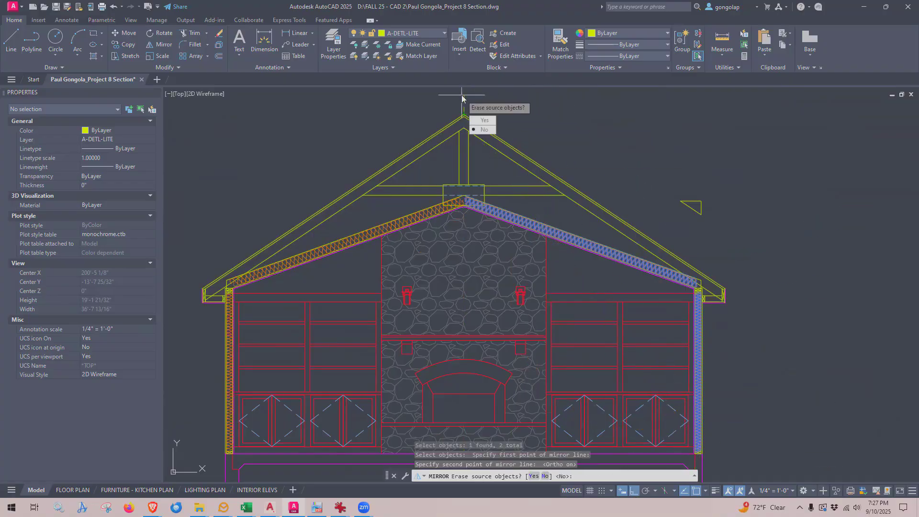
{"action": "left_click", "coordinate": [489, 130]}
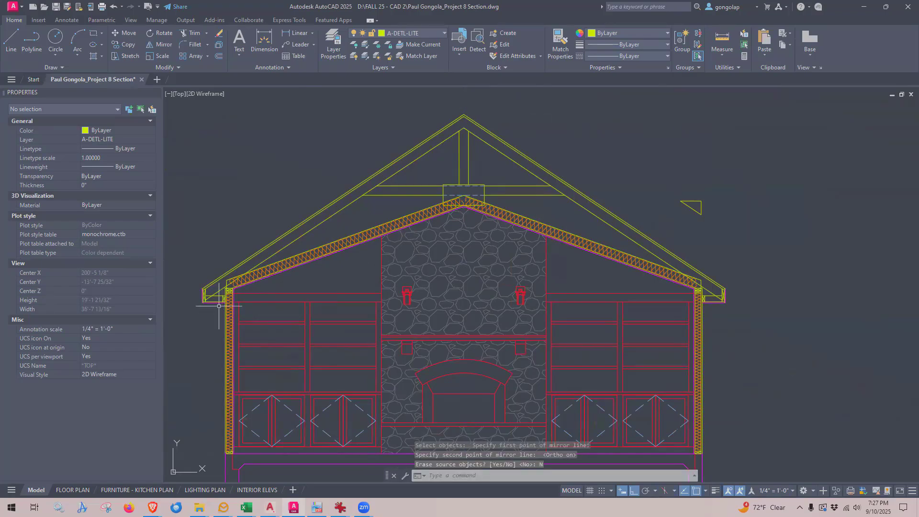
{"action": "scroll", "coordinate": [215, 306], "scroll_direction": "up", "scroll_amount": 5}
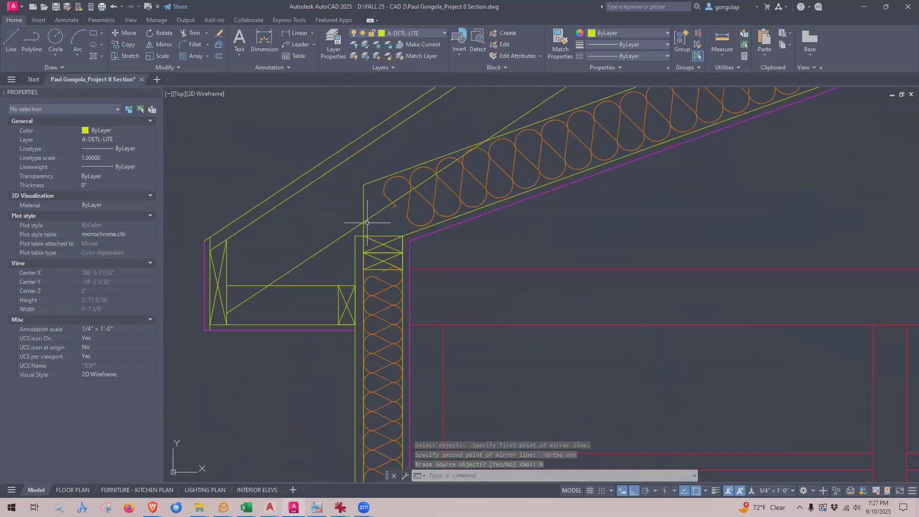
{"action": "scroll", "coordinate": [371, 222], "scroll_direction": "down", "scroll_amount": 8}
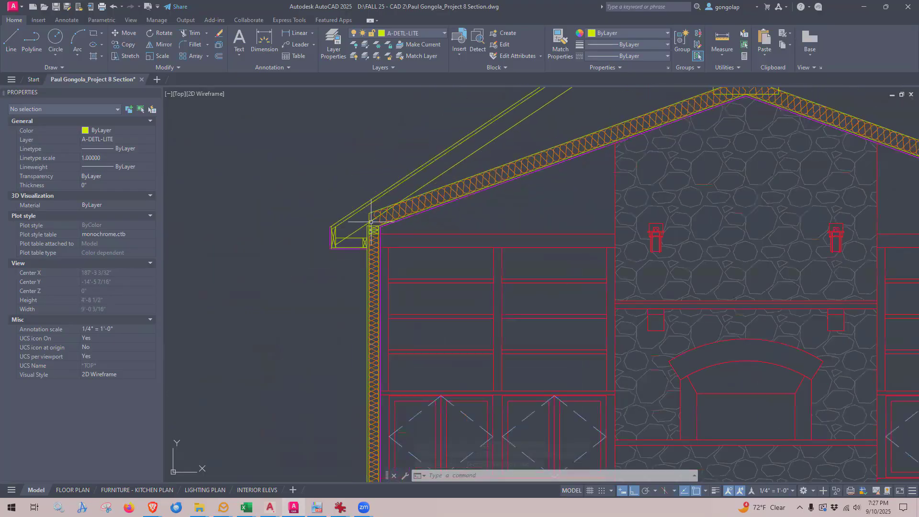
- Fillet the left and right sloped-ceiling insulation lines with a zero radius so they meet at the roof peak
{"action": "scroll", "coordinate": [663, 221], "scroll_direction": "up", "scroll_amount": 5}
{"action": "scroll", "coordinate": [663, 221], "scroll_direction": "down", "scroll_amount": 6}
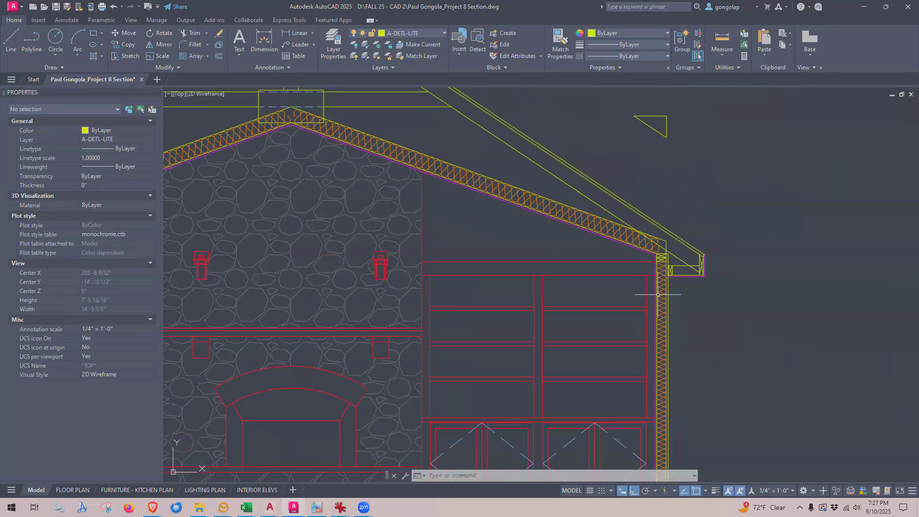
{"action": "scroll", "coordinate": [421, 156], "scroll_direction": "up", "scroll_amount": 6}
{"action": "scroll", "coordinate": [397, 177], "scroll_direction": "up", "scroll_amount": 2}
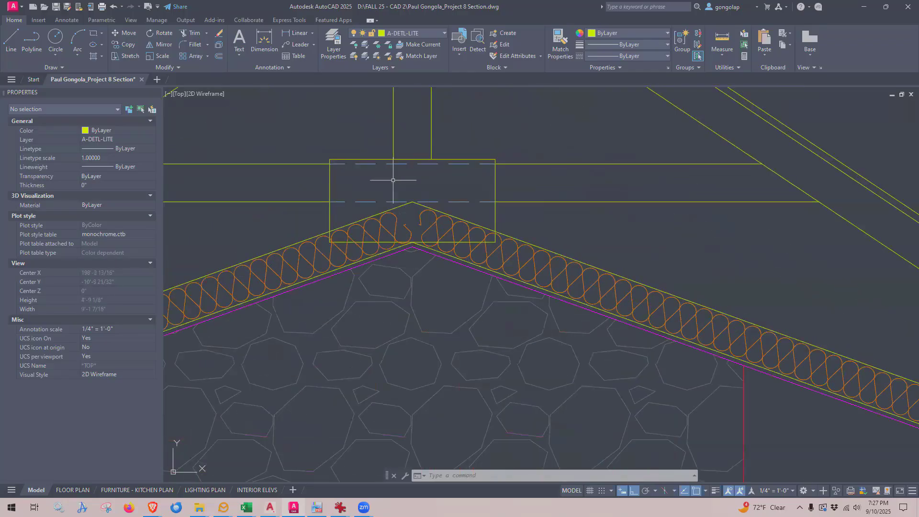
{"action": "type", "text": "f"}
{"action": "key", "text": "Return"}
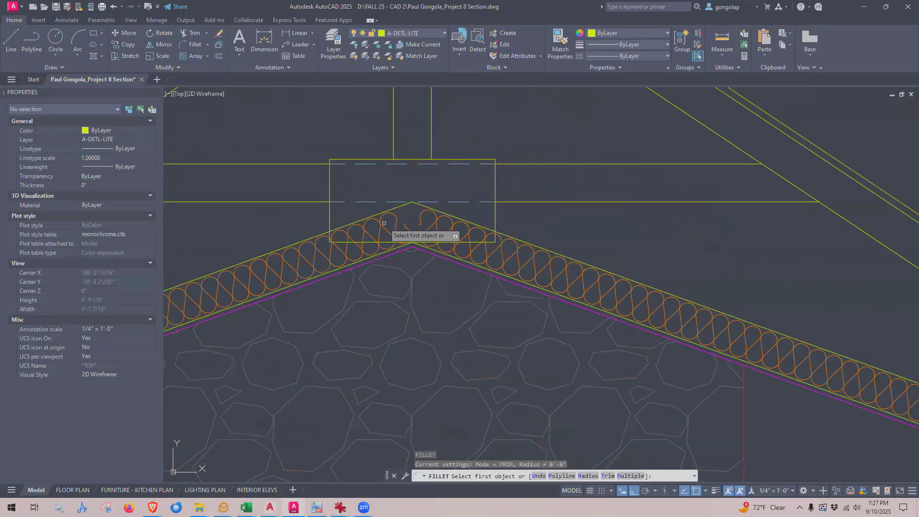
{"action": "left_click", "coordinate": [389, 224]}
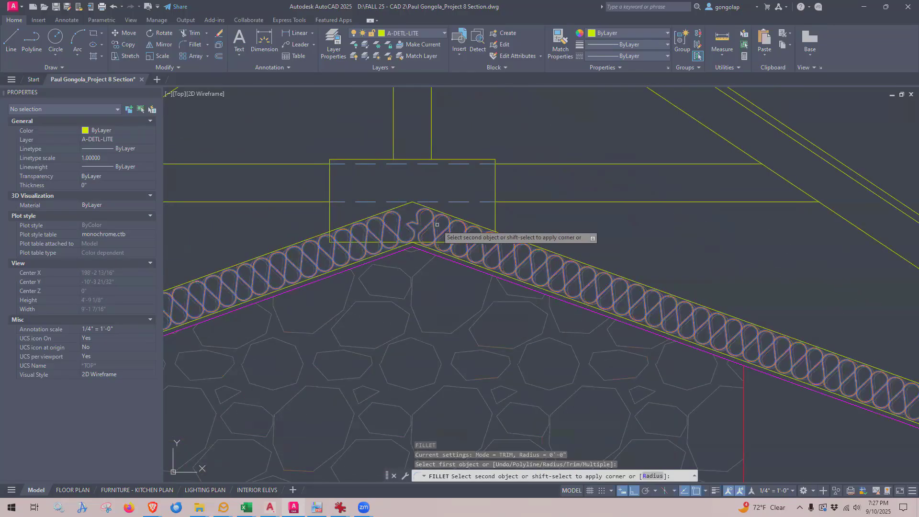
{"action": "left_click", "coordinate": [422, 221]}
{"action": "scroll", "coordinate": [485, 176], "scroll_direction": "down", "scroll_amount": 5}
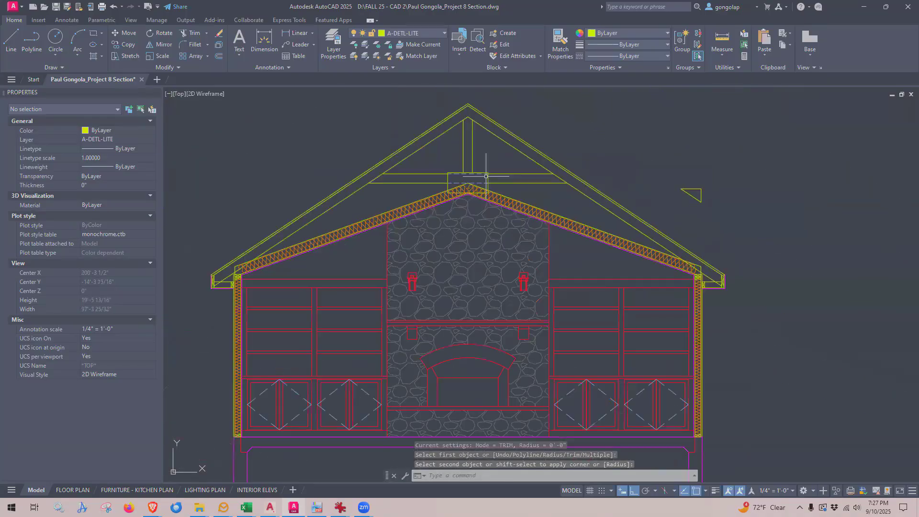
{"action": "key", "text": "Escape"}
{"action": "mouse_move", "coordinate": [576, 209]}
{"action": "middle_mouse_down"}
{"action": "mouse_move", "coordinate": [579, 190]}
{"action": "mouse_move", "coordinate": [567, 214]}
{"action": "mouse_move", "coordinate": [578, 202]}
{"action": "middle_mouse_up"}
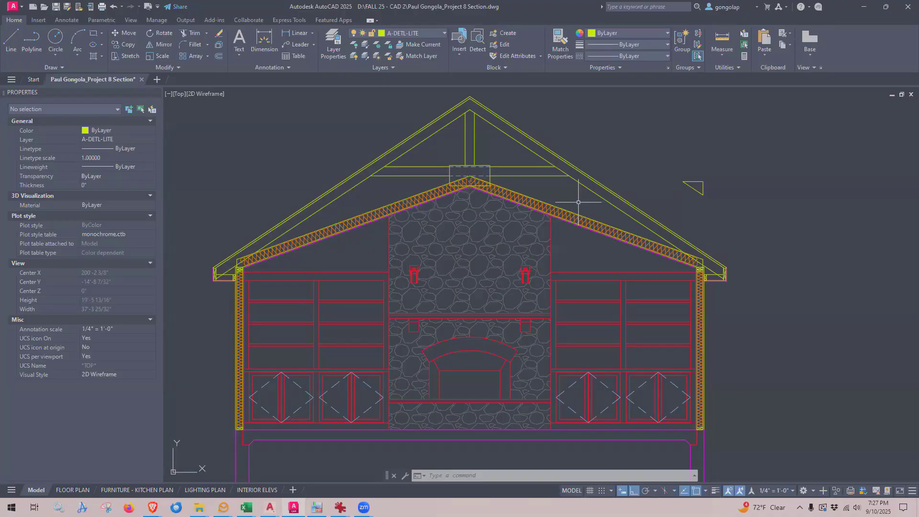
- Switch to the section reference in PDF-XChange Viewer and examine the foundation wall, floor slab, footing and drain tile notes
{"action": "key", "text": "alt+Tab"}
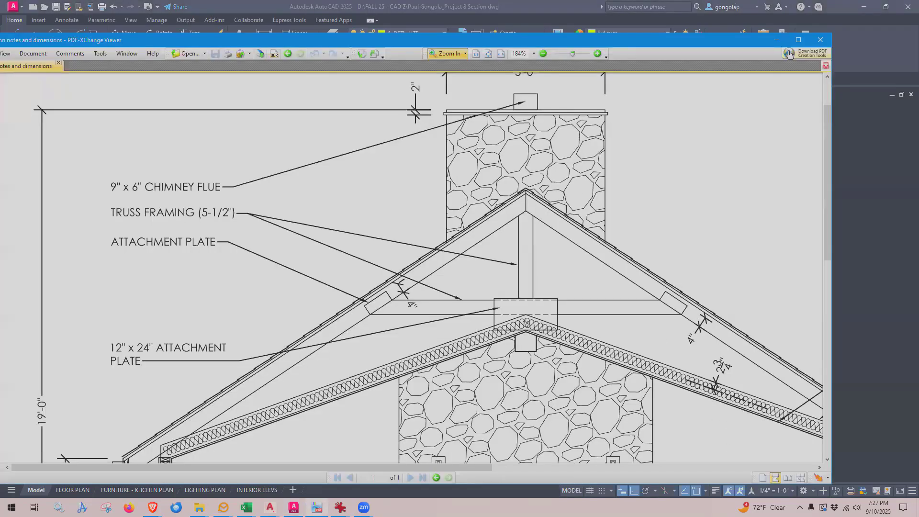
{"action": "left_click_drag", "start_coordinate": [451, 469], "coordinate": [626, 469]}
{"action": "scroll", "coordinate": [606, 304], "scroll_direction": "down", "scroll_amount": 3}
{"action": "scroll", "coordinate": [605, 303], "scroll_direction": "down", "scroll_amount": 6}
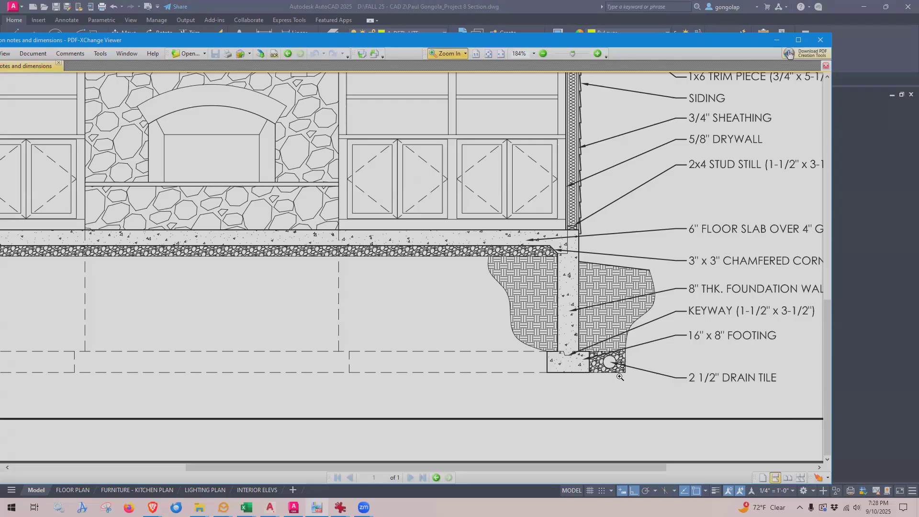
{"action": "scroll", "coordinate": [619, 380], "scroll_direction": "up", "scroll_amount": 1}
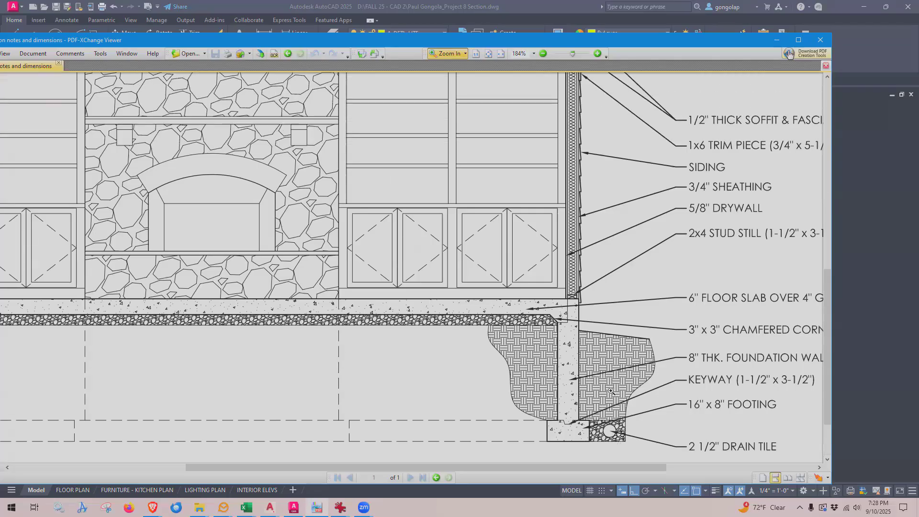
{"action": "scroll", "coordinate": [617, 382], "scroll_direction": "down", "scroll_amount": 1}
{"action": "scroll", "coordinate": [614, 387], "scroll_direction": "up", "scroll_amount": 1}
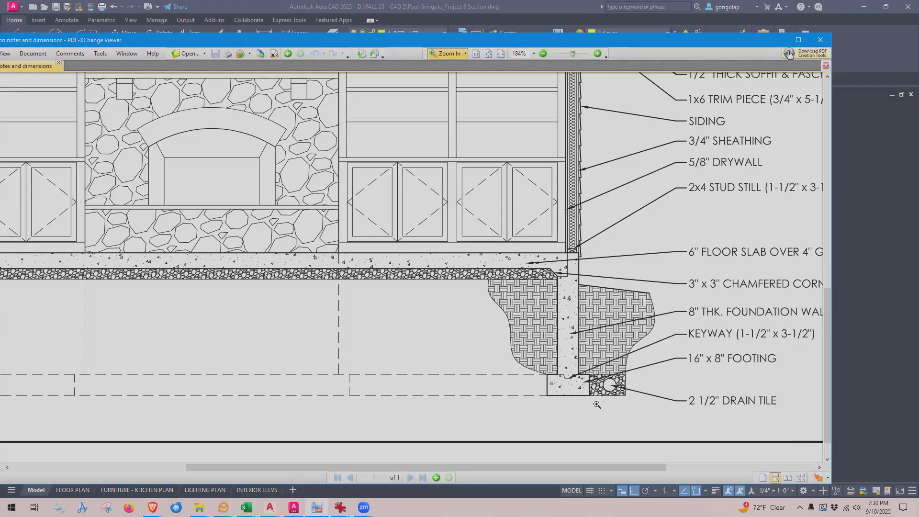
- Examine the reference's footing, keyway and gravel-bedded drain tile up close, along with the surrounding foundation notes
{"action": "left_click_drag", "start_coordinate": [520, 413], "coordinate": [695, 353]}
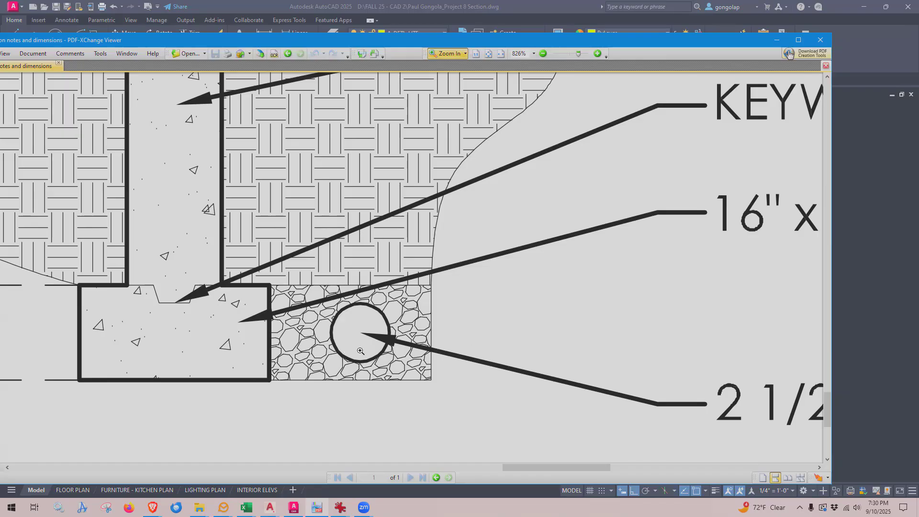
{"action": "scroll", "coordinate": [408, 375], "scroll_direction": "down", "scroll_amount": 1}
{"action": "scroll", "coordinate": [411, 370], "scroll_direction": "up", "scroll_amount": 3}
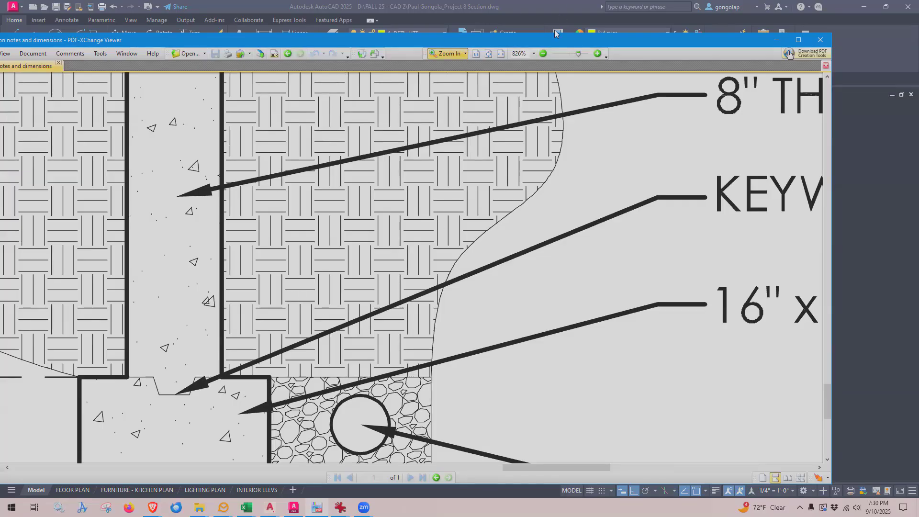
{"action": "left_click", "coordinate": [543, 54]}
{"action": "left_click", "coordinate": [543, 53]}
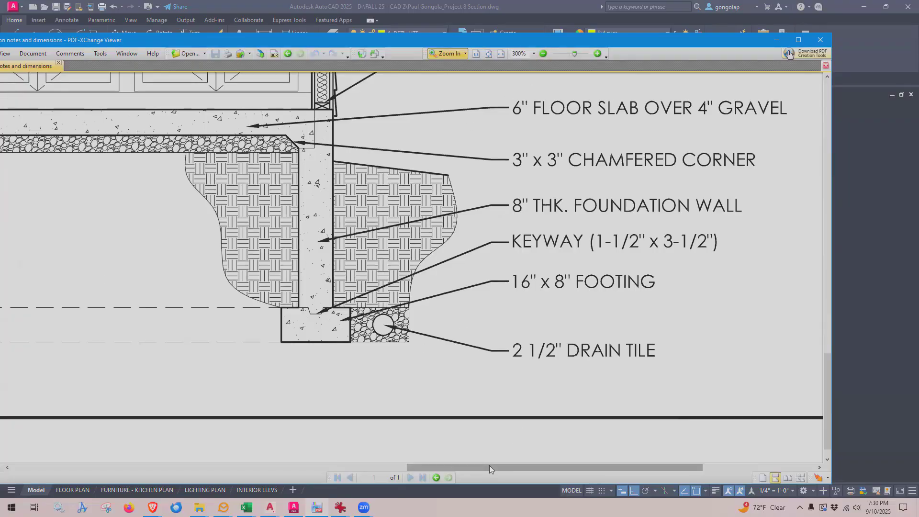
{"action": "left_click_drag", "start_coordinate": [489, 466], "coordinate": [452, 462]}
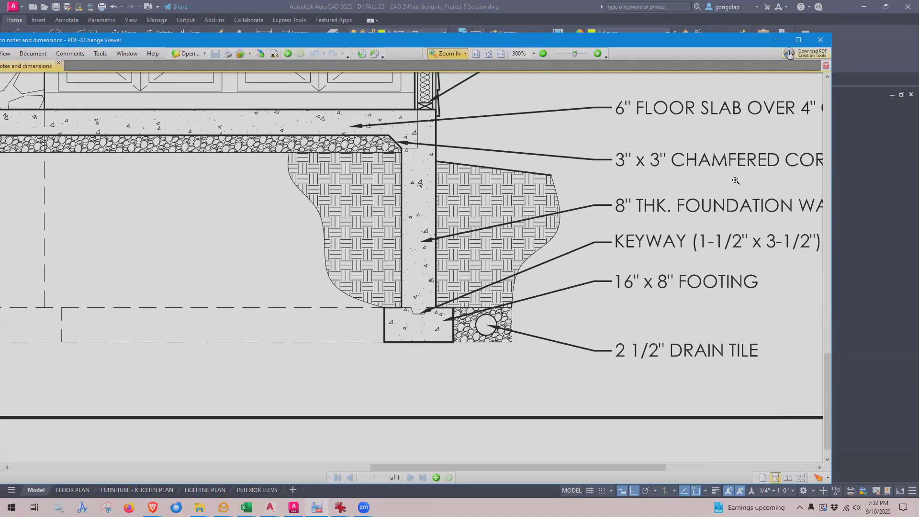
{"action": "scroll", "coordinate": [409, 308], "scroll_direction": "up", "scroll_amount": 2}
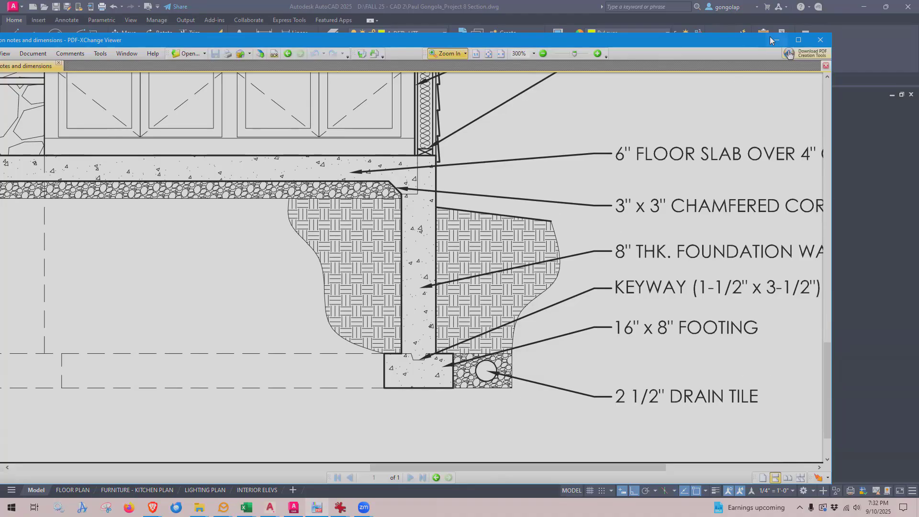
- Return to AutoCAD and draw a 2.5" radius drain tile circle about 6-1/4" right of the right footing, centred on its side's midpoint level
{"action": "left_click", "coordinate": [775, 40]}
{"action": "scroll", "coordinate": [526, 220], "scroll_direction": "down", "scroll_amount": 5}
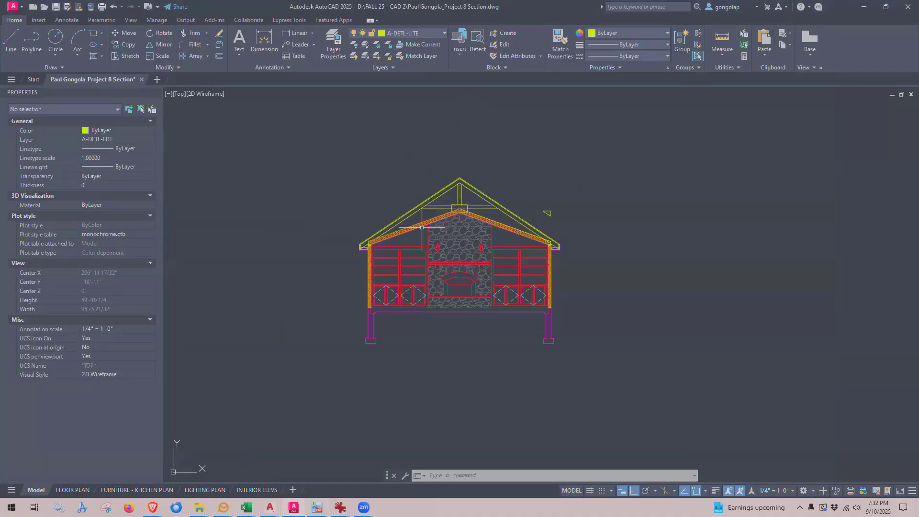
{"action": "scroll", "coordinate": [569, 354], "scroll_direction": "up", "scroll_amount": 2}
{"action": "scroll", "coordinate": [569, 354], "scroll_direction": "up", "scroll_amount": 10}
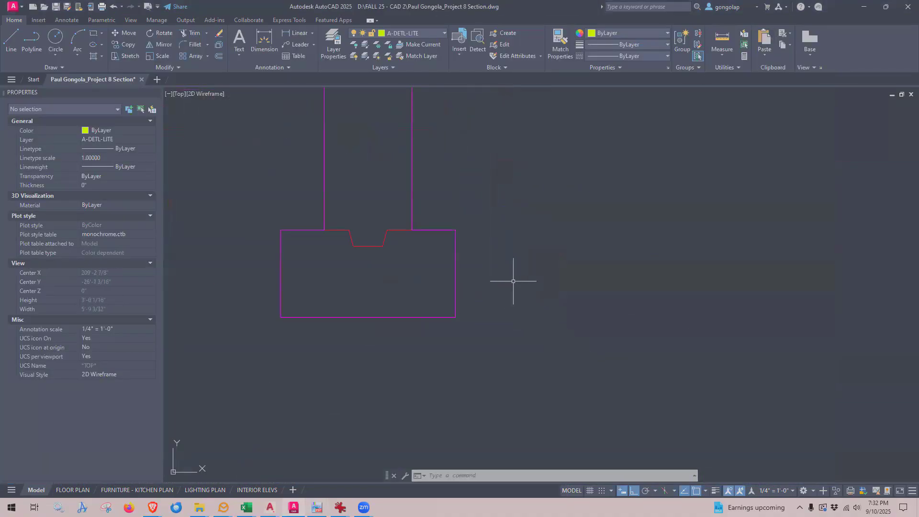
{"action": "scroll", "coordinate": [489, 317], "scroll_direction": "up", "scroll_amount": 2}
{"action": "scroll", "coordinate": [488, 316], "scroll_direction": "down", "scroll_amount": 2}
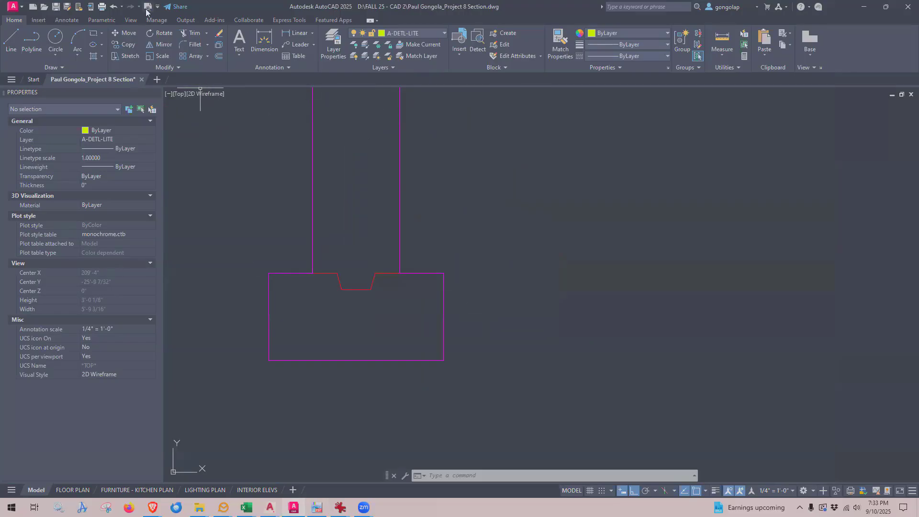
{"action": "left_click", "coordinate": [54, 38]}
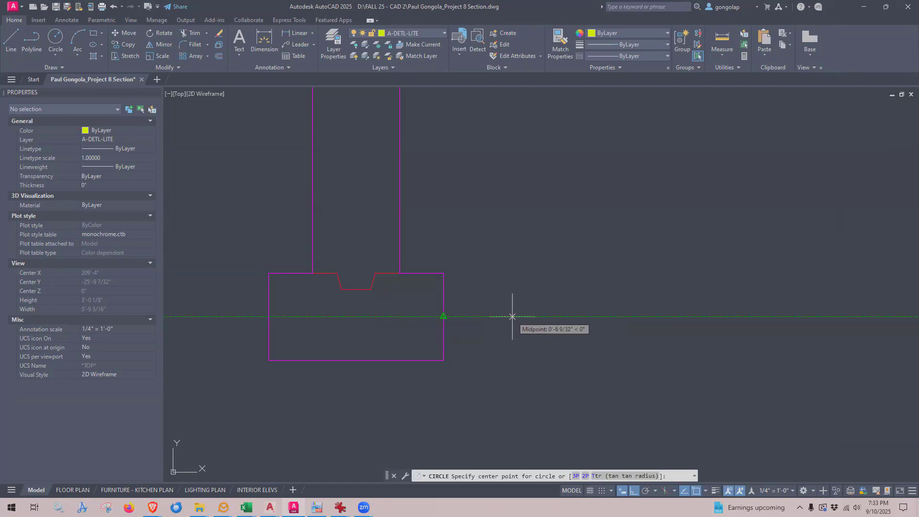
{"action": "left_click", "coordinate": [512, 316]}
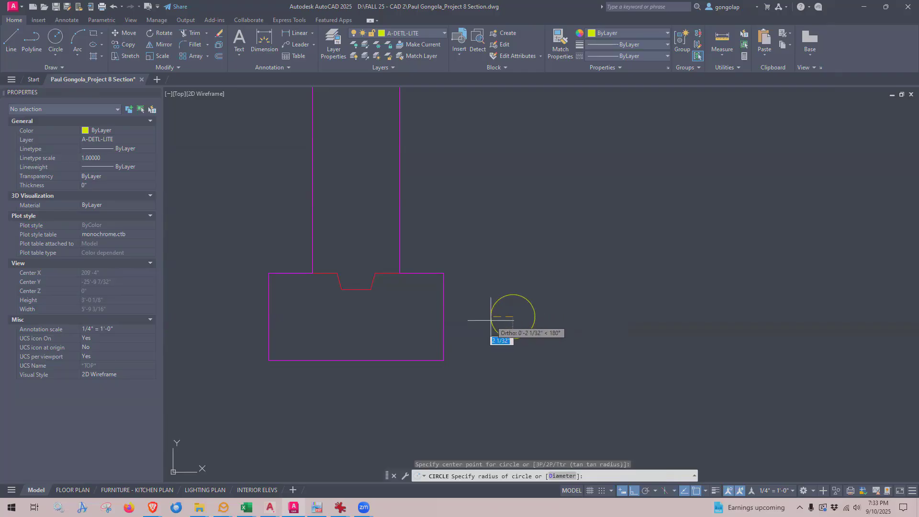
{"action": "type", "text": "2.5"}
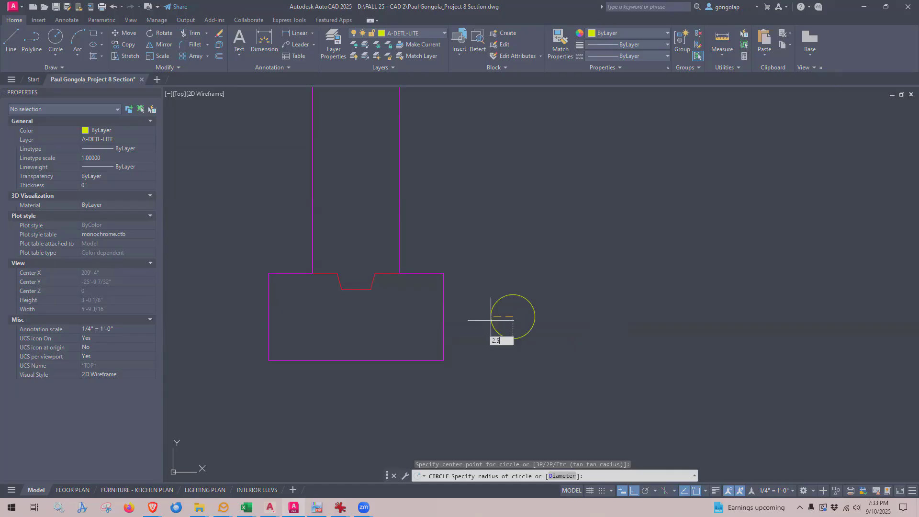
{"action": "key", "text": "Return"}
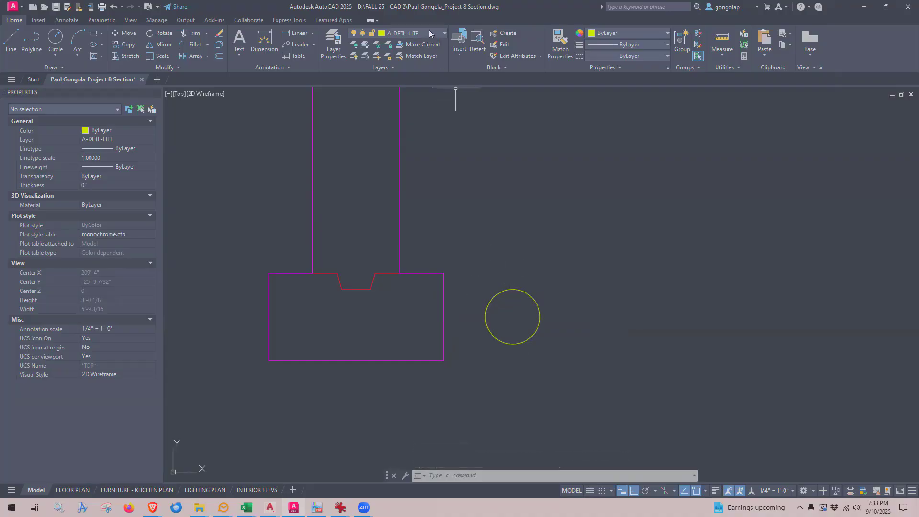
- Match the drain tile circle's properties to the magenta footing outline
{"action": "left_click", "coordinate": [559, 42]}
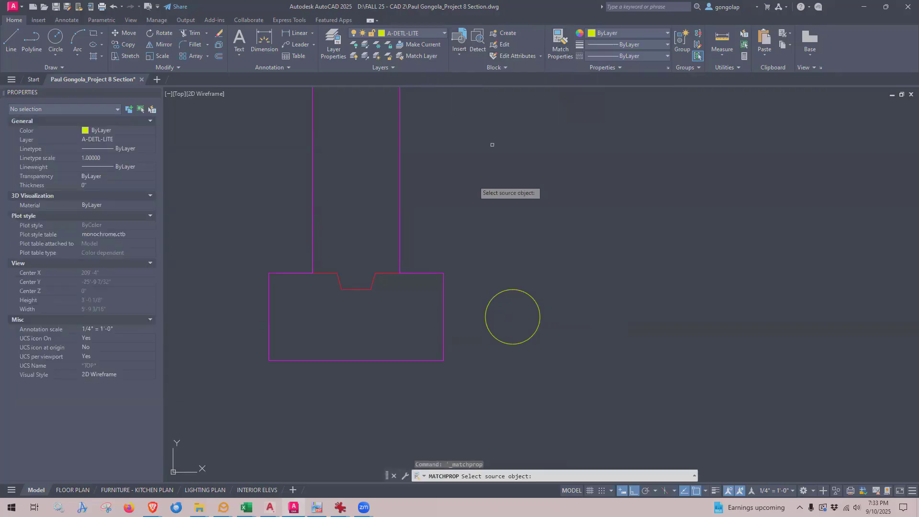
{"action": "left_click", "coordinate": [440, 273]}
{"action": "left_click", "coordinate": [518, 278]}
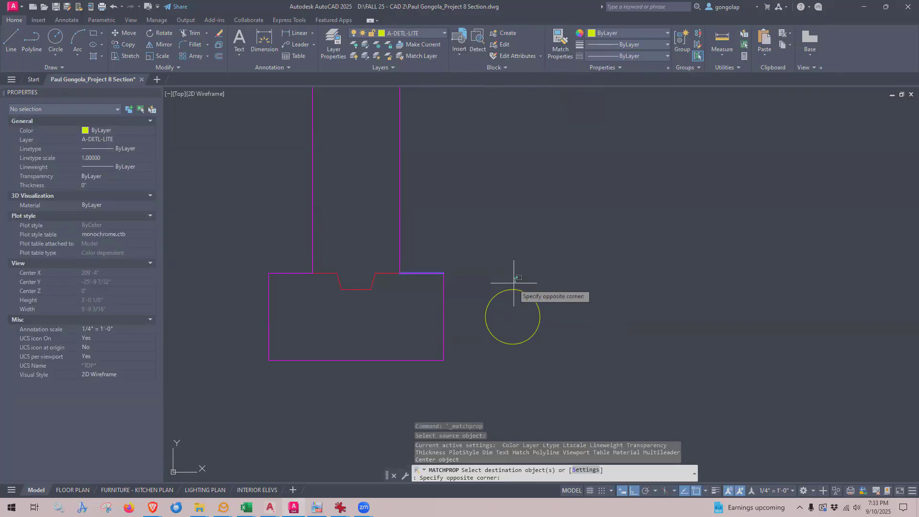
{"action": "left_click", "coordinate": [514, 282]}
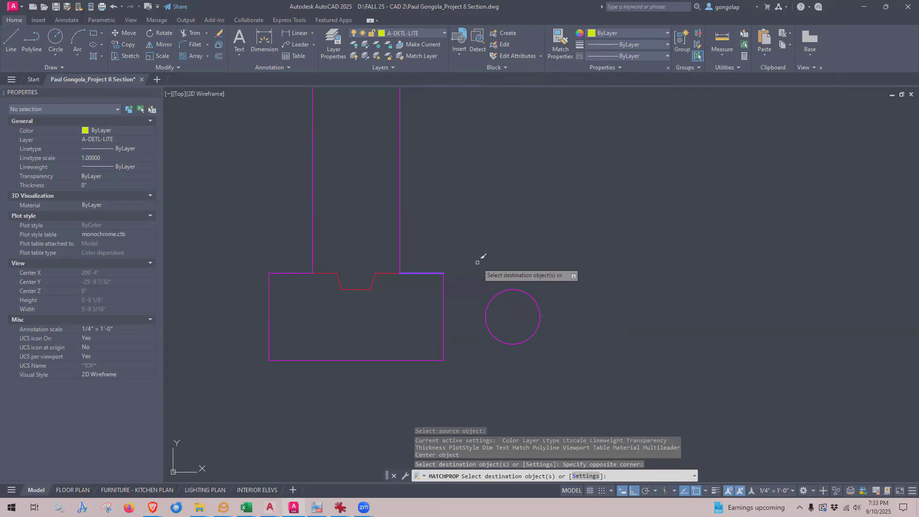
{"action": "key", "text": "Return"}
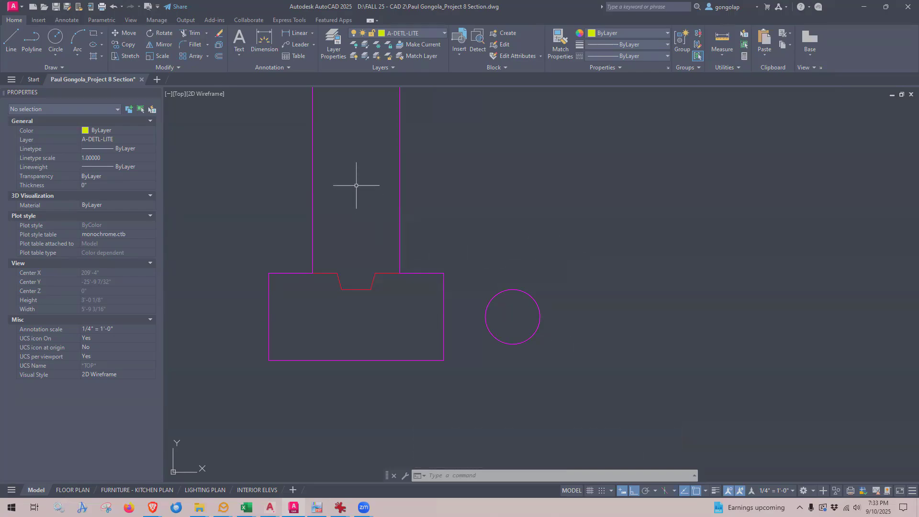
- Make the keyway's layer A-DETL-XLIT current and draw the three-sided gravel boundary around the drain tile, between the footing's upper and lower right corners
{"action": "left_click", "coordinate": [413, 44]}
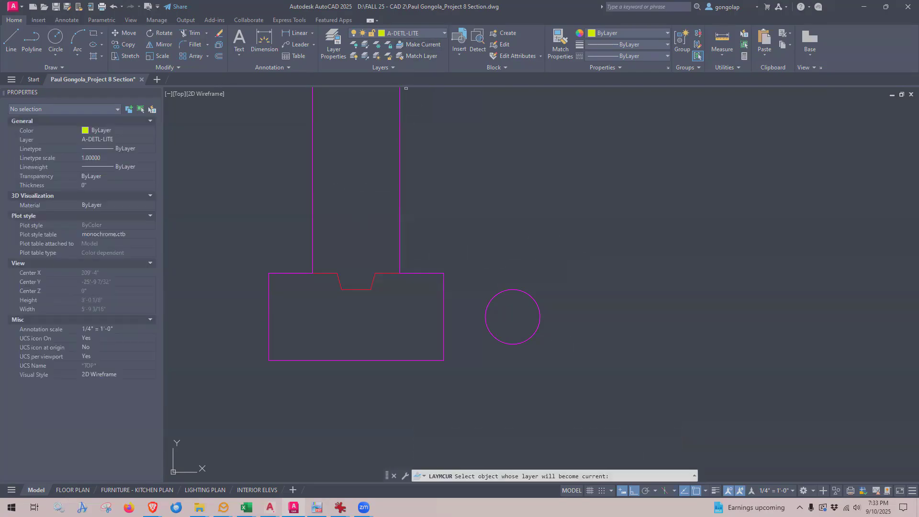
{"action": "left_click", "coordinate": [382, 273]}
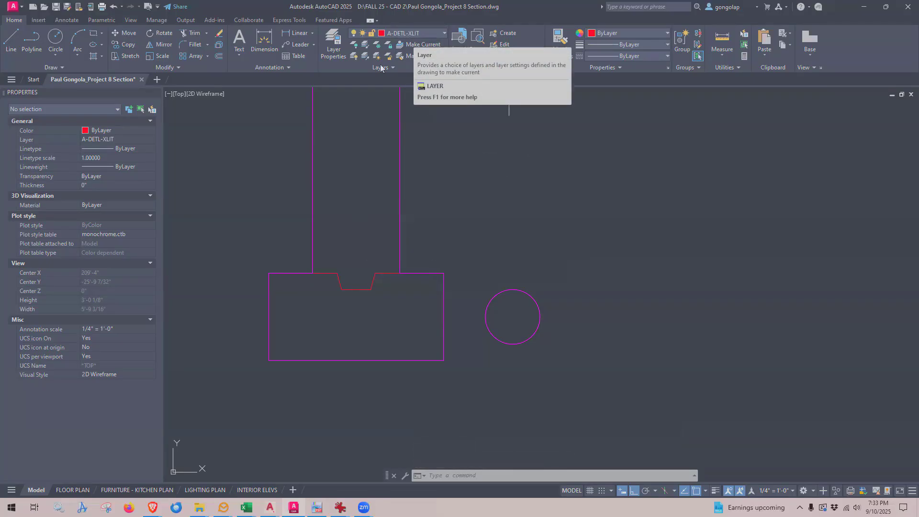
{"action": "left_click", "coordinate": [11, 38]}
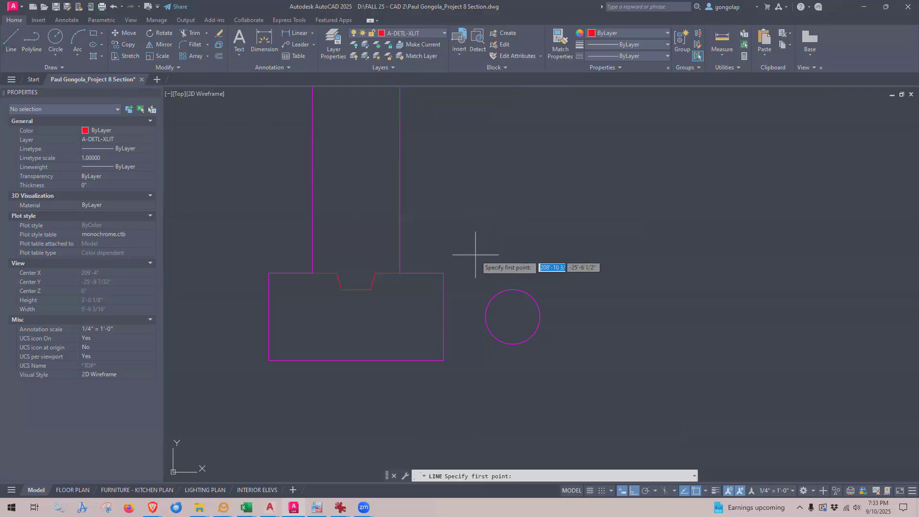
{"action": "left_click", "coordinate": [444, 273]}
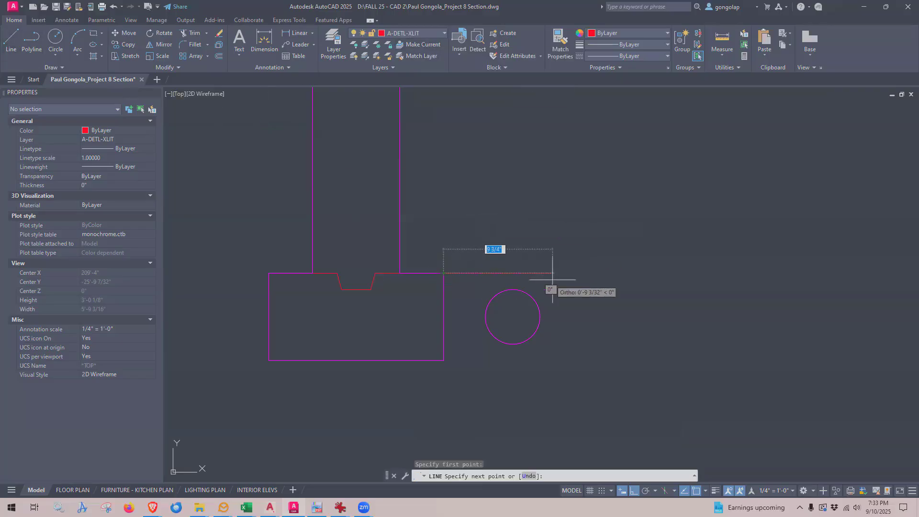
{"action": "left_click", "coordinate": [581, 273]}
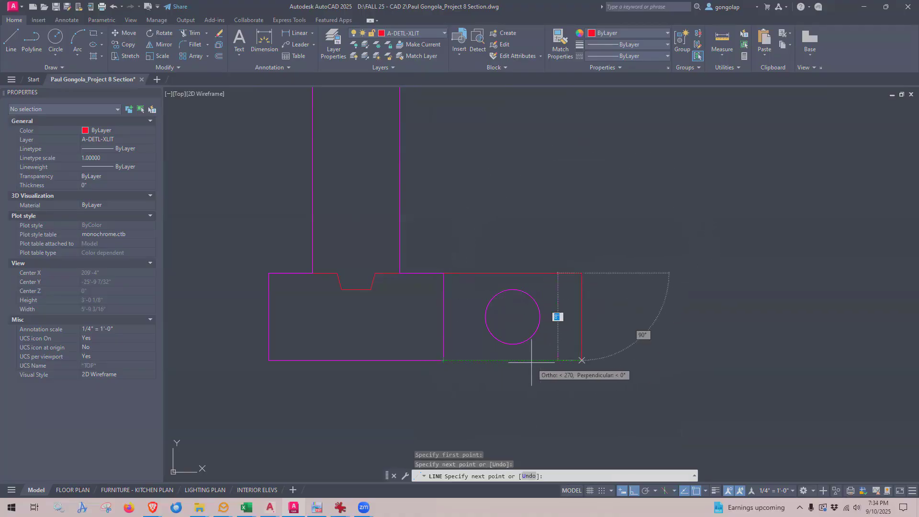
{"action": "left_click", "coordinate": [550, 362]}
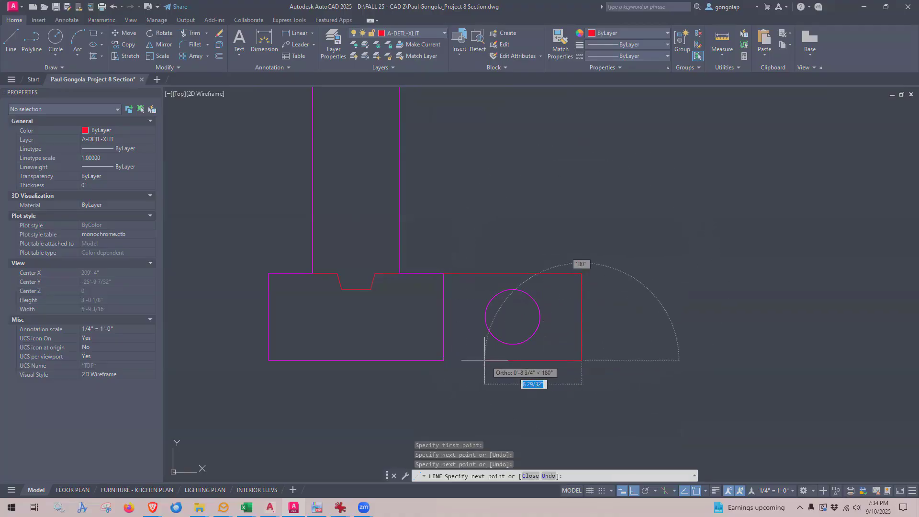
{"action": "left_click", "coordinate": [443, 360]}
{"action": "key", "text": "Escape"}
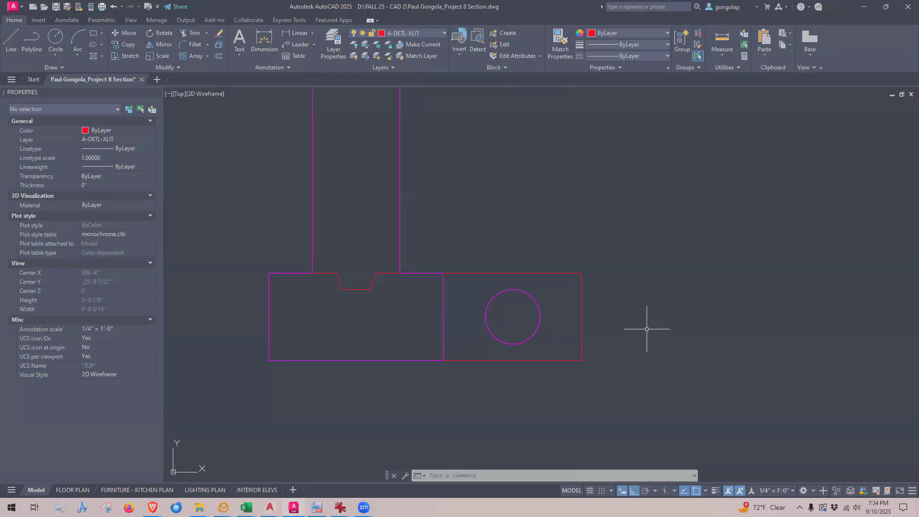
{"action": "scroll", "coordinate": [493, 323], "scroll_direction": "up", "scroll_amount": 2}
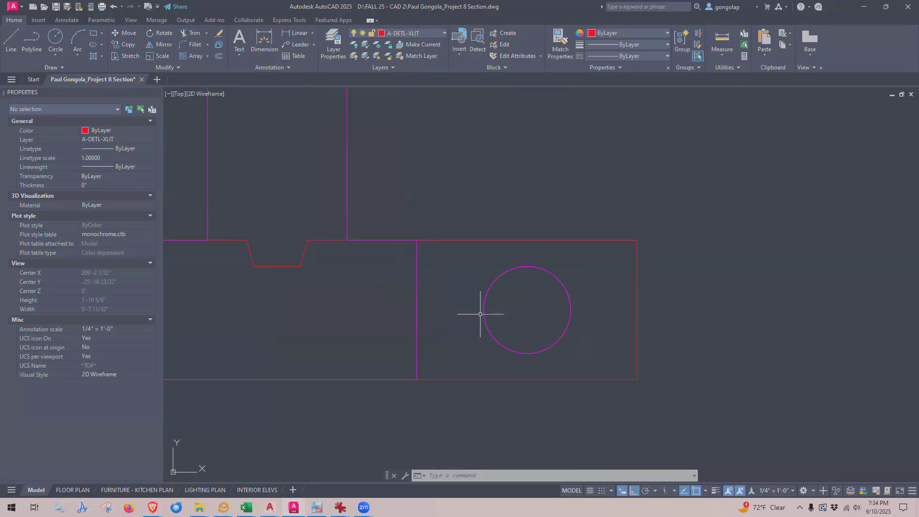
{"action": "scroll", "coordinate": [510, 310], "scroll_direction": "down", "scroll_amount": 2}
{"action": "scroll", "coordinate": [511, 310], "scroll_direction": "down", "scroll_amount": 2}
{"action": "scroll", "coordinate": [556, 310], "scroll_direction": "up", "scroll_amount": 2}
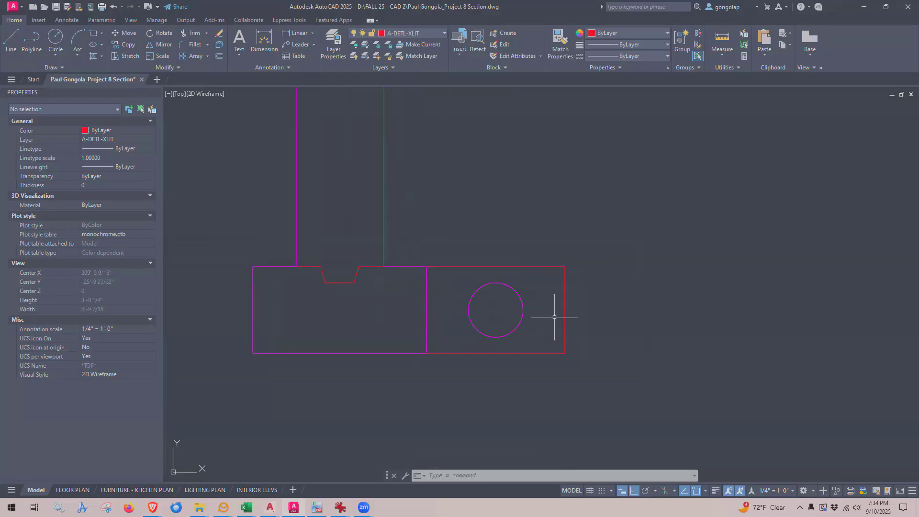
- Make the layer of the foundation wall's outer face line, A-DETL-XHVY, the current layer
{"action": "scroll", "coordinate": [545, 323], "scroll_direction": "down", "scroll_amount": 2}
{"action": "middle_click_drag", "start_coordinate": [558, 287], "coordinate": [534, 300]}
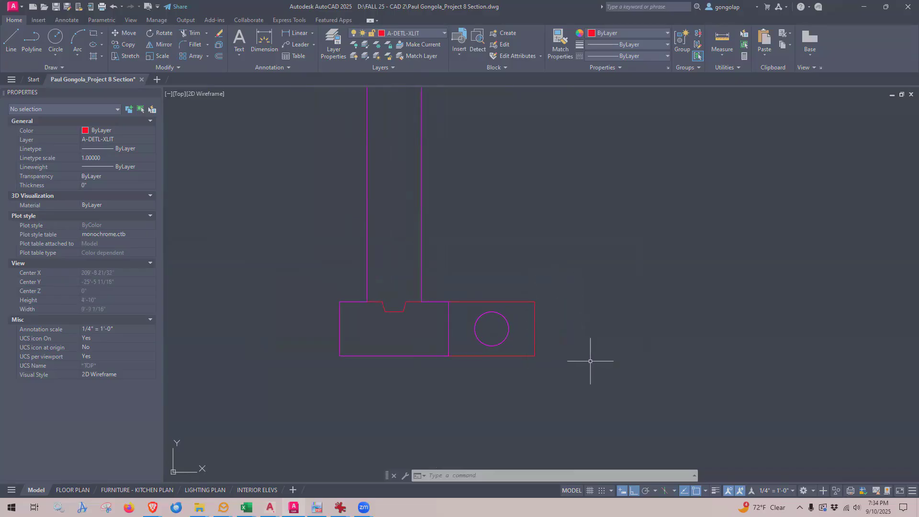
{"action": "scroll", "coordinate": [590, 361], "scroll_direction": "up", "scroll_amount": 2}
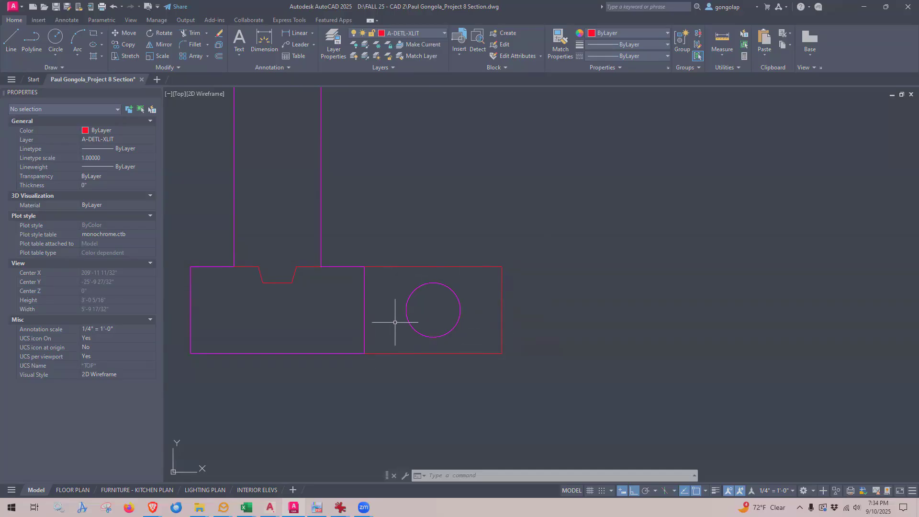
{"action": "scroll", "coordinate": [384, 377], "scroll_direction": "down", "scroll_amount": 4}
{"action": "middle_click_drag", "start_coordinate": [438, 281], "coordinate": [481, 283]}
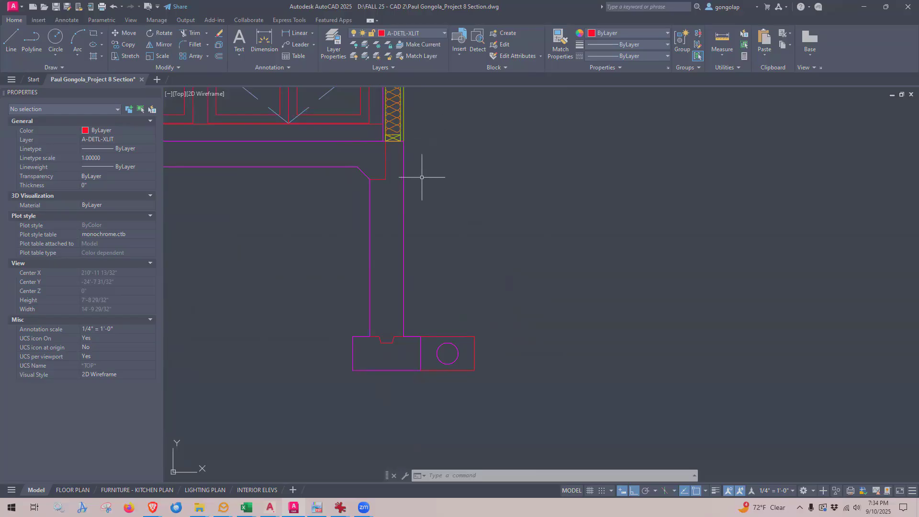
{"action": "scroll", "coordinate": [412, 129], "scroll_direction": "up", "scroll_amount": 2}
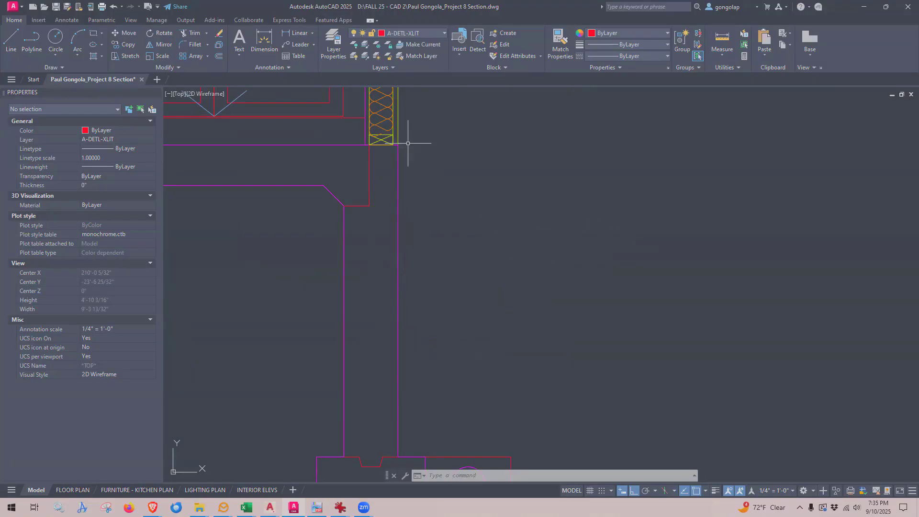
{"action": "scroll", "coordinate": [408, 143], "scroll_direction": "up", "scroll_amount": 3}
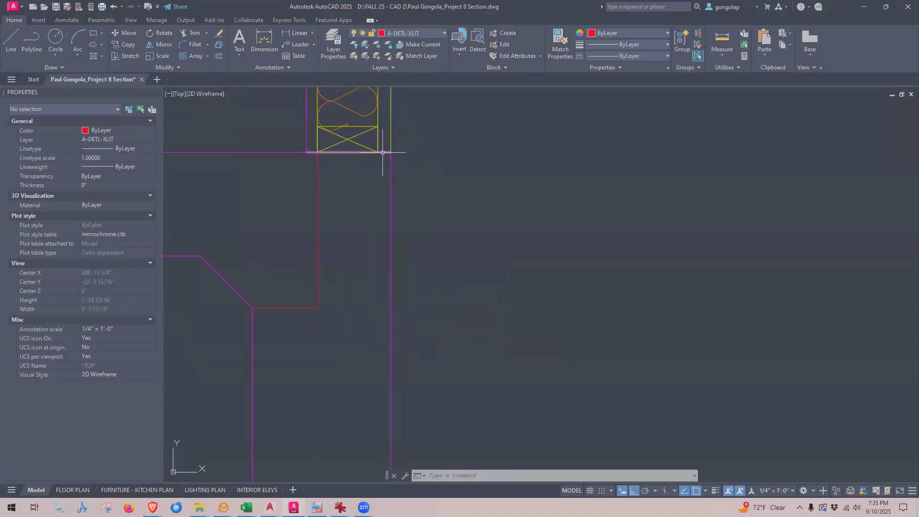
{"action": "scroll", "coordinate": [435, 199], "scroll_direction": "down", "scroll_amount": 4}
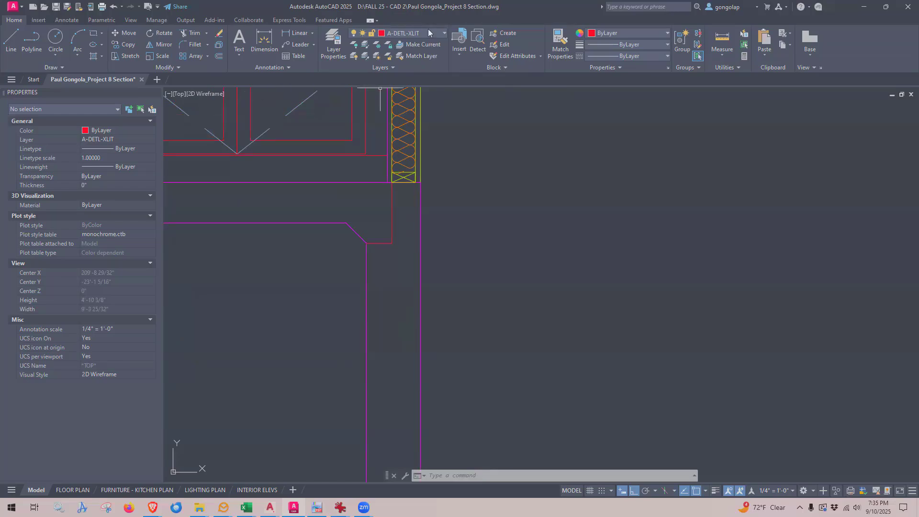
{"action": "left_click", "coordinate": [412, 46]}
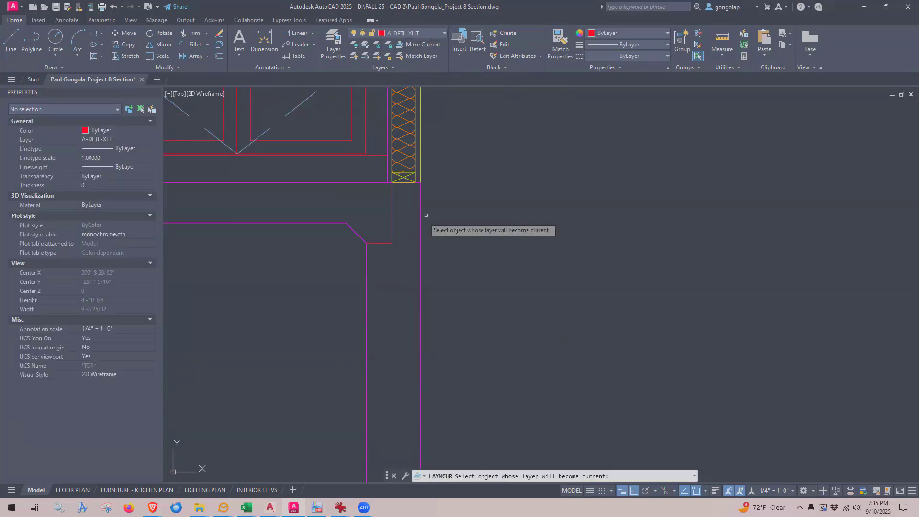
{"action": "left_click", "coordinate": [420, 247]}
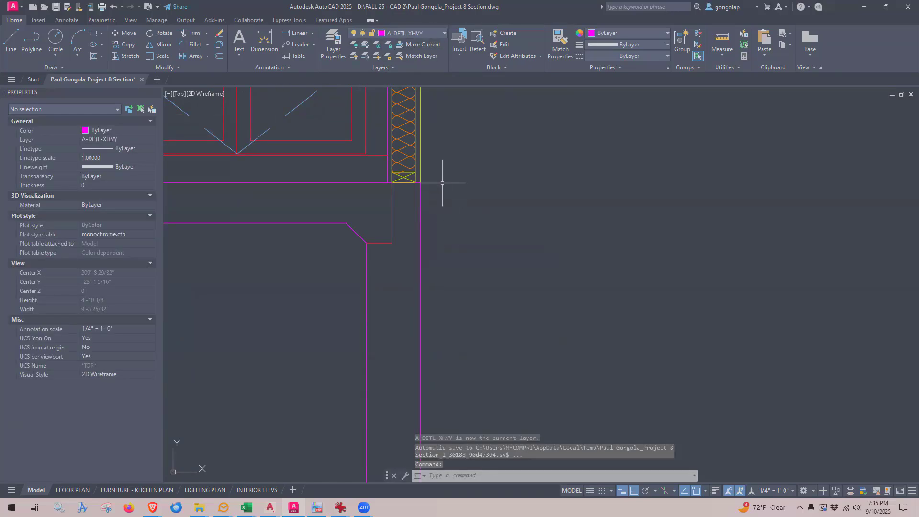
- With Ortho off, draw a grade line about 2' long from 12" below the foundation wall's outer top corner, sloping gently down away from the wall
{"action": "left_click", "coordinate": [10, 40]}
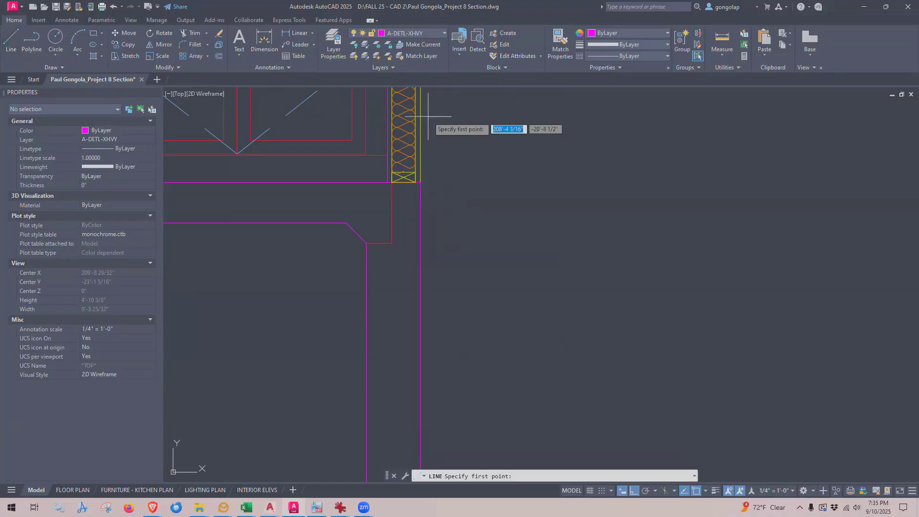
{"action": "scroll", "coordinate": [424, 187], "scroll_direction": "up", "scroll_amount": 5}
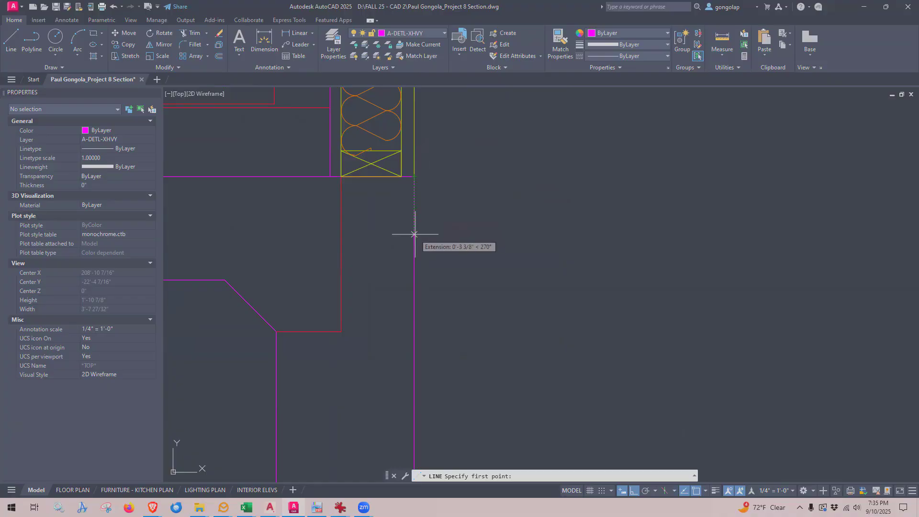
{"action": "type", "text": "12"}
{"action": "key", "text": "Return"}
{"action": "scroll", "coordinate": [415, 234], "scroll_direction": "down", "scroll_amount": 3}
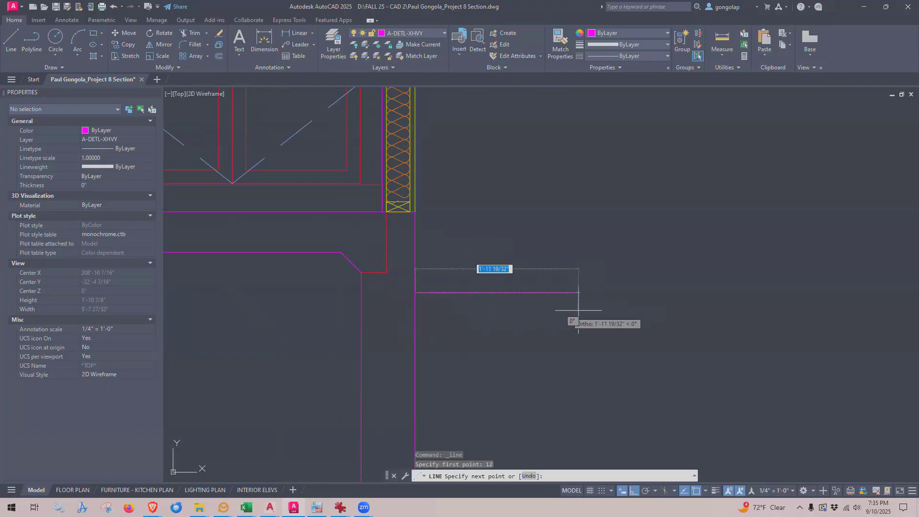
{"action": "middle_click_drag", "start_coordinate": [545, 310], "coordinate": [517, 214]}
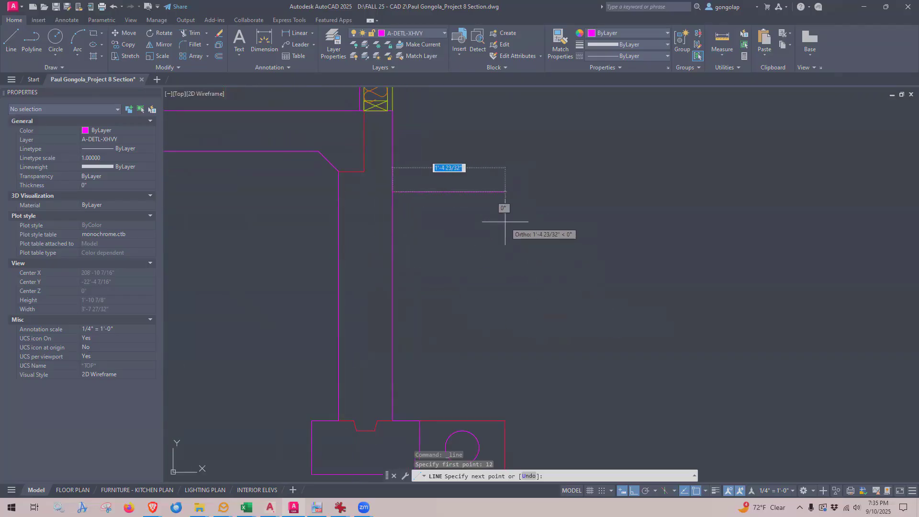
{"action": "left_click", "coordinate": [634, 491]}
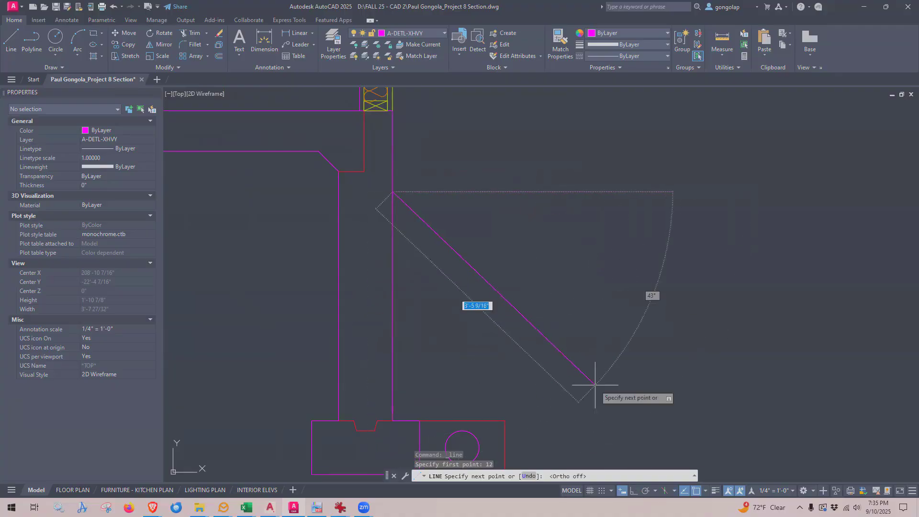
{"action": "left_click", "coordinate": [554, 208]}
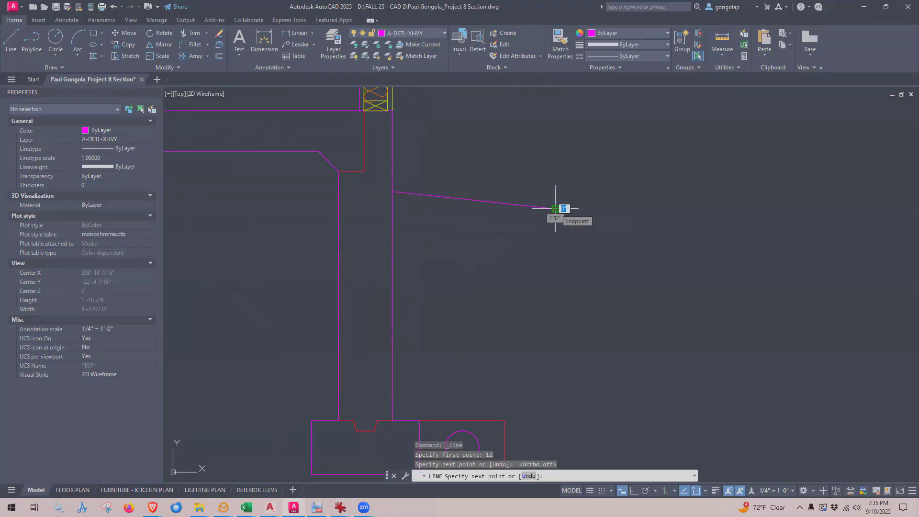
{"action": "key", "text": "Return"}
{"action": "scroll", "coordinate": [531, 268], "scroll_direction": "down", "scroll_amount": 2}
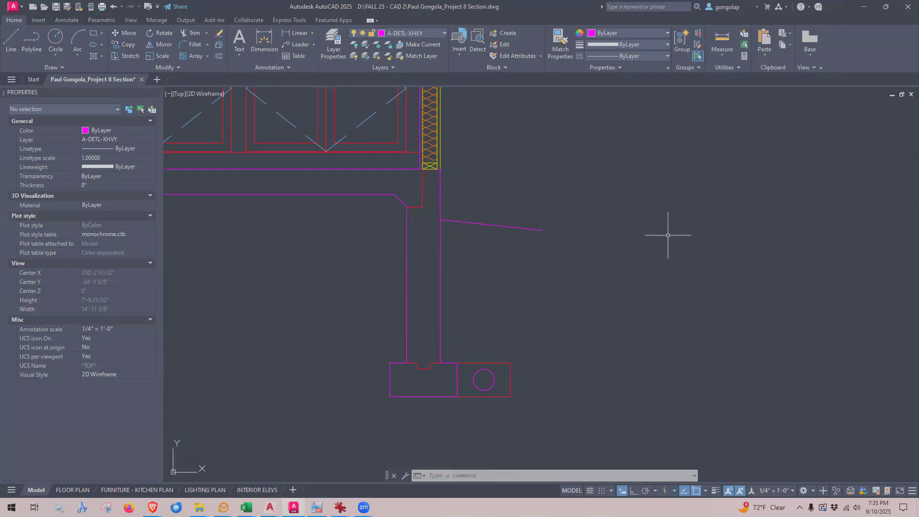
- Inspect the sloped grade line beside the foundation wall and compare it with the soil area in the PDF-XChange Viewer reference
{"action": "scroll", "coordinate": [634, 235], "scroll_direction": "down", "scroll_amount": 2}
{"action": "middle_click_drag", "start_coordinate": [563, 193], "coordinate": [483, 287]}
{"action": "scroll", "coordinate": [471, 302], "scroll_direction": "up", "scroll_amount": 2}
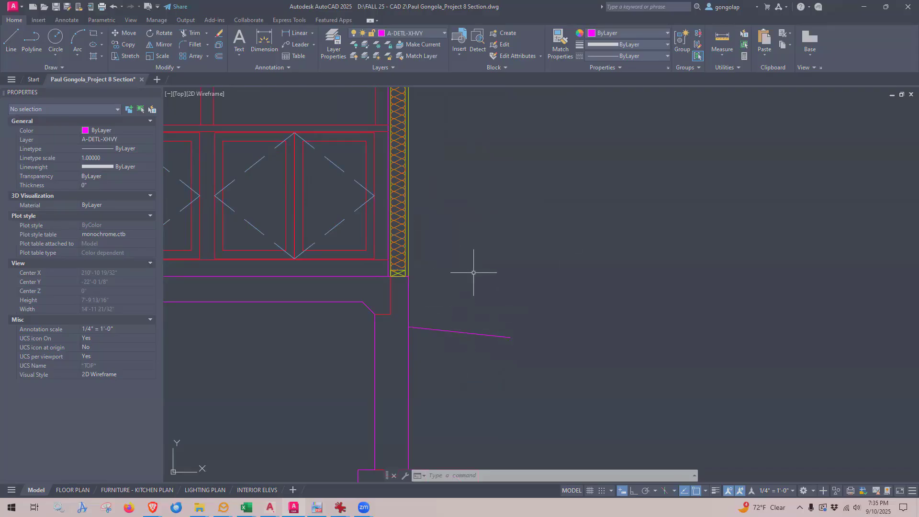
{"action": "middle_click_drag", "start_coordinate": [458, 292], "coordinate": [467, 269]}
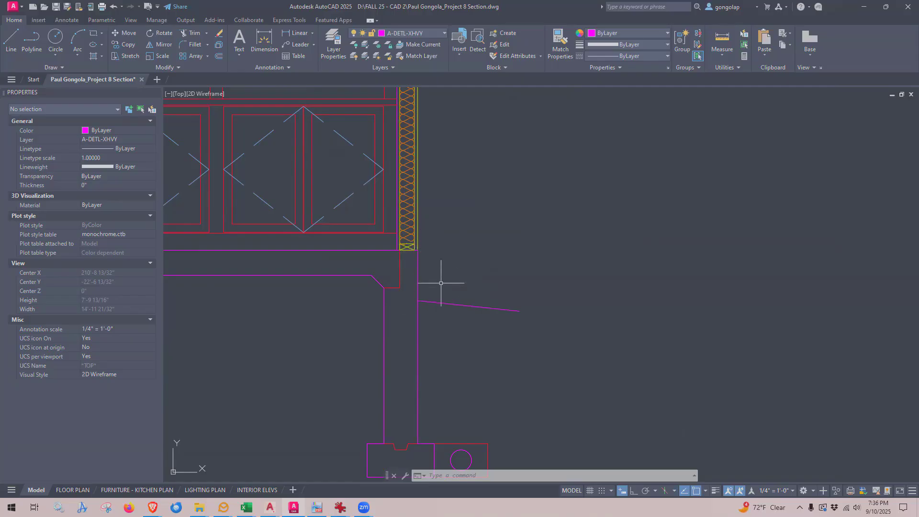
{"action": "scroll", "coordinate": [441, 283], "scroll_direction": "down", "scroll_amount": 2}
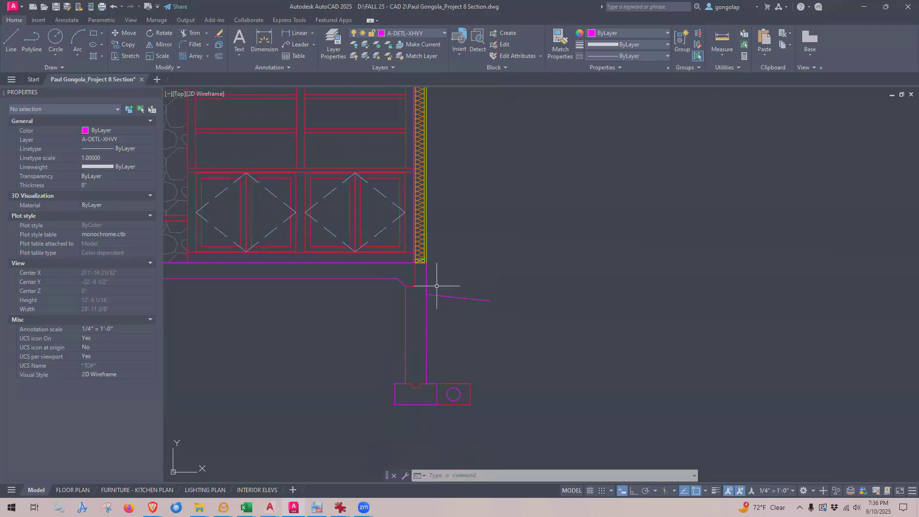
{"action": "scroll", "coordinate": [437, 286], "scroll_direction": "up", "scroll_amount": 2}
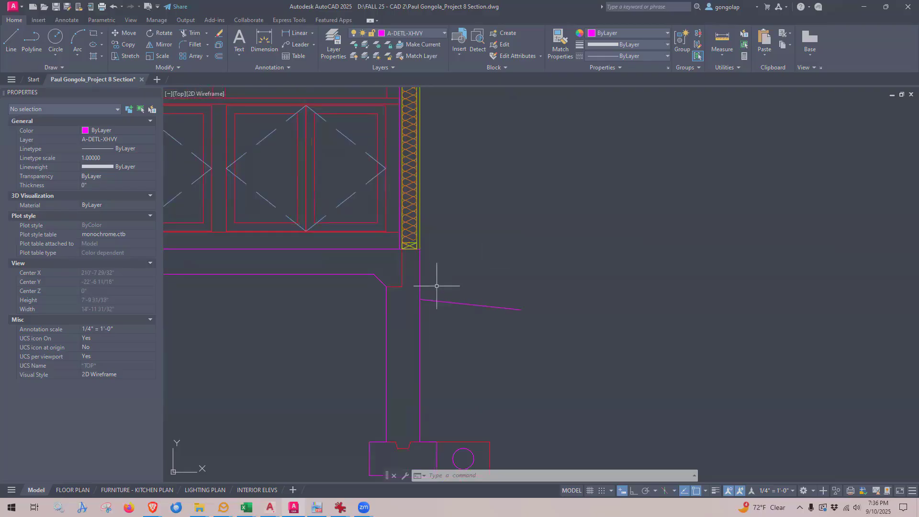
{"action": "left_click", "coordinate": [507, 308]}
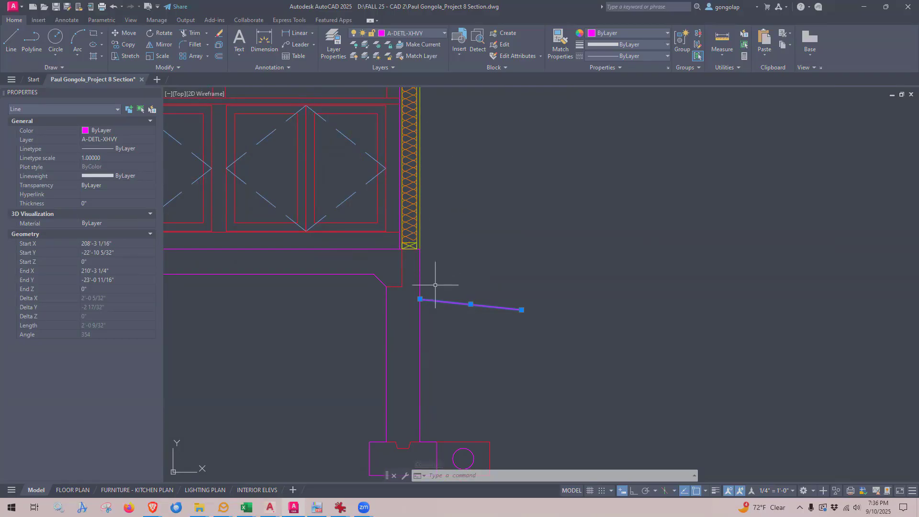
{"action": "key", "text": "Escape"}
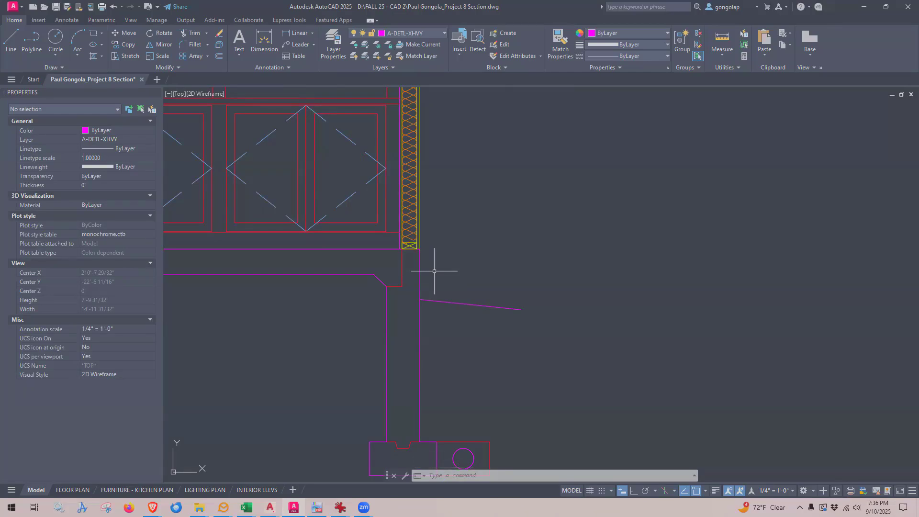
{"action": "left_click", "coordinate": [430, 300]}
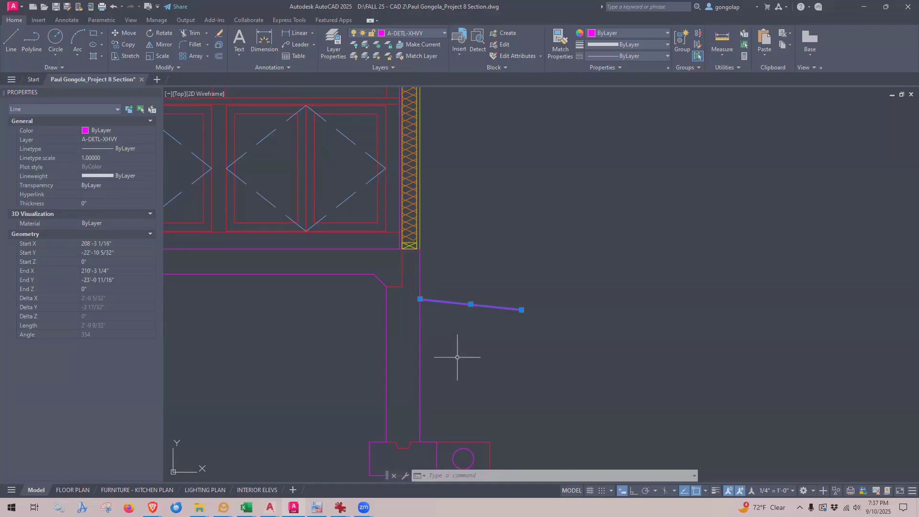
{"action": "middle_click_drag", "start_coordinate": [457, 357], "coordinate": [454, 280]}
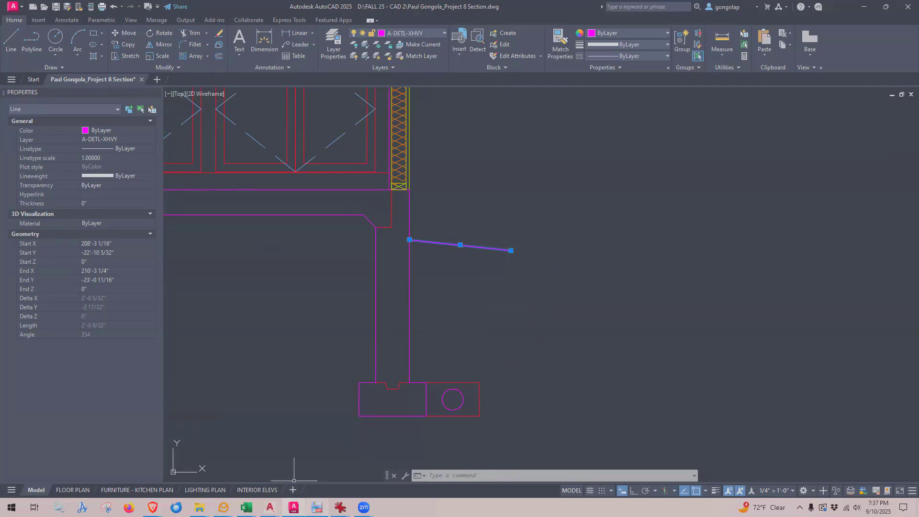
{"action": "left_click", "coordinate": [316, 507]}
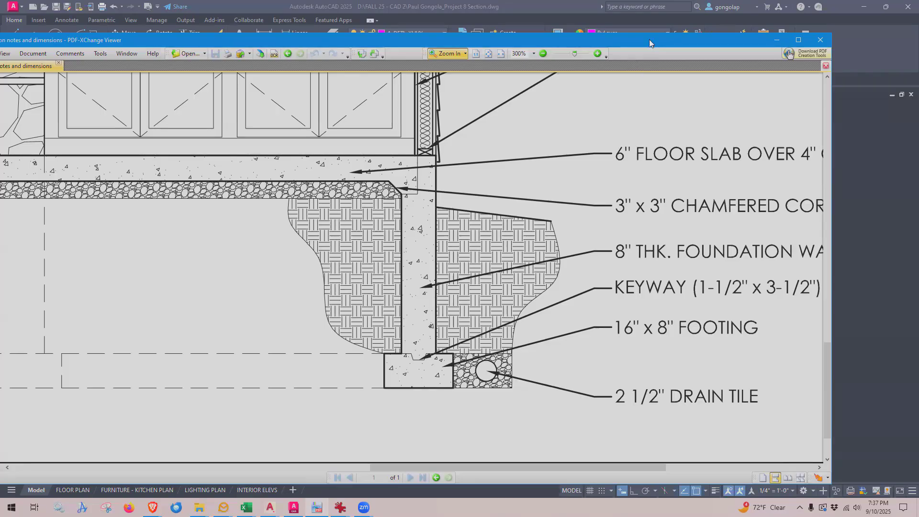
{"action": "left_click_drag", "start_coordinate": [618, 42], "coordinate": [0, 95]}
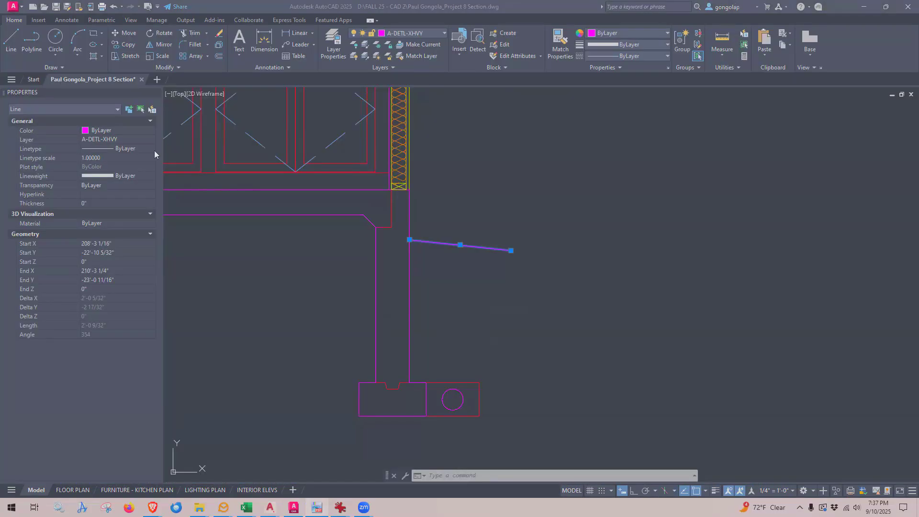
{"action": "key", "text": "Escape"}
- Draw a soil boundary spline from the gravel bed's upper outer corner, through three intermediate points bulging outward, to the grade line's outer end
{"action": "scroll", "coordinate": [472, 338], "scroll_direction": "up", "scroll_amount": 2}
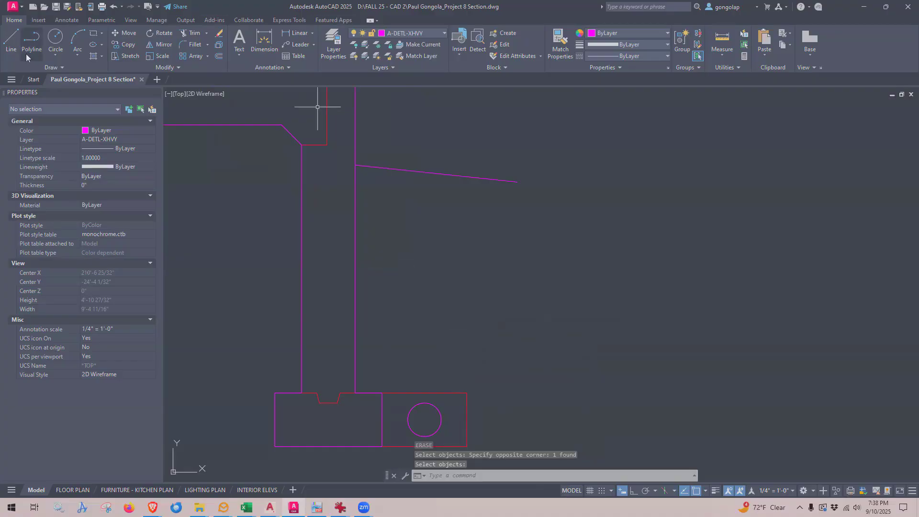
{"action": "left_click", "coordinate": [64, 66]}
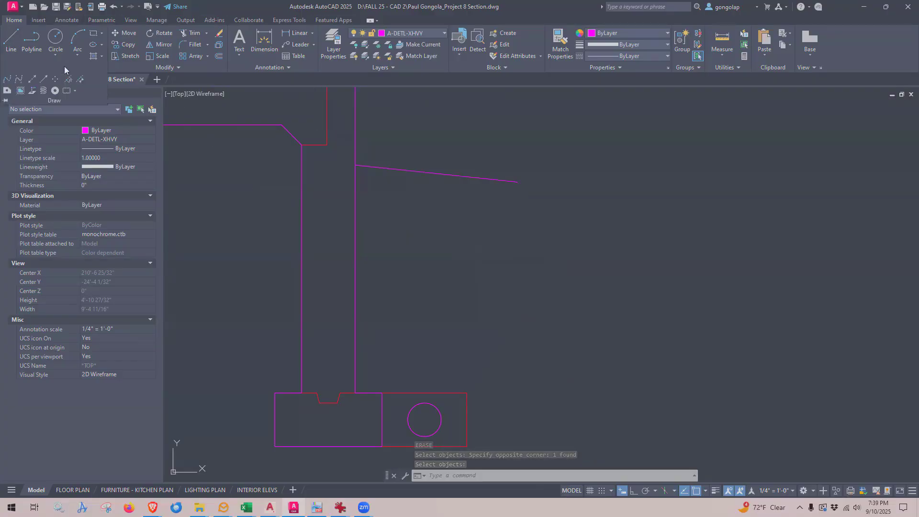
{"action": "left_click", "coordinate": [5, 83]}
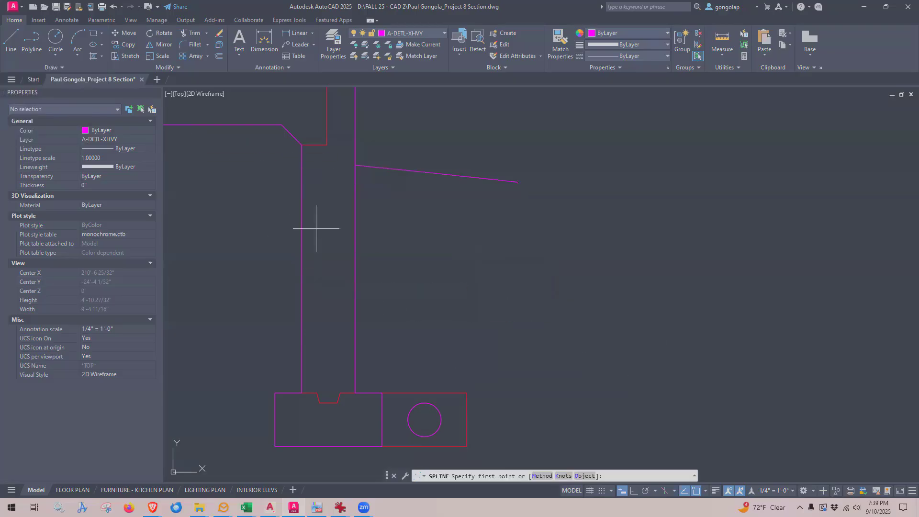
{"action": "left_click", "coordinate": [467, 392]}
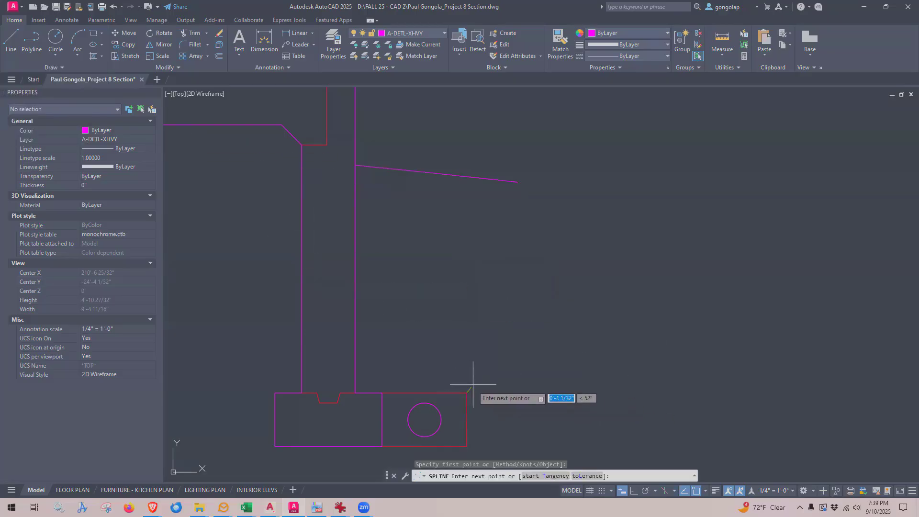
{"action": "left_click", "coordinate": [471, 341]}
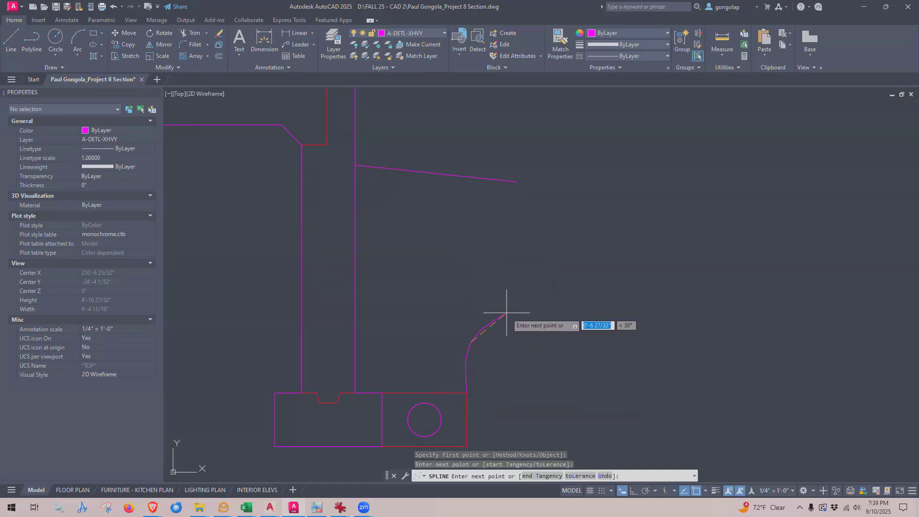
{"action": "left_click", "coordinate": [521, 300]}
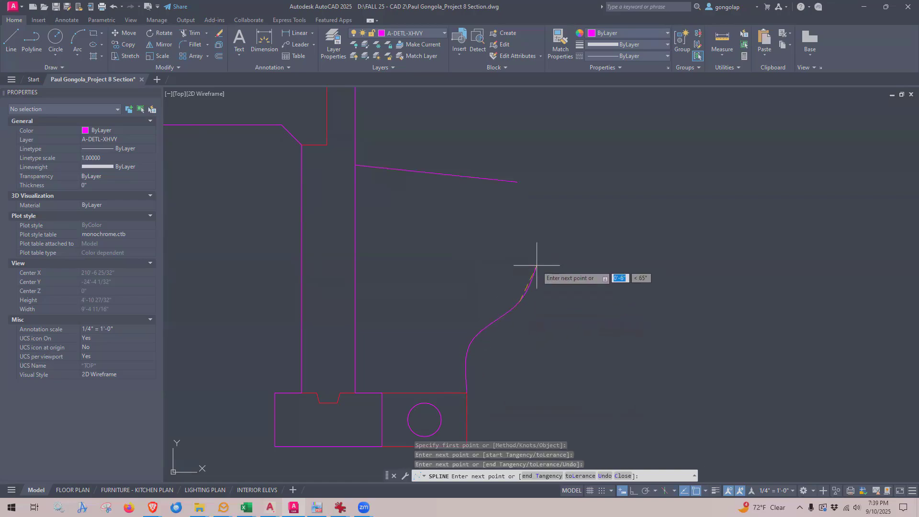
{"action": "left_click", "coordinate": [541, 239]}
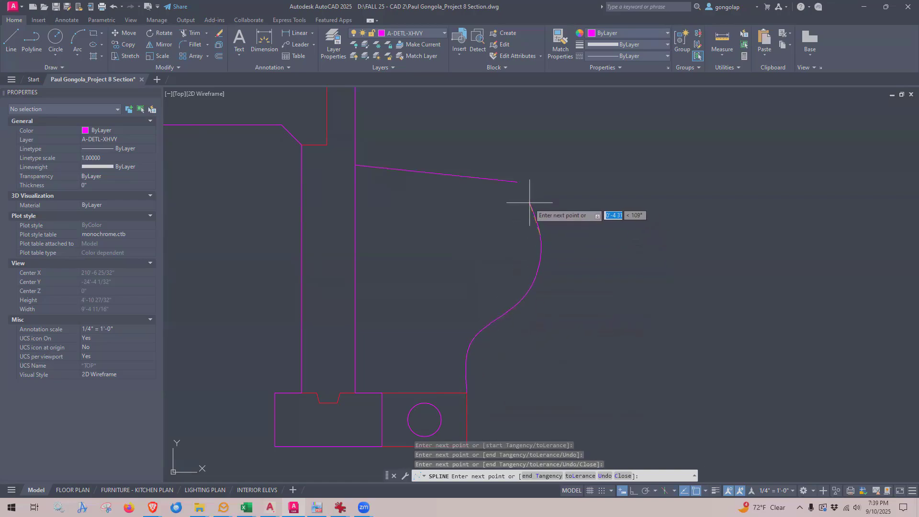
{"action": "left_click", "coordinate": [518, 182]}
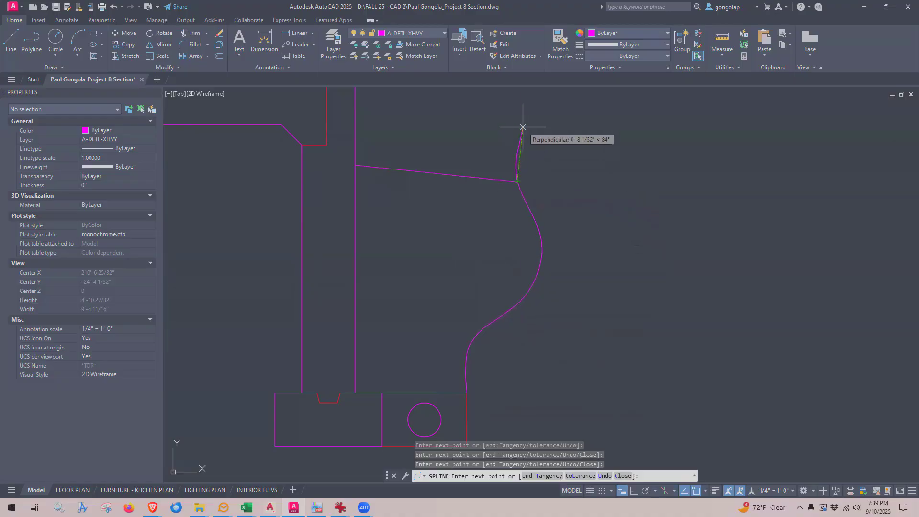
{"action": "key", "text": "Return"}
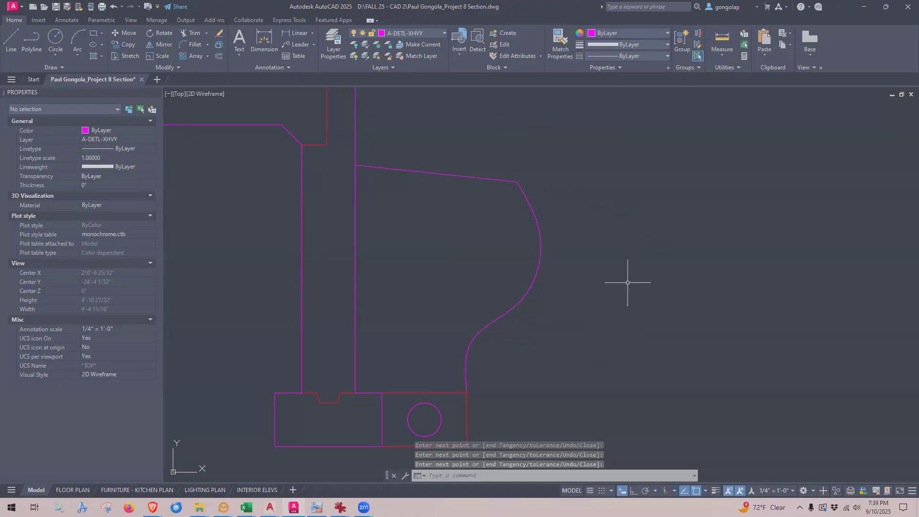
{"action": "scroll", "coordinate": [623, 284], "scroll_direction": "down", "scroll_amount": 1}
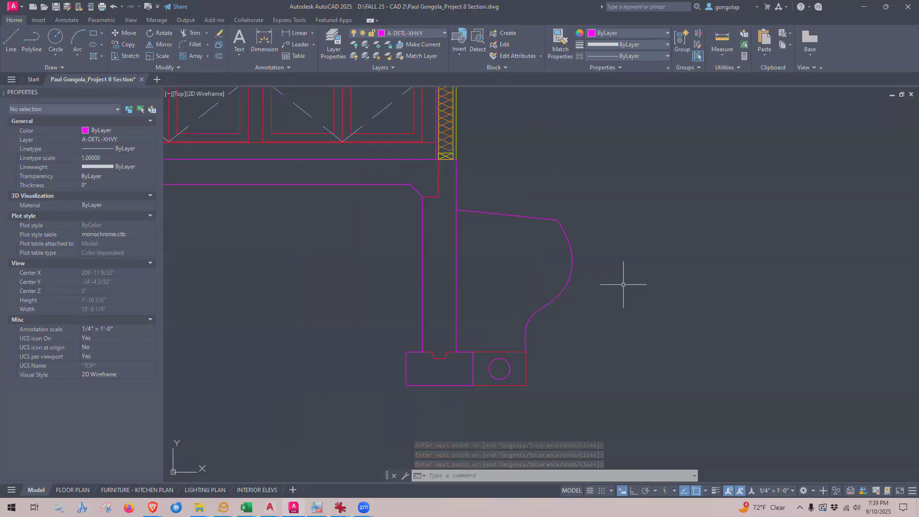
- Draw an interior soil boundary spline from the footing's upper inner corner through two intermediate points to the slab's underside, using the Nearest snap
{"action": "middle_click_drag", "start_coordinate": [643, 330], "coordinate": [721, 339]}
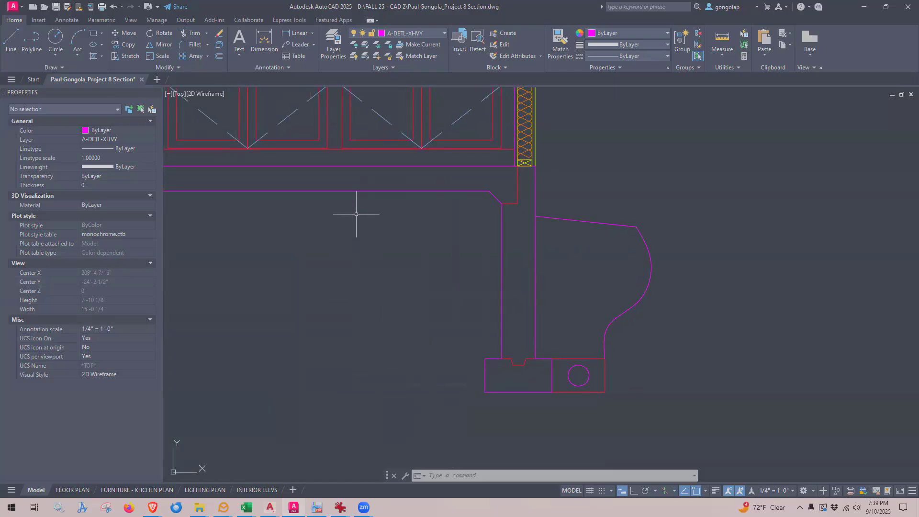
{"action": "left_click", "coordinate": [62, 68]}
{"action": "left_click", "coordinate": [8, 79]}
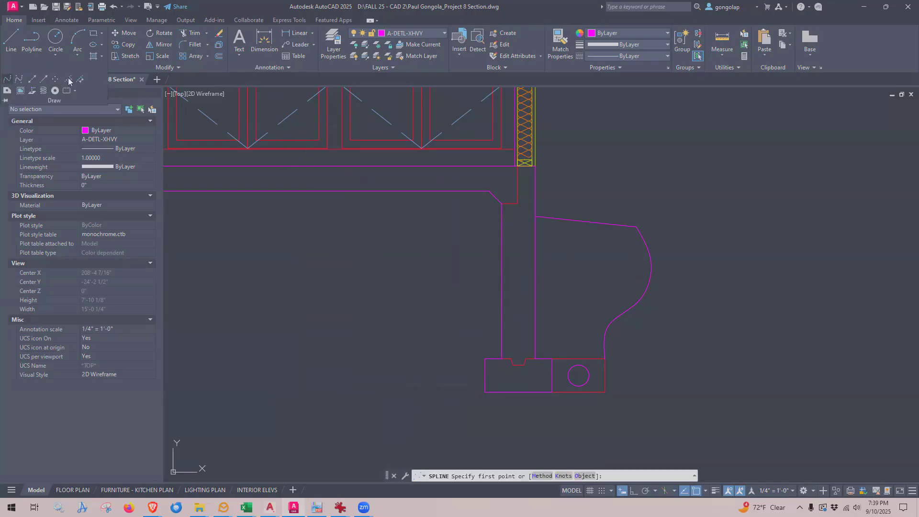
{"action": "left_click", "coordinate": [485, 359]}
{"action": "left_click", "coordinate": [422, 329]}
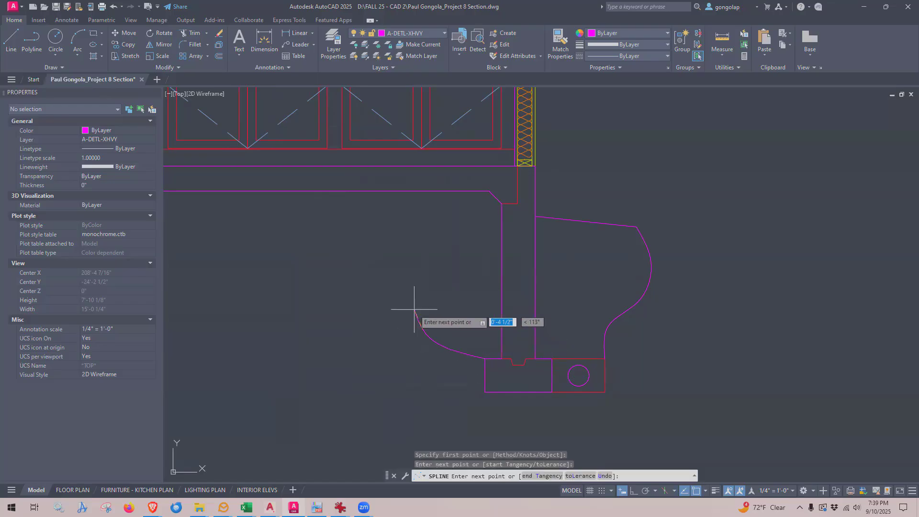
{"action": "left_click", "coordinate": [420, 243]}
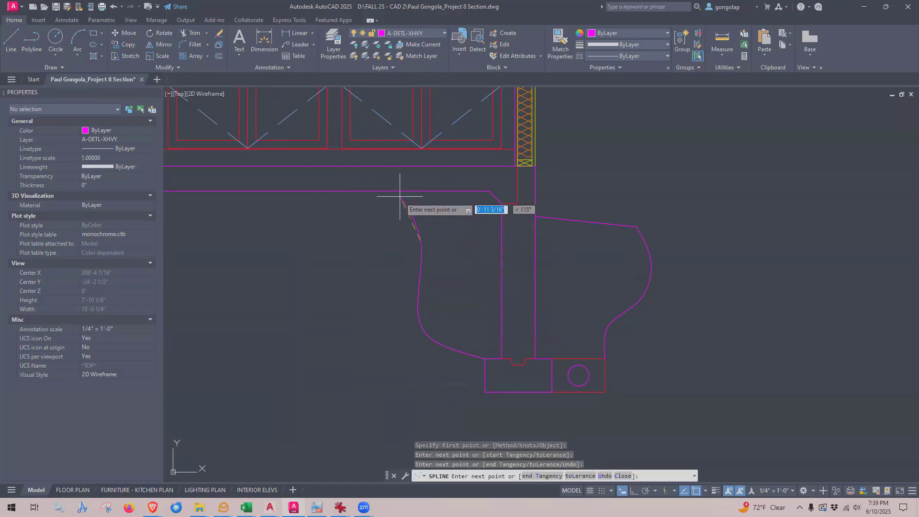
{"action": "scroll", "coordinate": [385, 197], "scroll_direction": "up", "scroll_amount": 2}
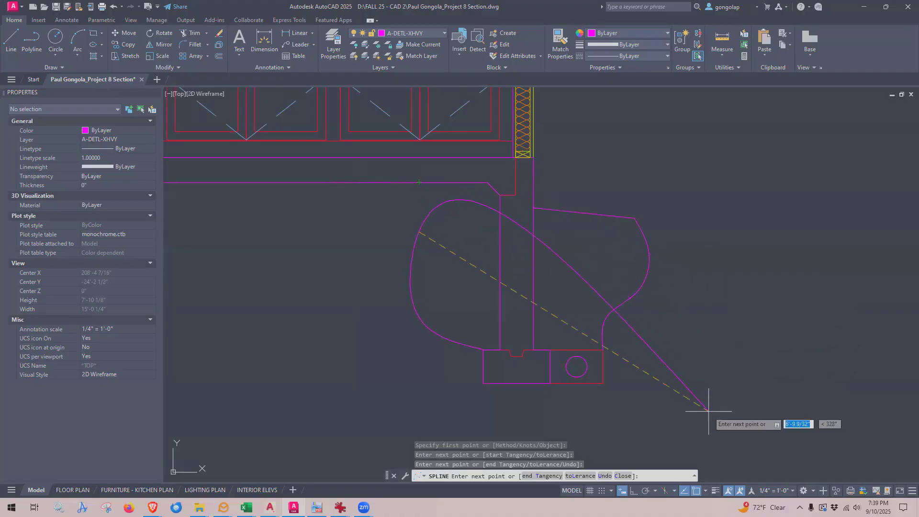
{"action": "left_click", "coordinate": [705, 491]}
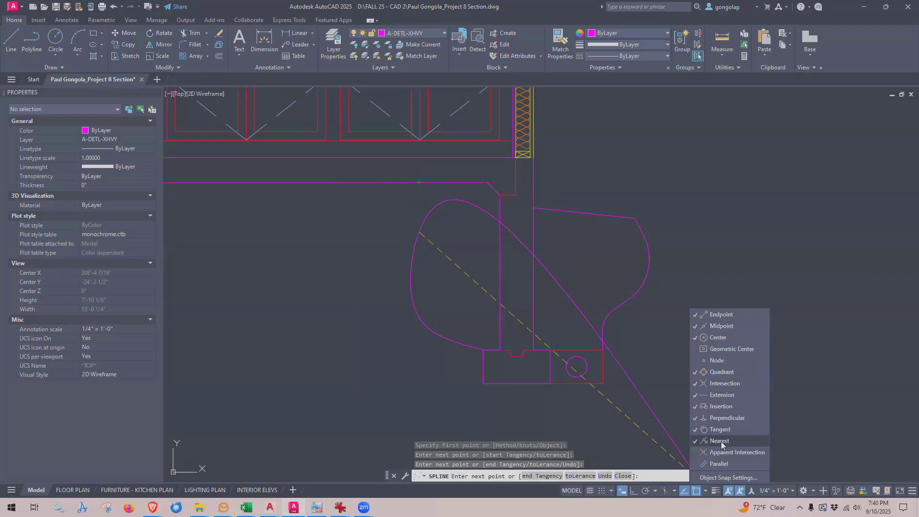
{"action": "left_click", "coordinate": [691, 273]}
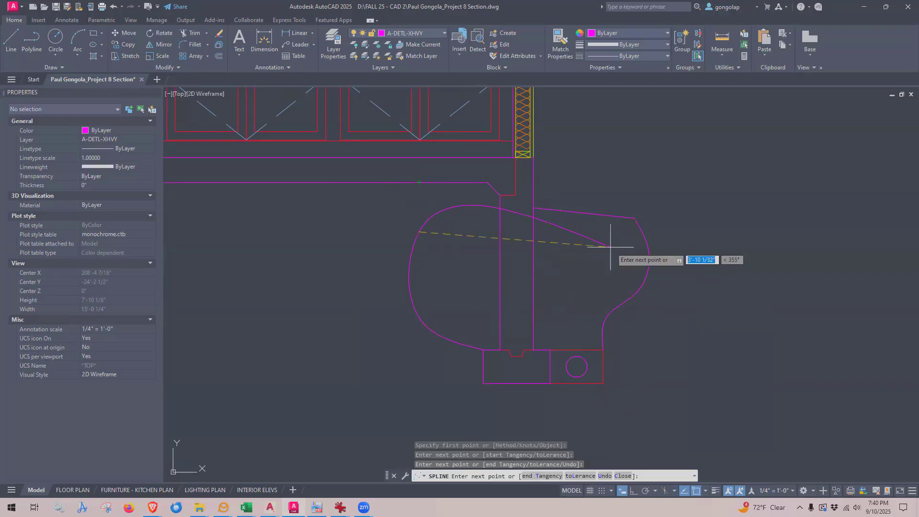
{"action": "left_click", "coordinate": [372, 182]}
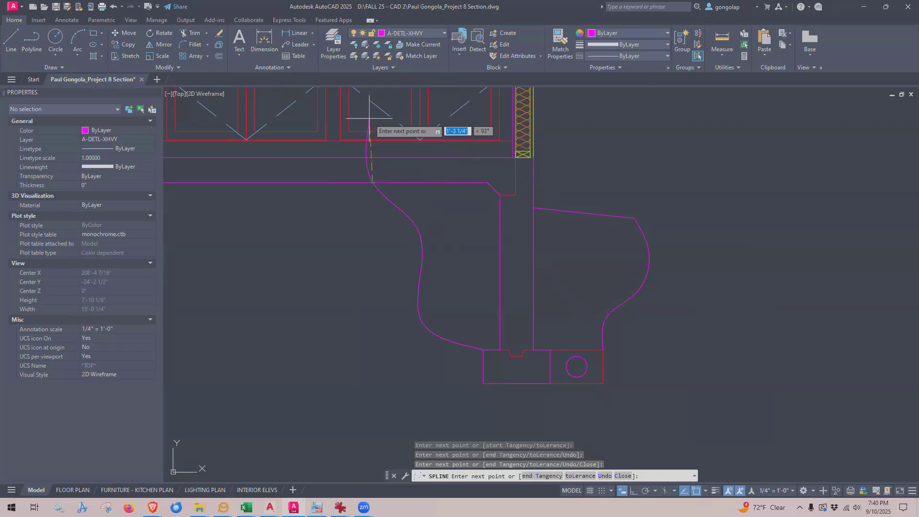
{"action": "key", "text": "Return"}
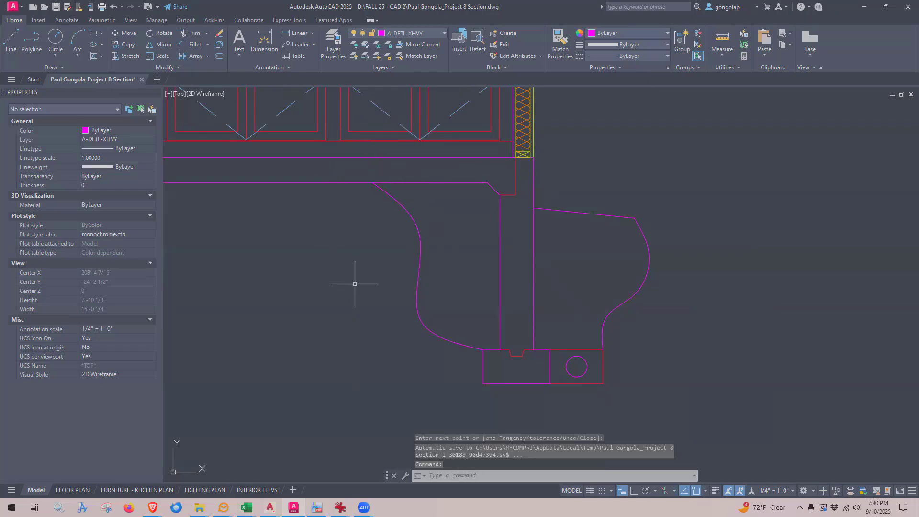
- Turn off the Nearest running object snap
{"action": "middle_click_drag", "start_coordinate": [353, 295], "coordinate": [375, 297]}
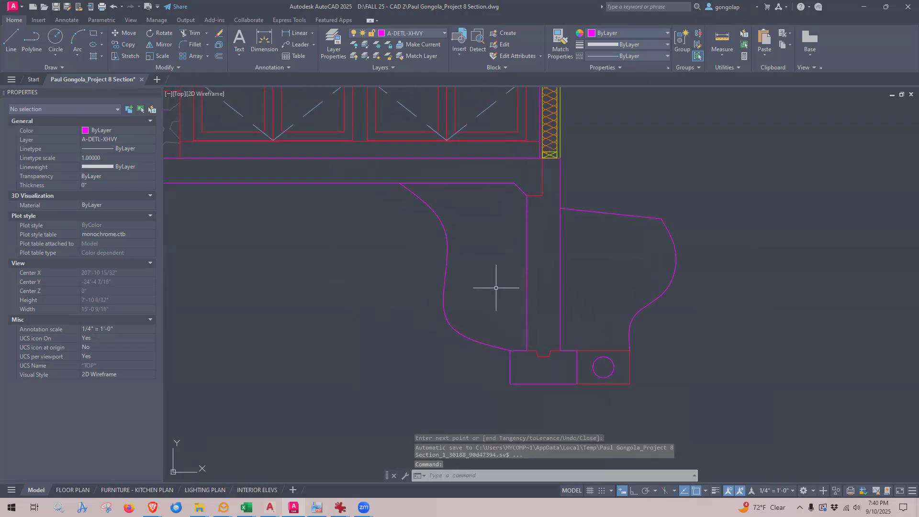
{"action": "scroll", "coordinate": [500, 302], "scroll_direction": "down", "scroll_amount": 2}
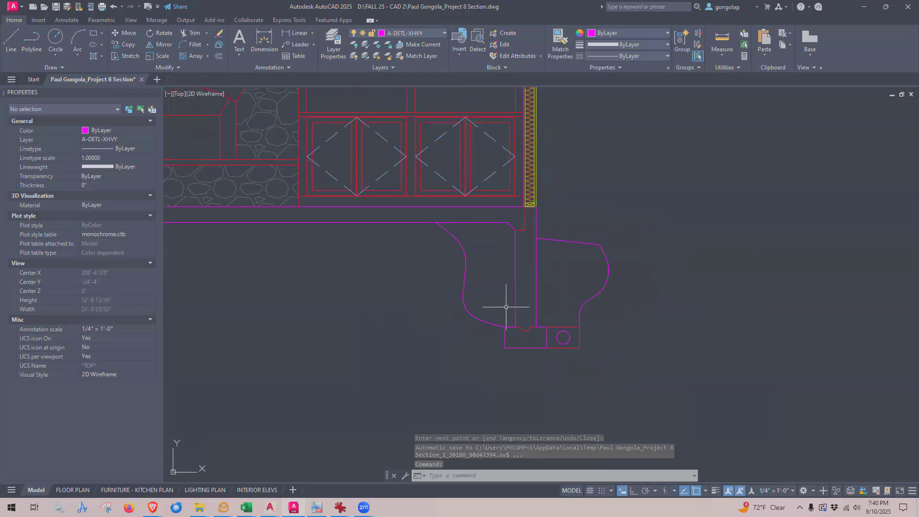
{"action": "left_click", "coordinate": [706, 492]}
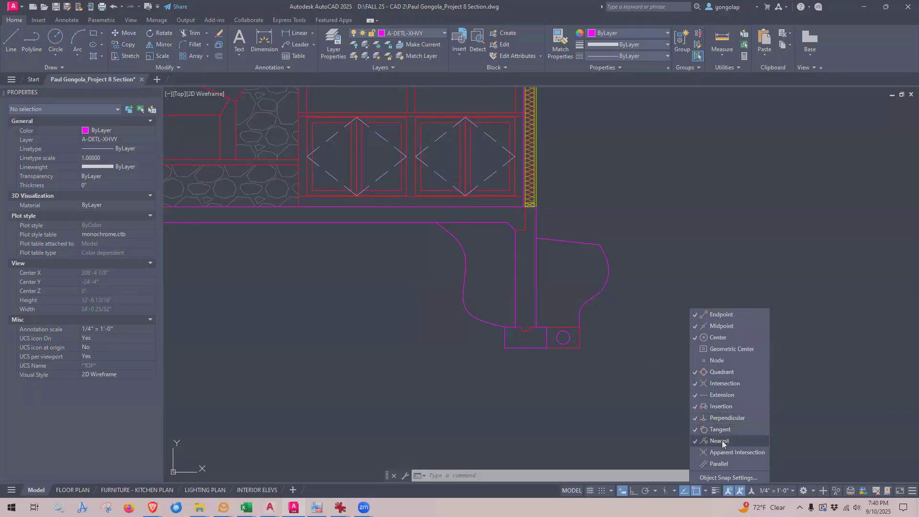
{"action": "left_click", "coordinate": [592, 424]}
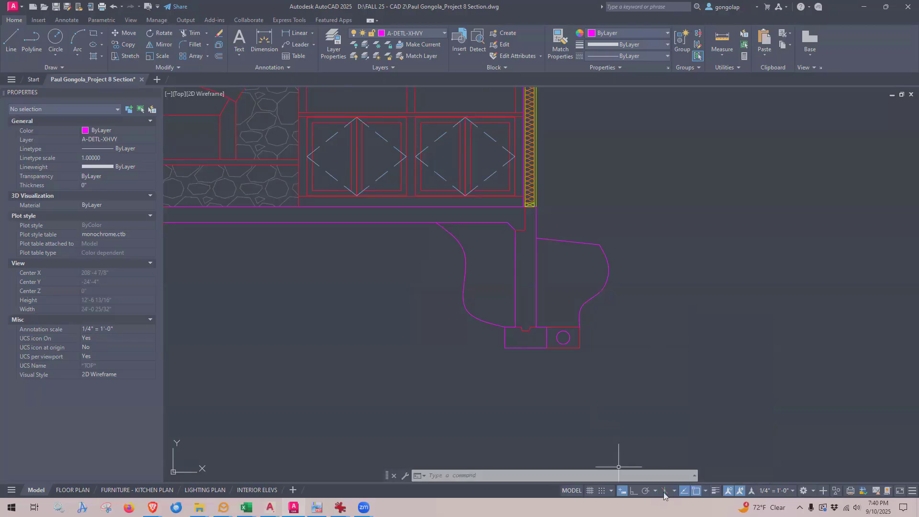
{"action": "middle_click_drag", "start_coordinate": [603, 279], "coordinate": [595, 359]}
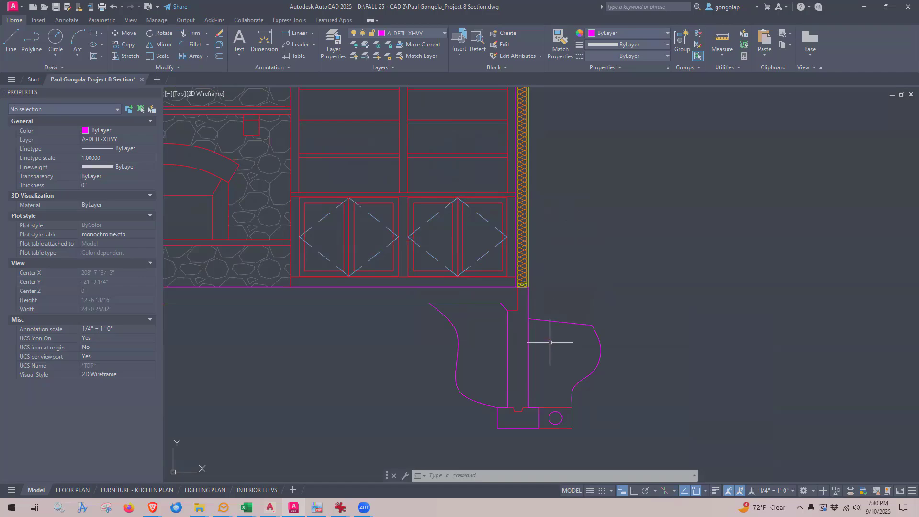
- Reshape the interior soil boundary spline by stretching its upper intermediate fit point away from the foundation wall
{"action": "left_click", "coordinate": [467, 339]}
{"action": "left_click", "coordinate": [450, 340]}
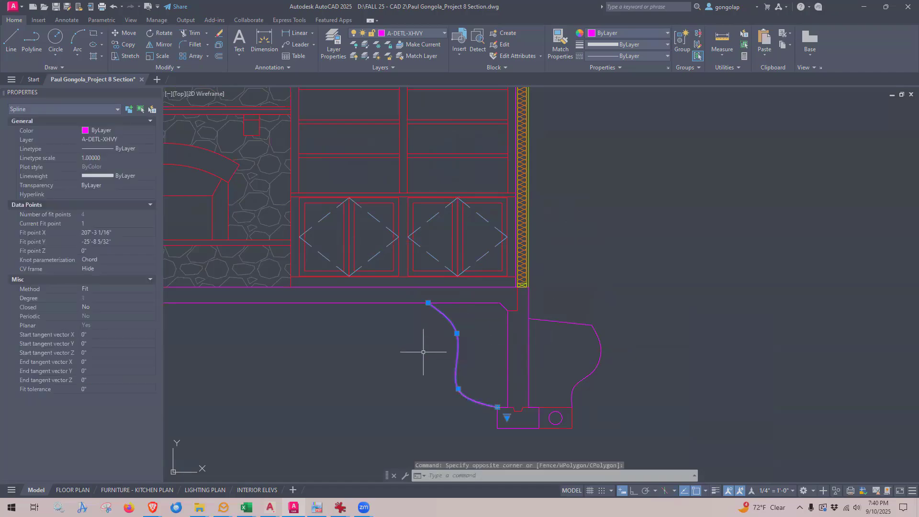
{"action": "left_click", "coordinate": [457, 333]}
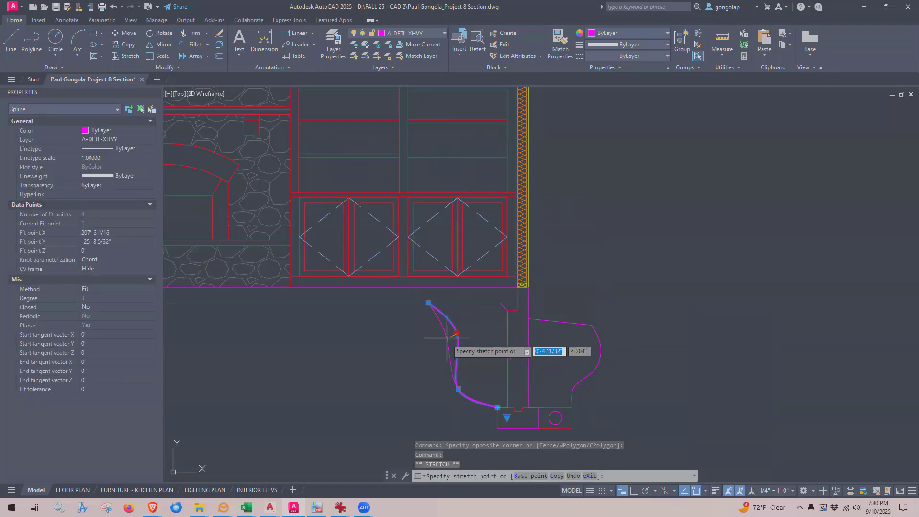
{"action": "scroll", "coordinate": [445, 340], "scroll_direction": "up", "scroll_amount": 4}
{"action": "left_click", "coordinate": [447, 336]}
{"action": "scroll", "coordinate": [445, 330], "scroll_direction": "down", "scroll_amount": 4}
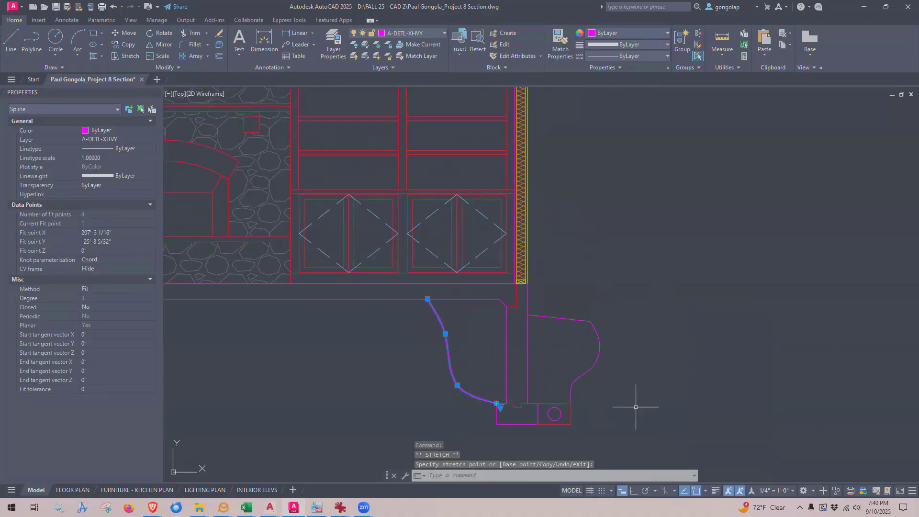
- Review the running object snap modes and examine where the reshaped interior spline meets the slab's underside
{"action": "left_click", "coordinate": [705, 492]}
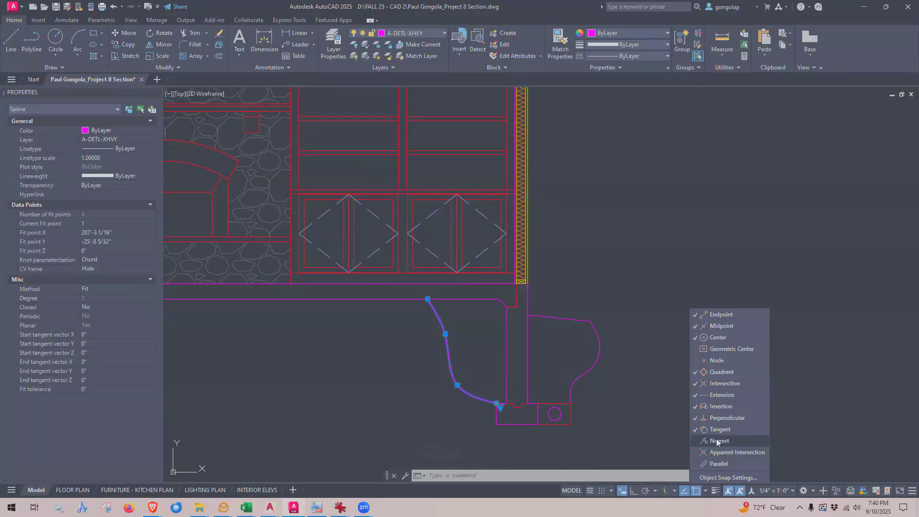
{"action": "left_click", "coordinate": [456, 317]}
{"action": "key", "text": "Escape"}
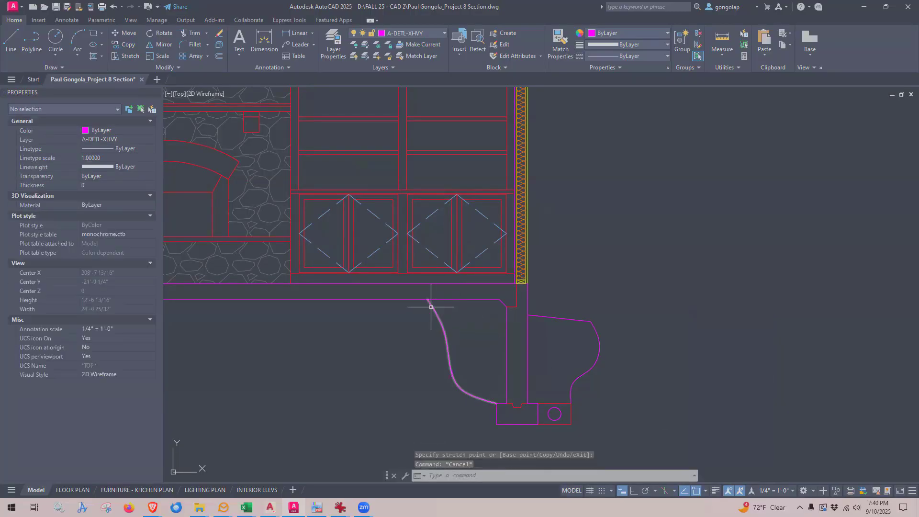
{"action": "left_click", "coordinate": [430, 306]}
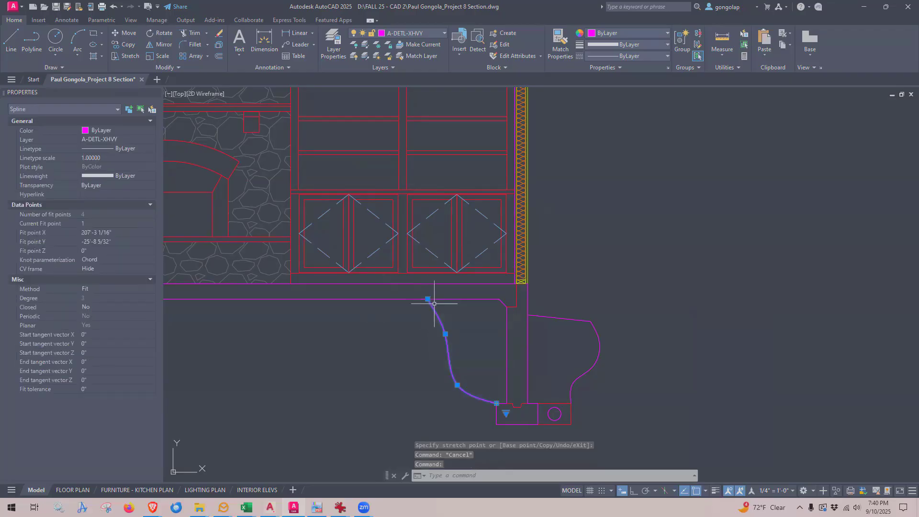
{"action": "scroll", "coordinate": [368, 304], "scroll_direction": "down", "scroll_amount": 2}
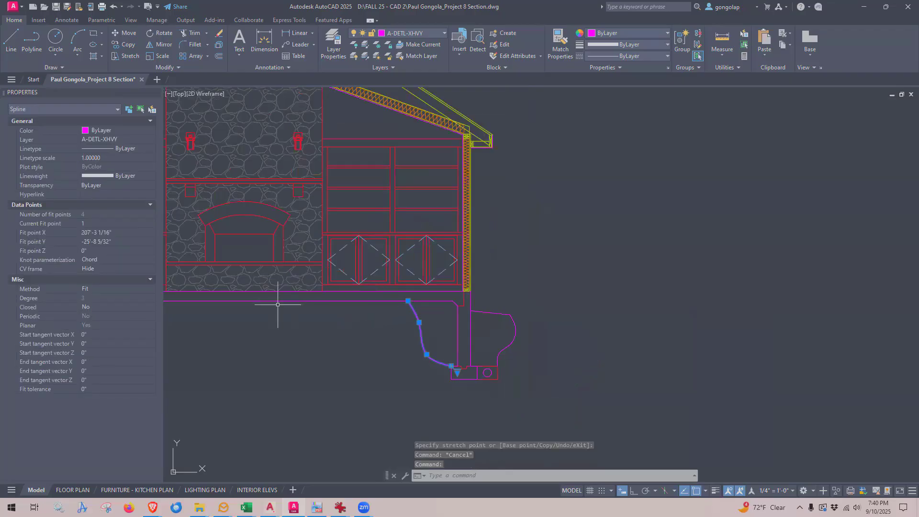
{"action": "scroll", "coordinate": [449, 315], "scroll_direction": "up", "scroll_amount": 3}
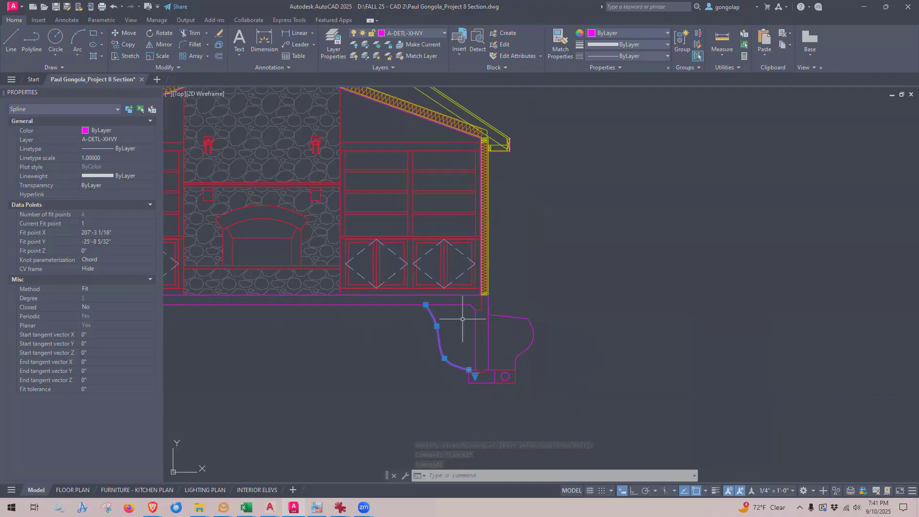
{"action": "key", "text": "Escape"}
{"action": "scroll", "coordinate": [471, 344], "scroll_direction": "down", "scroll_amount": 2}
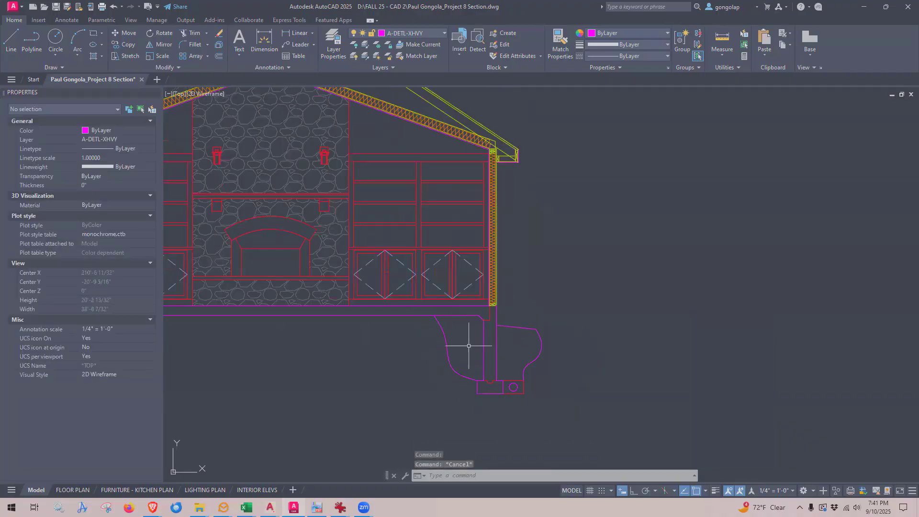
- Match the properties of the red vertical line at the slab's edge onto both soil boundary splines
{"action": "scroll", "coordinate": [469, 345], "scroll_direction": "up", "scroll_amount": 2}
{"action": "middle_click_drag", "start_coordinate": [468, 345], "coordinate": [483, 316]}
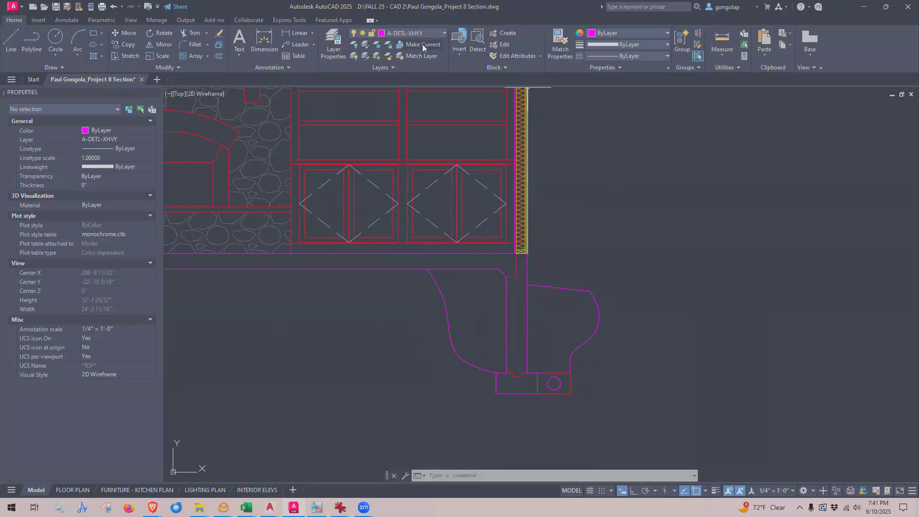
{"action": "left_click", "coordinate": [560, 42]}
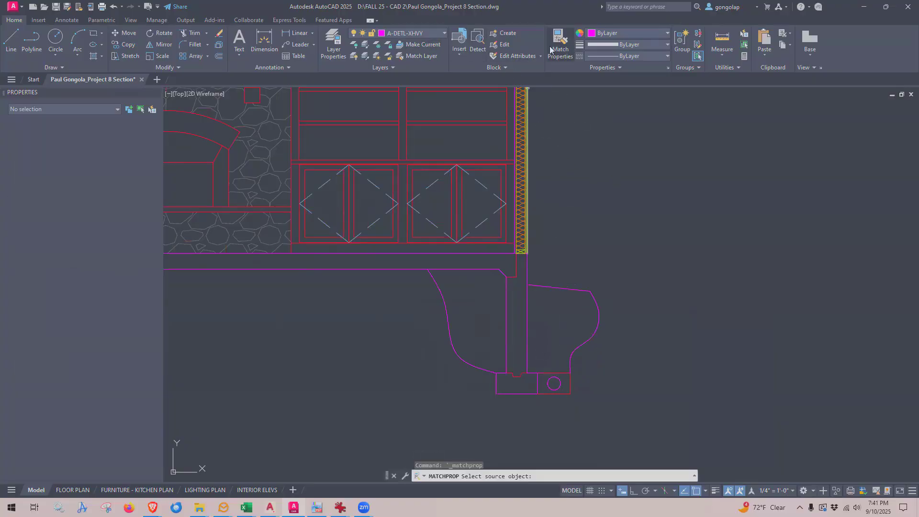
{"action": "left_click", "coordinate": [512, 265]}
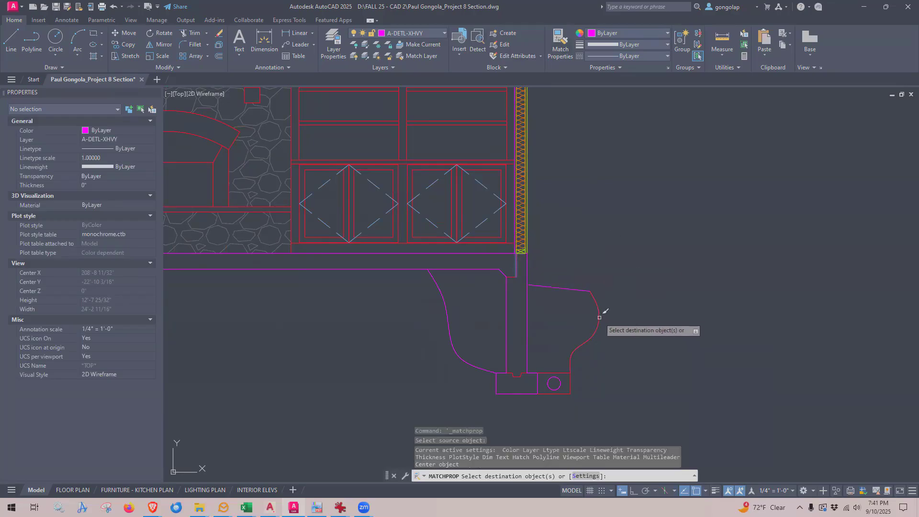
{"action": "left_click", "coordinate": [599, 317]}
{"action": "left_click", "coordinate": [481, 315]}
{"action": "left_click", "coordinate": [445, 329]}
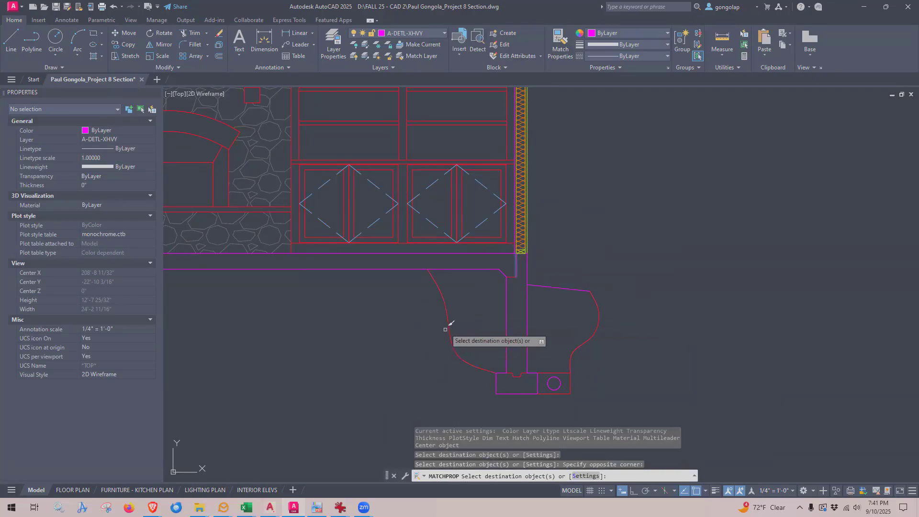
{"action": "key", "text": "Return"}
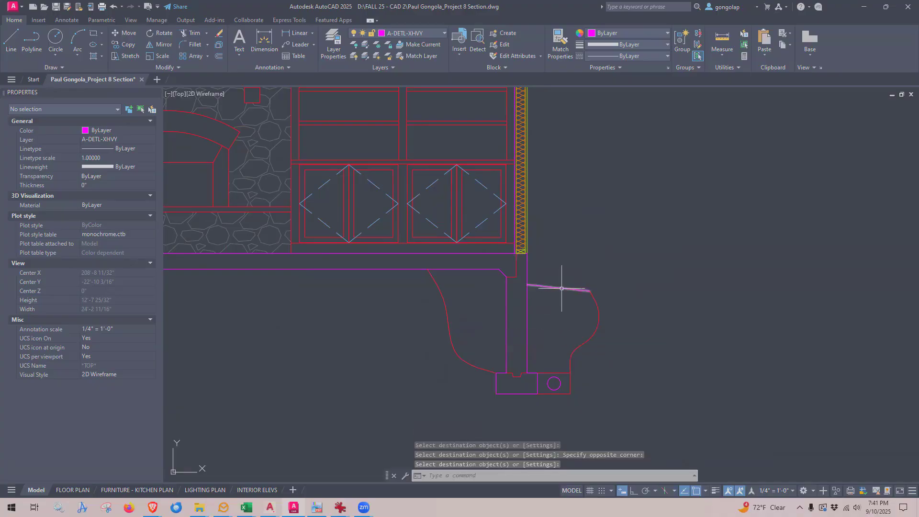
- Examine the sloped grade line's properties and the slab's underside across the building section
{"action": "left_click", "coordinate": [561, 288]}
{"action": "scroll", "coordinate": [562, 306], "scroll_direction": "up", "scroll_amount": 2}
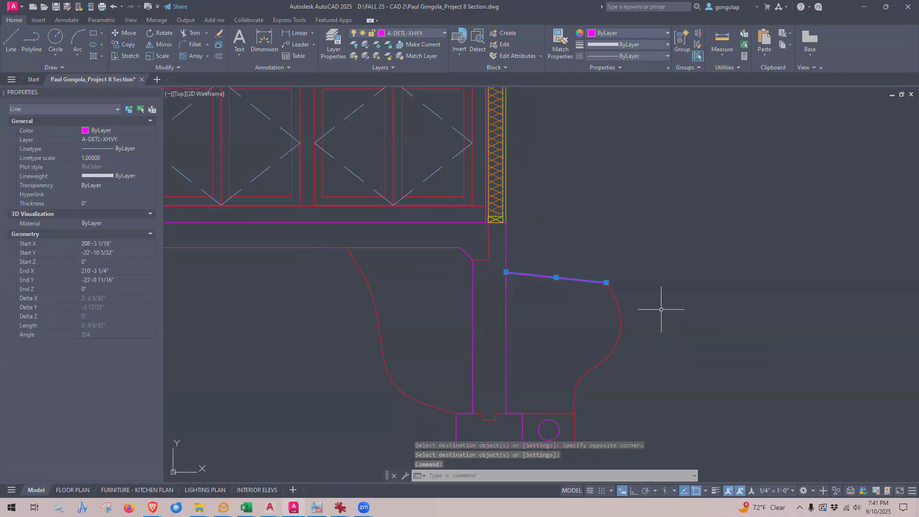
{"action": "scroll", "coordinate": [585, 297], "scroll_direction": "down", "scroll_amount": 2}
{"action": "key", "text": "Escape"}
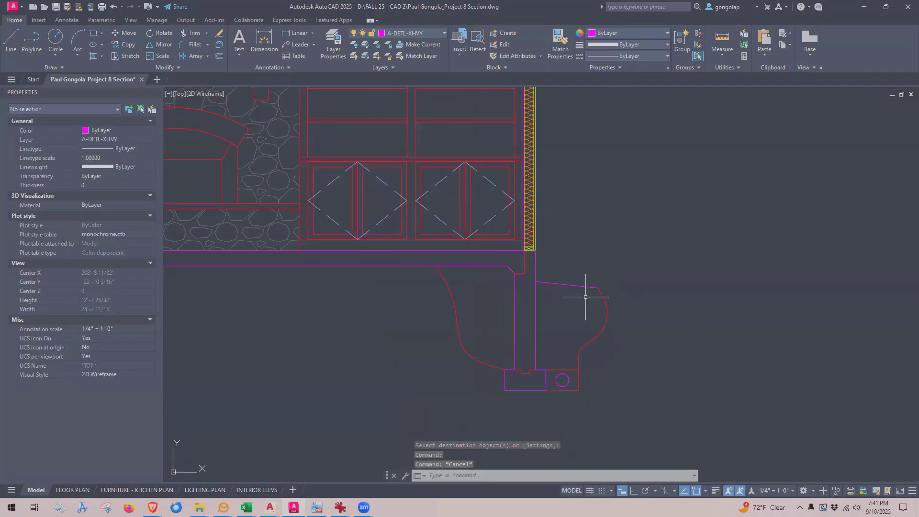
{"action": "scroll", "coordinate": [587, 300], "scroll_direction": "down", "scroll_amount": 4}
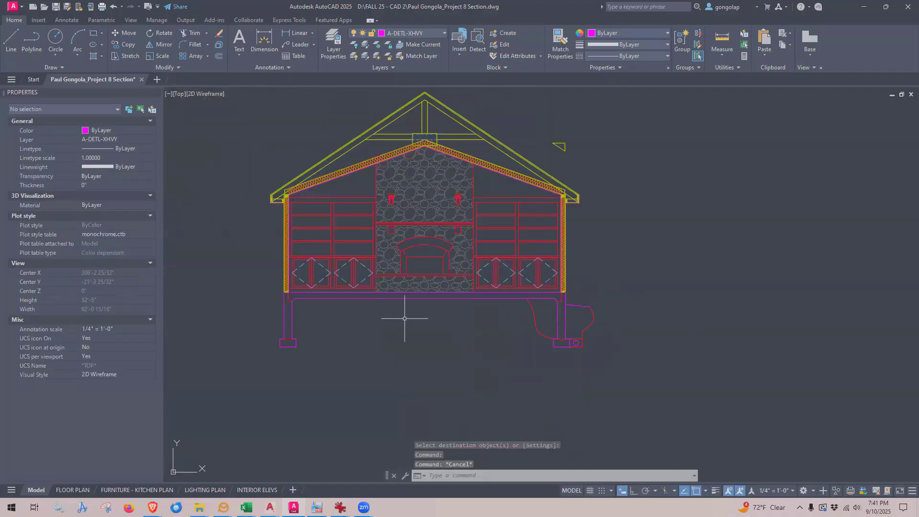
{"action": "scroll", "coordinate": [405, 318], "scroll_direction": "up", "scroll_amount": 2}
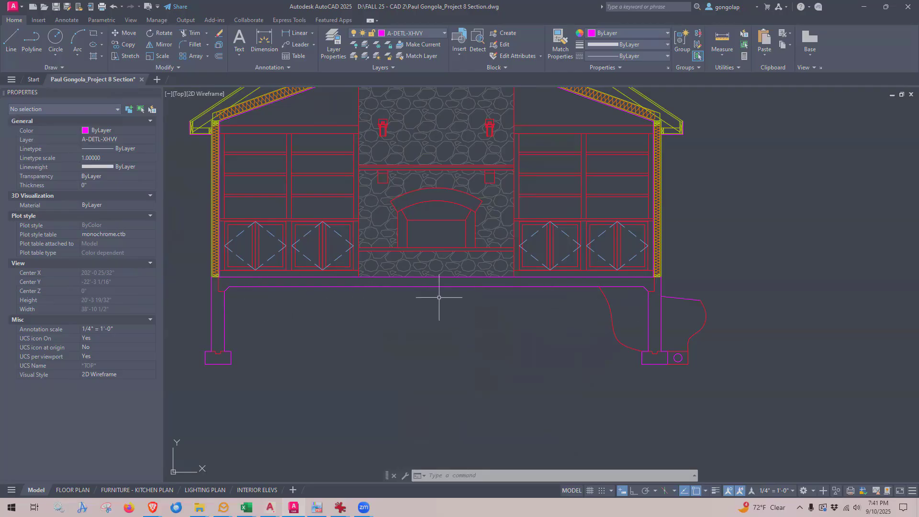
{"action": "scroll", "coordinate": [439, 297], "scroll_direction": "up", "scroll_amount": 2}
{"action": "scroll", "coordinate": [446, 299], "scroll_direction": "down", "scroll_amount": 3}
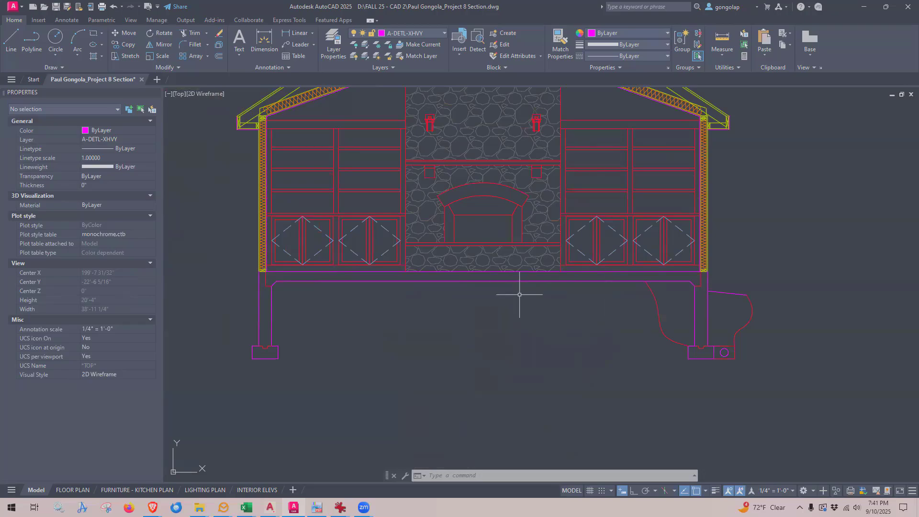
- Offset the slab's underside line 4" downward
{"action": "type", "text": "o"}
{"action": "key", "text": "Return"}
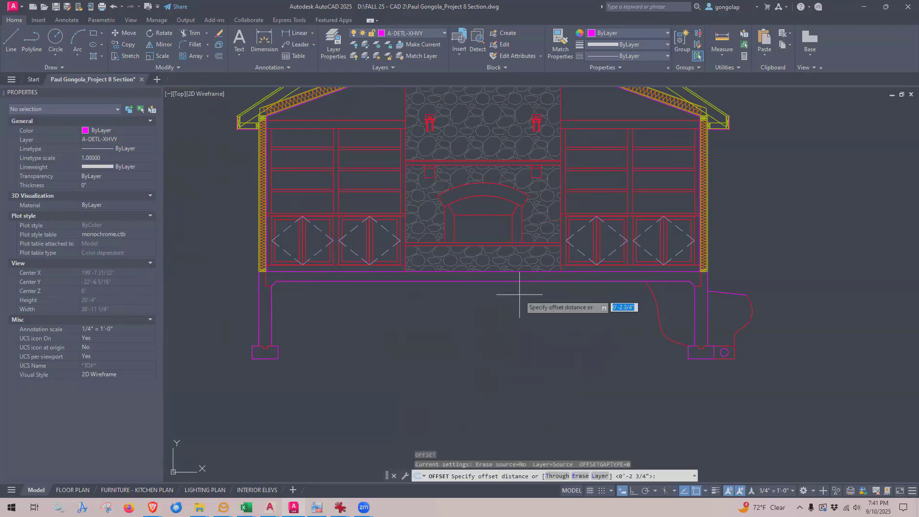
{"action": "type", "text": "4"}
{"action": "key", "text": "Return"}
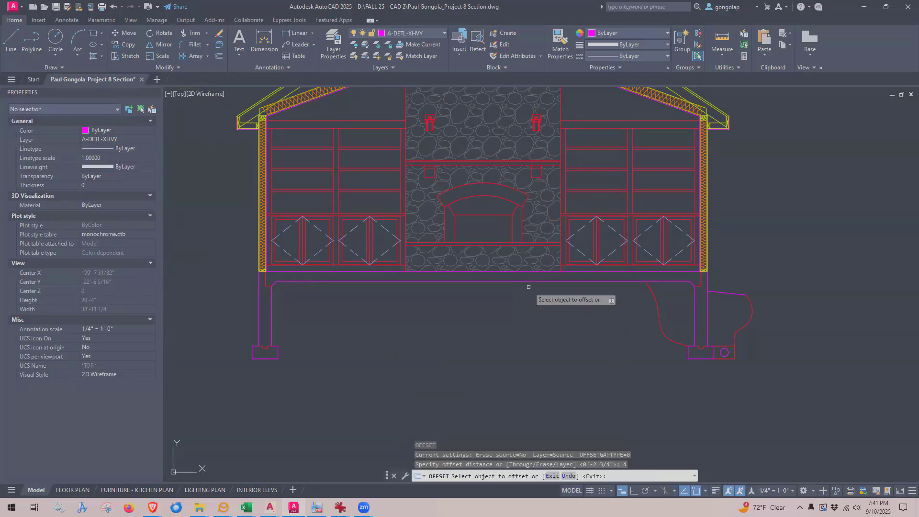
{"action": "left_click", "coordinate": [532, 282]}
{"action": "left_click", "coordinate": [523, 307]}
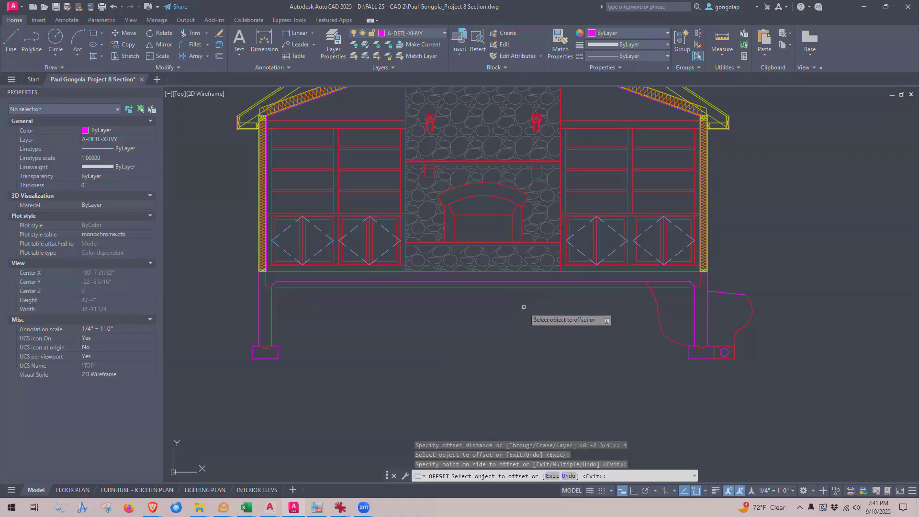
{"action": "key", "text": "Return"}
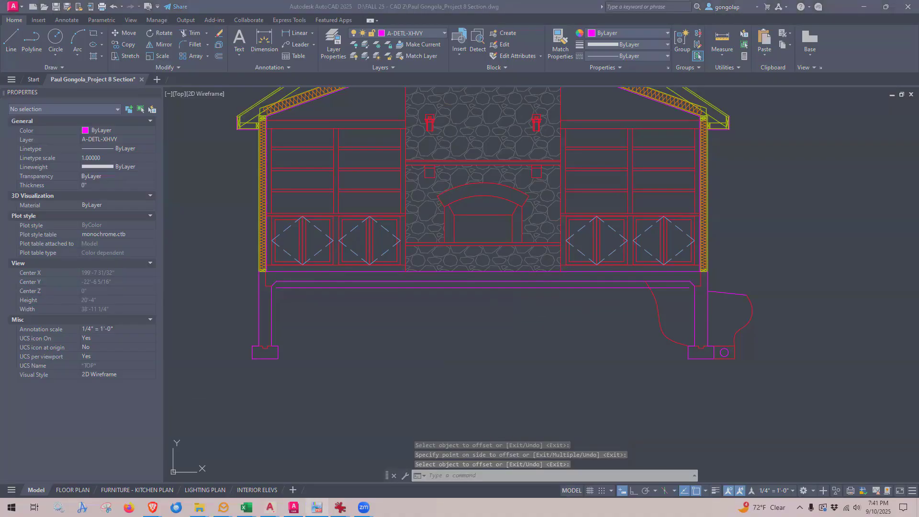
- Extend both ends of the offset line below the slab to the inner faces of the foundation walls
{"action": "left_click", "coordinate": [635, 296]}
{"action": "scroll", "coordinate": [650, 296], "scroll_direction": "up", "scroll_amount": 6}
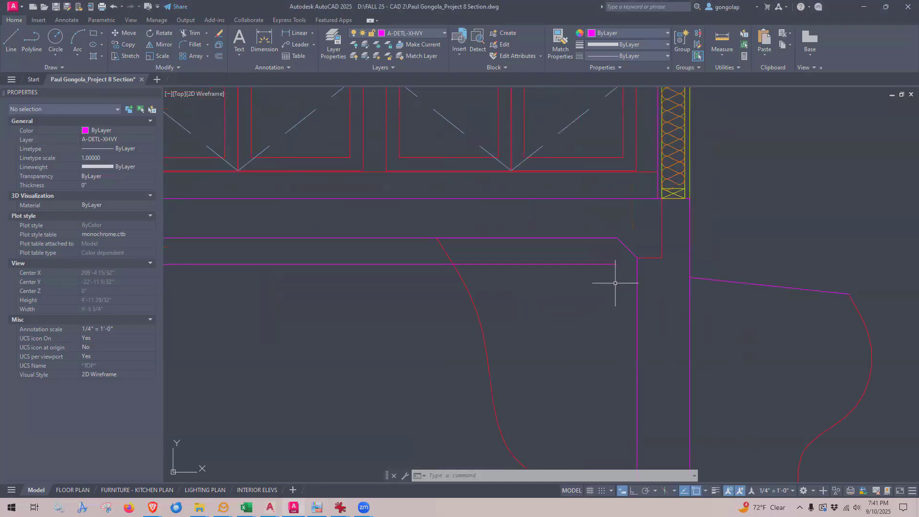
{"action": "scroll", "coordinate": [631, 267], "scroll_direction": "down", "scroll_amount": 3}
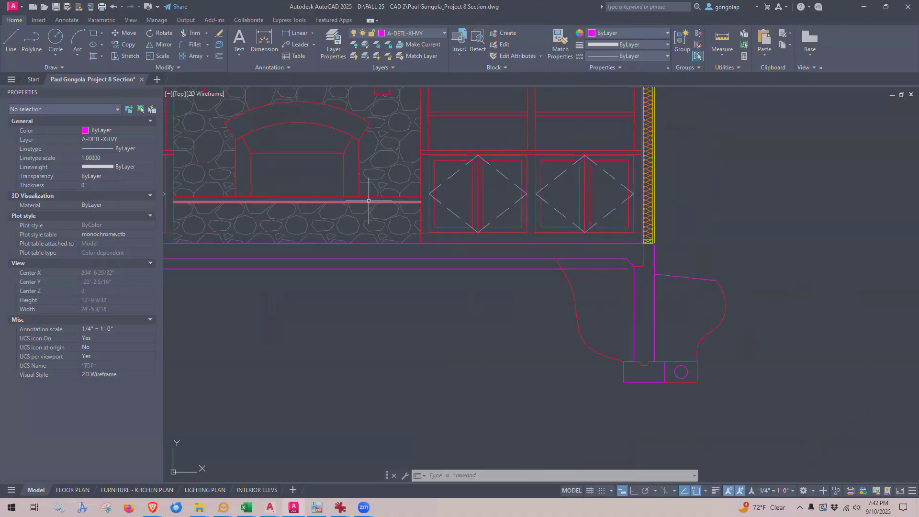
{"action": "left_click", "coordinate": [185, 37]}
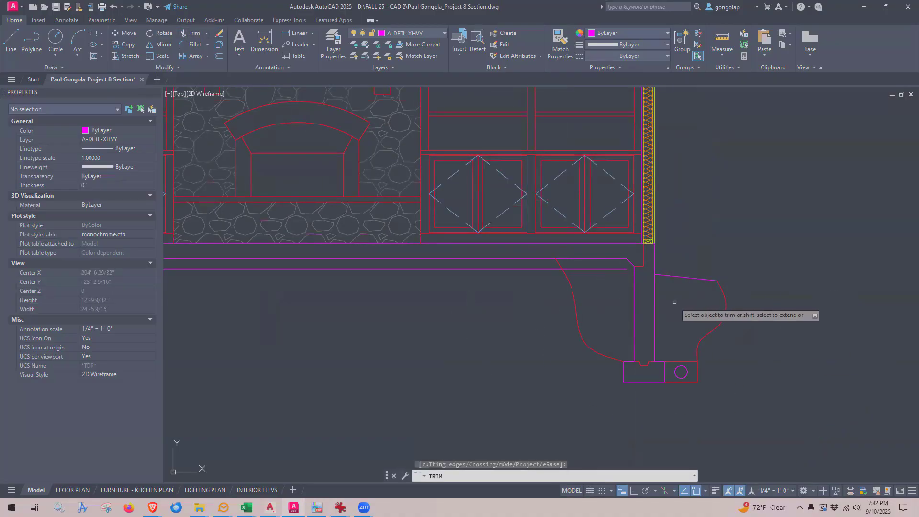
{"action": "scroll", "coordinate": [674, 254], "scroll_direction": "up", "scroll_amount": 2}
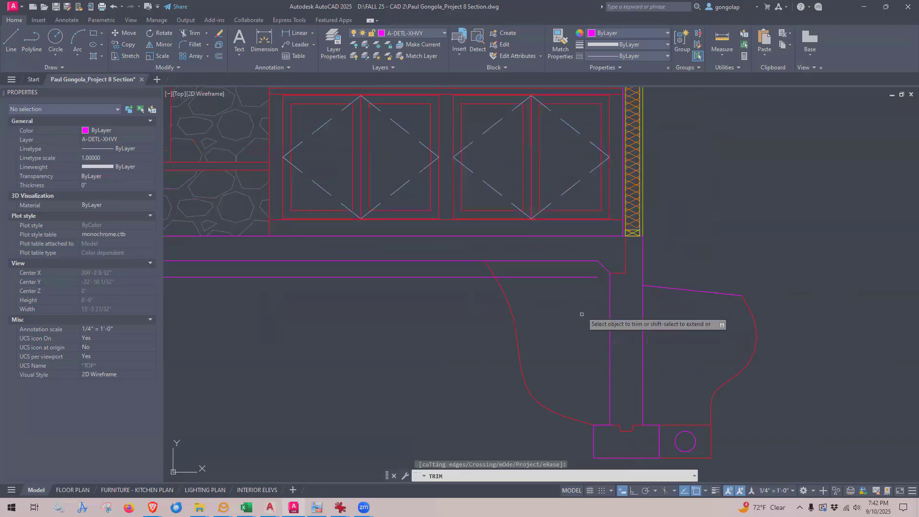
{"action": "left_click", "coordinate": [588, 278]}
{"action": "scroll", "coordinate": [617, 330], "scroll_direction": "down", "scroll_amount": 3}
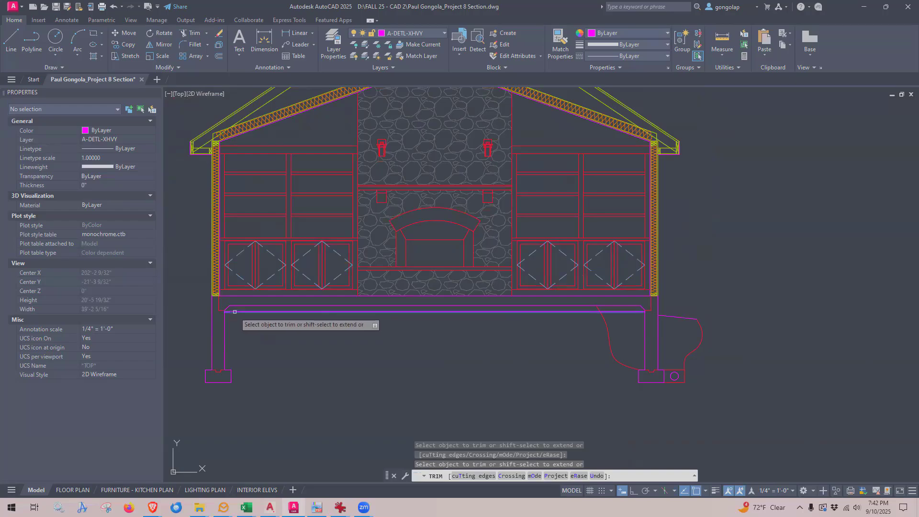
{"action": "key", "text": "Escape"}
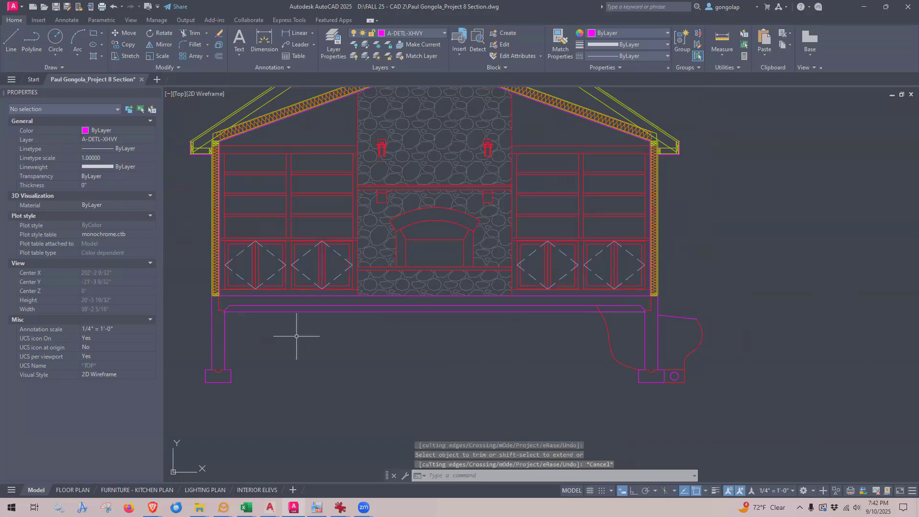
- Make A-DETL-PATT the current layer
{"action": "middle_click_drag", "start_coordinate": [355, 350], "coordinate": [418, 328]}
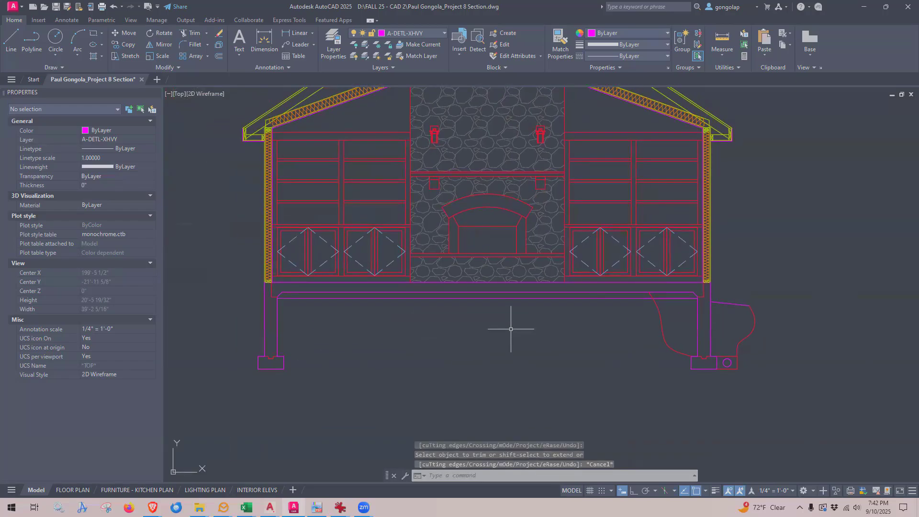
{"action": "middle_click_drag", "start_coordinate": [505, 317], "coordinate": [505, 321]}
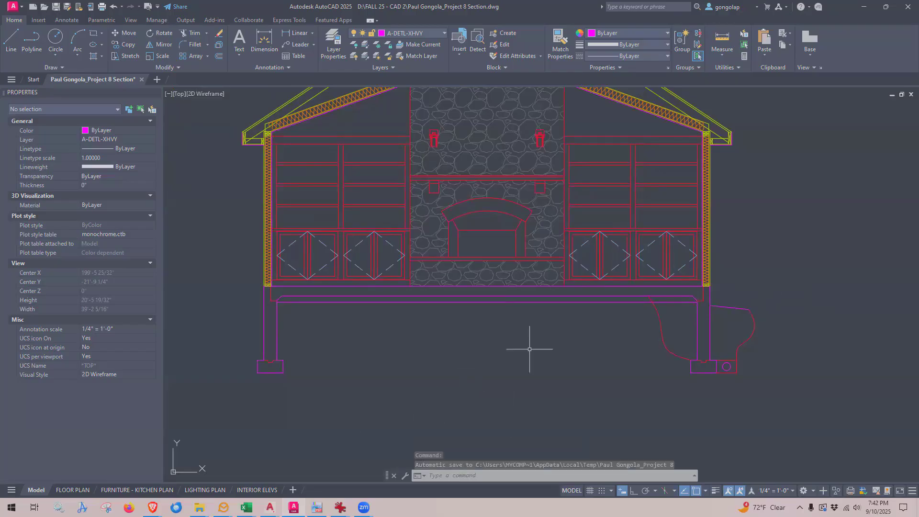
{"action": "middle_click_drag", "start_coordinate": [529, 344], "coordinate": [503, 363]}
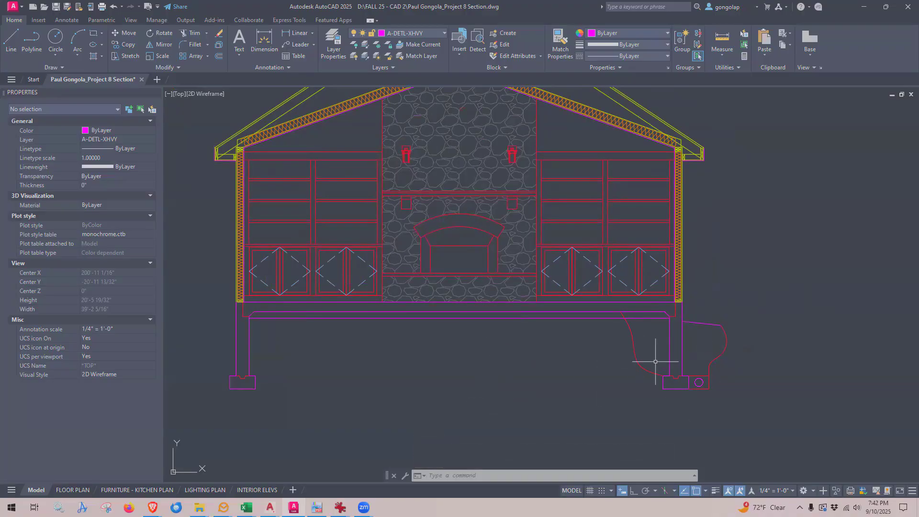
{"action": "scroll", "coordinate": [747, 363], "scroll_direction": "up", "scroll_amount": 2}
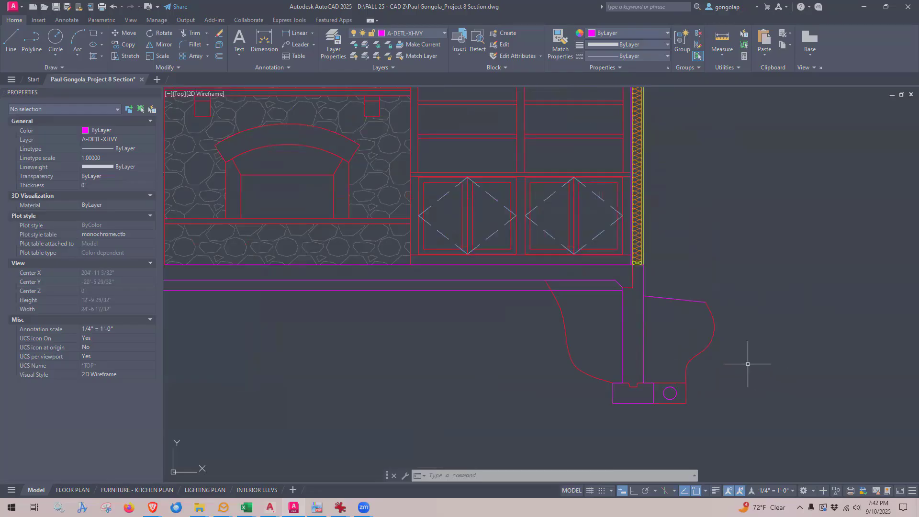
{"action": "left_click", "coordinate": [399, 35]}
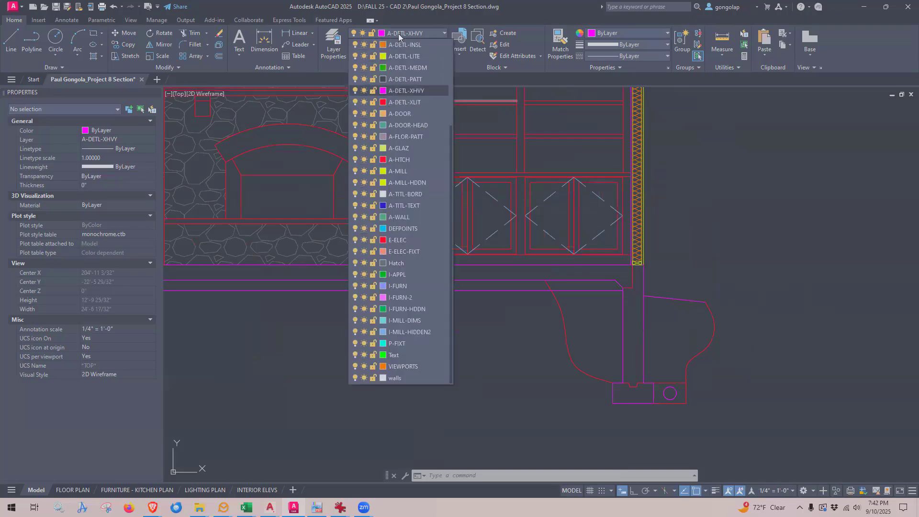
{"action": "scroll", "coordinate": [406, 120], "scroll_direction": "up", "scroll_amount": 1}
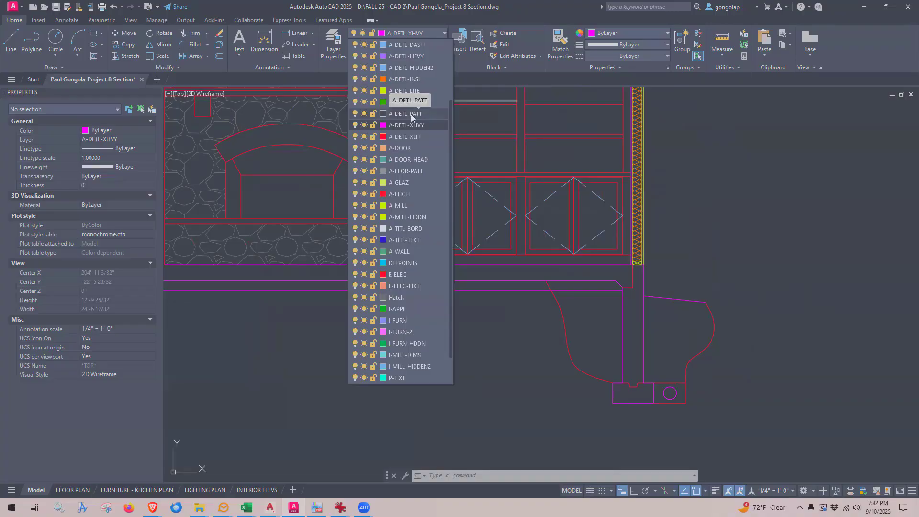
{"action": "left_click", "coordinate": [411, 115]}
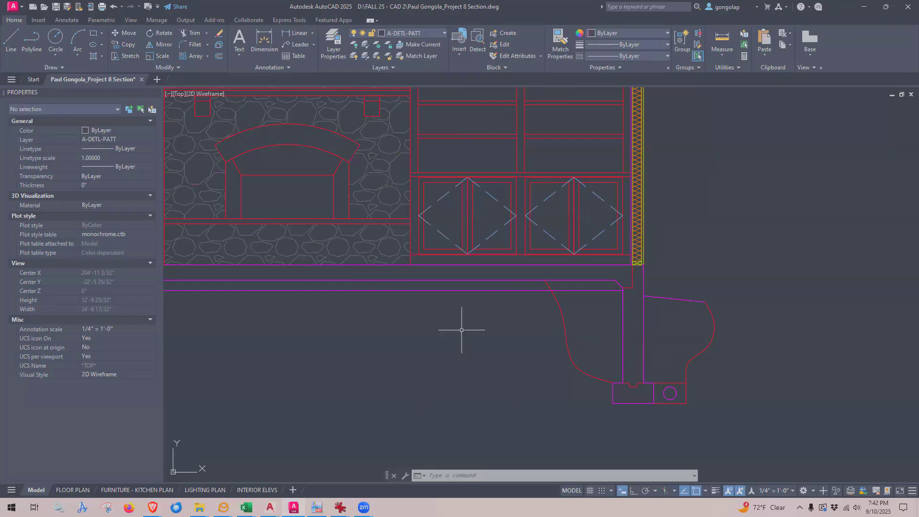
- Start a hatch and choose the EARTH pattern for it
{"action": "left_click", "coordinate": [91, 57]}
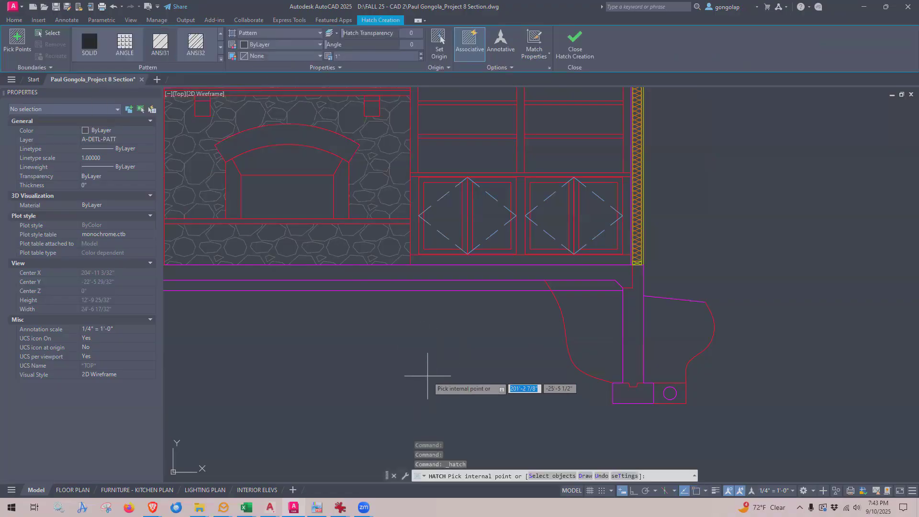
{"action": "left_click", "coordinate": [221, 59]}
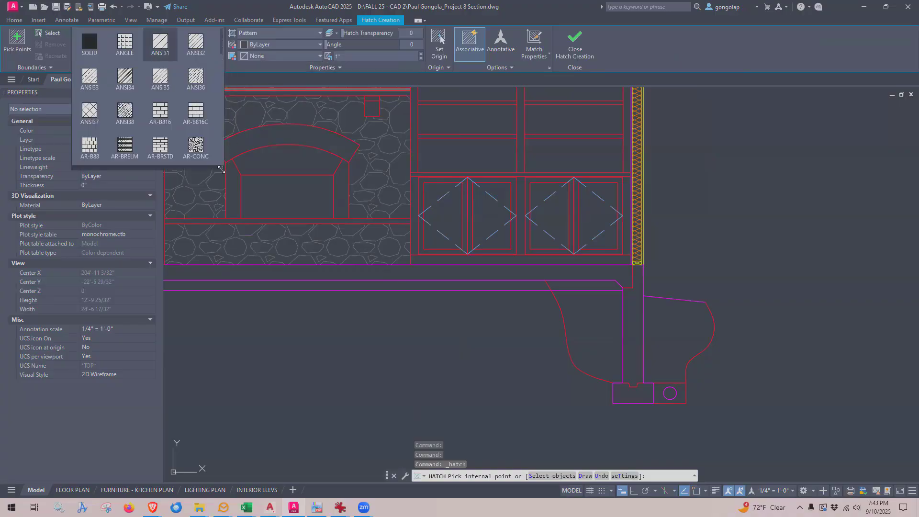
{"action": "mouse_move", "coordinate": [221, 169]}
{"action": "left_mouse_down"}
{"action": "mouse_move", "coordinate": [279, 341]}
{"action": "mouse_move", "coordinate": [275, 319]}
{"action": "left_mouse_up"}
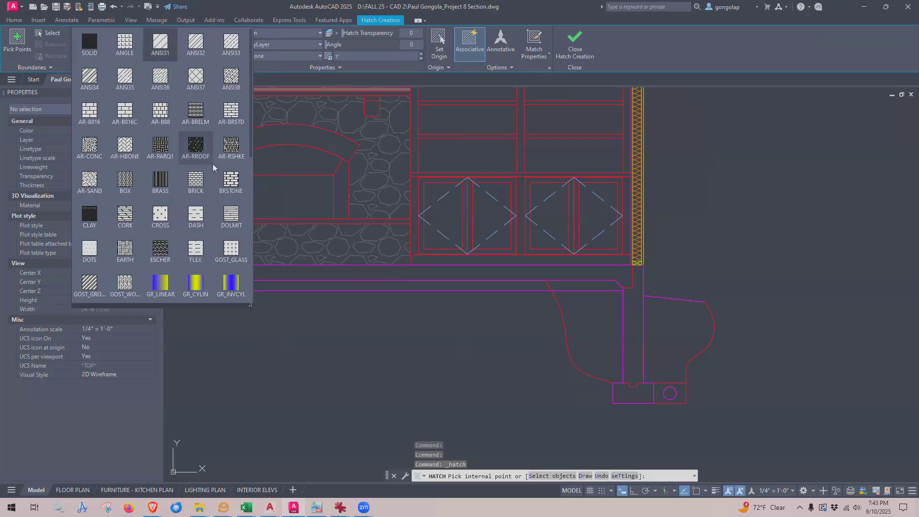
{"action": "scroll", "coordinate": [212, 167], "scroll_direction": "down", "scroll_amount": 1}
{"action": "scroll", "coordinate": [213, 167], "scroll_direction": "down", "scroll_amount": 2}
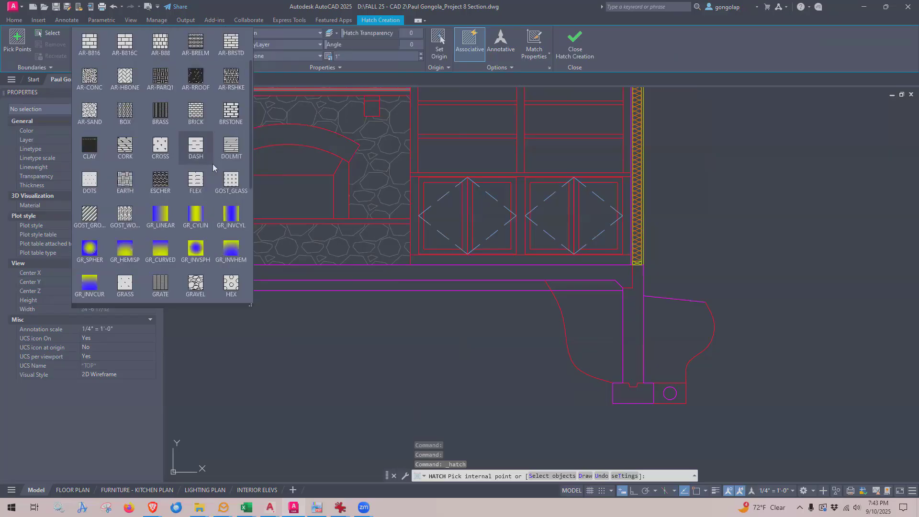
{"action": "scroll", "coordinate": [213, 167], "scroll_direction": "down", "scroll_amount": 1}
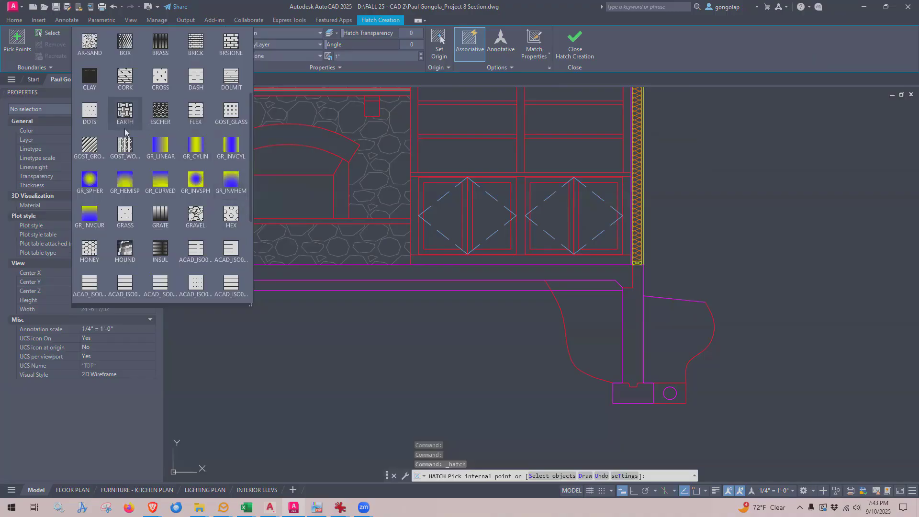
{"action": "scroll", "coordinate": [125, 132], "scroll_direction": "up", "scroll_amount": 1}
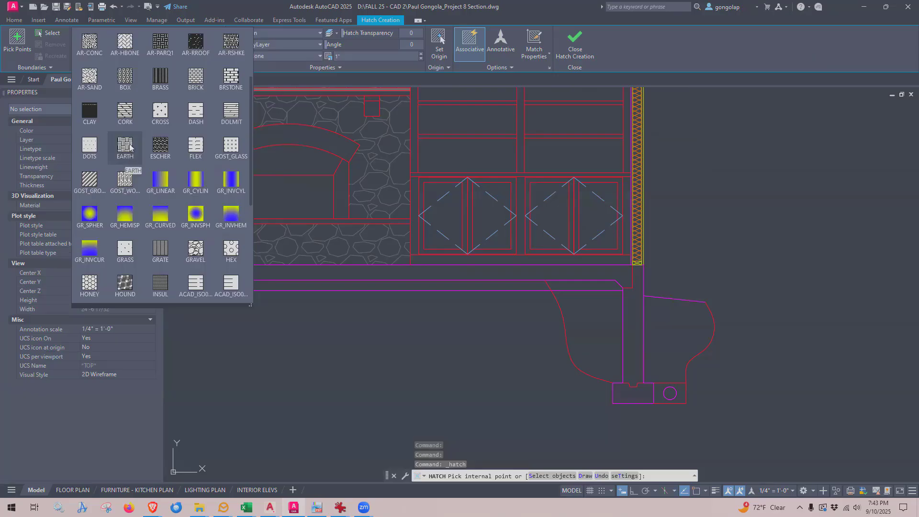
{"action": "left_click", "coordinate": [124, 146]}
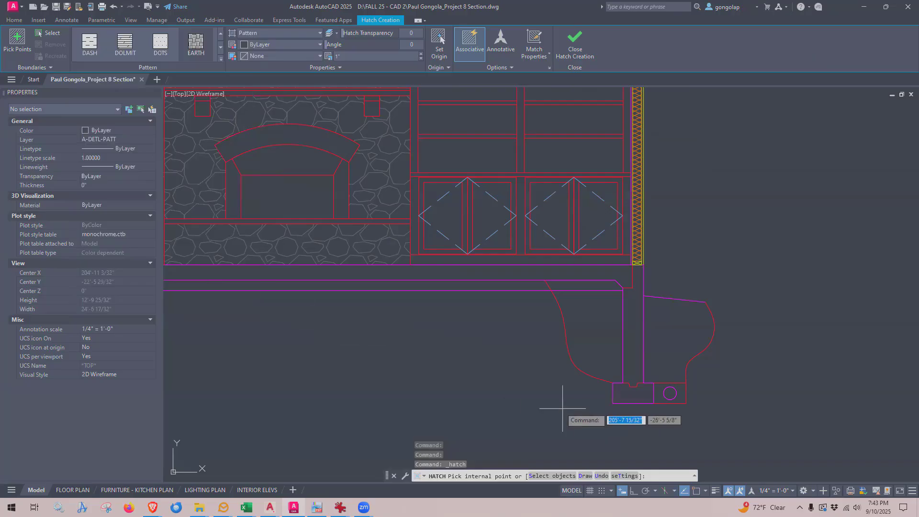
- Set the hatch scale to 15 and fill the exterior soil area between the foundation wall, grade line and curved boundary
{"action": "scroll", "coordinate": [691, 339], "scroll_direction": "up", "scroll_amount": 2}
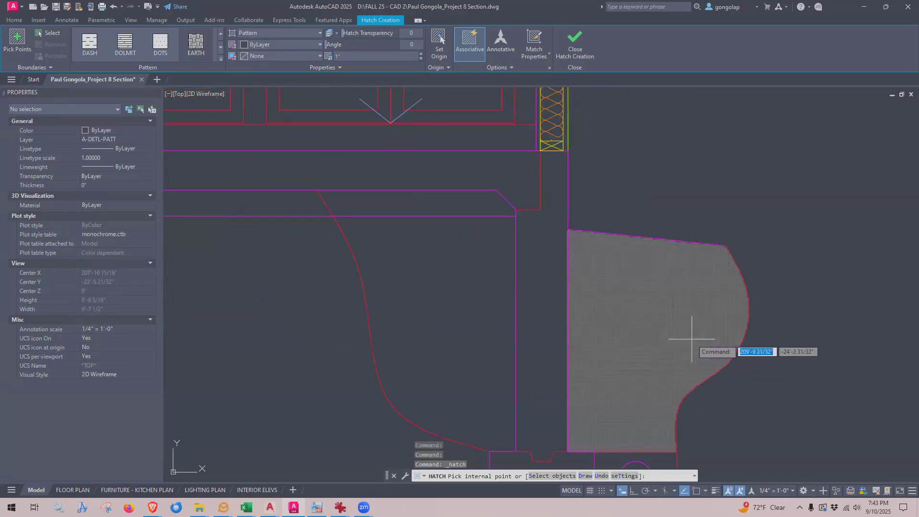
{"action": "scroll", "coordinate": [697, 338], "scroll_direction": "up", "scroll_amount": 1}
{"action": "scroll", "coordinate": [662, 328], "scroll_direction": "down", "scroll_amount": 1}
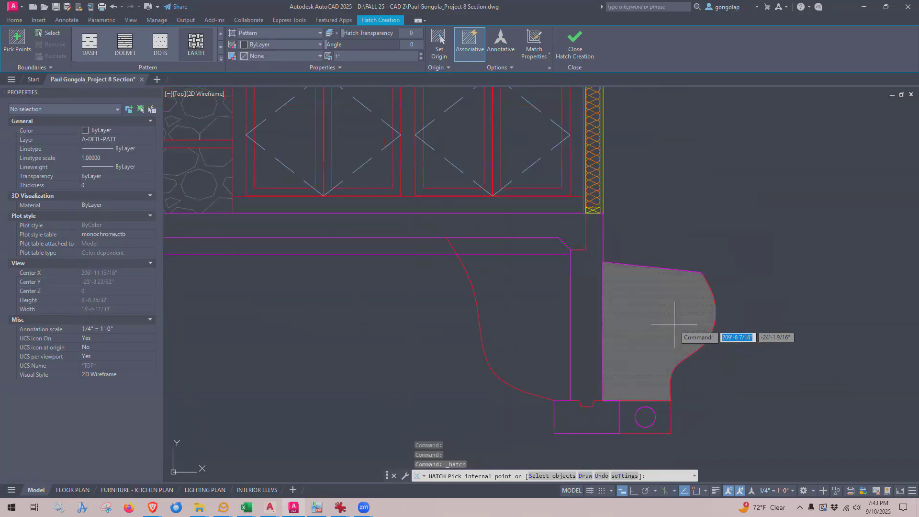
{"action": "left_click", "coordinate": [349, 56]}
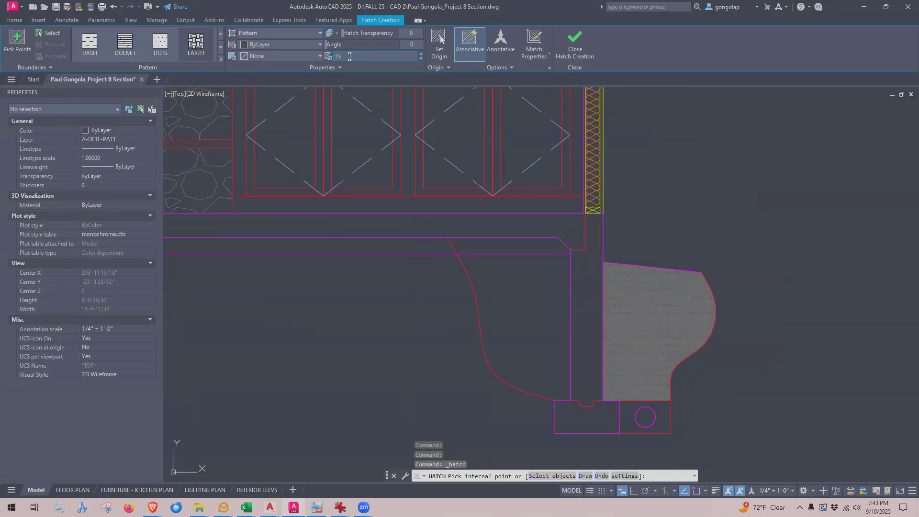
{"action": "key", "text": "Return"}
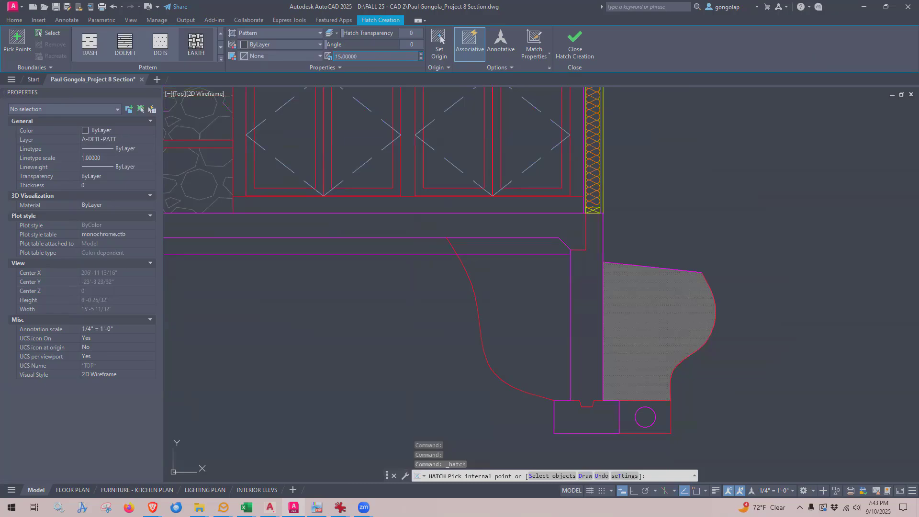
{"action": "left_click", "coordinate": [636, 309]}
{"action": "scroll", "coordinate": [722, 308], "scroll_direction": "down", "scroll_amount": 2}
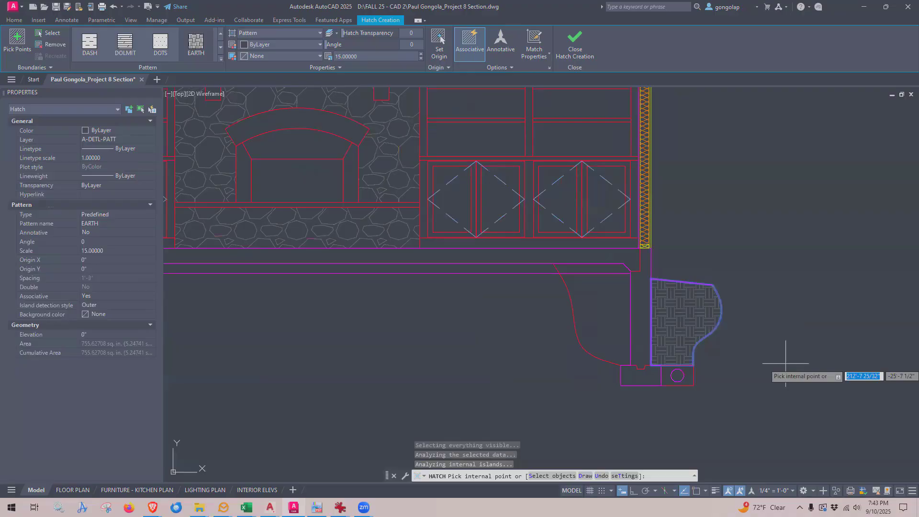
- Add the interior soil area and the strip between the slab's underside and the offset line to the EARTH hatch, and finish it
{"action": "scroll", "coordinate": [759, 294], "scroll_direction": "up", "scroll_amount": 2}
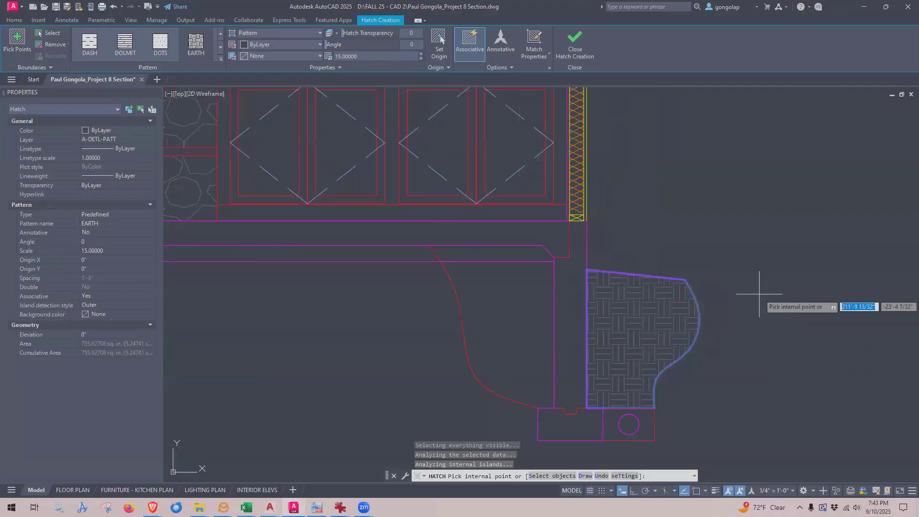
{"action": "left_click", "coordinate": [526, 299]}
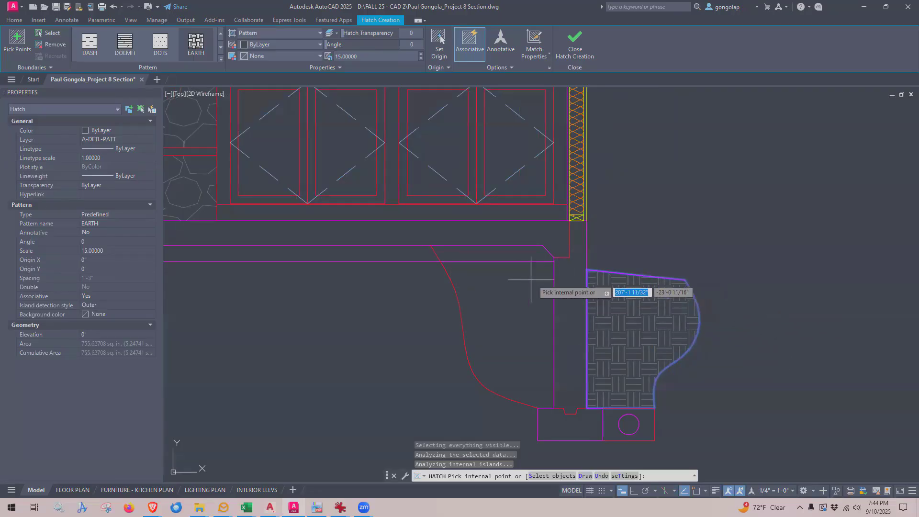
{"action": "left_click", "coordinate": [510, 291]}
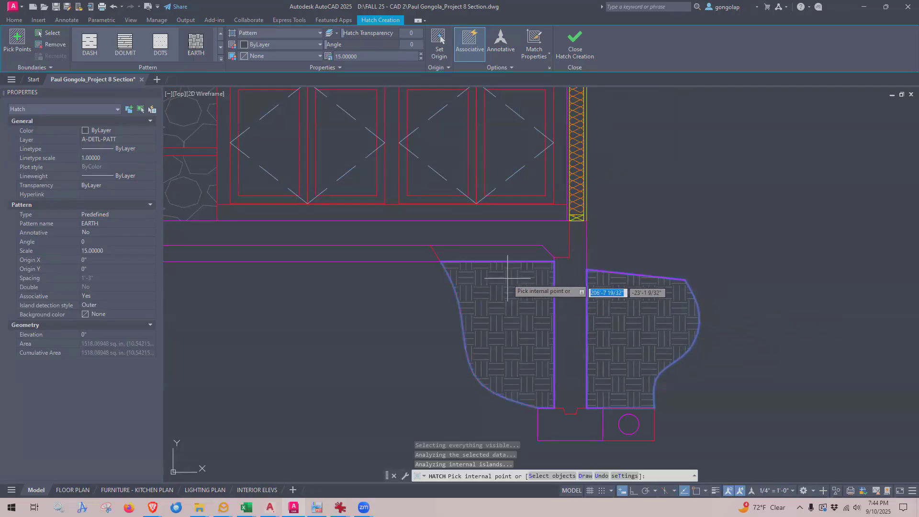
{"action": "left_click", "coordinate": [497, 254]}
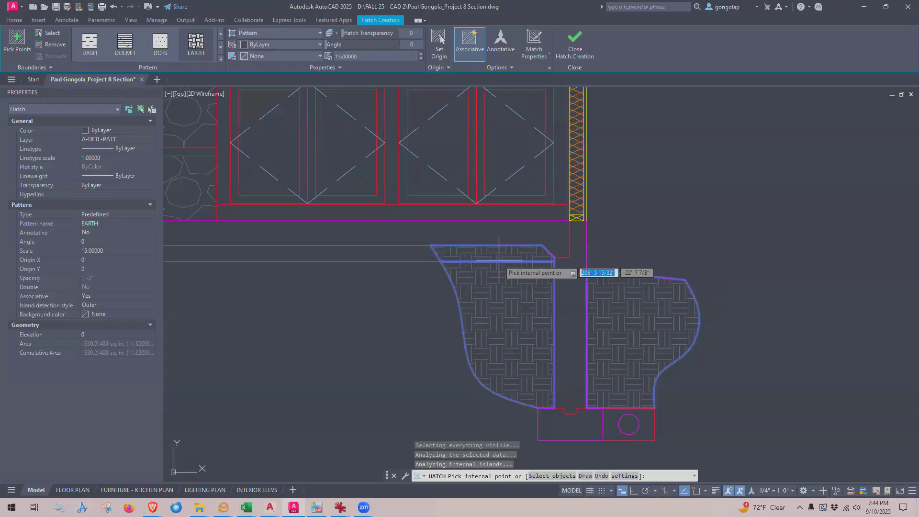
{"action": "key", "text": "Escape"}
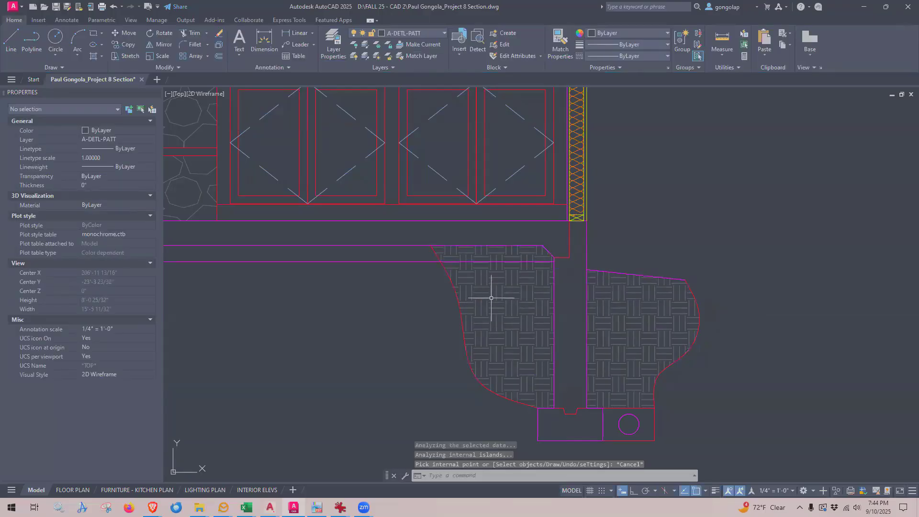
{"action": "key", "text": "F5"}
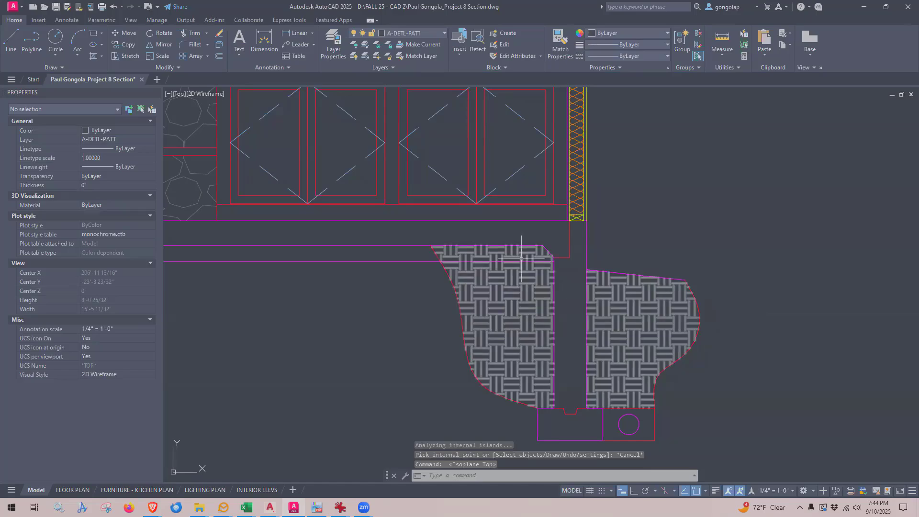
- Undo the last EARTH hatch and start a new hatch with the EARTH pattern
{"action": "key", "text": "ctrl+z"}
{"action": "scroll", "coordinate": [497, 291], "scroll_direction": "down", "scroll_amount": 2}
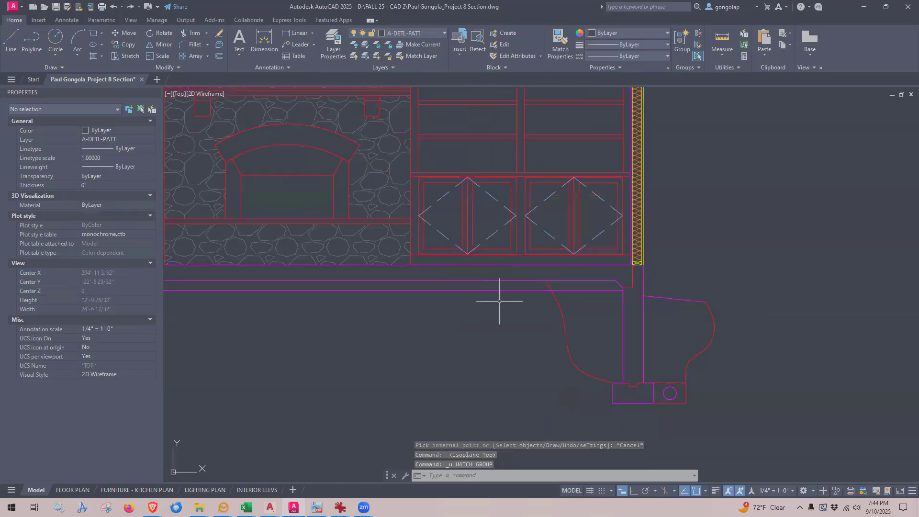
{"action": "left_click", "coordinate": [93, 56]}
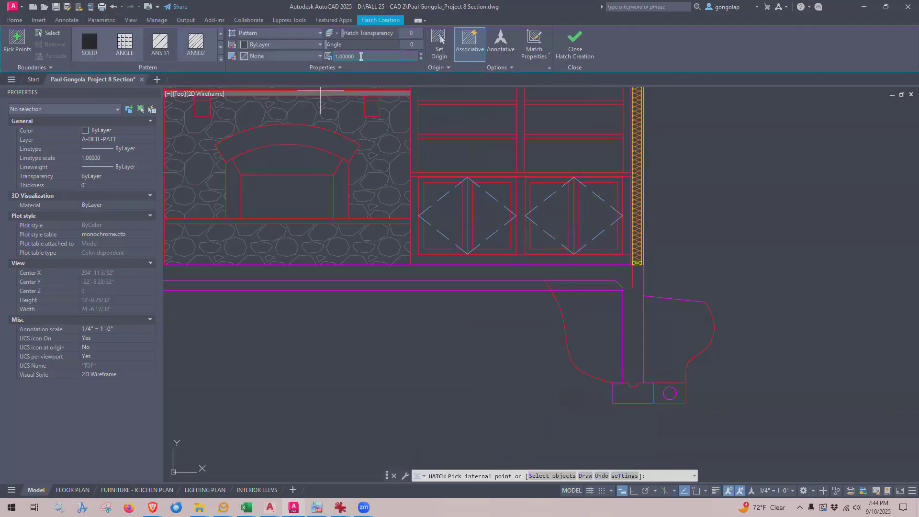
{"action": "left_click", "coordinate": [222, 60]}
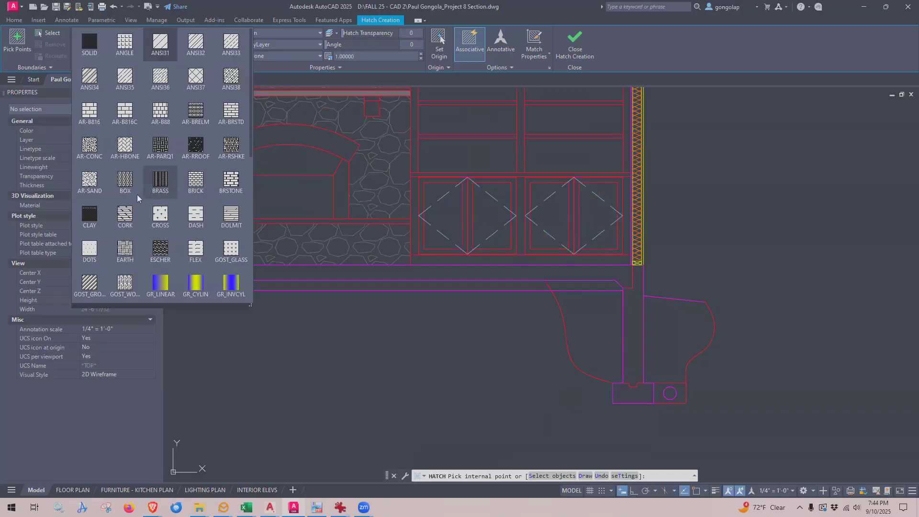
{"action": "left_click", "coordinate": [128, 245]}
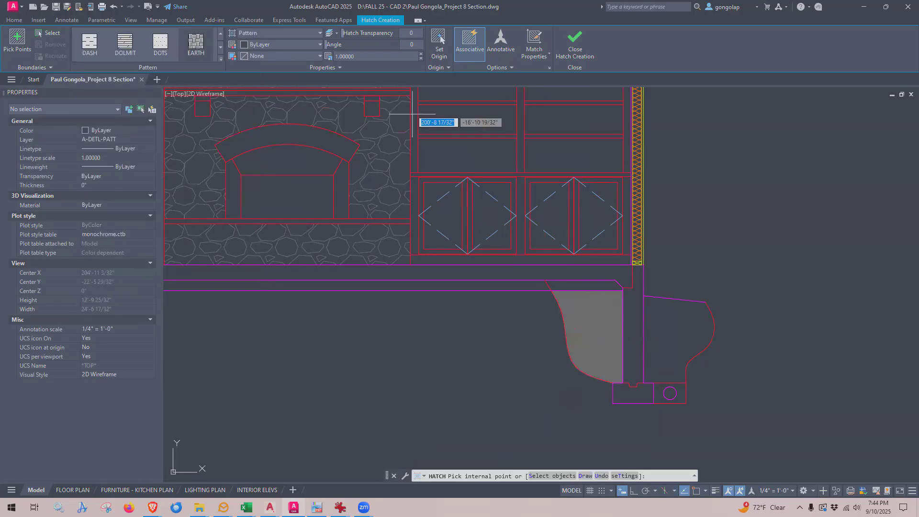
- Set the hatch scale to 15 and fill the interior and exterior soil areas beside the foundation wall, excluding the sub-slab strip
{"action": "left_click", "coordinate": [372, 56]}
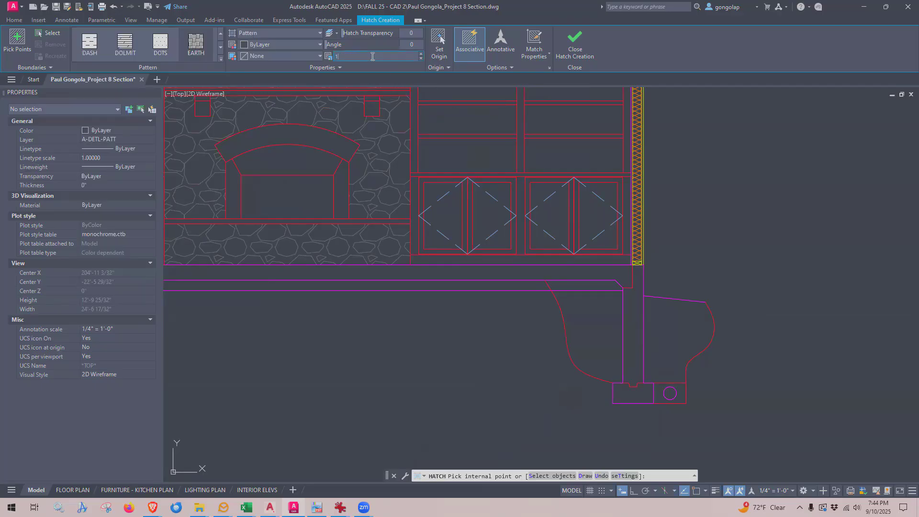
{"action": "key", "text": "Return"}
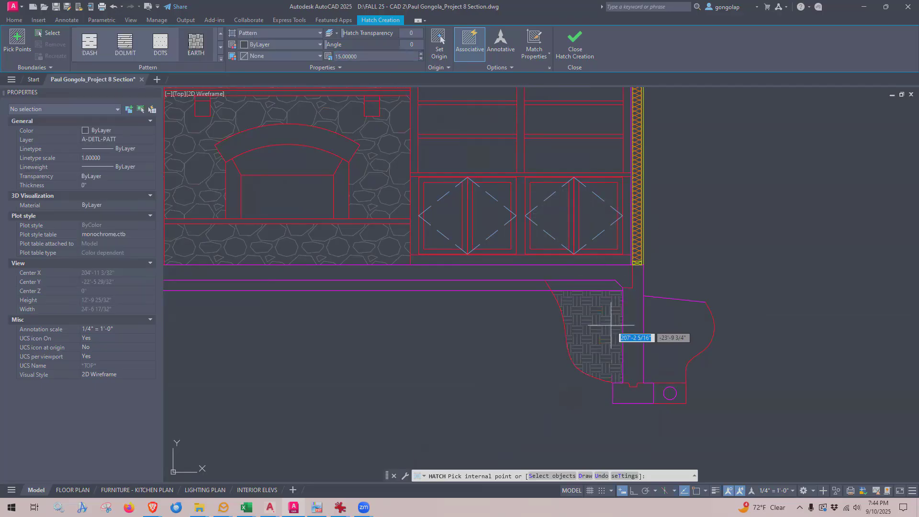
{"action": "left_click", "coordinate": [609, 329]}
{"action": "left_click", "coordinate": [663, 329]}
{"action": "key", "text": "Return"}
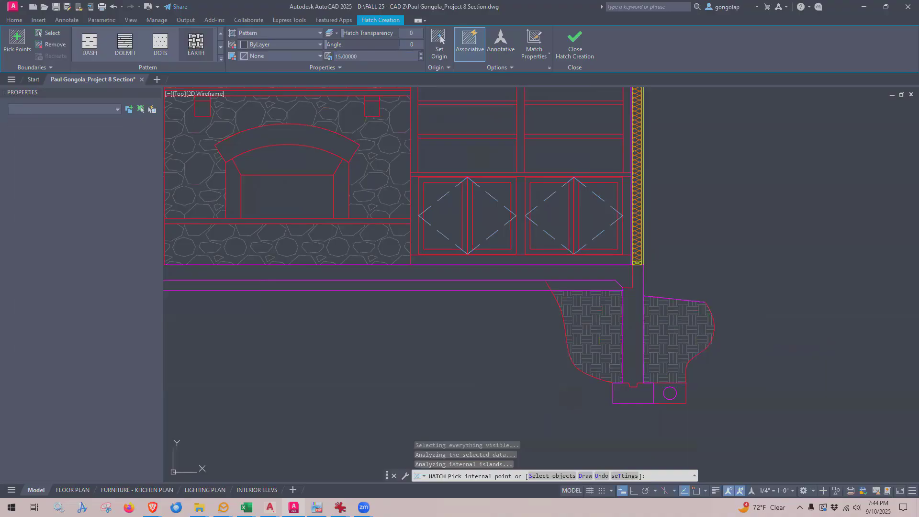
- Inspect the pattern name and scale of the fireplace's stone hatch
{"action": "scroll", "coordinate": [816, 262], "scroll_direction": "down", "scroll_amount": 2}
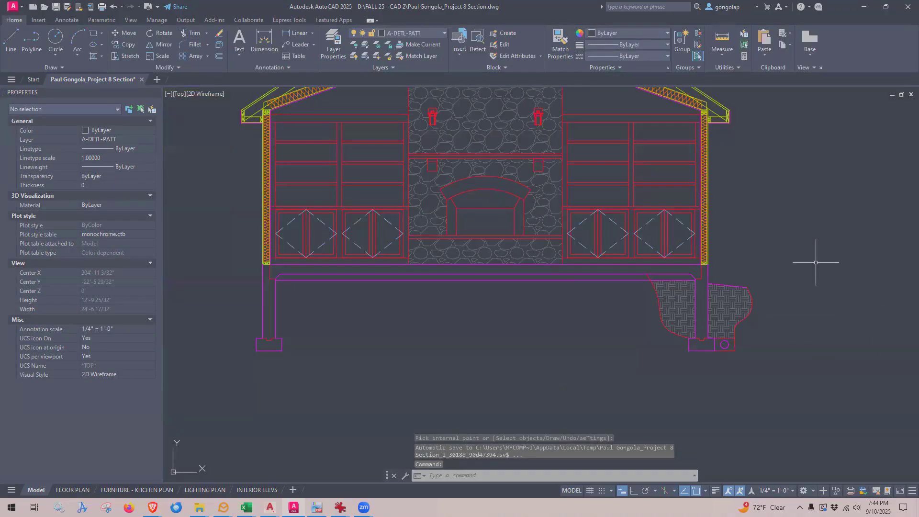
{"action": "scroll", "coordinate": [754, 246], "scroll_direction": "up", "scroll_amount": 3}
{"action": "scroll", "coordinate": [759, 254], "scroll_direction": "down", "scroll_amount": 3}
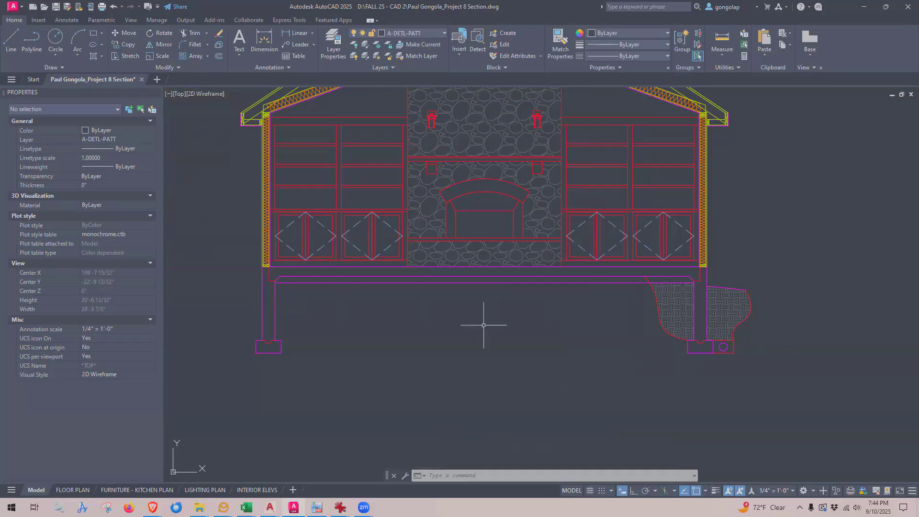
{"action": "scroll", "coordinate": [500, 304], "scroll_direction": "up", "scroll_amount": 2}
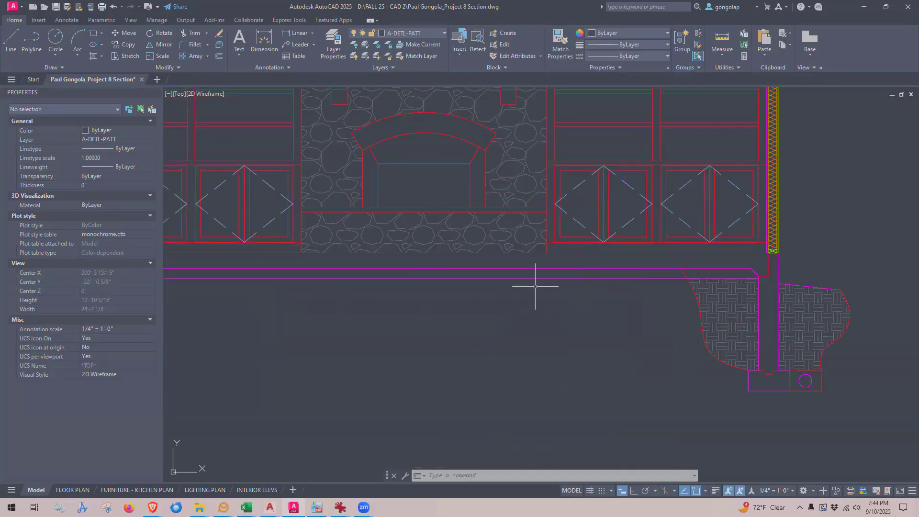
{"action": "middle_click_drag", "start_coordinate": [537, 287], "coordinate": [595, 299]}
{"action": "scroll", "coordinate": [525, 268], "scroll_direction": "down", "scroll_amount": 2}
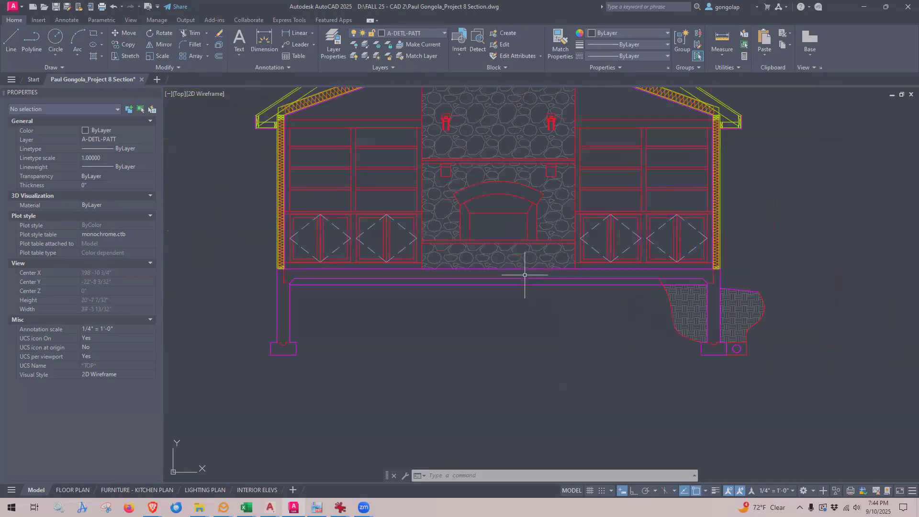
{"action": "left_click", "coordinate": [558, 208]}
{"action": "left_click", "coordinate": [556, 222]}
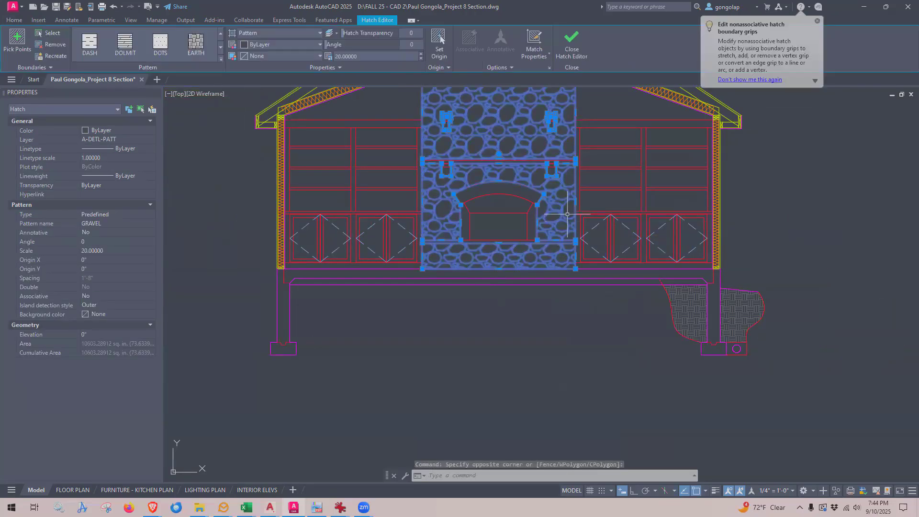
{"action": "key", "text": "Escape"}
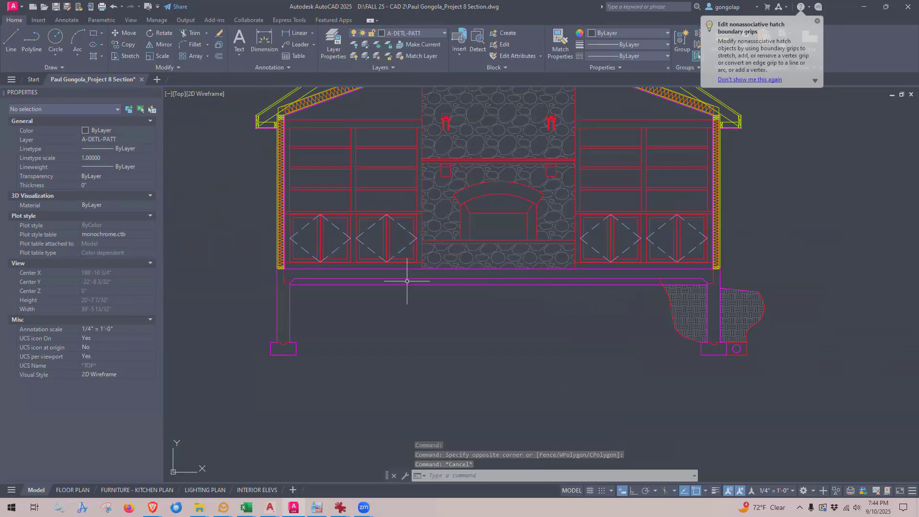
- Start a new hatch and choose the GRAVEL pattern for it
{"action": "left_click", "coordinate": [102, 57]}
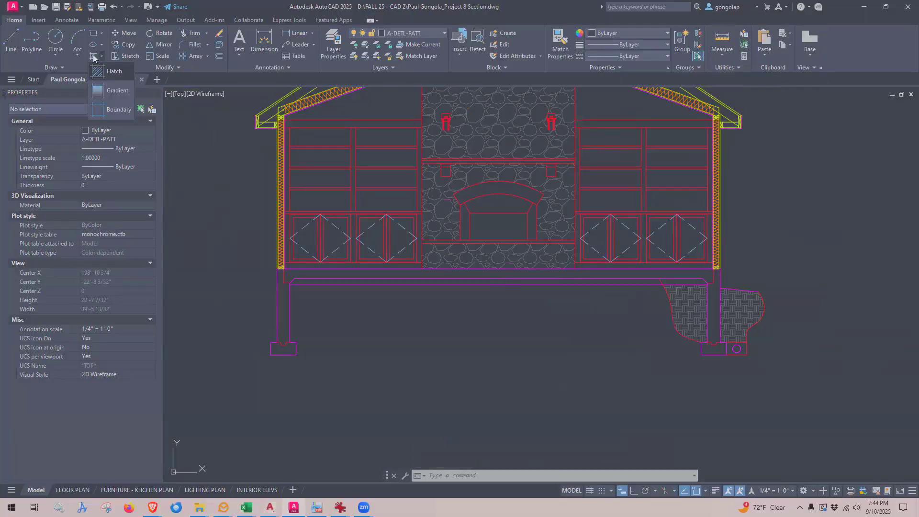
{"action": "left_click", "coordinate": [110, 71]}
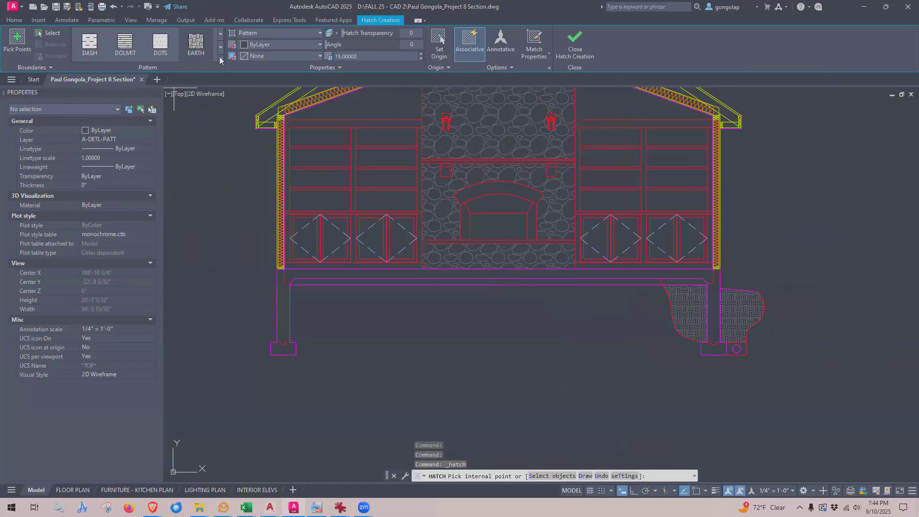
{"action": "left_click", "coordinate": [221, 59]}
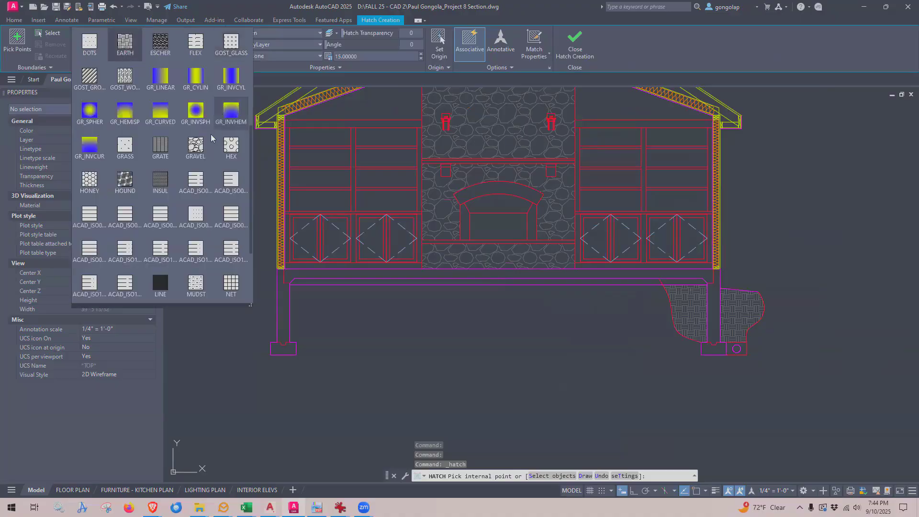
{"action": "left_click", "coordinate": [196, 145]}
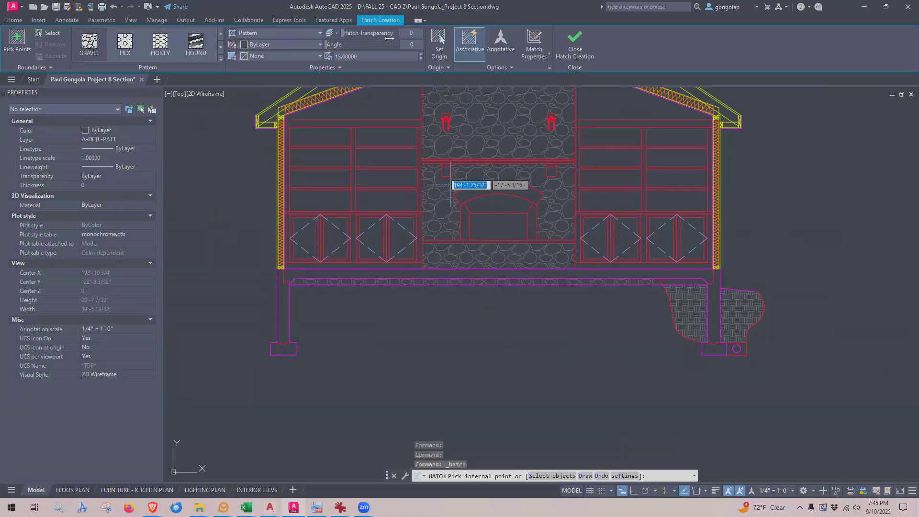
- Set the hatch scale to 5 and fill the strip beneath the slab on both sides of the soil boundary curve
{"action": "left_click_drag", "start_coordinate": [362, 60], "coordinate": [324, 58]}
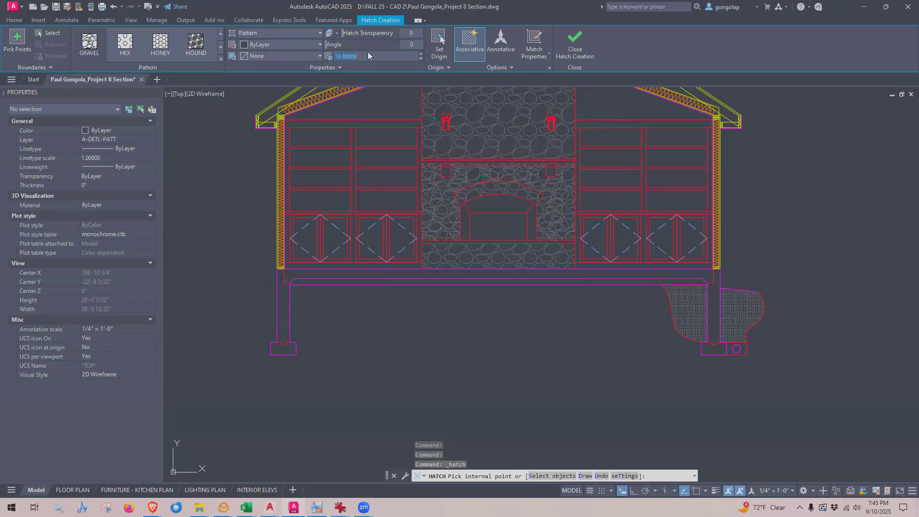
{"action": "type", "text": "5"}
{"action": "left_click", "coordinate": [462, 283]}
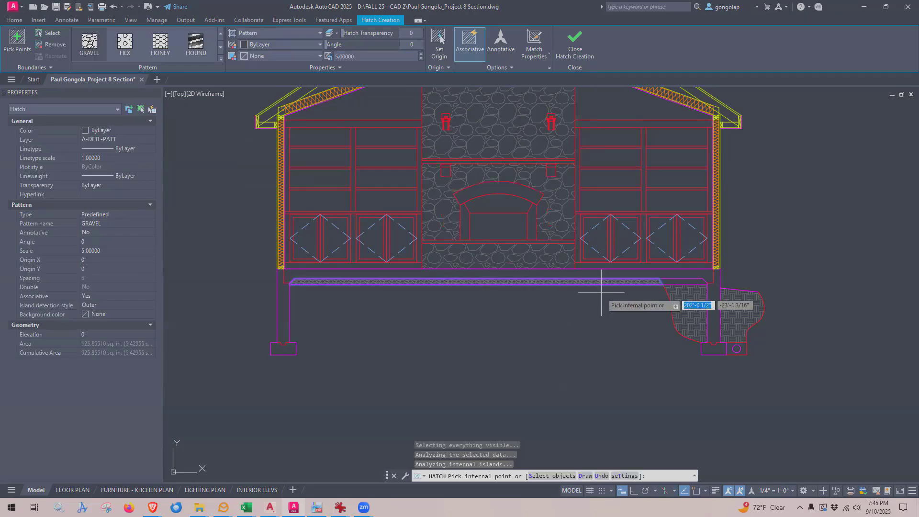
{"action": "scroll", "coordinate": [601, 292], "scroll_direction": "up", "scroll_amount": 3}
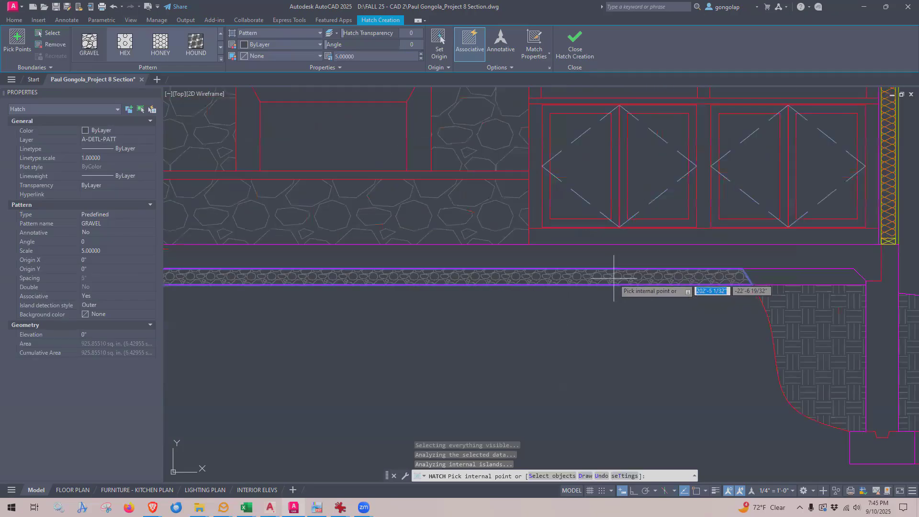
{"action": "left_click", "coordinate": [615, 276]}
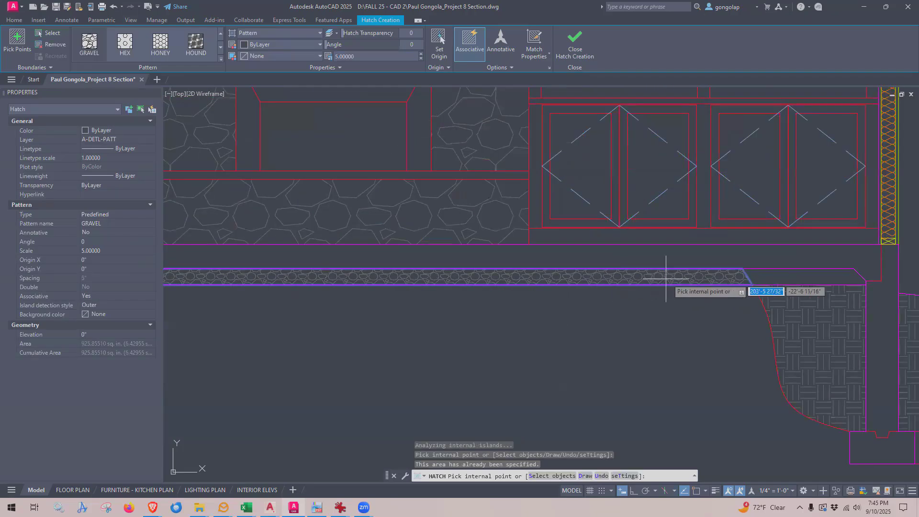
{"action": "scroll", "coordinate": [646, 311], "scroll_direction": "down", "scroll_amount": 3}
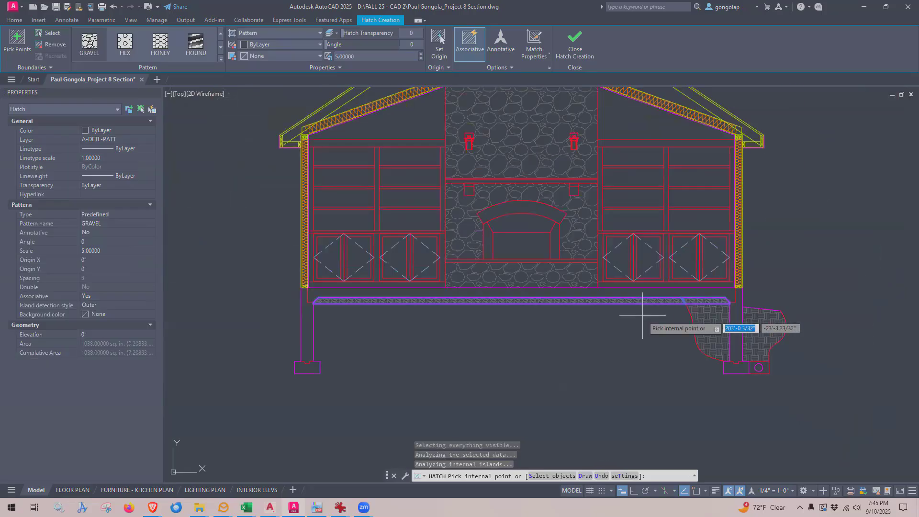
{"action": "key", "text": "Return"}
- Trim away the part of the interior soil boundary curve that crosses the gravel strip beneath the slab
{"action": "scroll", "coordinate": [643, 314], "scroll_direction": "up", "scroll_amount": 2}
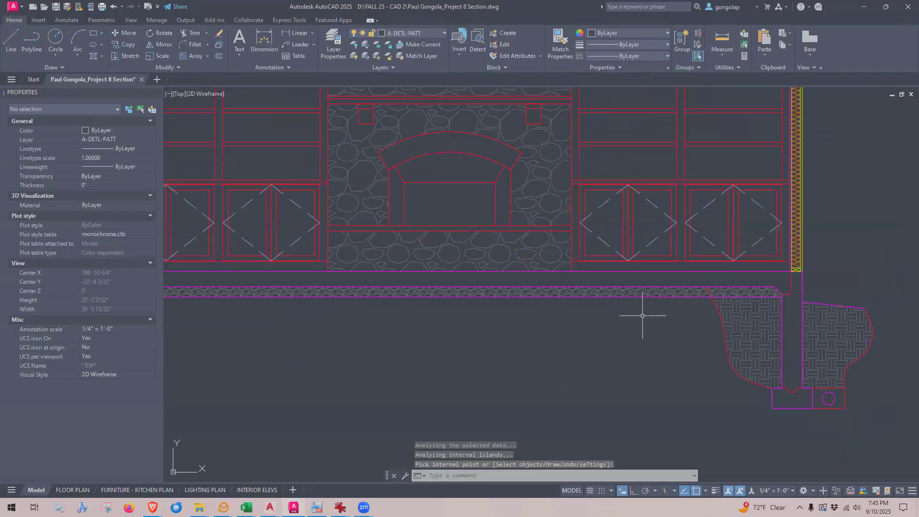
{"action": "scroll", "coordinate": [677, 293], "scroll_direction": "down", "scroll_amount": 2}
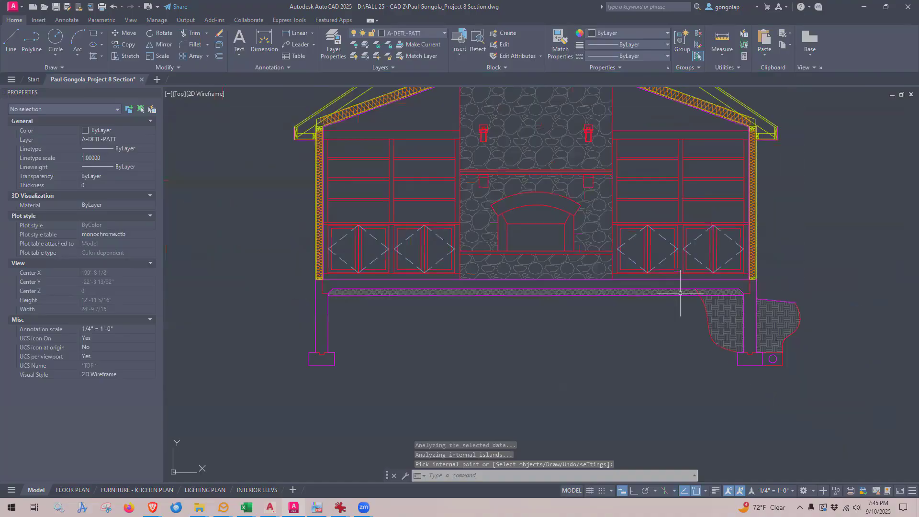
{"action": "scroll", "coordinate": [729, 300], "scroll_direction": "up", "scroll_amount": 4}
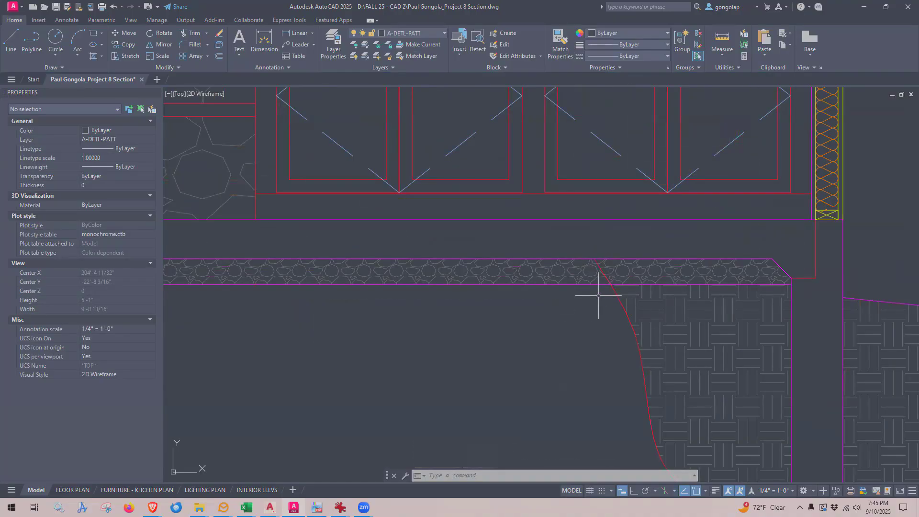
{"action": "type", "text": "tr"}
{"action": "key", "text": "Return"}
{"action": "scroll", "coordinate": [598, 295], "scroll_direction": "up", "scroll_amount": 2}
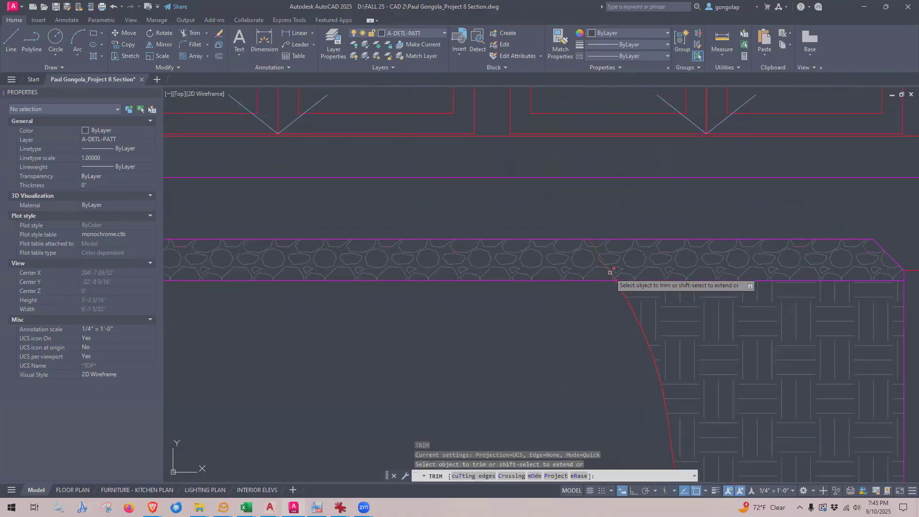
{"action": "left_click", "coordinate": [609, 272]}
{"action": "scroll", "coordinate": [580, 294], "scroll_direction": "down", "scroll_amount": 1}
{"action": "key", "text": "Return"}
{"action": "scroll", "coordinate": [581, 294], "scroll_direction": "down", "scroll_amount": 2}
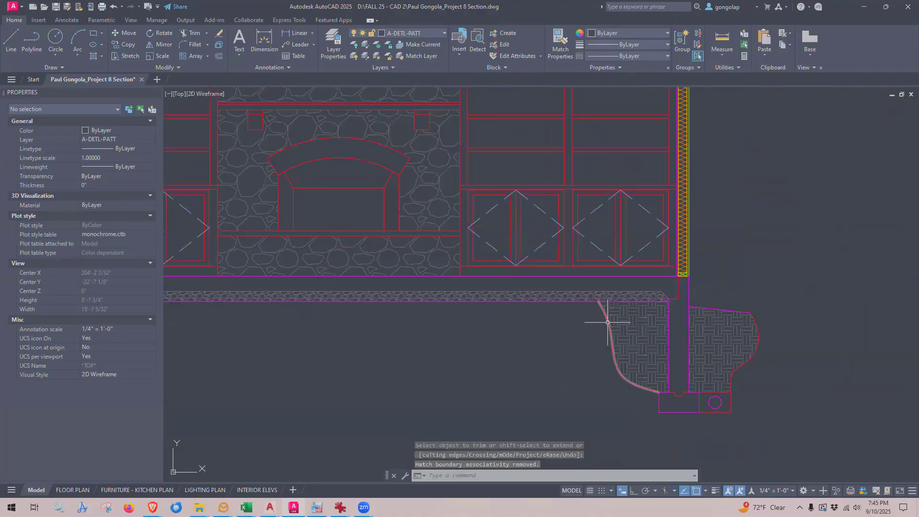
{"action": "scroll", "coordinate": [590, 328], "scroll_direction": "down", "scroll_amount": 3}
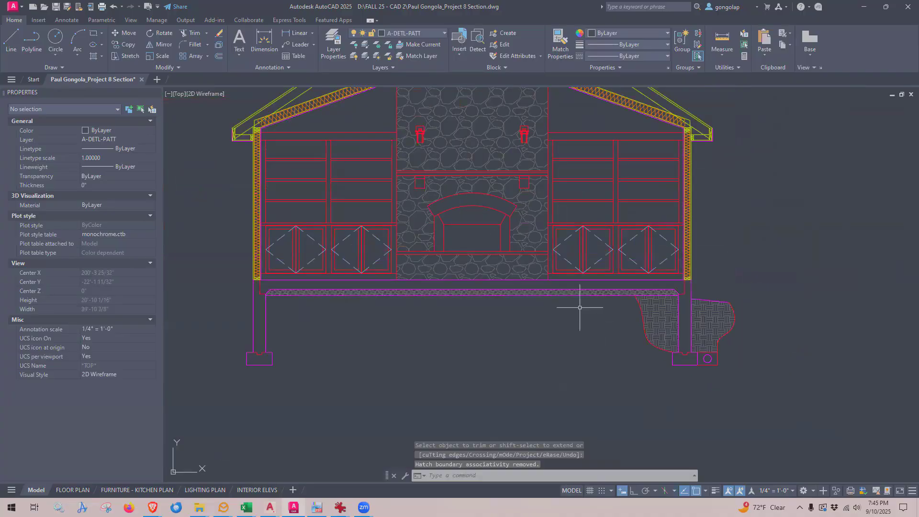
- Hatch the gravel bed around the drain tile beside the footing with GRAVEL at scale 5
{"action": "scroll", "coordinate": [709, 363], "scroll_direction": "up", "scroll_amount": 4}
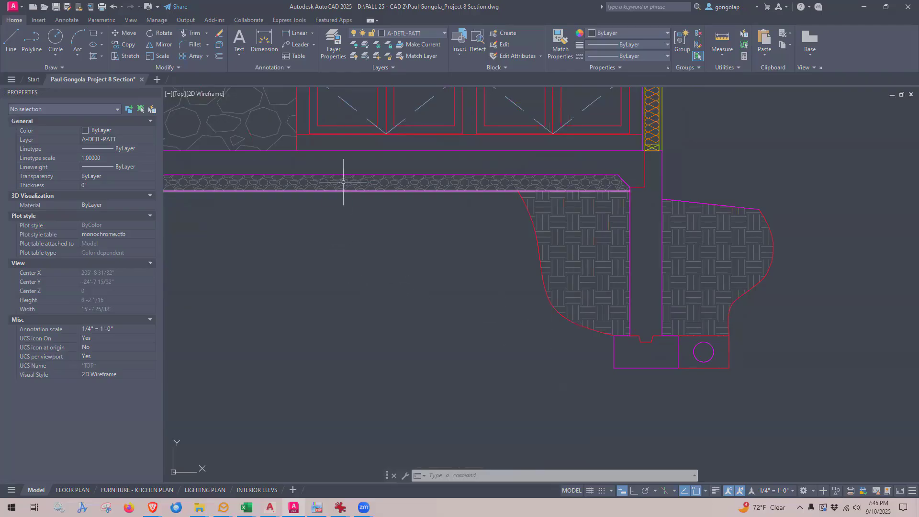
{"action": "left_click", "coordinate": [92, 56]}
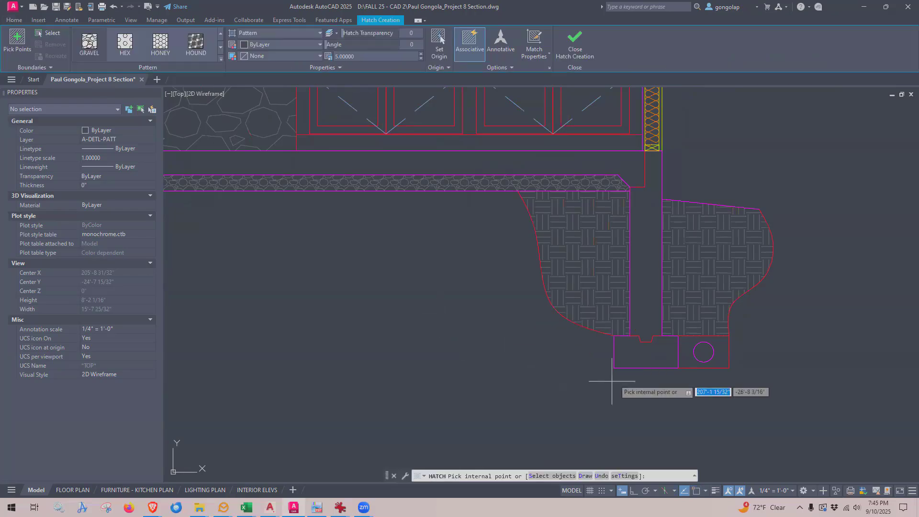
{"action": "left_click", "coordinate": [689, 359]}
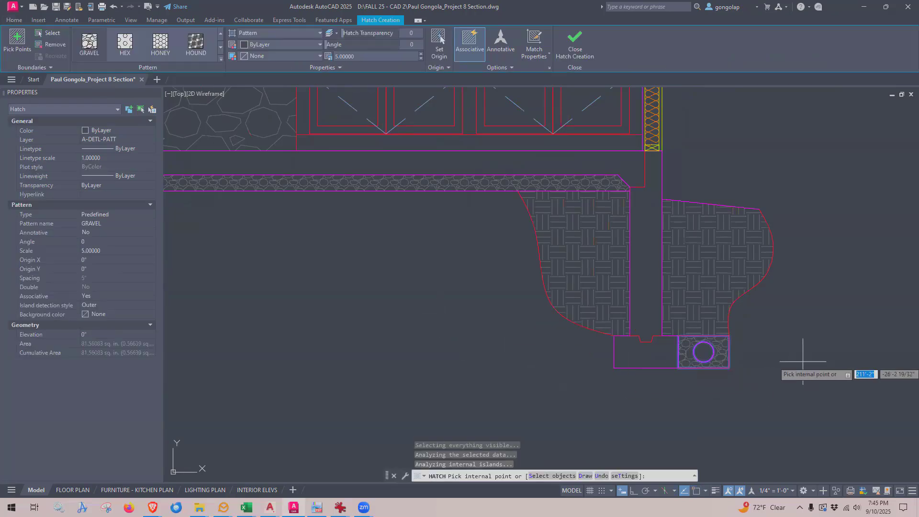
{"action": "key", "text": "Return"}
{"action": "scroll", "coordinate": [798, 357], "scroll_direction": "down", "scroll_amount": 2}
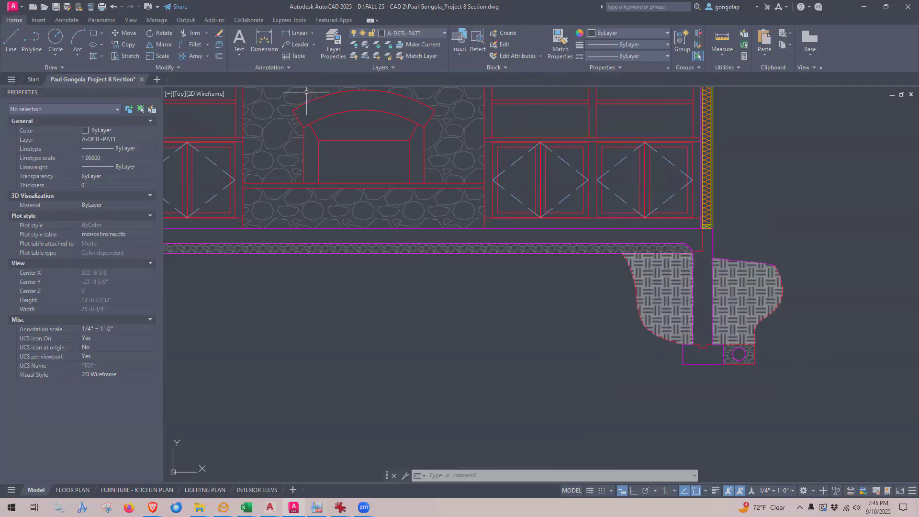
- Start a new hatch and choose the AR-CONC concrete pattern for it
{"action": "left_click", "coordinate": [92, 57]}
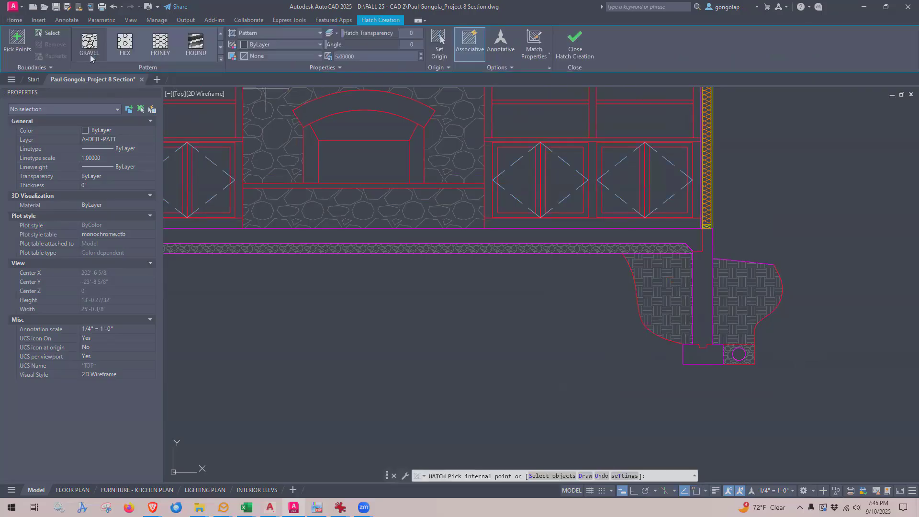
{"action": "left_click", "coordinate": [221, 59]}
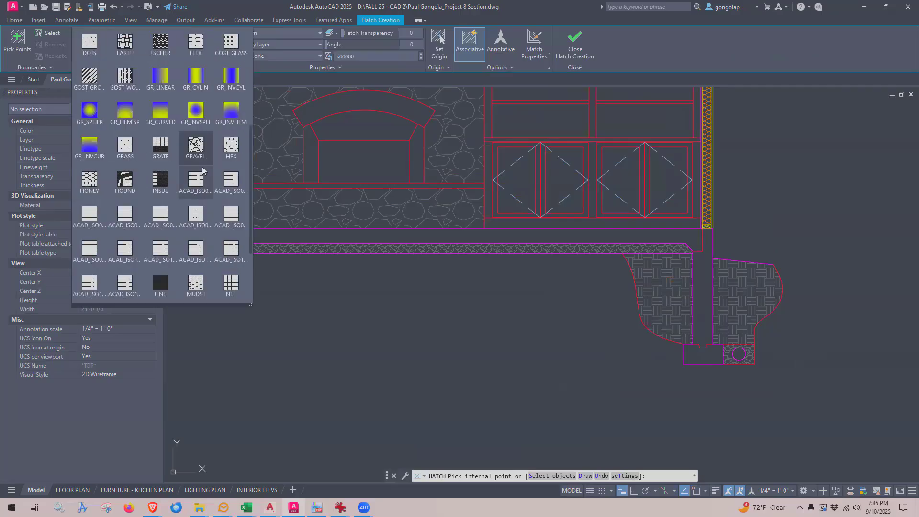
{"action": "scroll", "coordinate": [202, 169], "scroll_direction": "up", "scroll_amount": 4}
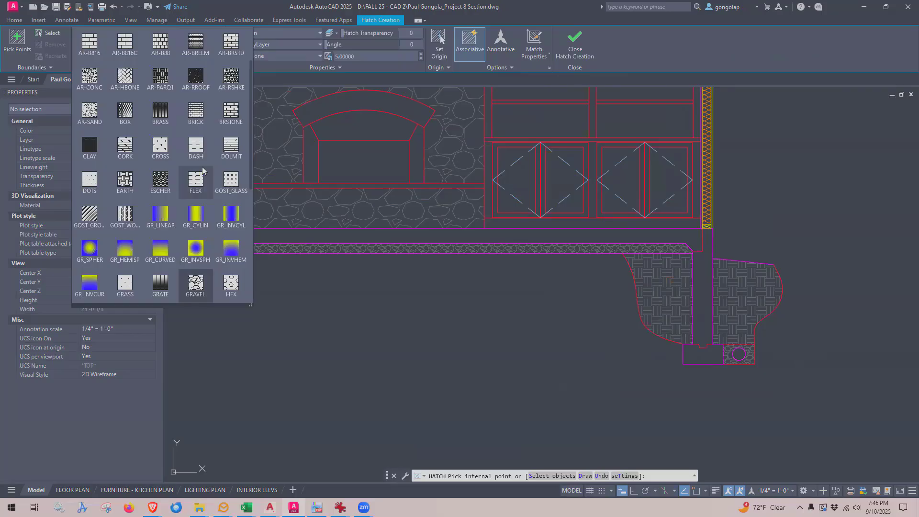
{"action": "scroll", "coordinate": [202, 170], "scroll_direction": "up", "scroll_amount": 2}
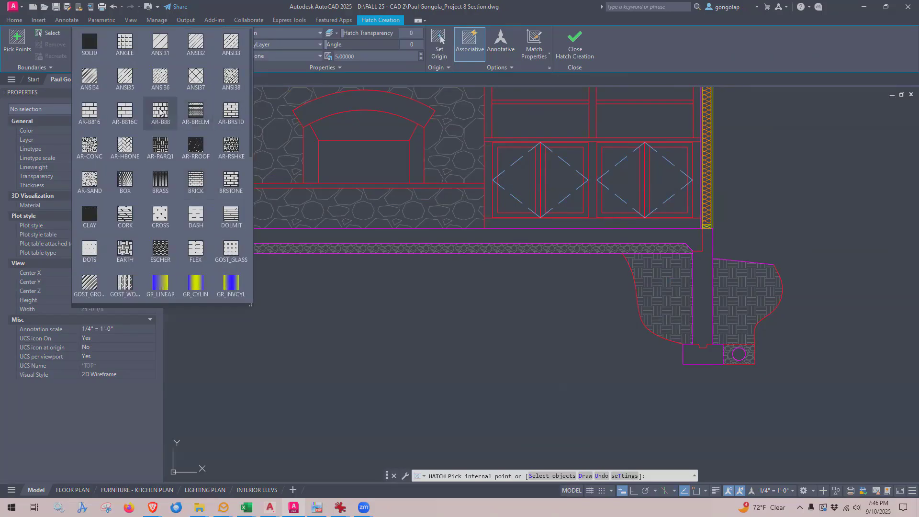
{"action": "left_click", "coordinate": [91, 144]}
- Set the hatch scale to 1 and fill the footing beside the drain tile and the foundation wall above it
{"action": "scroll", "coordinate": [755, 378], "scroll_direction": "up", "scroll_amount": 2}
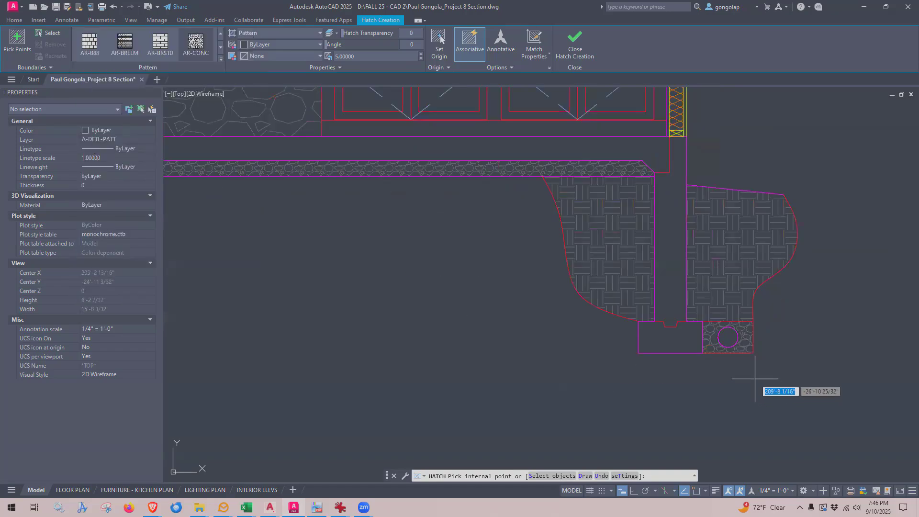
{"action": "left_click", "coordinate": [666, 343]}
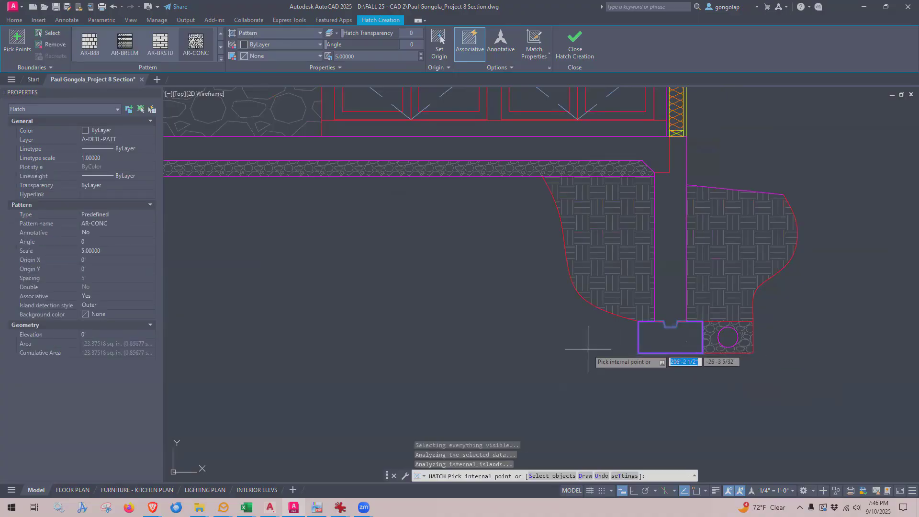
{"action": "left_click", "coordinate": [370, 55]}
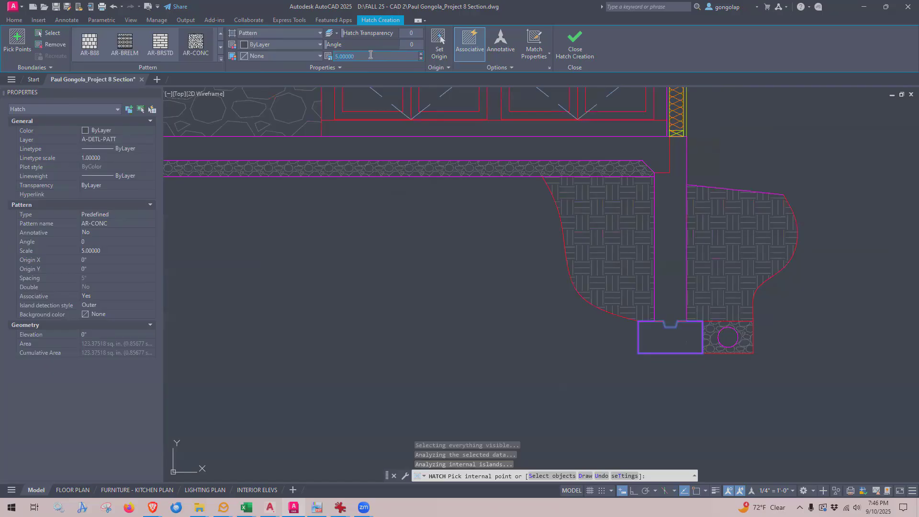
{"action": "type", "text": "1"}
{"action": "key", "text": "Return"}
{"action": "scroll", "coordinate": [722, 363], "scroll_direction": "up", "scroll_amount": 6}
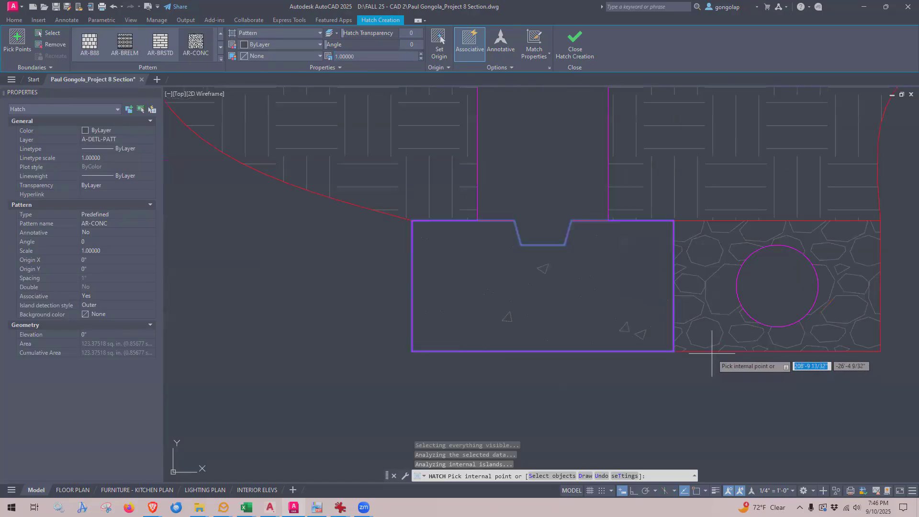
{"action": "scroll", "coordinate": [711, 353], "scroll_direction": "down", "scroll_amount": 8}
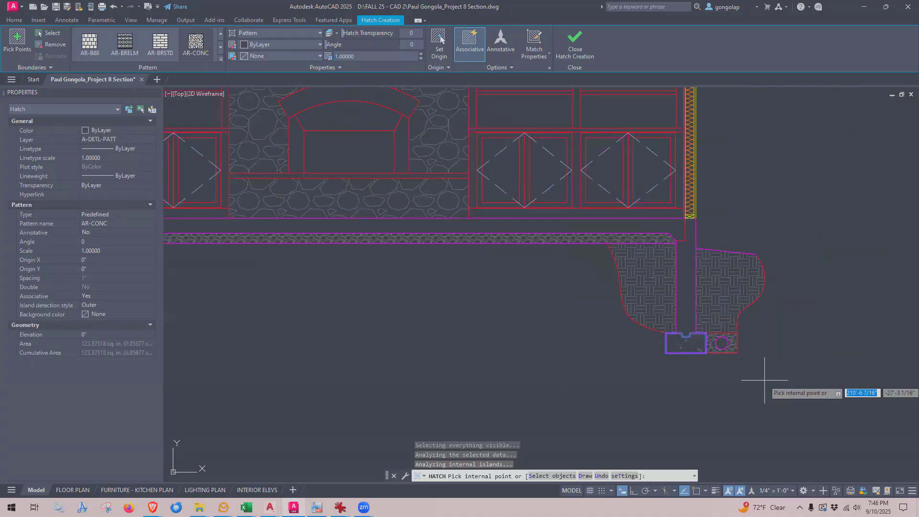
{"action": "left_click", "coordinate": [685, 283]}
{"action": "key", "text": "Return"}
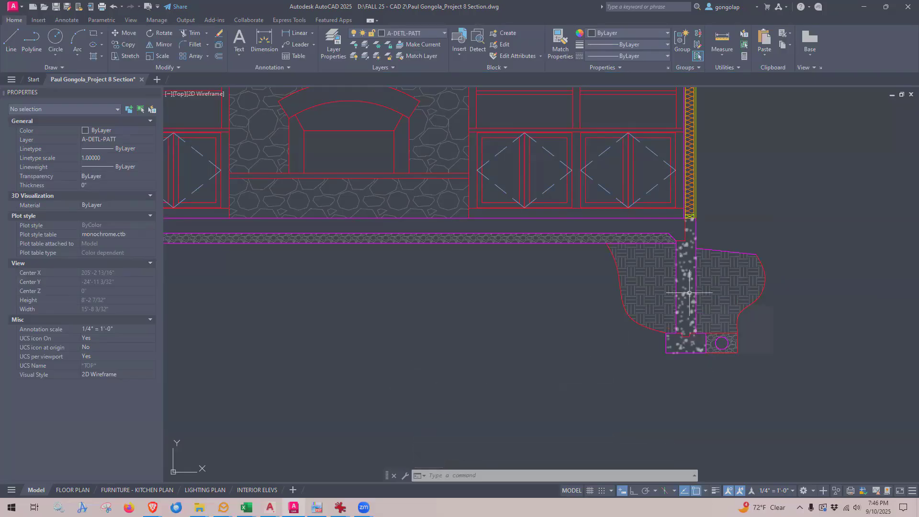
- Hatch the foundation wall and footing at the opposite, left end of the section with AR-CONC at scale 1
{"action": "scroll", "coordinate": [459, 322], "scroll_direction": "down", "scroll_amount": 2}
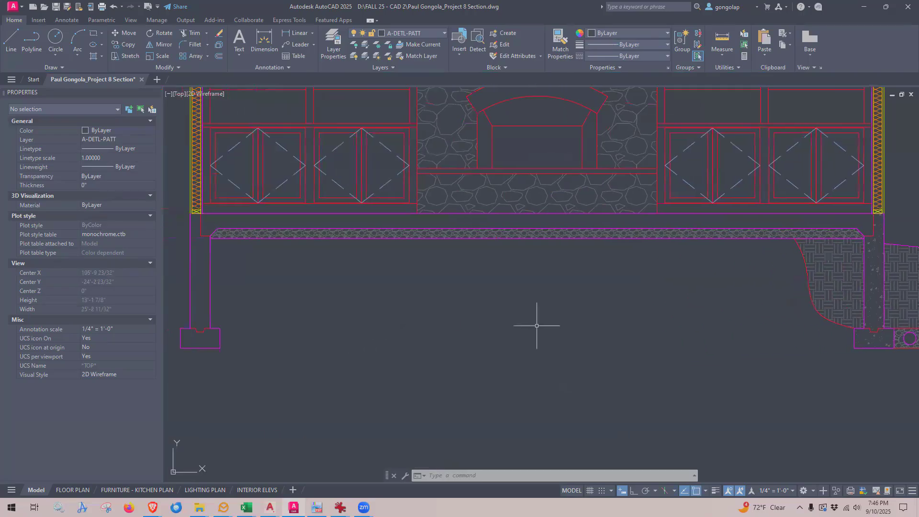
{"action": "scroll", "coordinate": [537, 325], "scroll_direction": "down", "scroll_amount": 2}
{"action": "scroll", "coordinate": [296, 295], "scroll_direction": "up", "scroll_amount": 2}
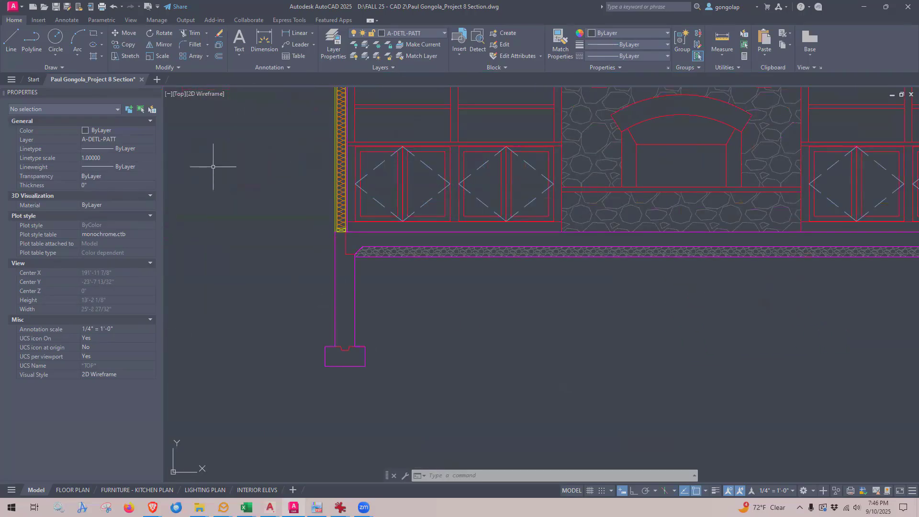
{"action": "left_click", "coordinate": [95, 57]}
{"action": "left_click", "coordinate": [340, 269]}
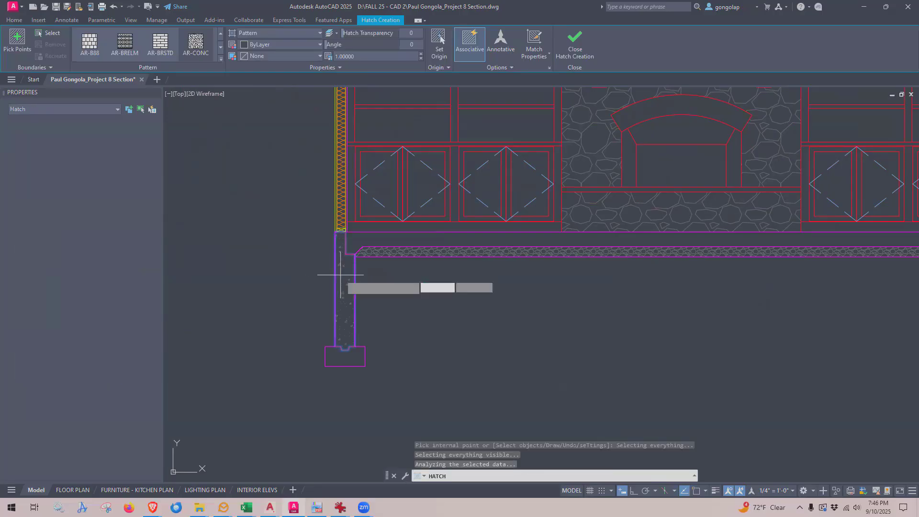
{"action": "left_click", "coordinate": [361, 355]}
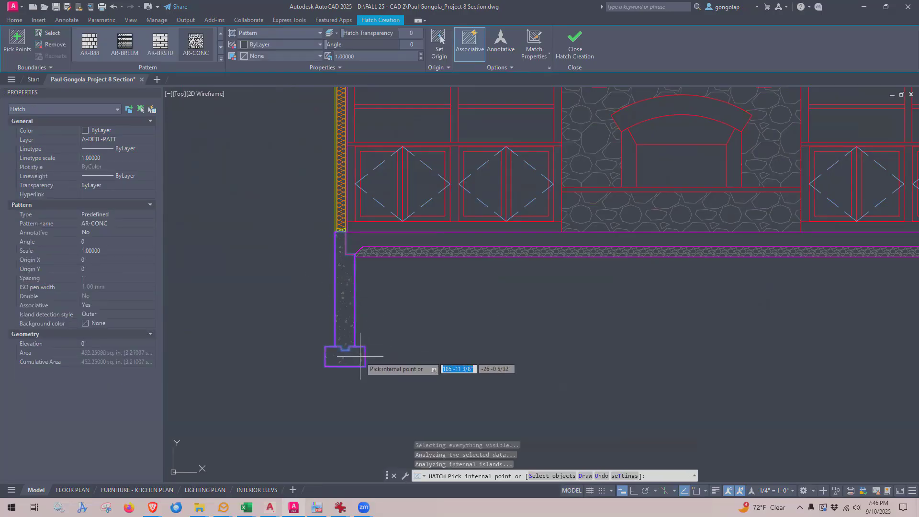
{"action": "key", "text": "Return"}
- Hatch the floor slab between the two foundation walls with AR-CONC at scale 1
{"action": "scroll", "coordinate": [270, 377], "scroll_direction": "down", "scroll_amount": 2}
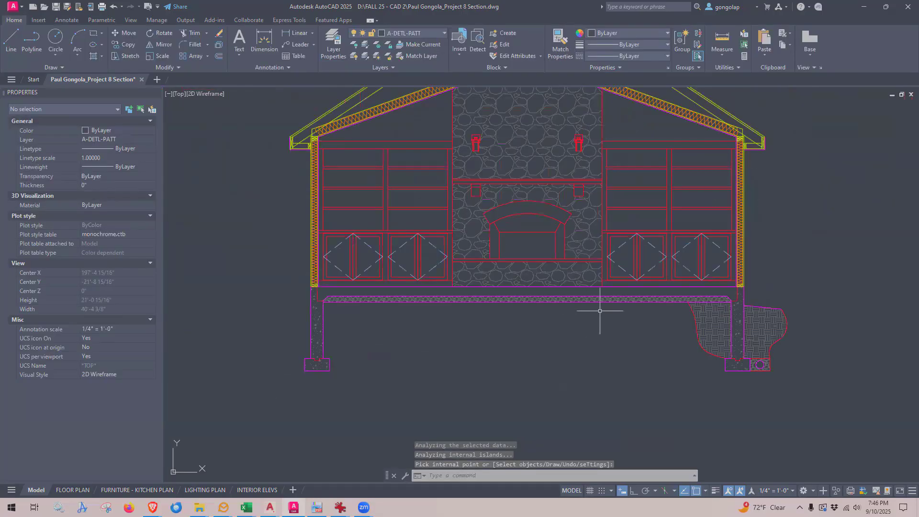
{"action": "scroll", "coordinate": [598, 310], "scroll_direction": "up", "scroll_amount": 2}
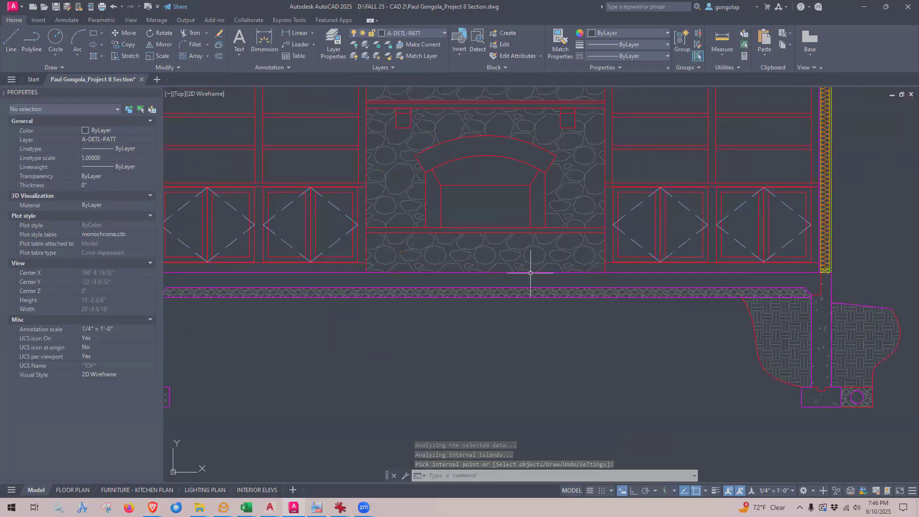
{"action": "middle_click_drag", "start_coordinate": [525, 278], "coordinate": [575, 278]}
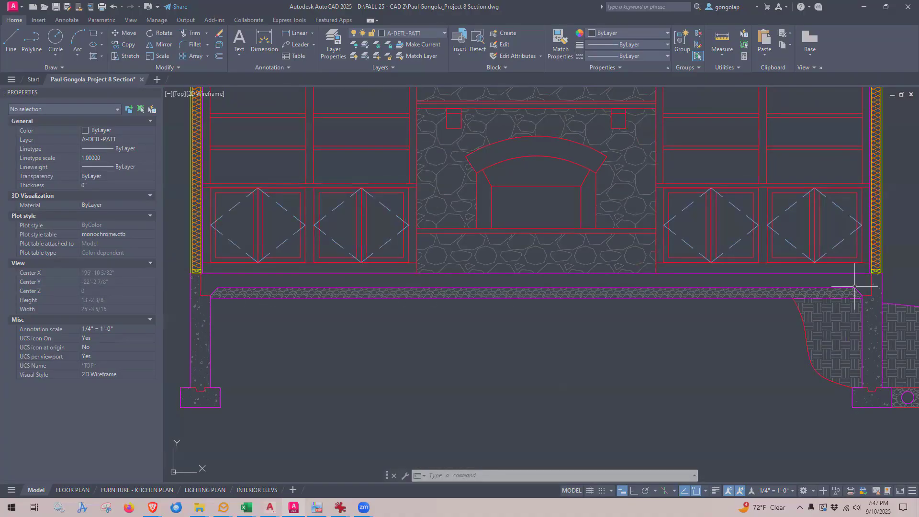
{"action": "middle_click_drag", "start_coordinate": [542, 359], "coordinate": [459, 363]}
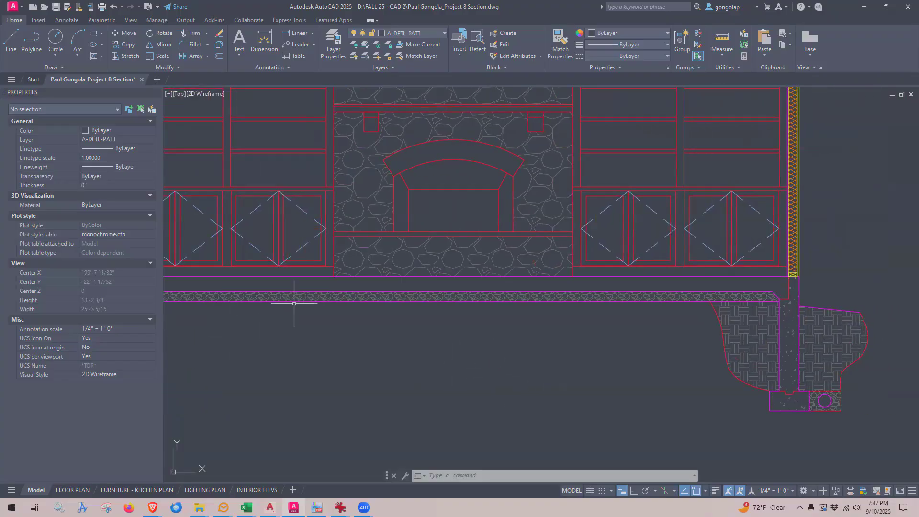
{"action": "mouse_move", "coordinate": [341, 353]}
{"action": "middle_mouse_down"}
{"action": "mouse_move", "coordinate": [434, 344]}
{"action": "mouse_move", "coordinate": [422, 349]}
{"action": "middle_mouse_up"}
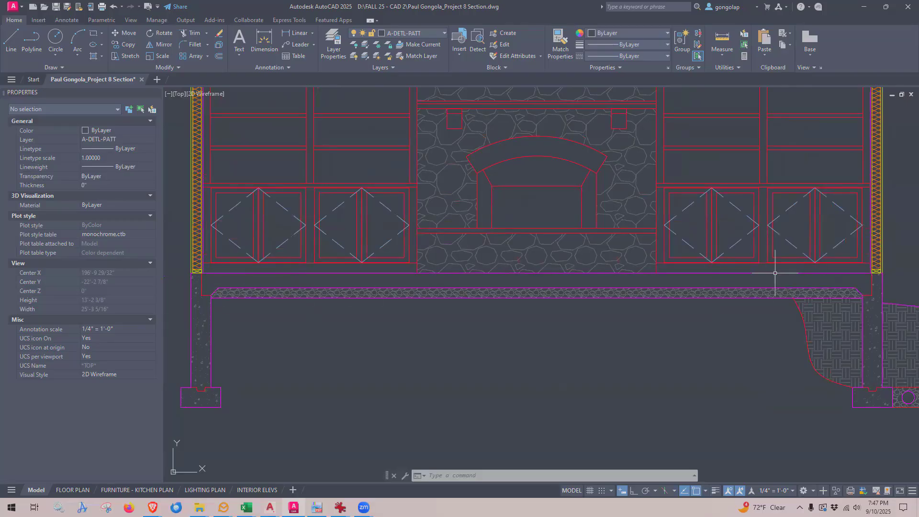
{"action": "left_click", "coordinate": [95, 56]}
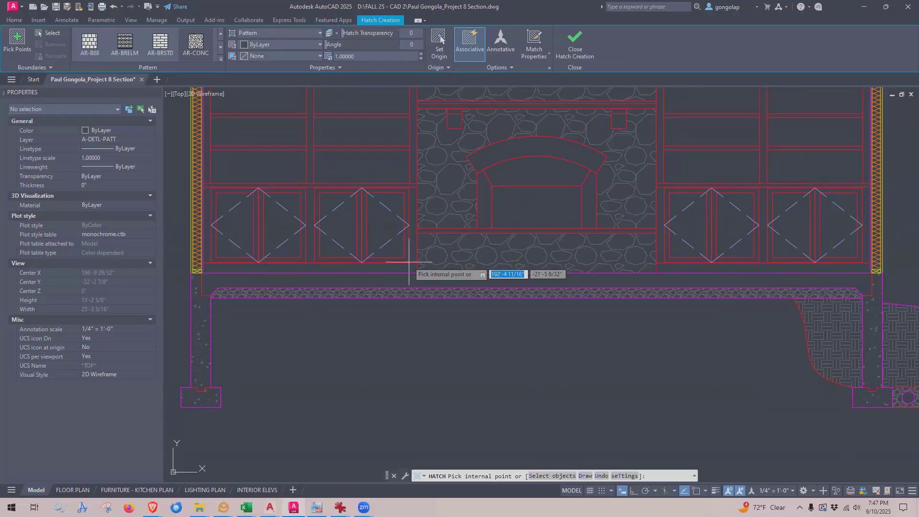
{"action": "left_click", "coordinate": [416, 282]}
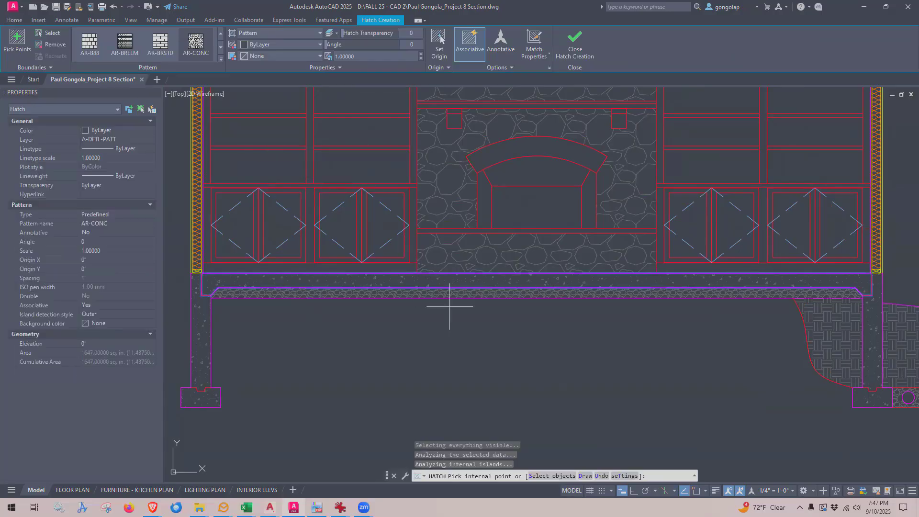
{"action": "key", "text": "Return"}
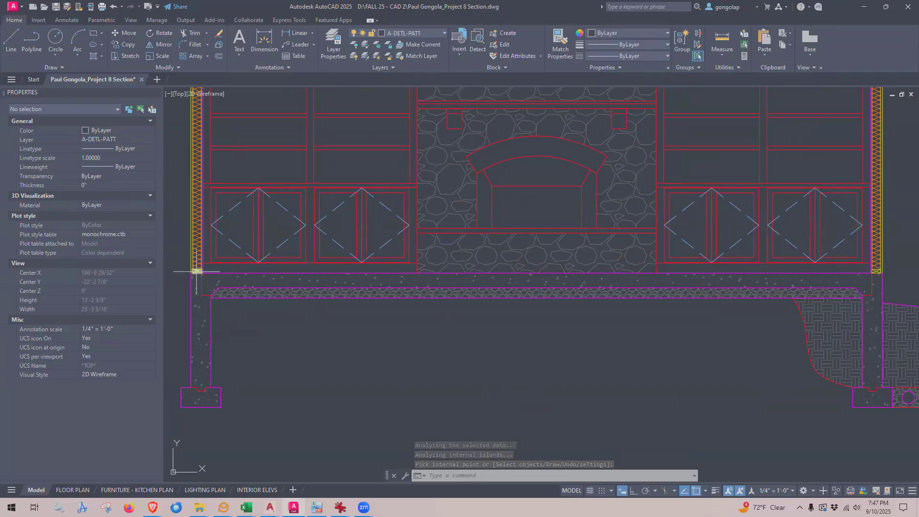
{"action": "scroll", "coordinate": [225, 267], "scroll_direction": "up", "scroll_amount": 6}
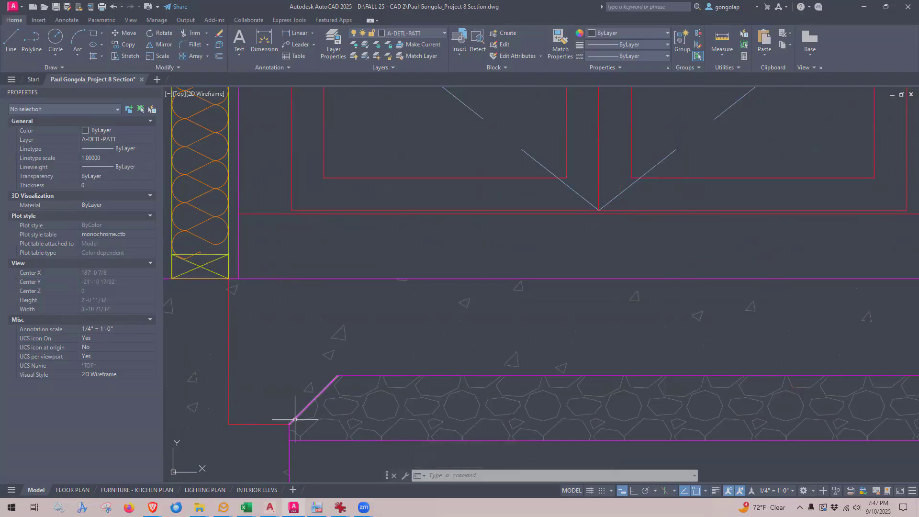
{"action": "scroll", "coordinate": [242, 380], "scroll_direction": "down", "scroll_amount": 8}
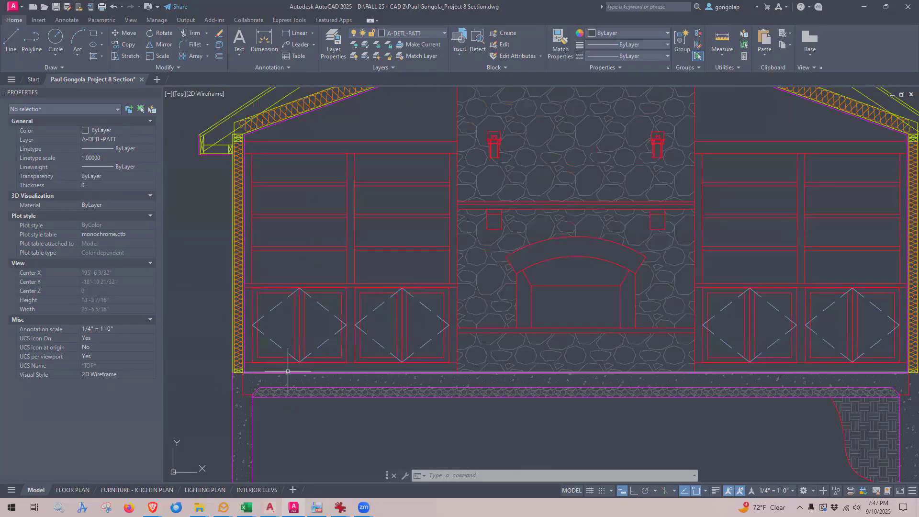
{"action": "middle_click_drag", "start_coordinate": [554, 383], "coordinate": [520, 354]}
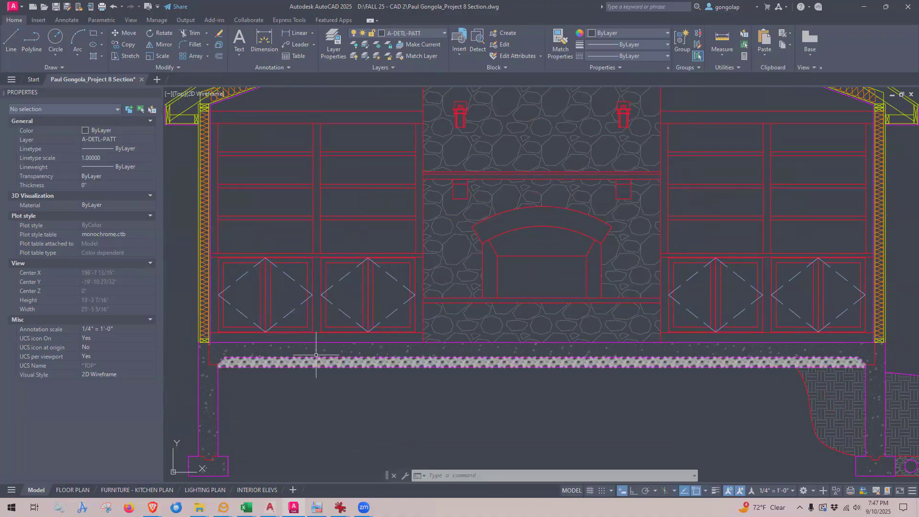
- Mirror the right-hand soil and drain bed assembly across the building's vertical centreline with Ortho on, keeping the originals
{"action": "scroll", "coordinate": [318, 354], "scroll_direction": "down", "scroll_amount": 2}
{"action": "middle_click_drag", "start_coordinate": [430, 441], "coordinate": [437, 402]}
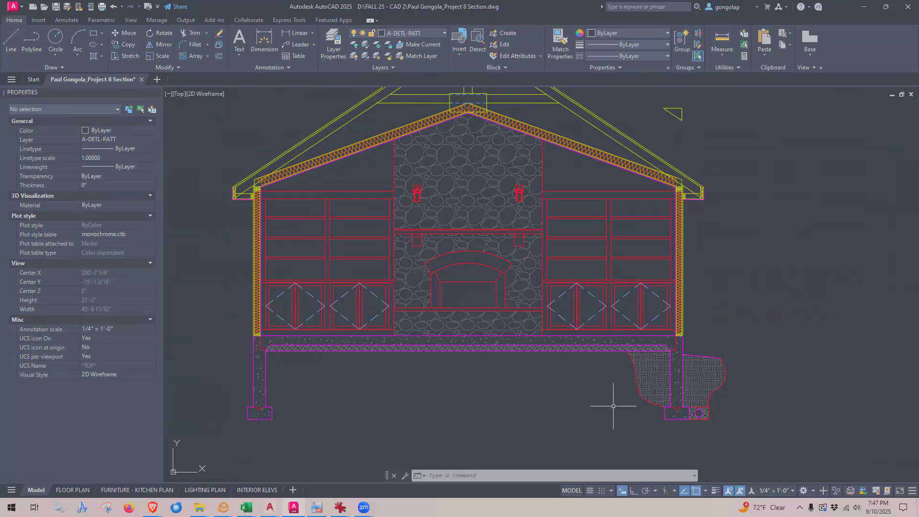
{"action": "type", "text": "mi"}
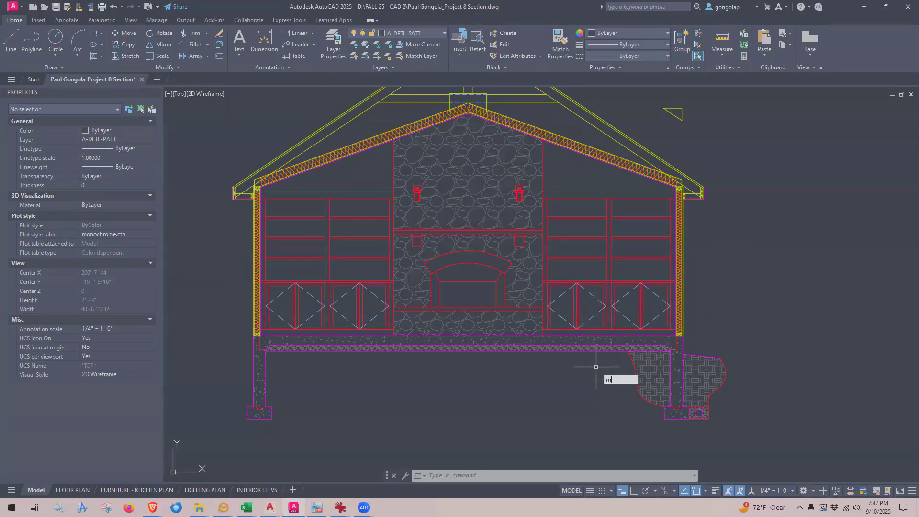
{"action": "key", "text": "Return"}
{"action": "left_click", "coordinate": [717, 423]}
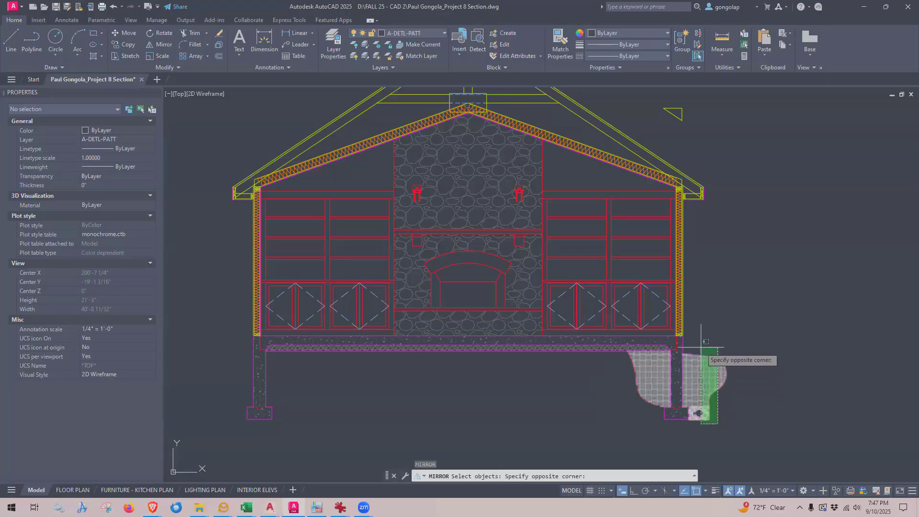
{"action": "left_click", "coordinate": [679, 326]}
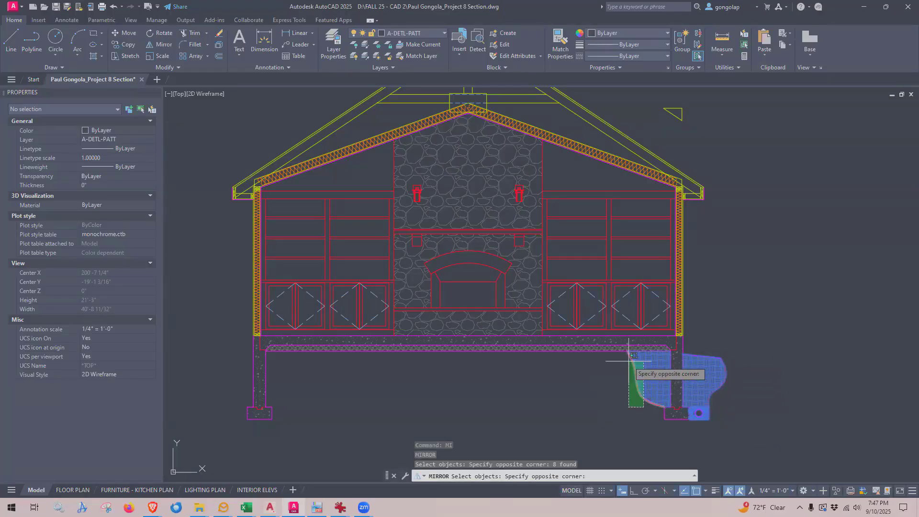
{"action": "left_click", "coordinate": [608, 359]}
{"action": "key", "text": "Return"}
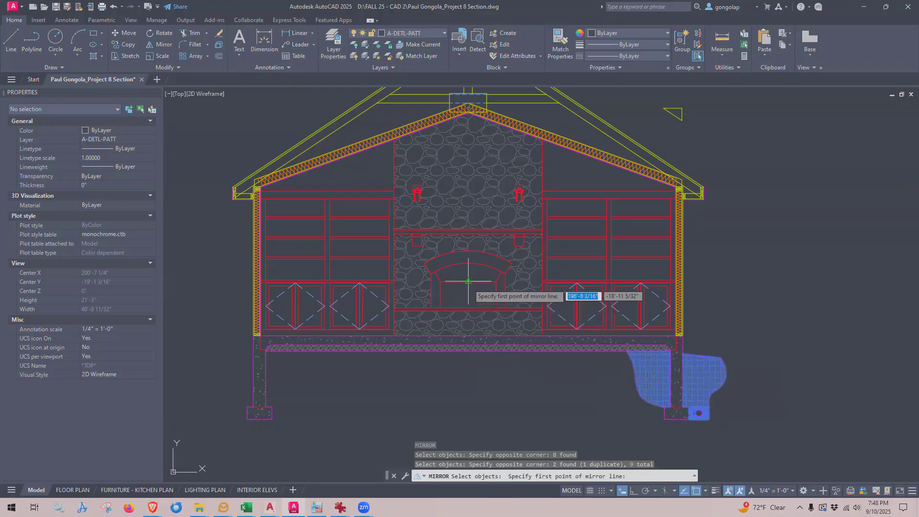
{"action": "left_click", "coordinate": [468, 282]}
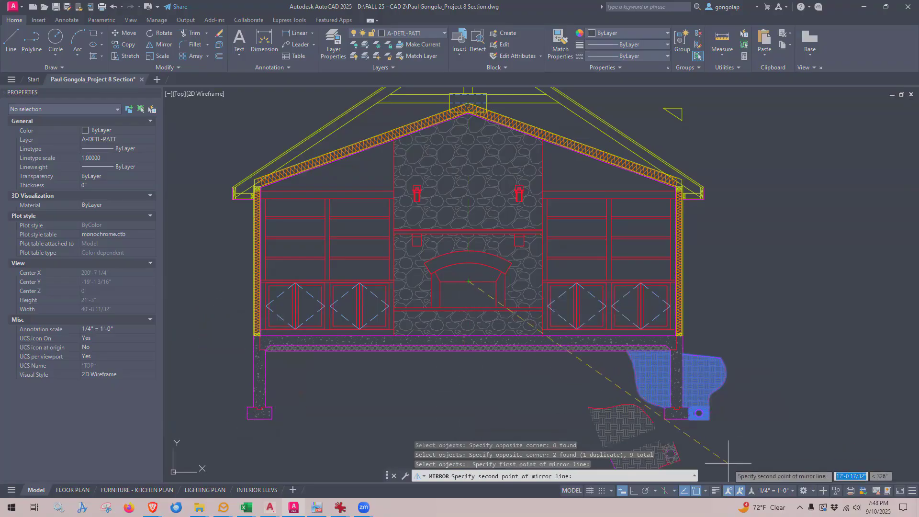
{"action": "left_click", "coordinate": [633, 491]}
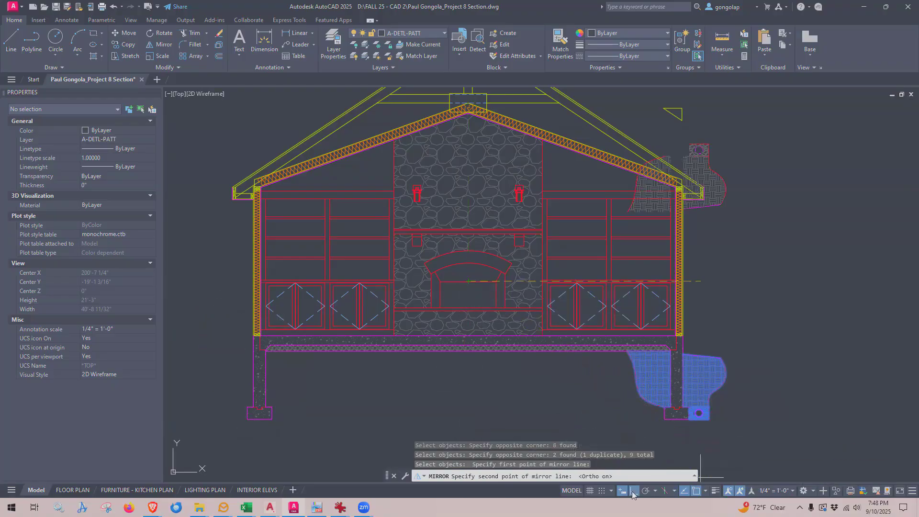
{"action": "left_click", "coordinate": [486, 406]}
{"action": "left_click", "coordinate": [508, 439]}
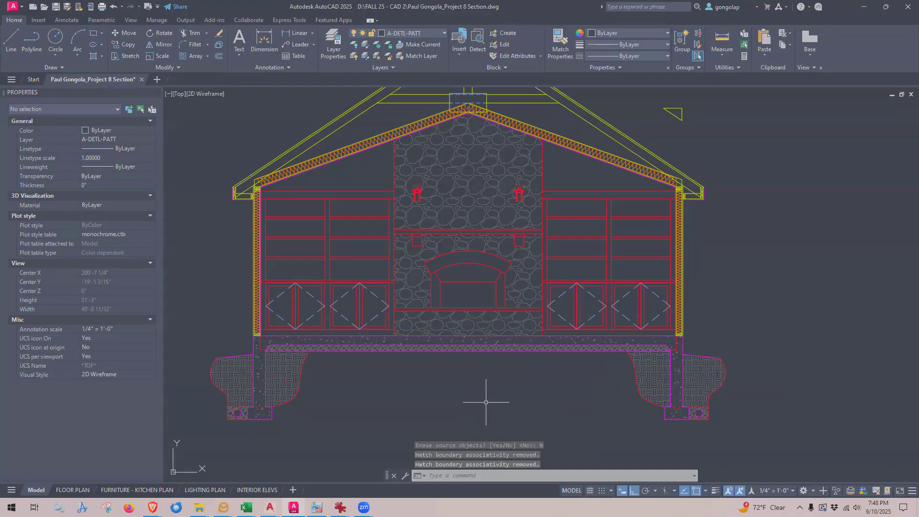
{"action": "scroll", "coordinate": [480, 358], "scroll_direction": "down", "scroll_amount": 2}
{"action": "middle_click_drag", "start_coordinate": [470, 371], "coordinate": [461, 388]}
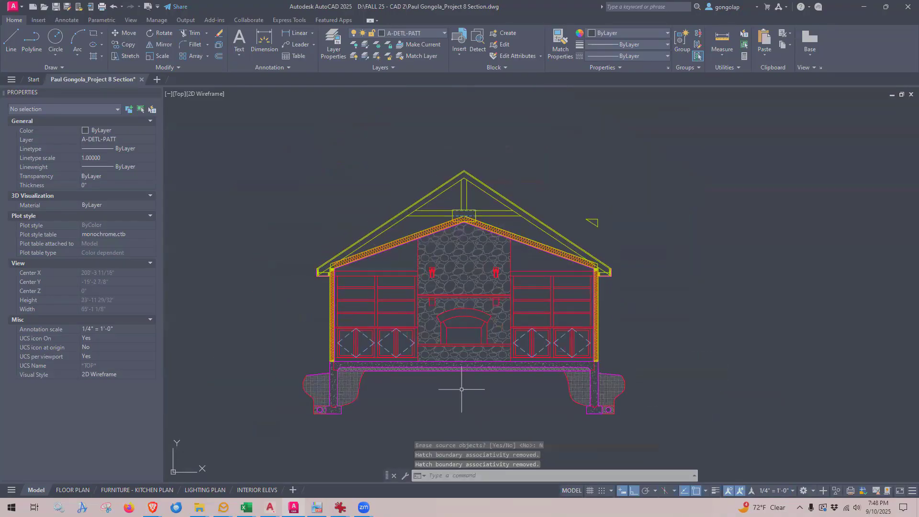
{"action": "scroll", "coordinate": [461, 389], "scroll_direction": "up", "scroll_amount": 2}
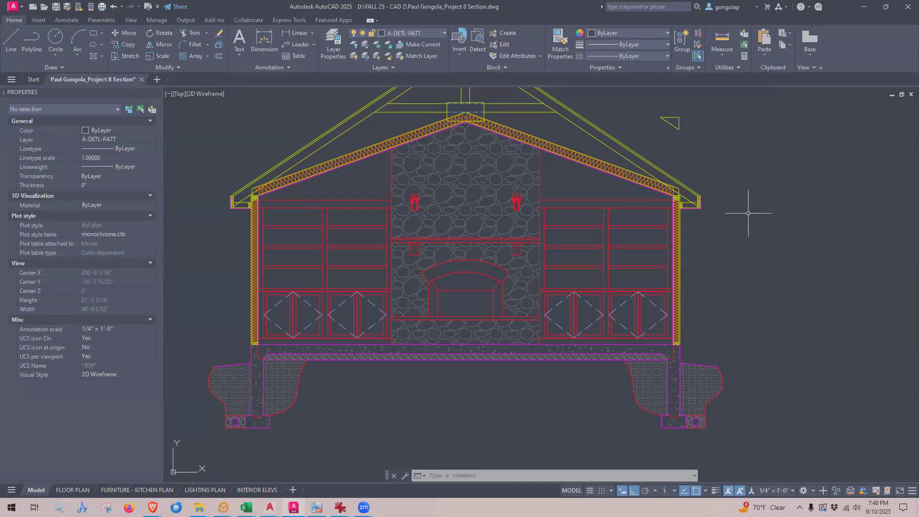
{"action": "middle_click_drag", "start_coordinate": [701, 219], "coordinate": [703, 271]}
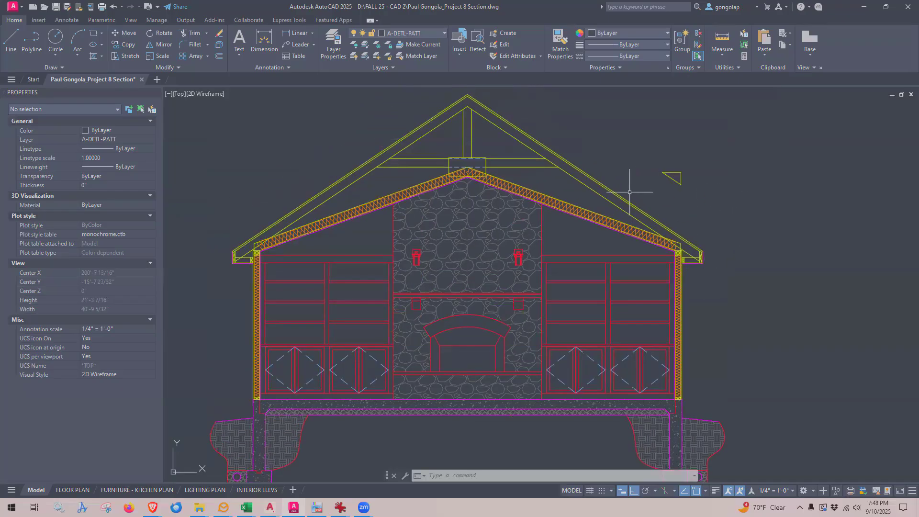
{"action": "scroll", "coordinate": [629, 192], "scroll_direction": "down", "scroll_amount": 2}
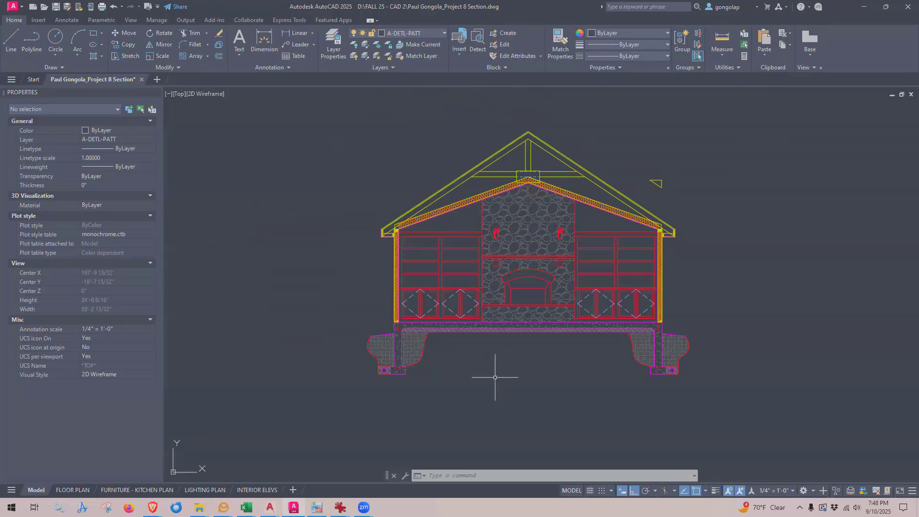
{"action": "middle_click_drag", "start_coordinate": [495, 377], "coordinate": [401, 396]}
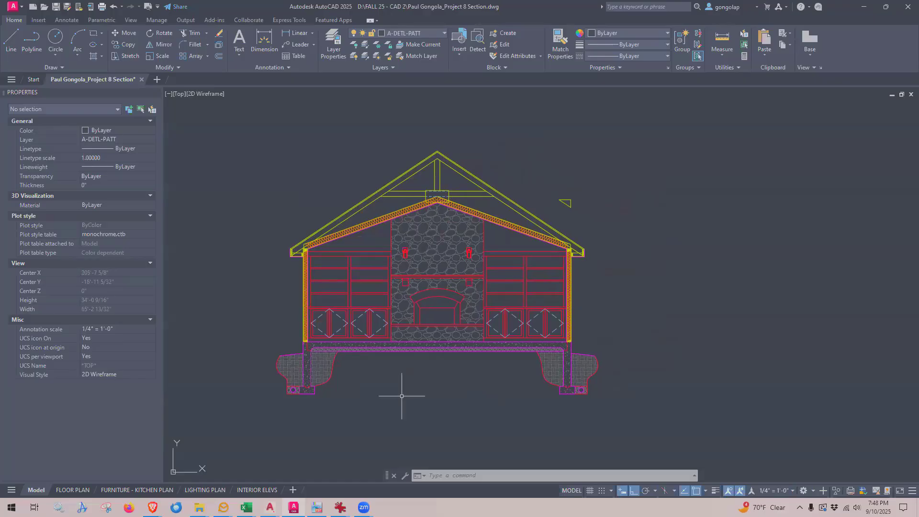